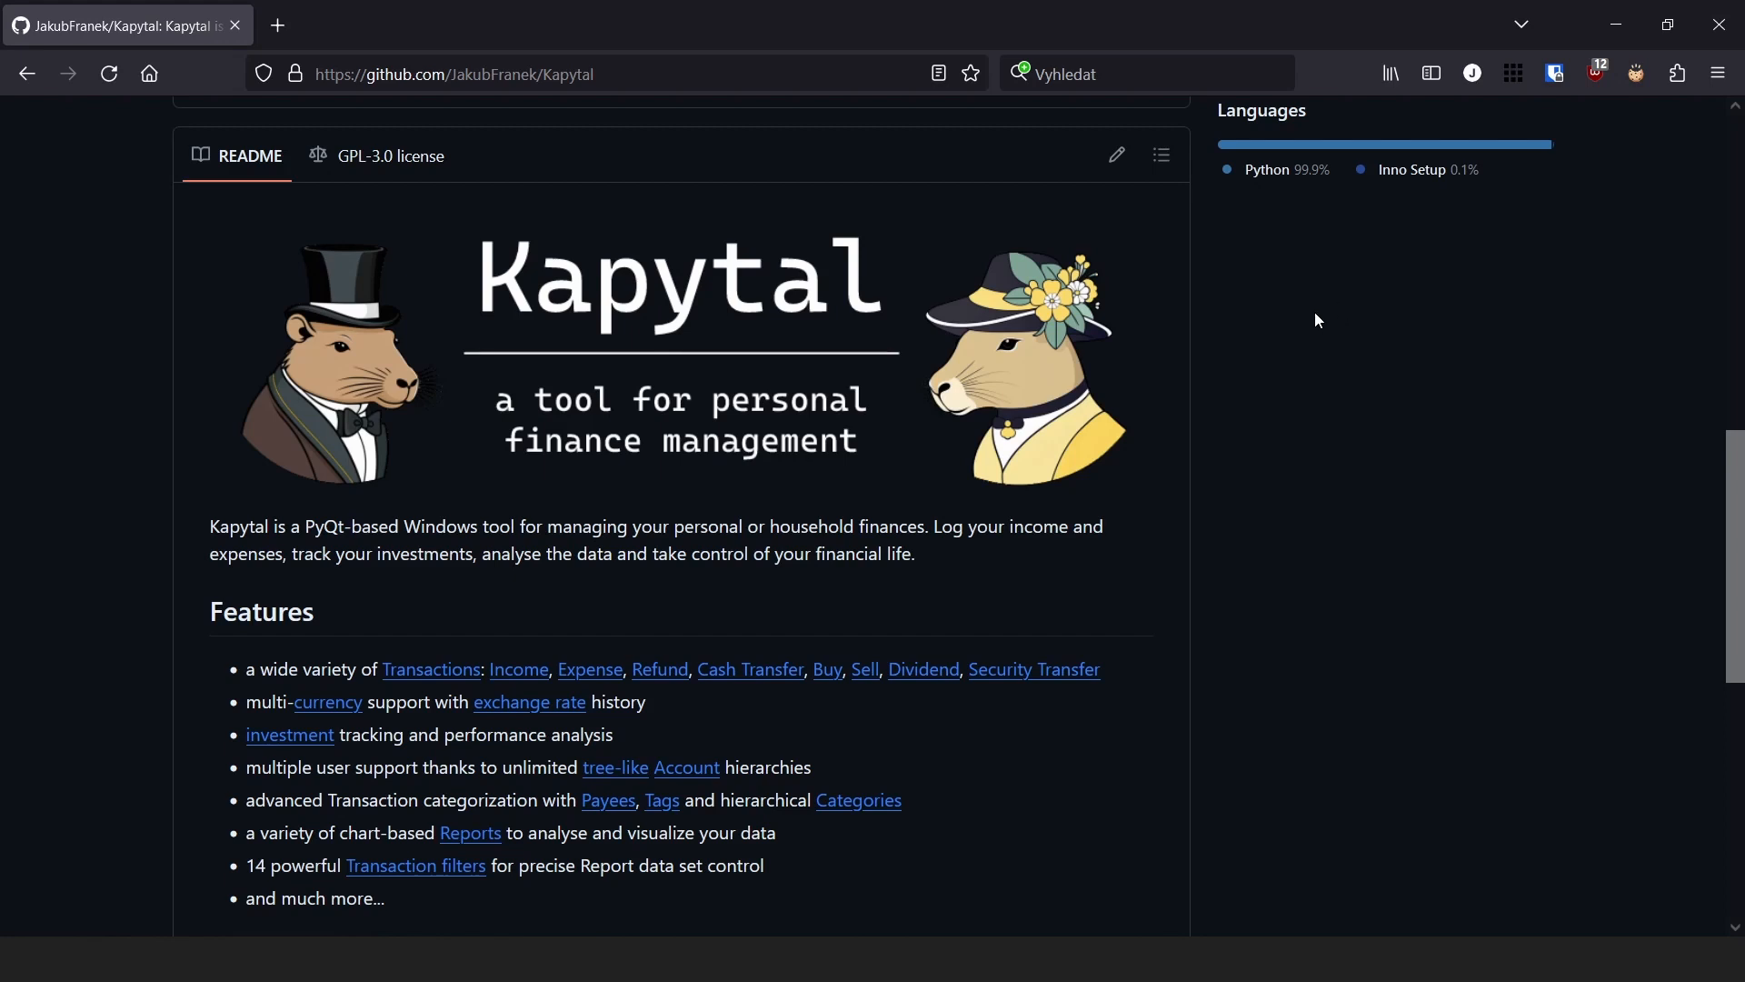
Review the features, requirements and getting-started sections of the Kapytal README.
scroll(1218, 390, "down", 7)
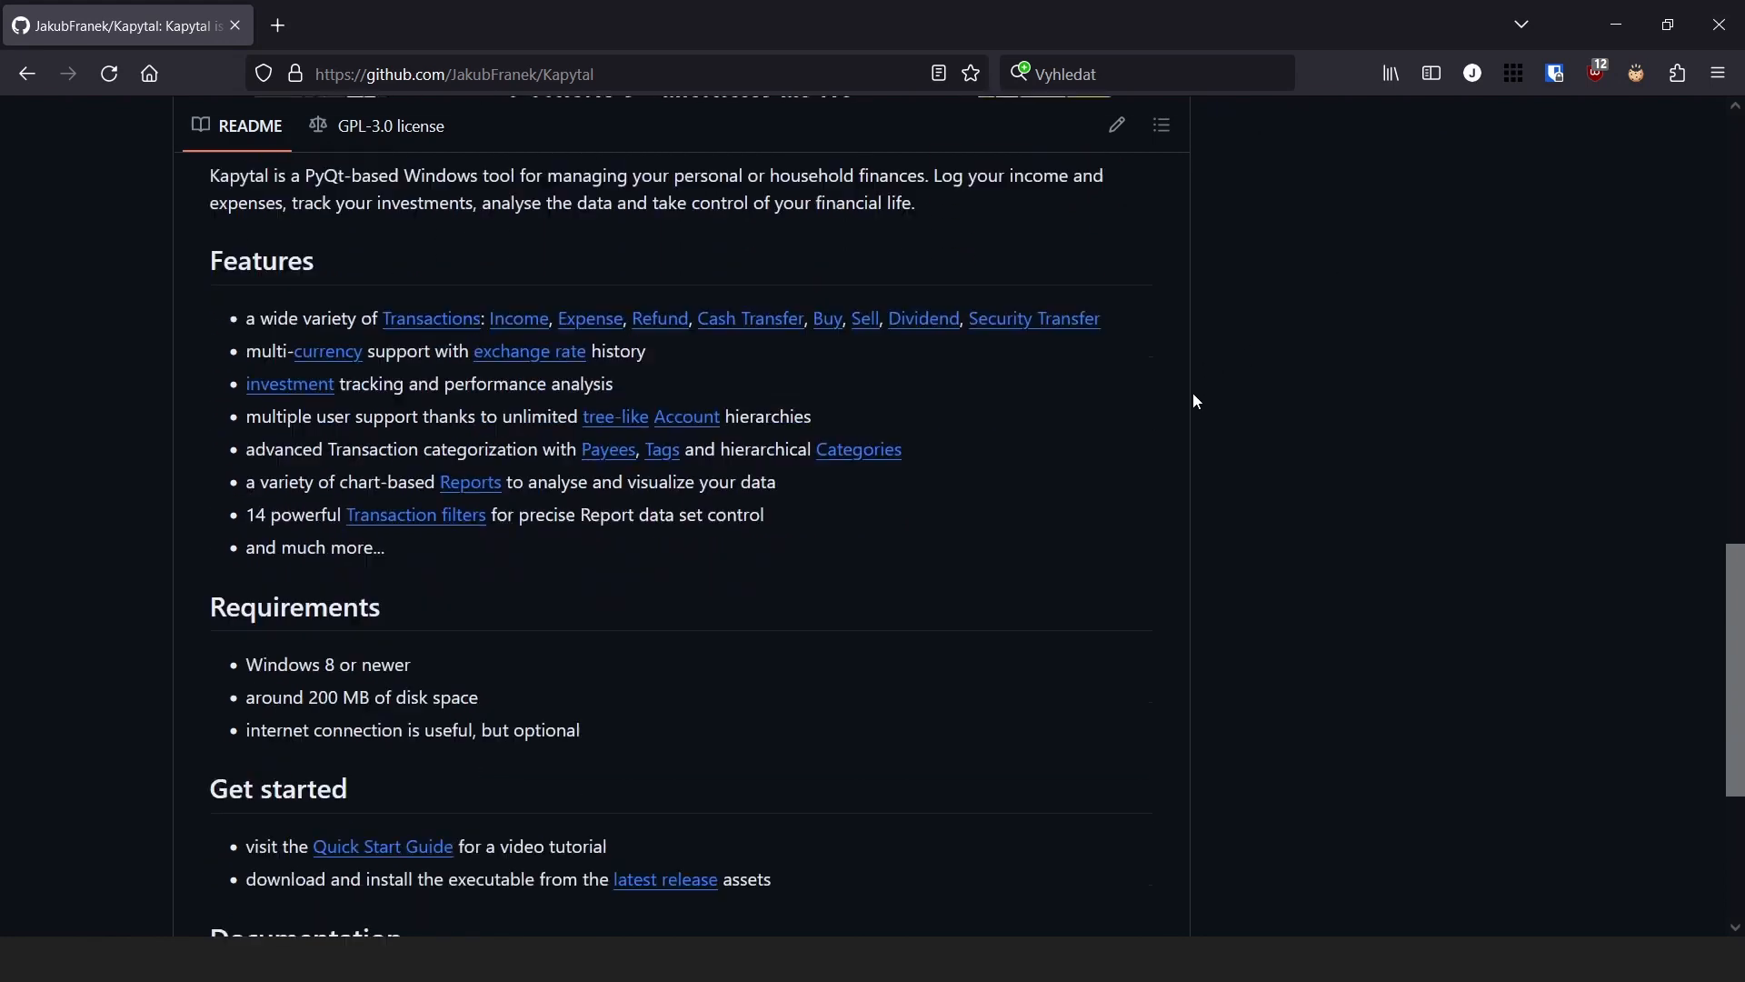
scroll(1208, 492, "up", 8)
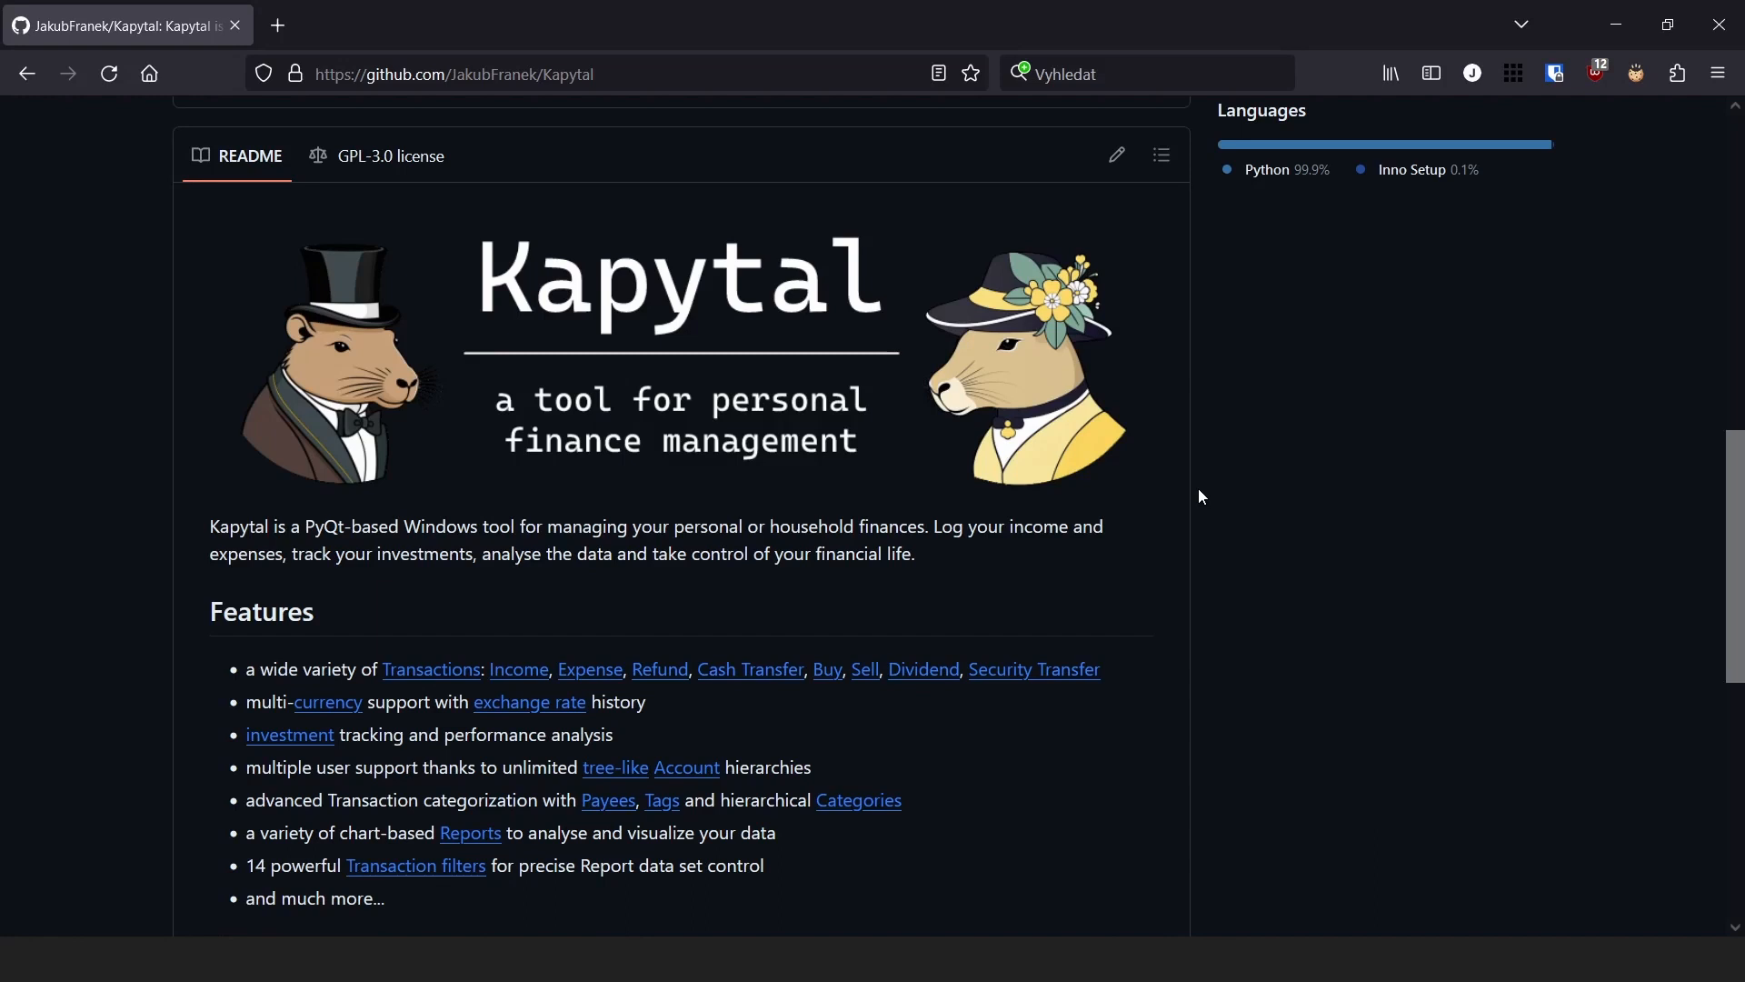
scroll(1198, 490, "down", 5)
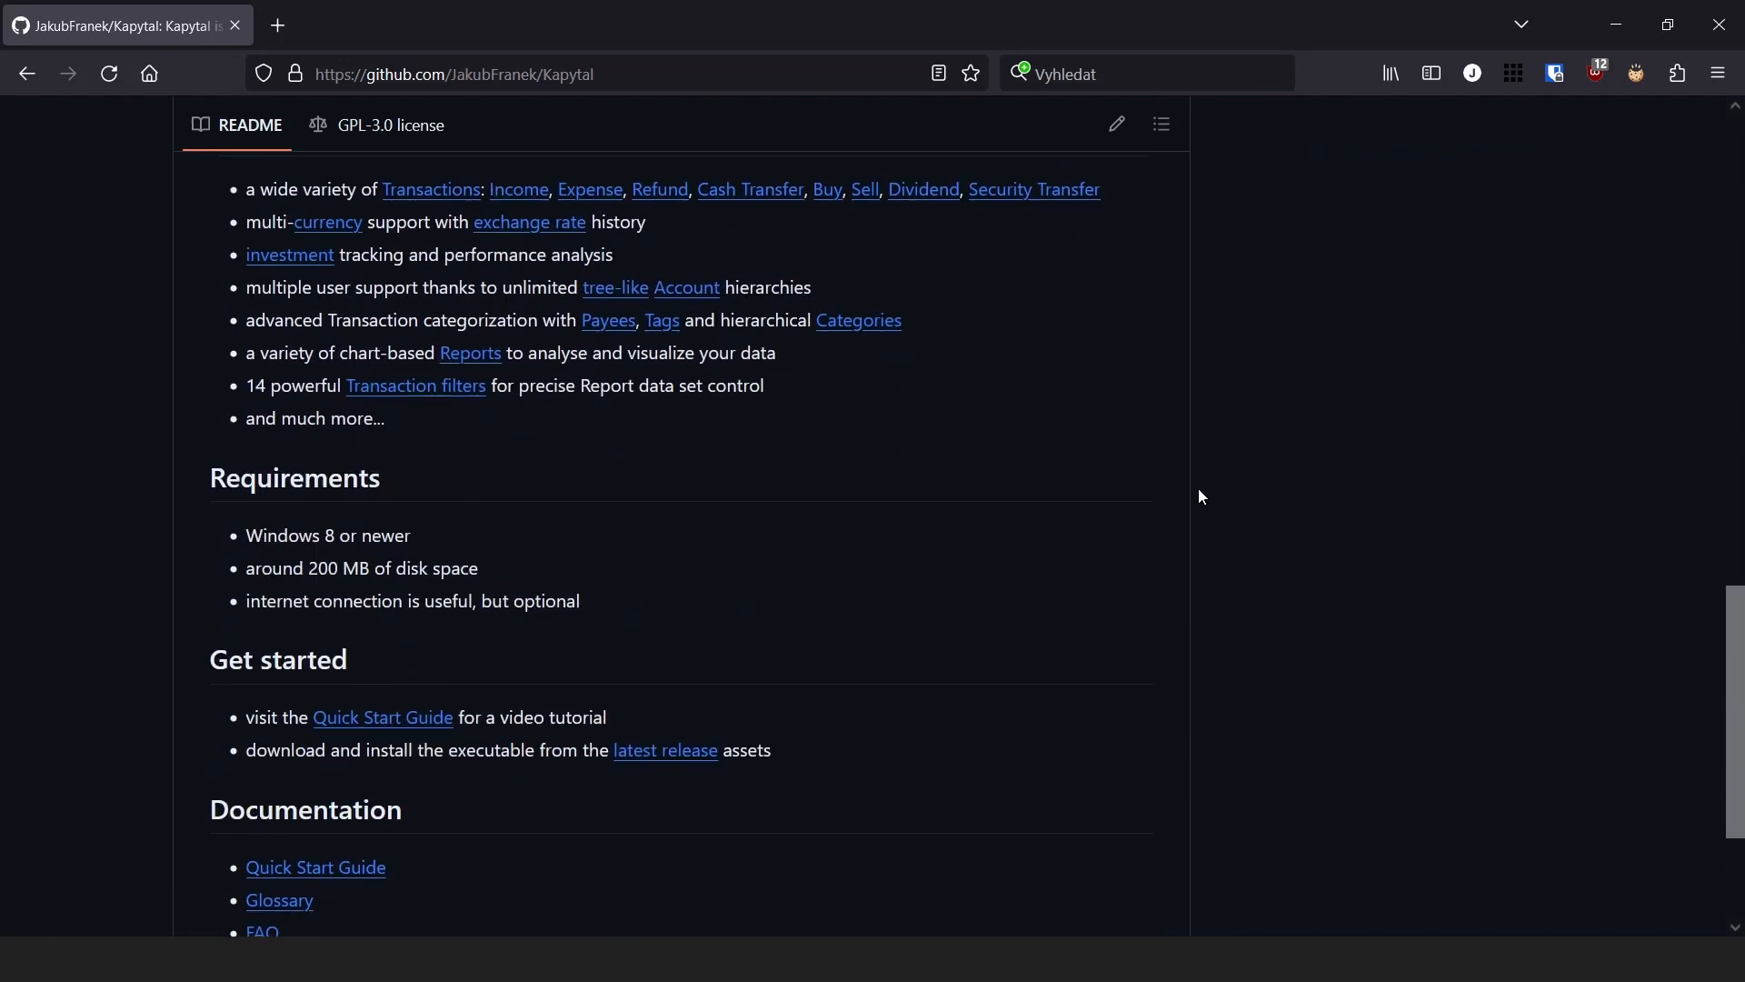
left_click_drag(233, 541, 440, 536)
left_click(702, 536)
scroll(1338, 528, "up", 6)
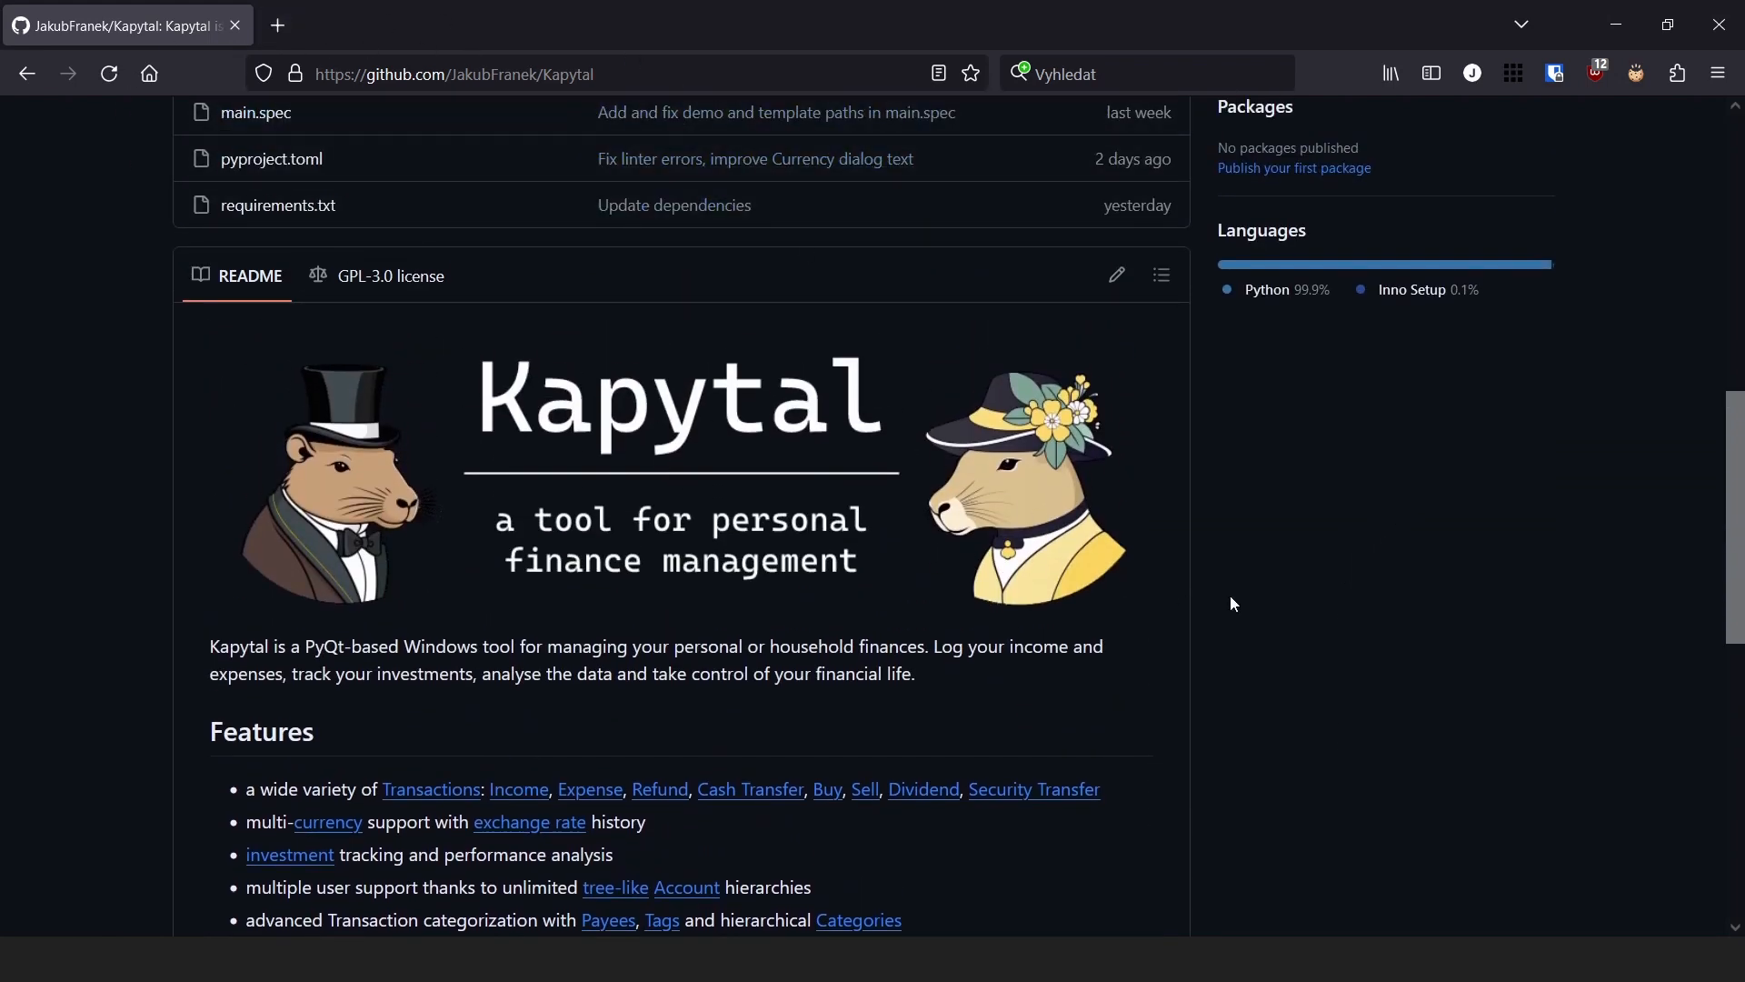
Download the installer kapytal_v1.0.0-rc1_win64.exe from the assets of the v1.0.0-rc1 release.
scroll(1325, 590, "up", 5)
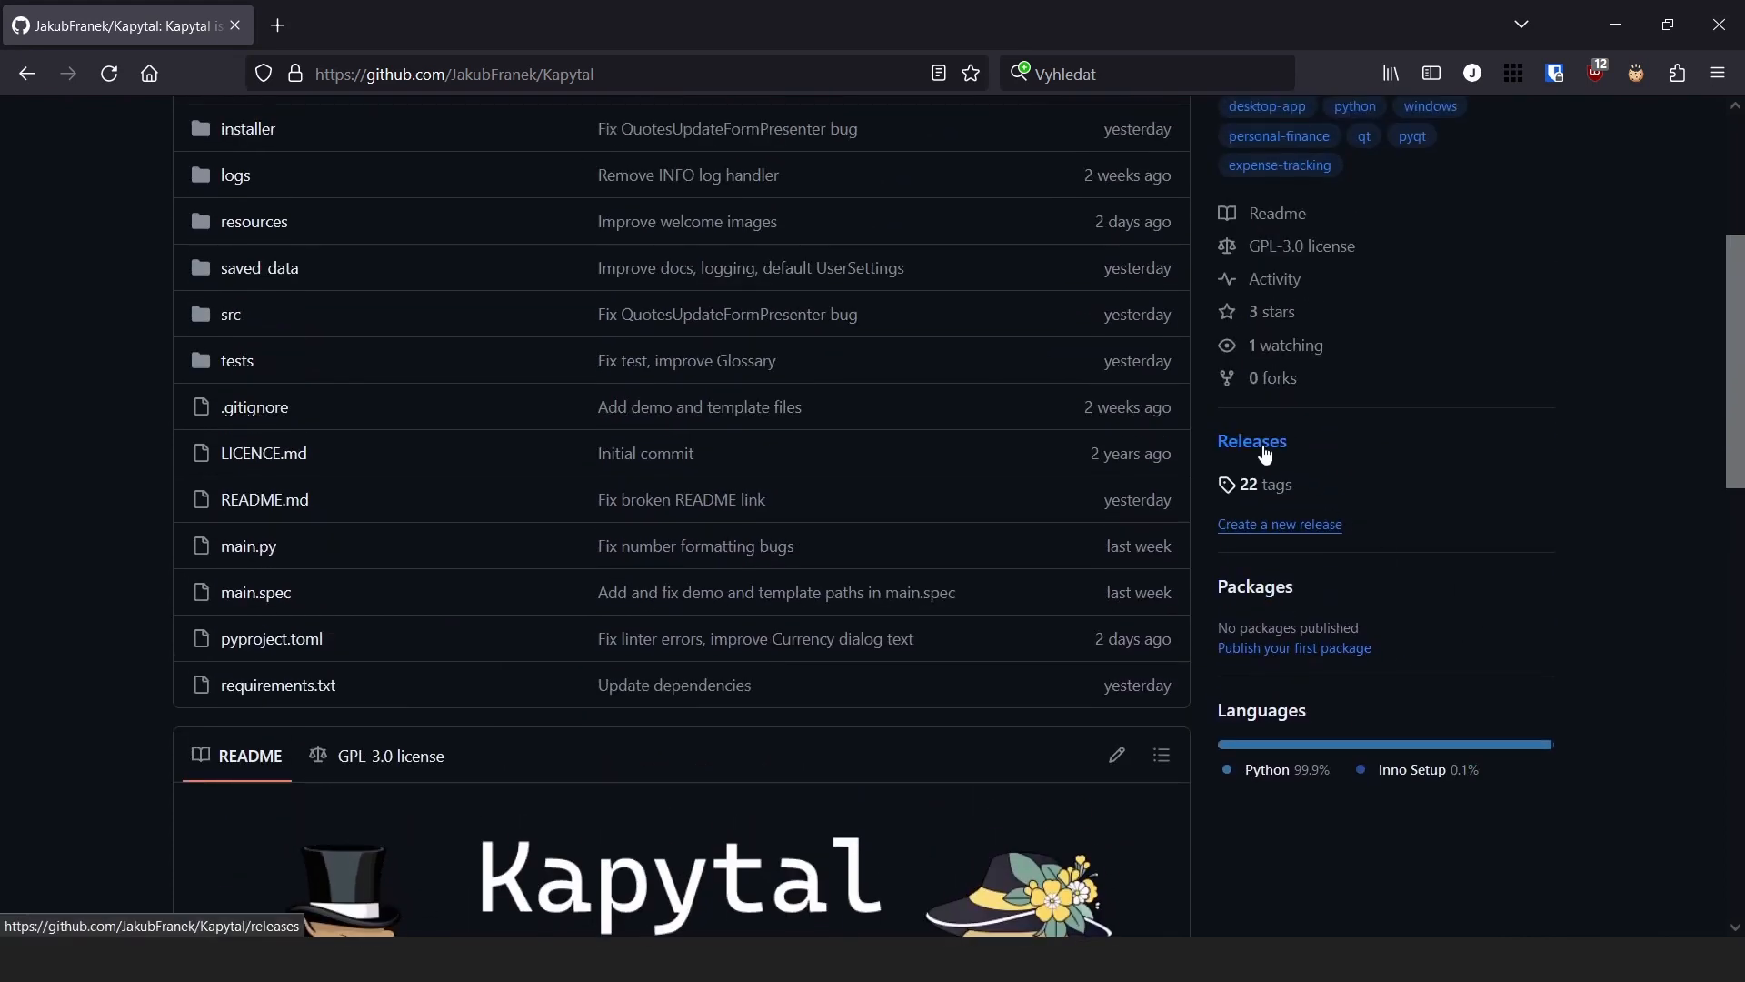
left_click(1264, 453)
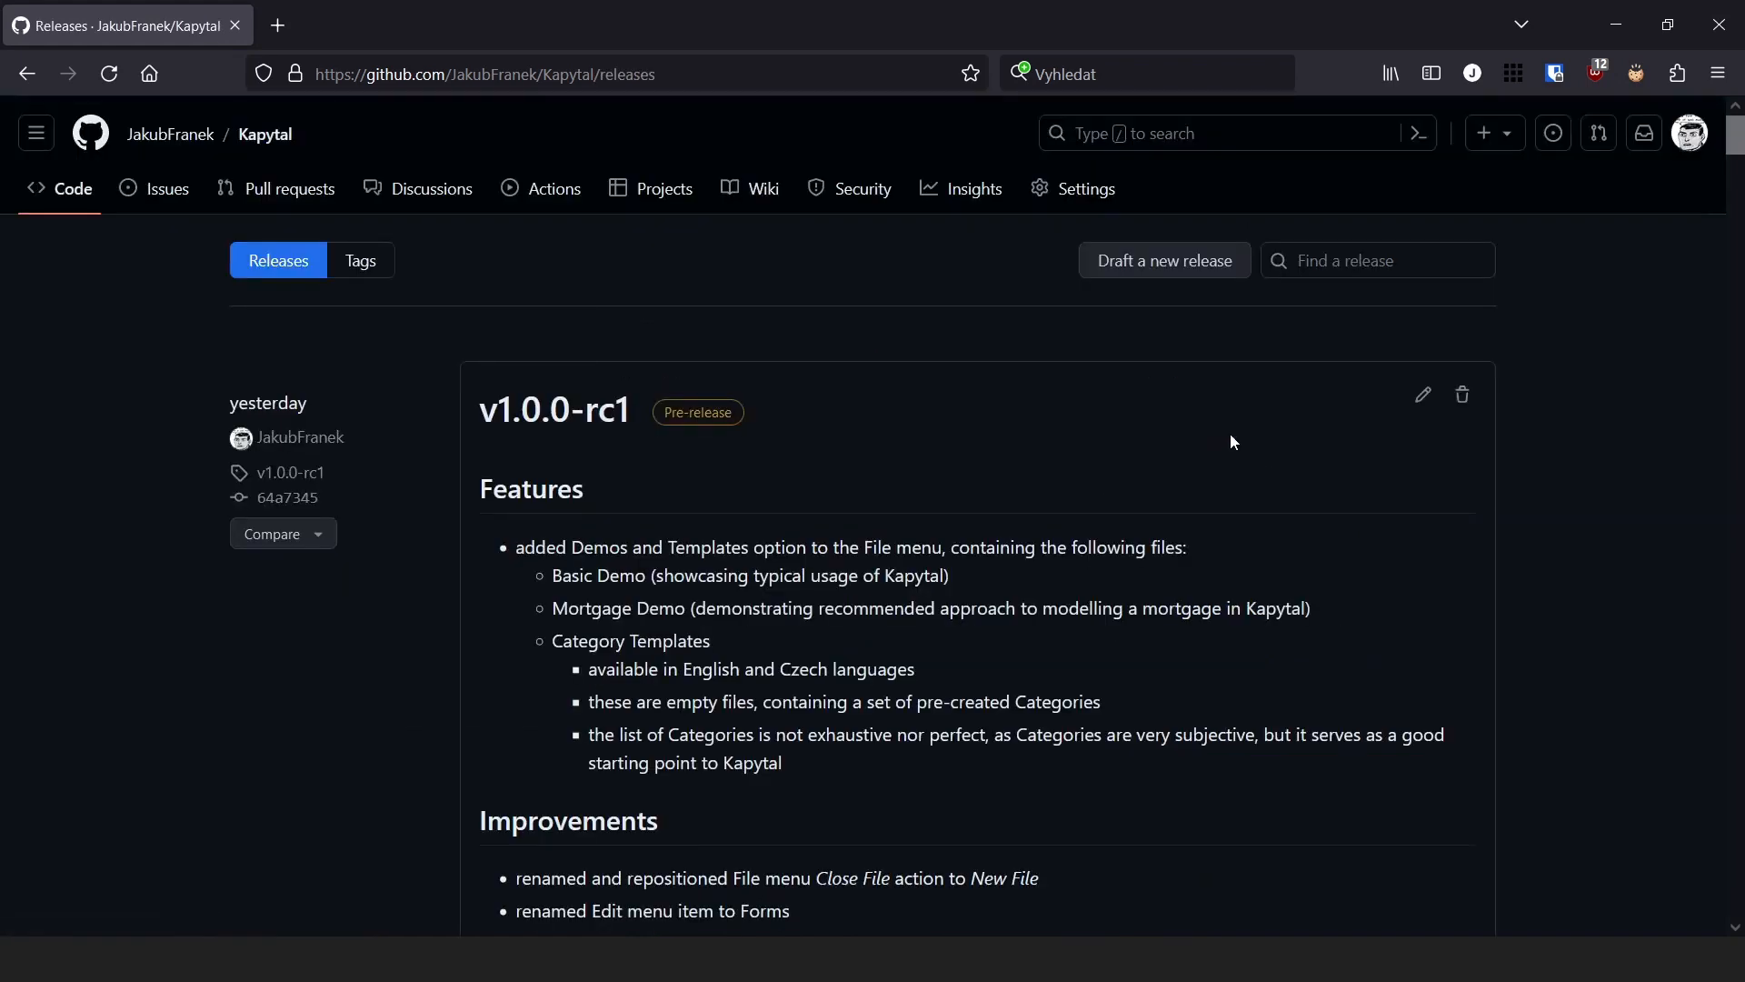
left_click(586, 409)
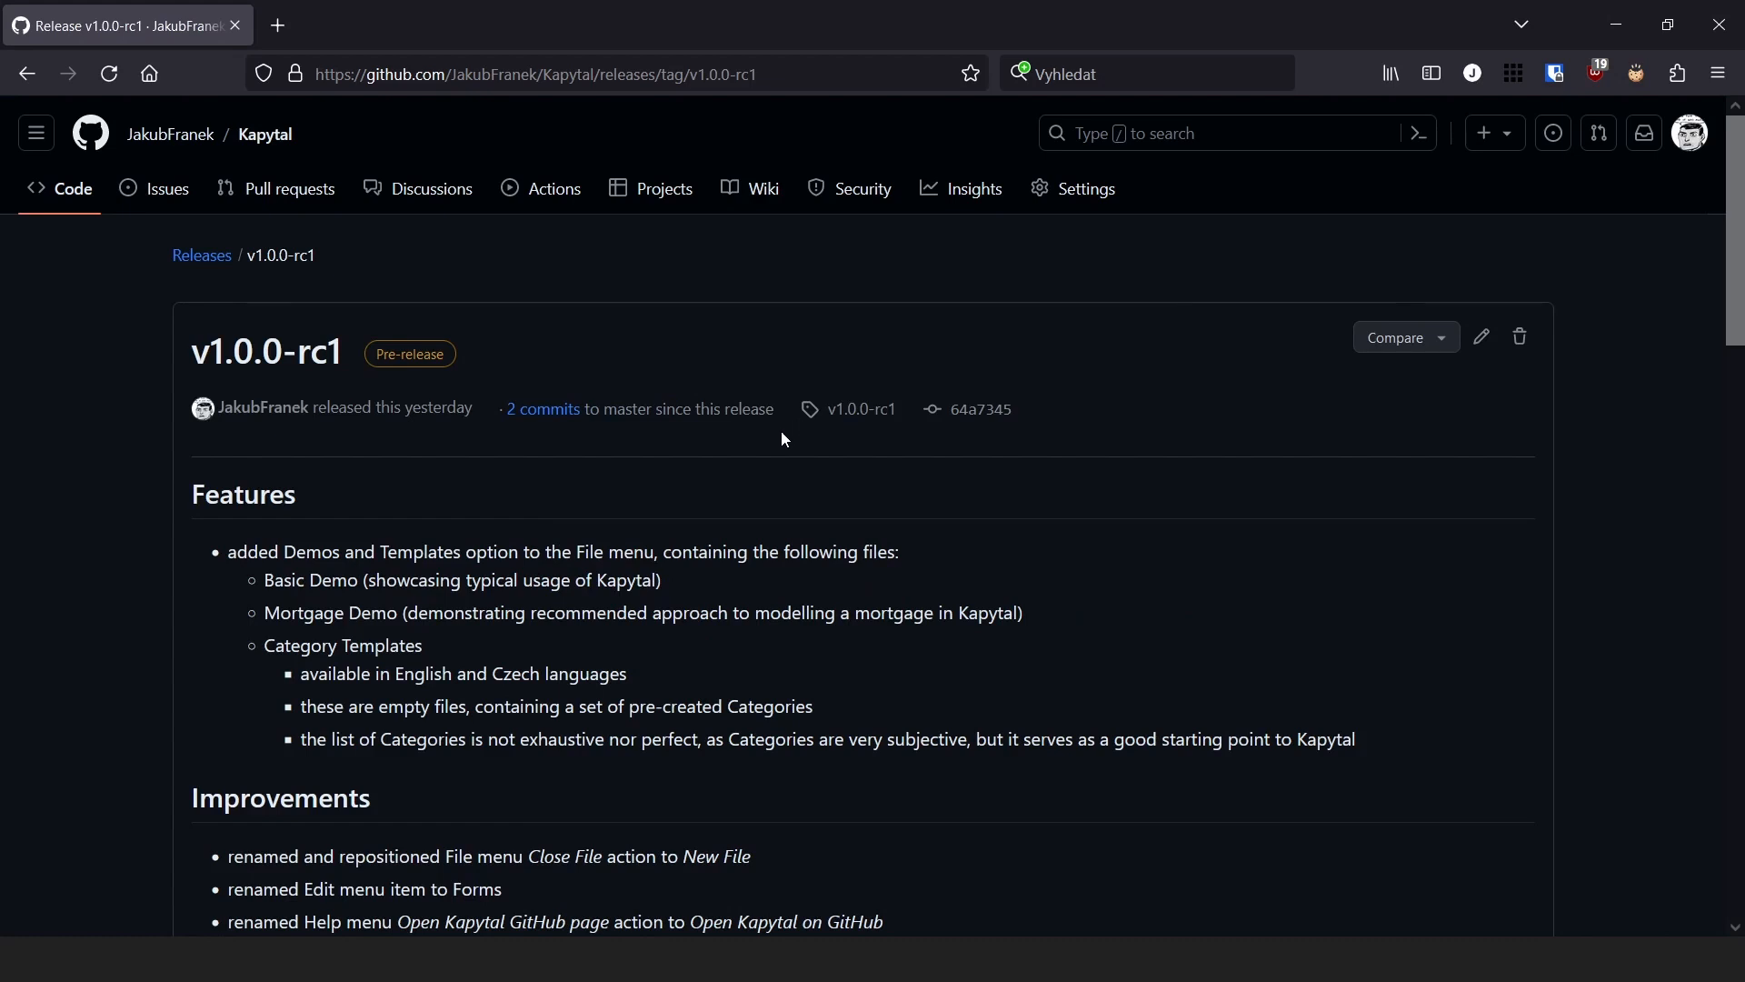
scroll(767, 444, "down", 8)
scroll(767, 444, "down", 15)
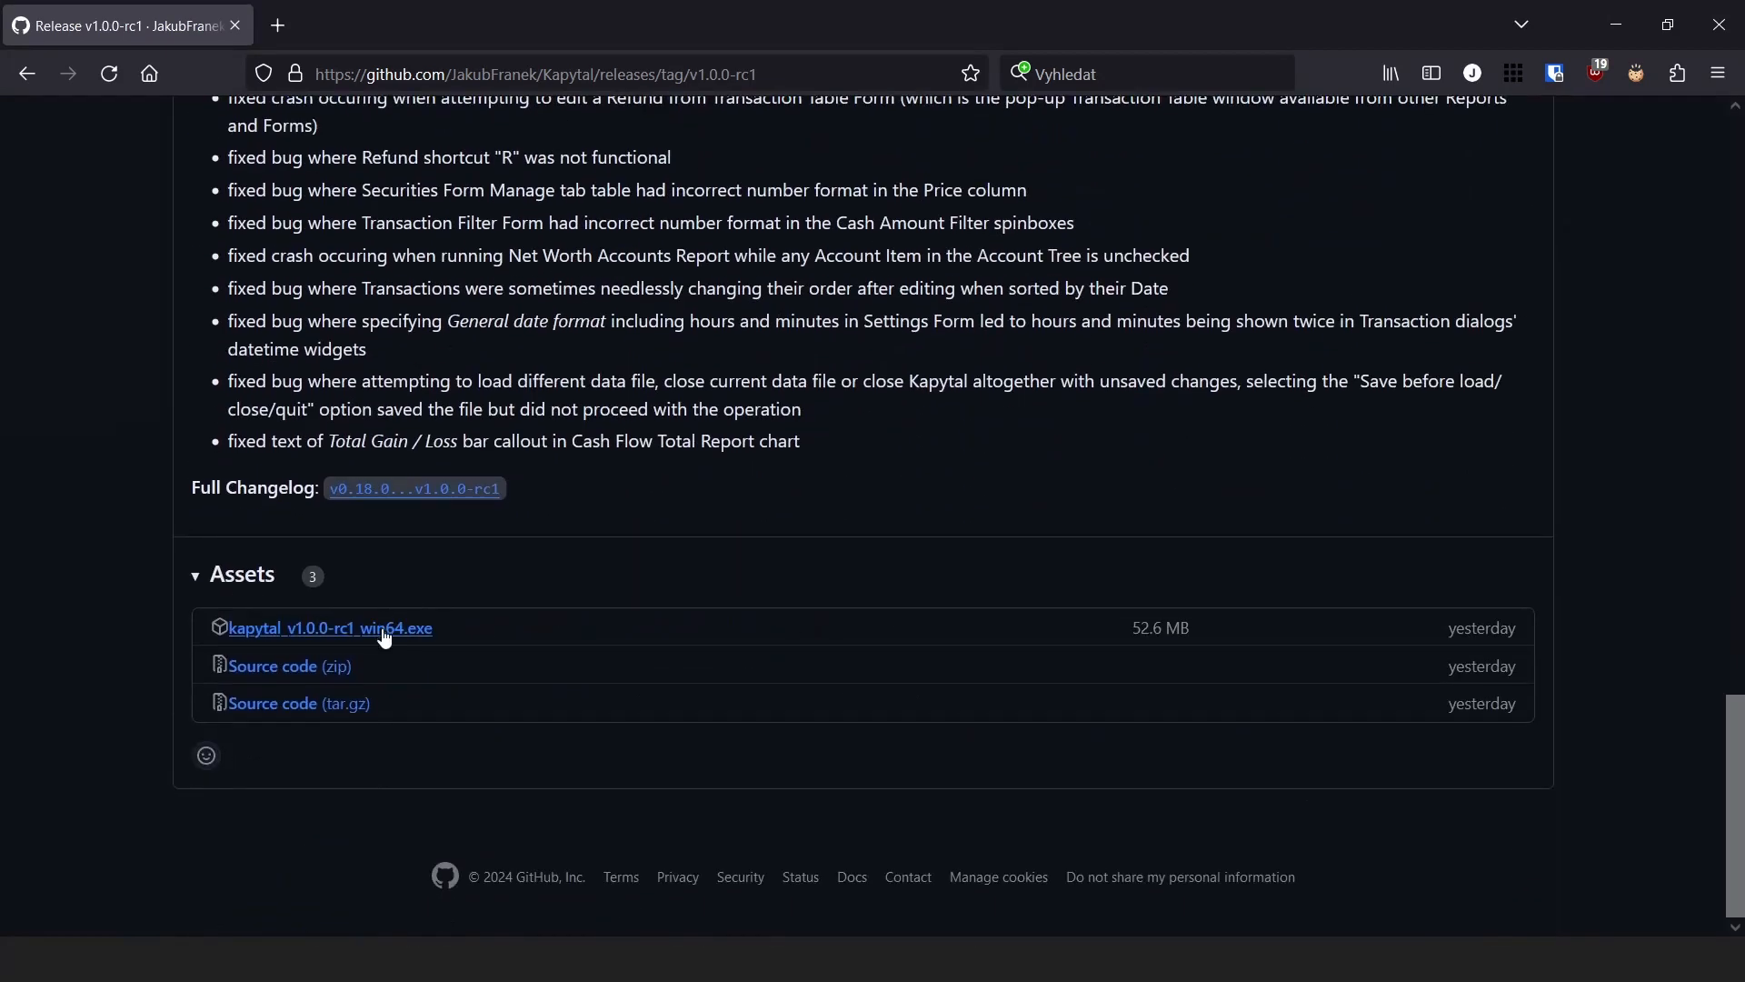
left_click(316, 628)
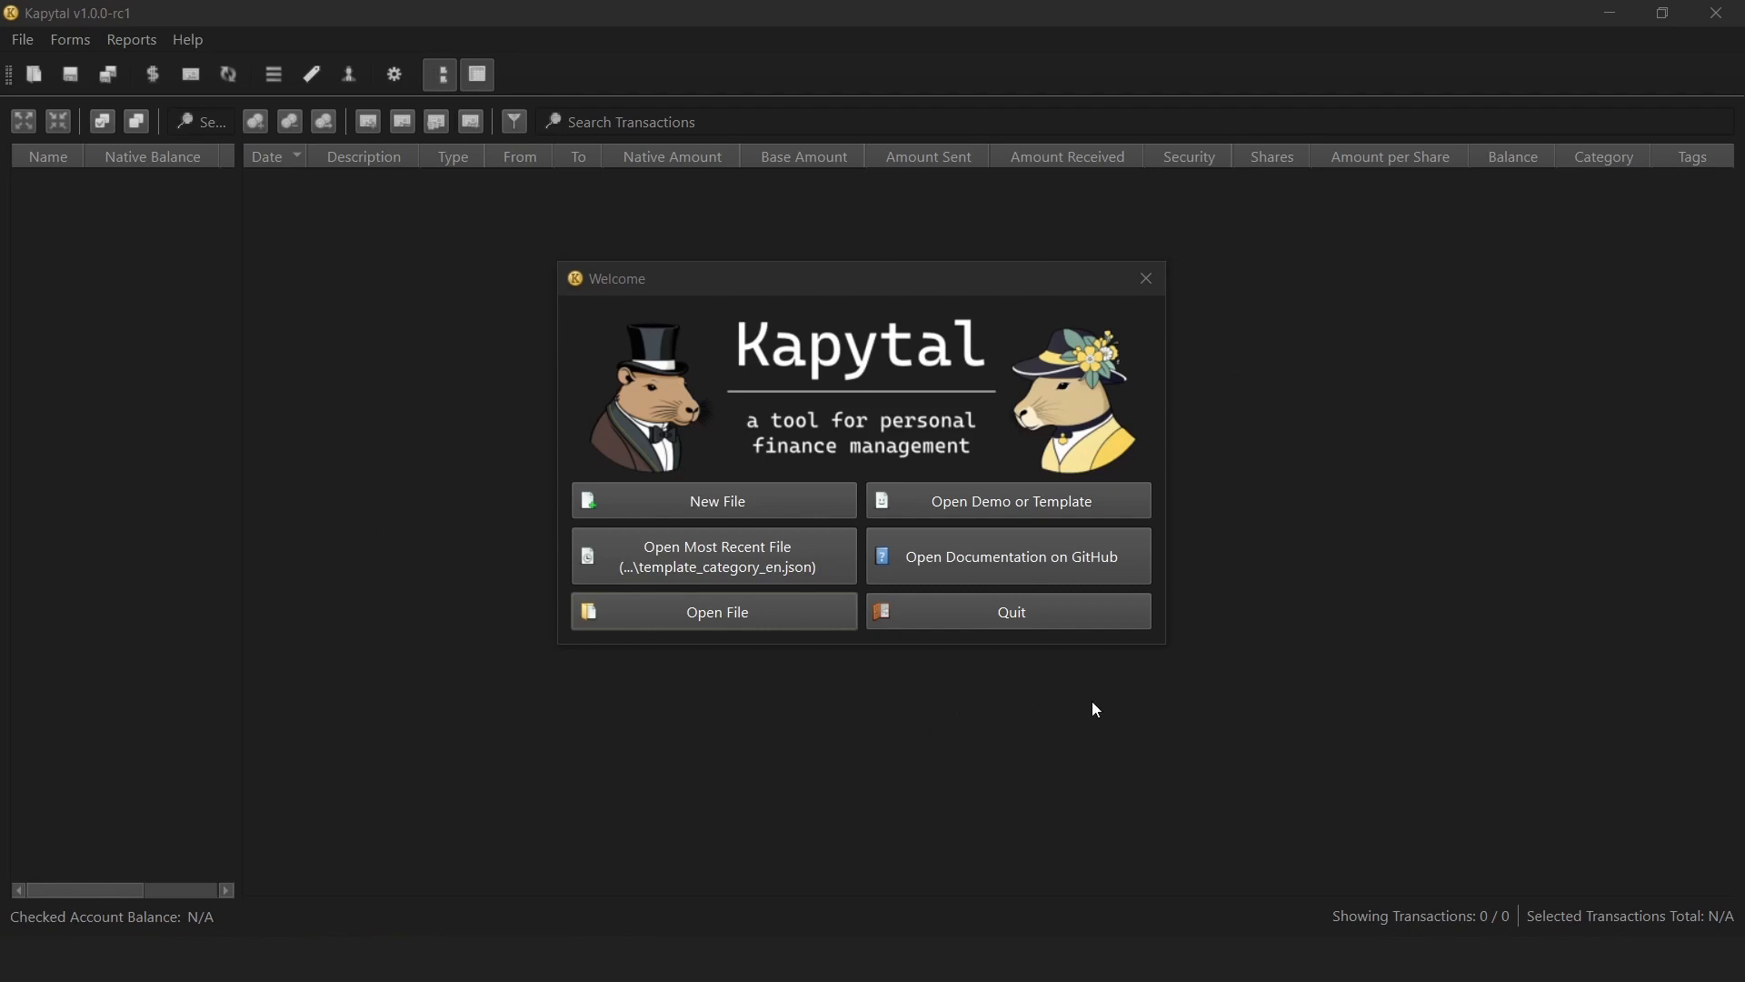
Open Category Template (EN) in Kapytal and save it as demo_quick_start_guide.json in the saved_data folder, overwriting the existing file.
left_click(1013, 504)
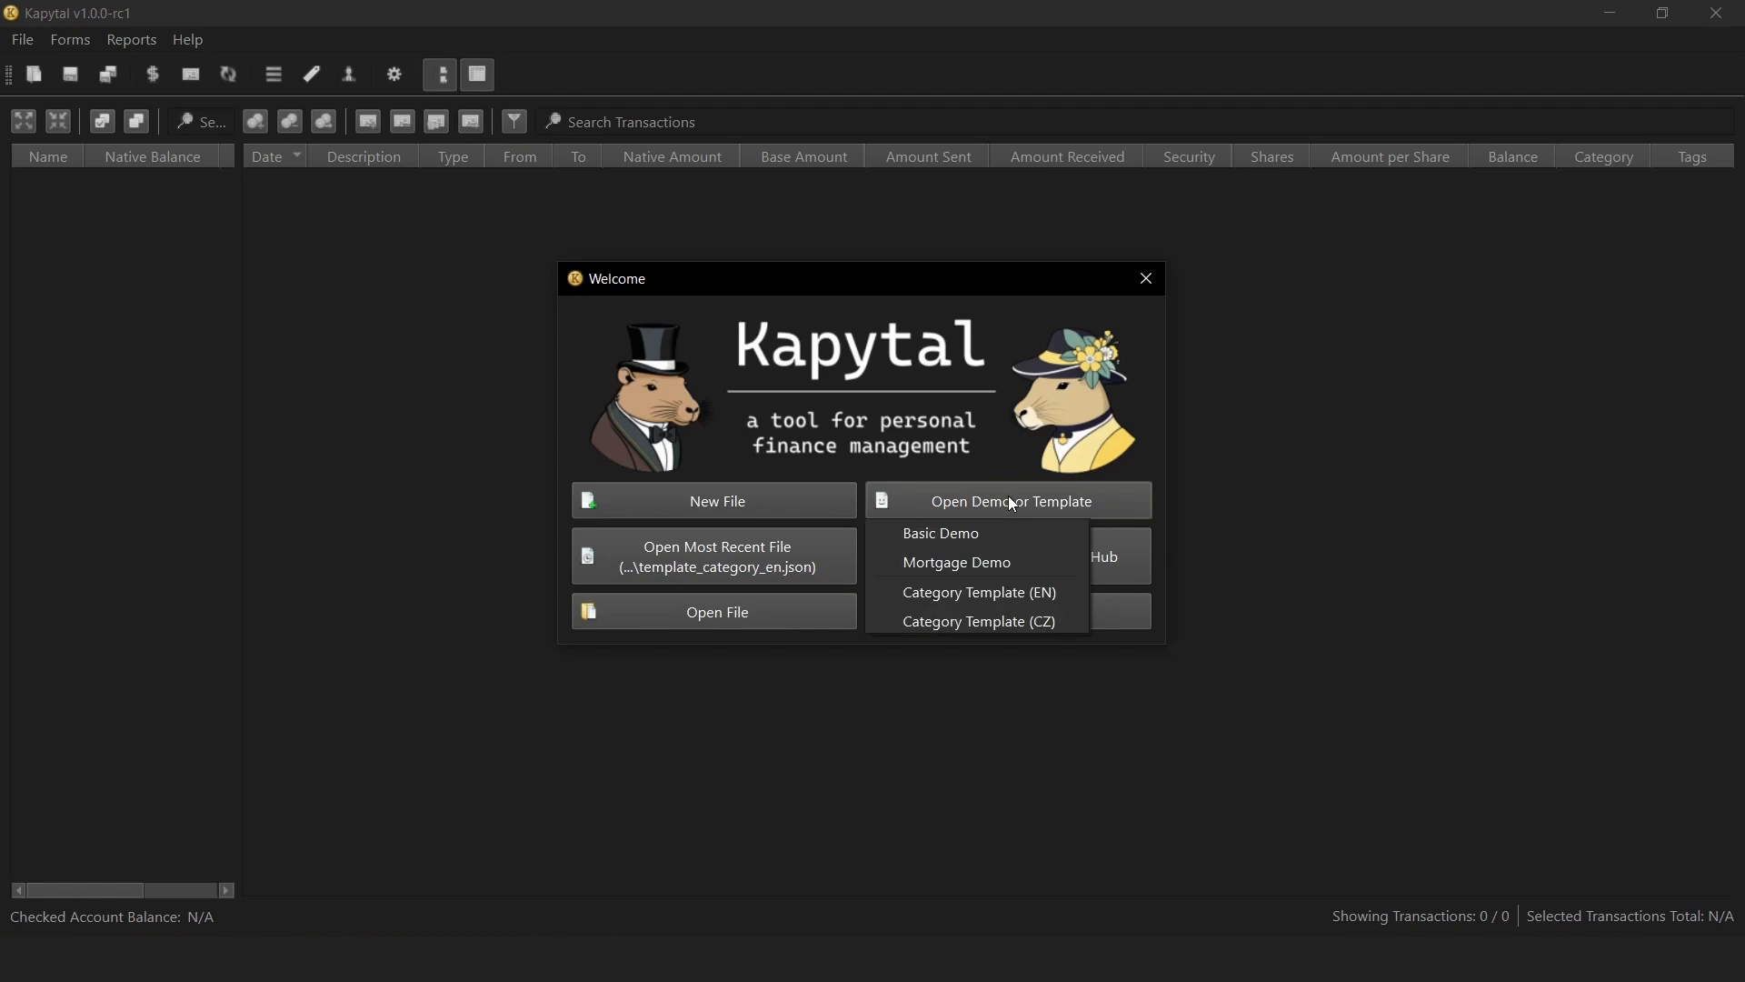
left_click(1036, 596)
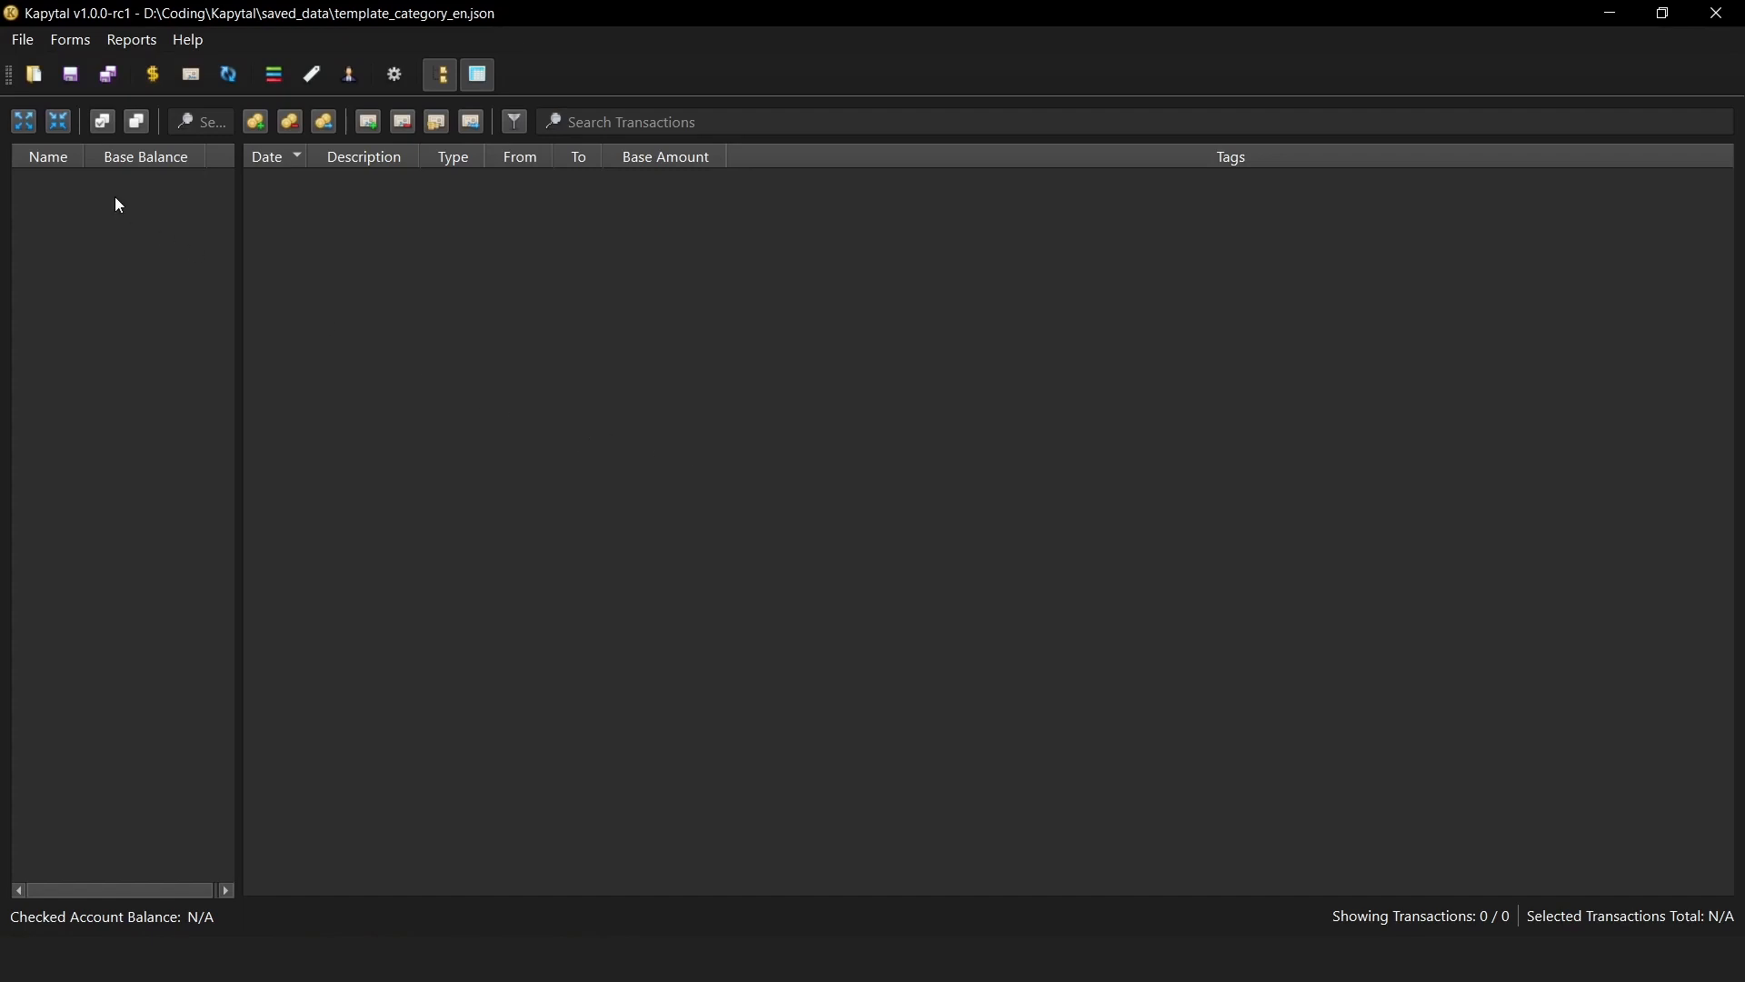
left_click(22, 40)
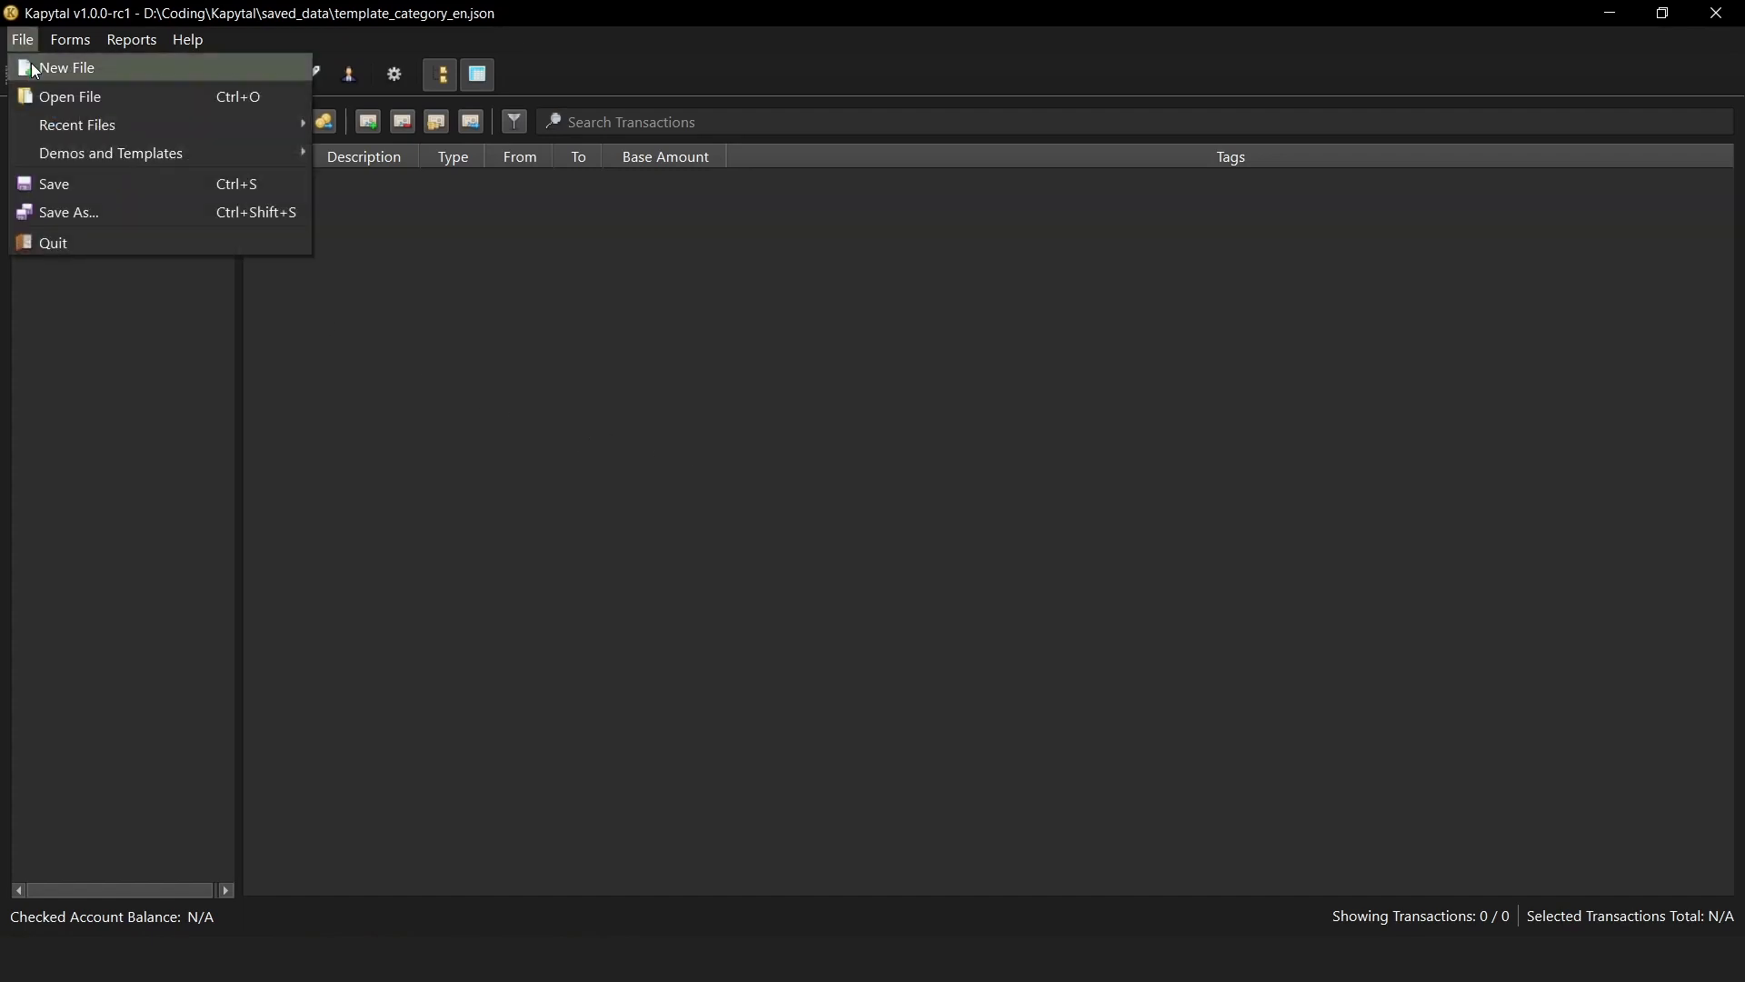
left_click(106, 218)
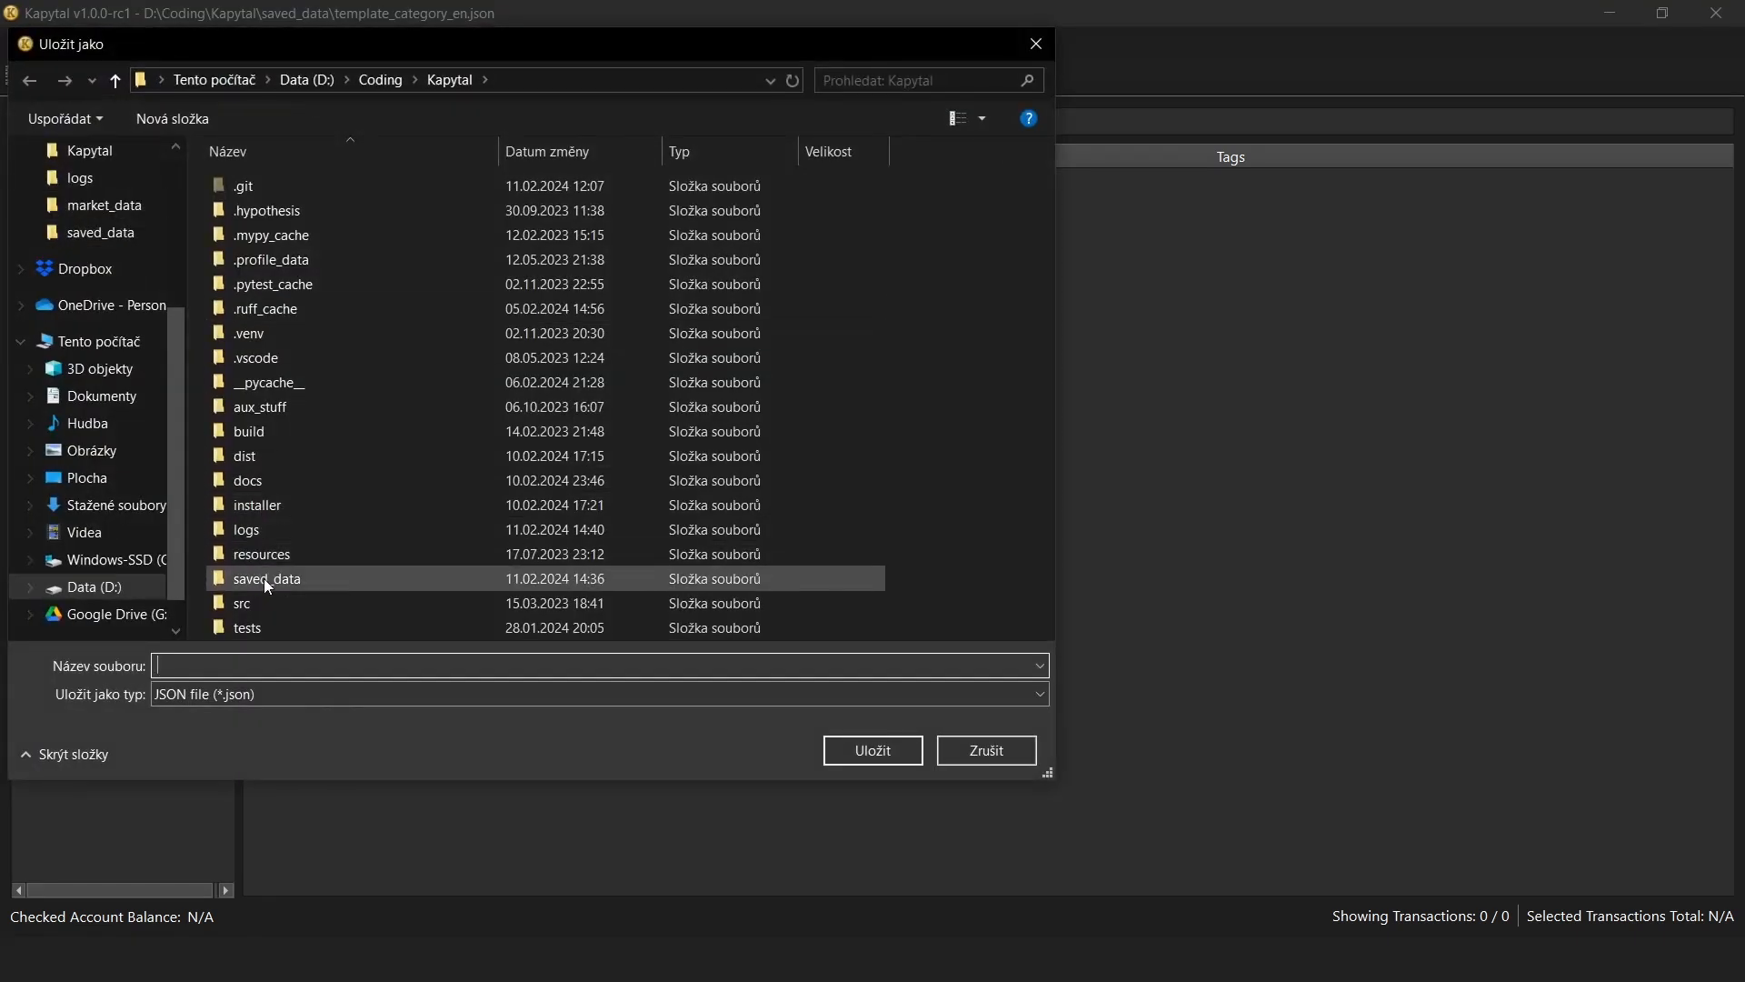
double_click(263, 578)
left_click(341, 409)
left_click(860, 744)
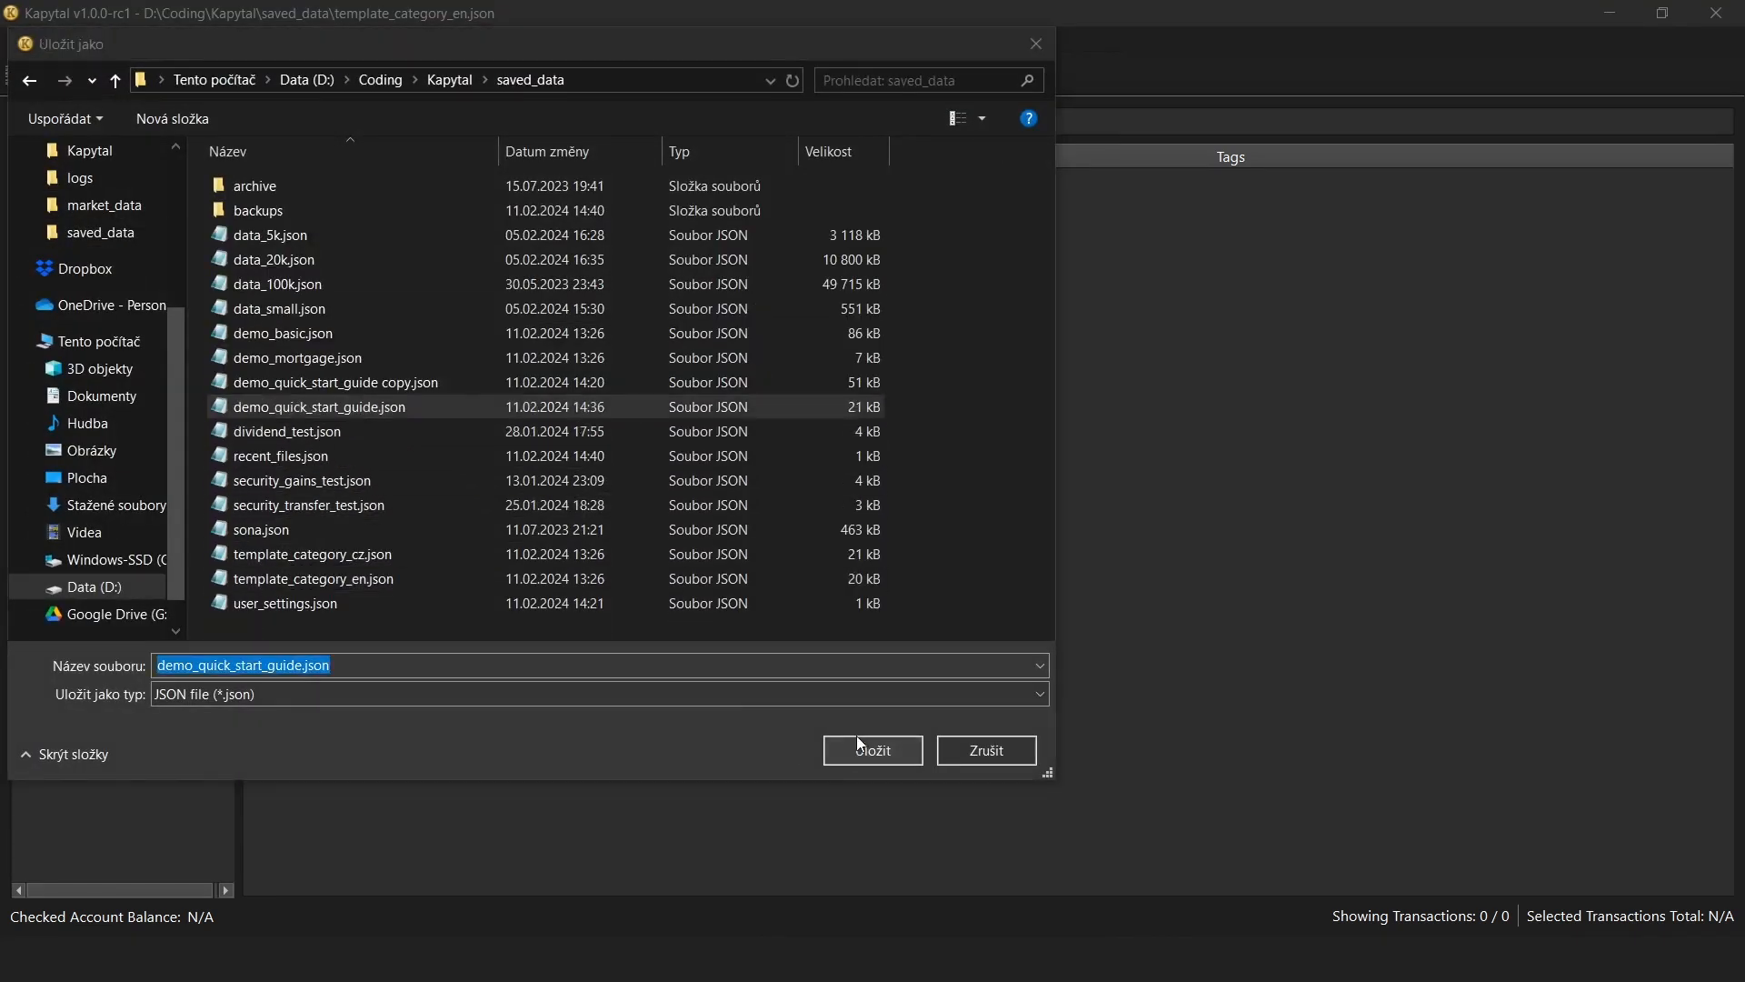
left_click(907, 481)
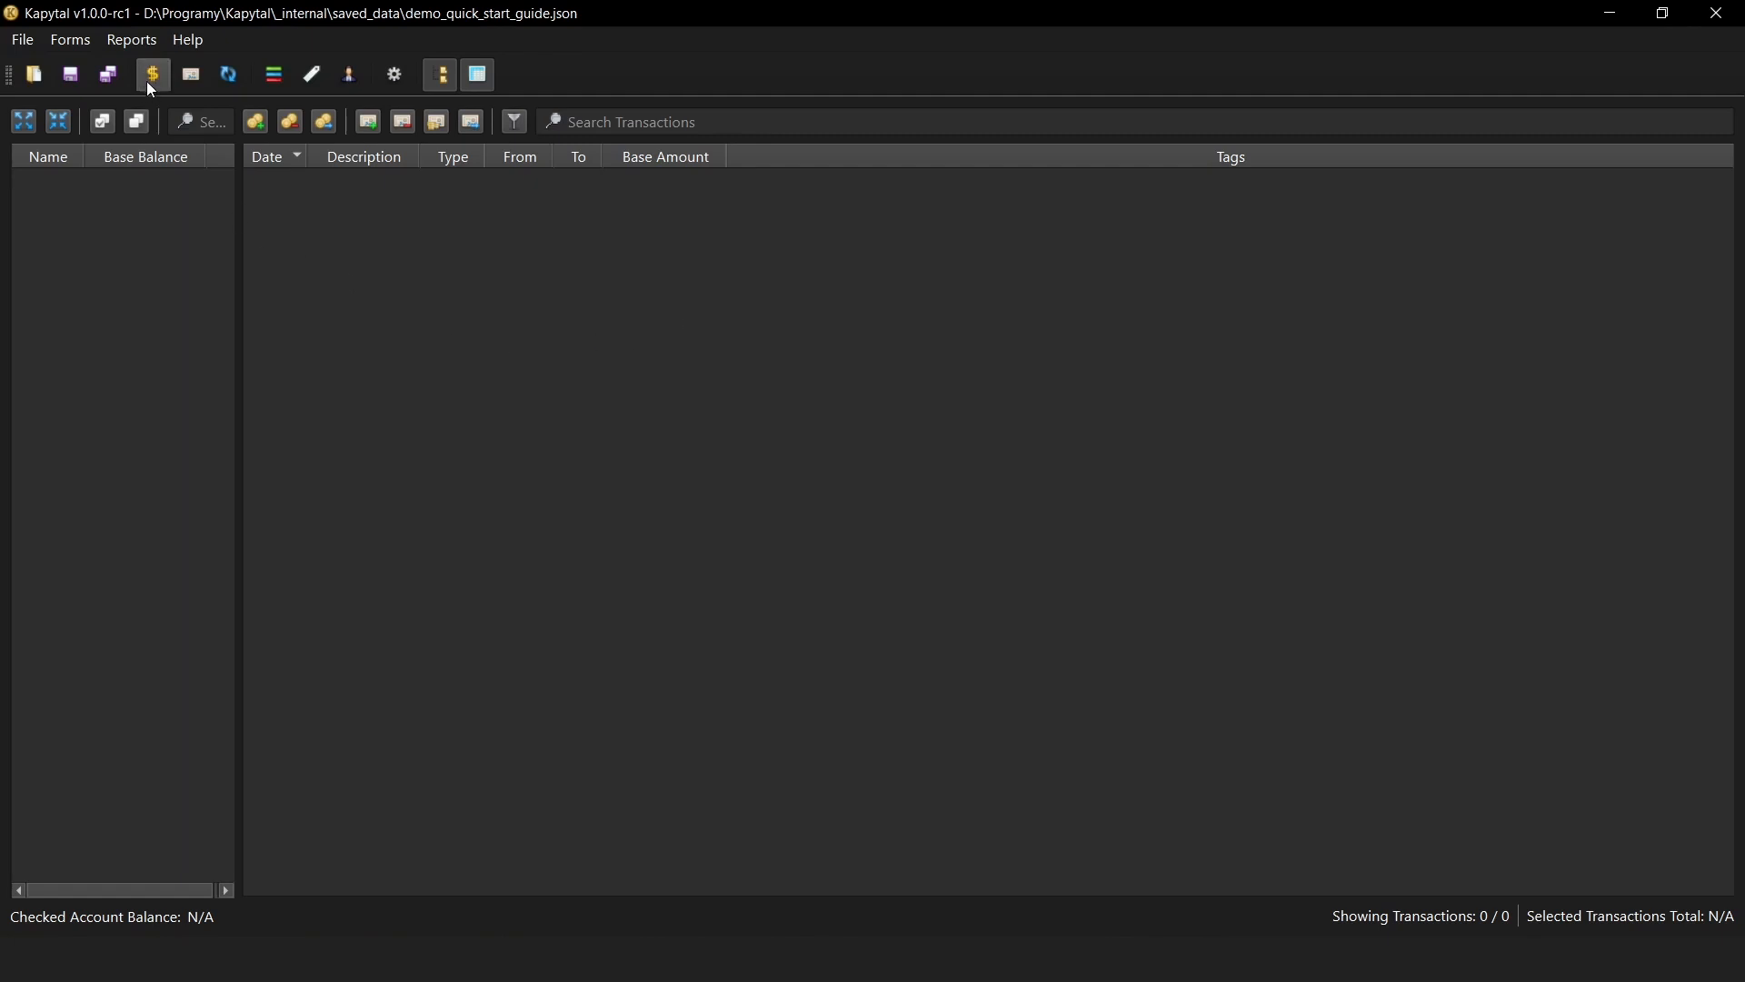
Open the Currencies form and add the currency EUR with 2 decimal places.
left_click(69, 41)
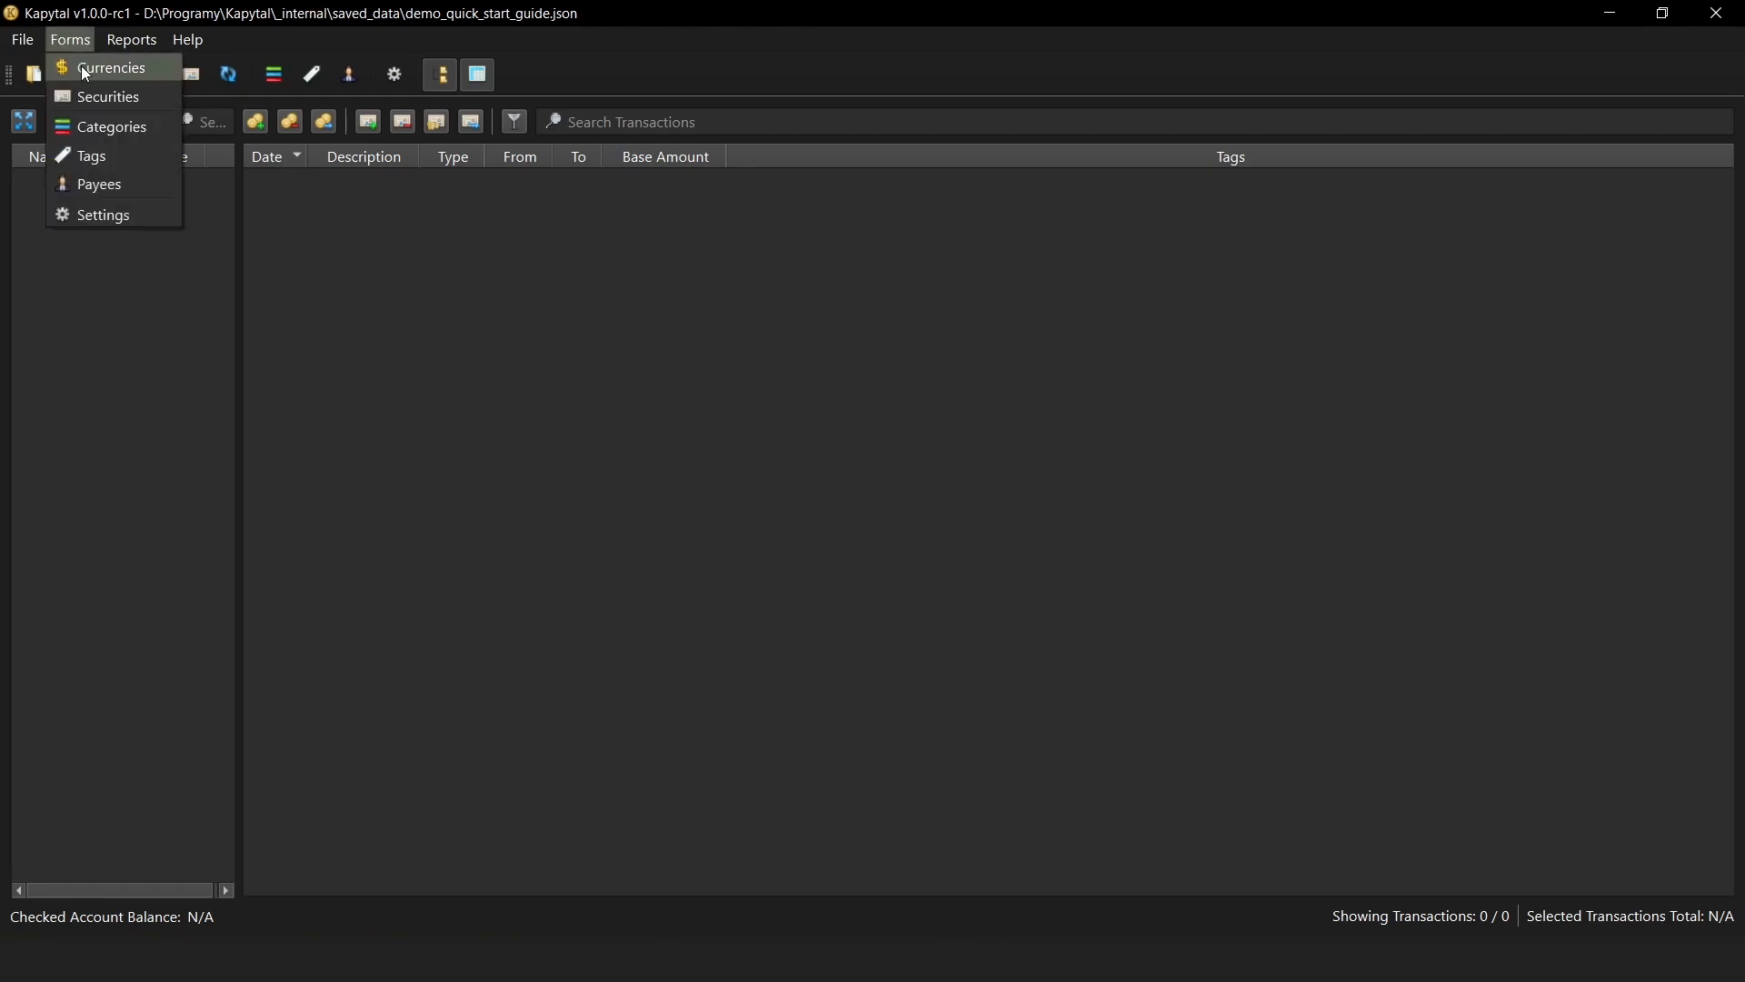
left_click(84, 69)
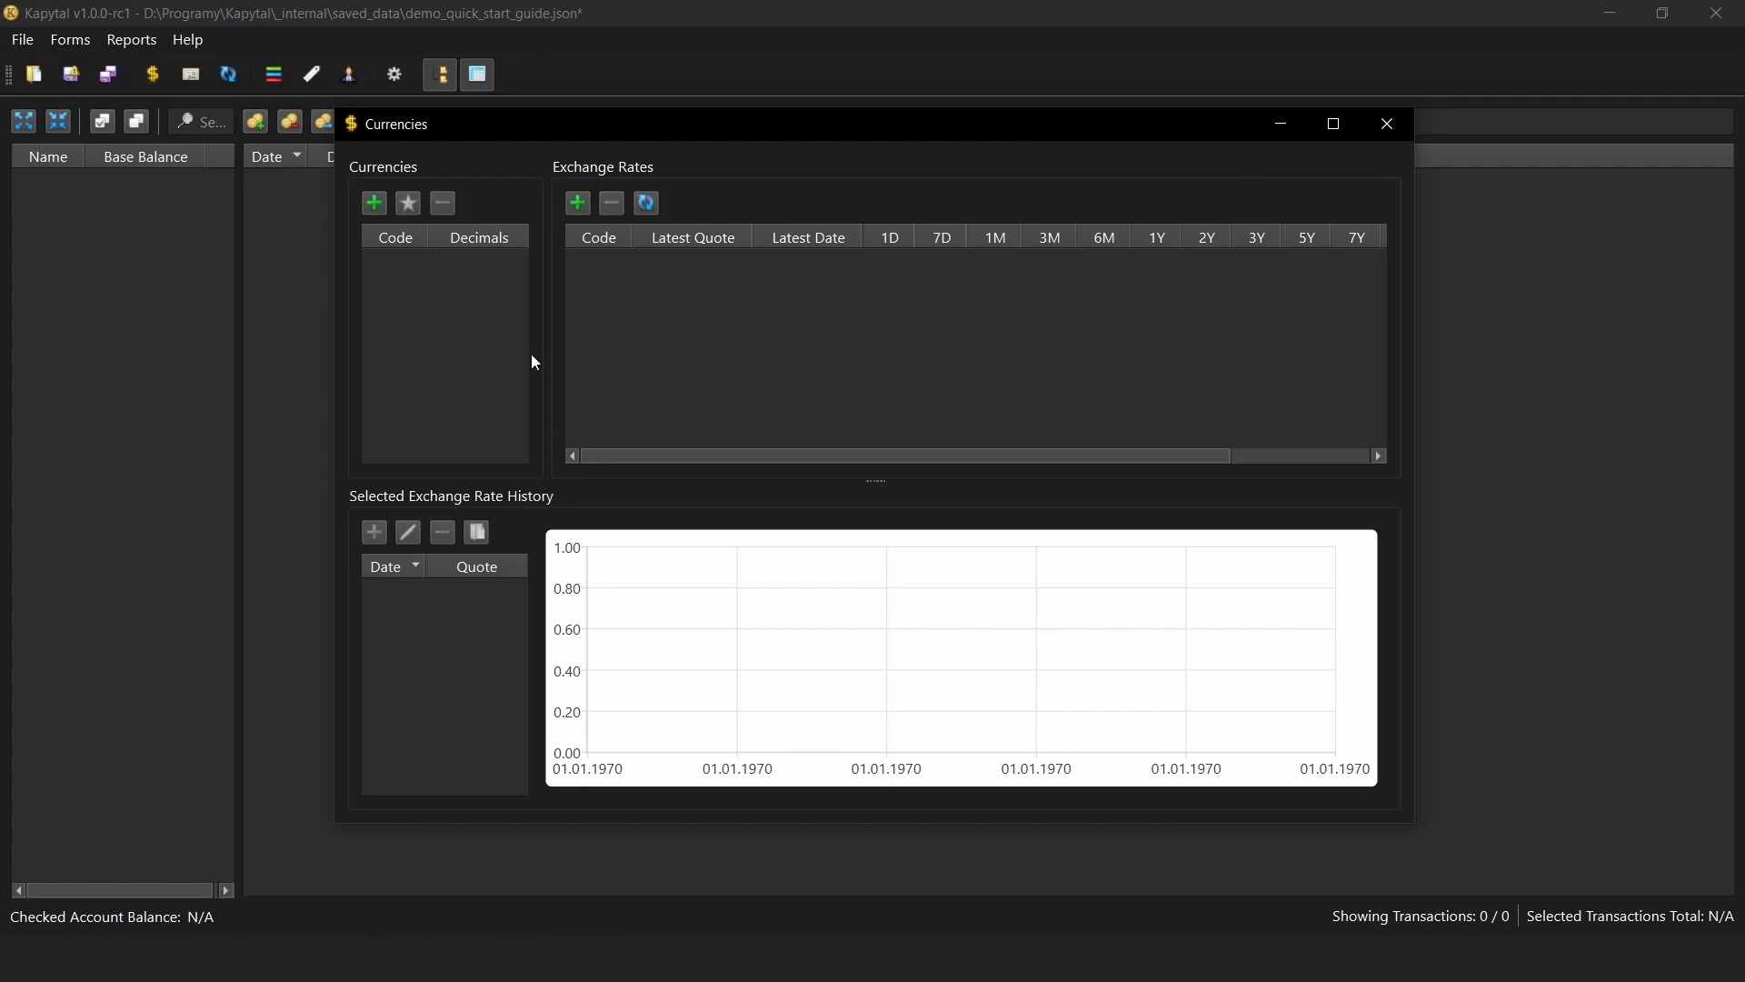
left_click(373, 216)
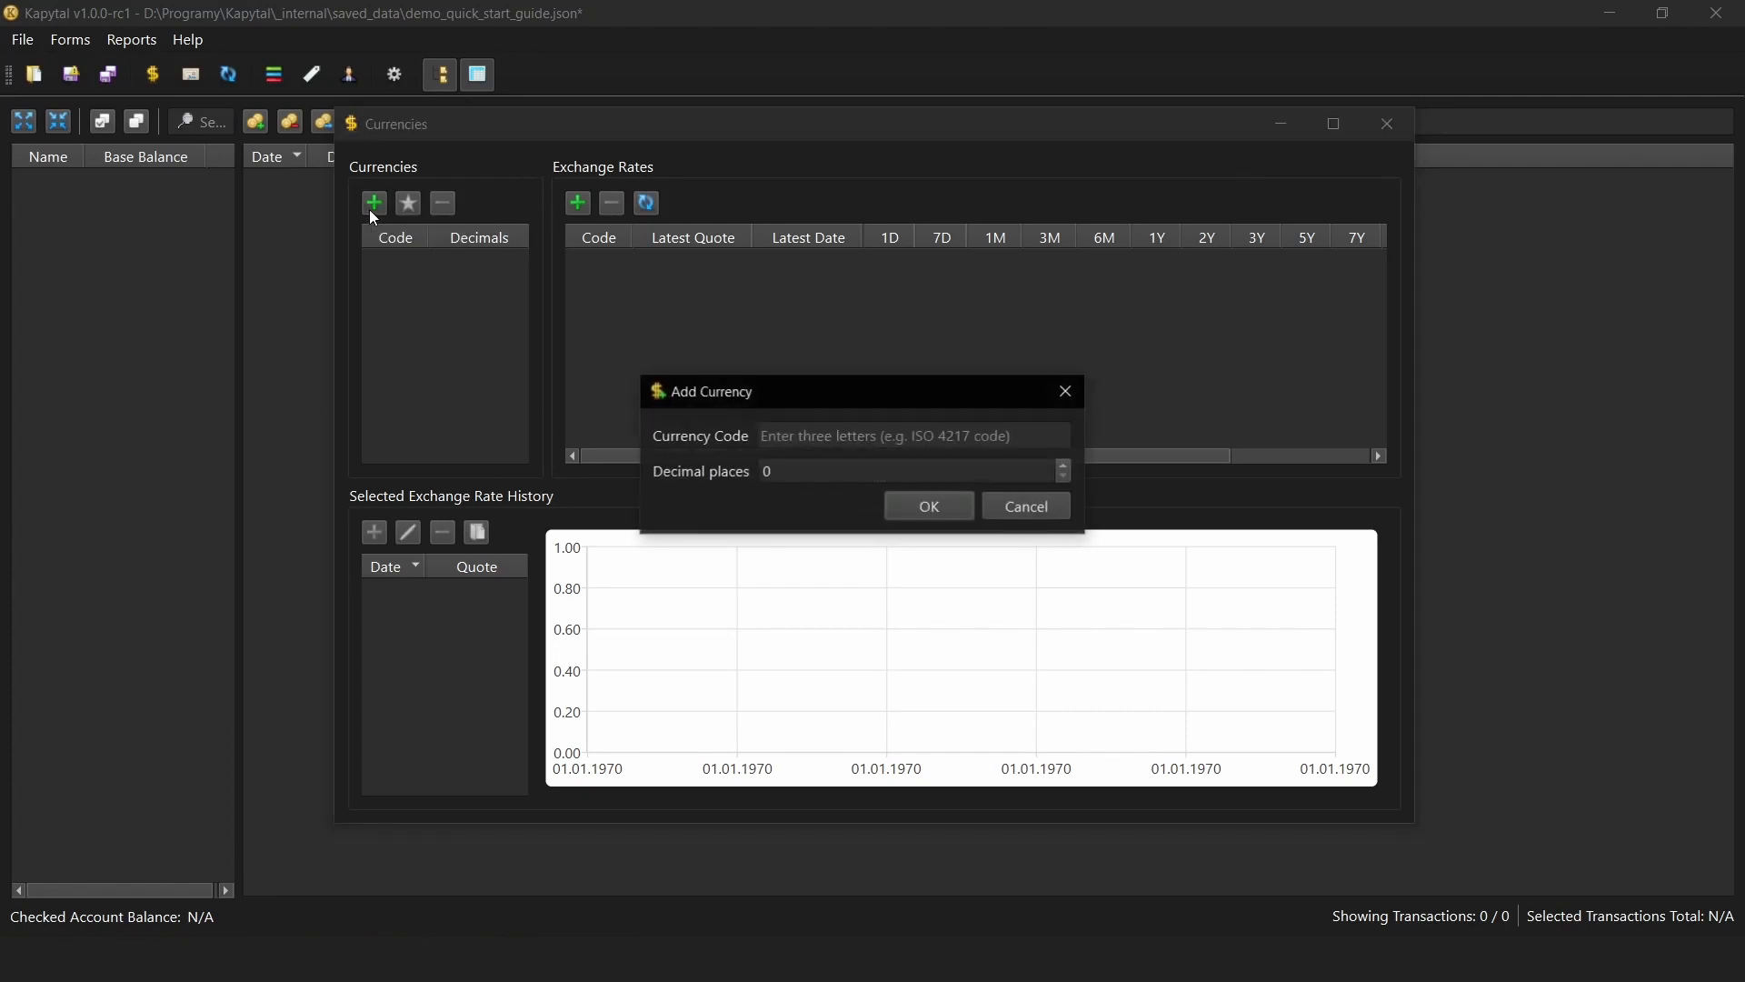
left_click(846, 435)
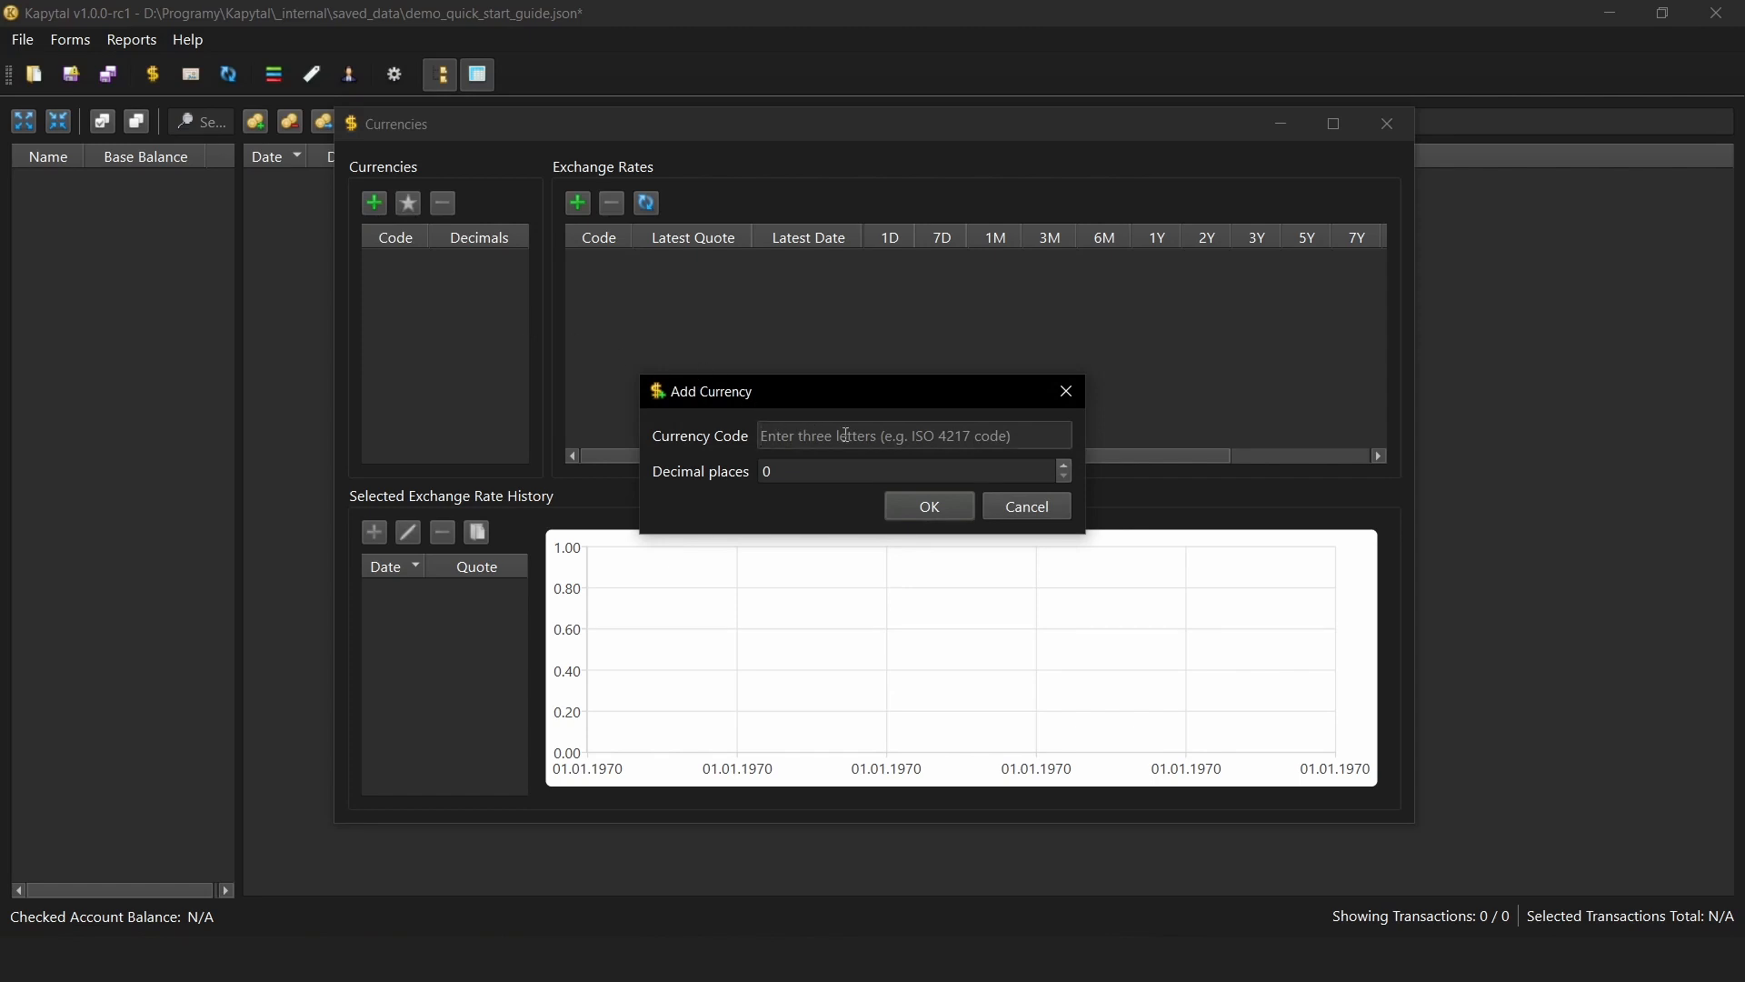
type("EUR")
key("Tab")
type("2")
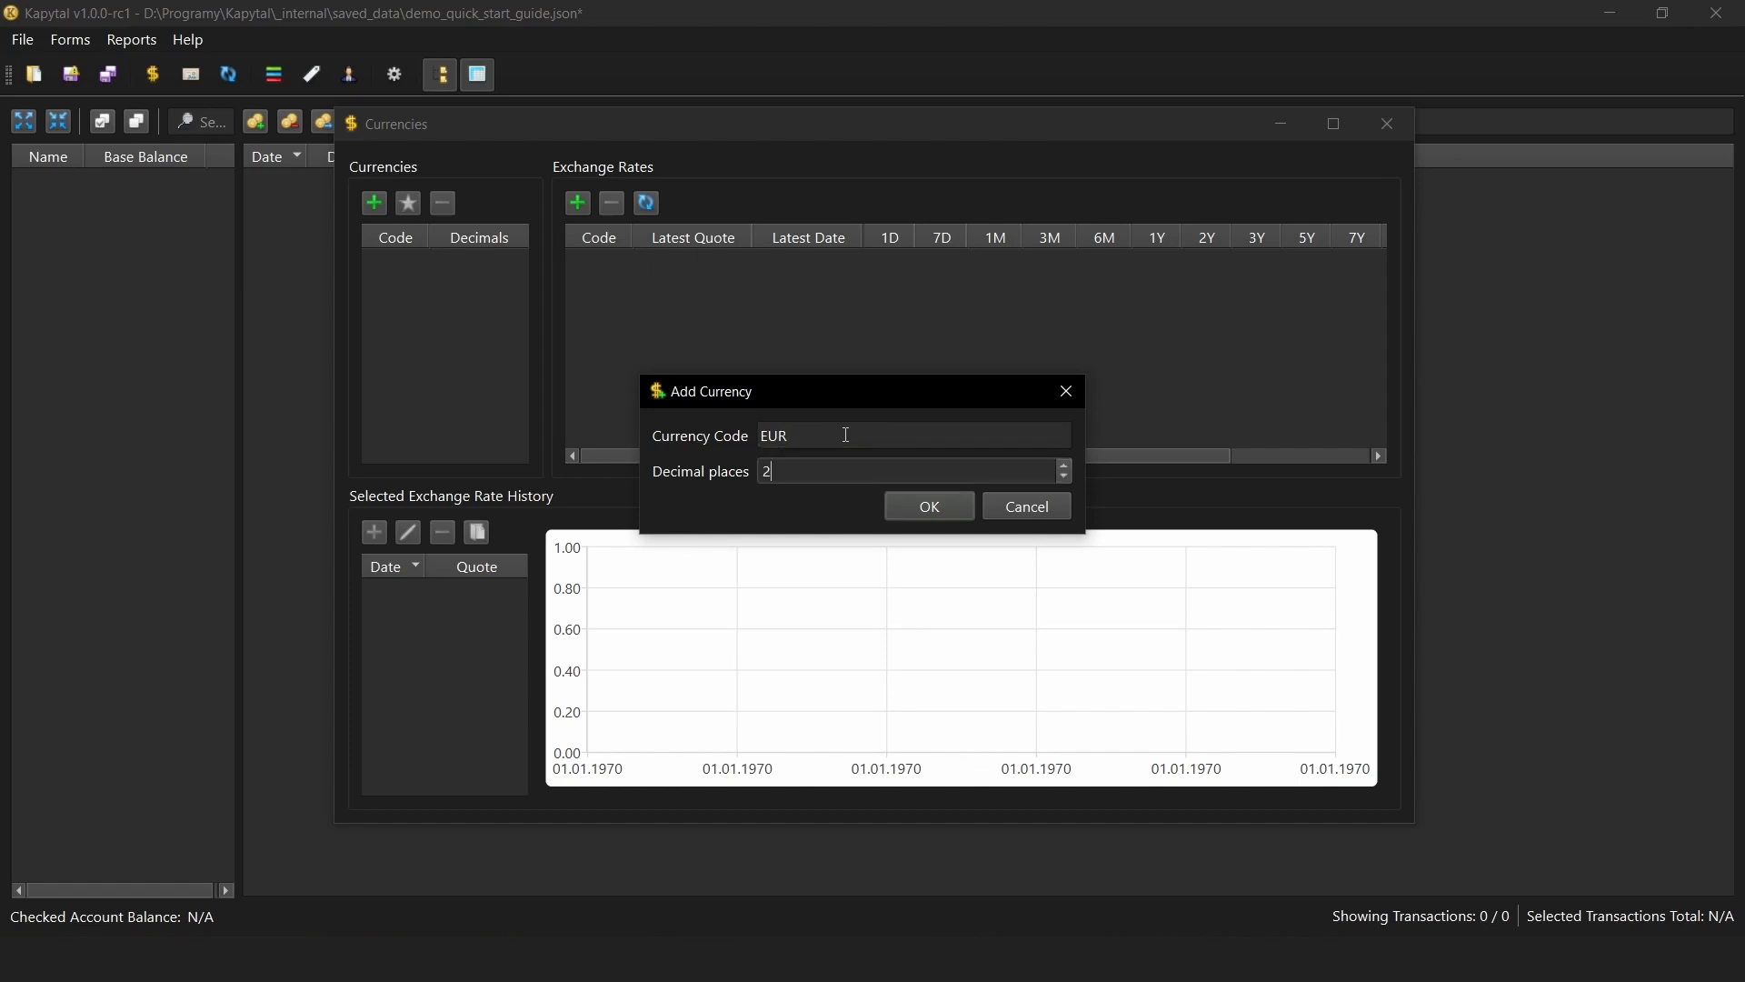
left_click(910, 512)
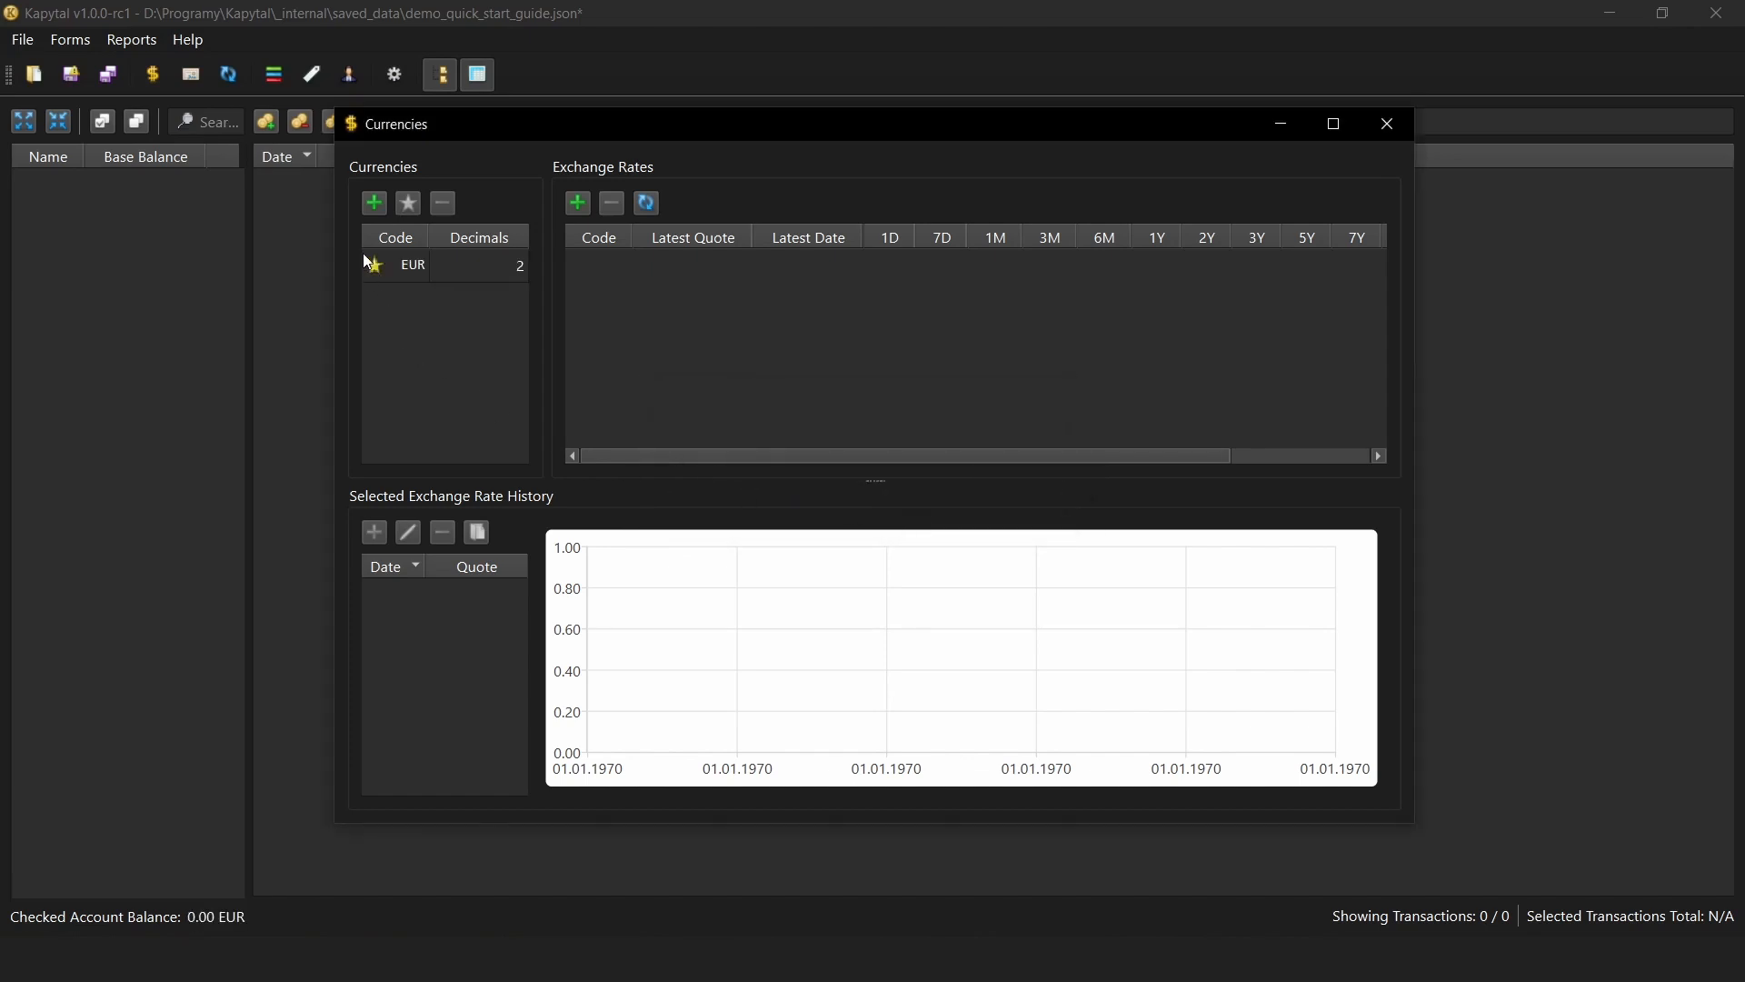
Add the currency CZK with 2 decimal places.
left_click(375, 207)
type("C")
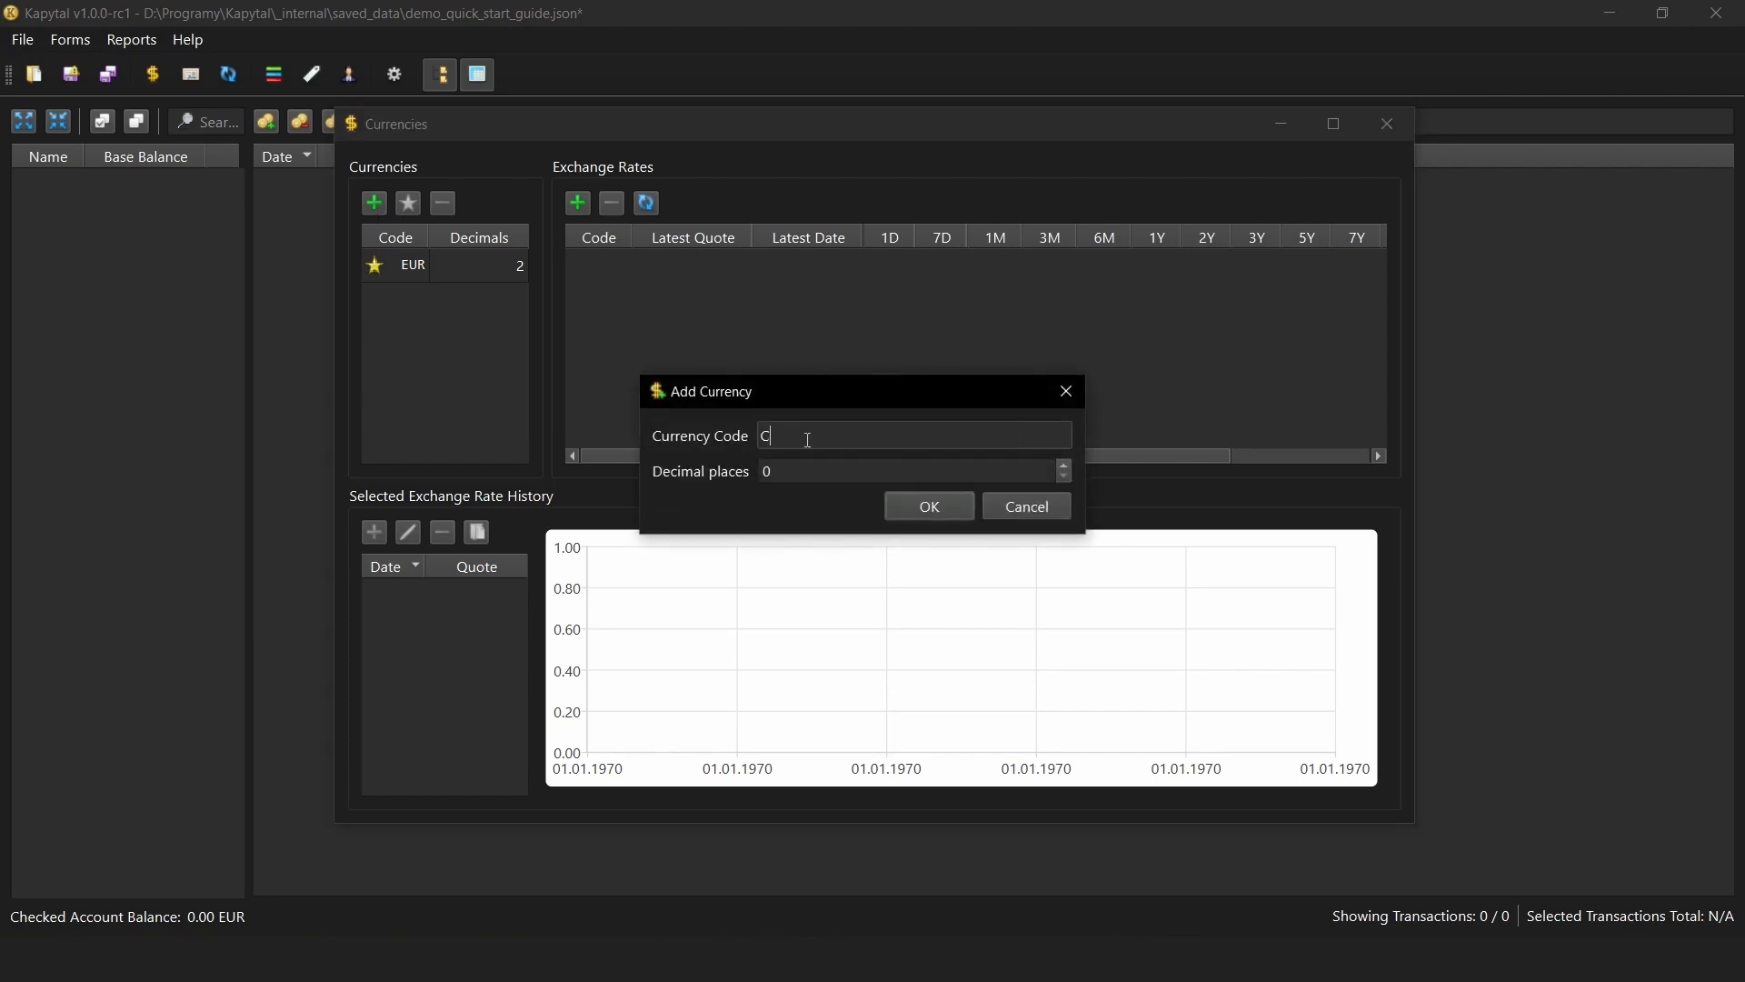
type("ZK")
key("Tab")
type("2")
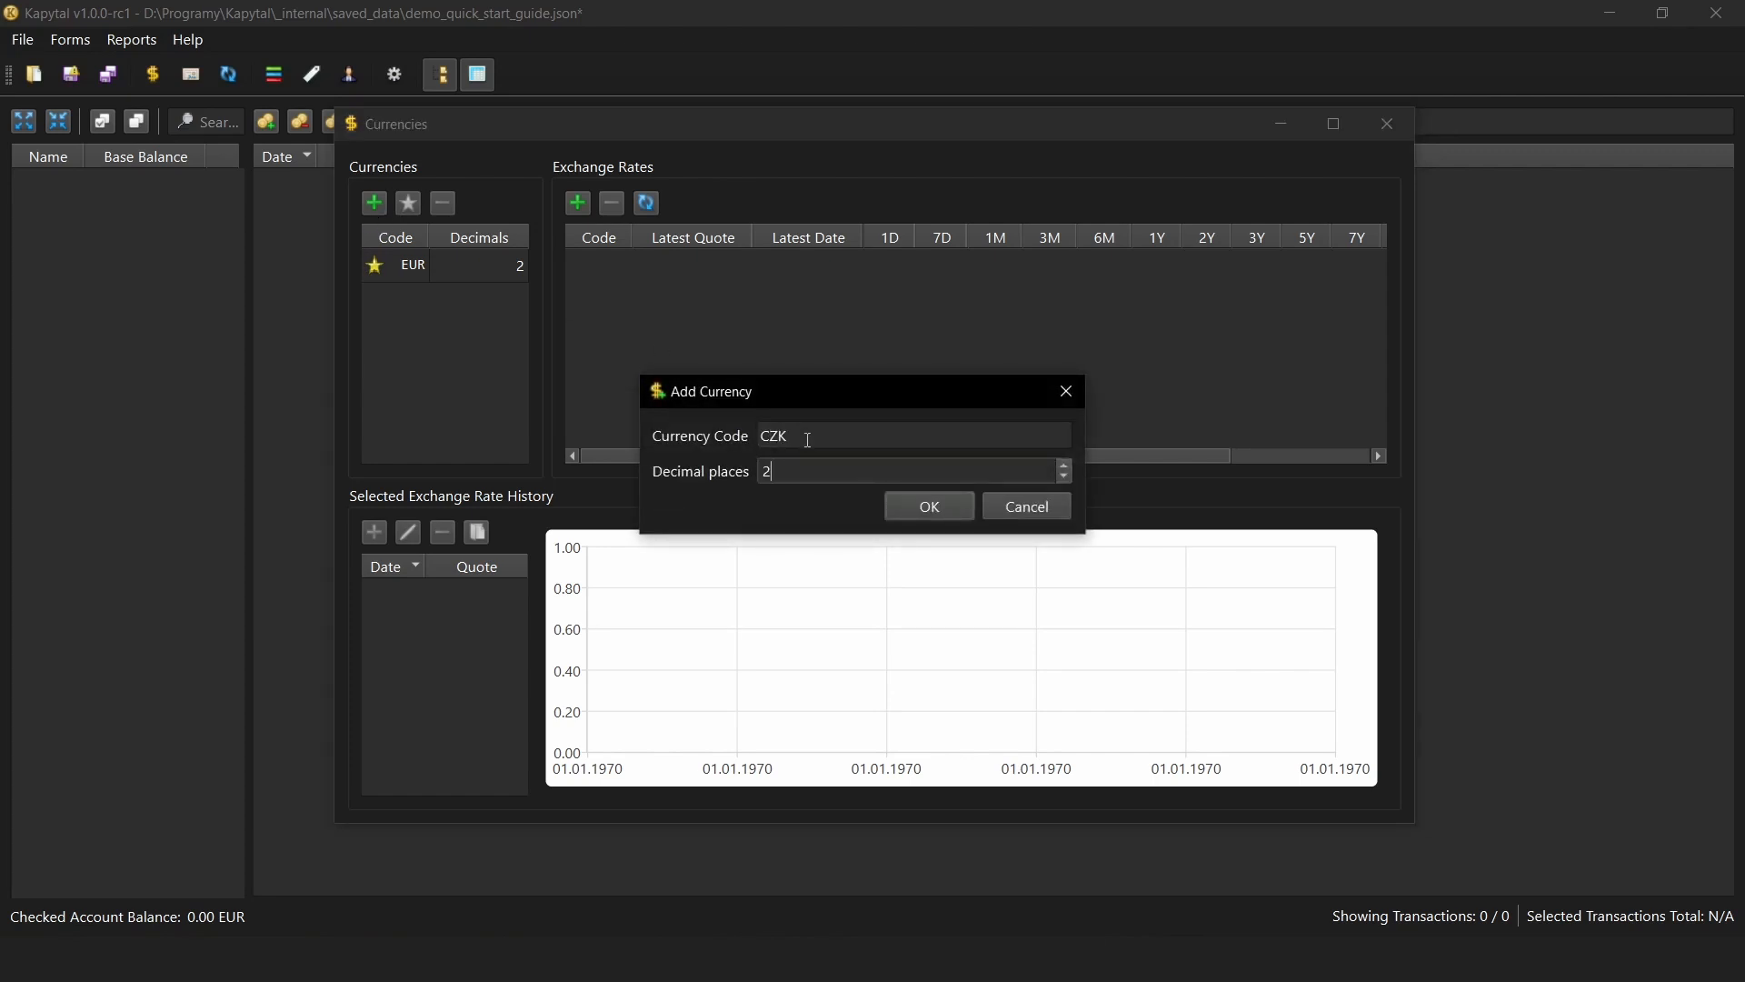
left_click(918, 514)
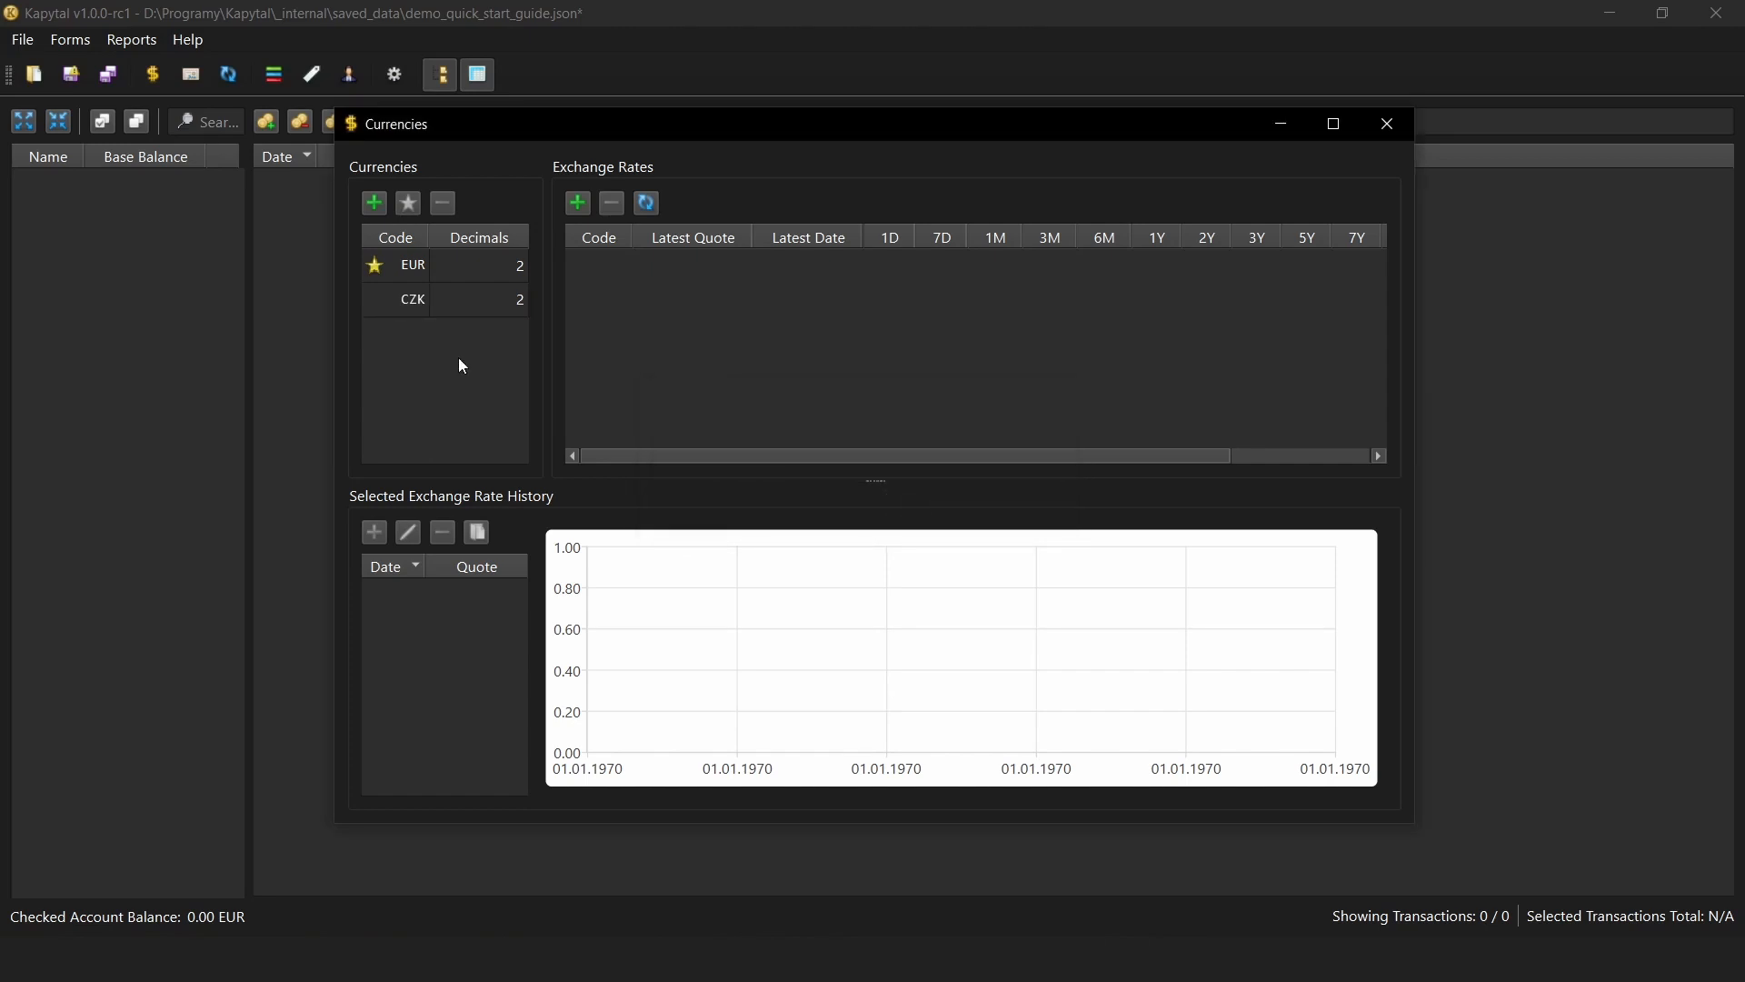
Add the currency BTC with 8 decimal places.
left_click(374, 202)
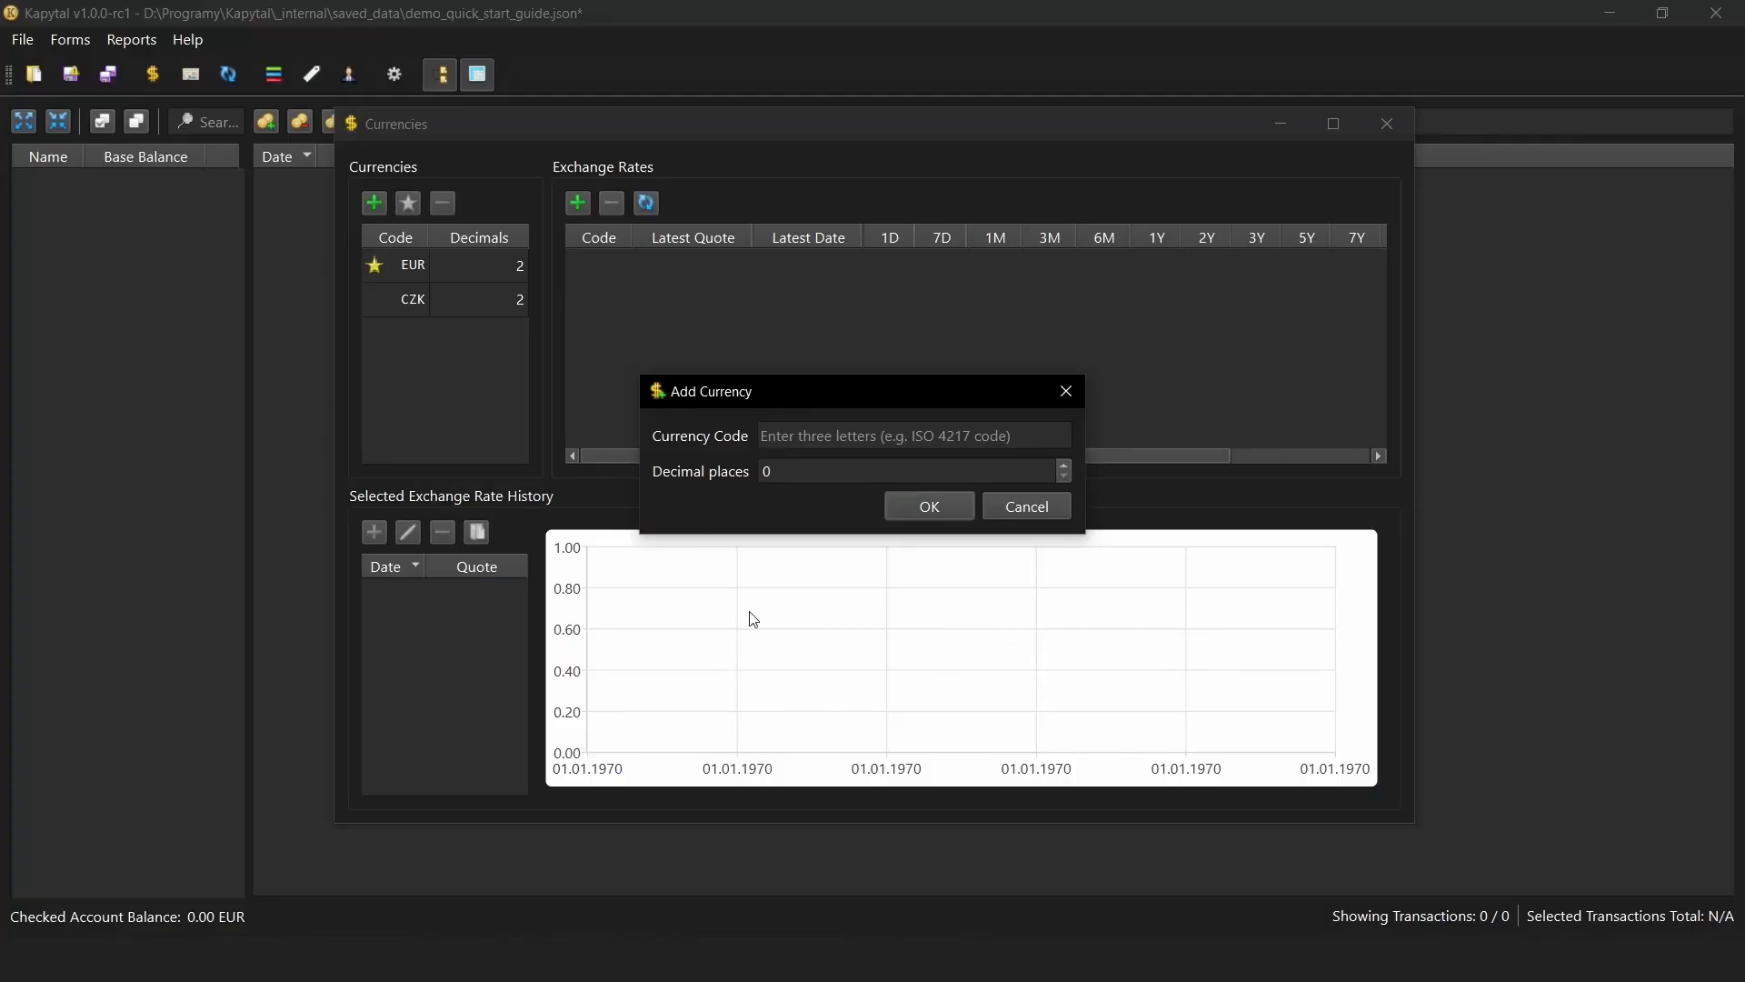
left_click(840, 440)
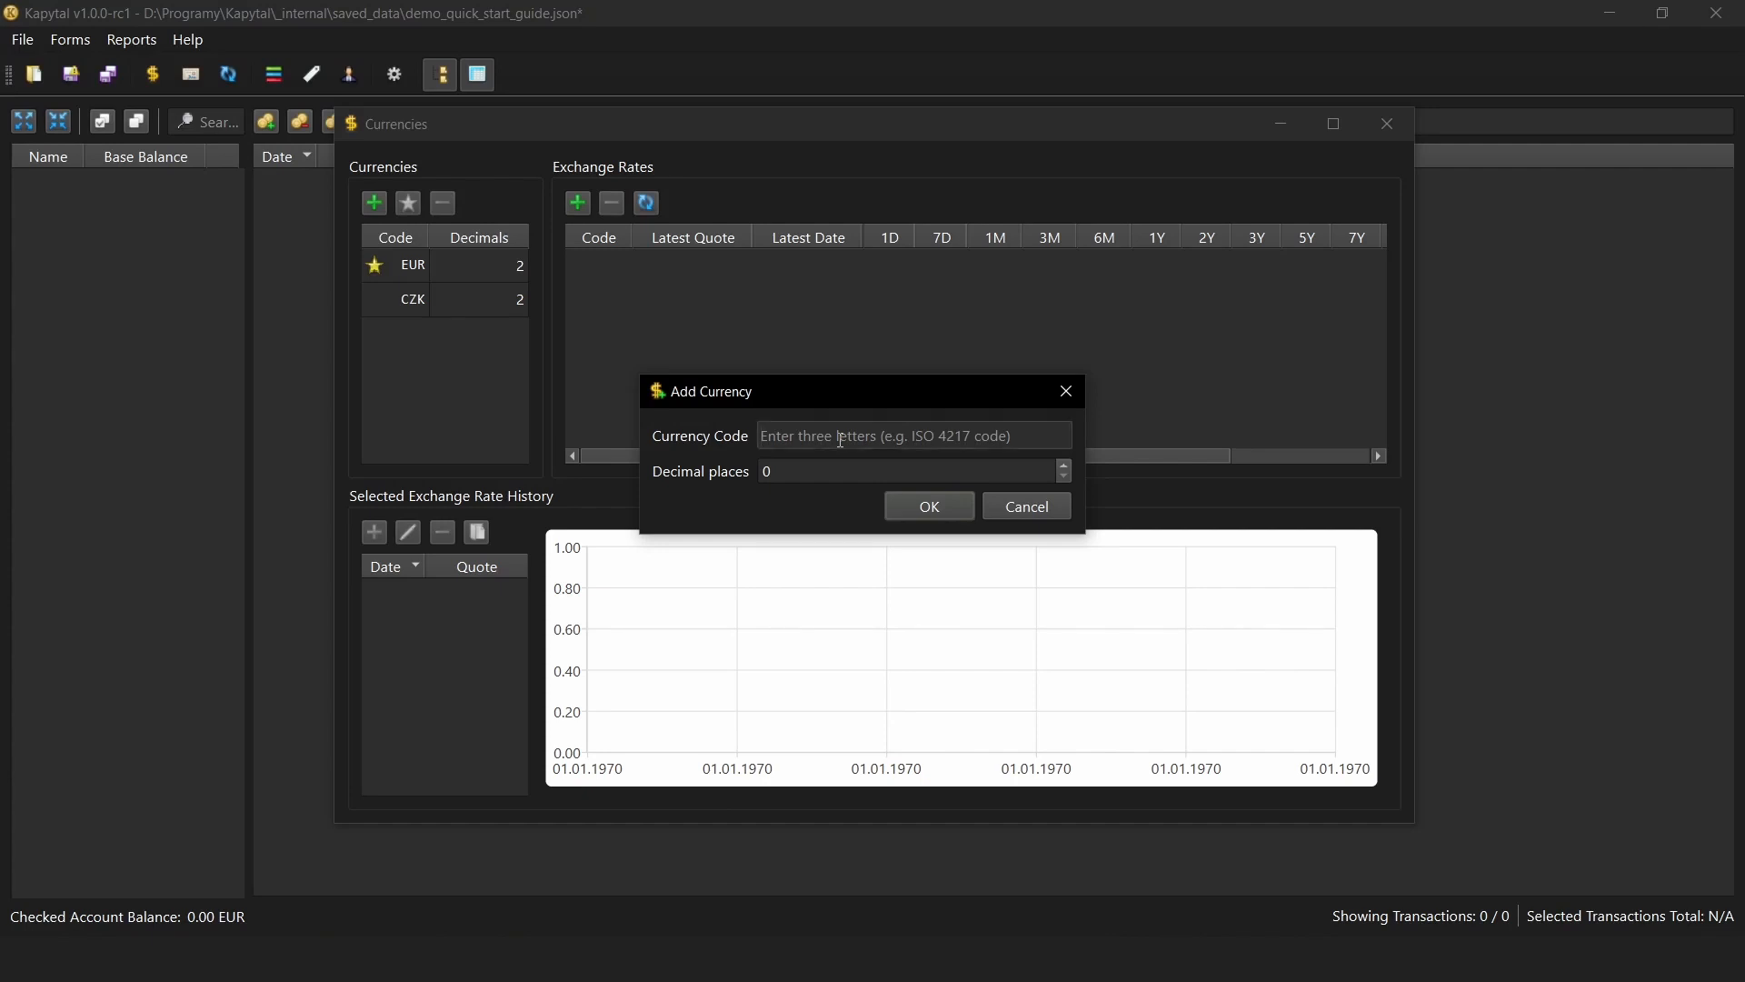
type("BTC")
key("Tab")
type("8")
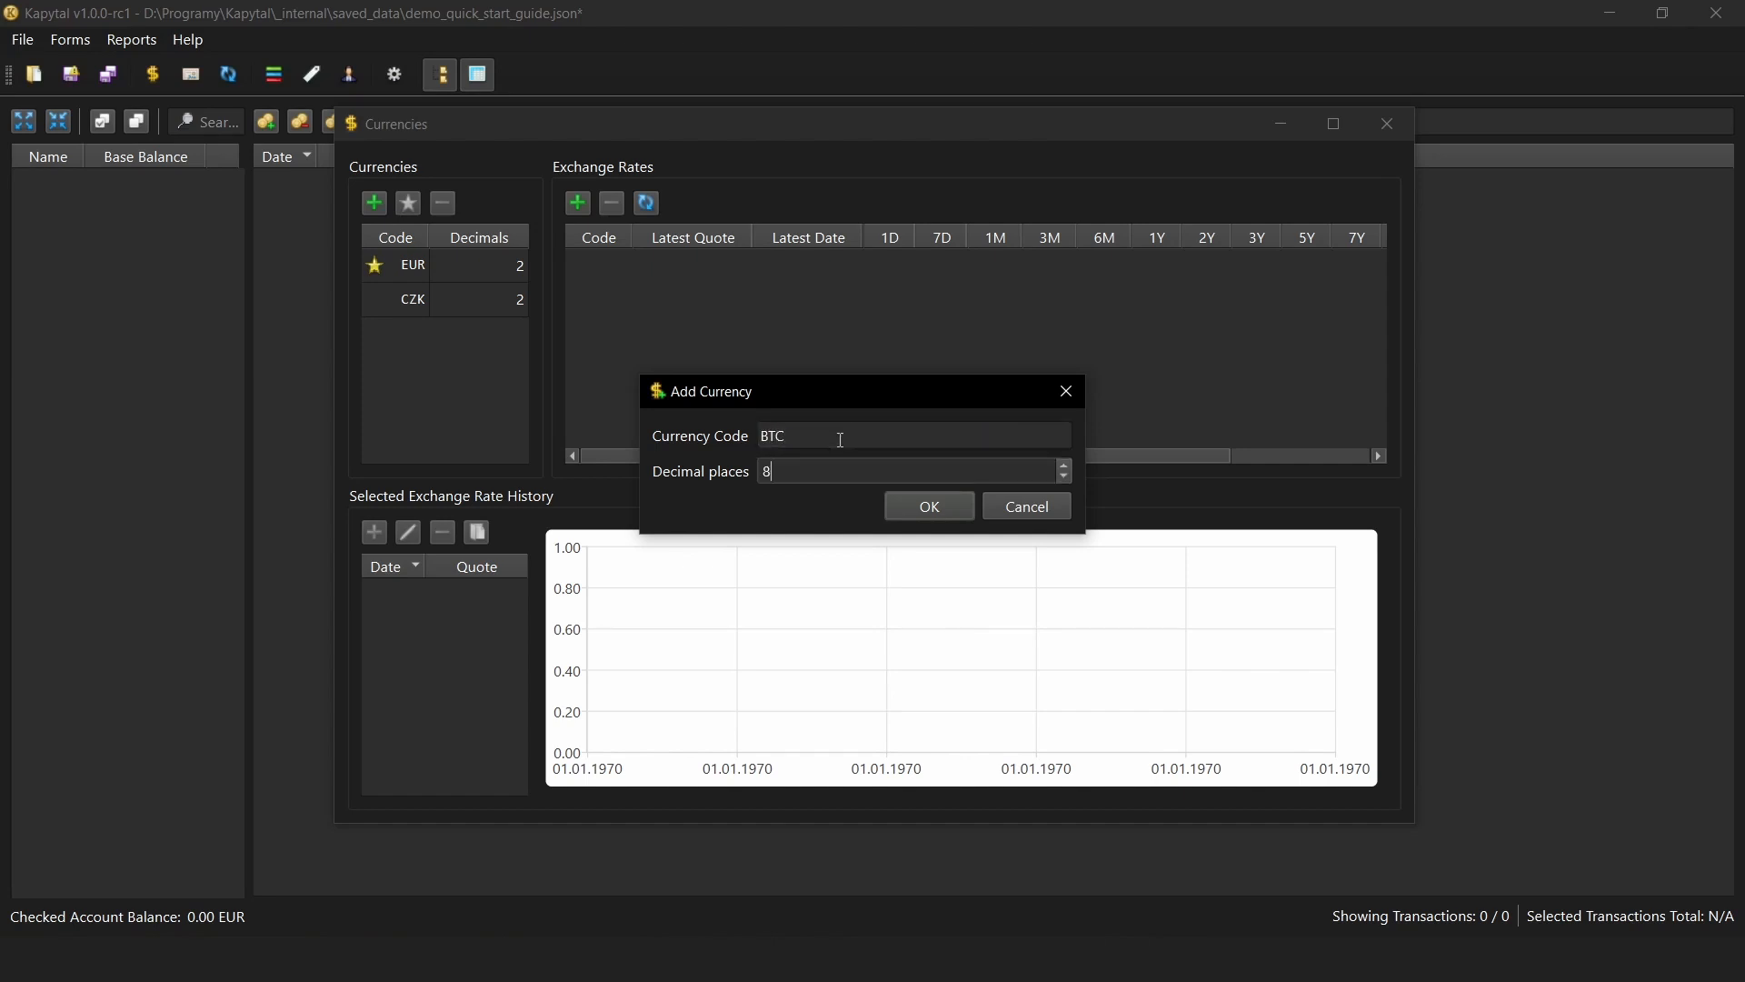
left_click(915, 507)
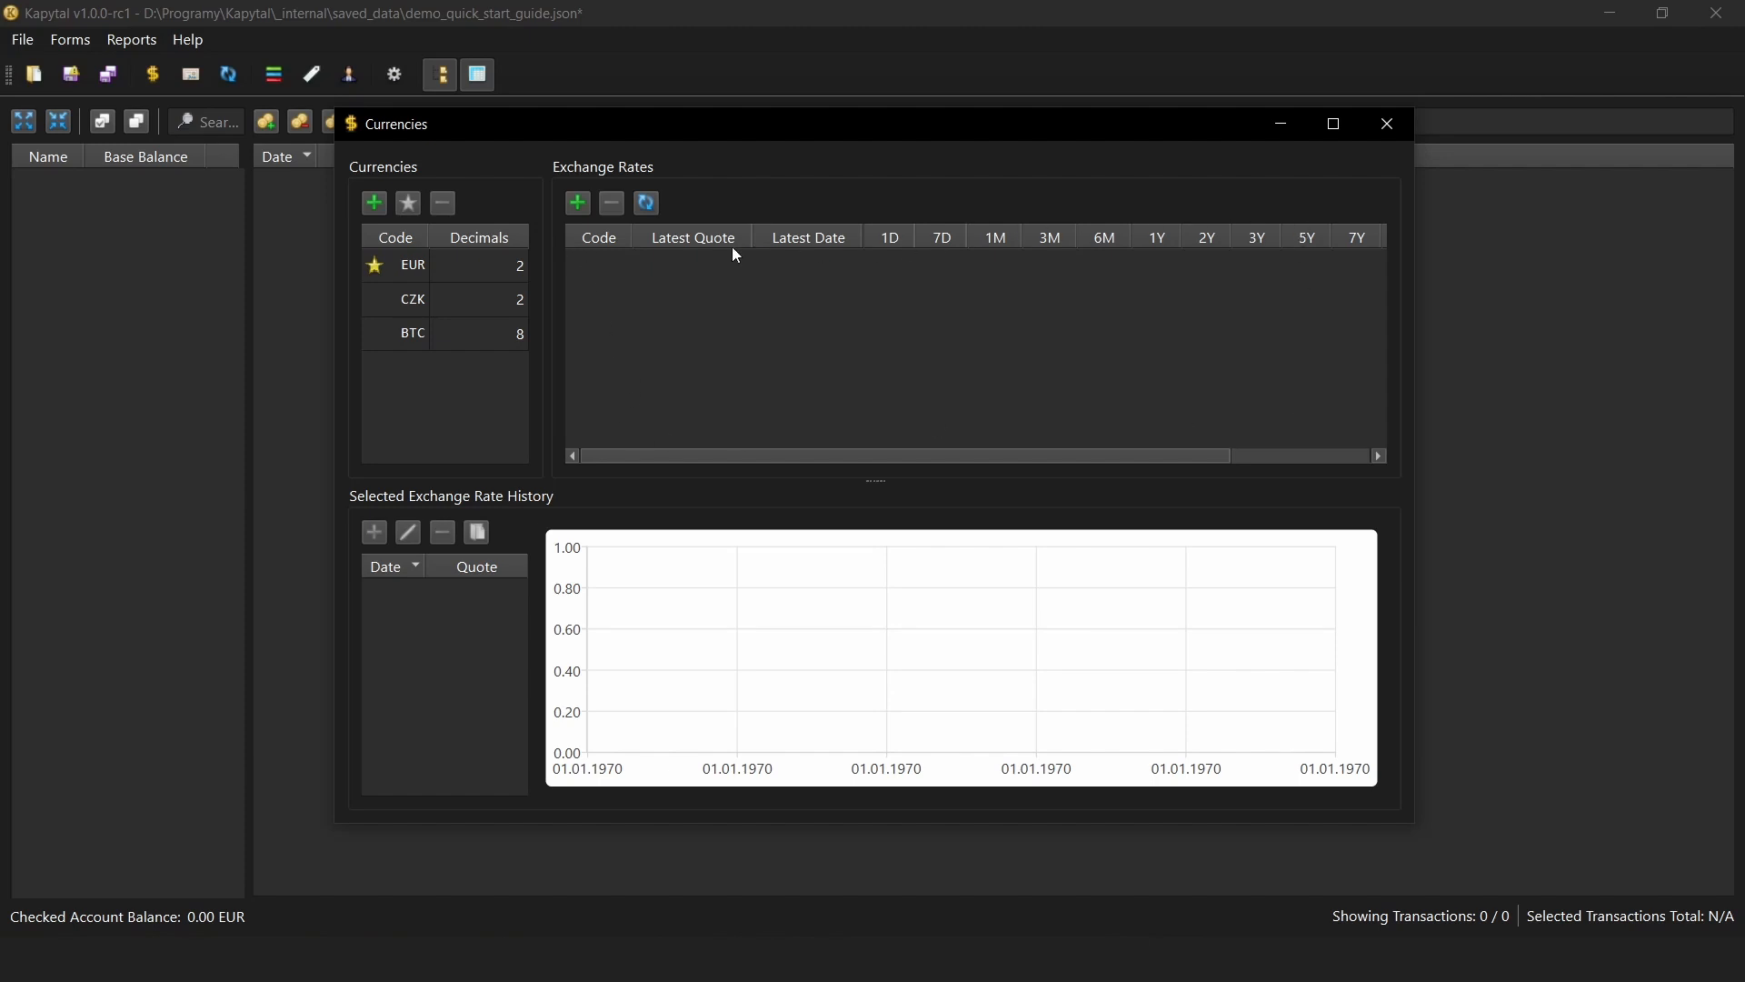
Add an exchange rate with EUR as the primary currency and CZK as the secondary currency.
left_click(579, 204)
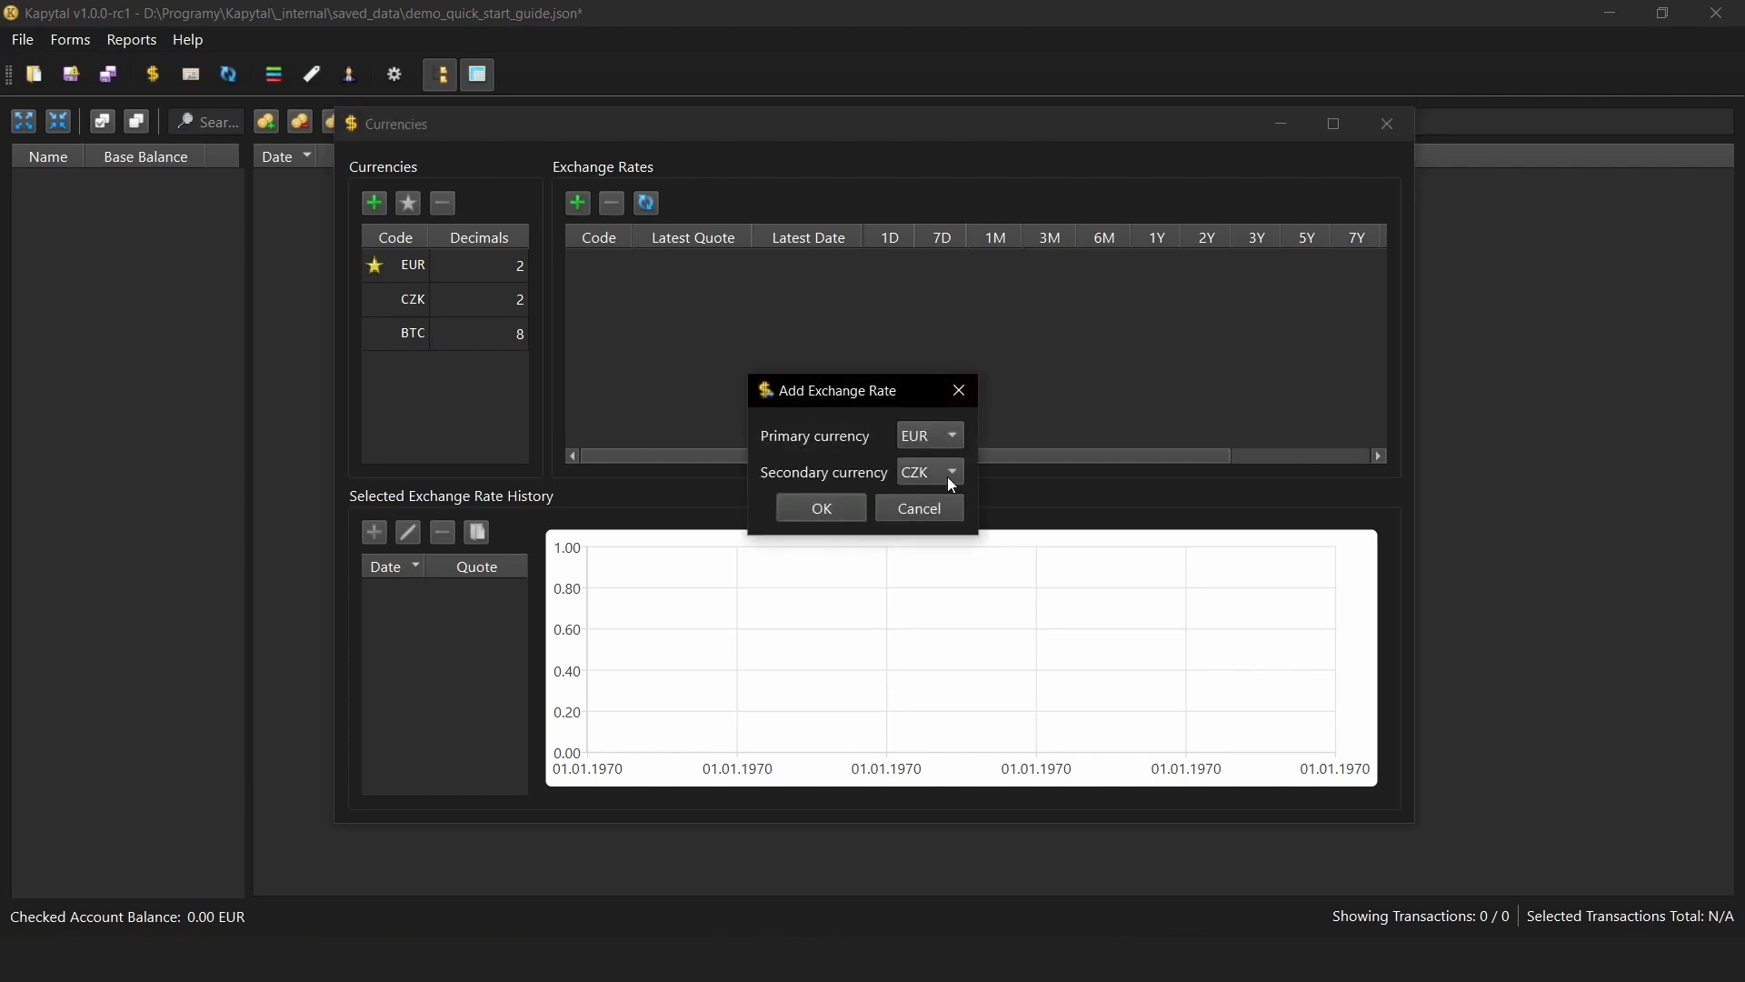
left_click(950, 435)
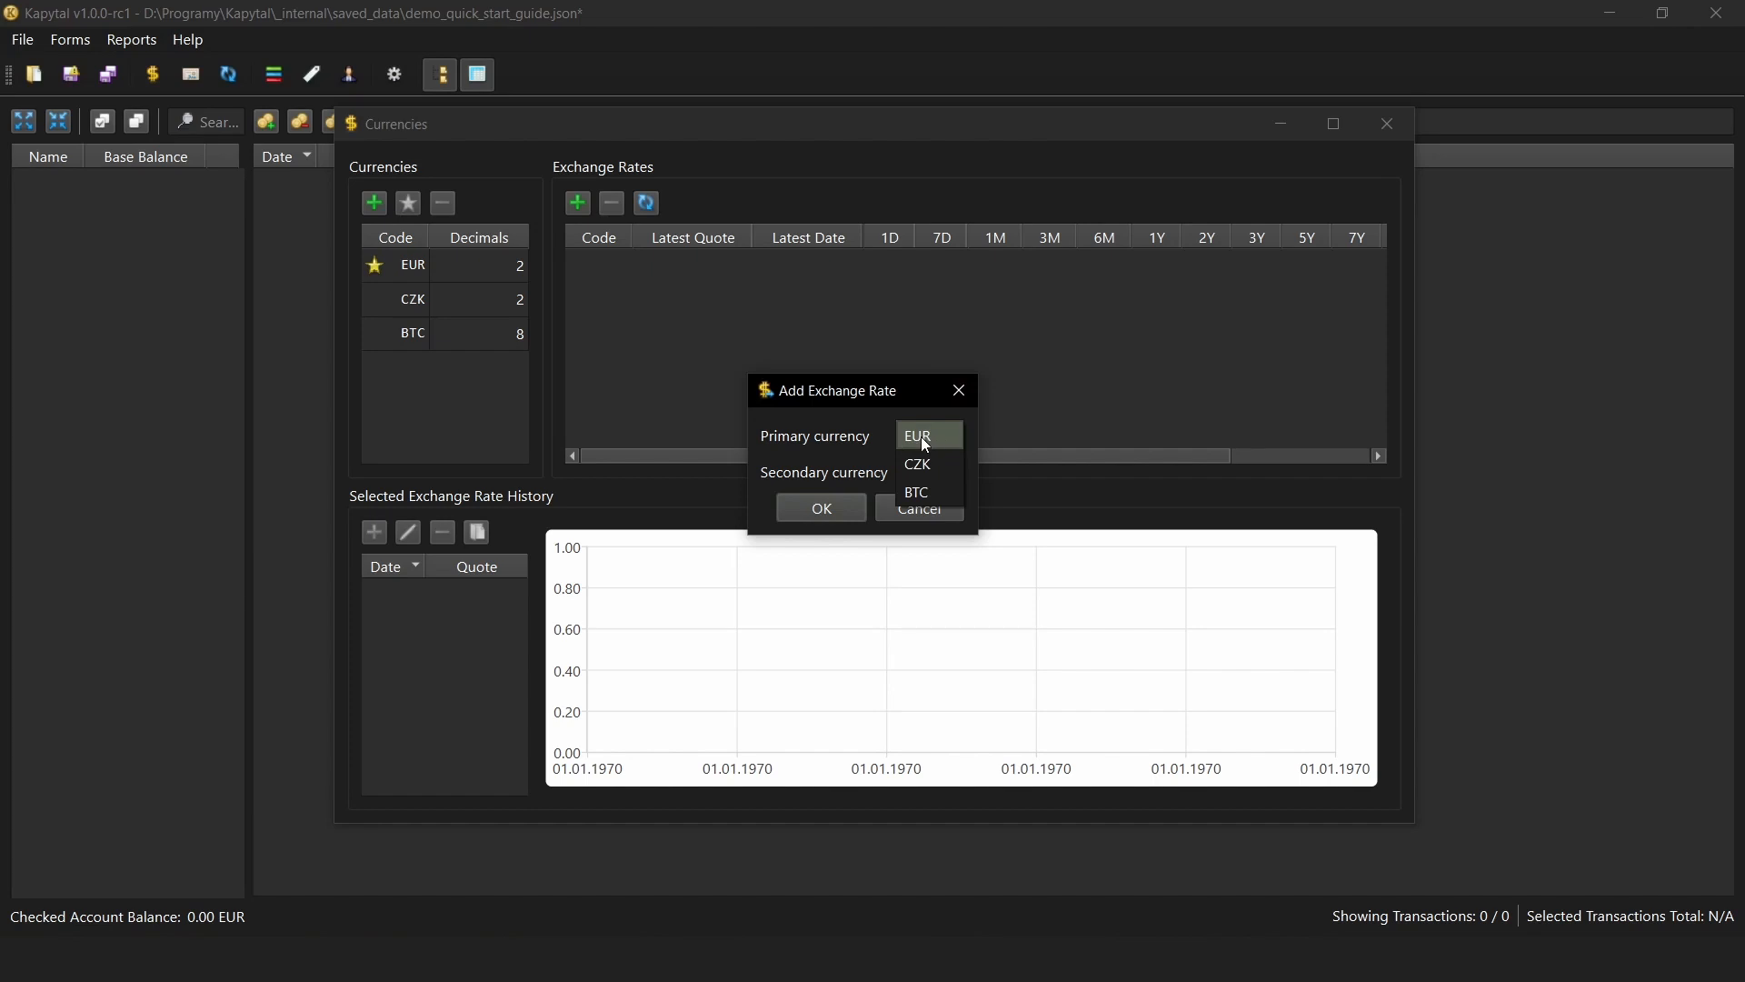
left_click(926, 443)
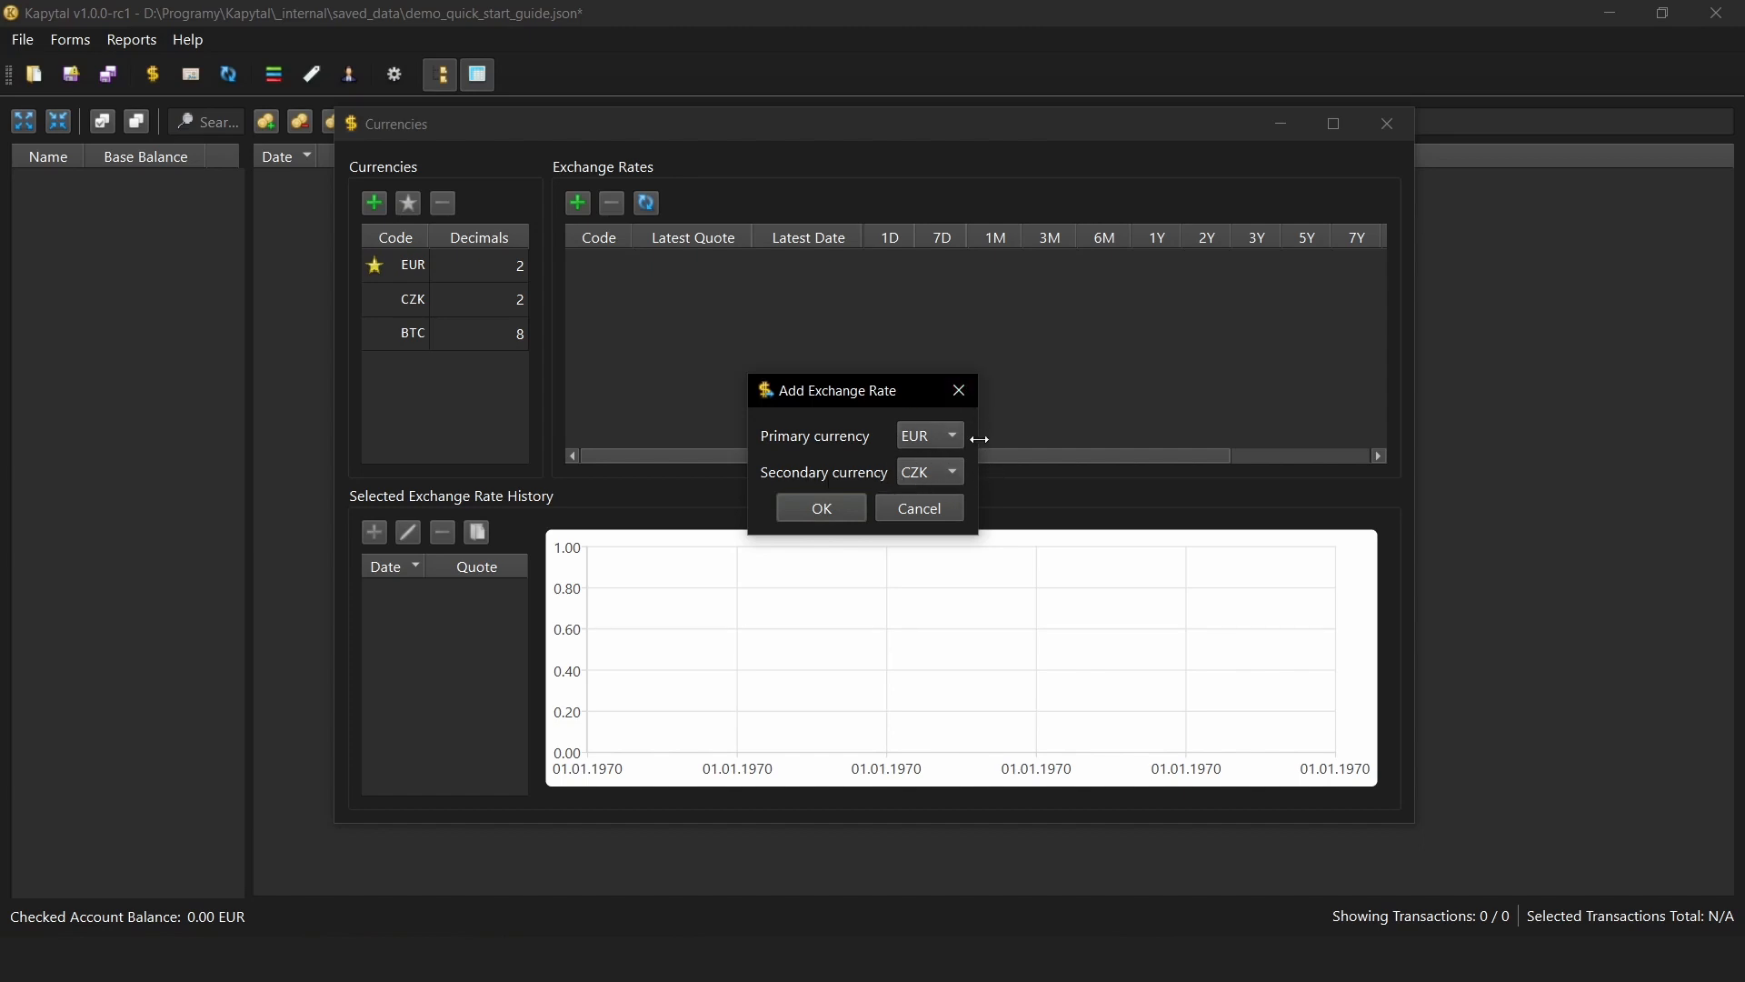
left_click(839, 514)
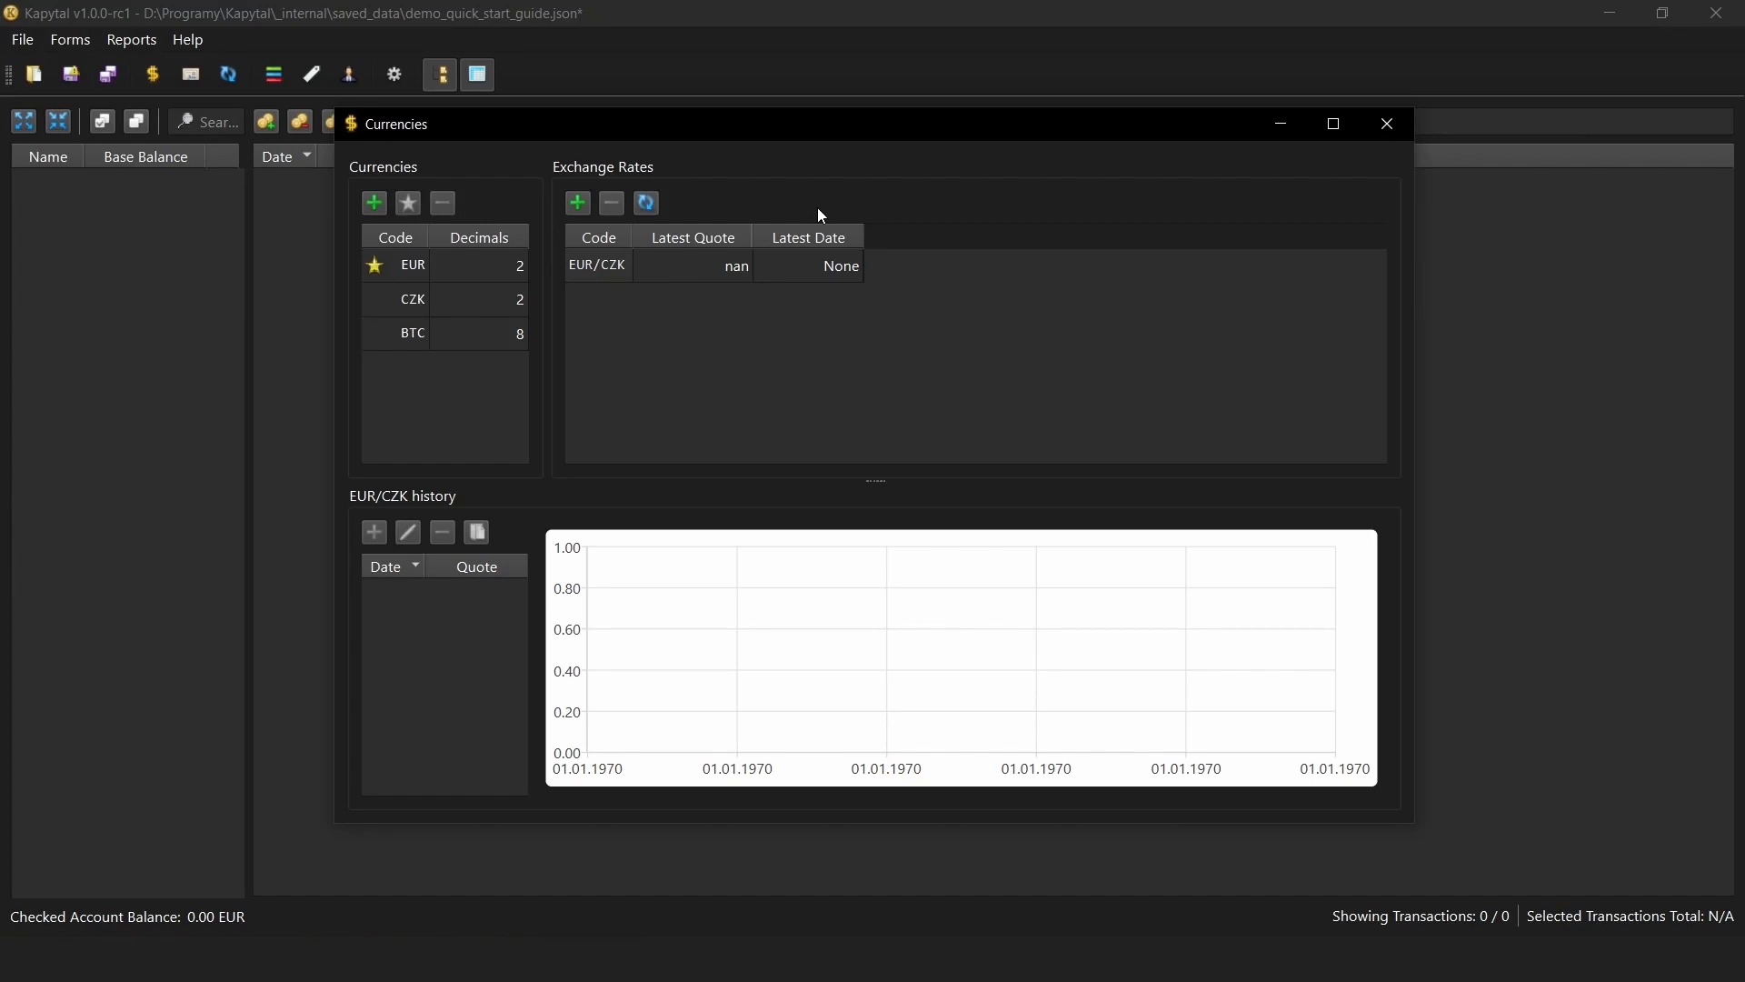
left_click(651, 202)
left_click(686, 374)
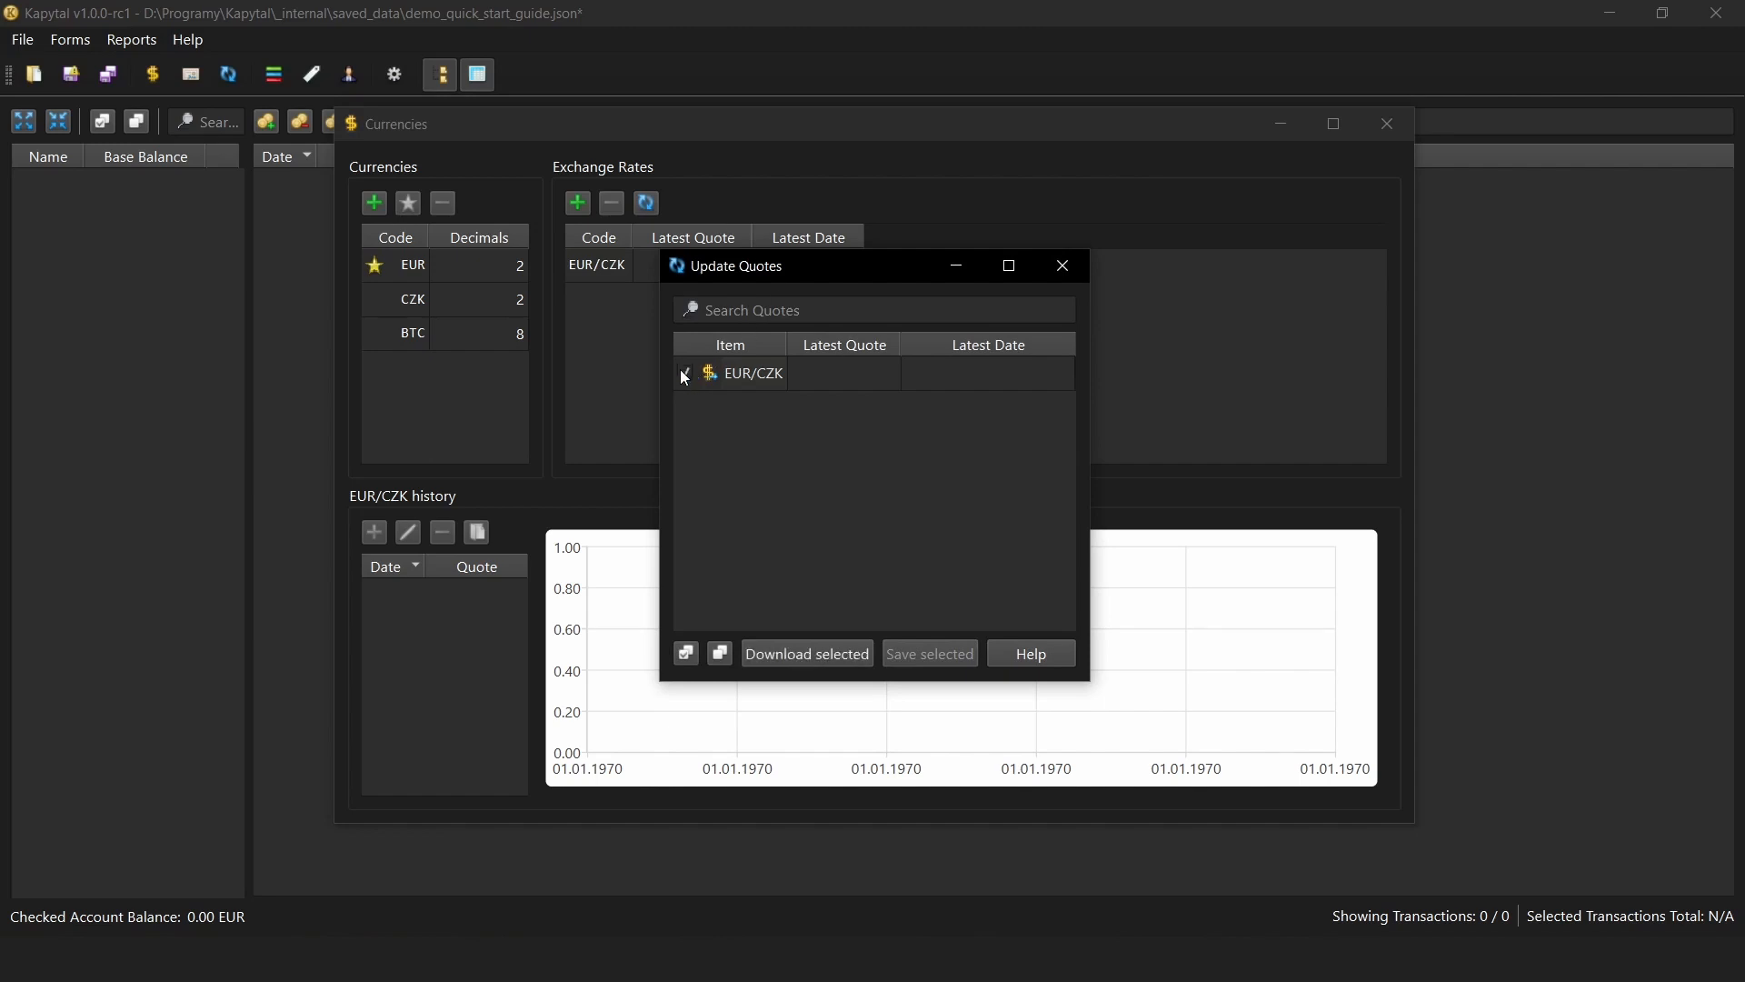
left_click(1062, 266)
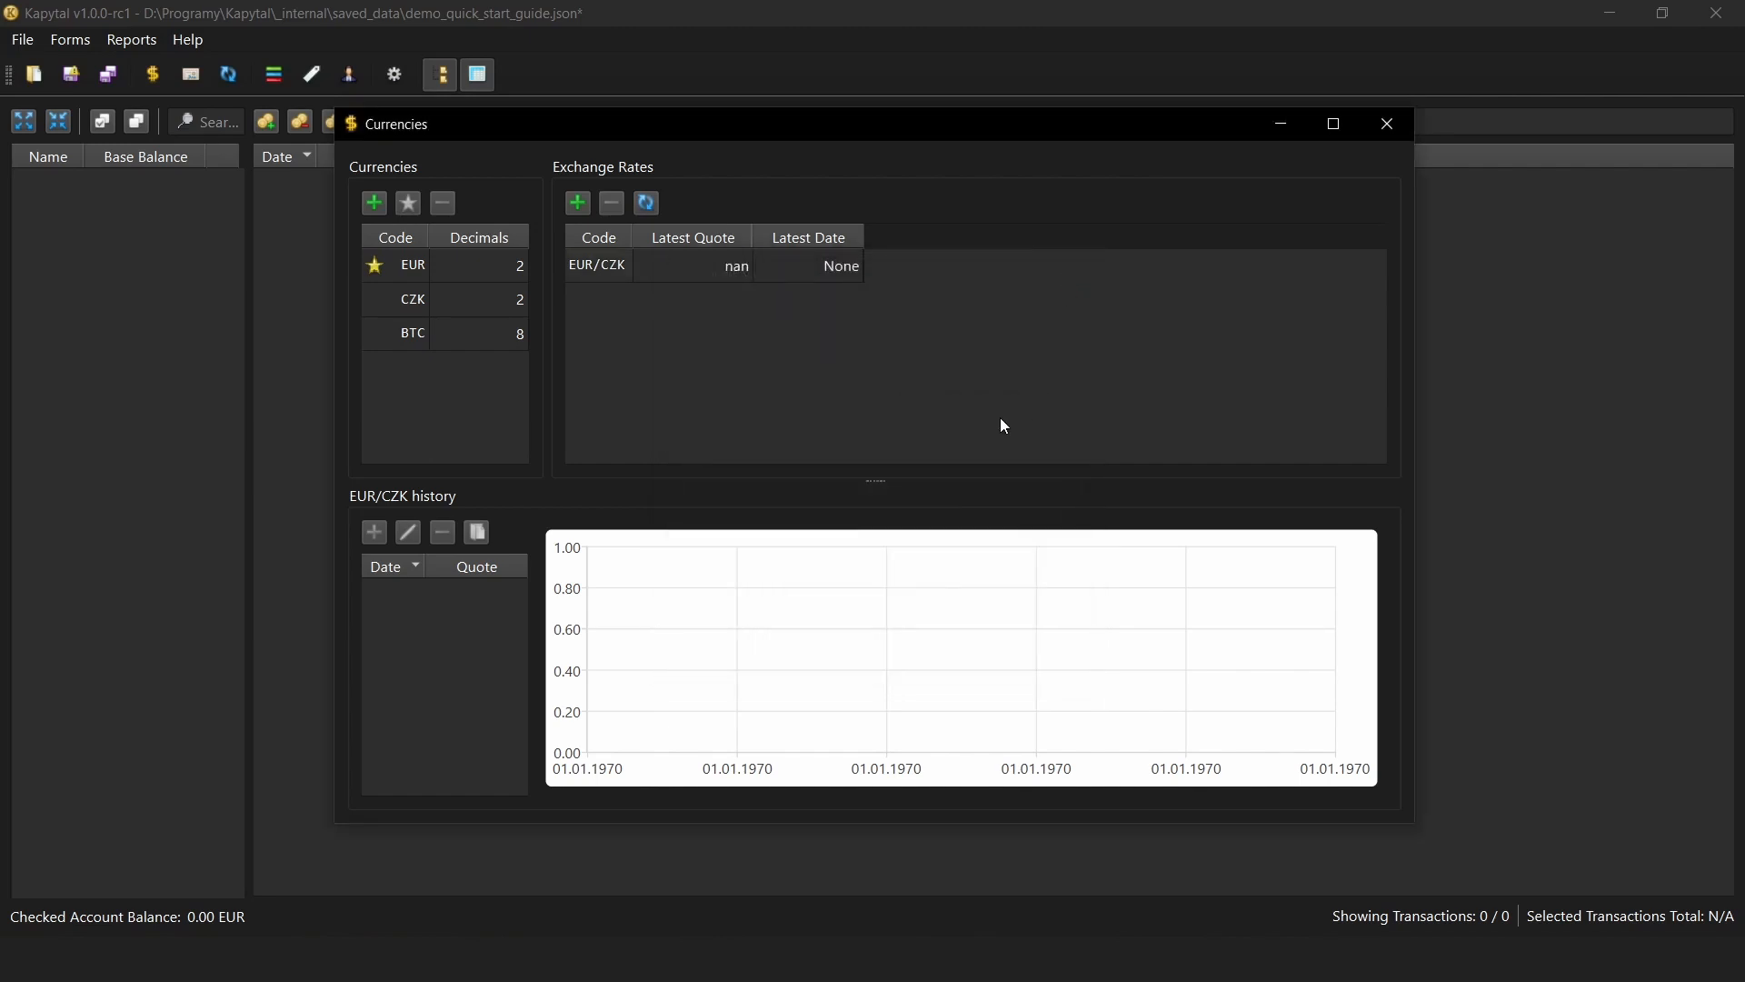
Select the EUR/CZK exchange rate, examine the quote and date fields for adding a data point, and cancel the entry.
left_click(774, 267)
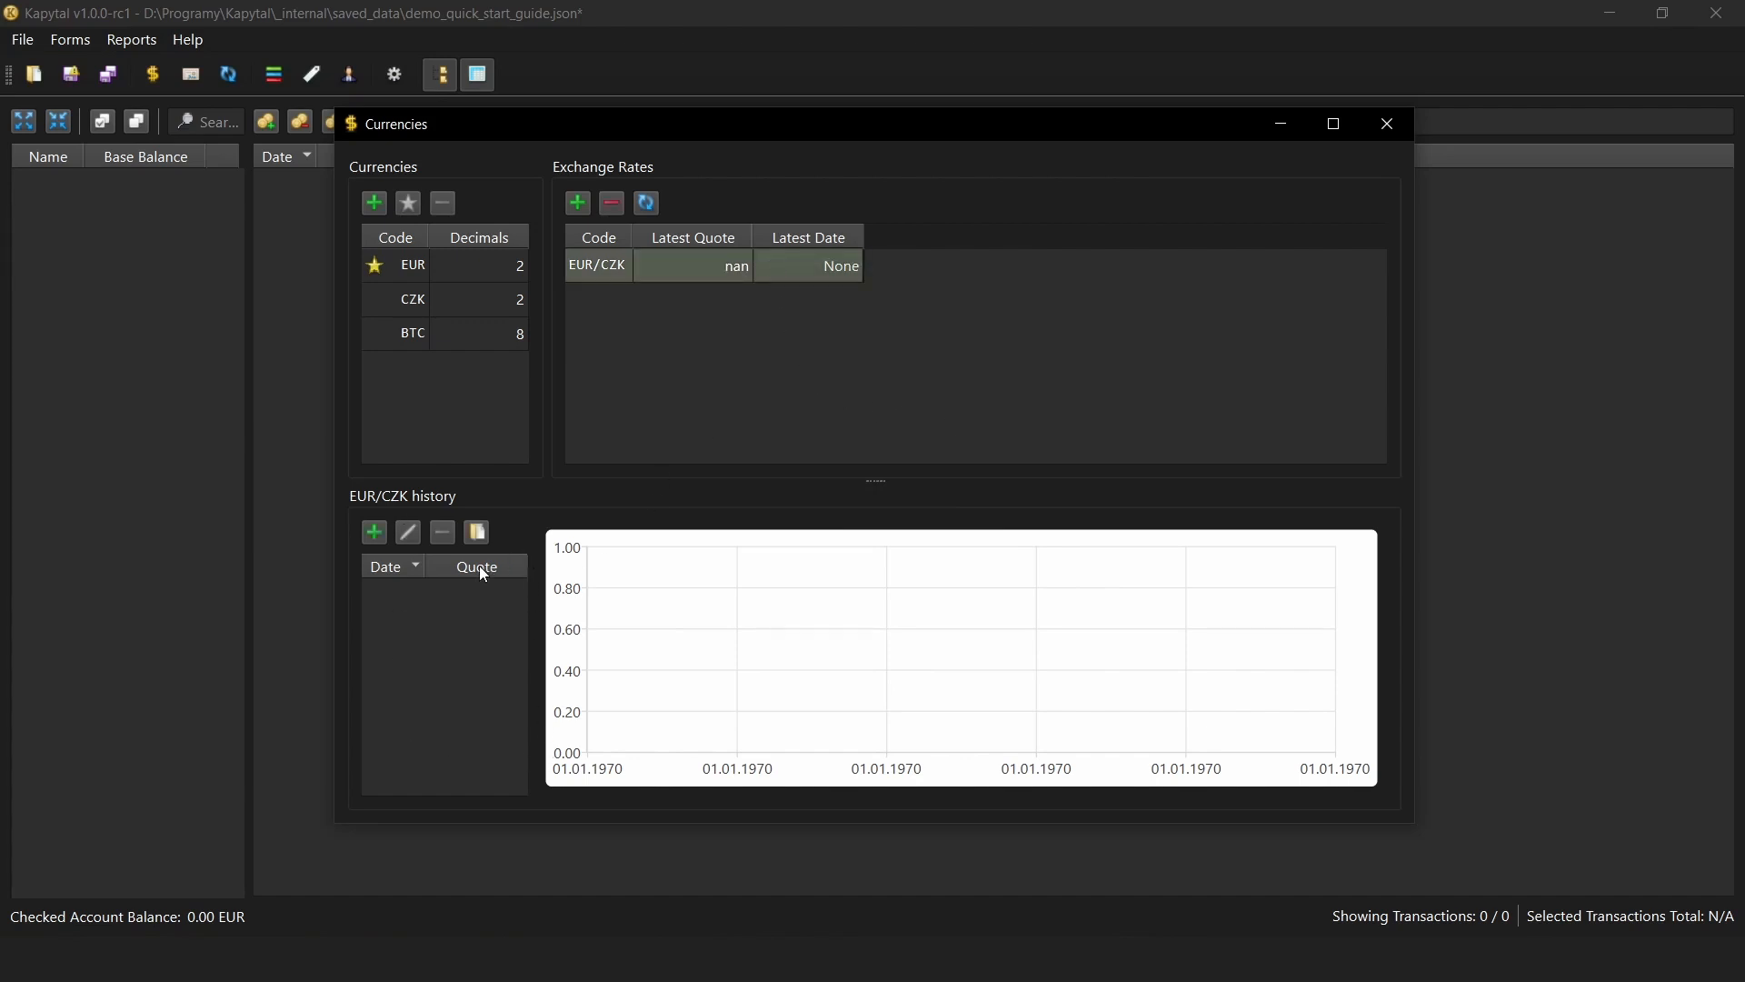
left_click(374, 536)
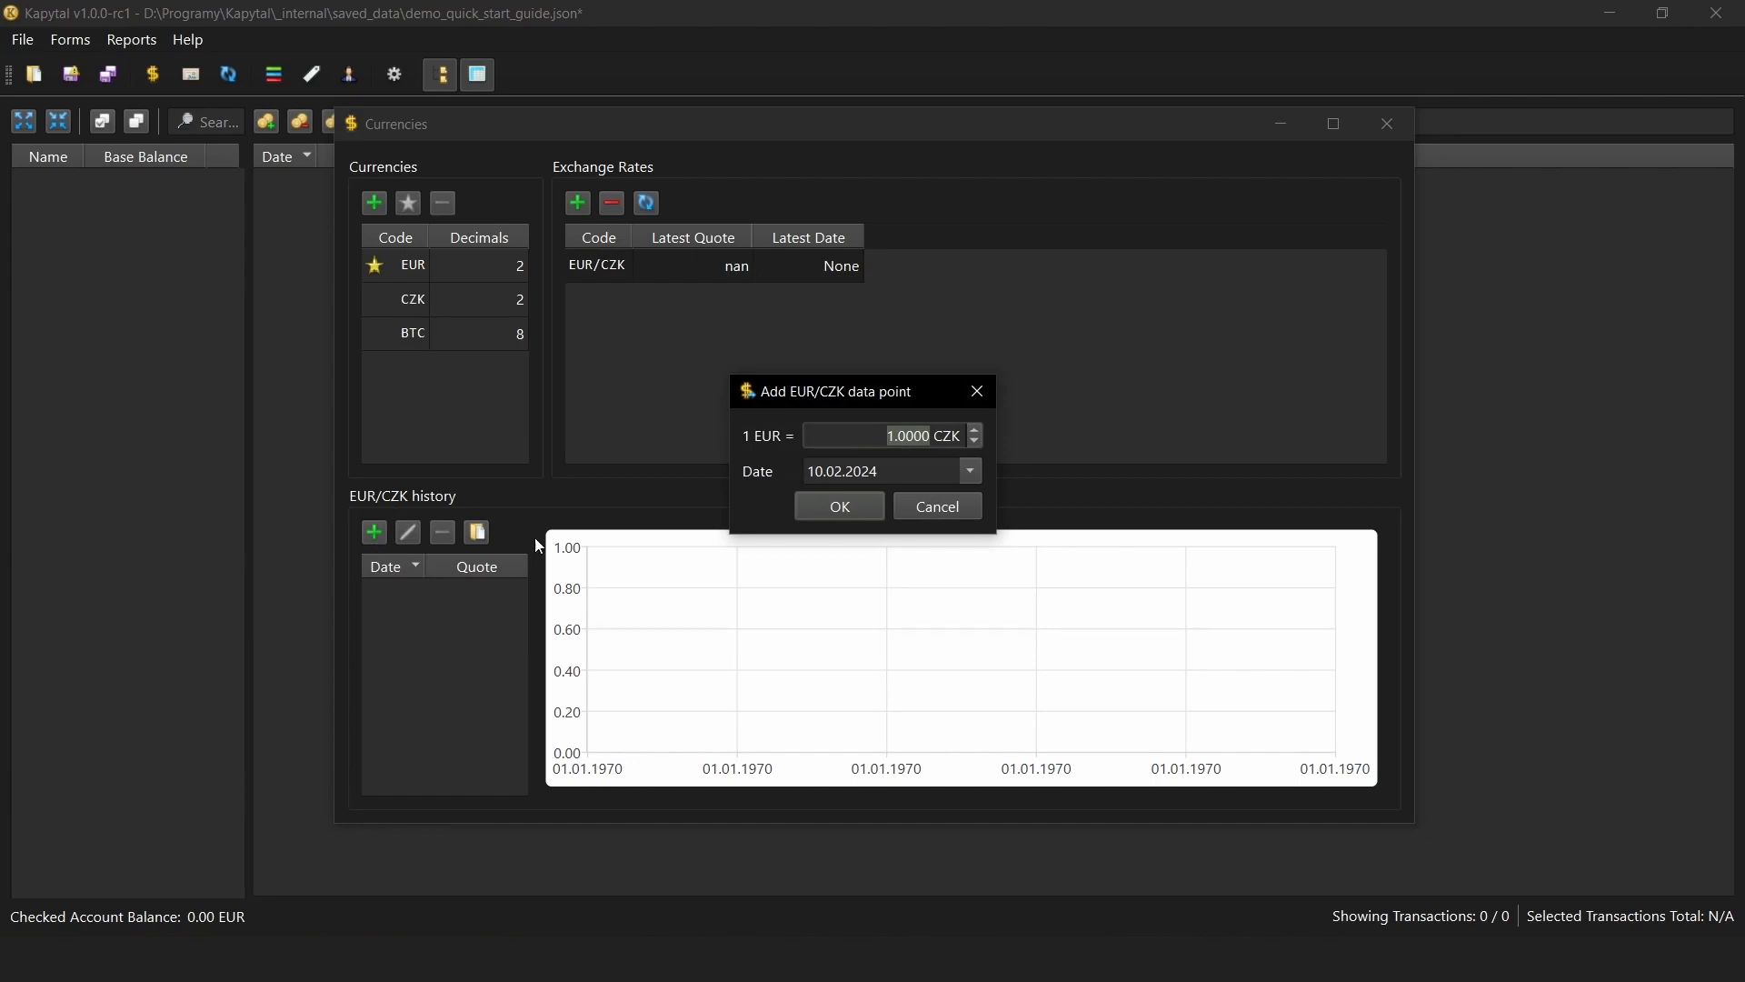
left_click(971, 471)
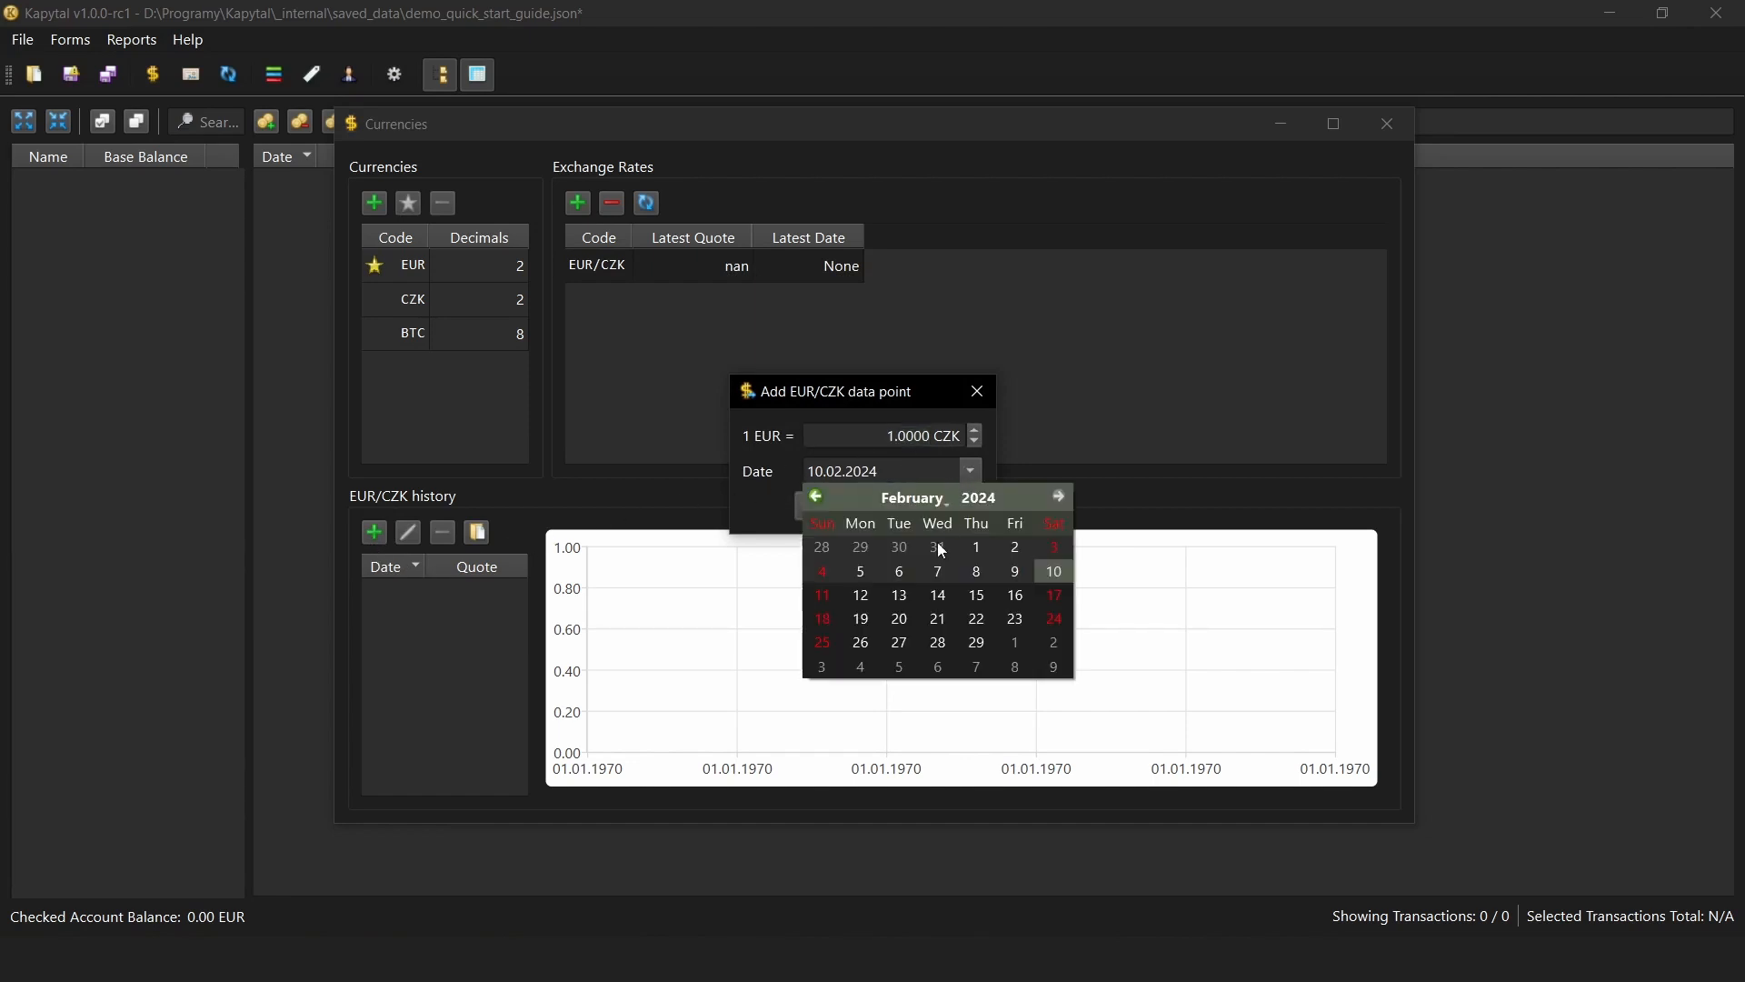
key("Escape")
left_click(950, 514)
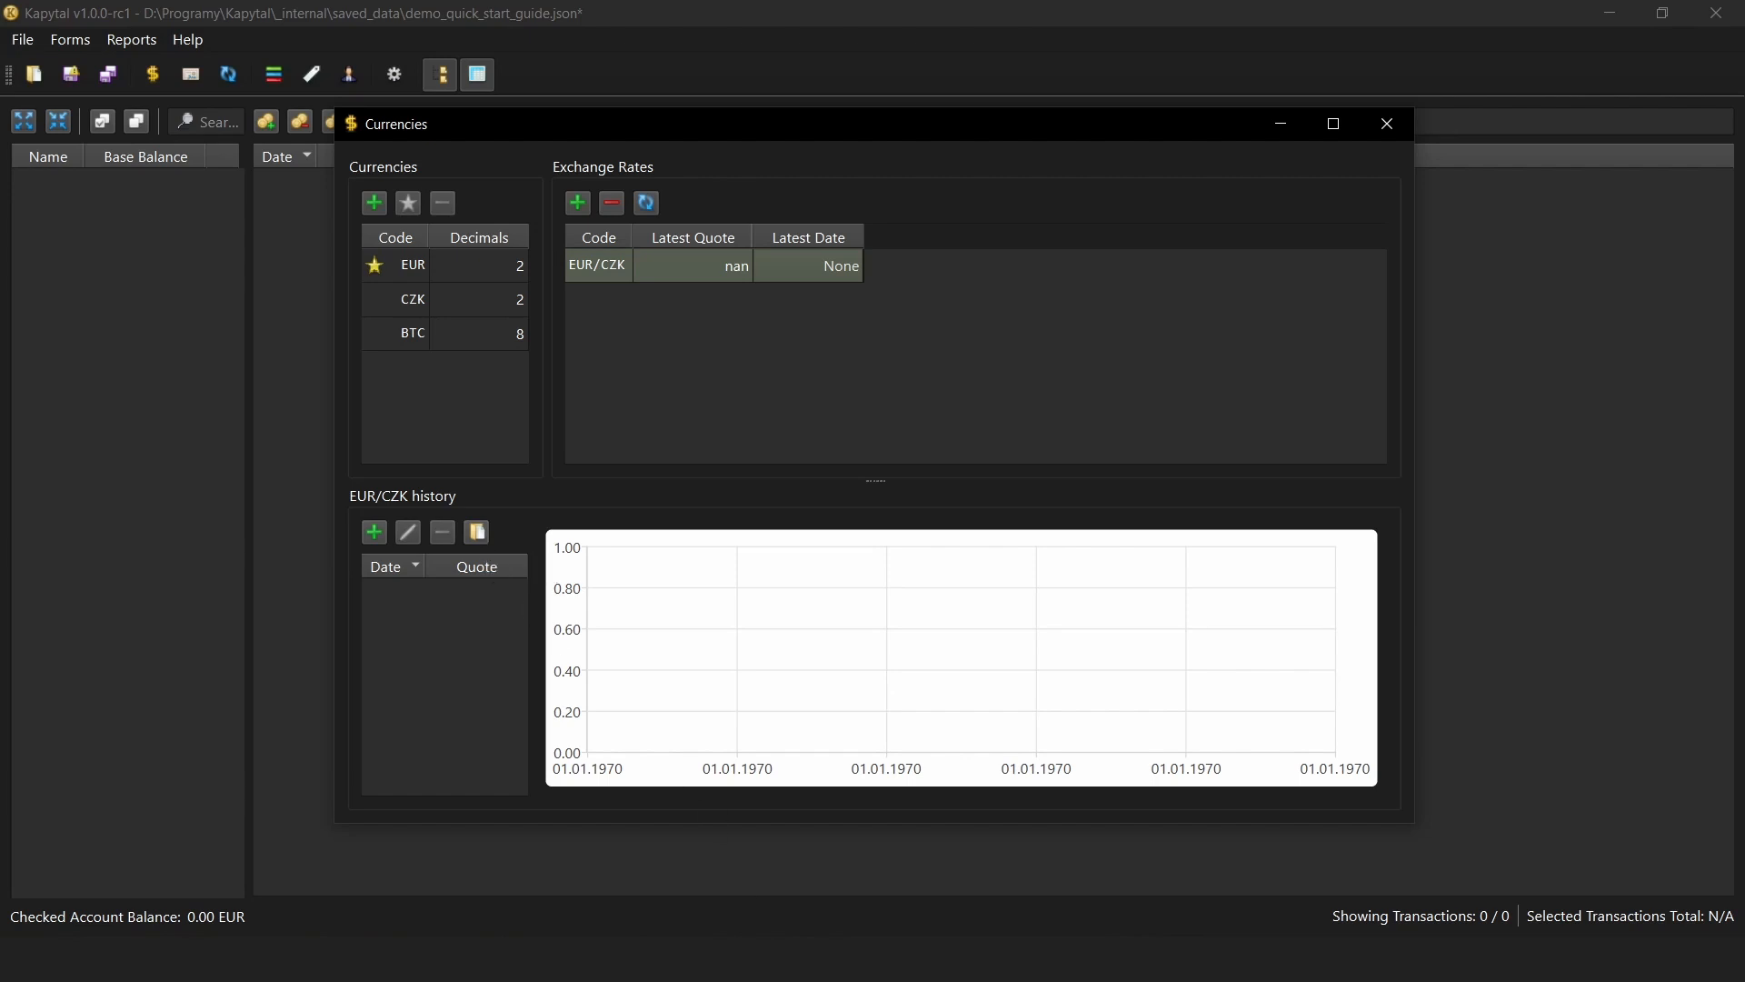
Switch to Notepad to examine the date and quote format in eur_czk_coarse.csv, and minimize it.
mouse_move(701, 962)
left_click(701, 850)
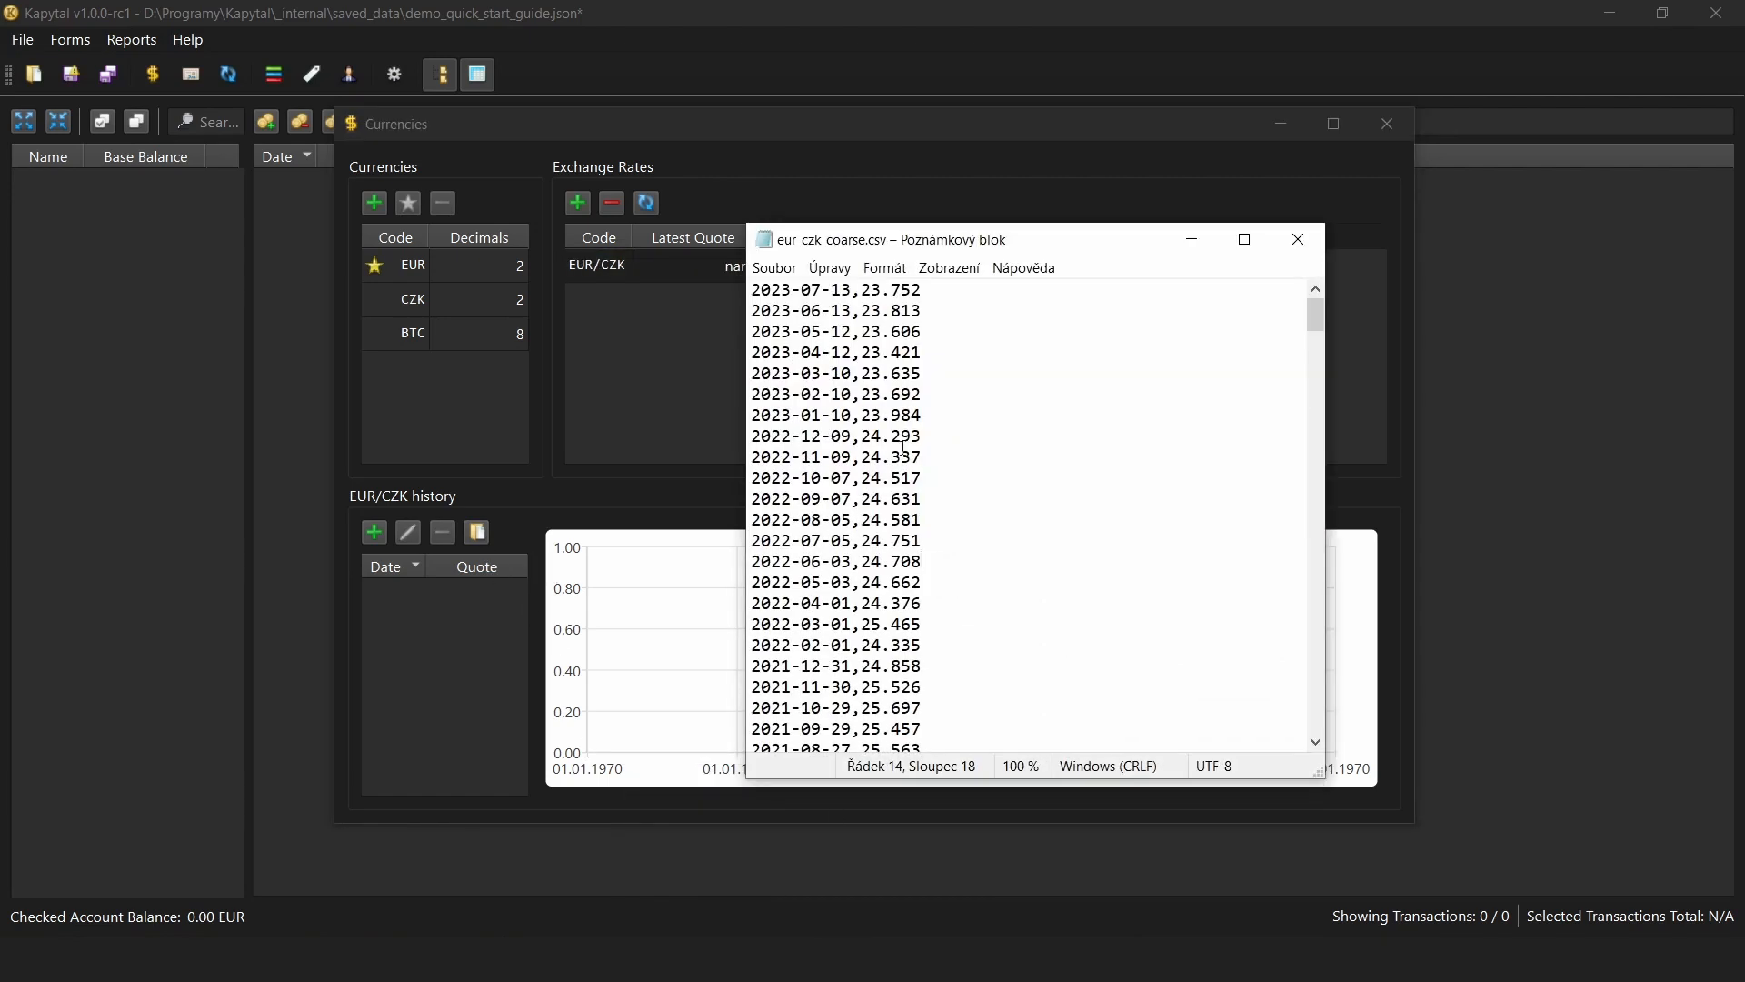
left_click(1192, 245)
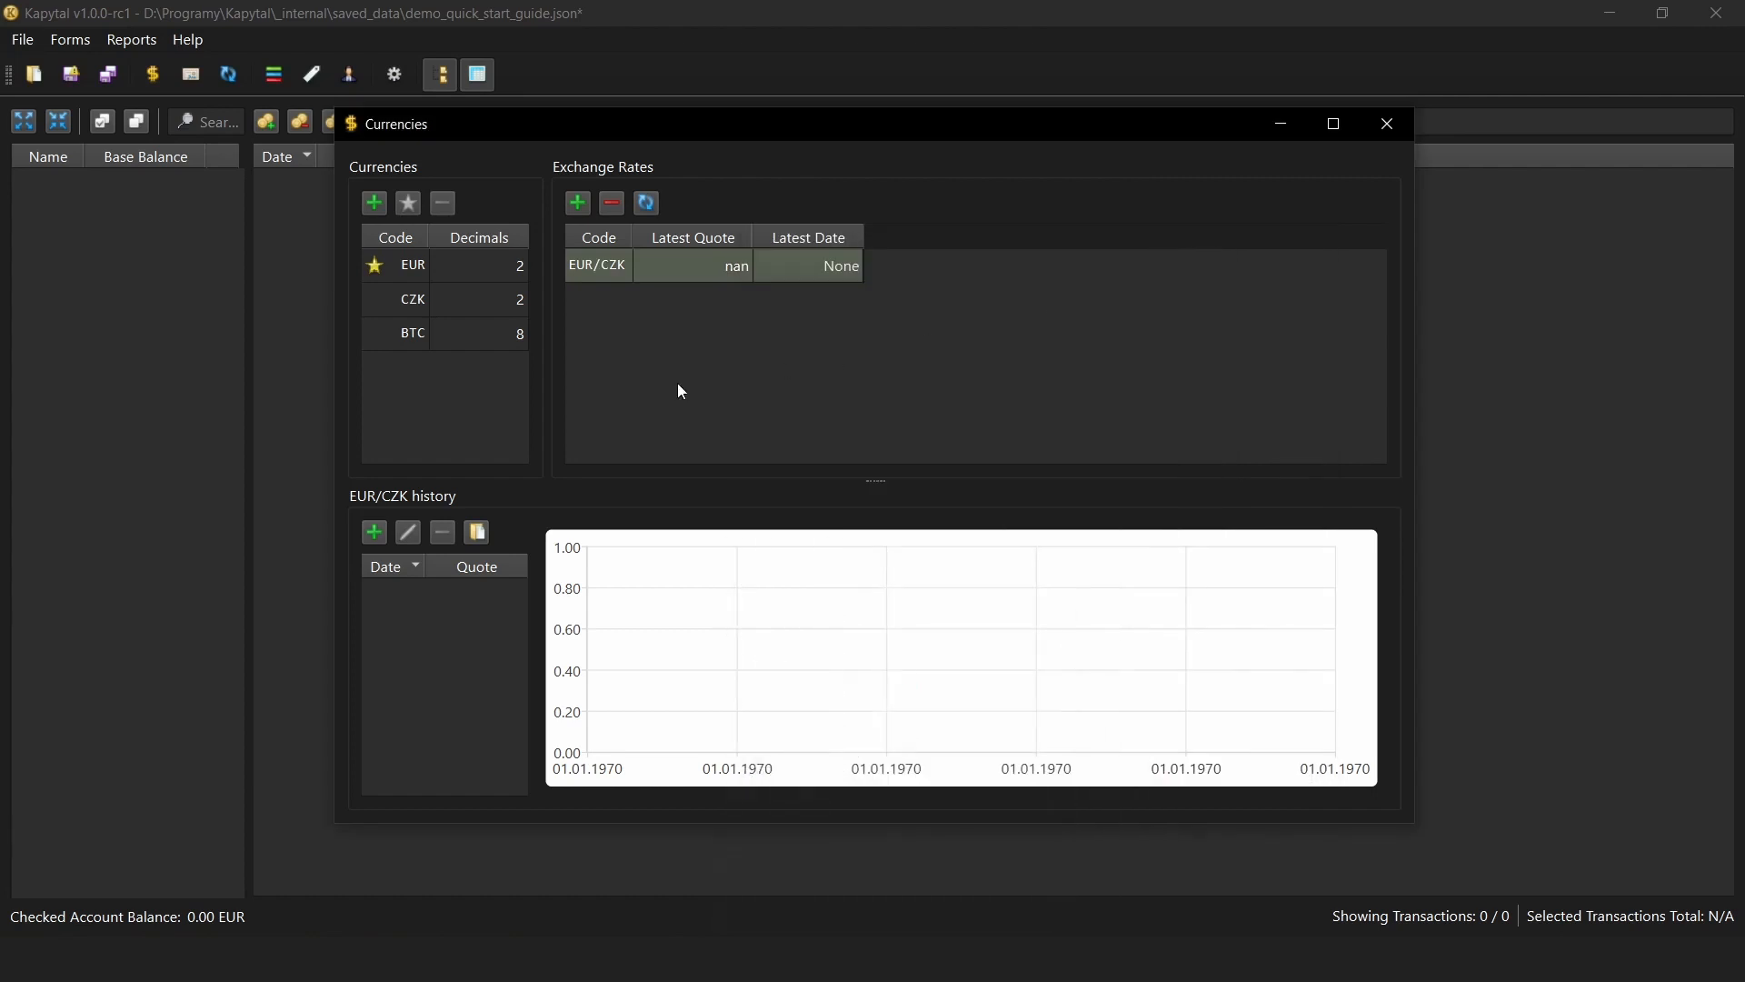
Load the EUR/CZK quote history from eur_czk_coarse.csv with current data kept, and close the Currencies form.
left_click(479, 536)
left_click(1018, 375)
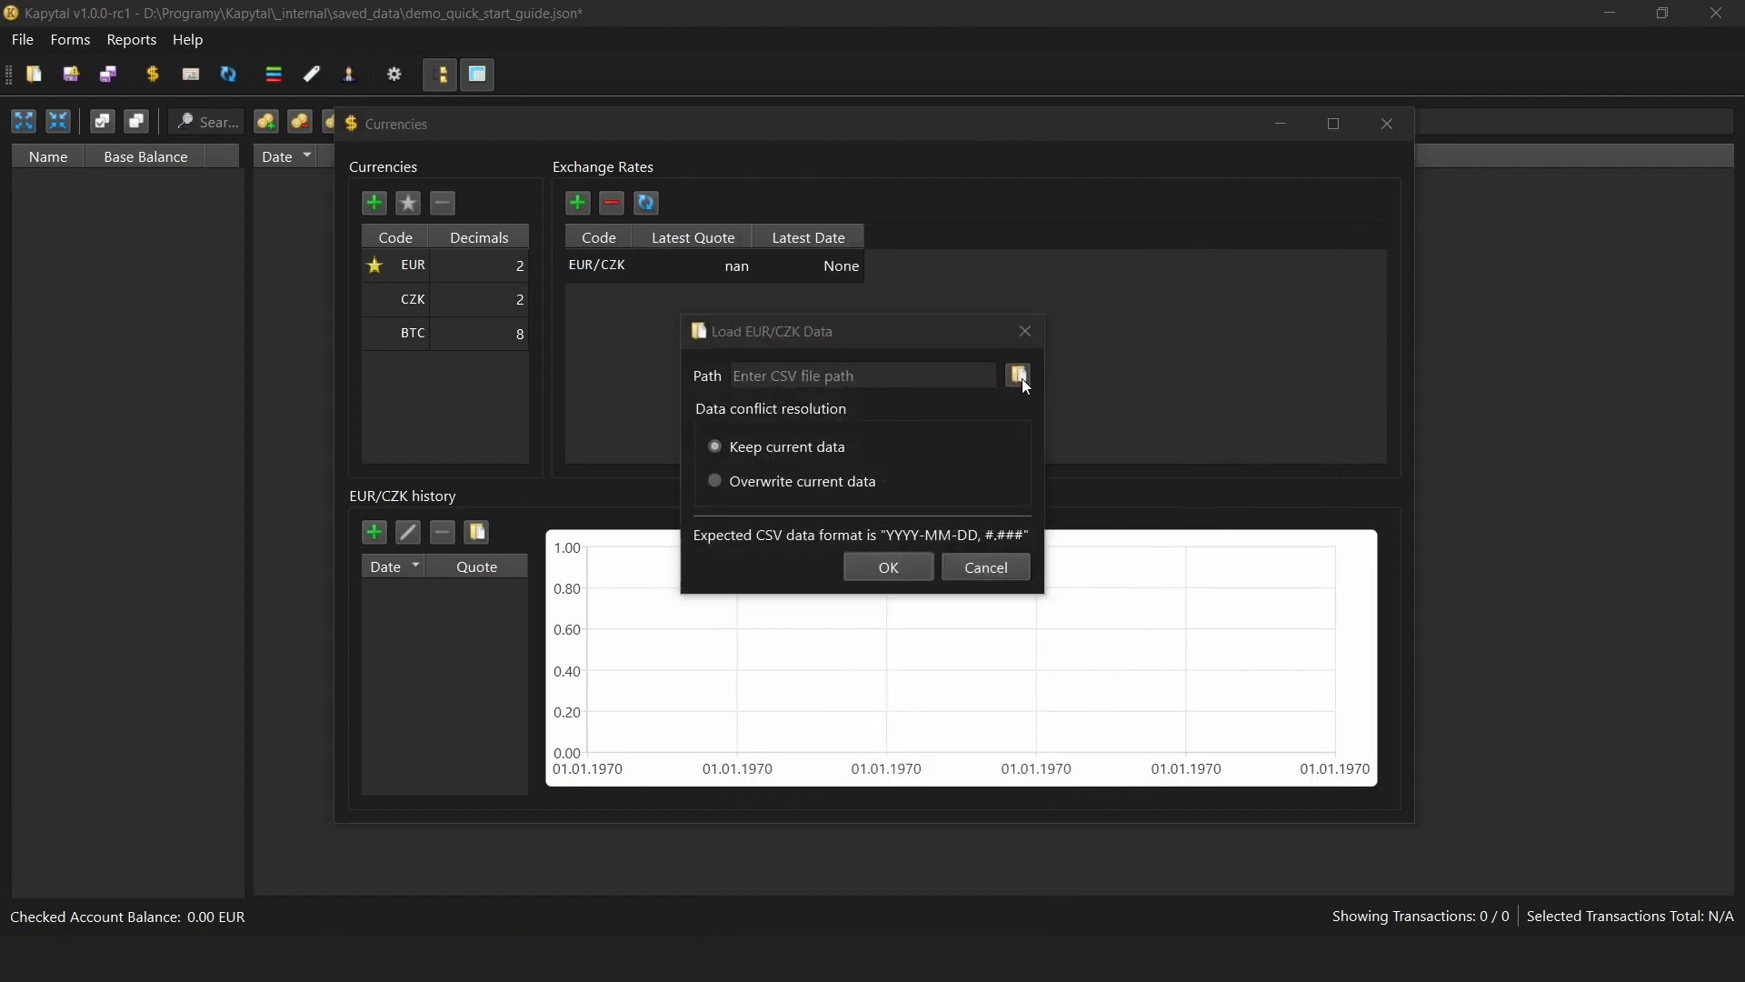
left_click(1011, 708)
left_click(1543, 900)
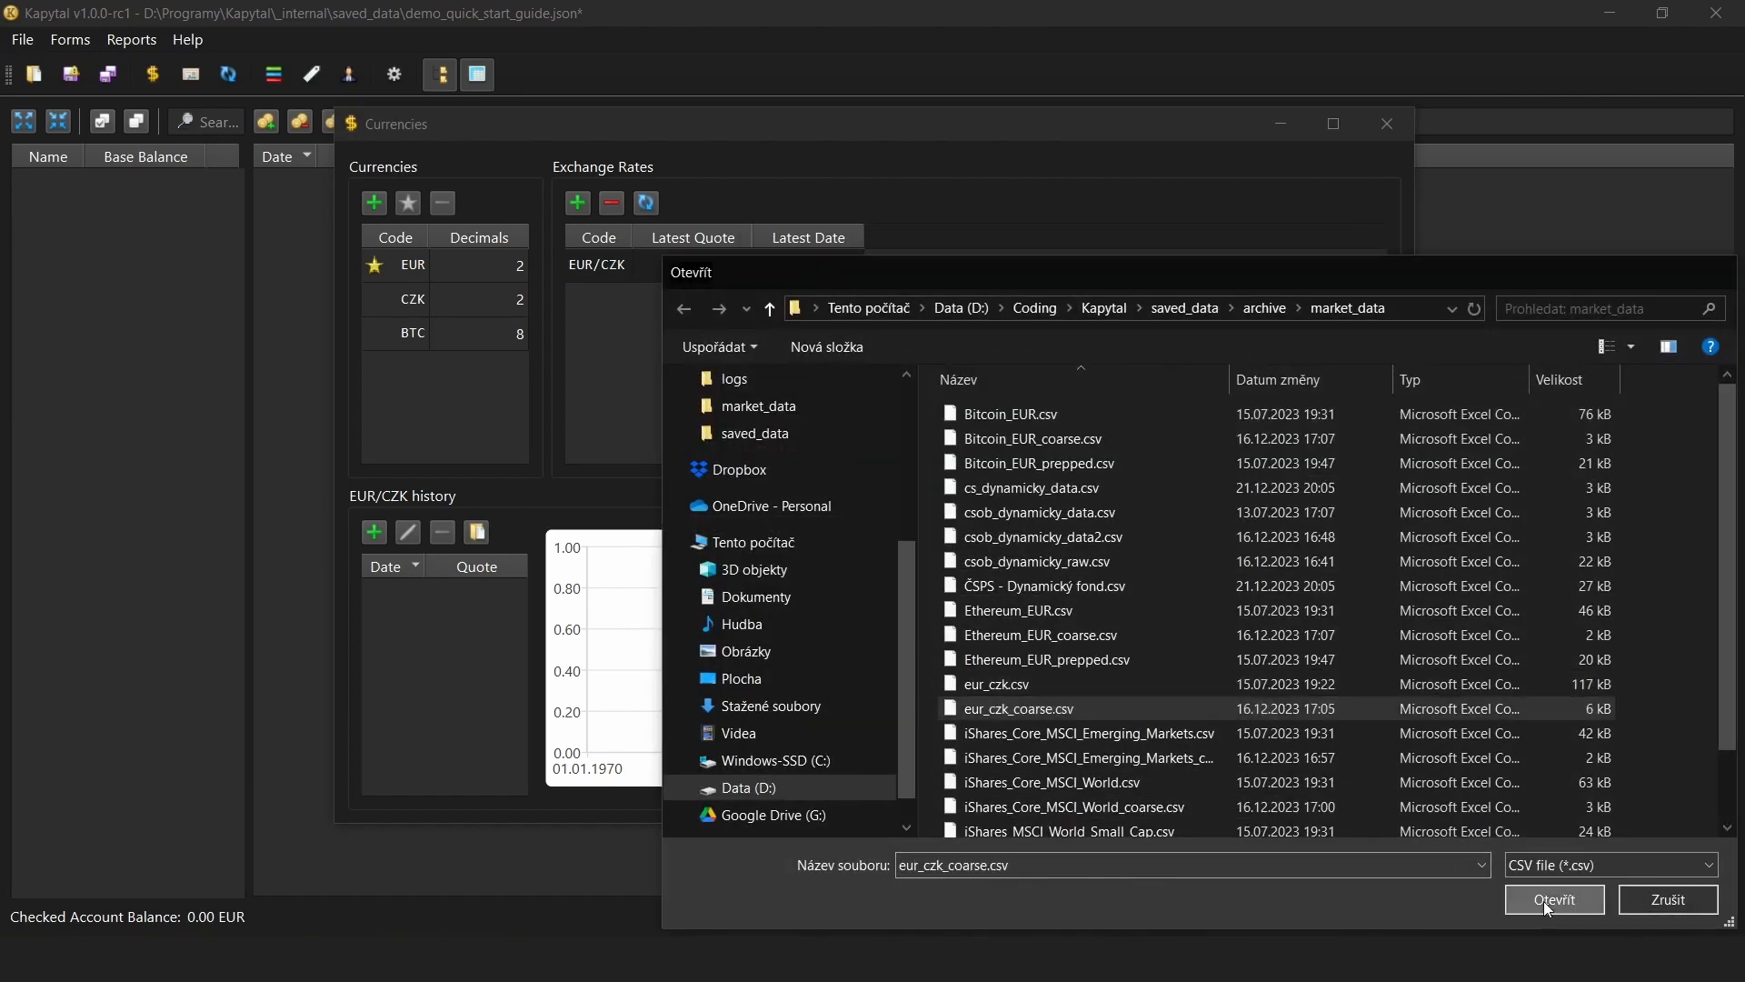
left_click(889, 567)
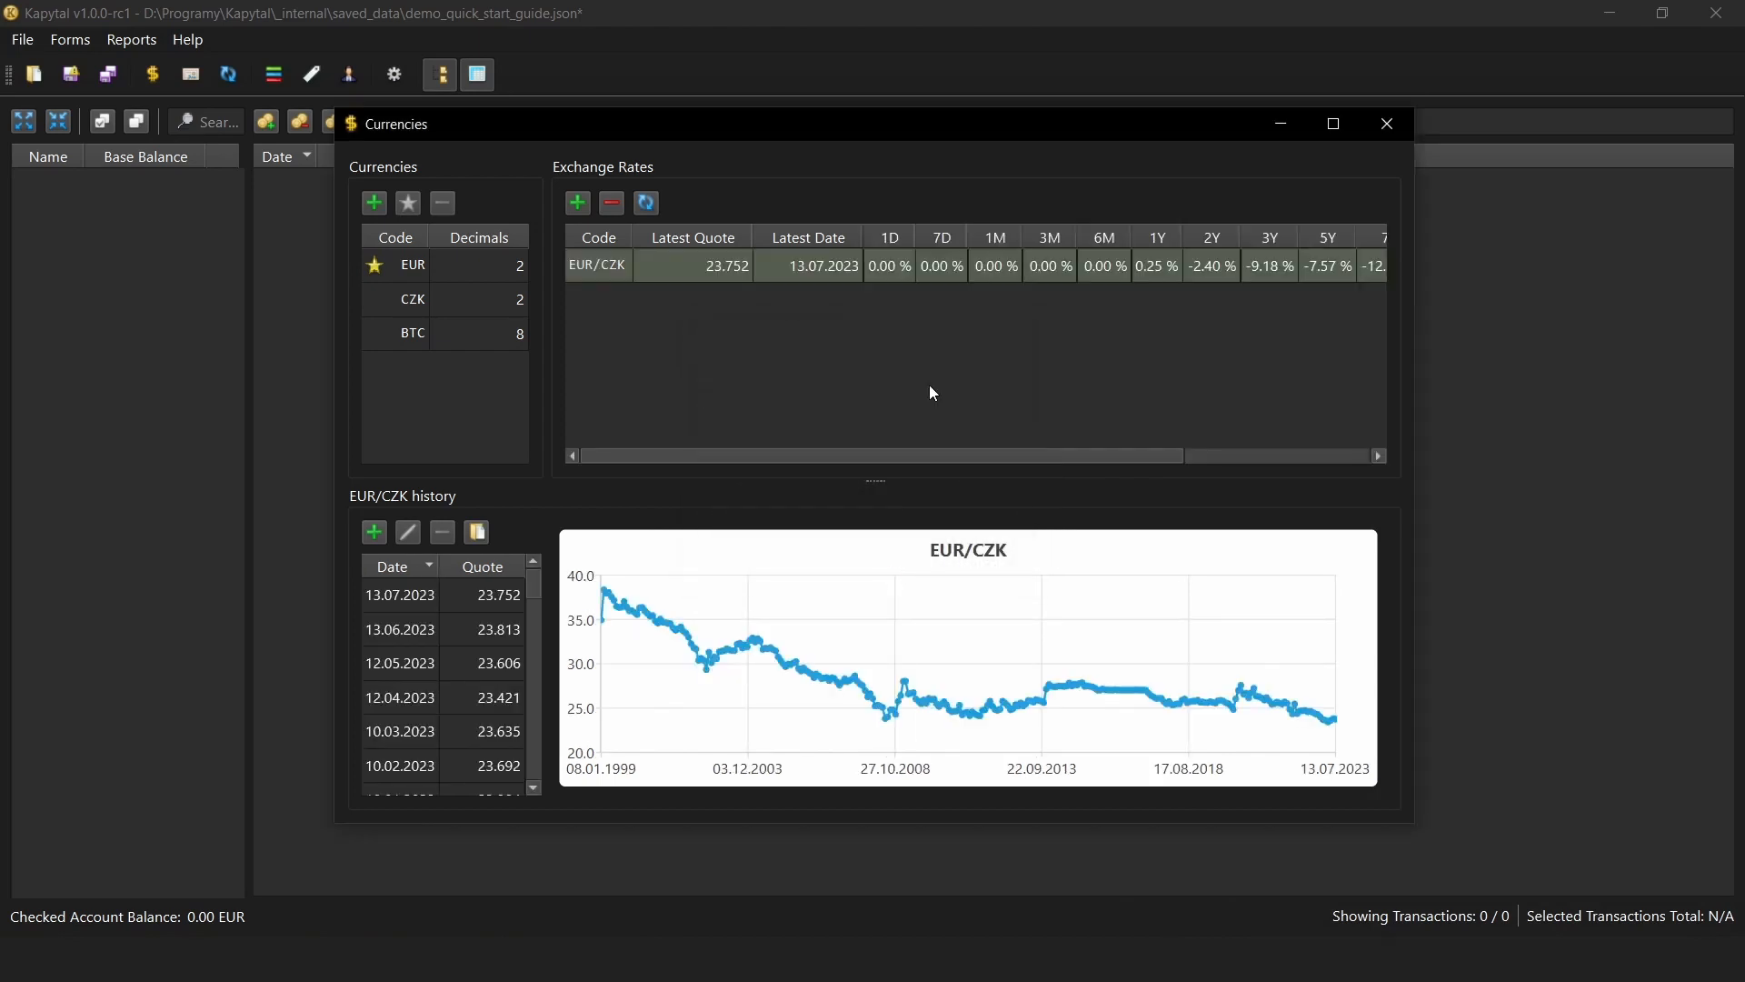
left_click(1391, 130)
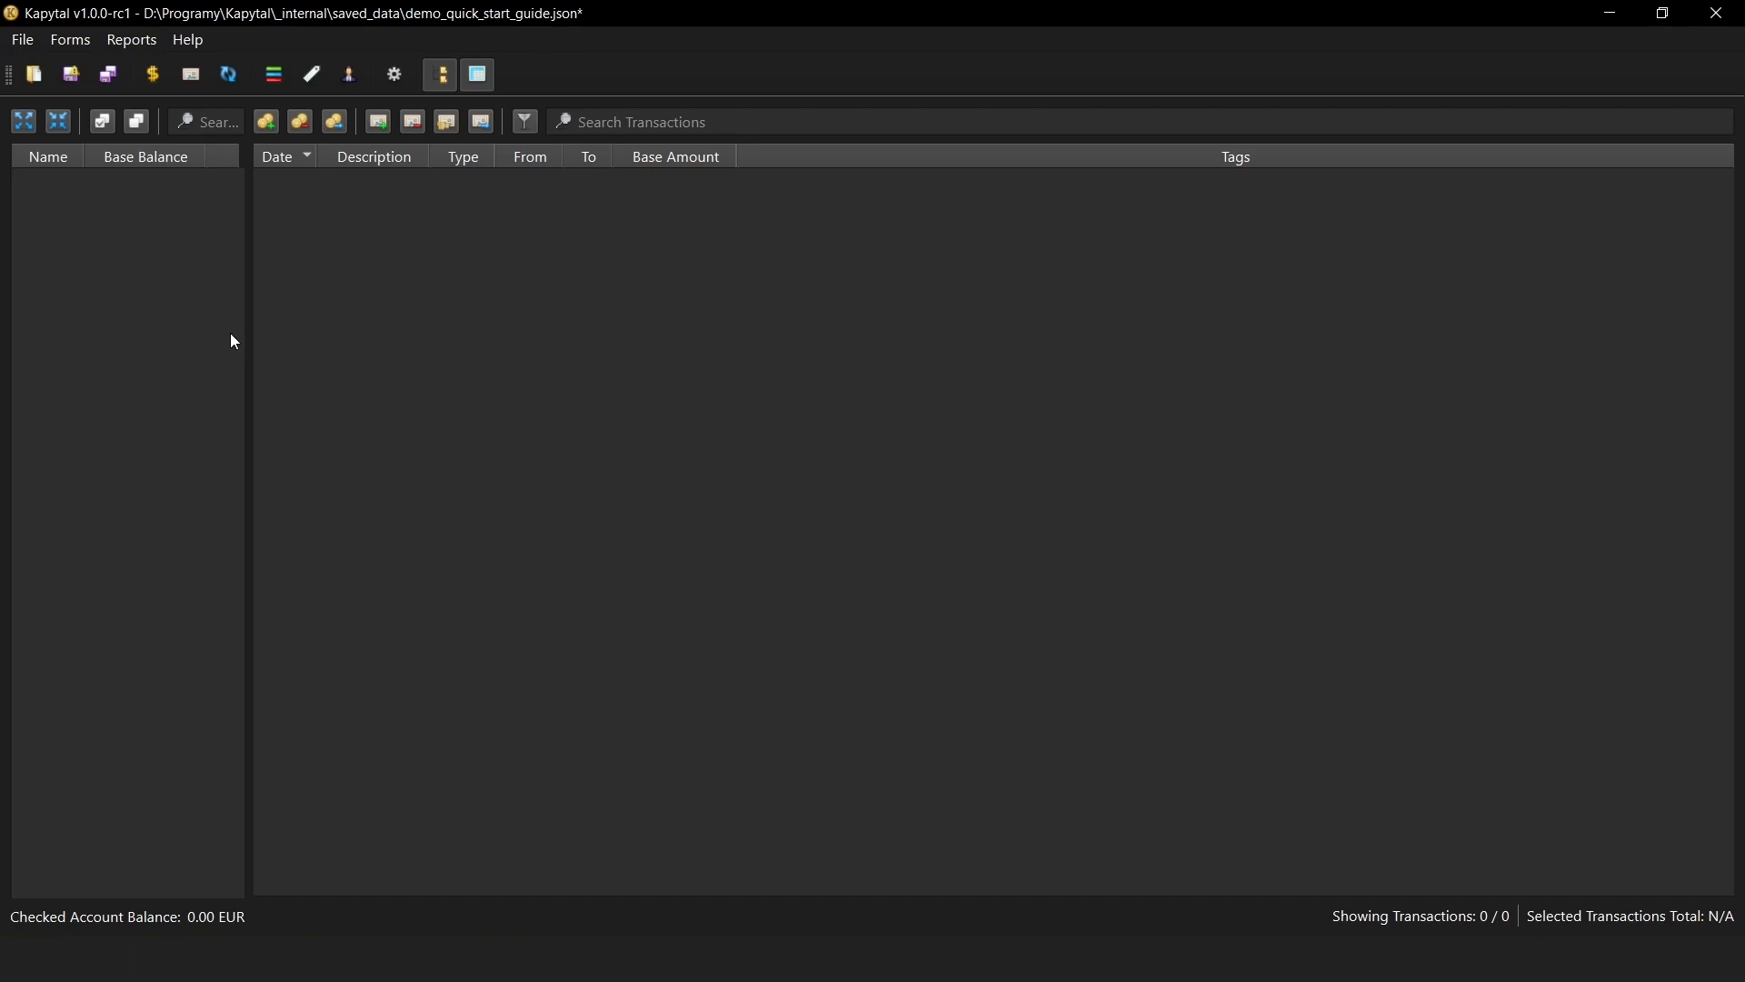
Add a cash account named Bank Account in EUR with an initial balance of 150.00 EUR.
right_click(129, 425)
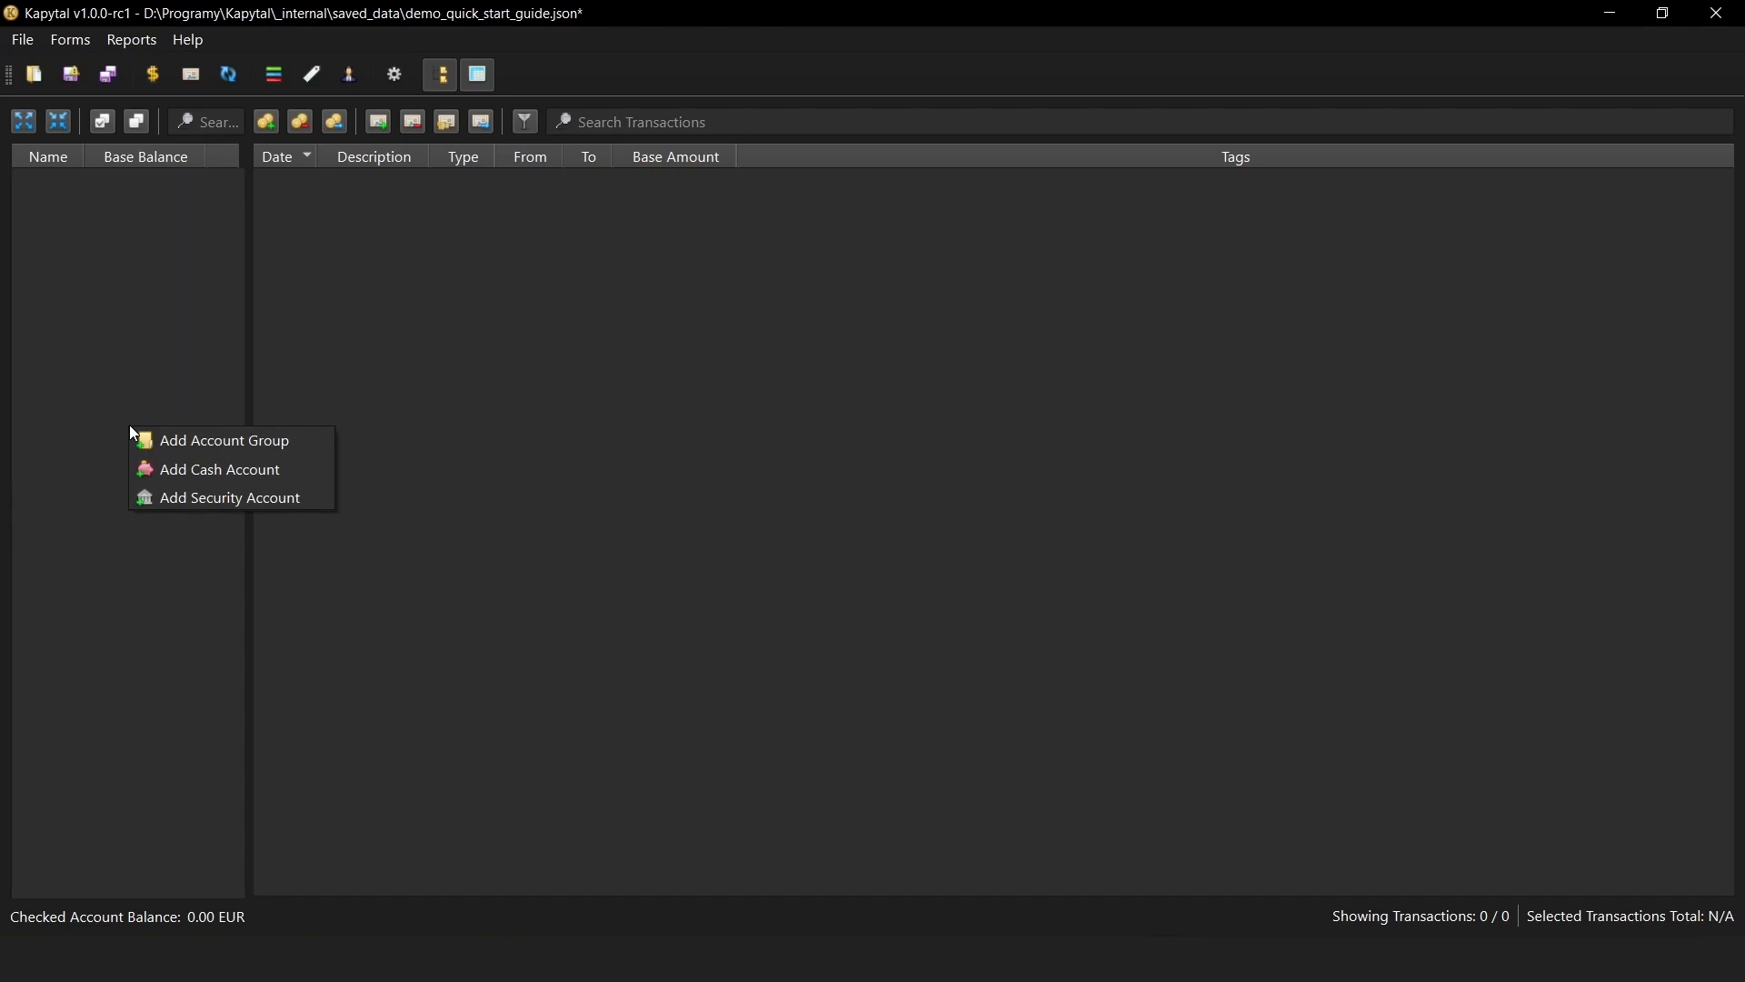
left_click(203, 468)
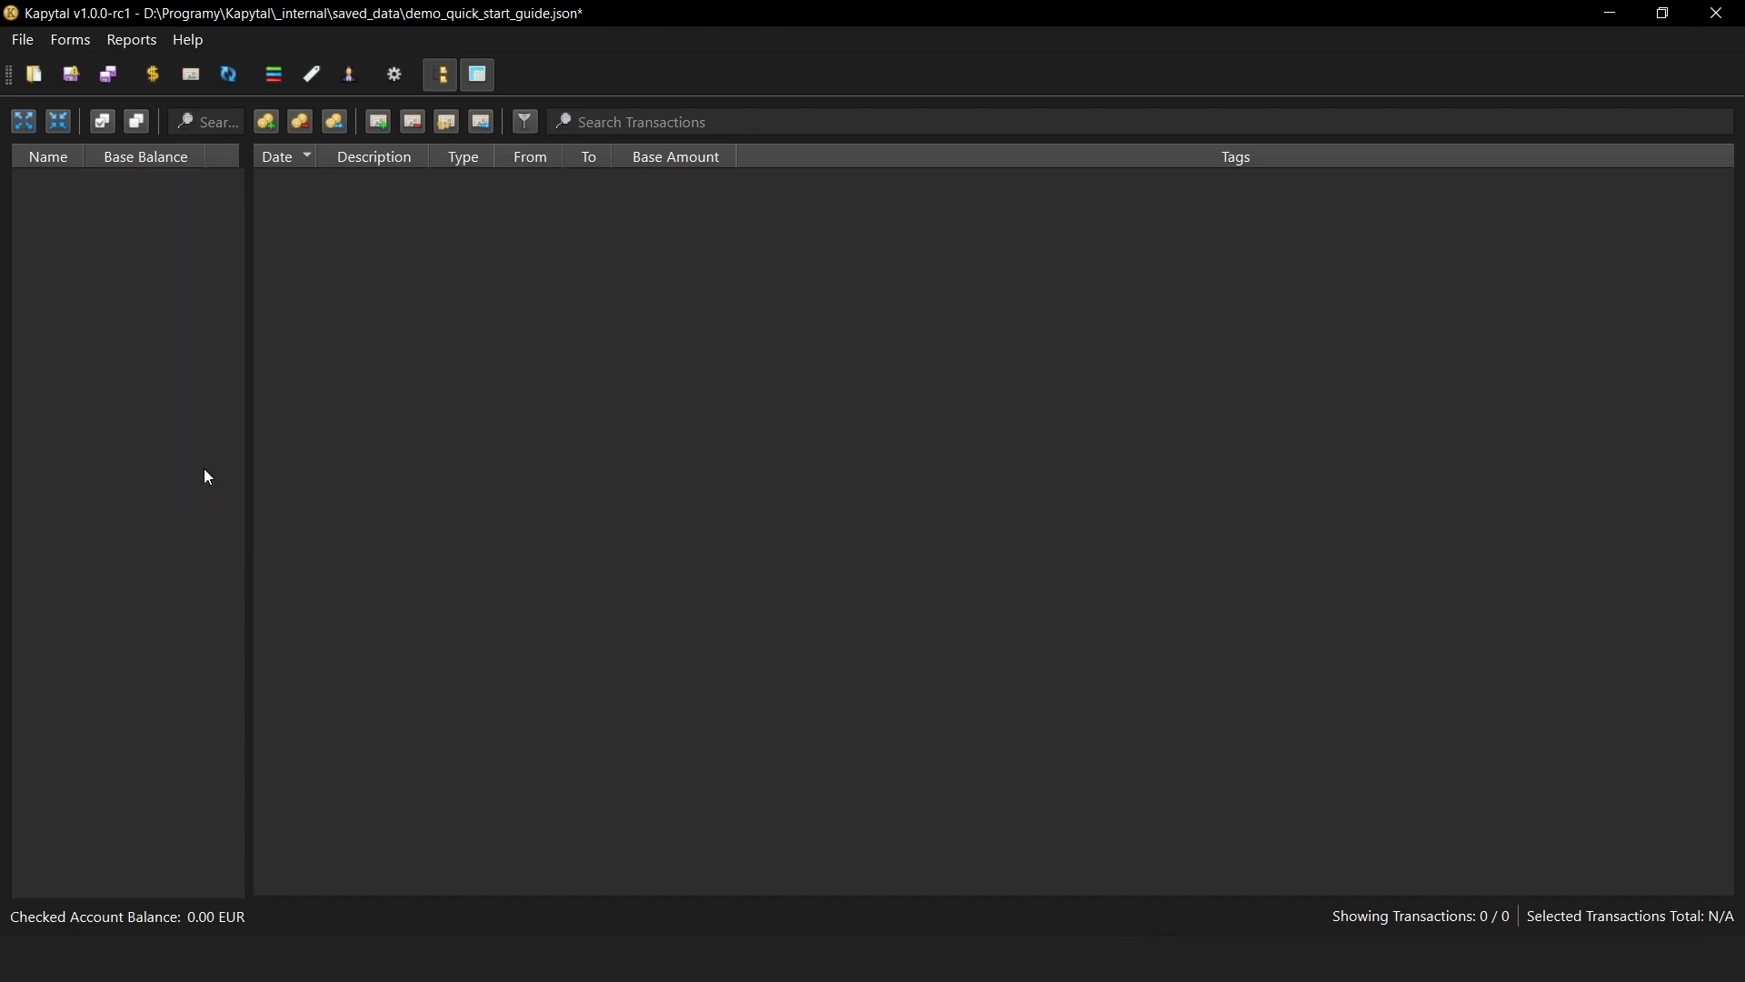
type("B")
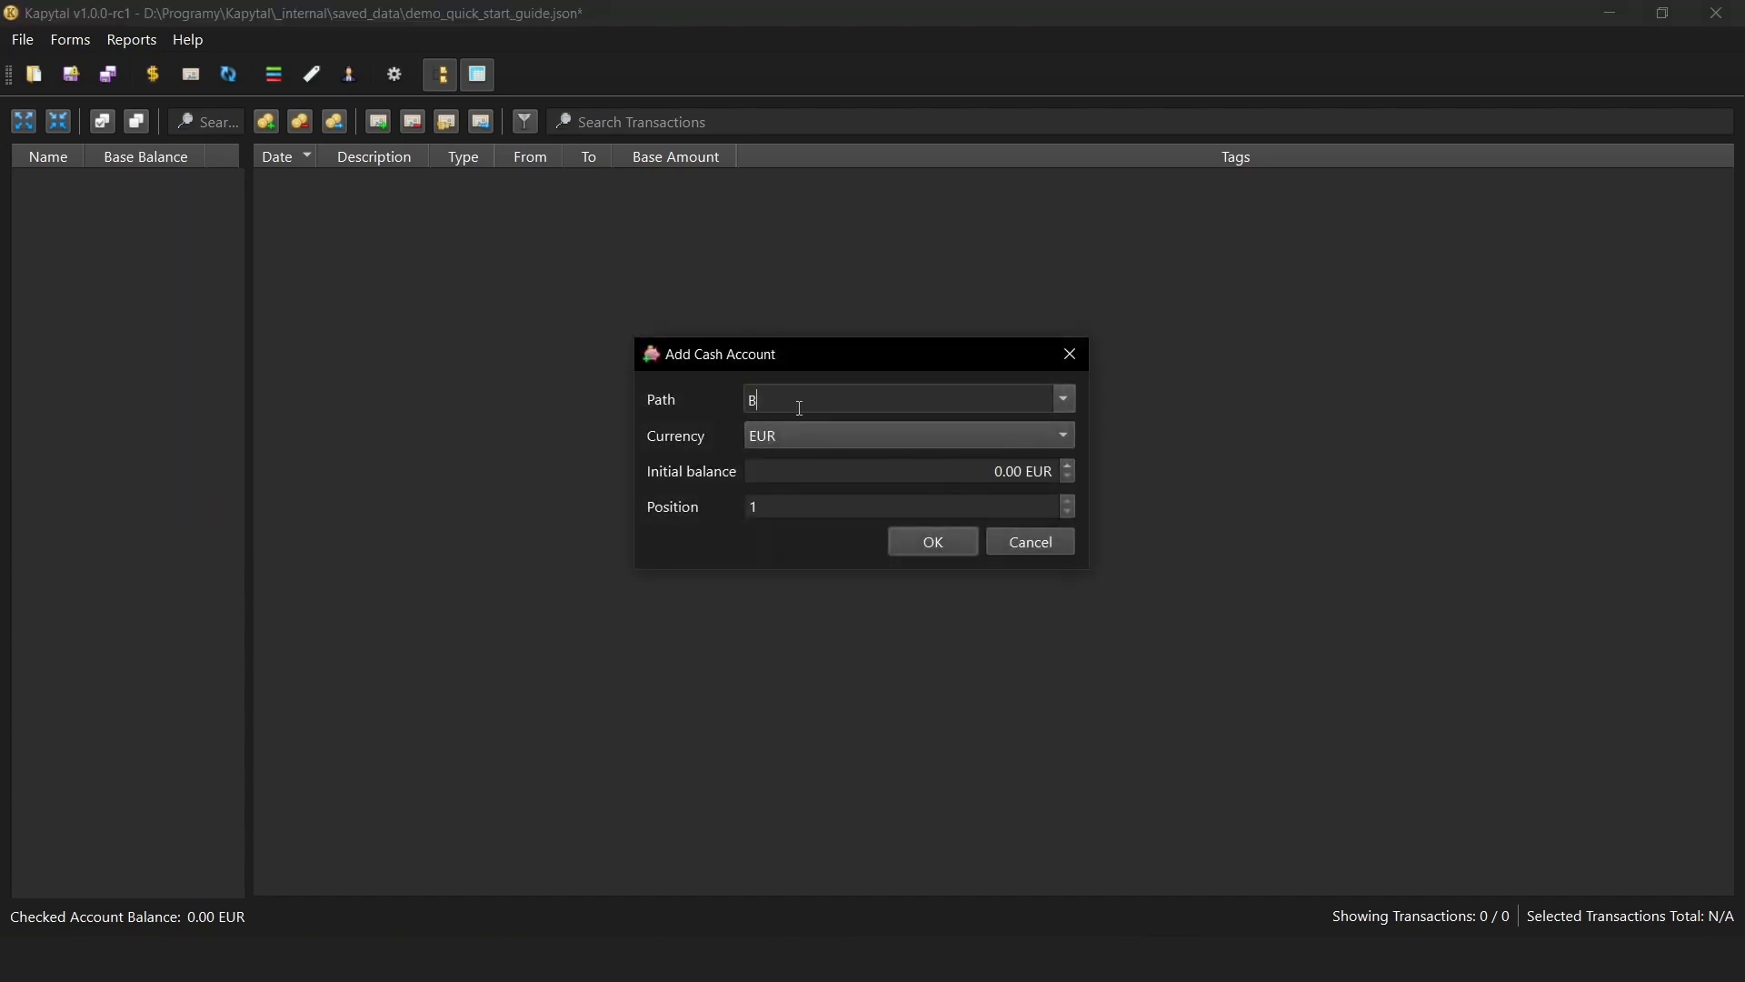
type("ank Account")
left_click(813, 431)
left_click(815, 431)
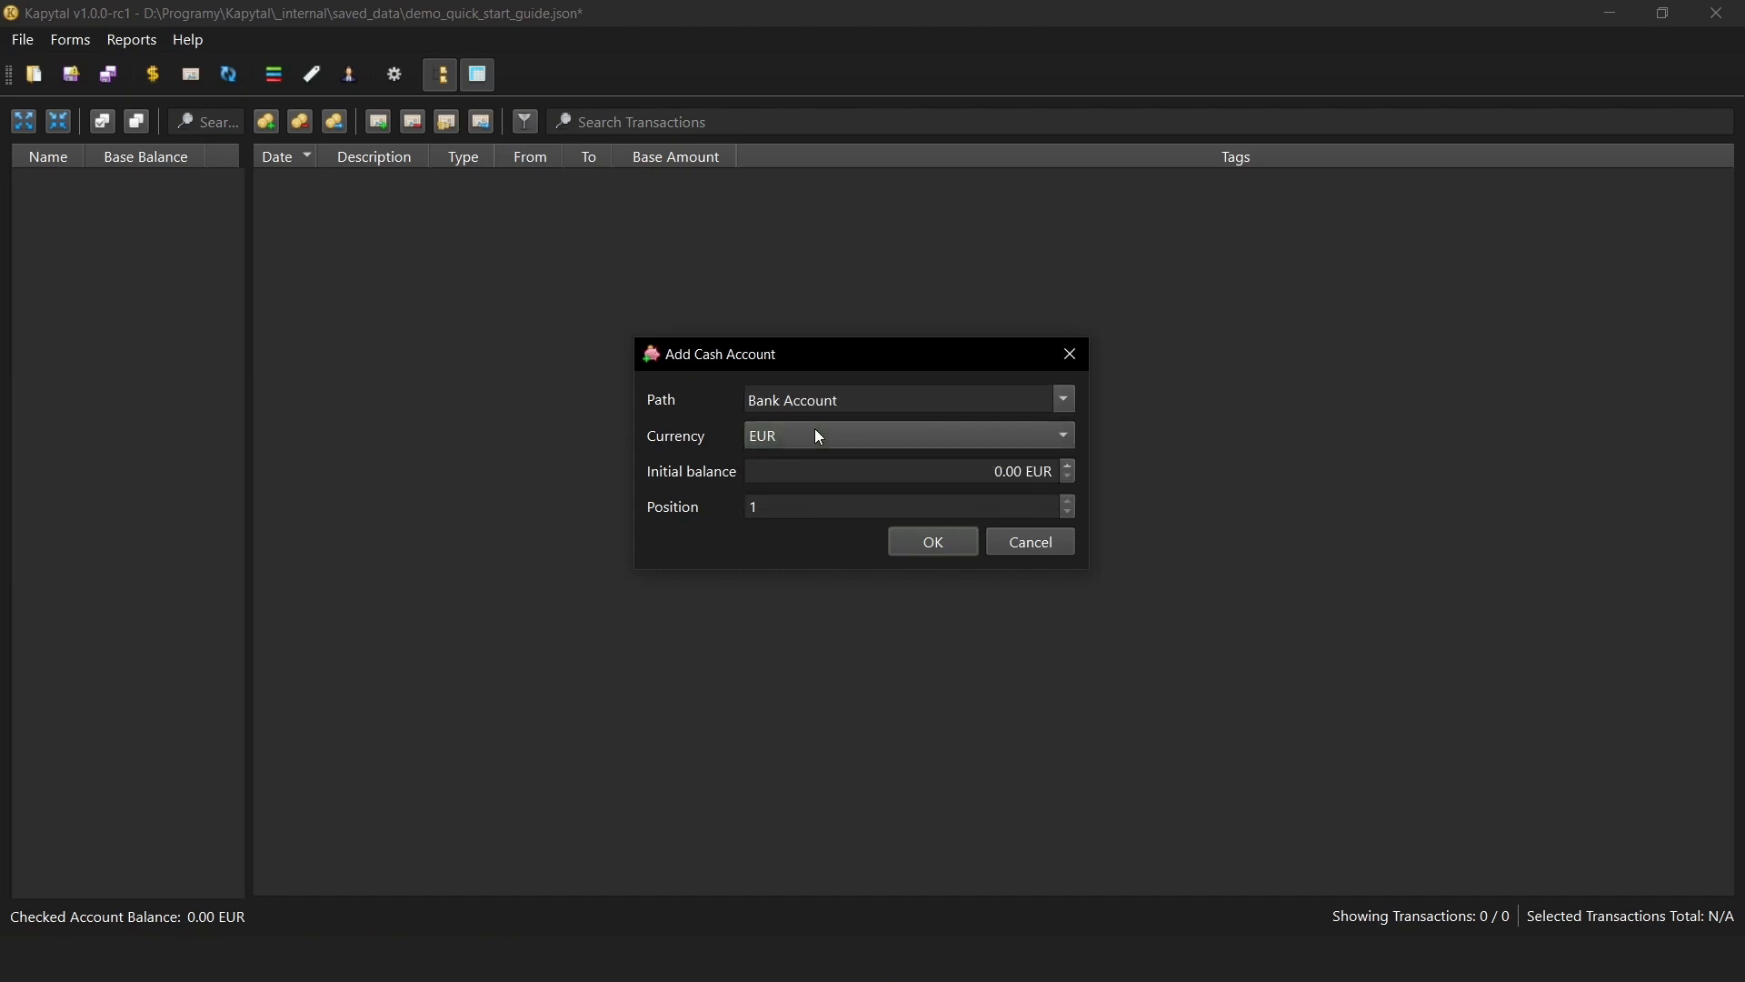
left_click(942, 470)
type("15")
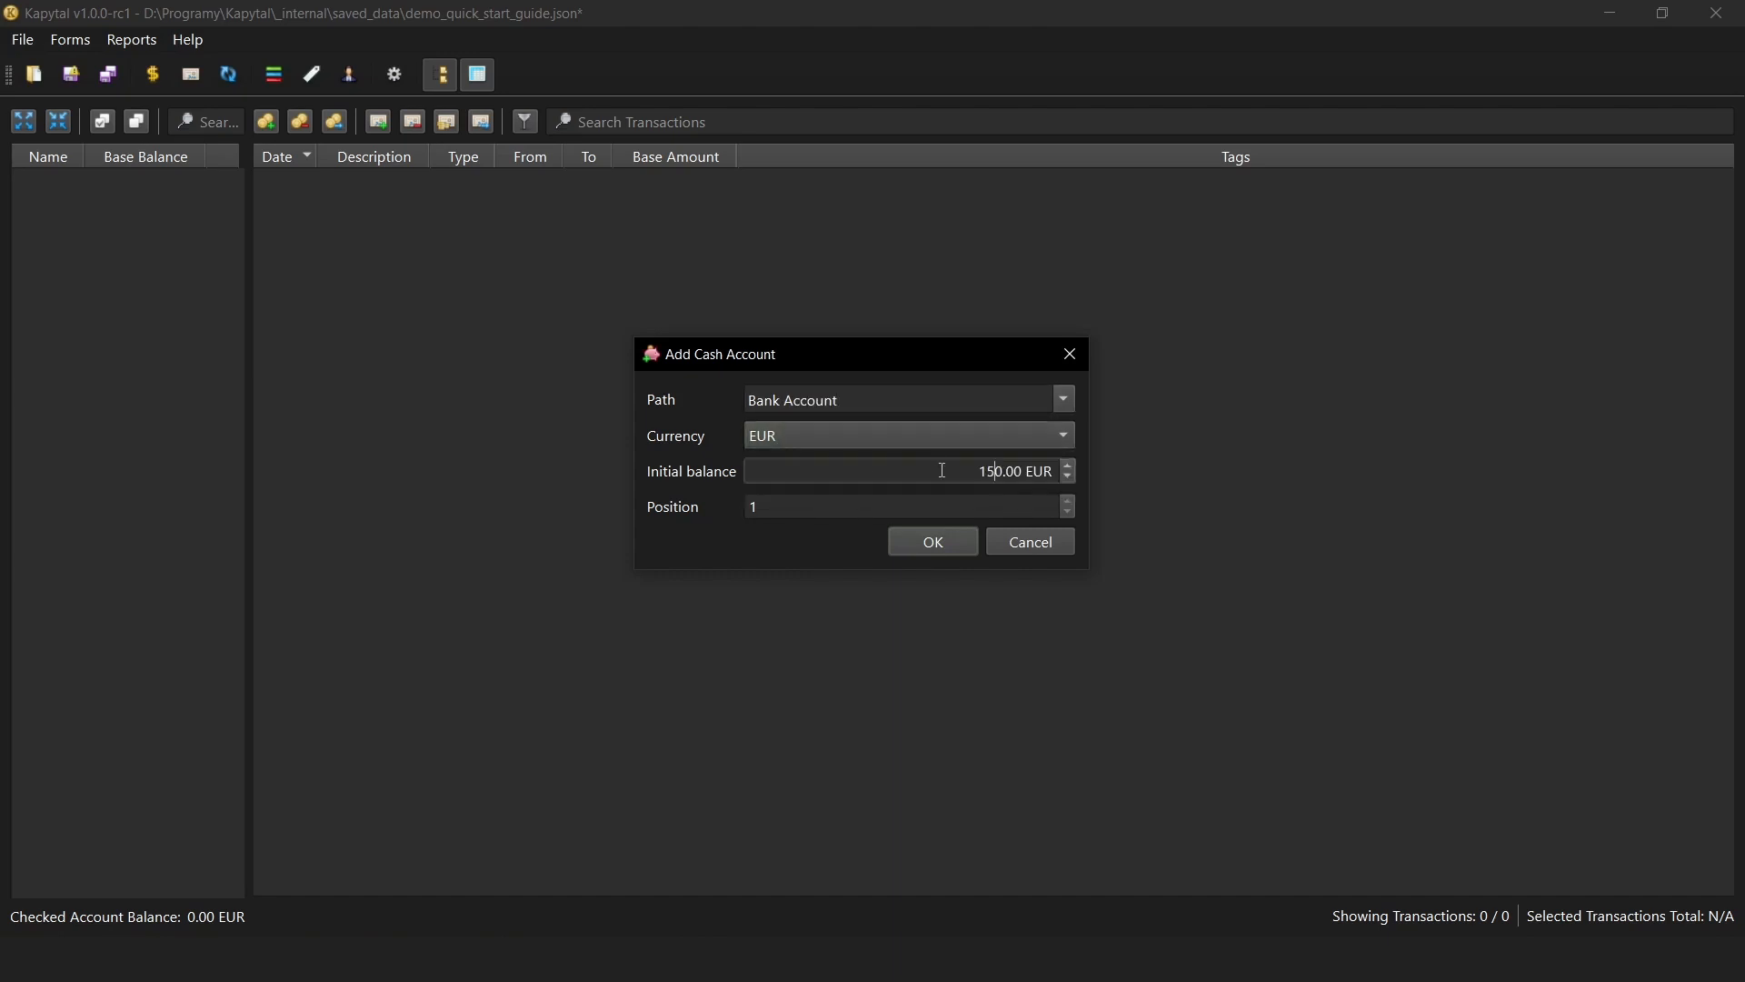
left_click(952, 546)
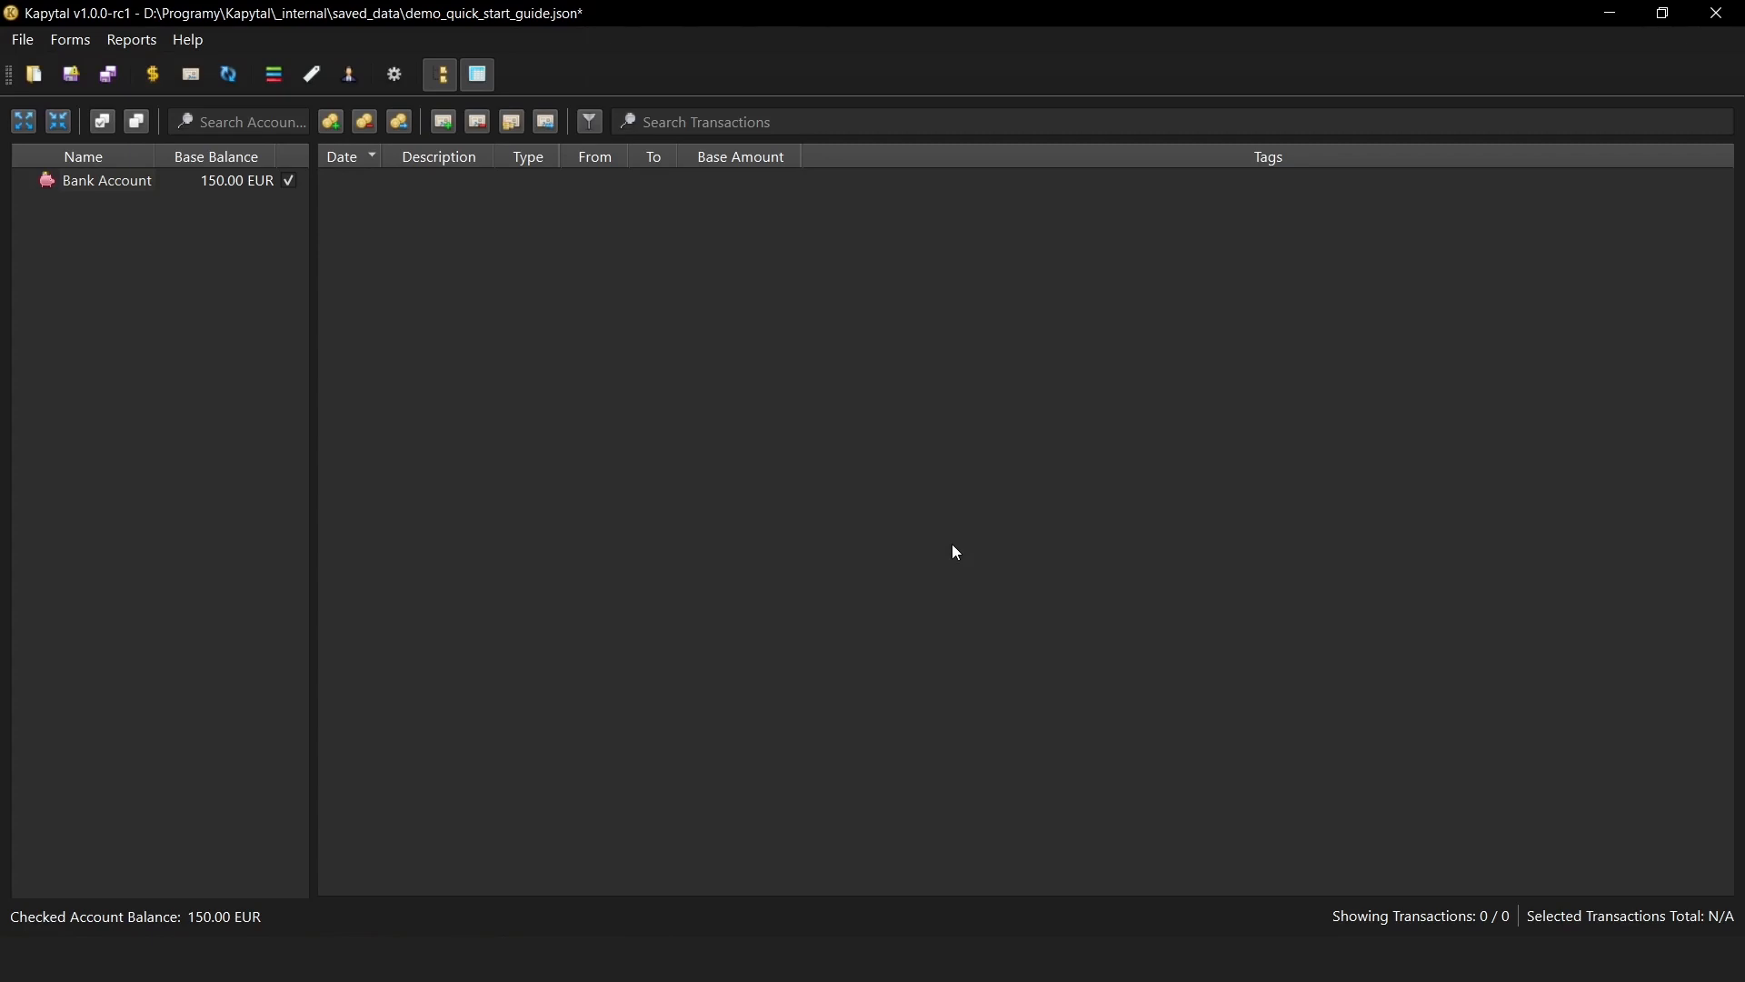
Add a top-level account group with the first owner's name at position 1, above Bank Account.
right_click(187, 442)
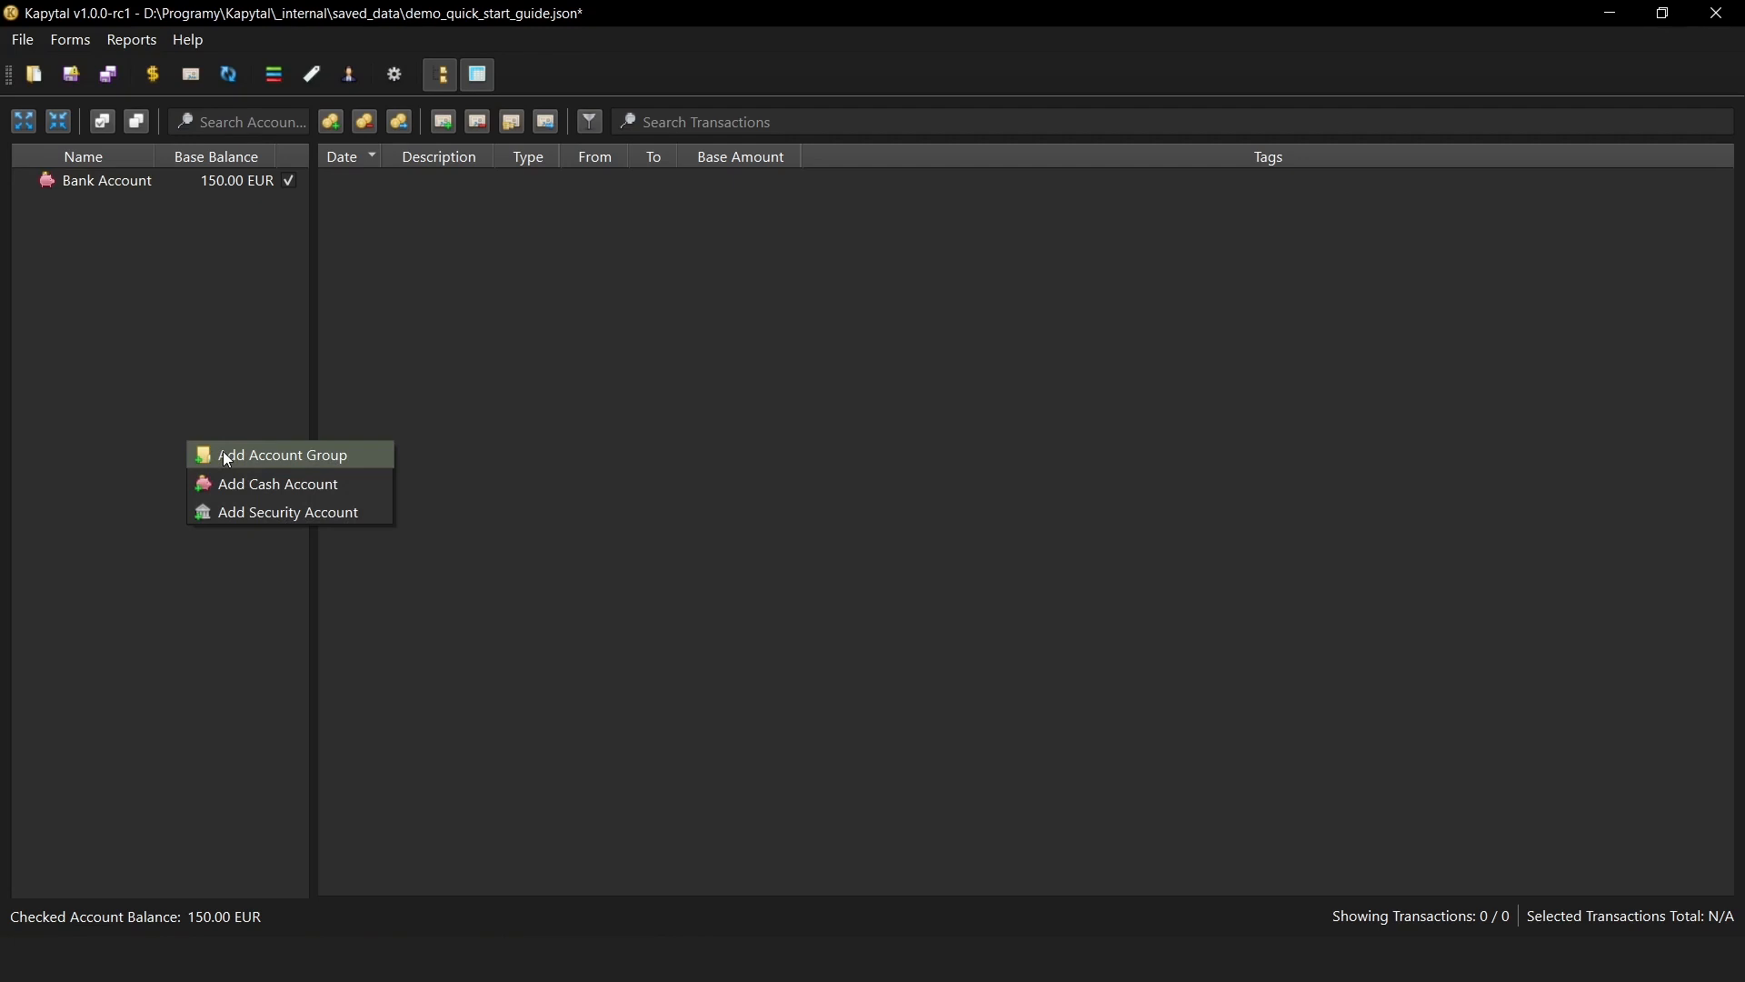
left_click(227, 460)
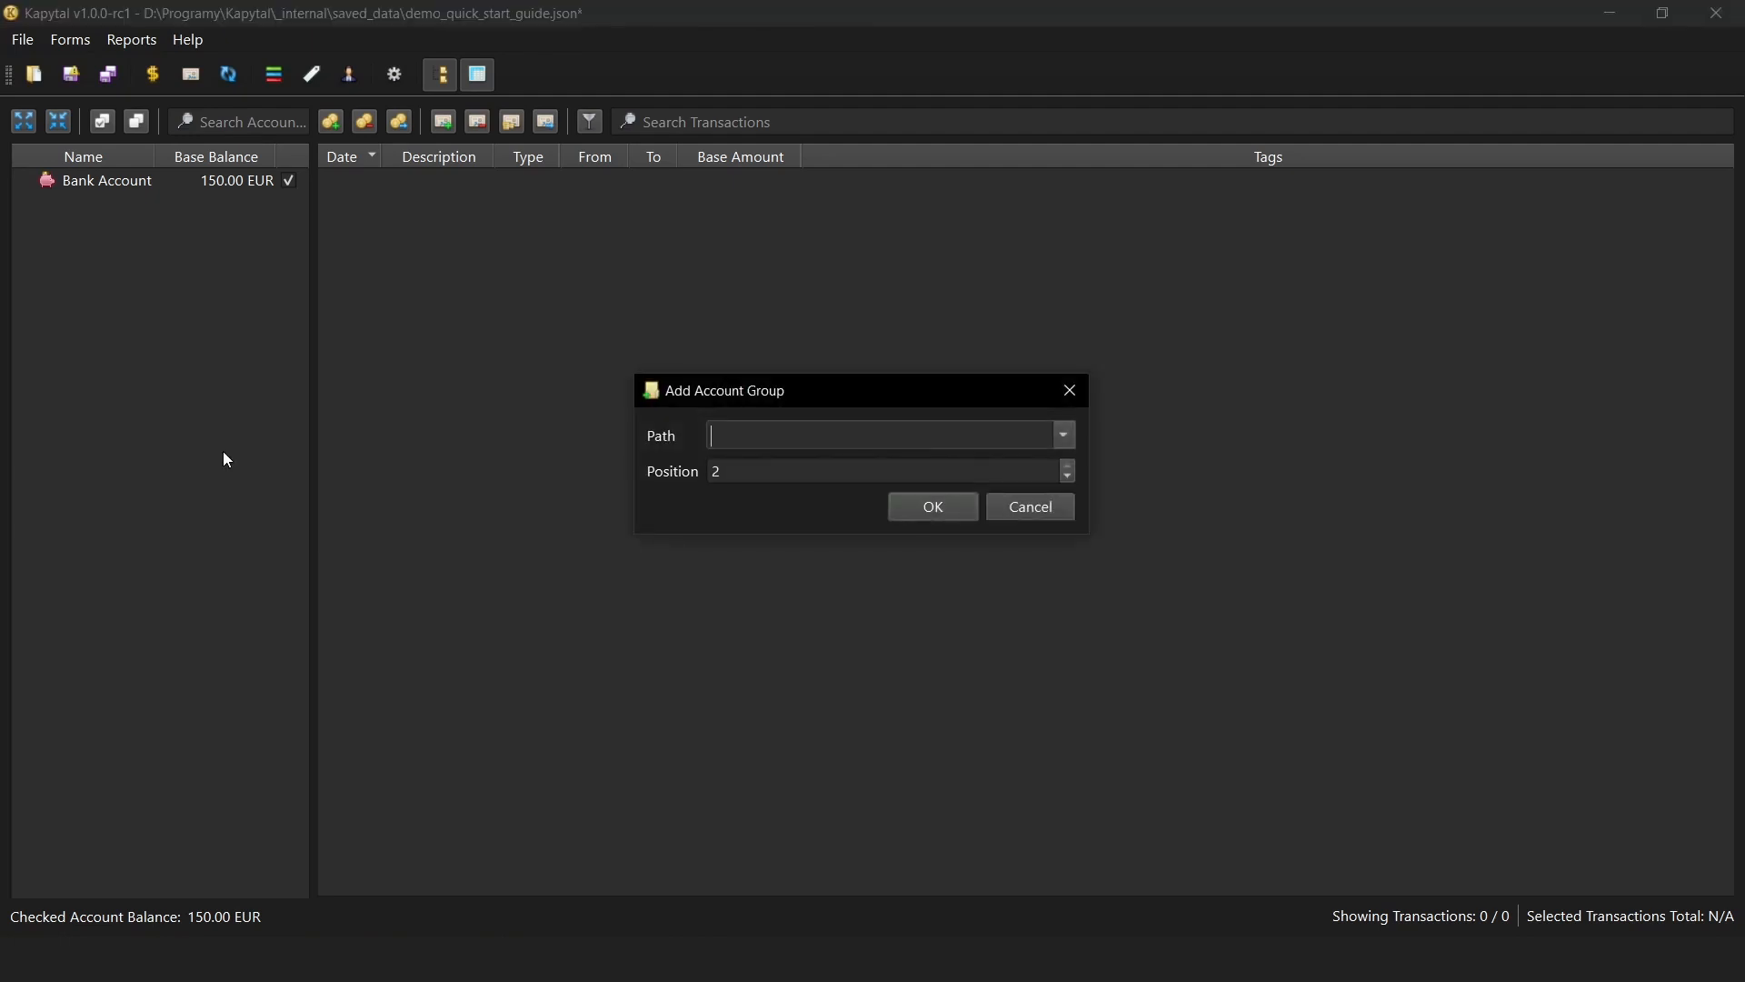
type("Adam")
left_click(709, 470)
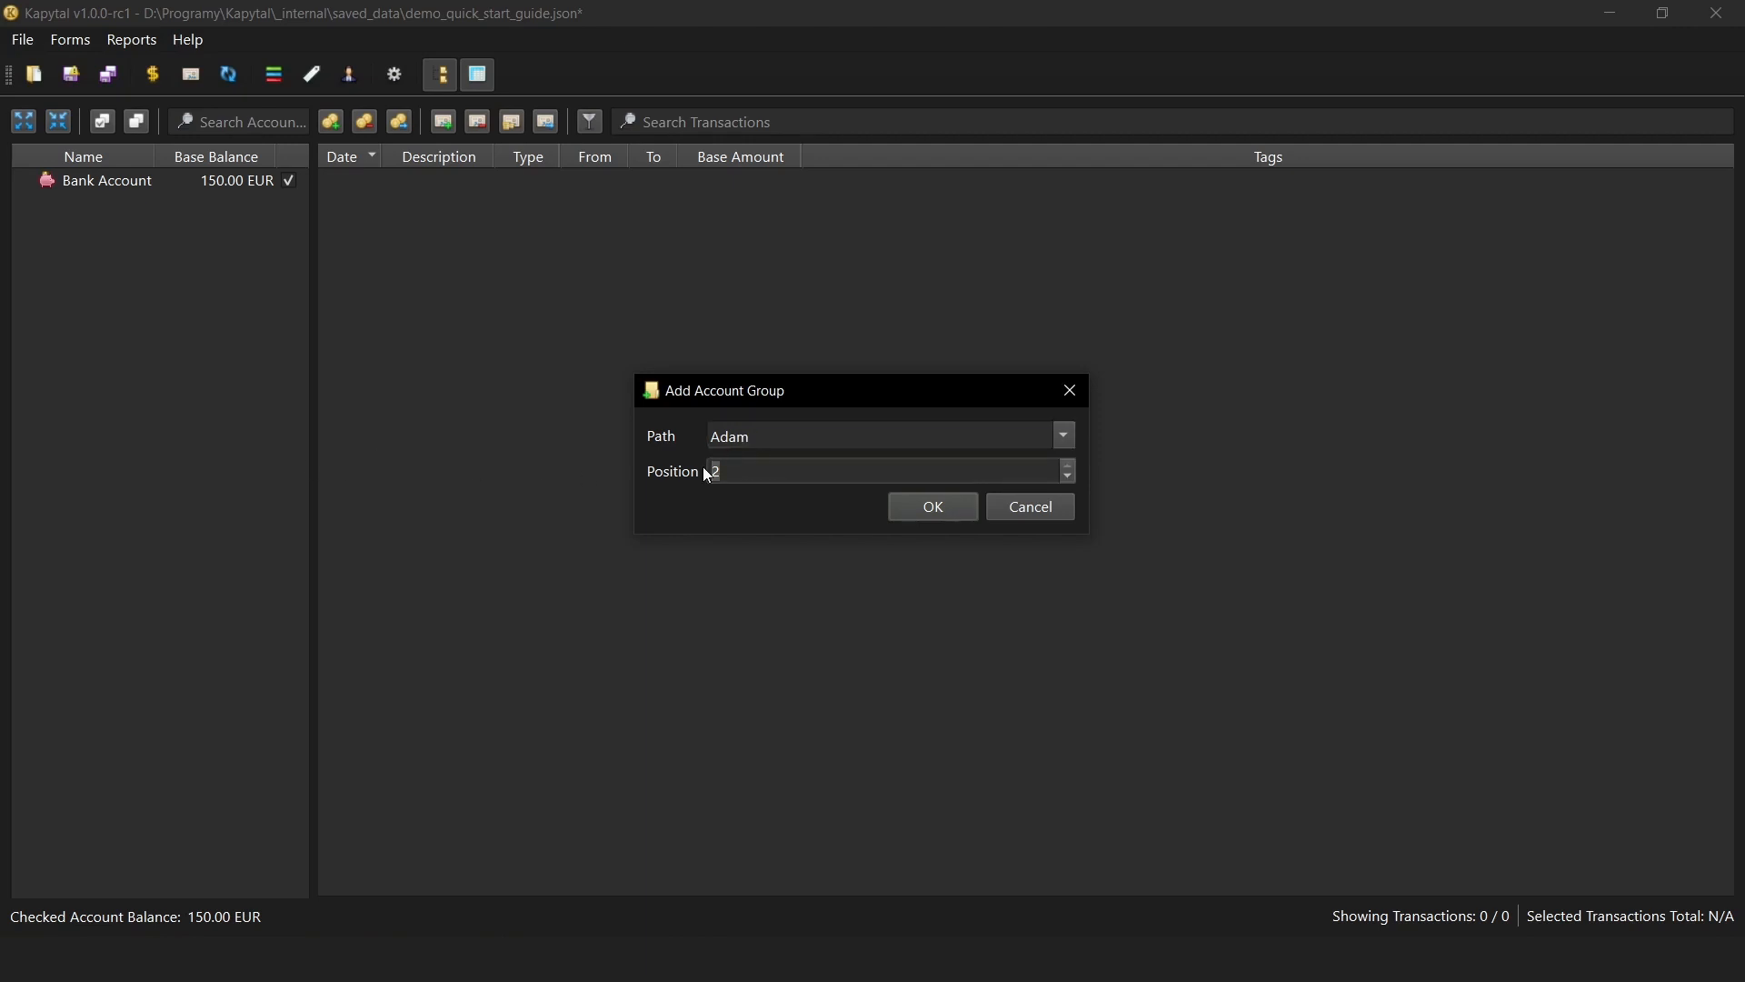
left_click(932, 507)
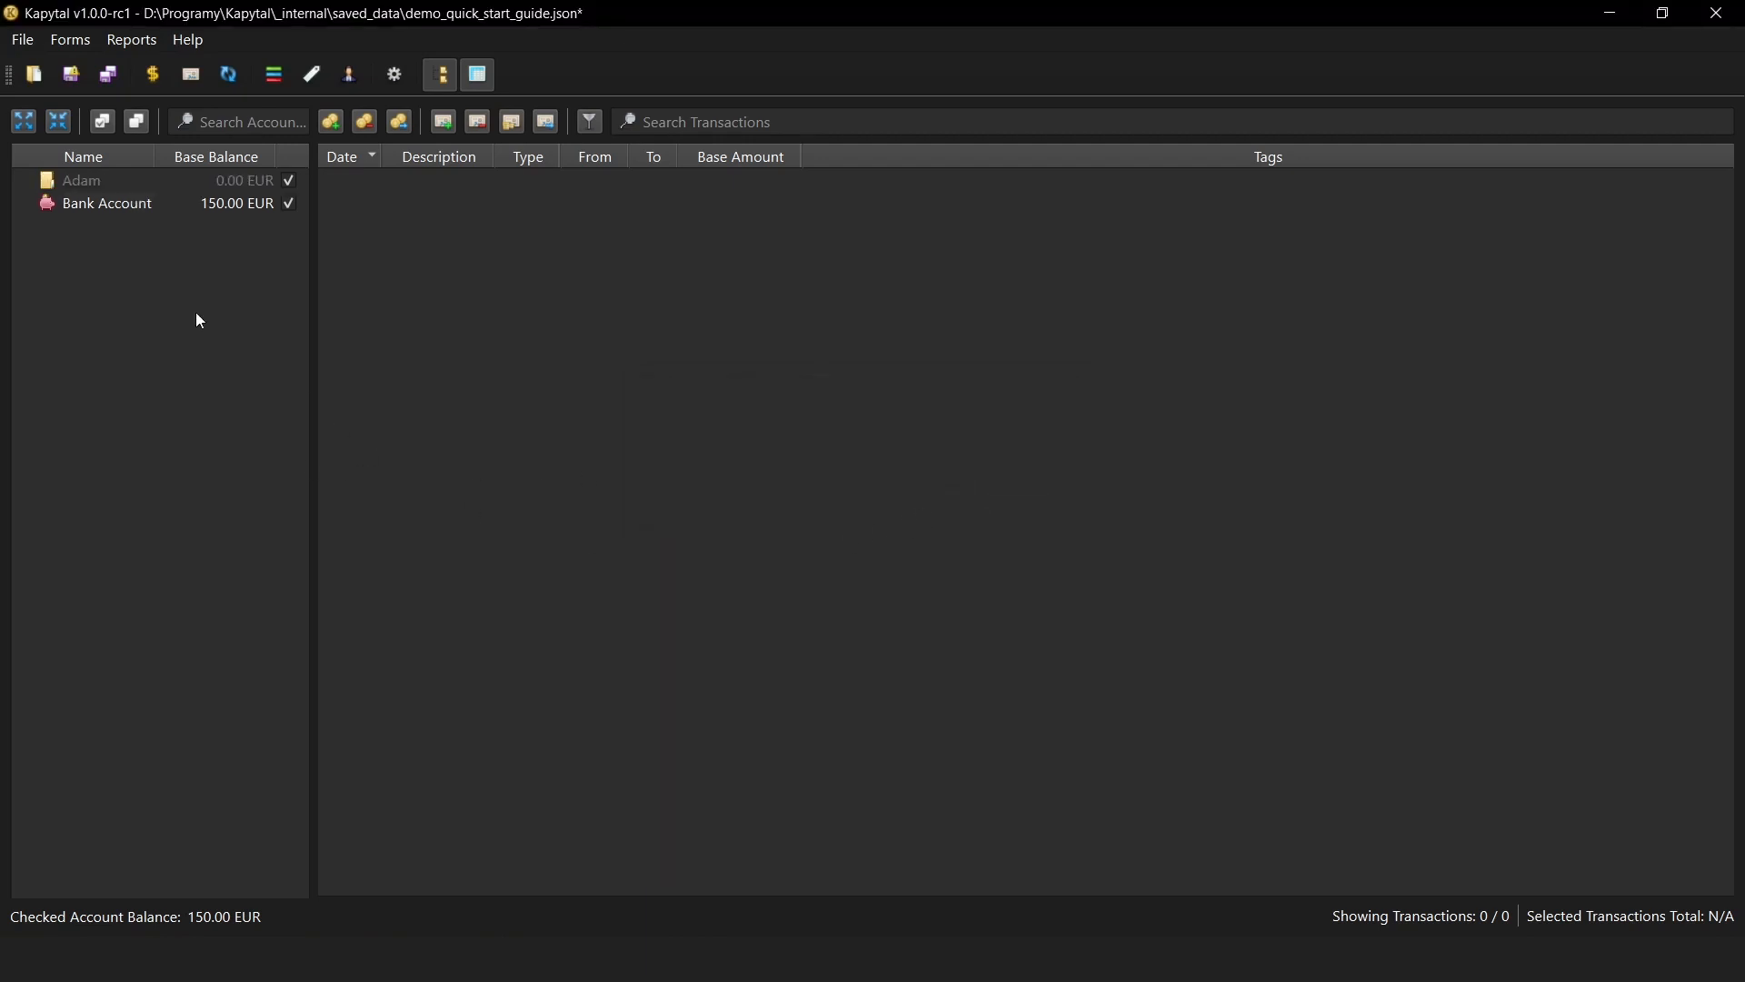
Edit the path of Bank Account to place it inside the first owner's account group.
right_click(128, 203)
left_click(178, 216)
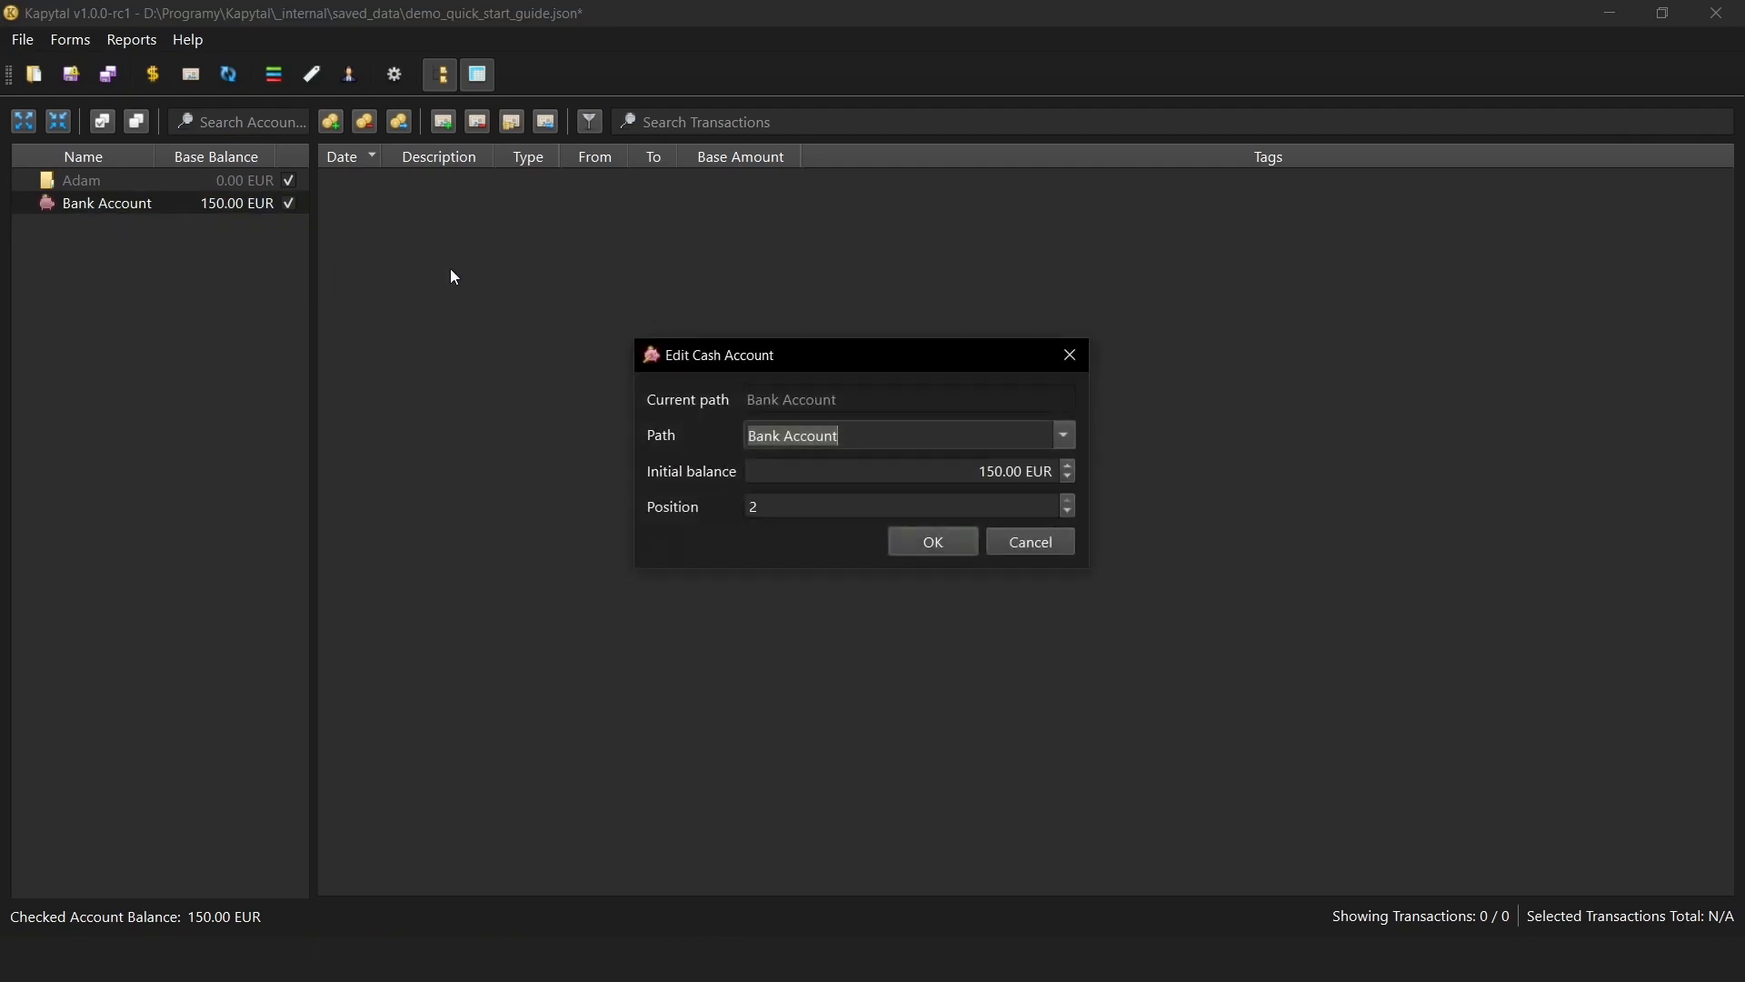
left_click(942, 435)
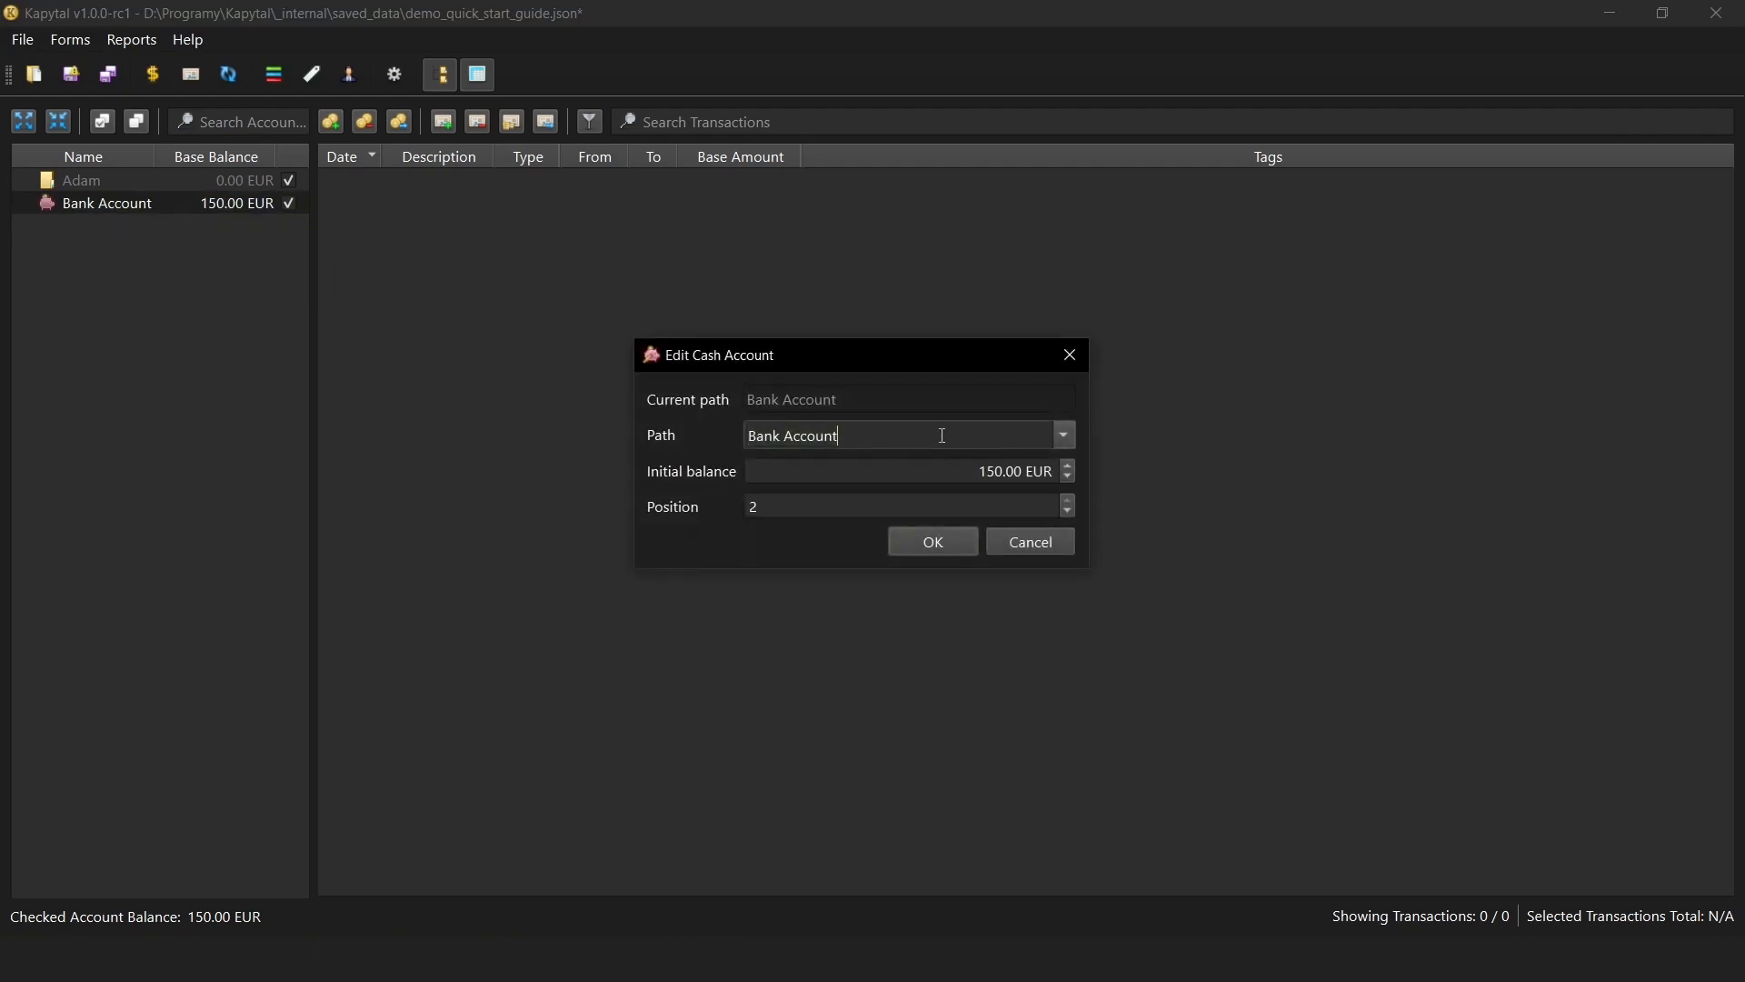
key("ctrl+a")
type("Adam/Bank Account")
left_click(931, 542)
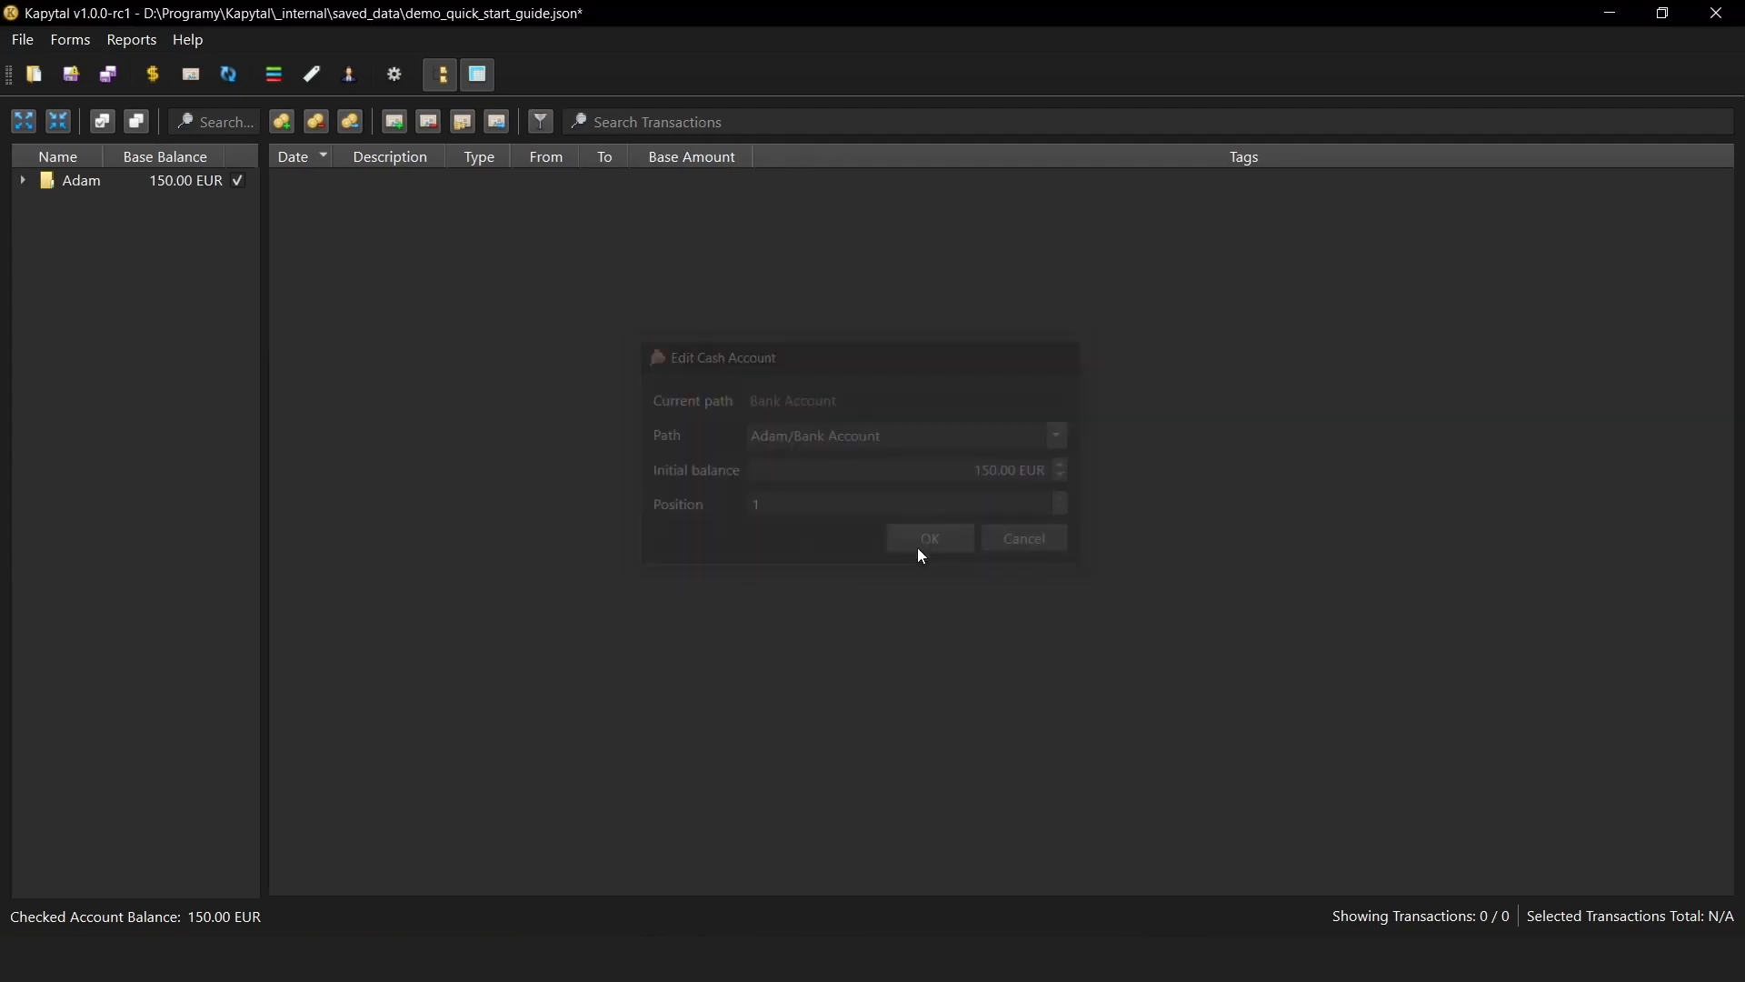
Expand the first owner's account group and add a subgroup named Wallet at position 2 inside it.
left_click(21, 185)
right_click(133, 180)
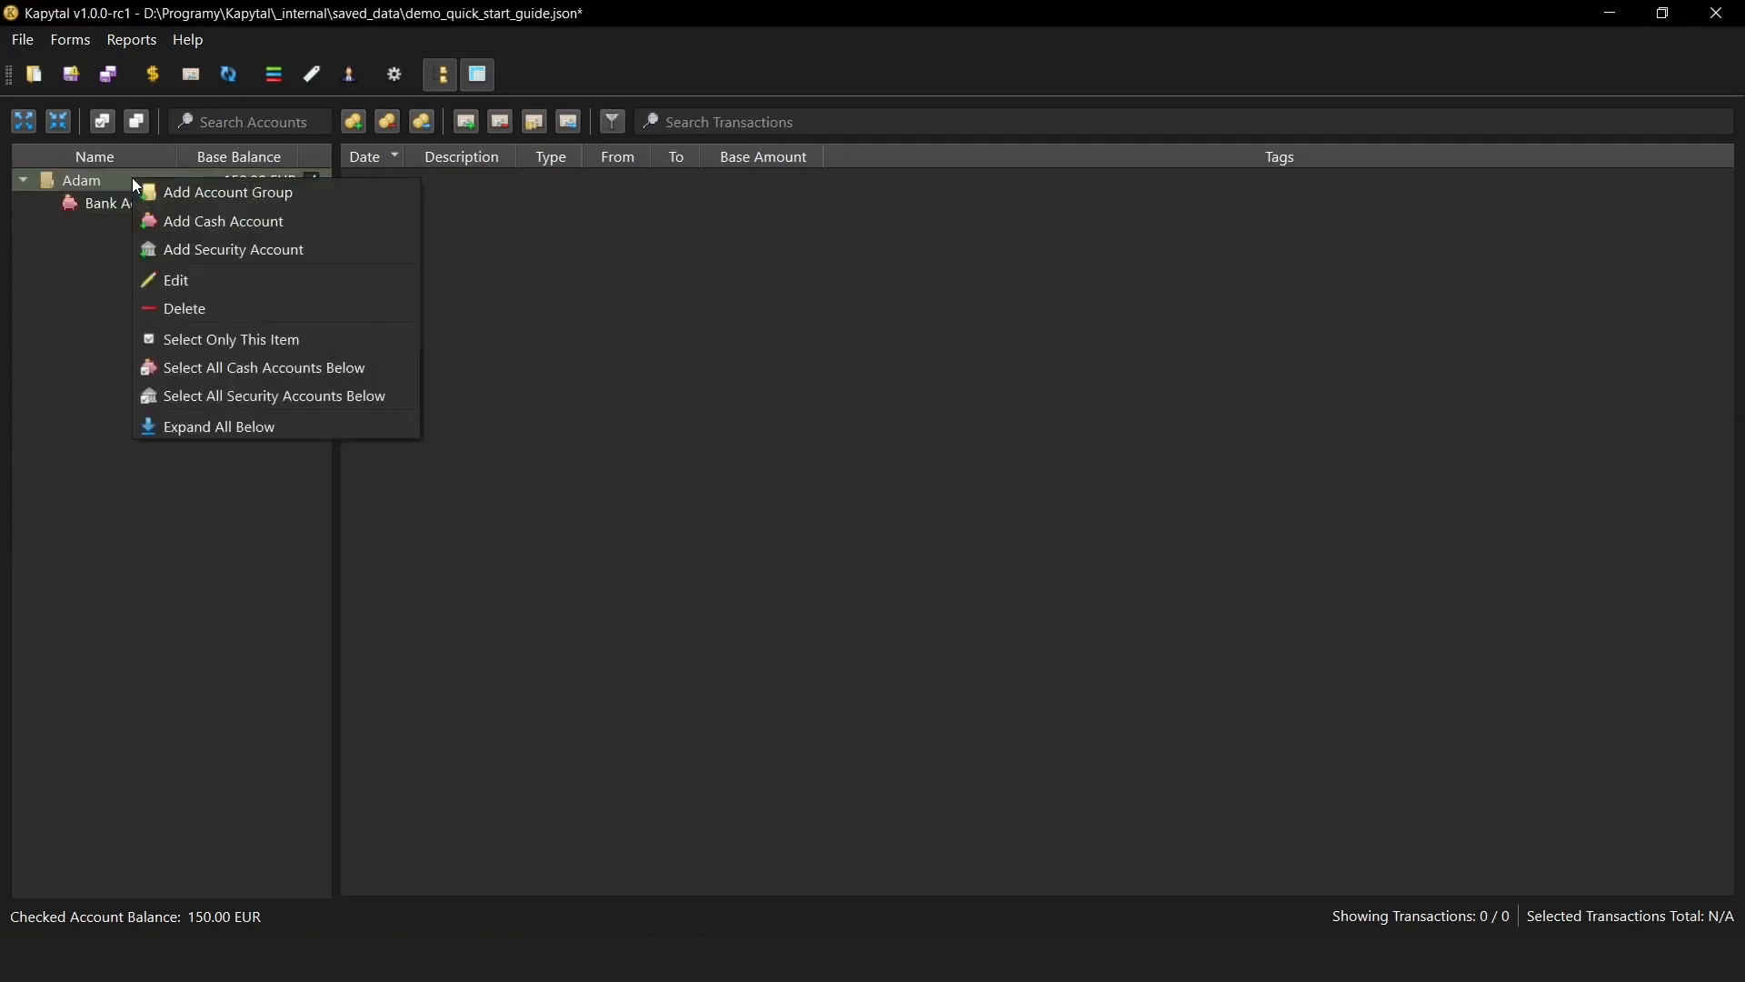
left_click(247, 193)
key("End")
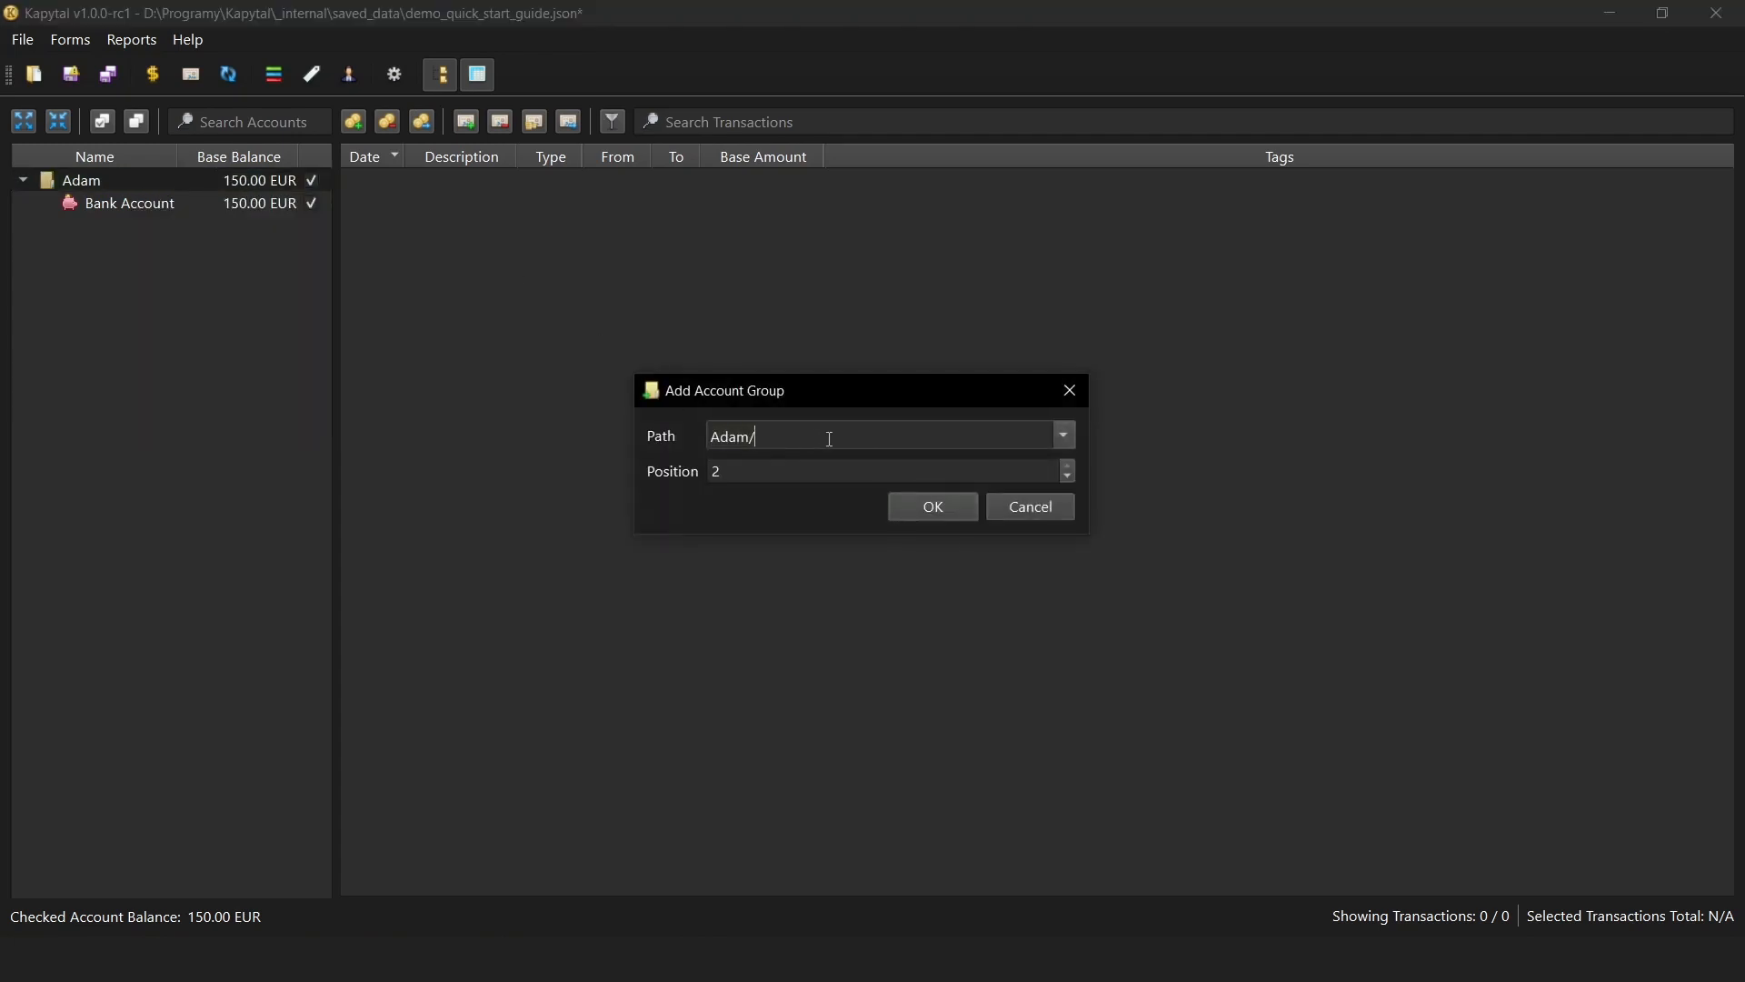
type("Wallet")
left_click(914, 504)
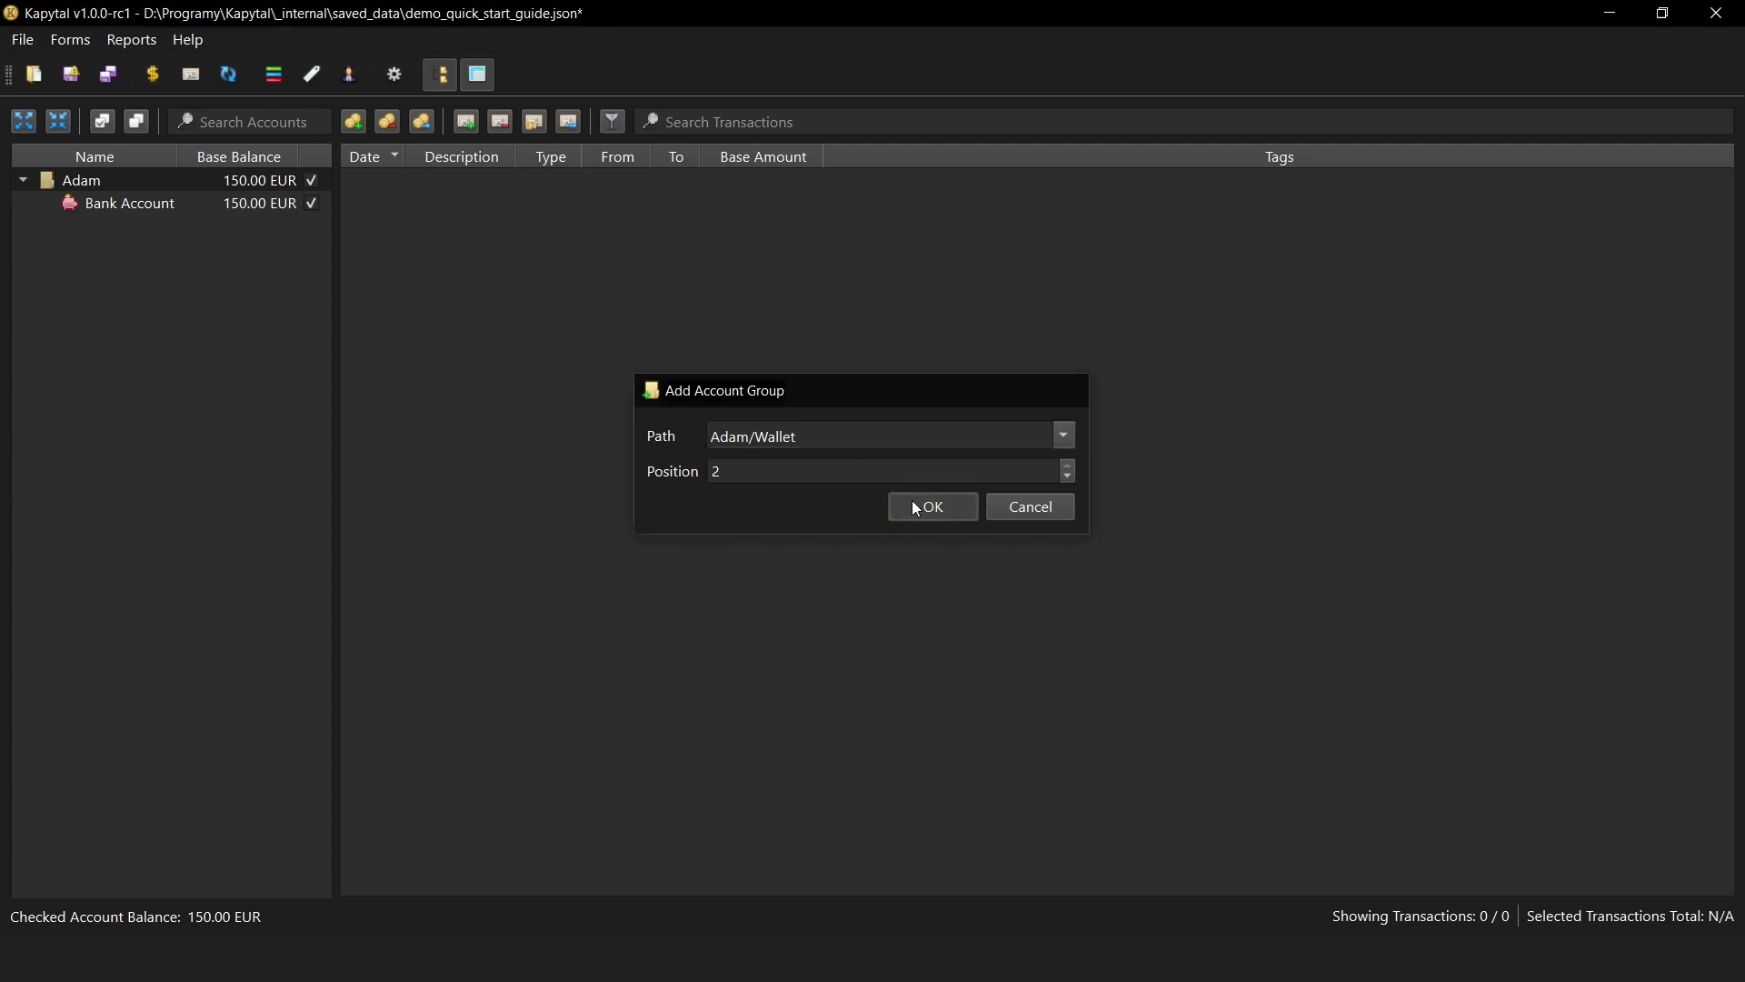
Add a cash account named EUR inside the Wallet group, with EUR as its currency and a zero initial balance.
left_click(142, 230)
right_click(140, 227)
left_click(199, 269)
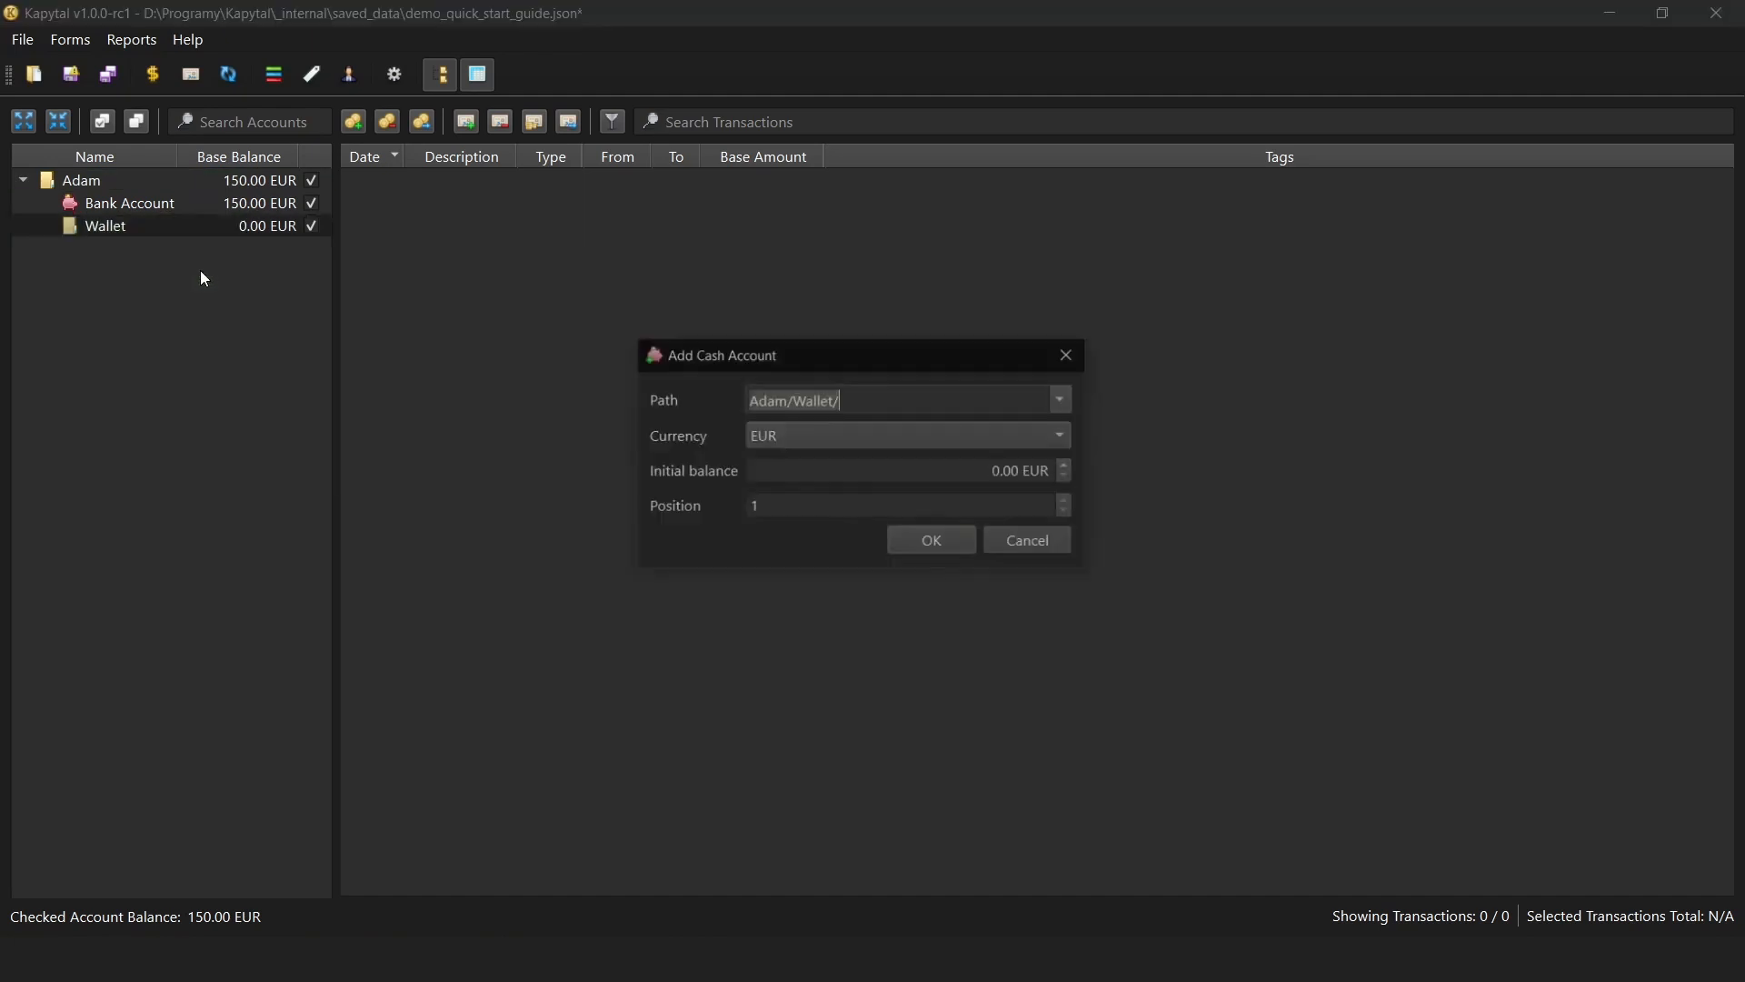
left_click(898, 409)
type("EUR")
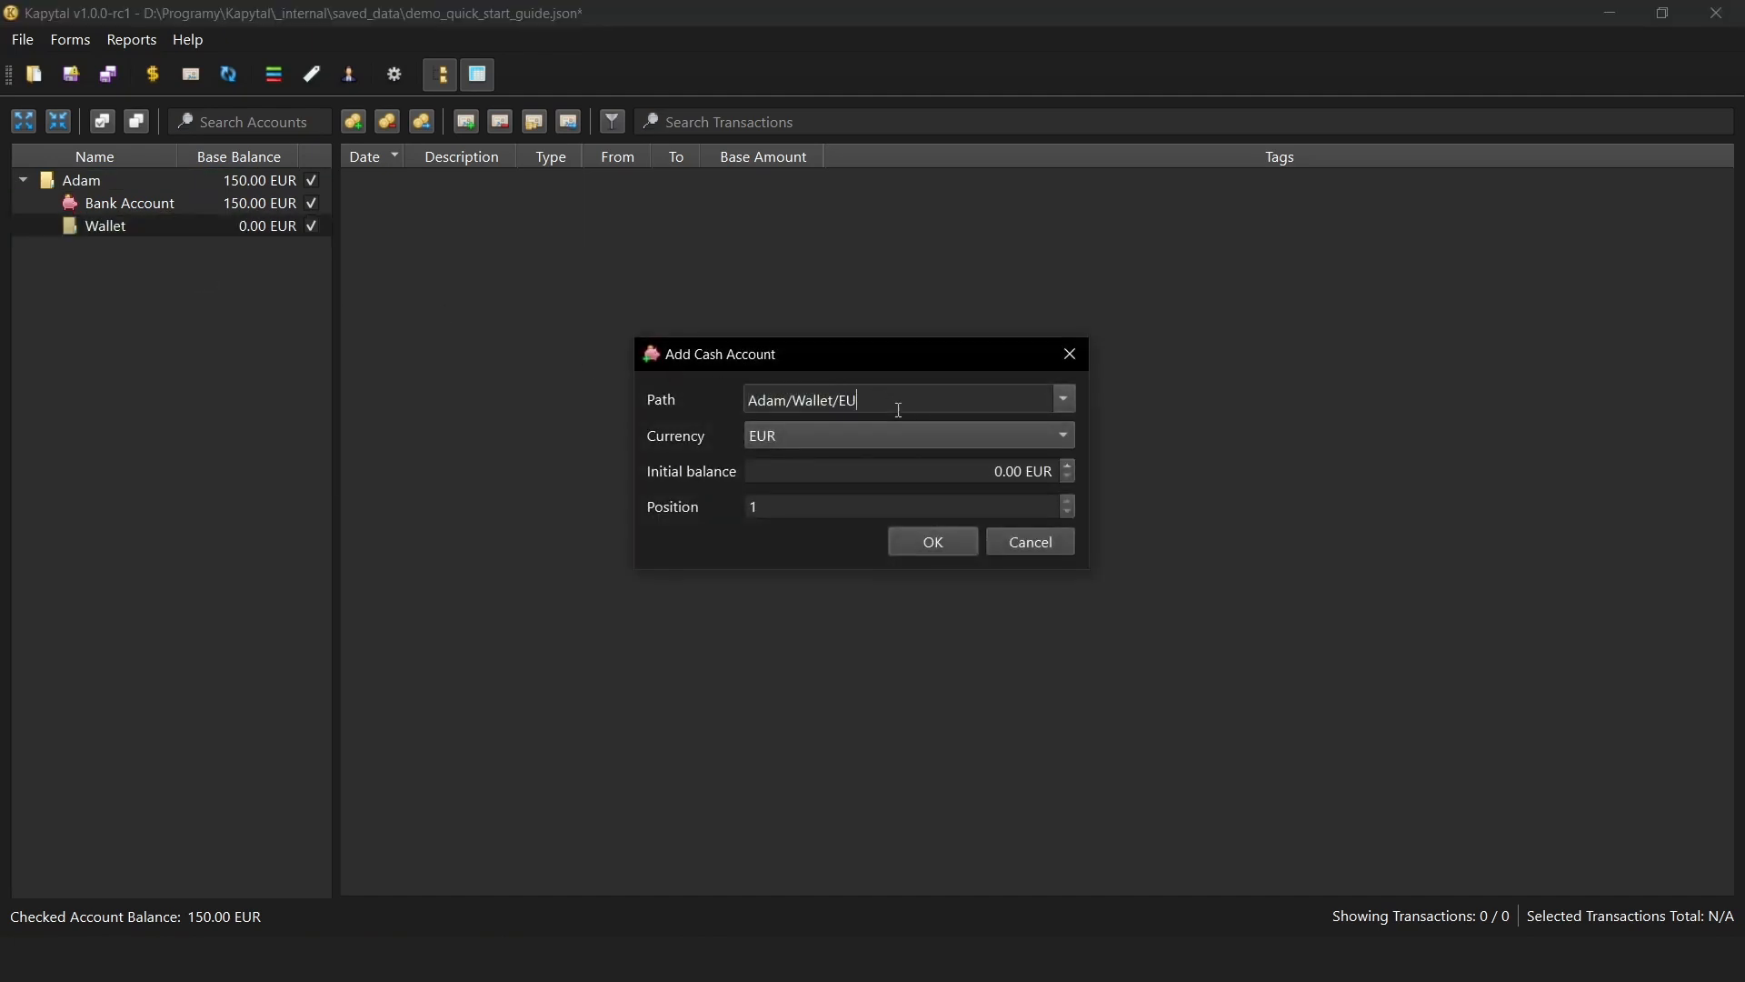
left_click(926, 538)
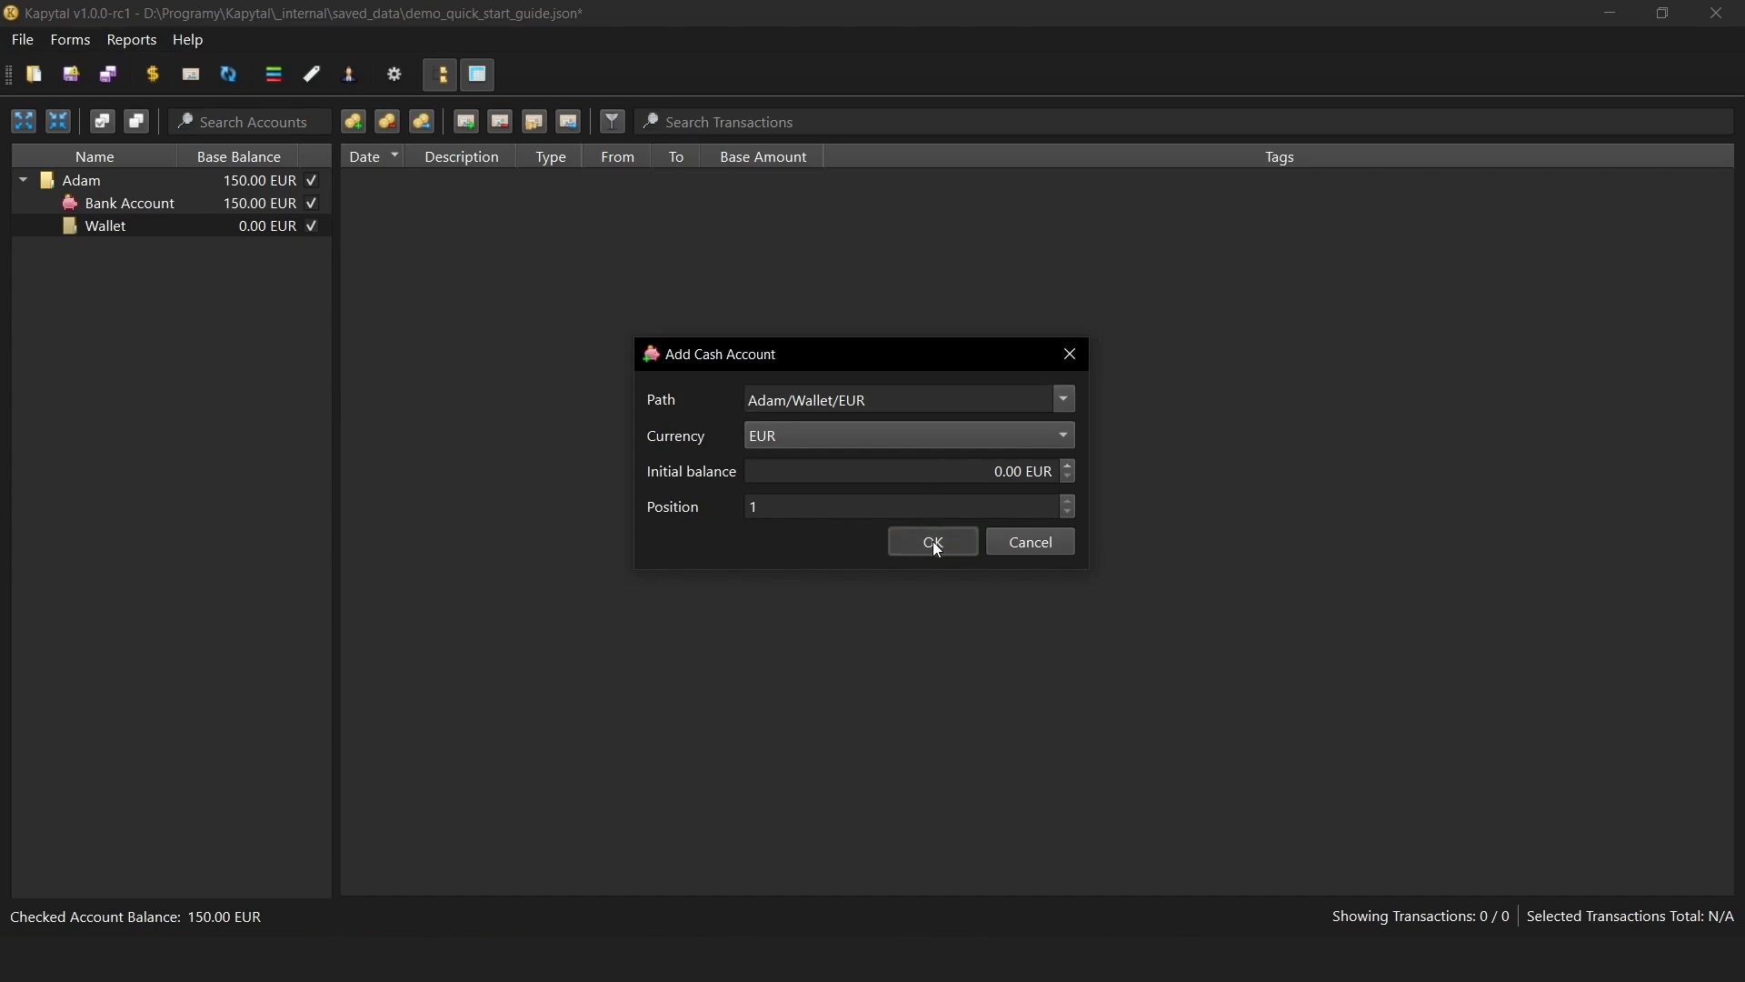
Expand the Wallet group and add a cash account named CZK at position 2, with CZK as its currency.
double_click(63, 229)
right_click(147, 224)
left_click(281, 263)
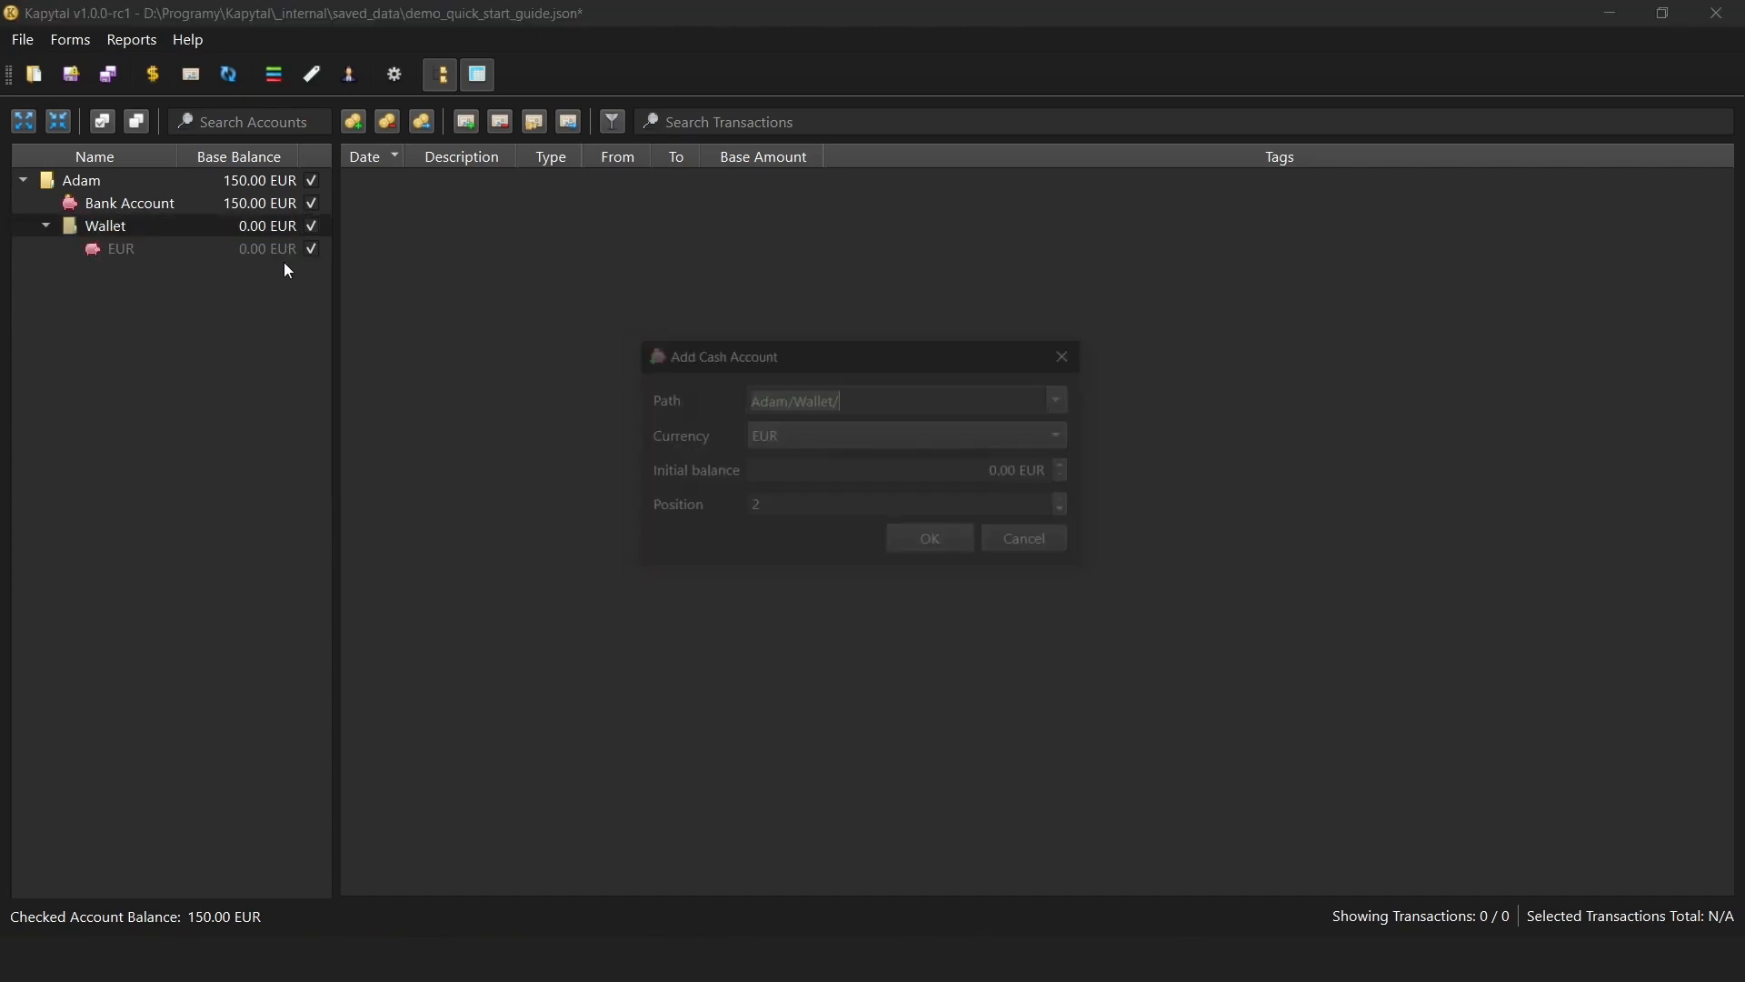
left_click(928, 392)
type("CZK")
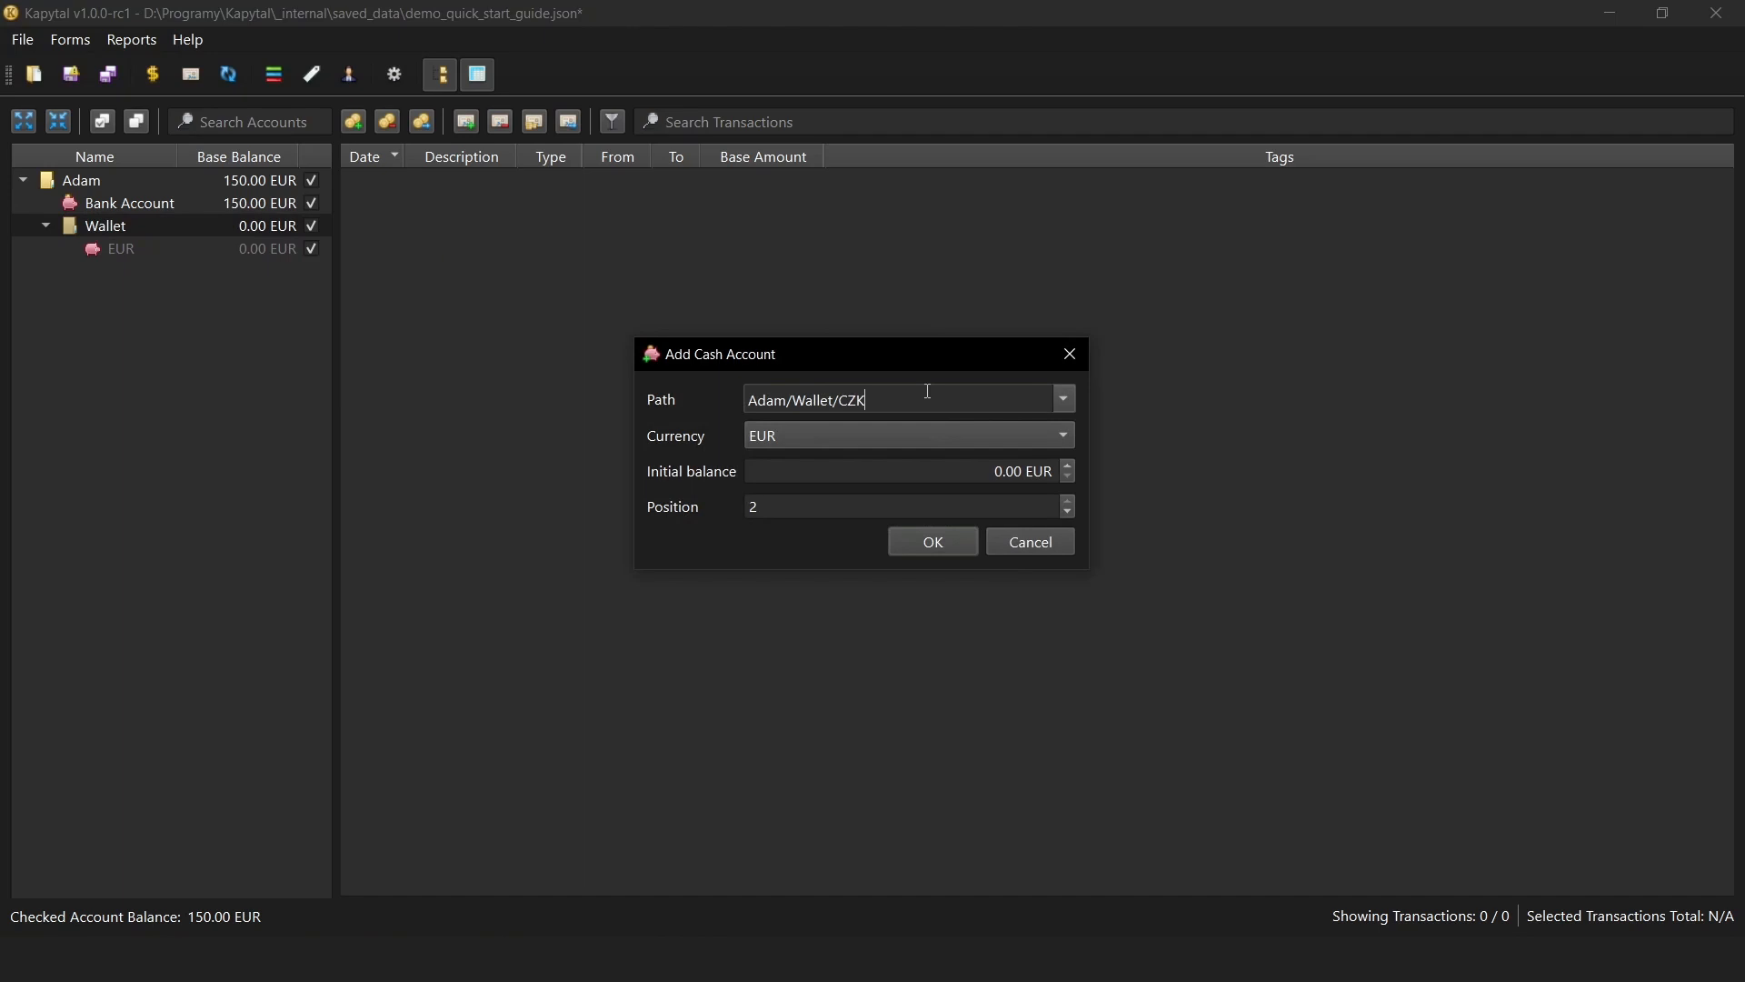
left_click(879, 437)
left_click(850, 464)
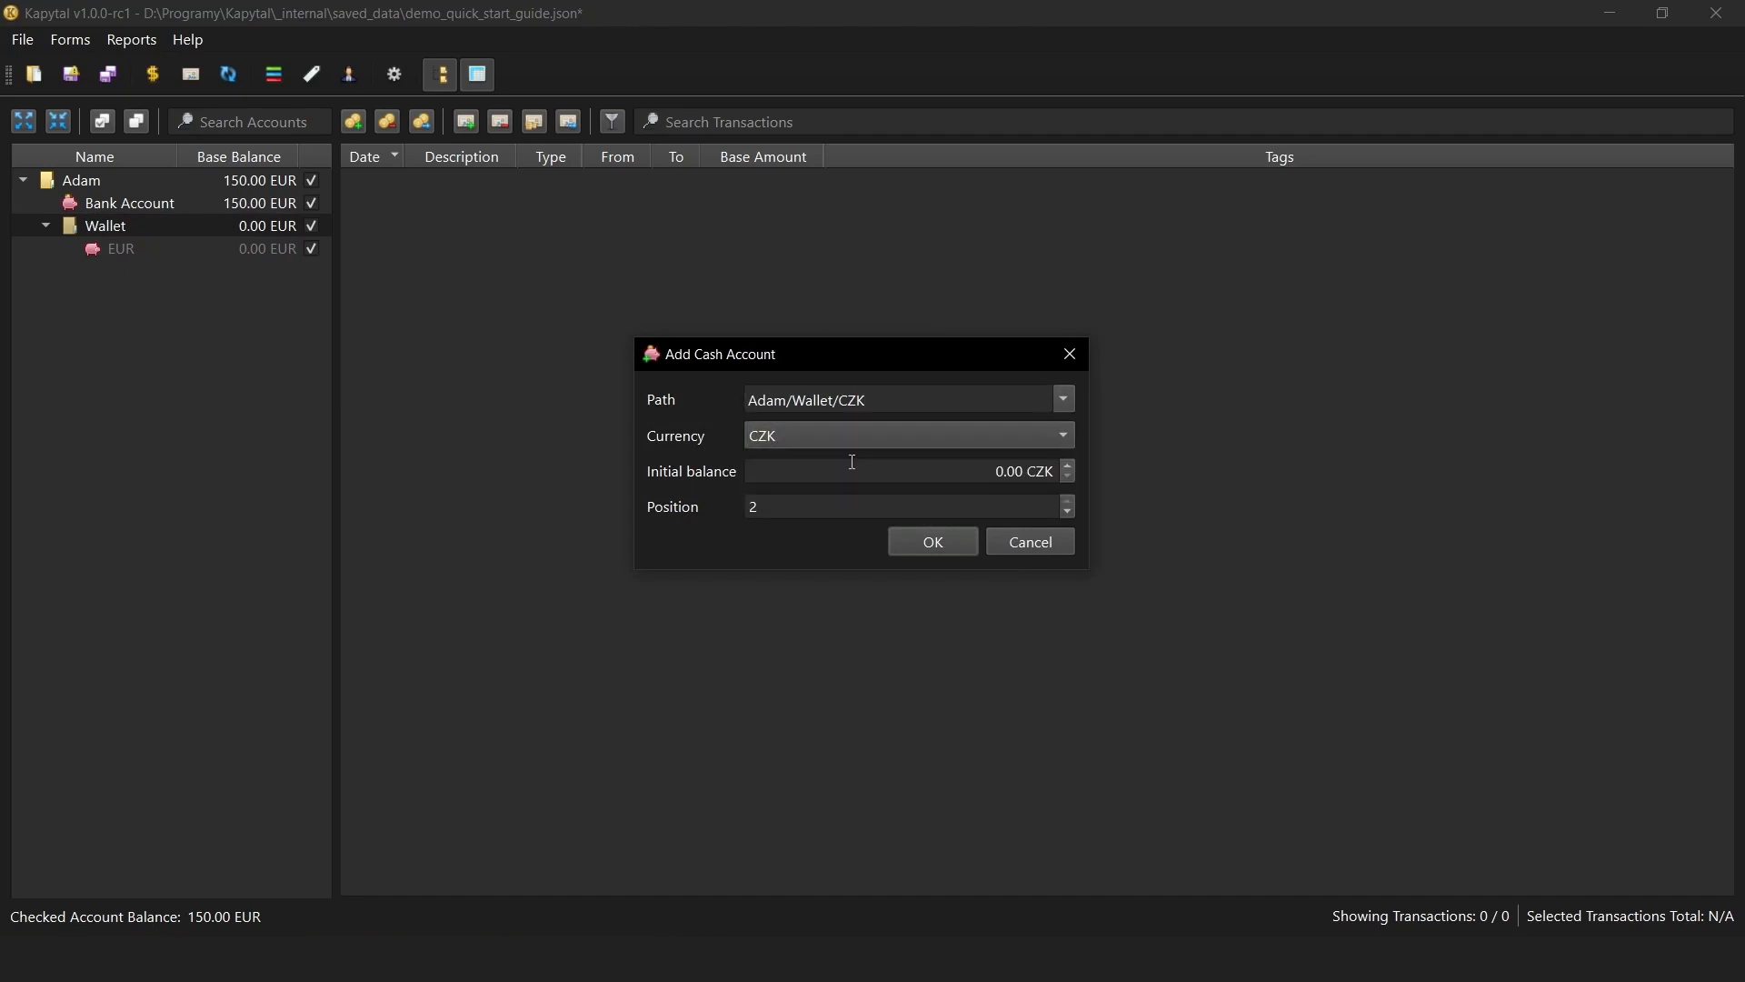
left_click(915, 541)
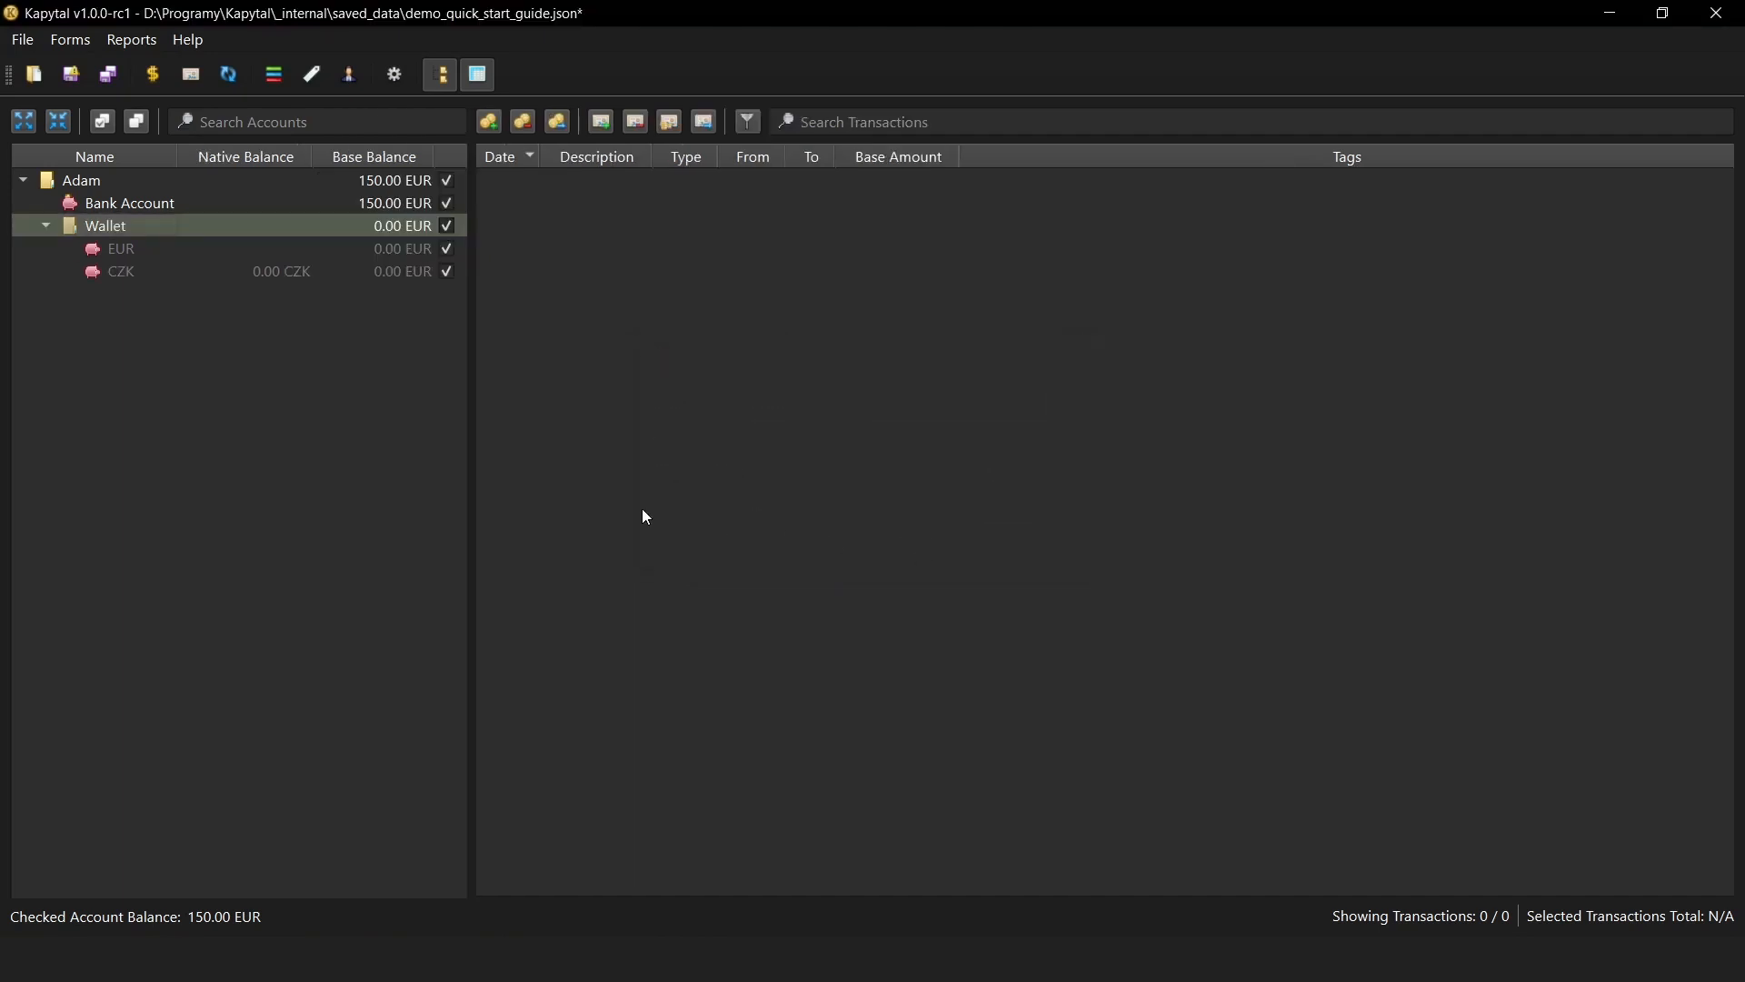
Add a top-level account group with the second owner's name at position 2.
right_click(70, 371)
left_click(127, 375)
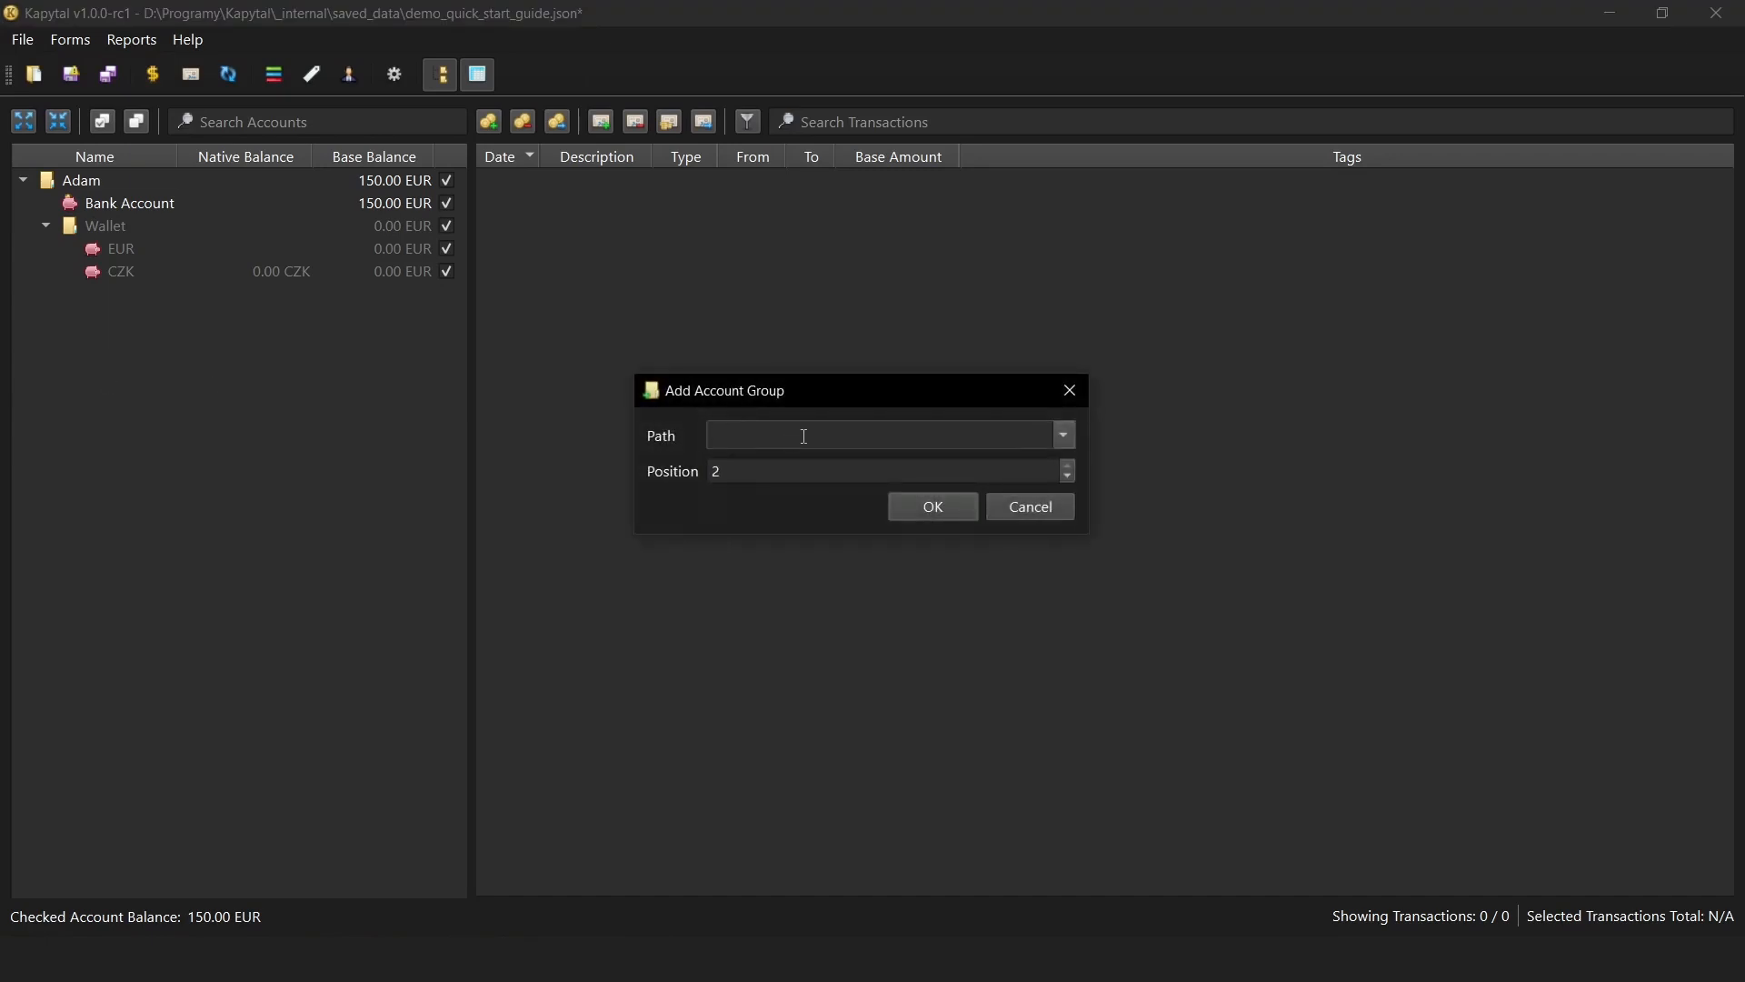
type("Eve")
left_click(920, 502)
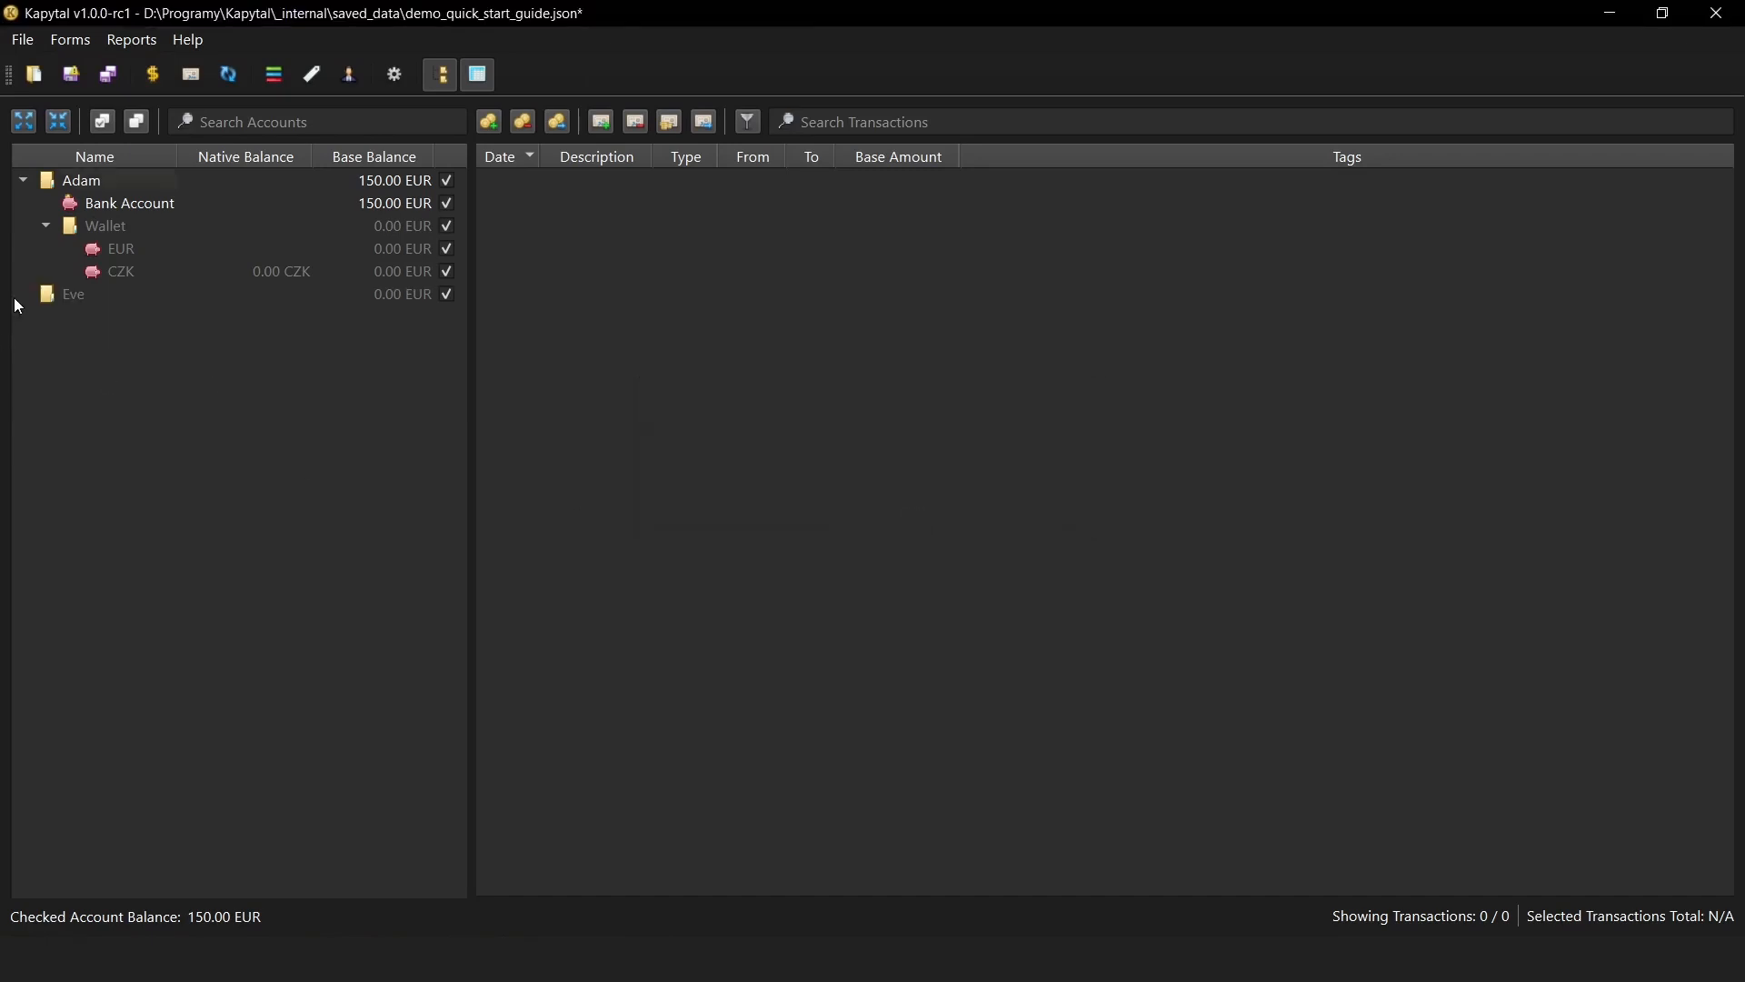
Add a cash account named Bank Account in the second owner's group, with EUR as currency and an initial balance of 200.
right_click(82, 298)
left_click(168, 340)
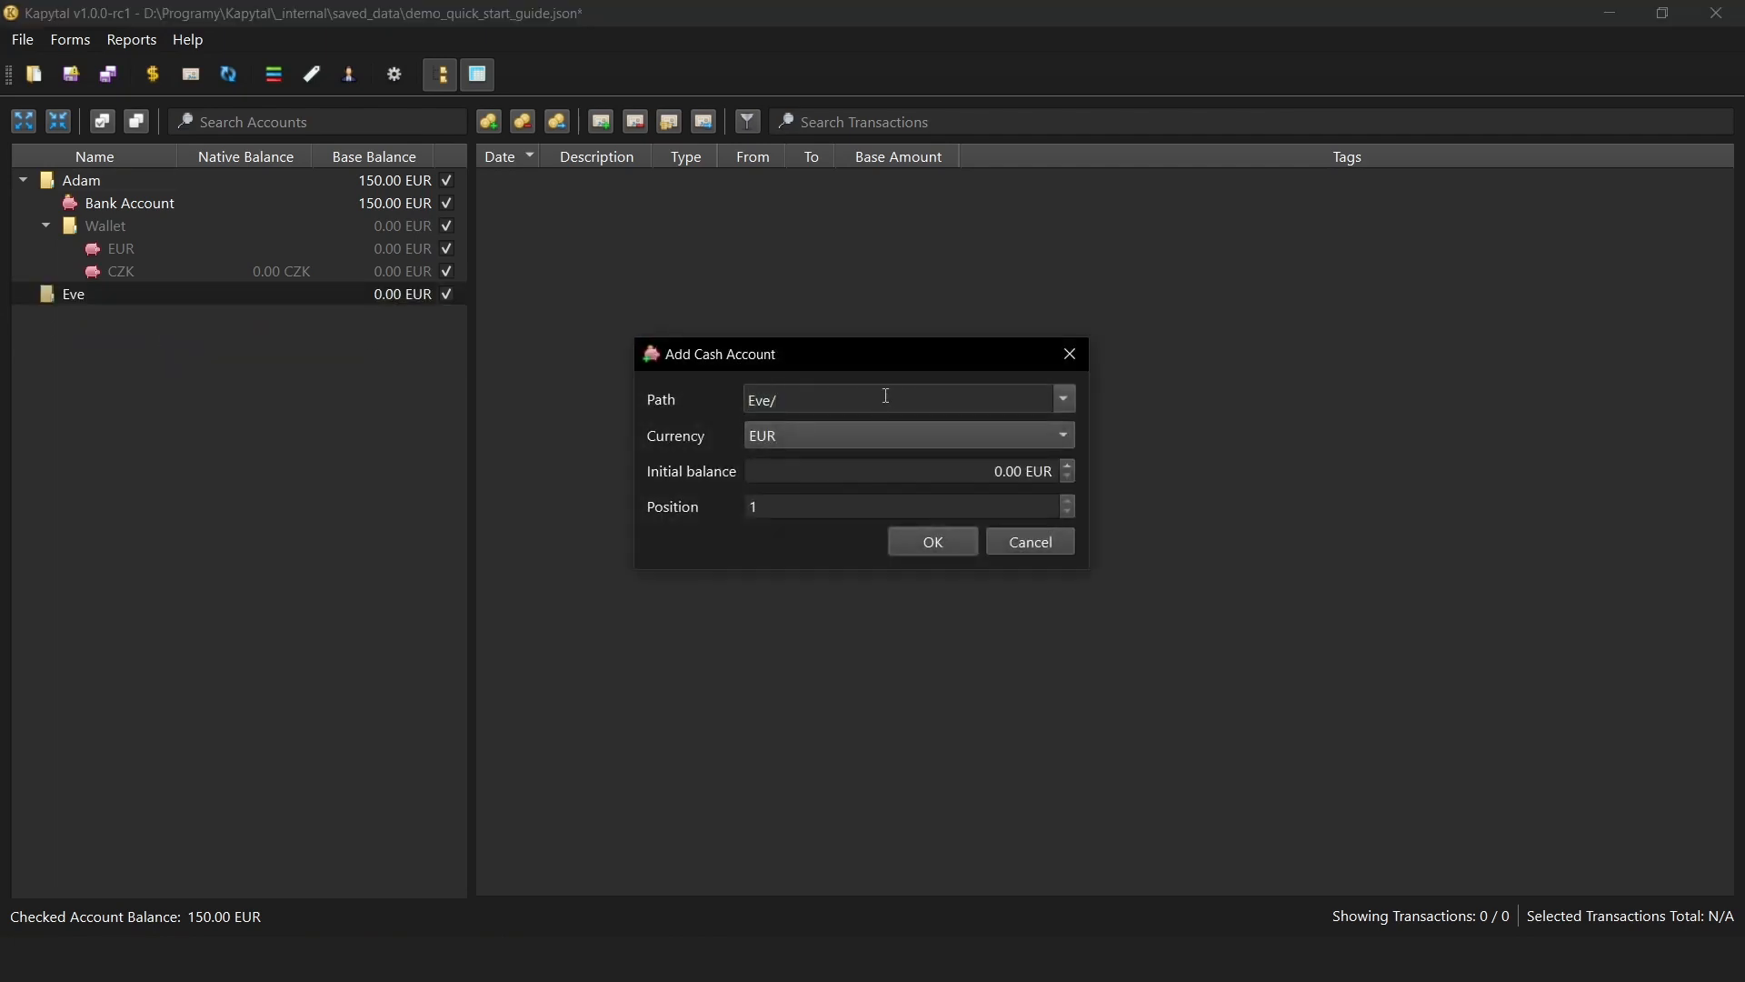
type("Bank Account")
left_click(972, 472)
type("200")
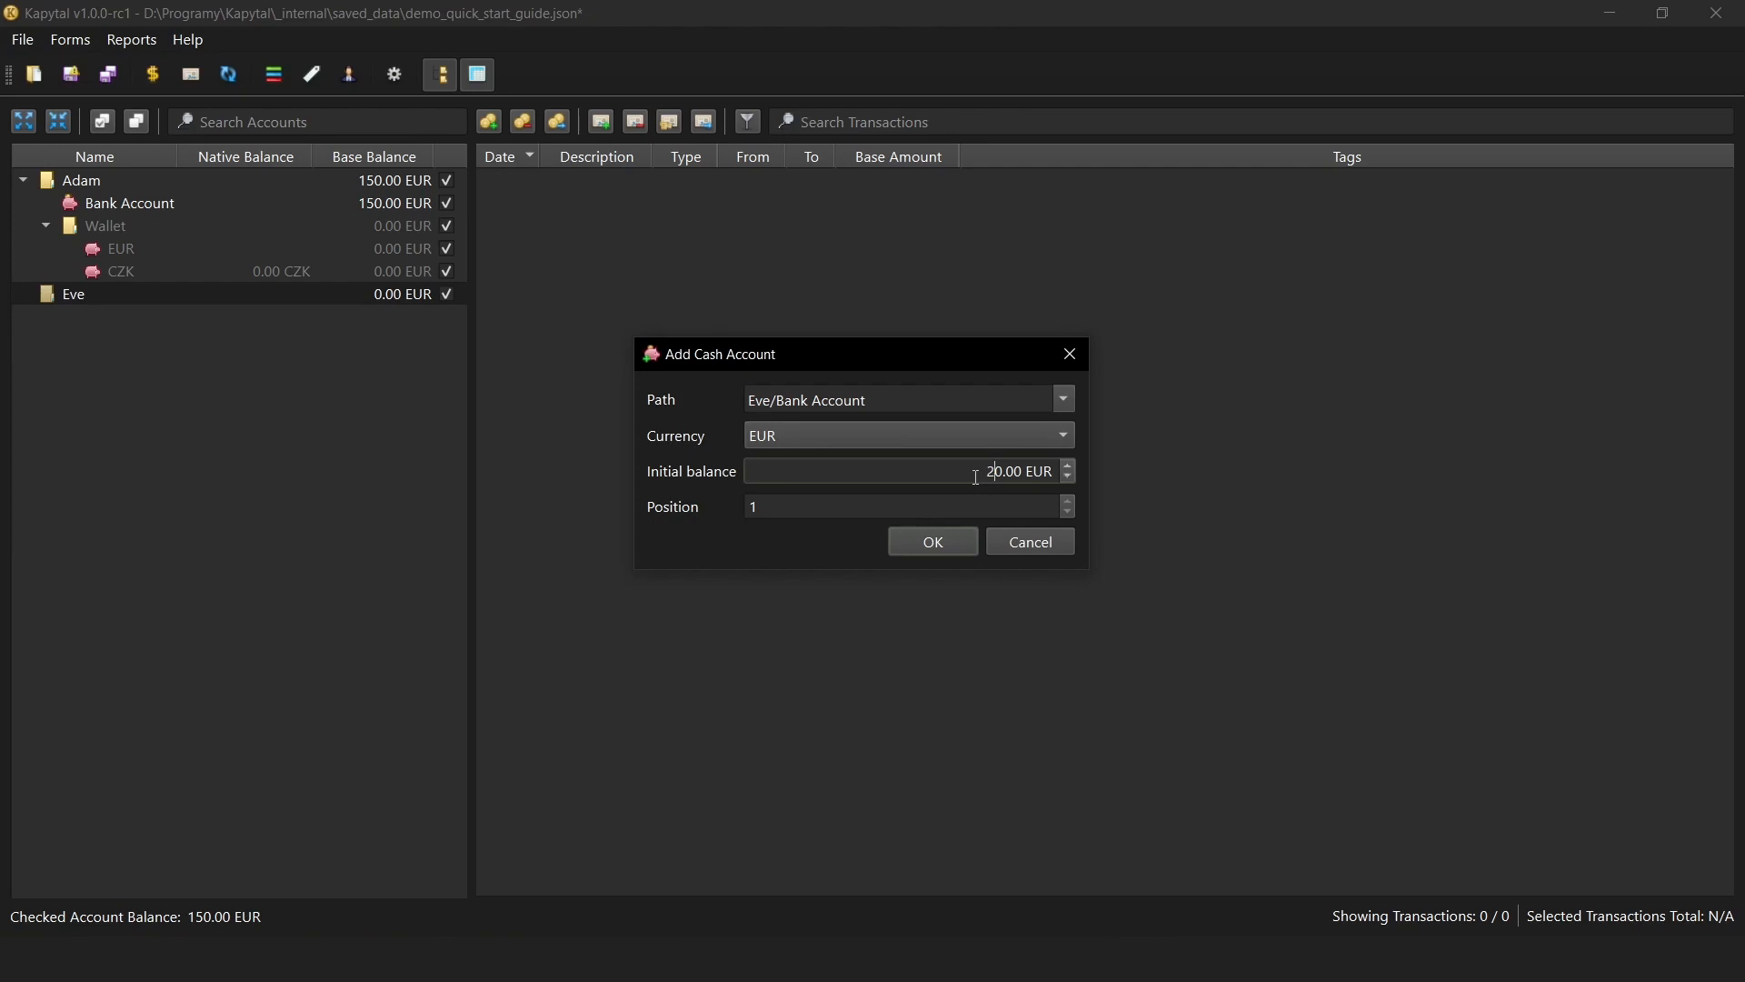
left_click(939, 544)
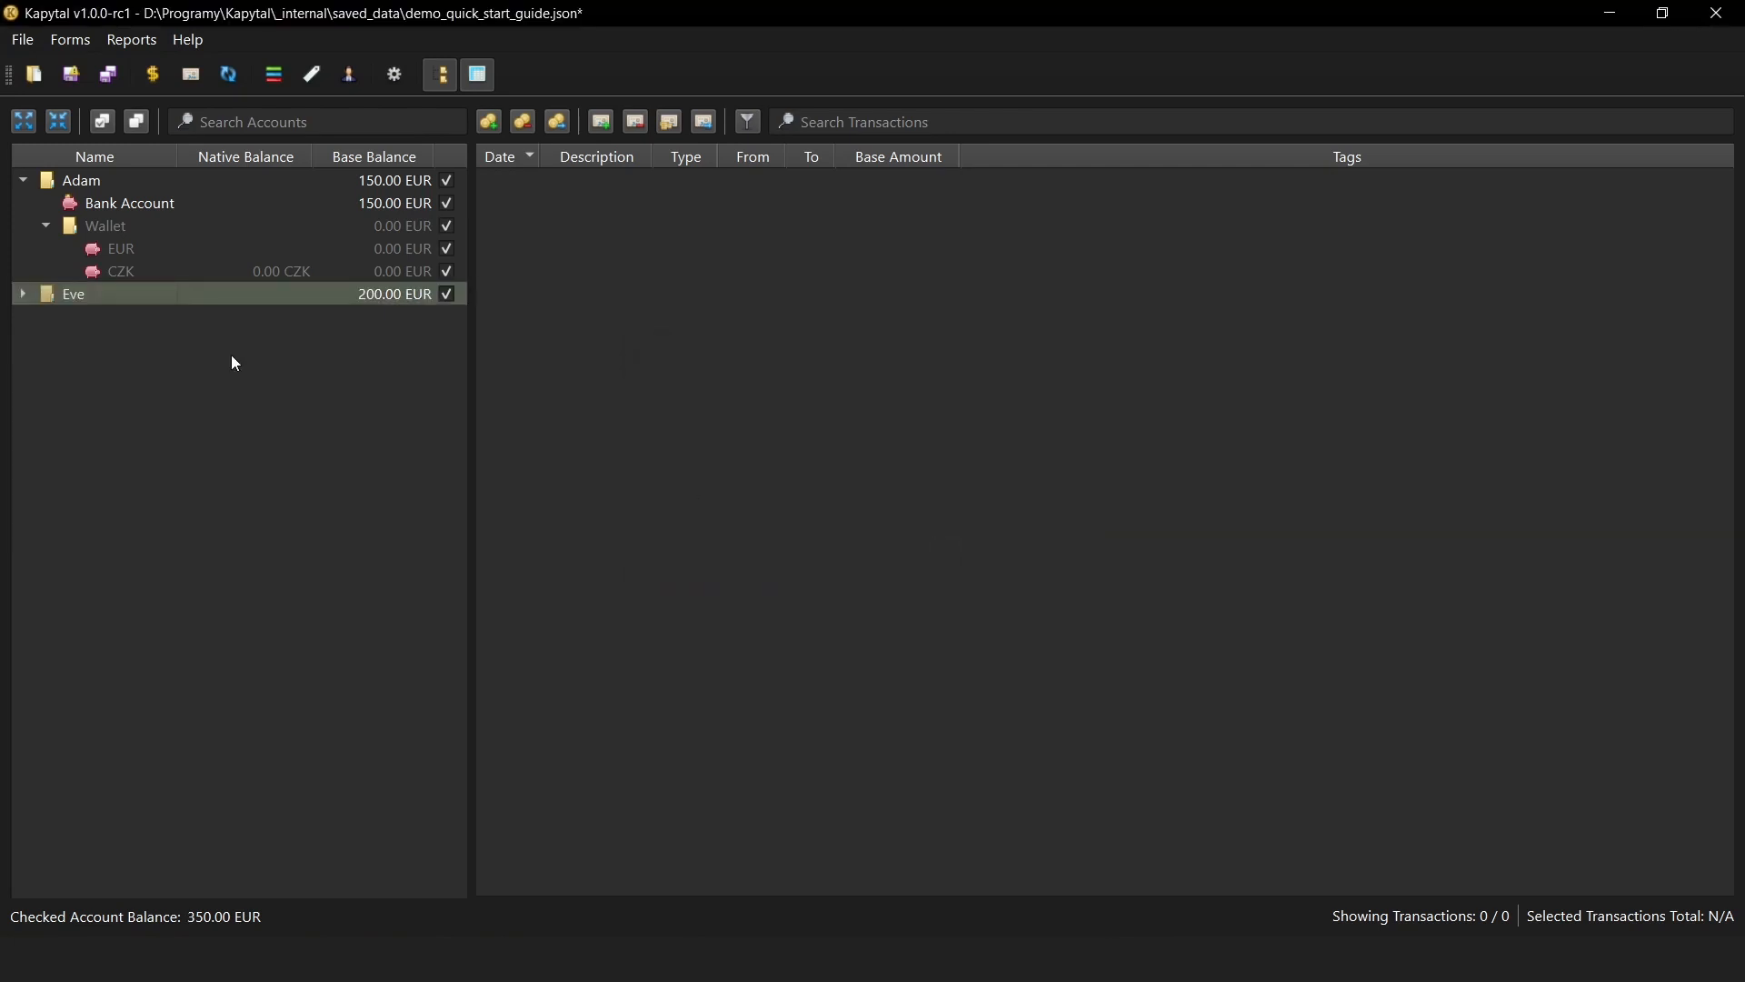
Expand the second owner's group and add a top-level account group named Shared at position 3.
left_click(23, 292)
right_click(127, 384)
left_click(189, 400)
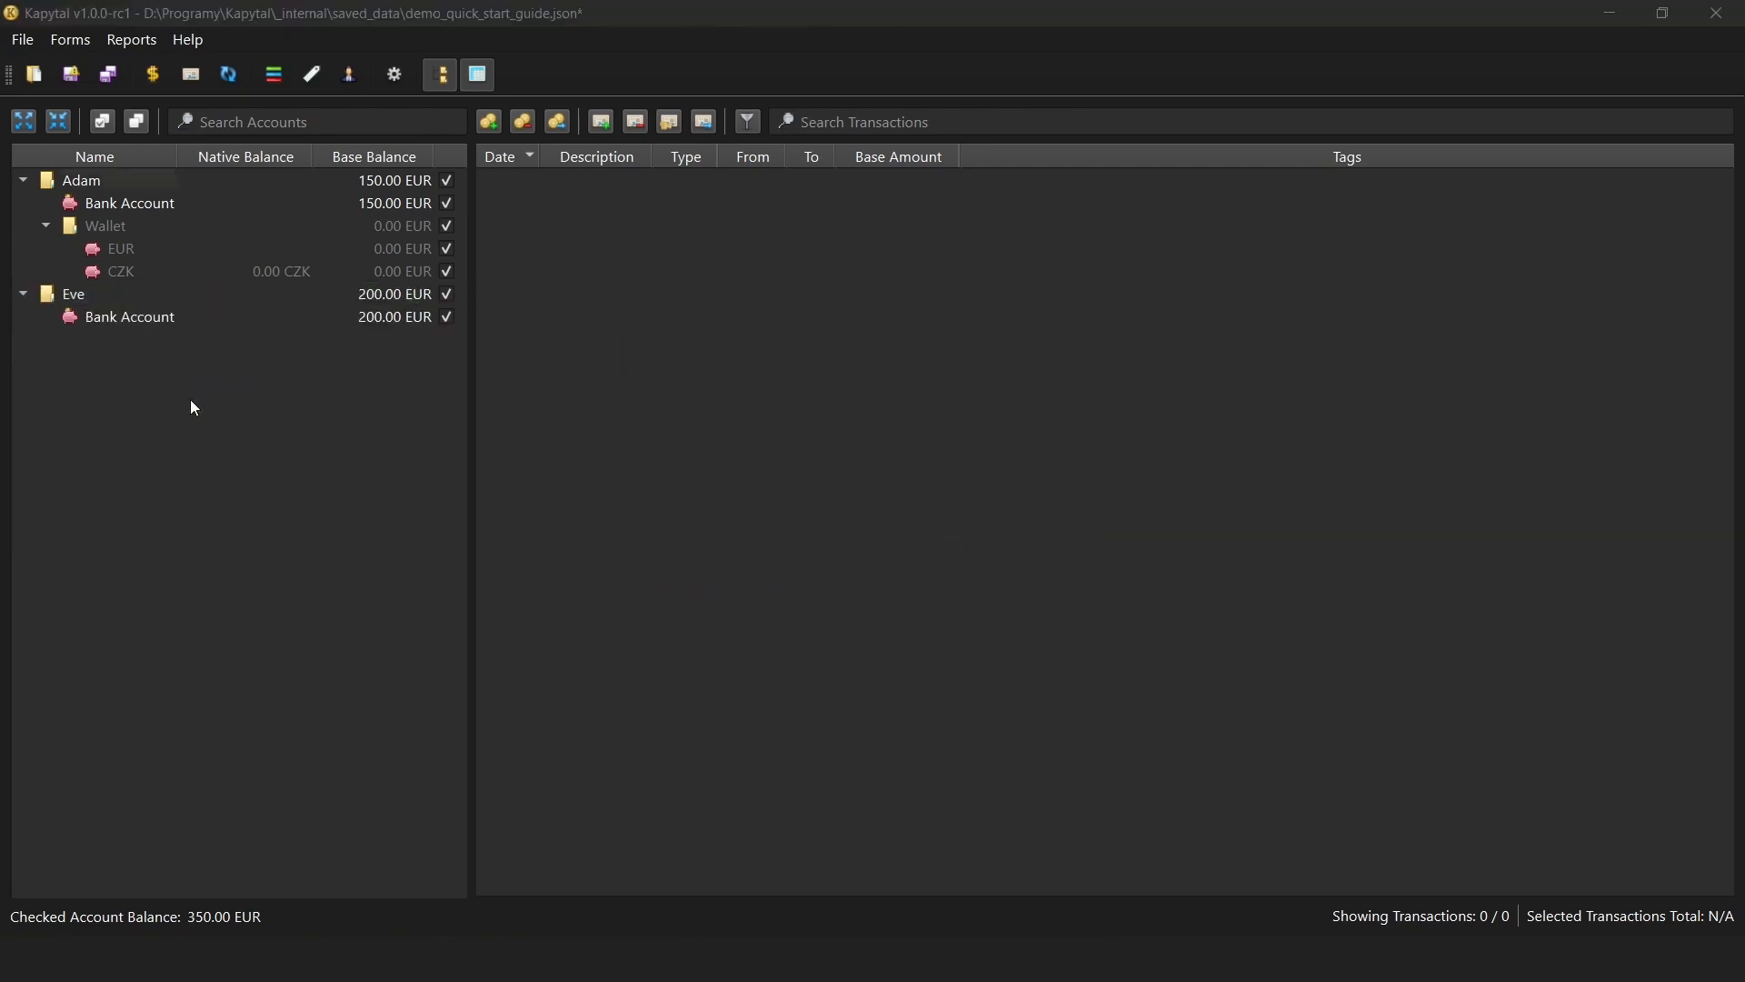
type("A")
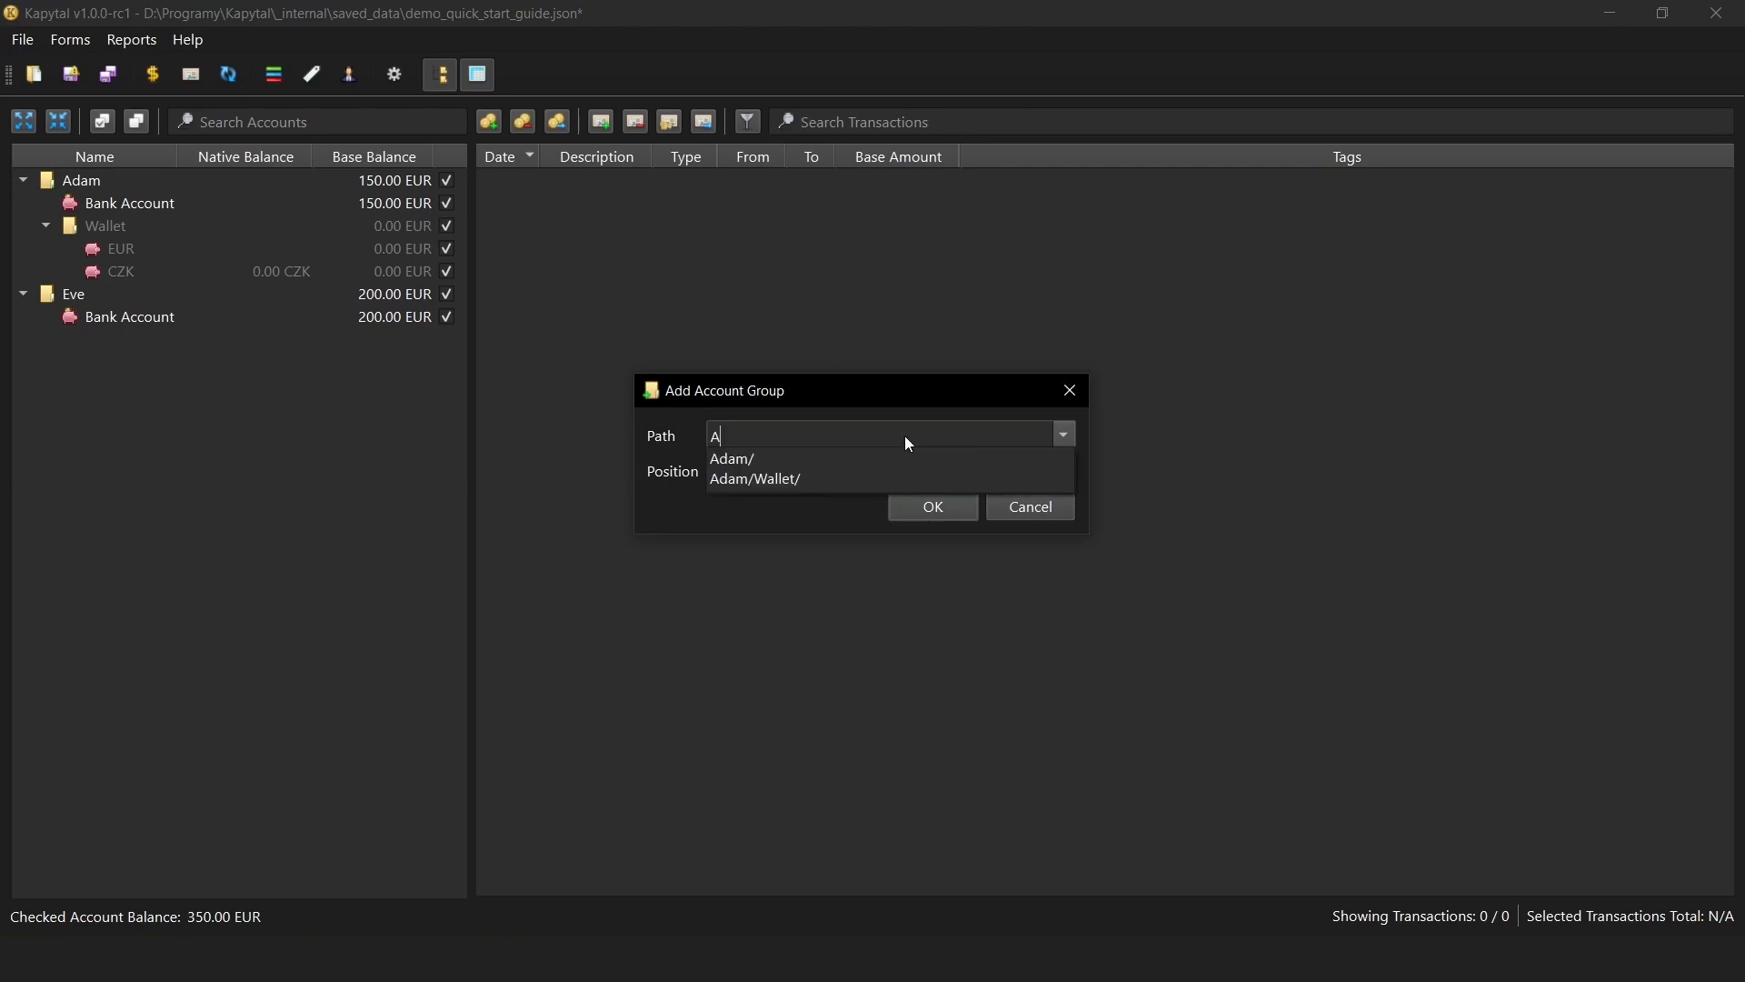
key("BackSpace")
type("Shared")
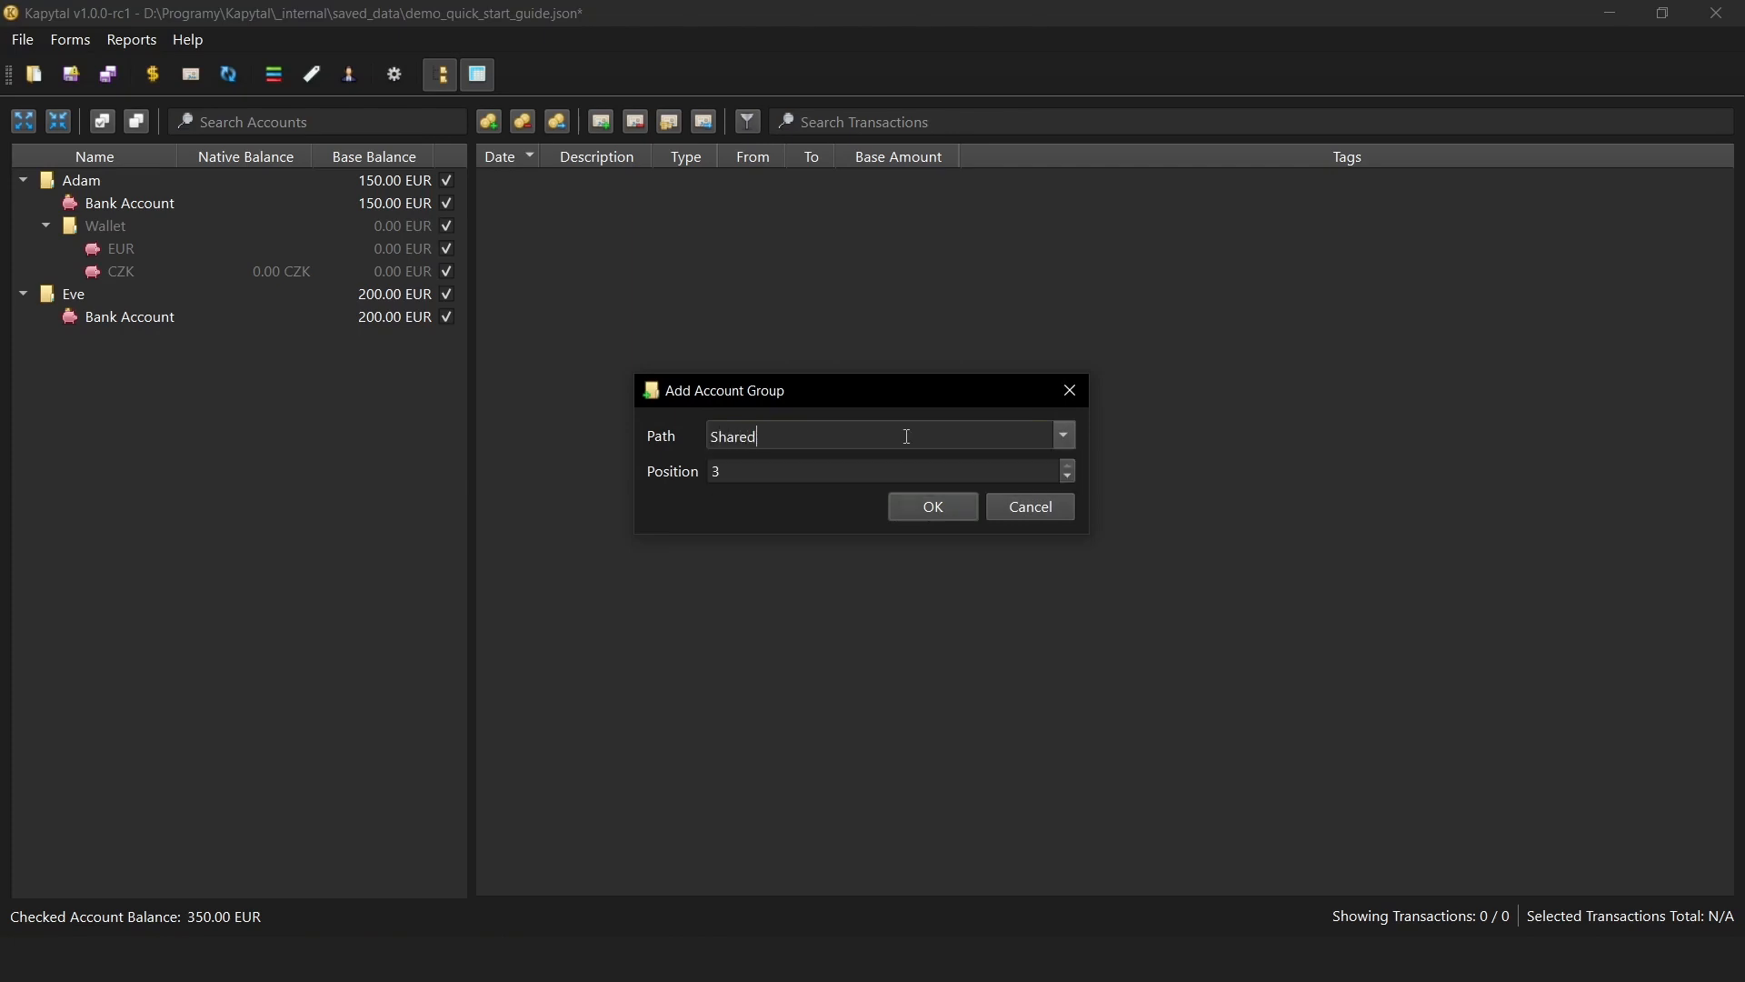
left_click(936, 510)
Add a cash account named Savings Account in the Shared group with an initial balance of 1,250 EUR, and expand the group.
right_click(137, 341)
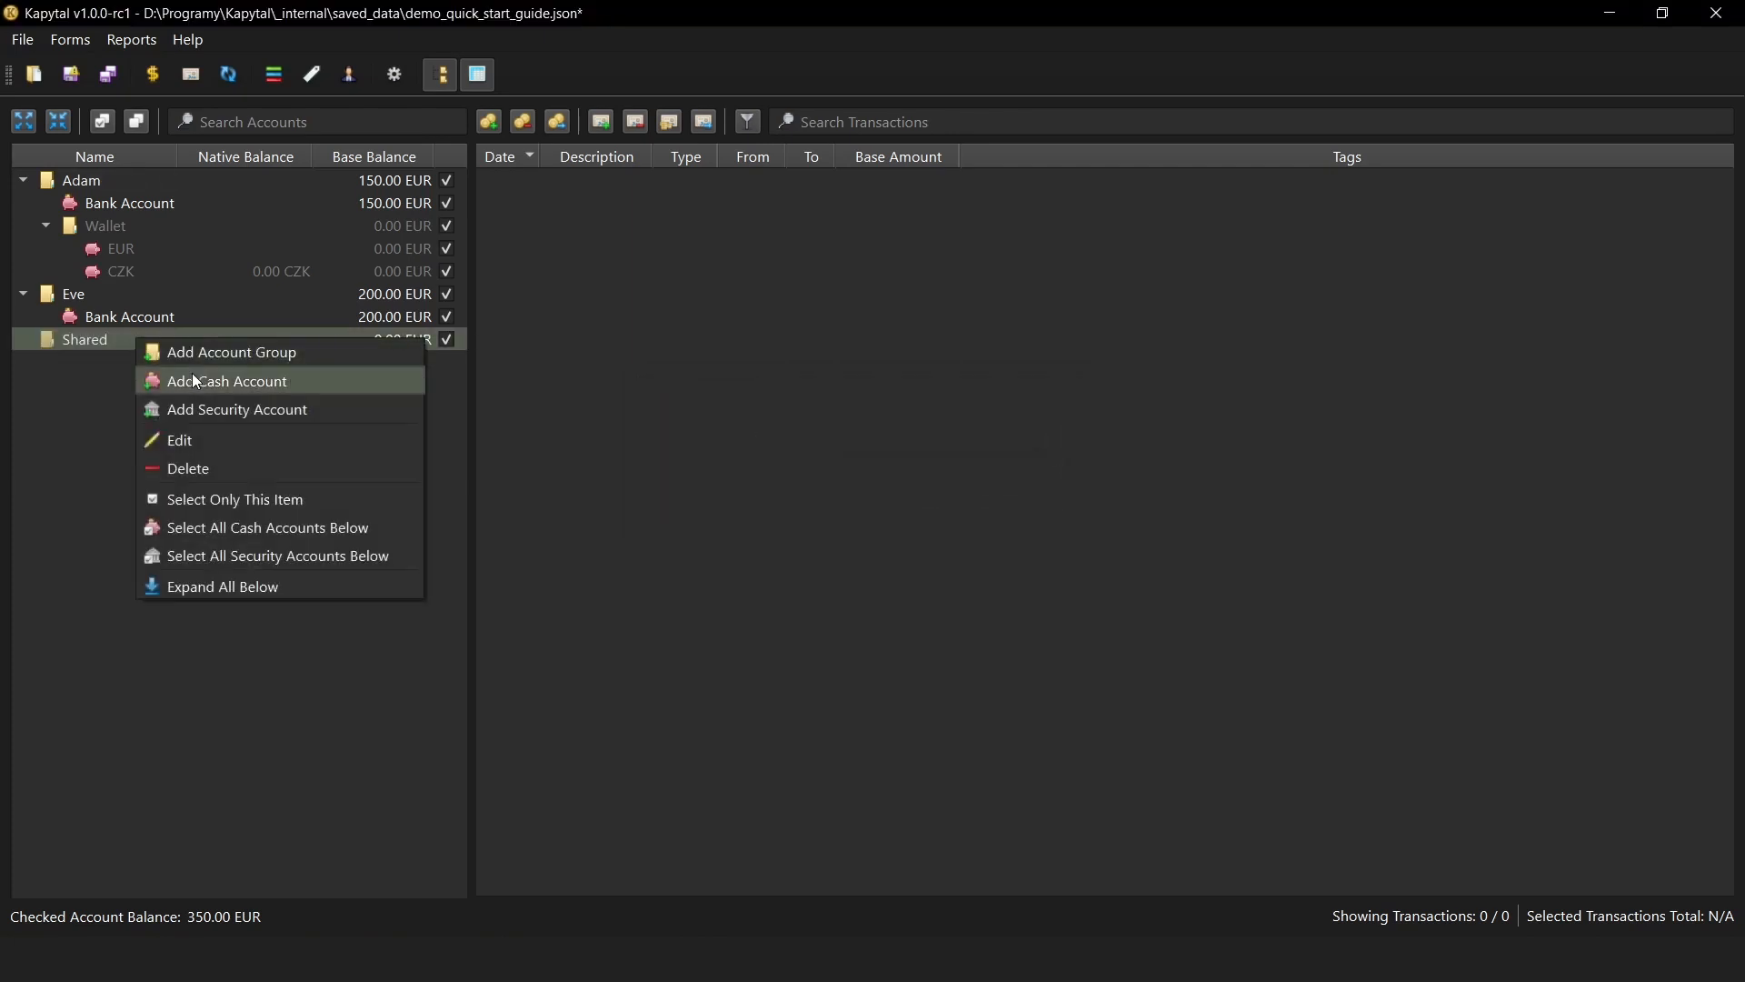
left_click(193, 376)
left_click(900, 388)
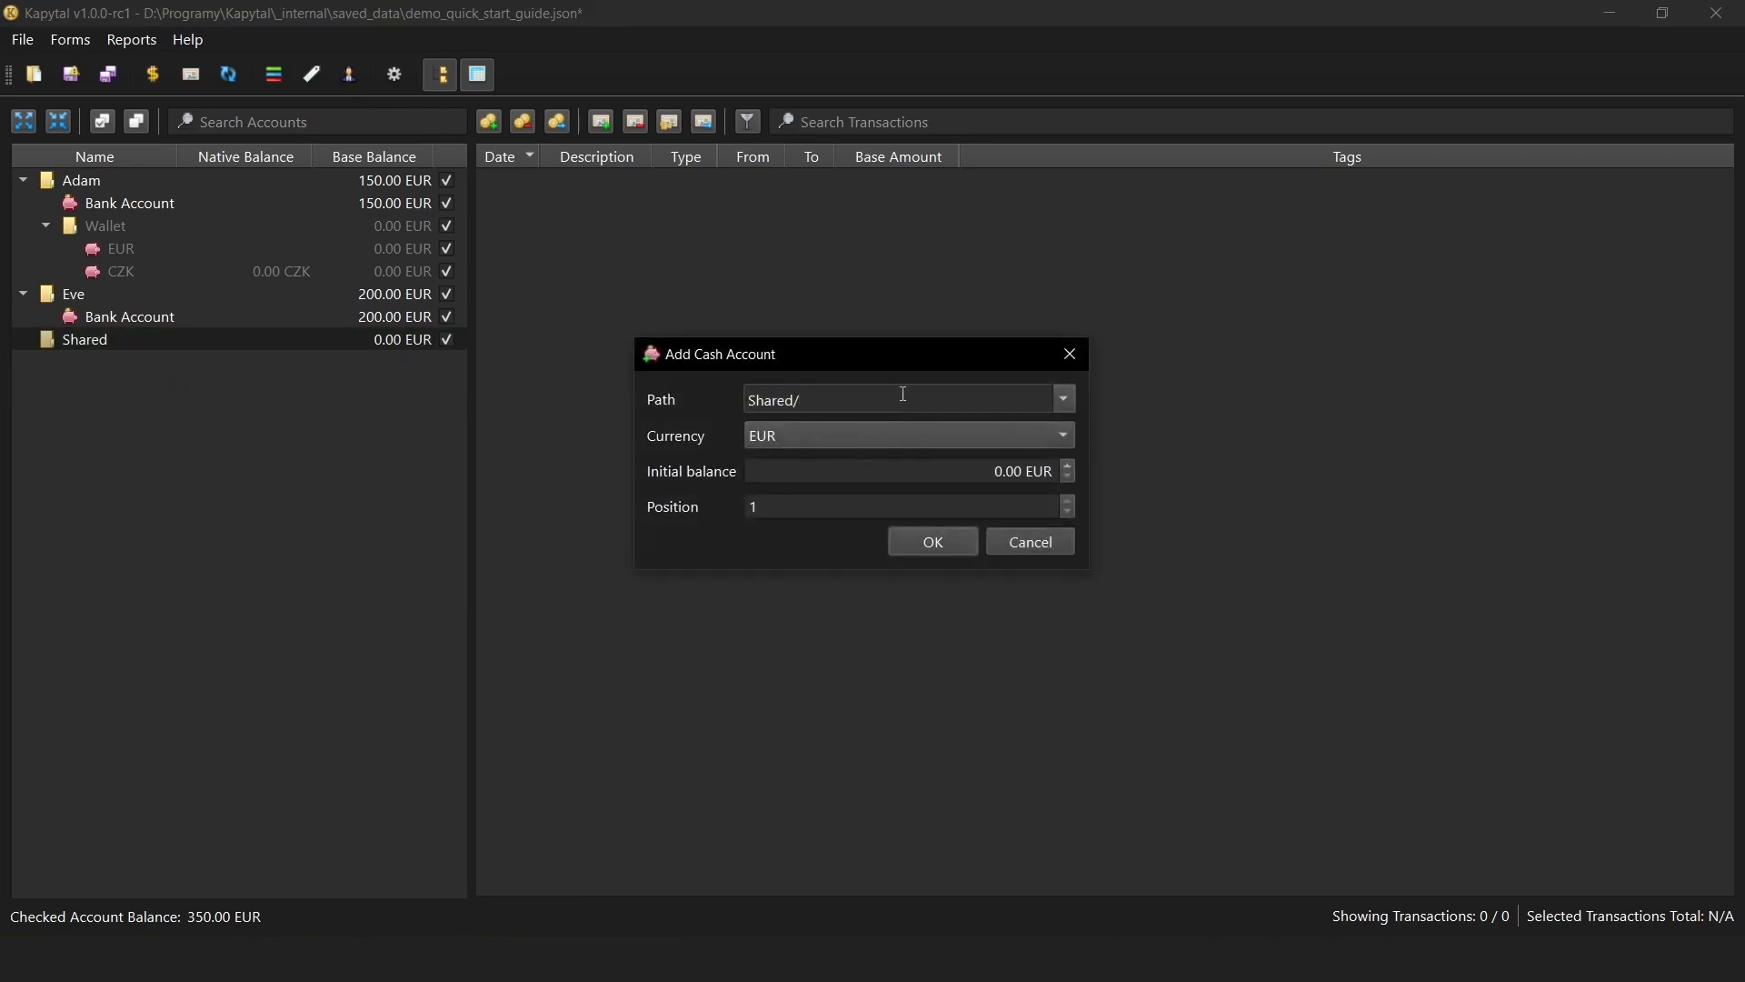
type("Savings Account")
left_click(972, 467)
type("125")
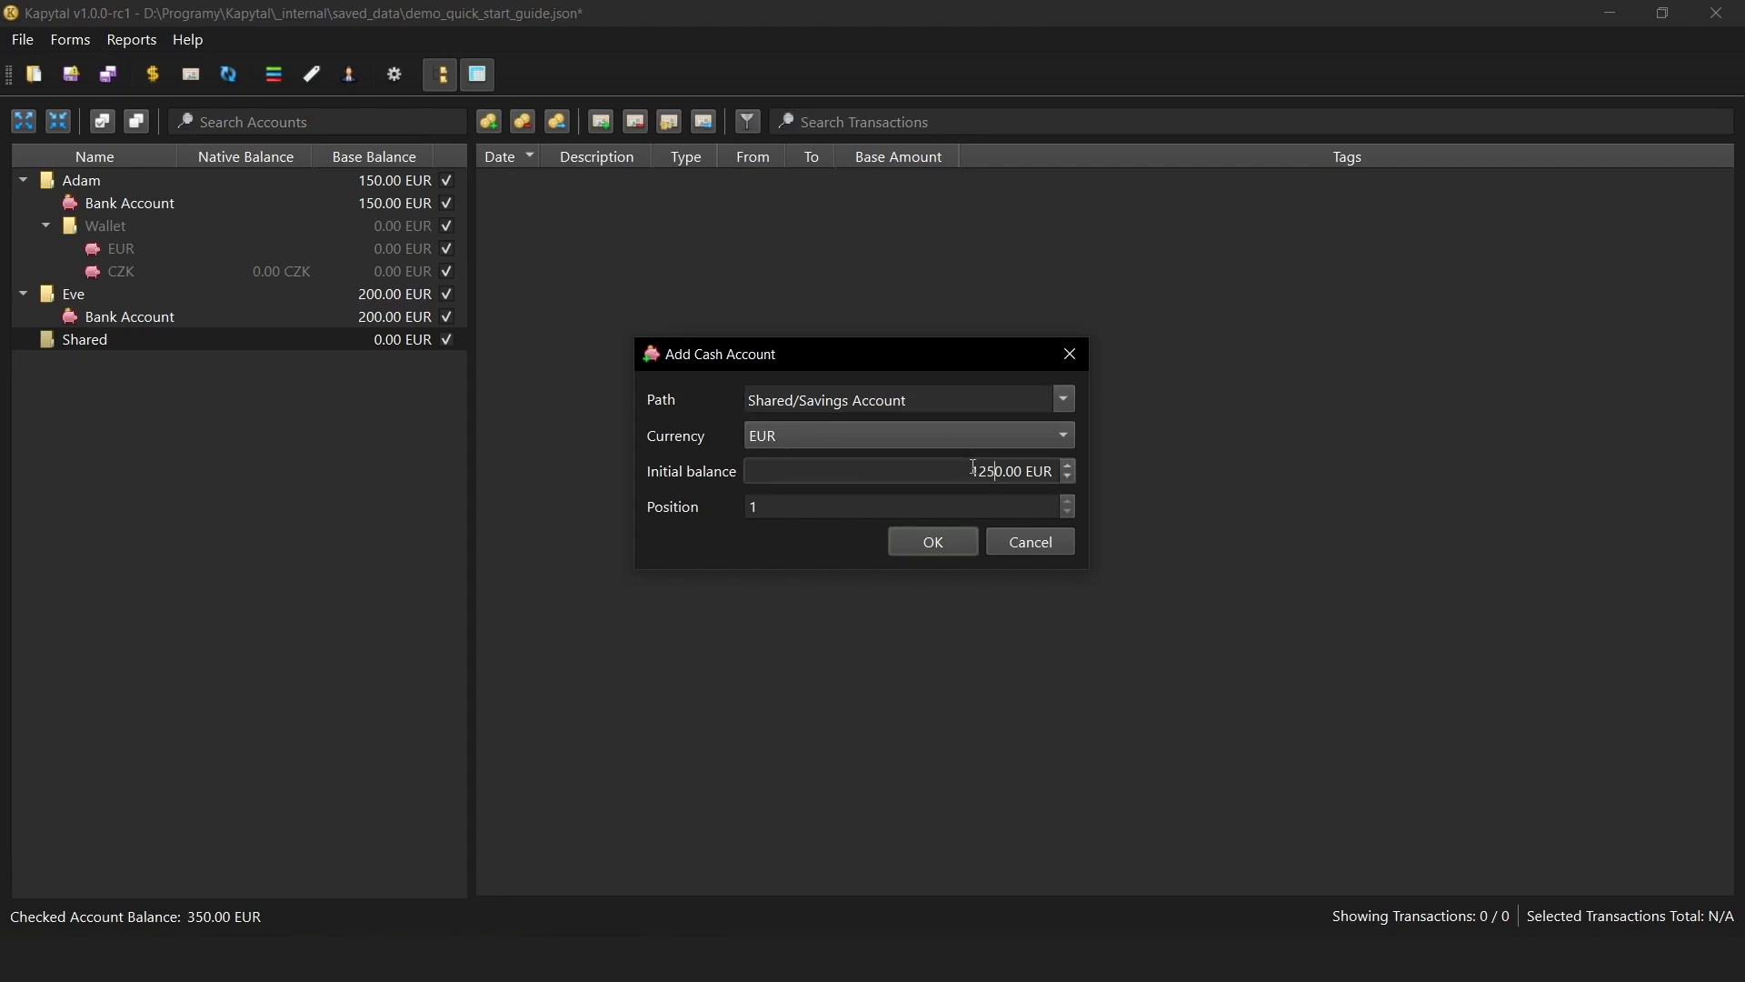
left_click(923, 541)
left_click(23, 341)
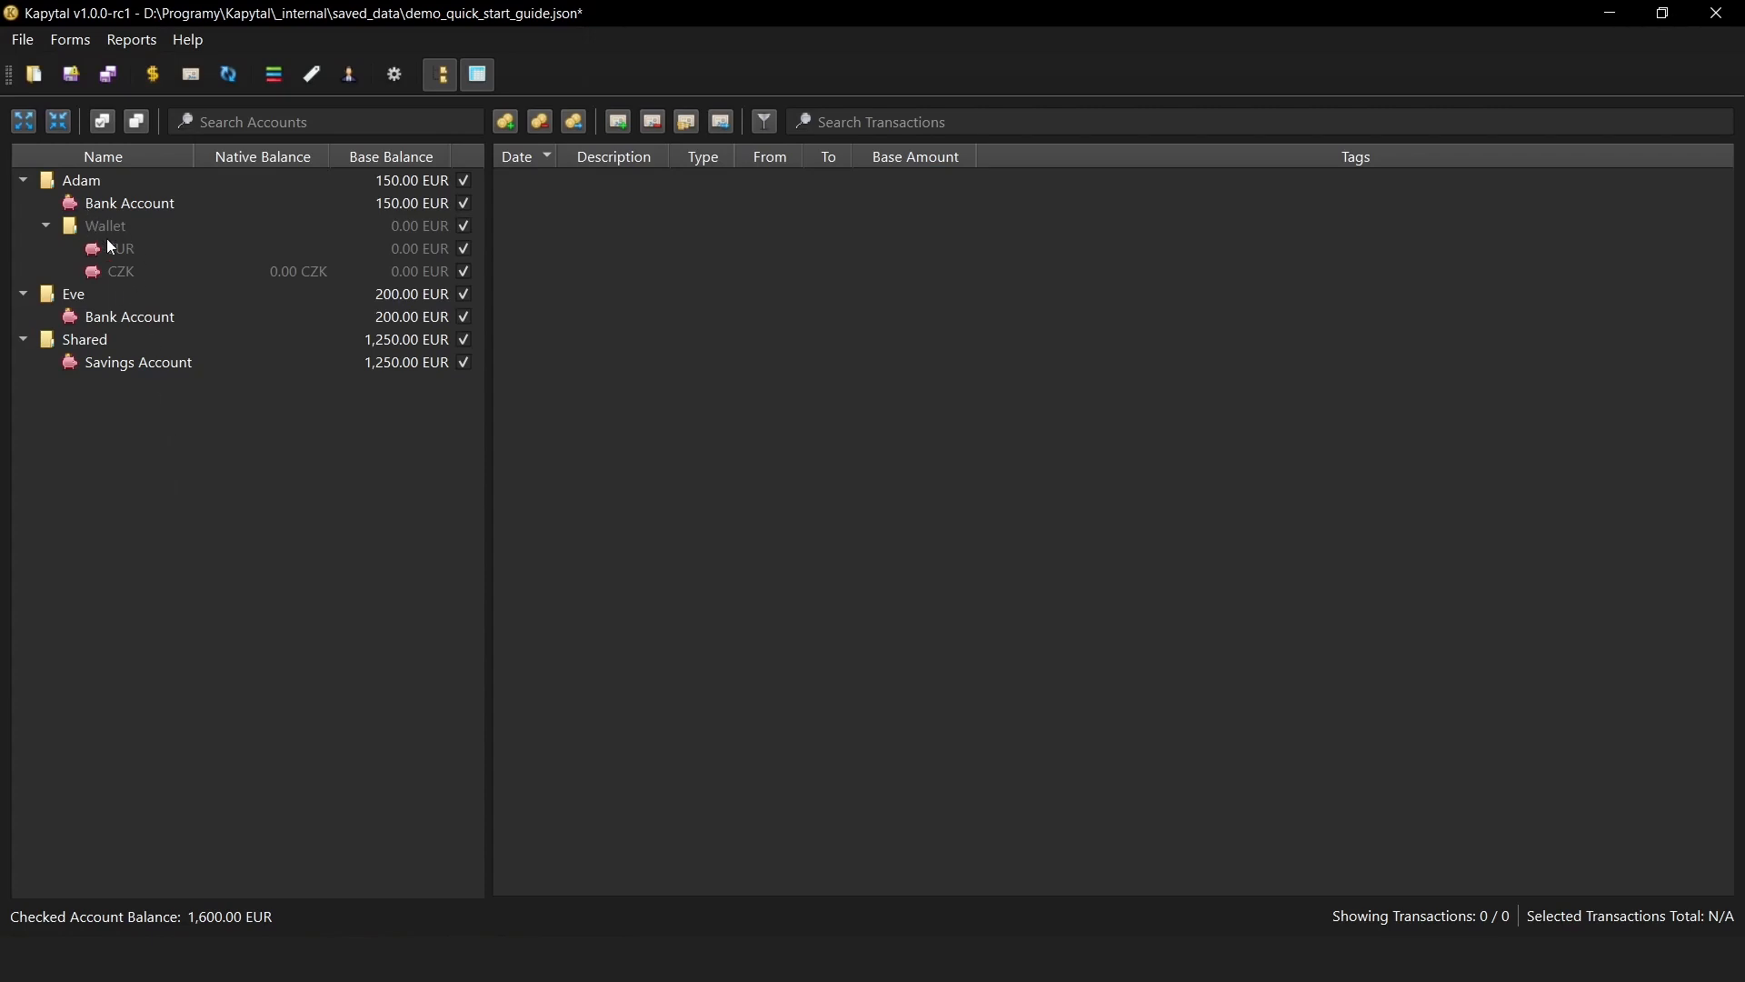
Set the initial balance of the CZK account in the Wallet group to 1,500 CZK.
right_click(129, 271)
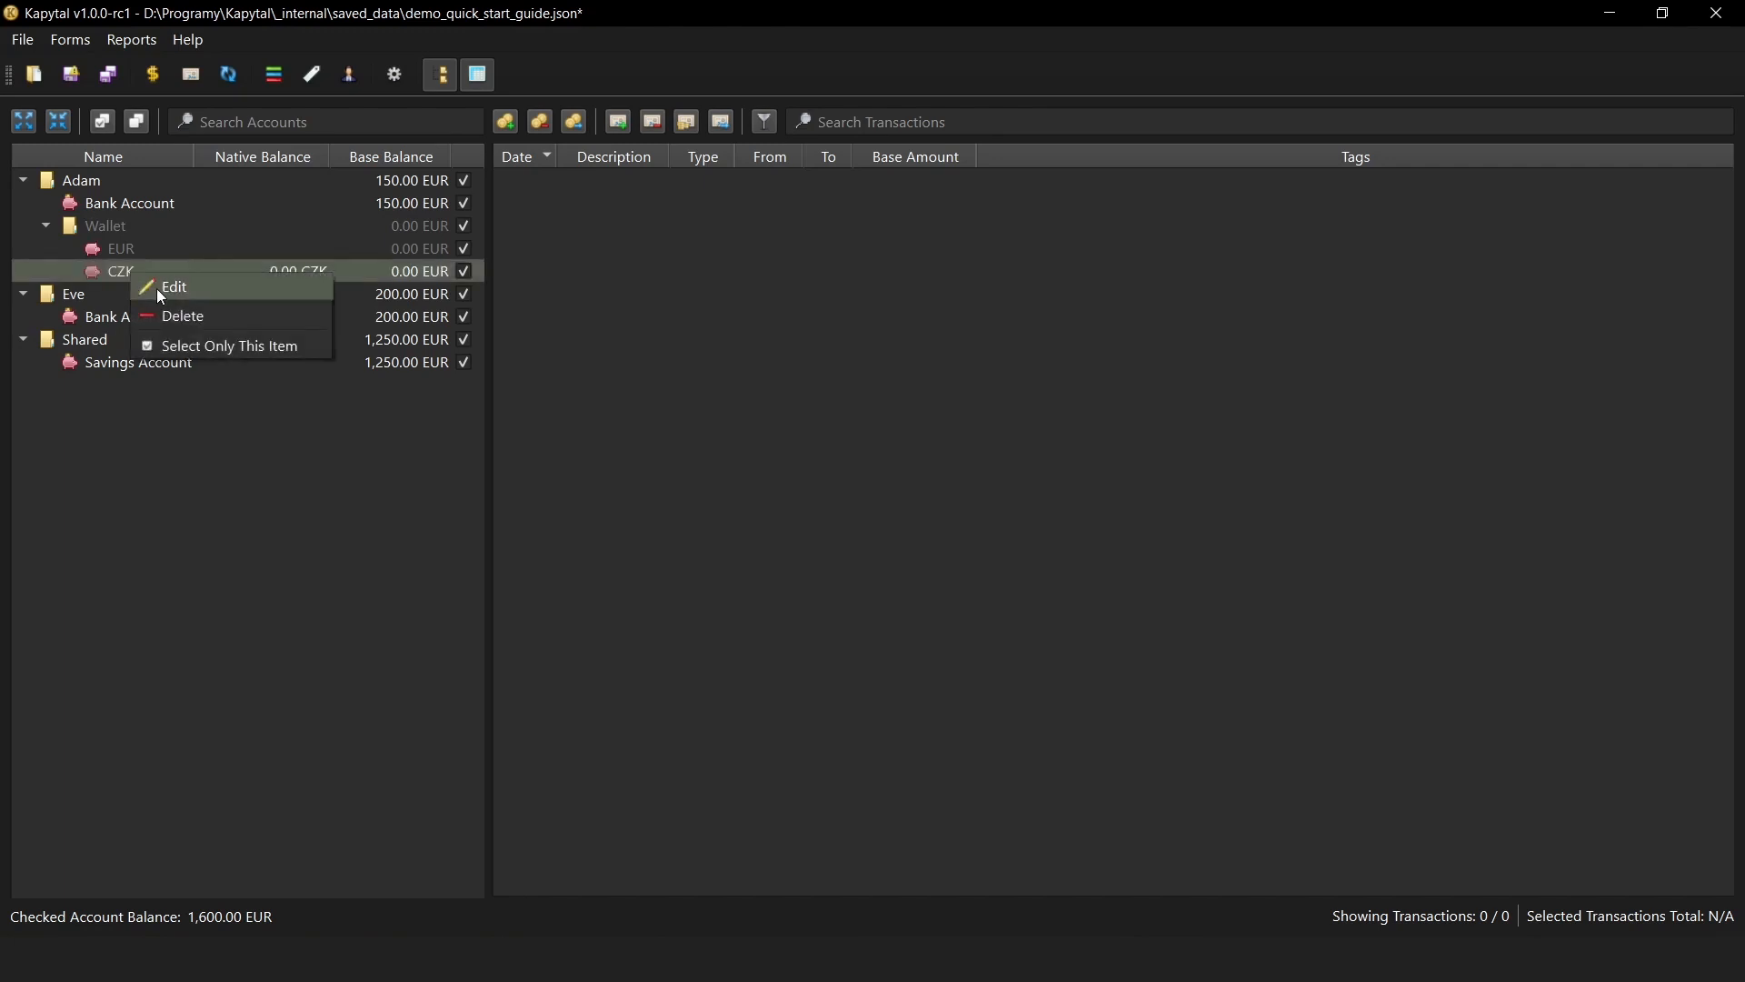
left_click(157, 287)
left_click(860, 467)
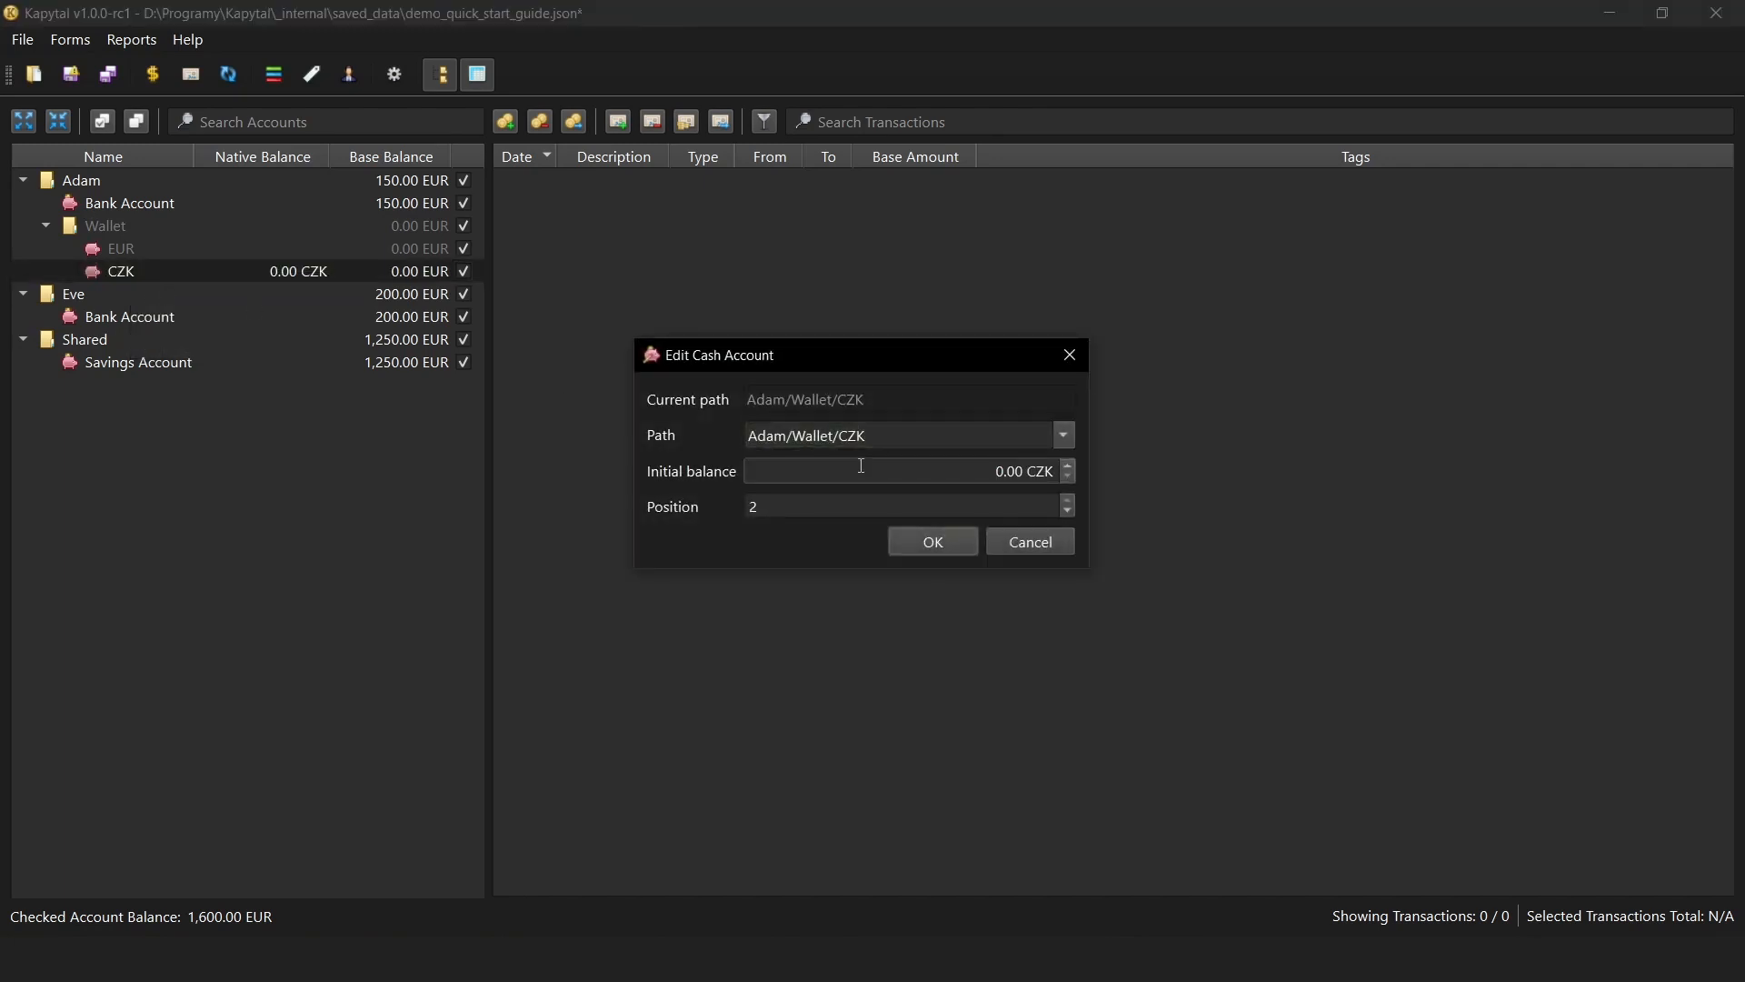
type("150")
left_click(936, 540)
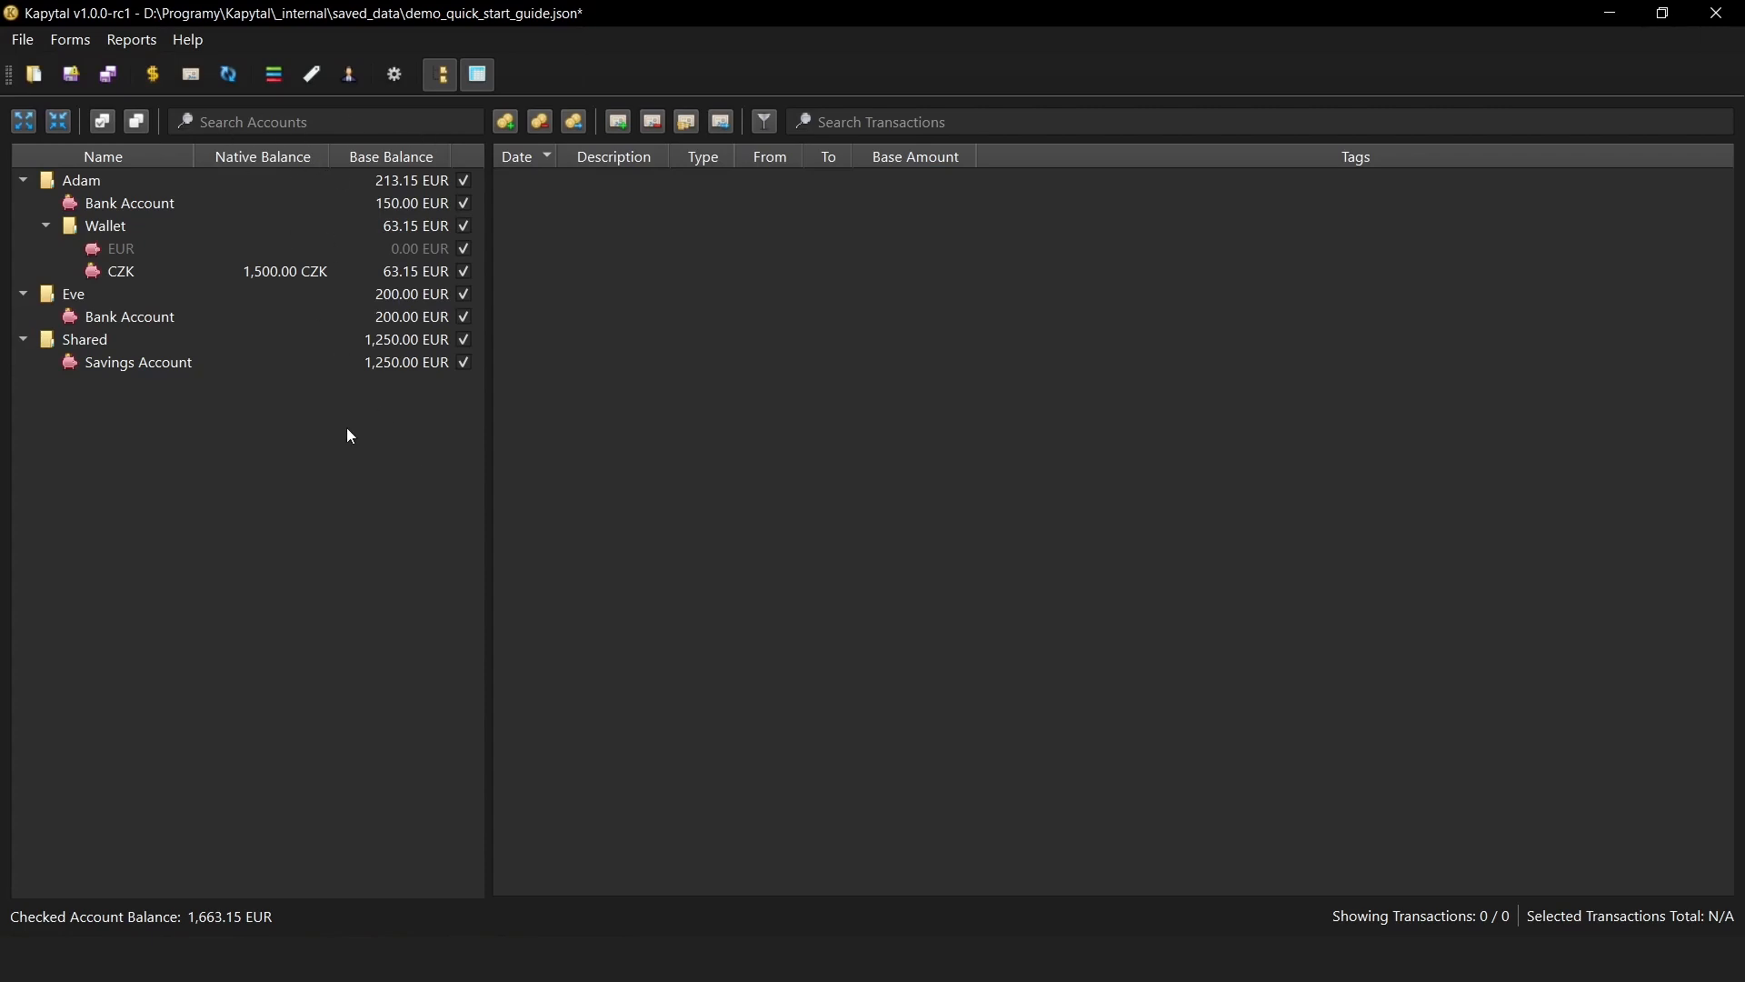
Open the currency settings and make CZK the base currency.
left_click(160, 83)
left_click(415, 303)
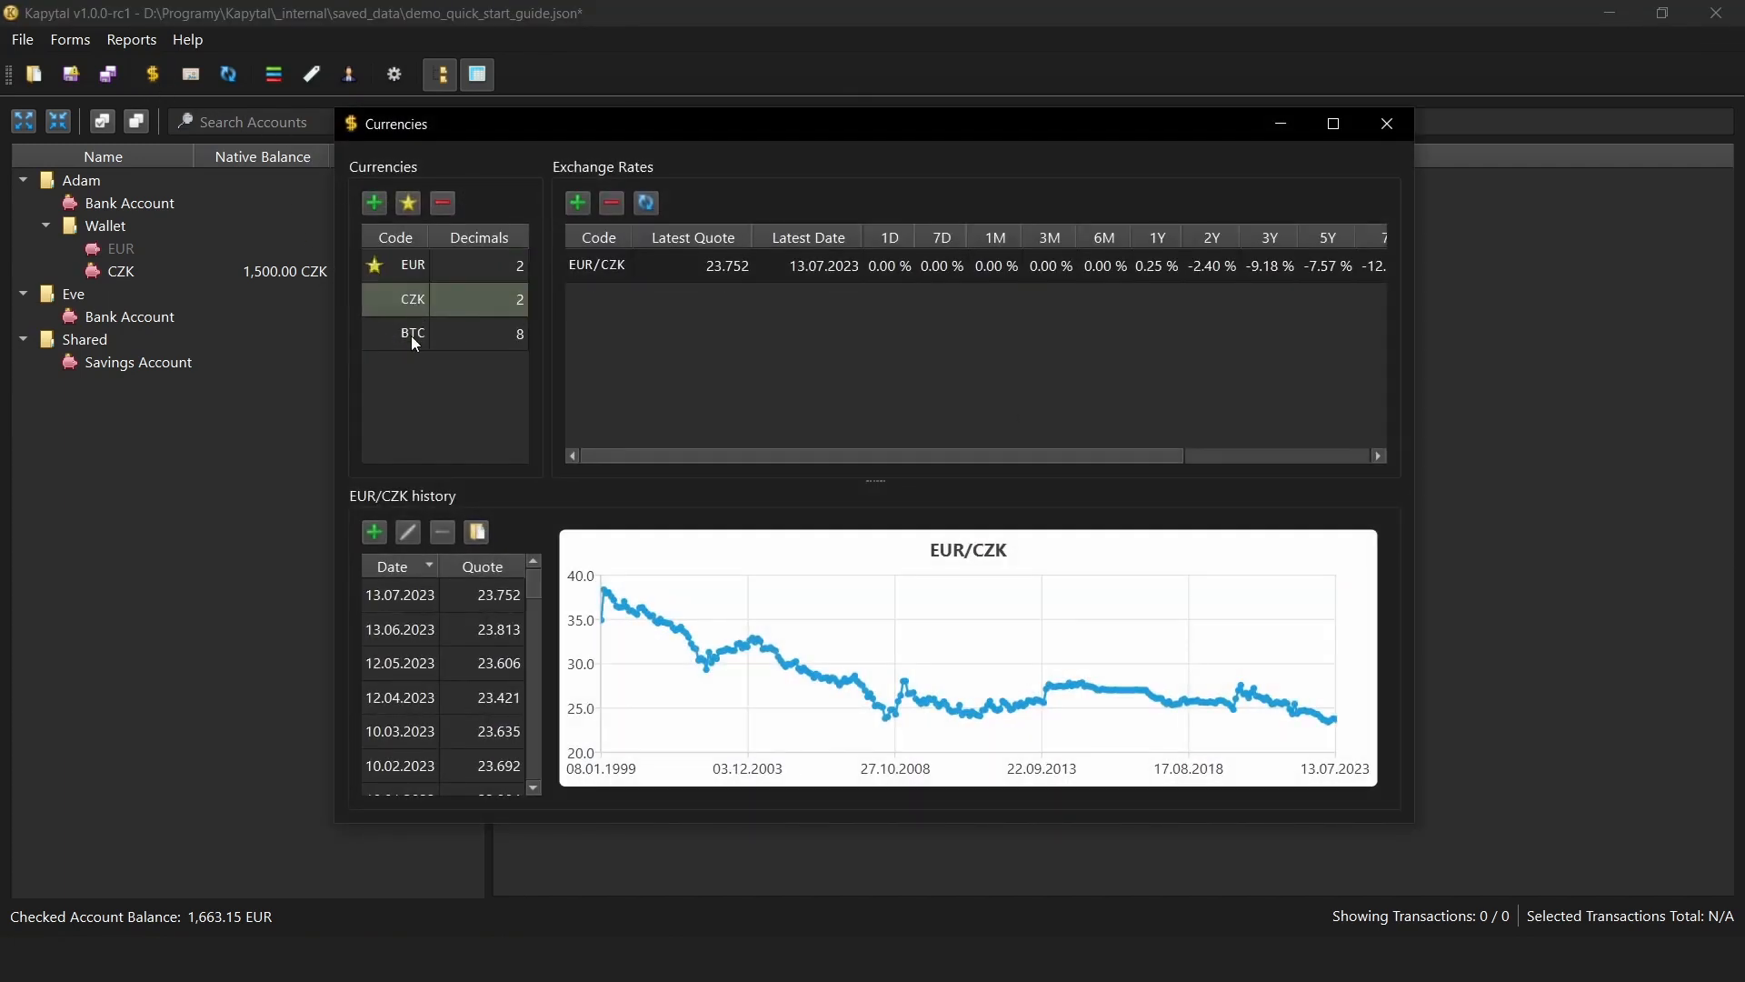
left_click(411, 333)
left_click(404, 302)
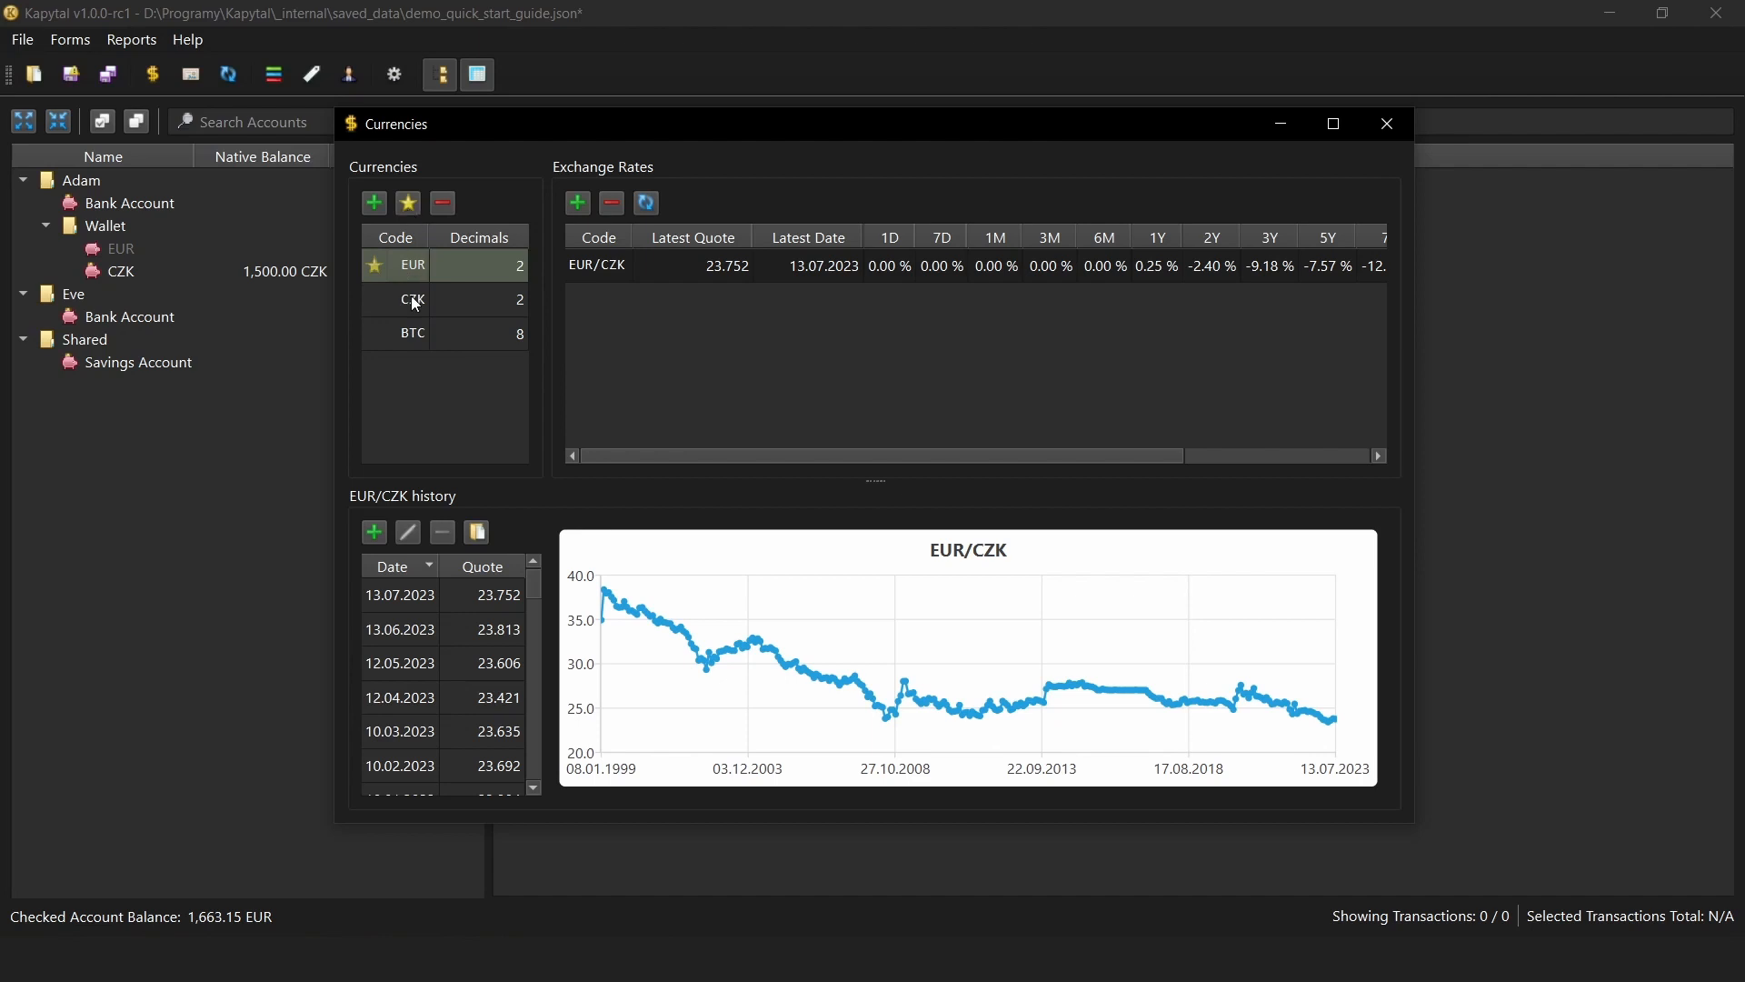
left_click(415, 304)
left_click(408, 203)
Make EUR the base currency again and close the currency settings.
left_click(419, 276)
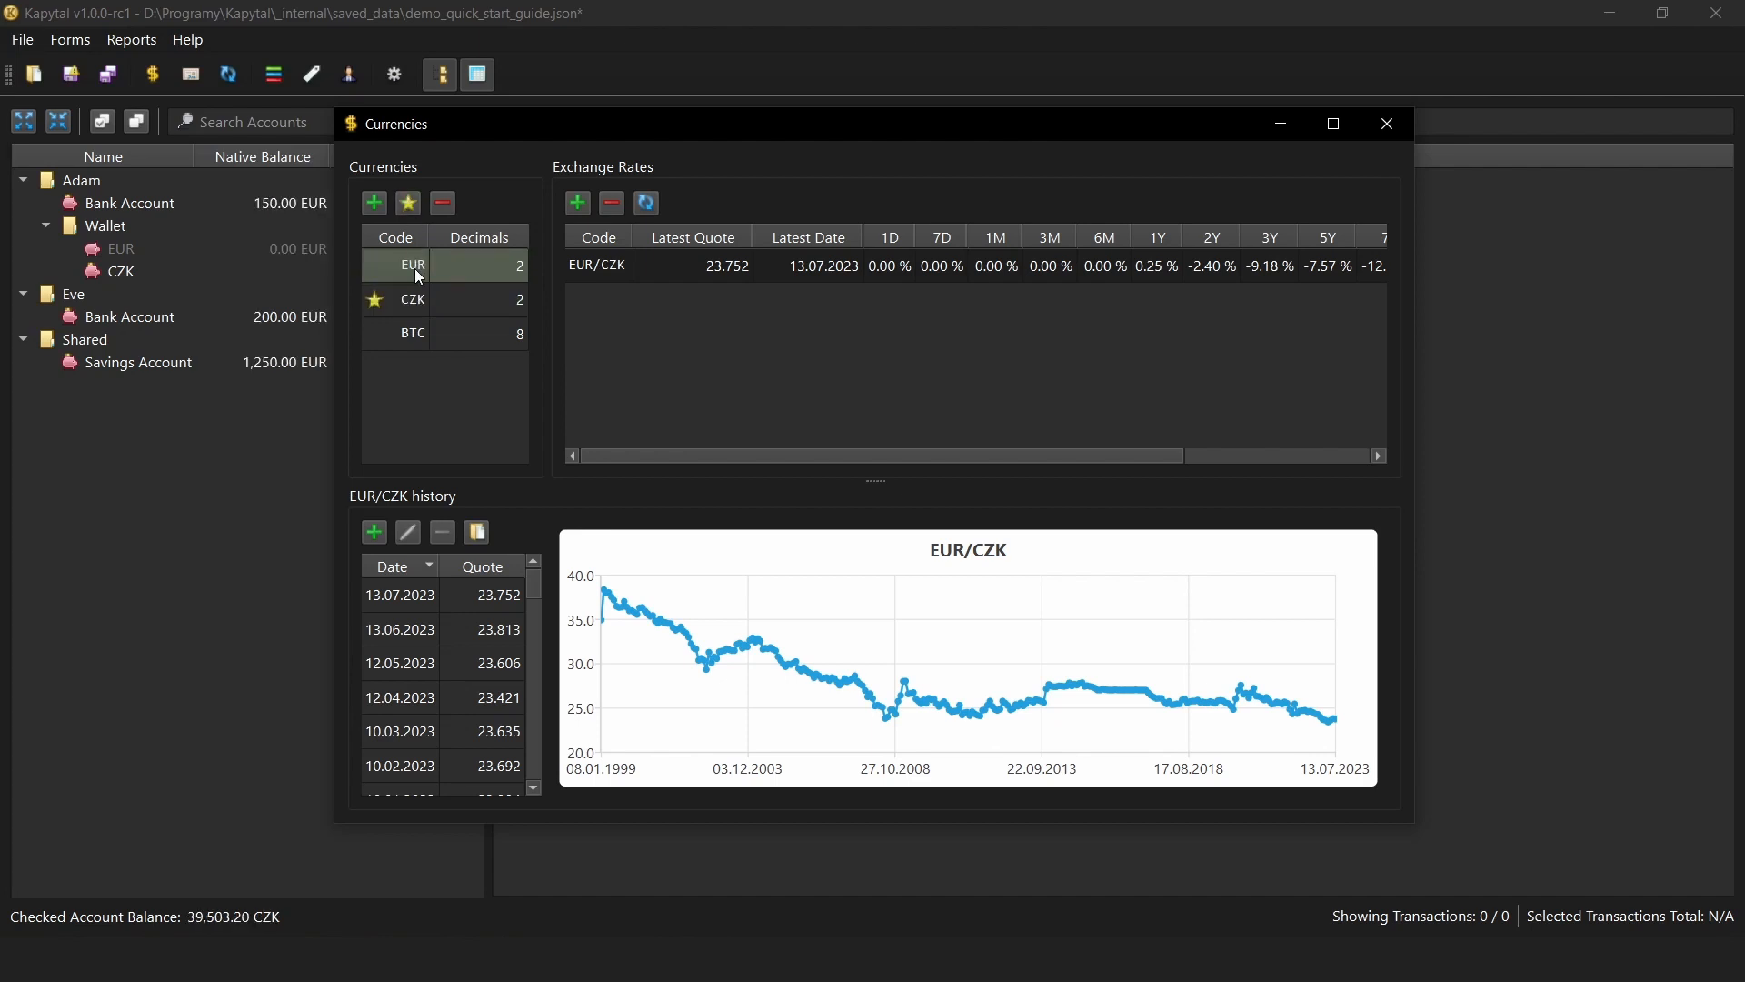
left_click(408, 203)
left_click(1402, 137)
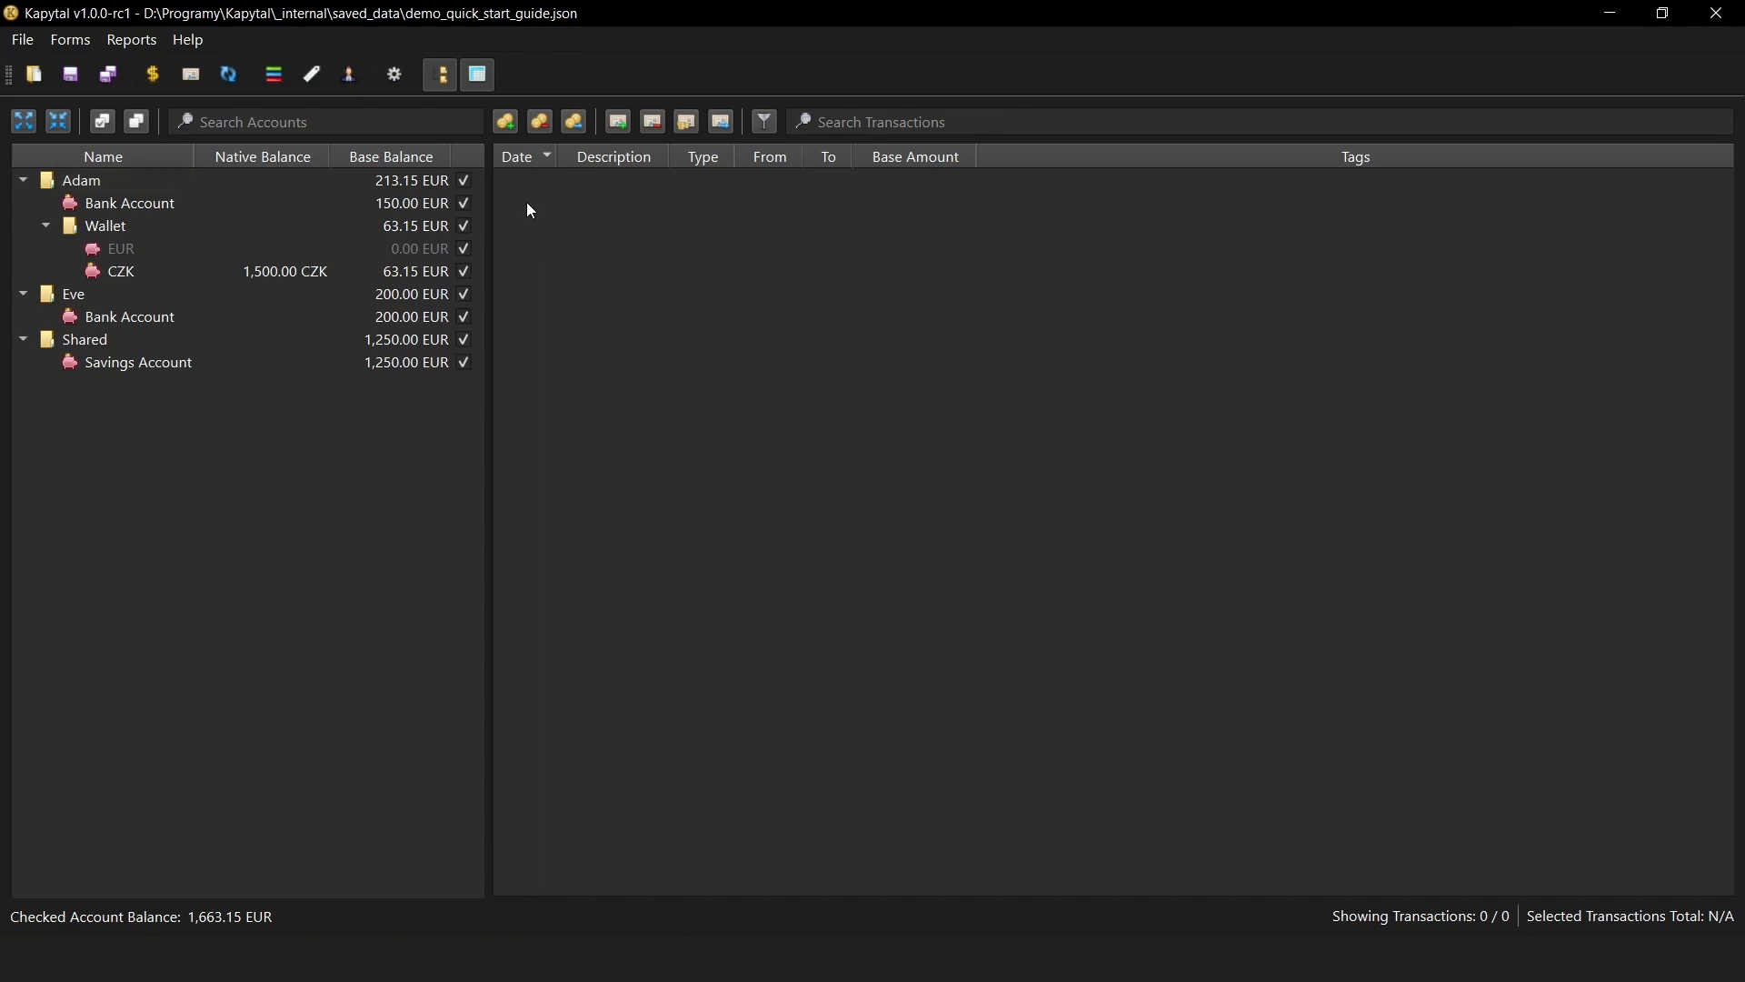
Start an income cash transaction on the first owner's Bank Account, with that owner's employer as the payee.
left_click(509, 128)
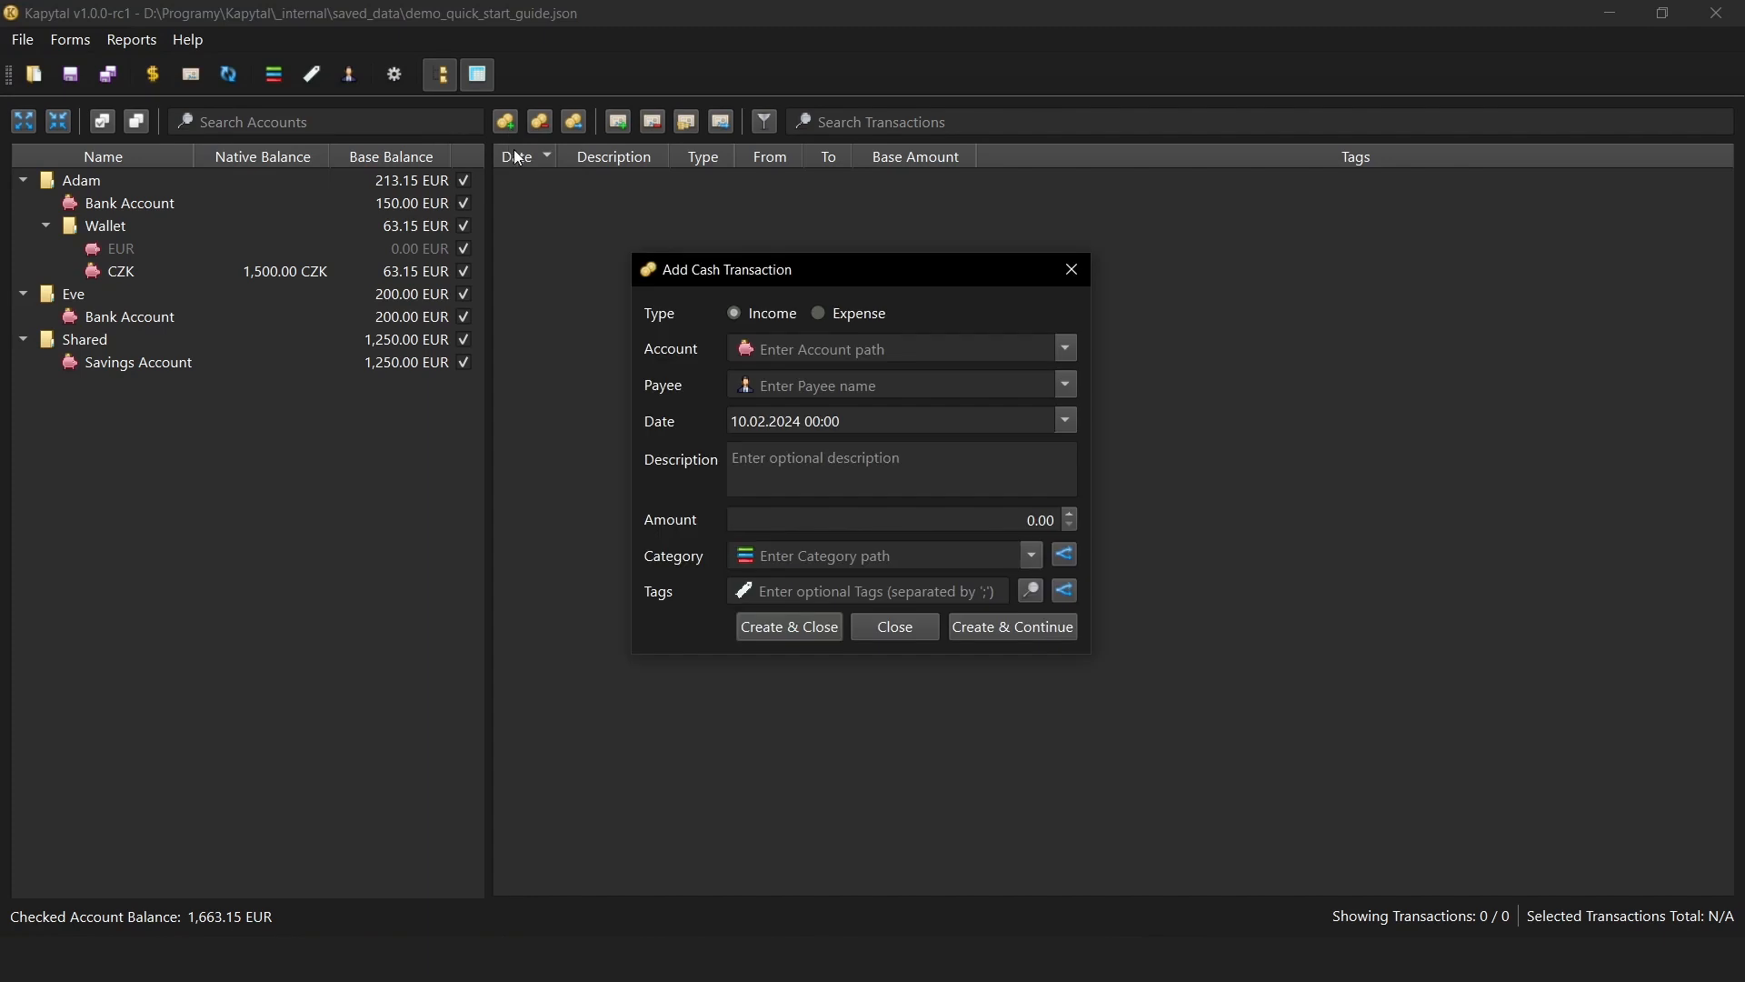
left_click(807, 351)
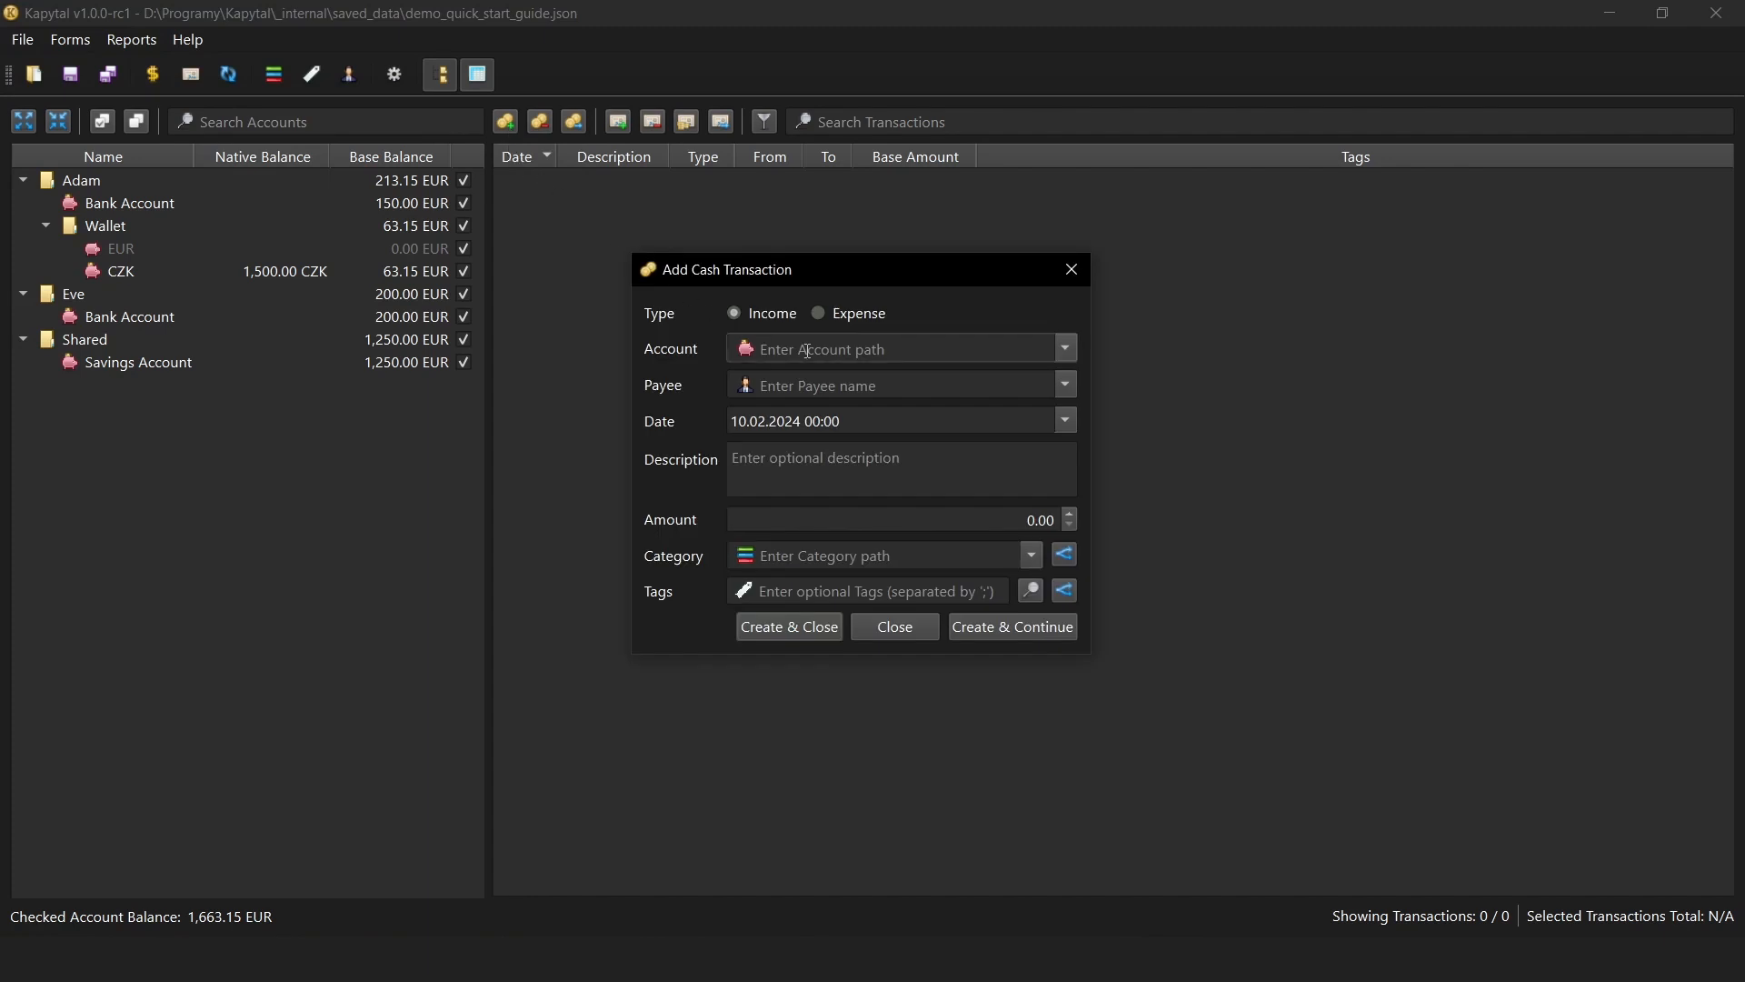
type("bank")
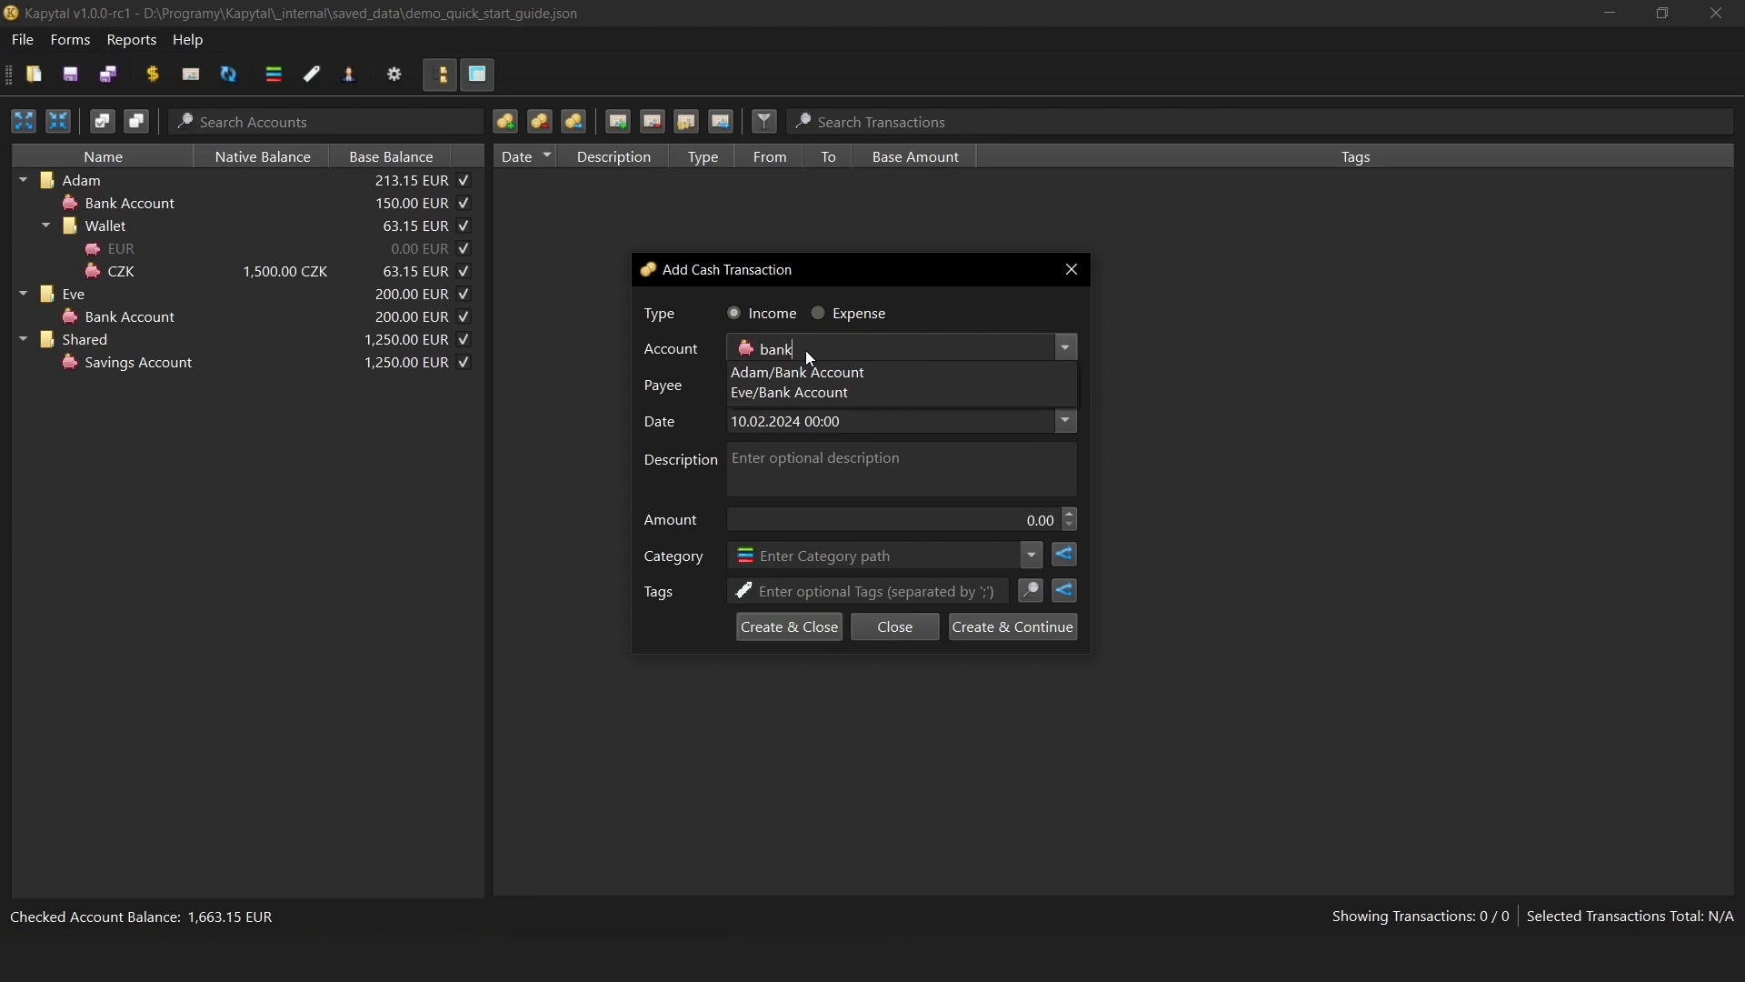
key("Down")
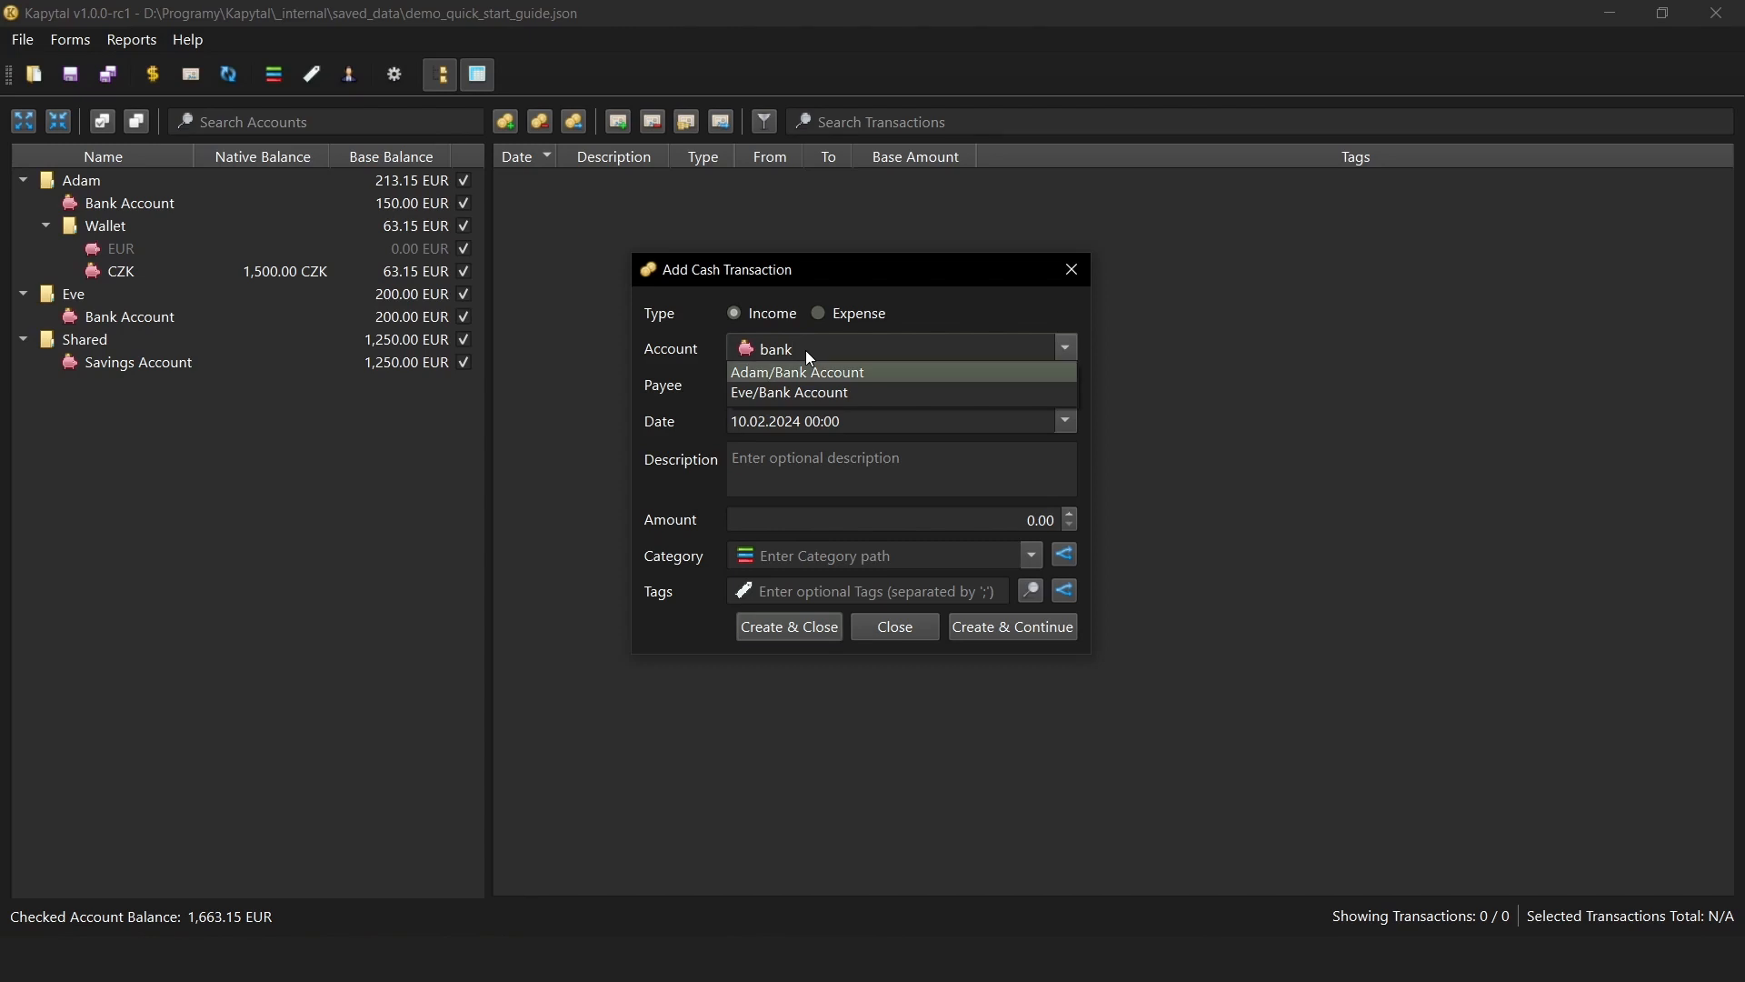
key("Return")
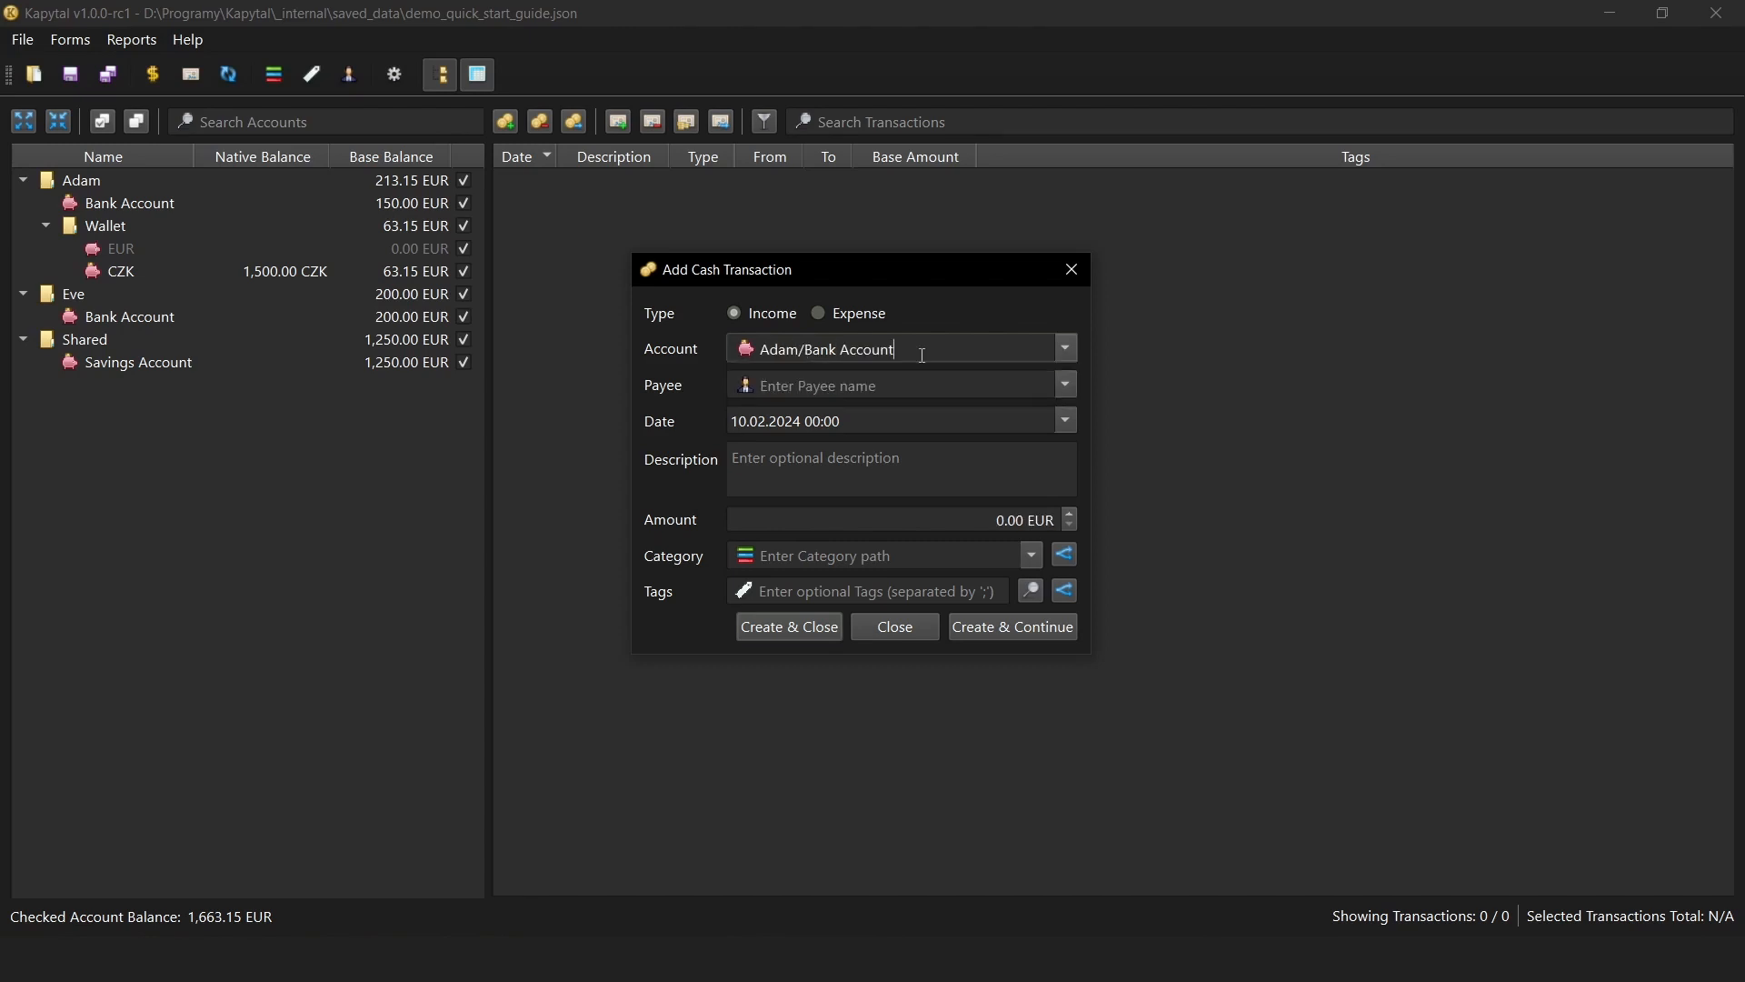
left_click(871, 392)
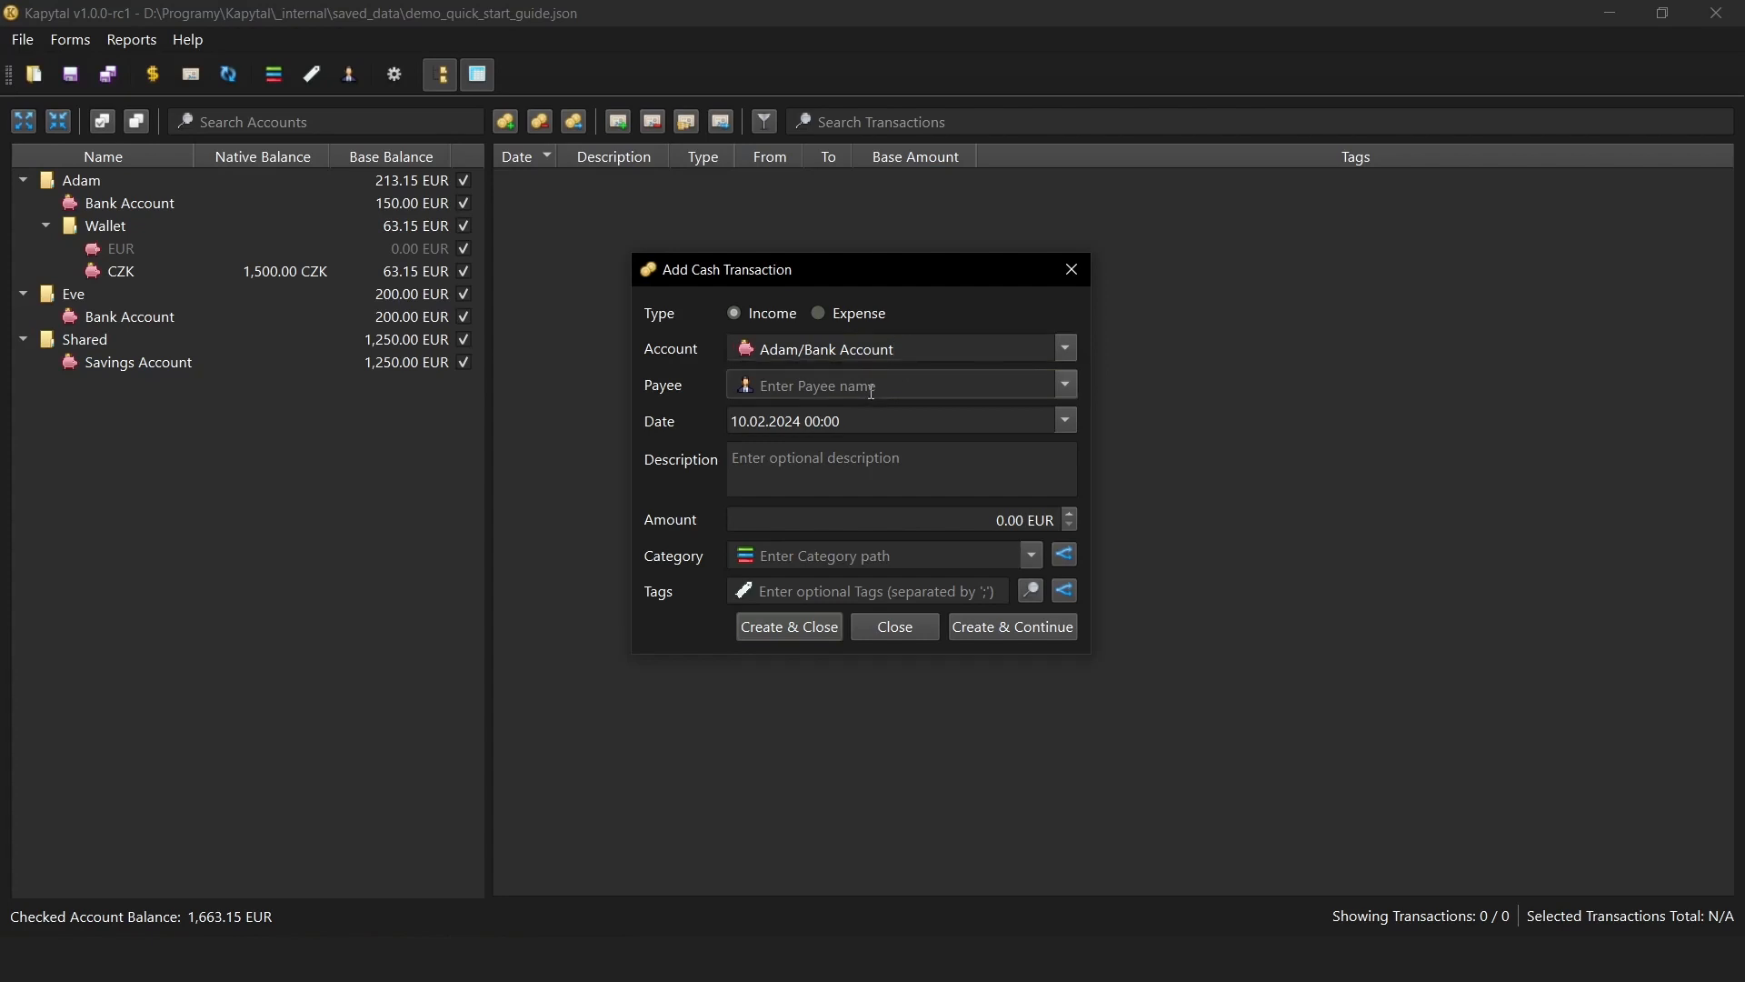
type("Adam's Employer")
Try day 25 as the transaction date, and settle on 01.02.2024 from the calendar.
left_click(741, 423)
type("25")
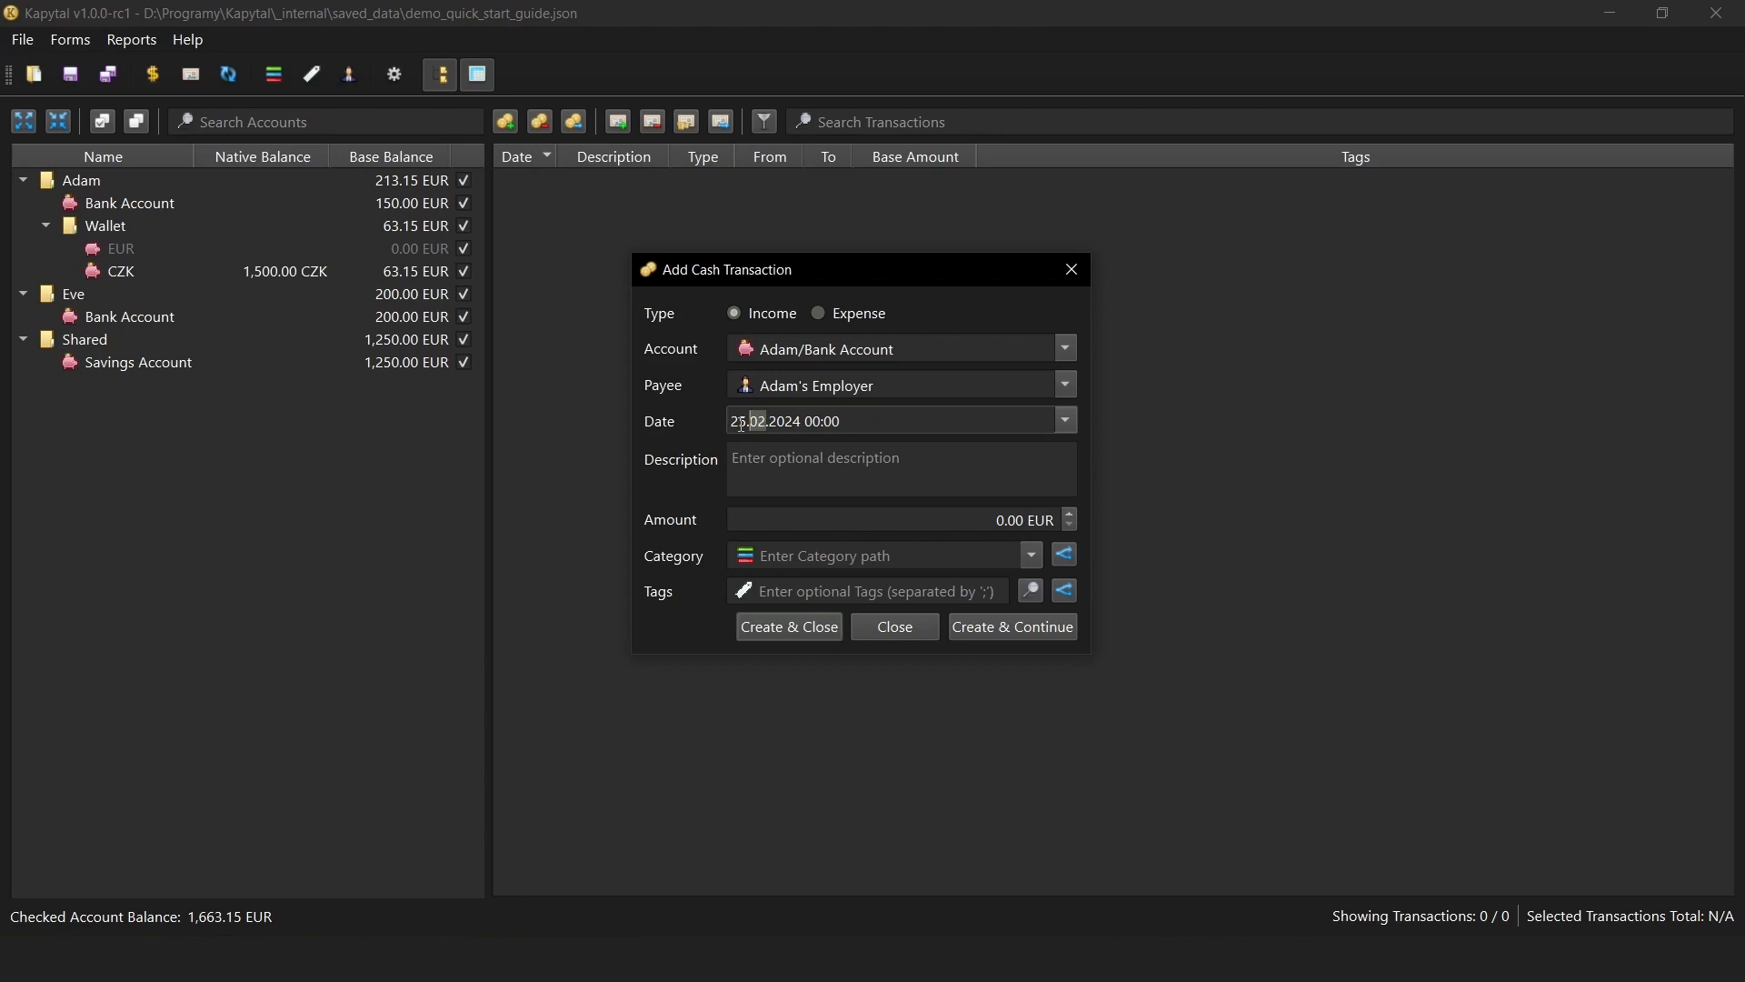
left_click(1067, 420)
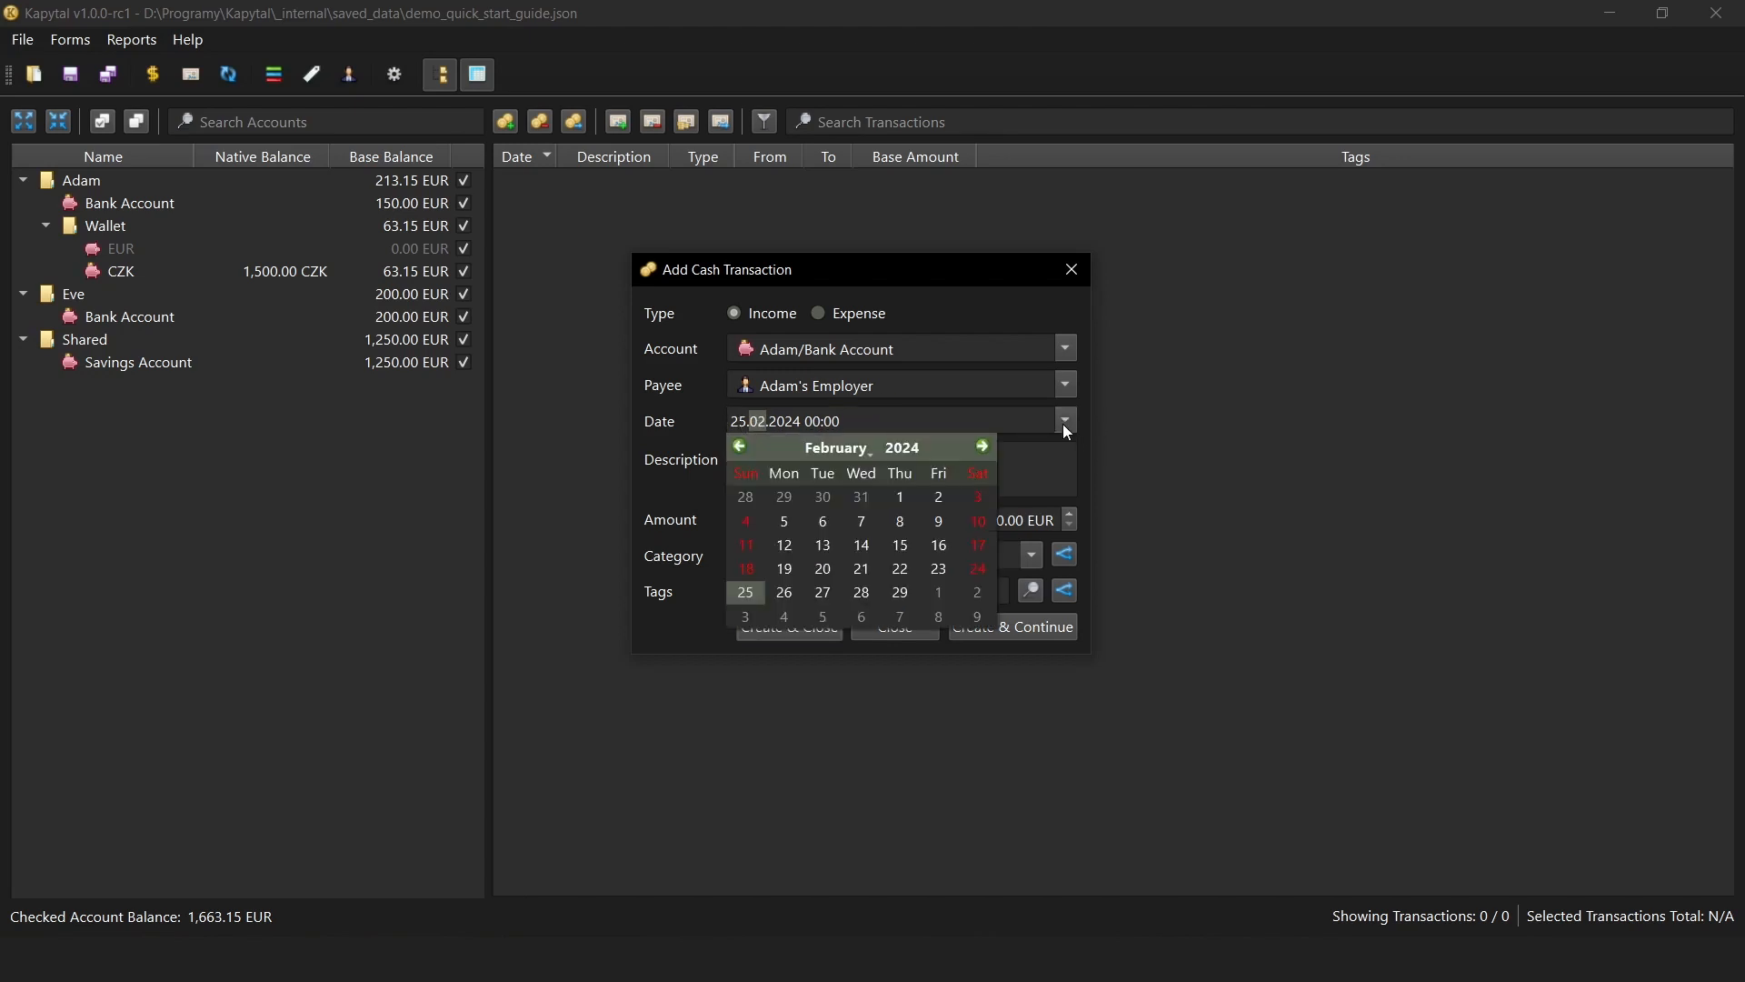
left_click(901, 499)
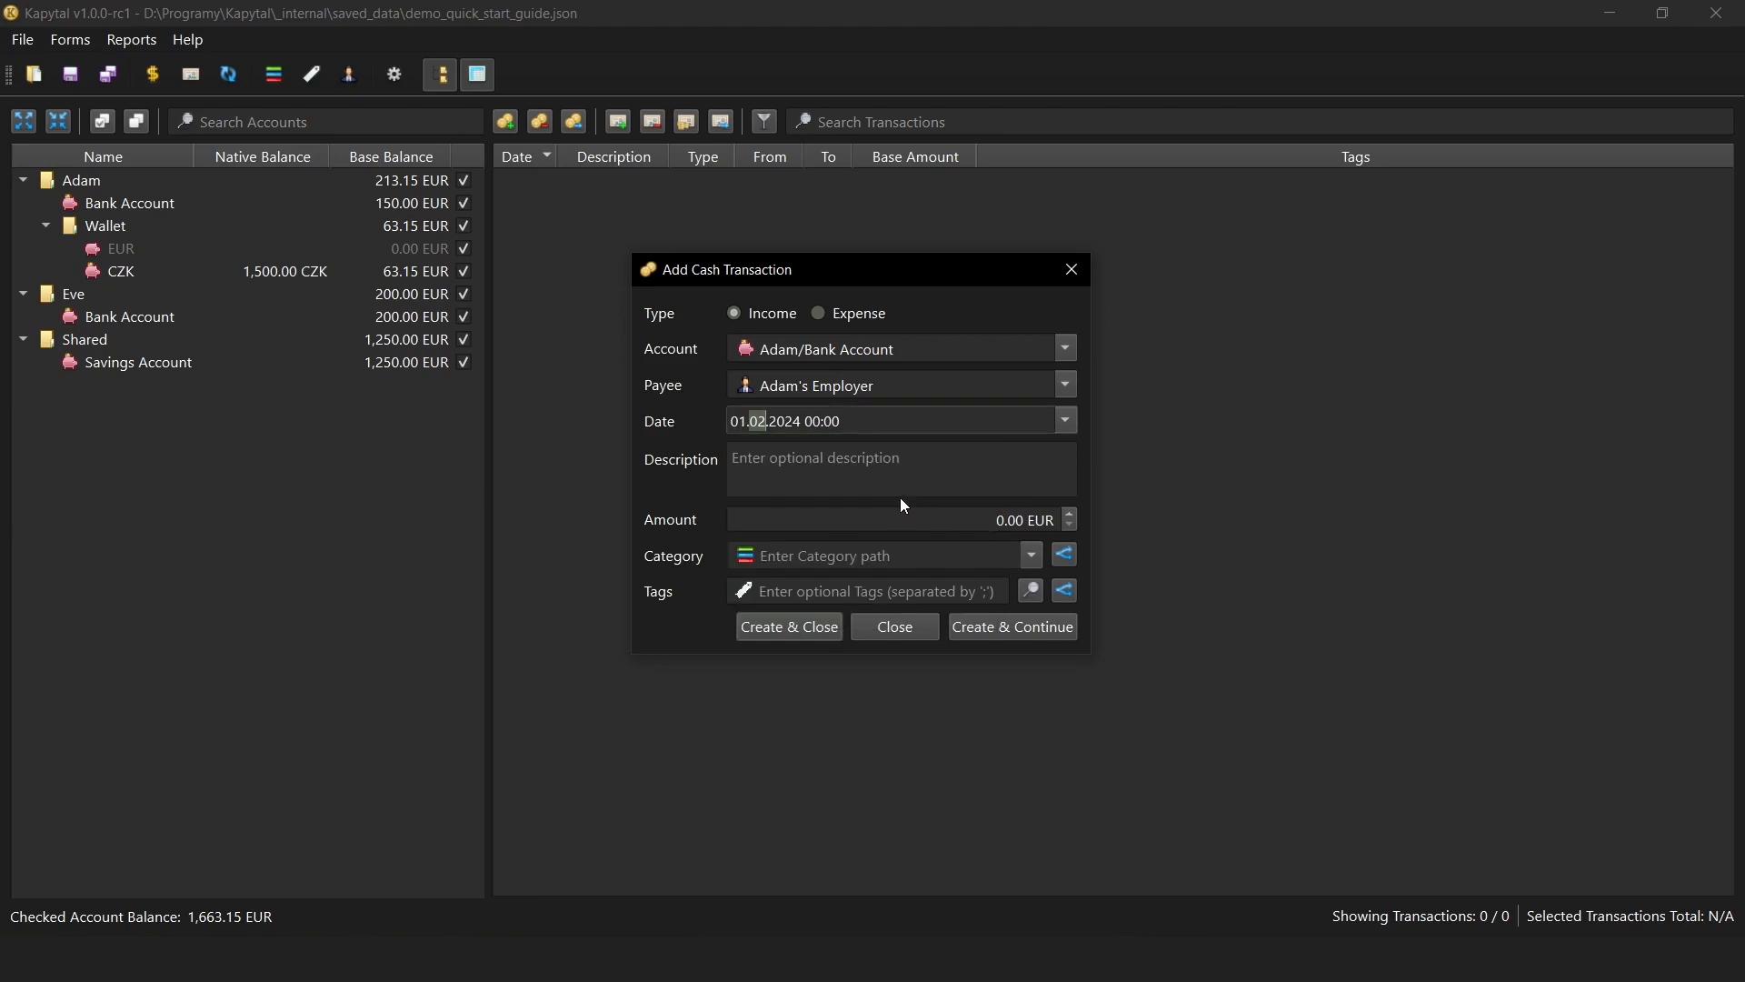
Enter the transaction description "January wage" and an amount of 1,535 EUR.
left_click(882, 460)
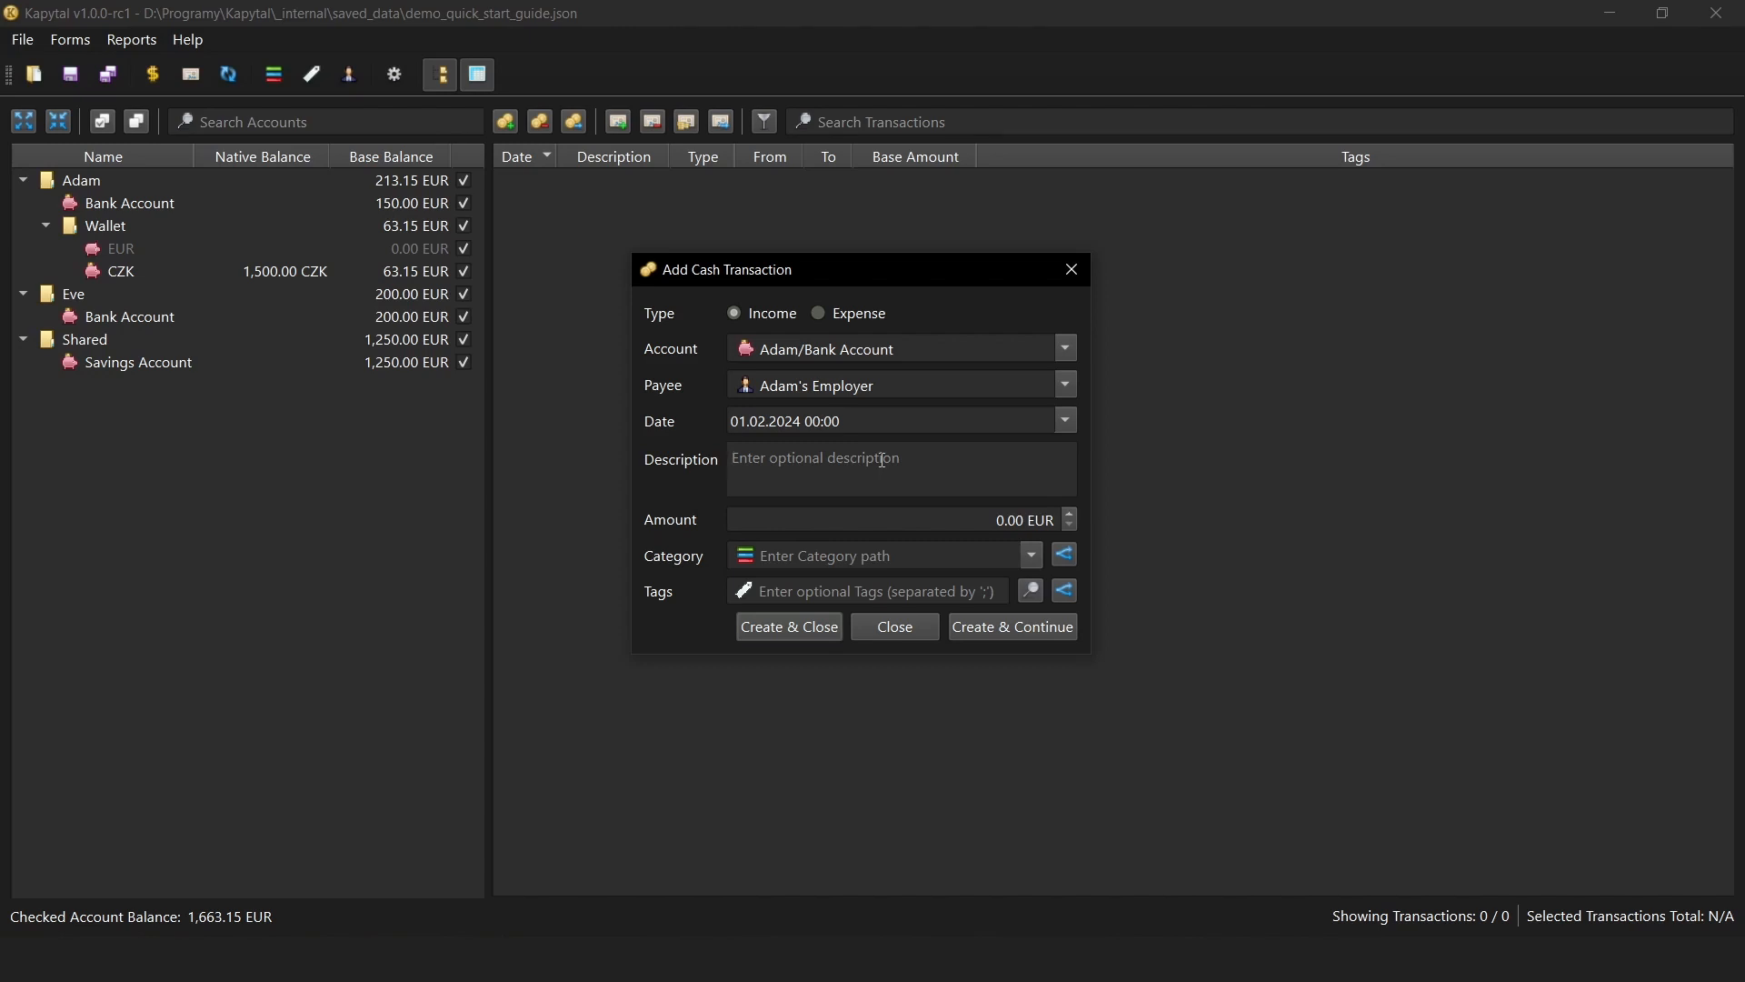
type("January wage")
key("Tab")
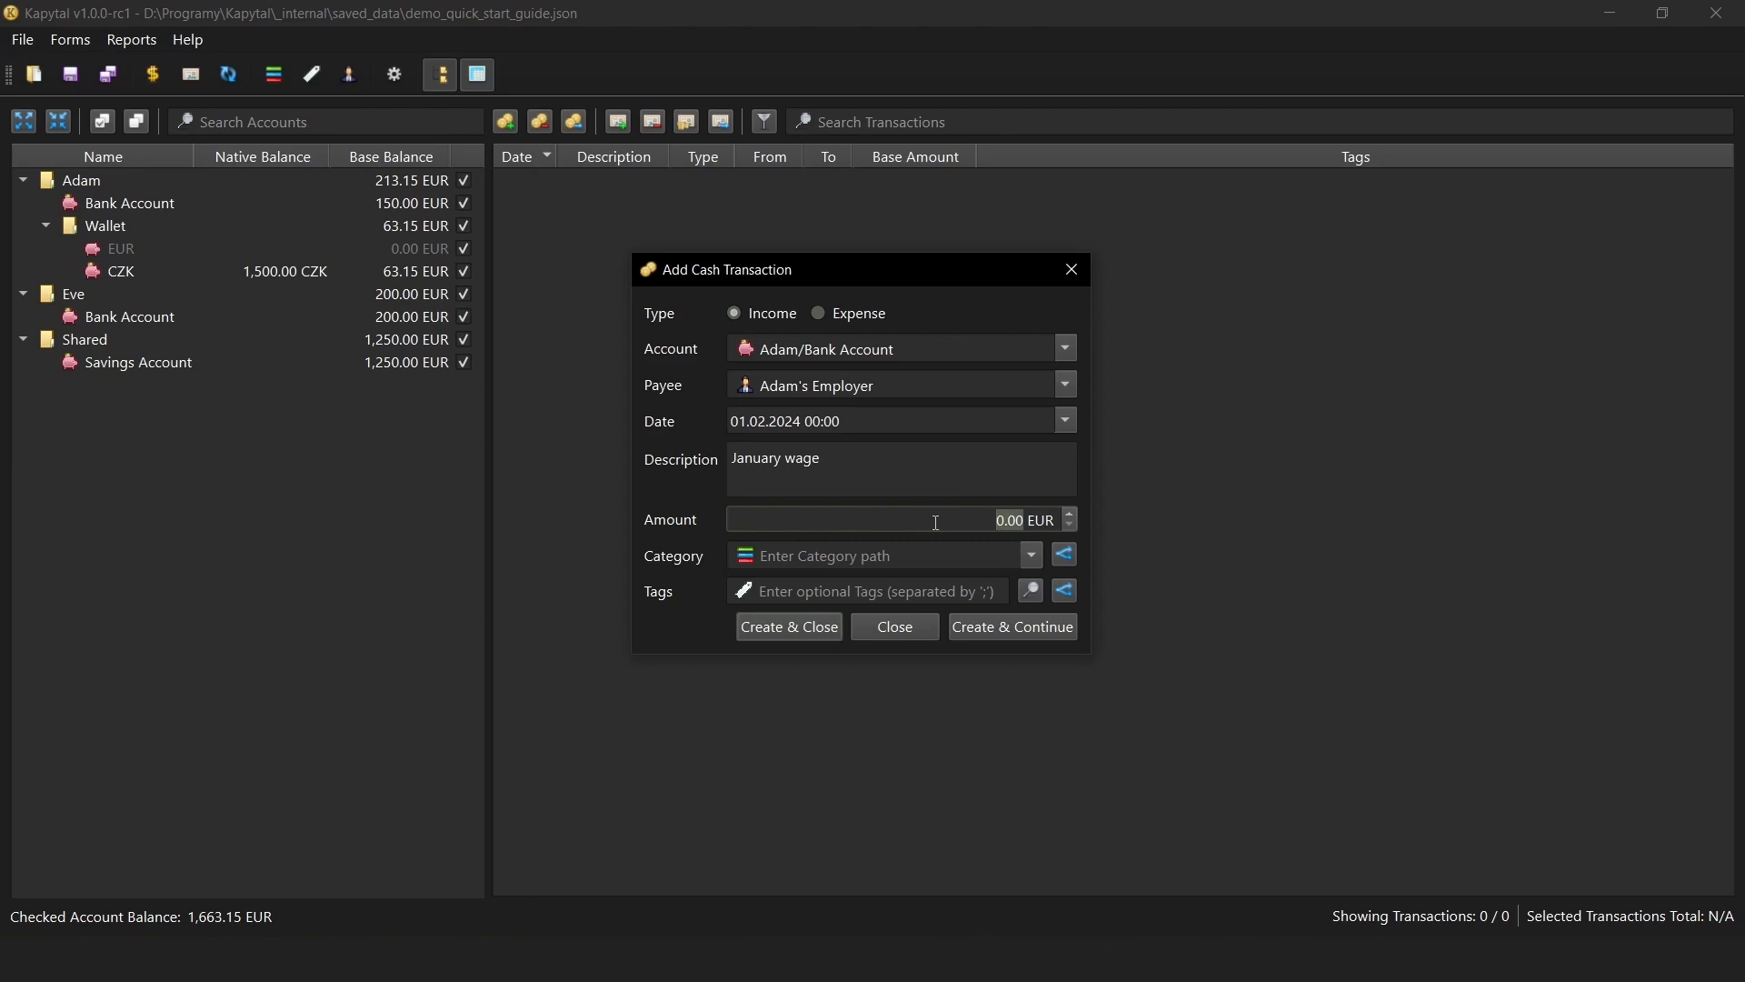
type("1535")
Browse the available income categories and assign the Employment category to the transaction.
left_click(931, 554)
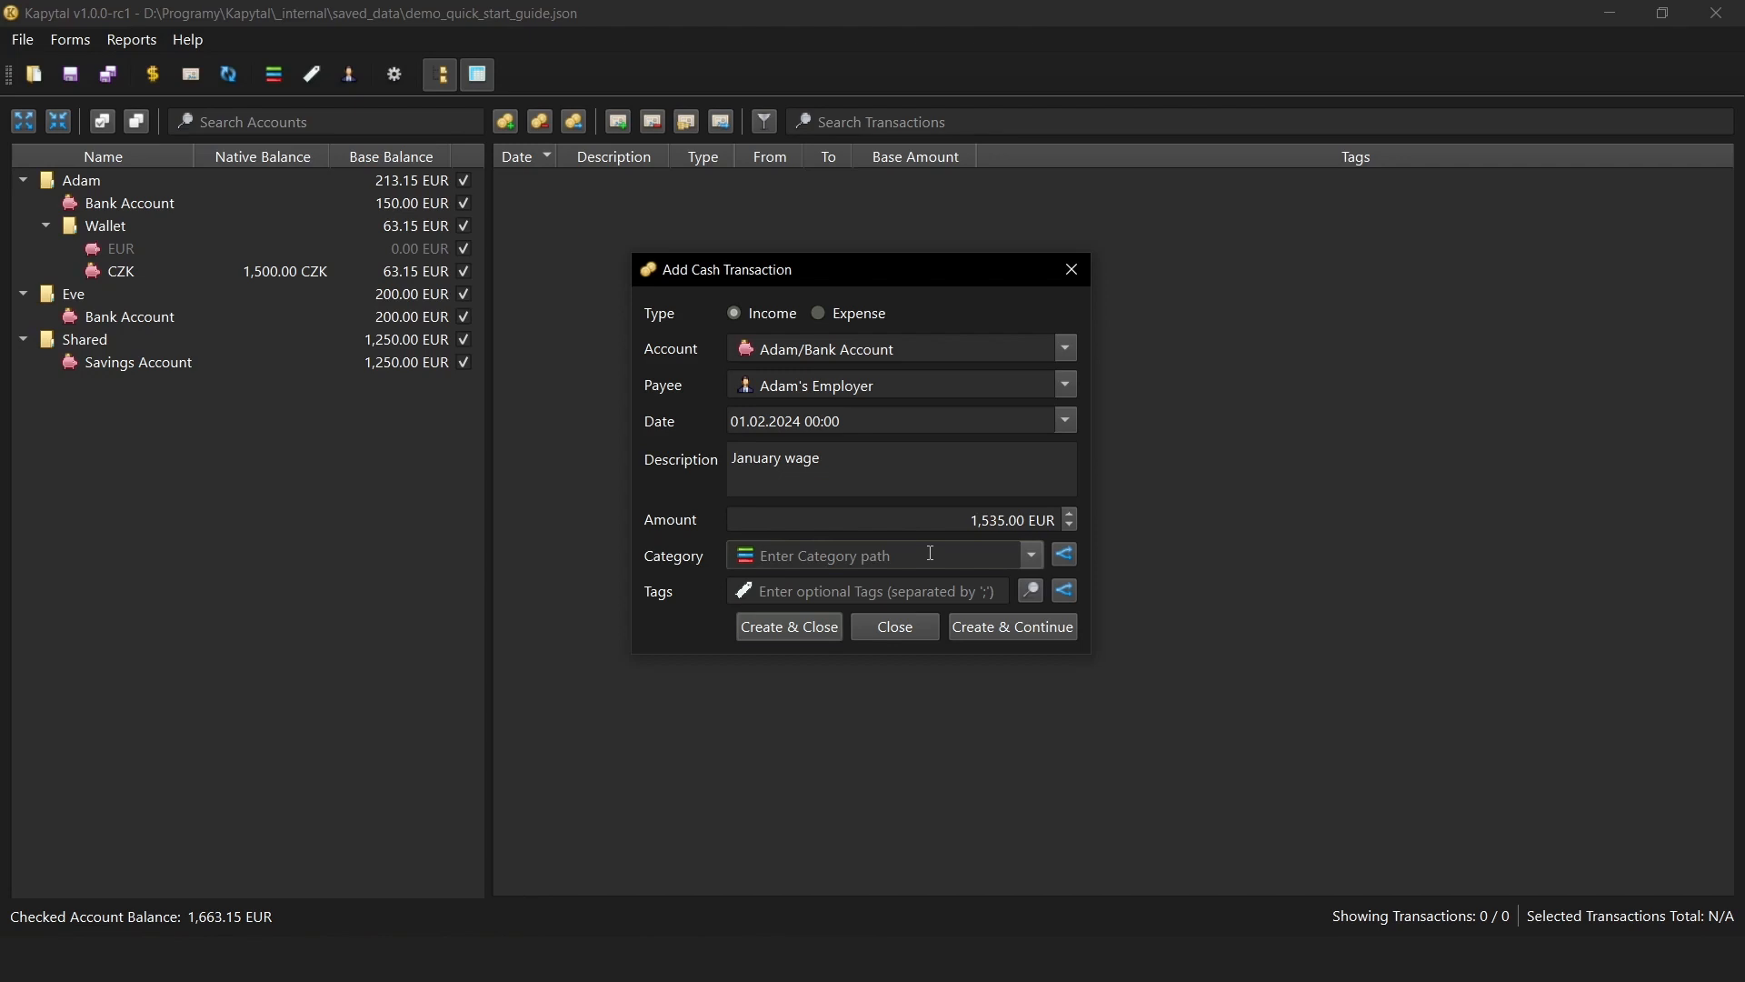
left_click(1032, 558)
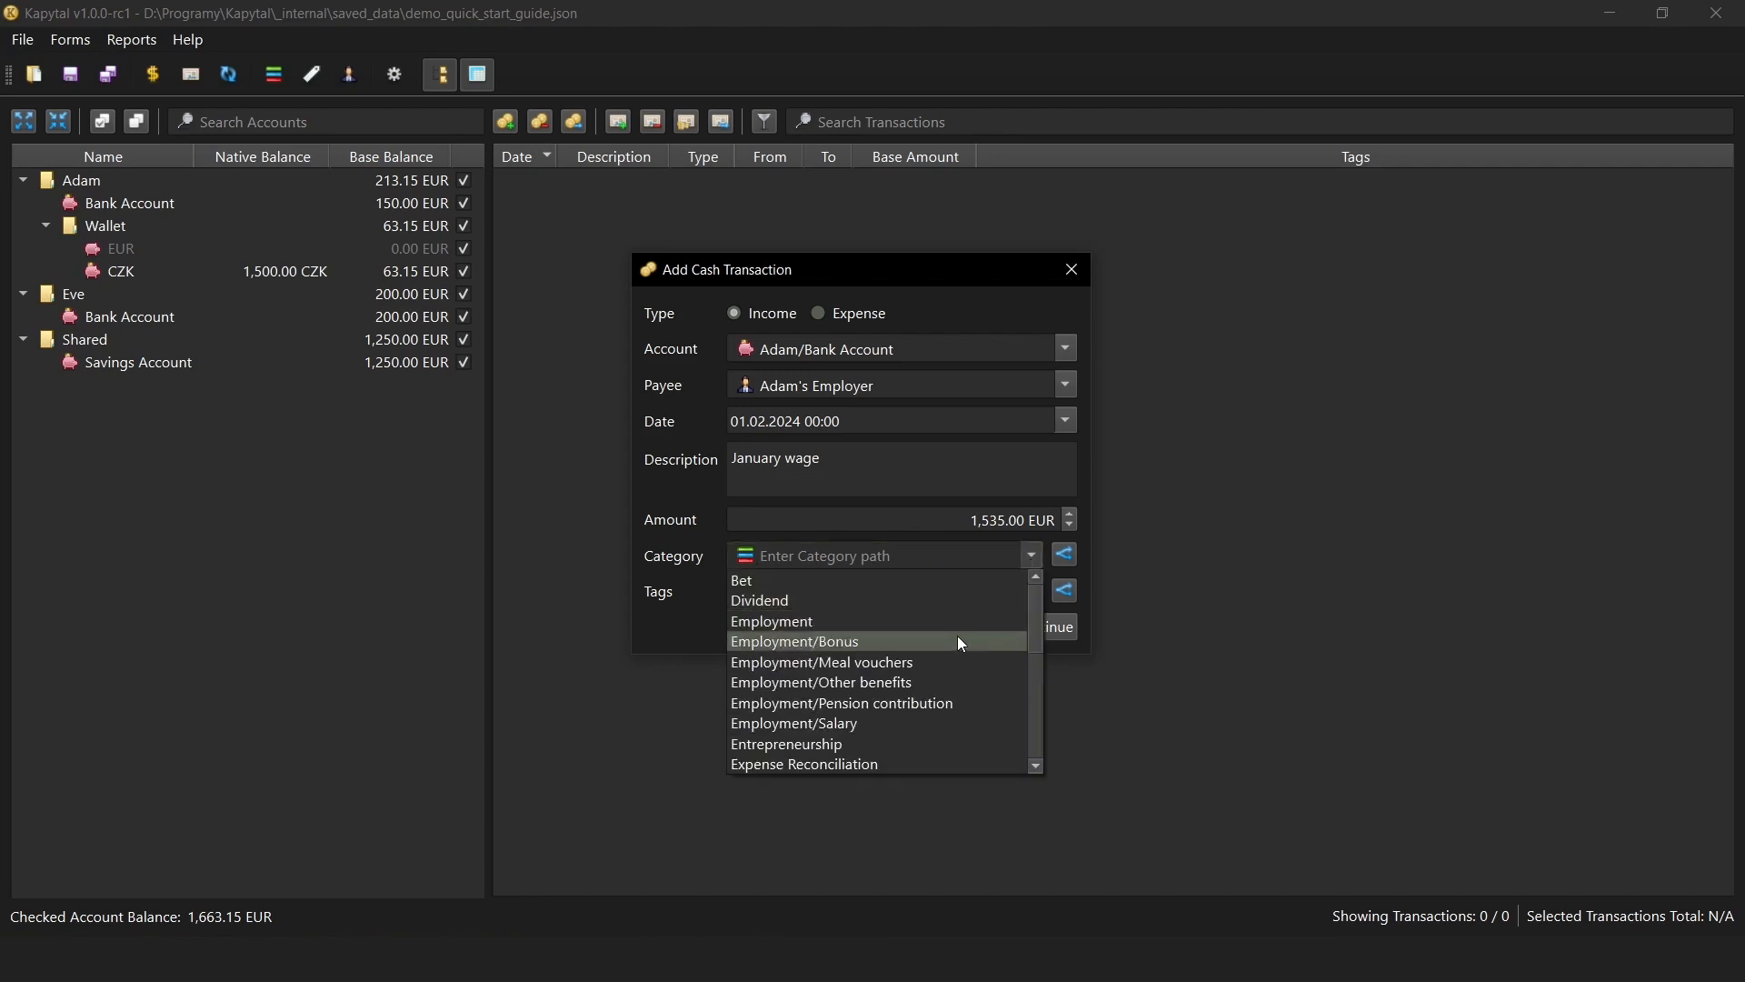
scroll(961, 646, "down", 5)
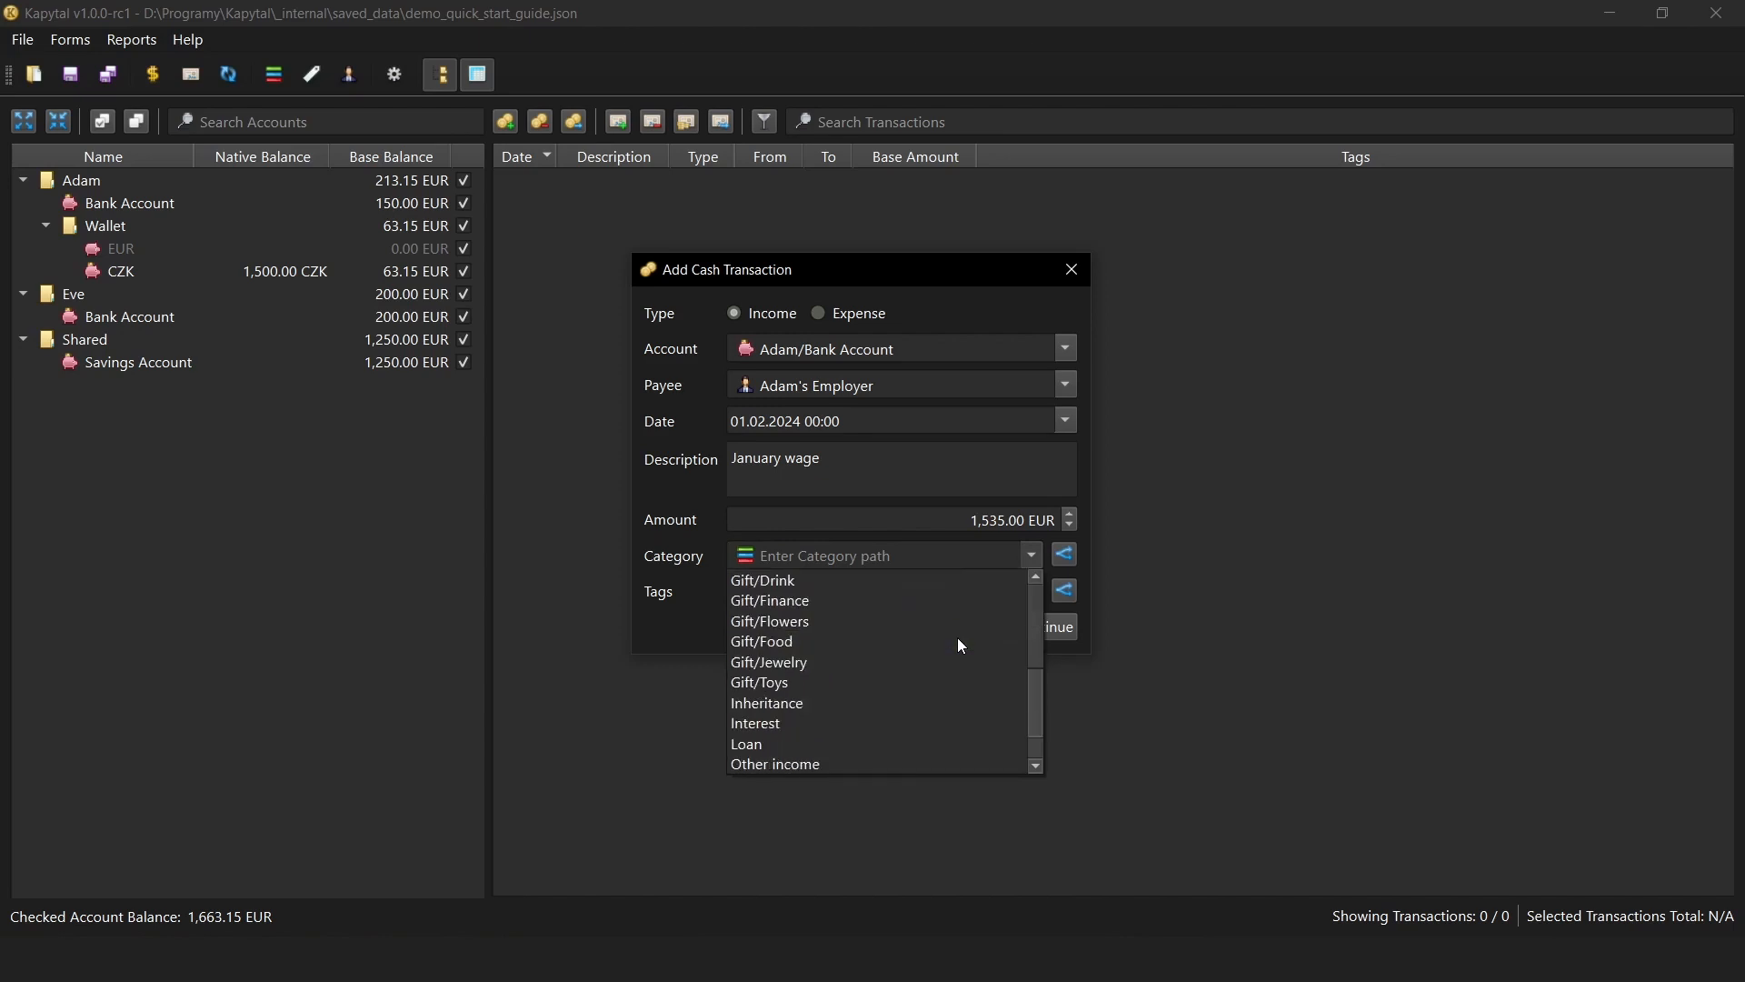
scroll(962, 645, "up", 5)
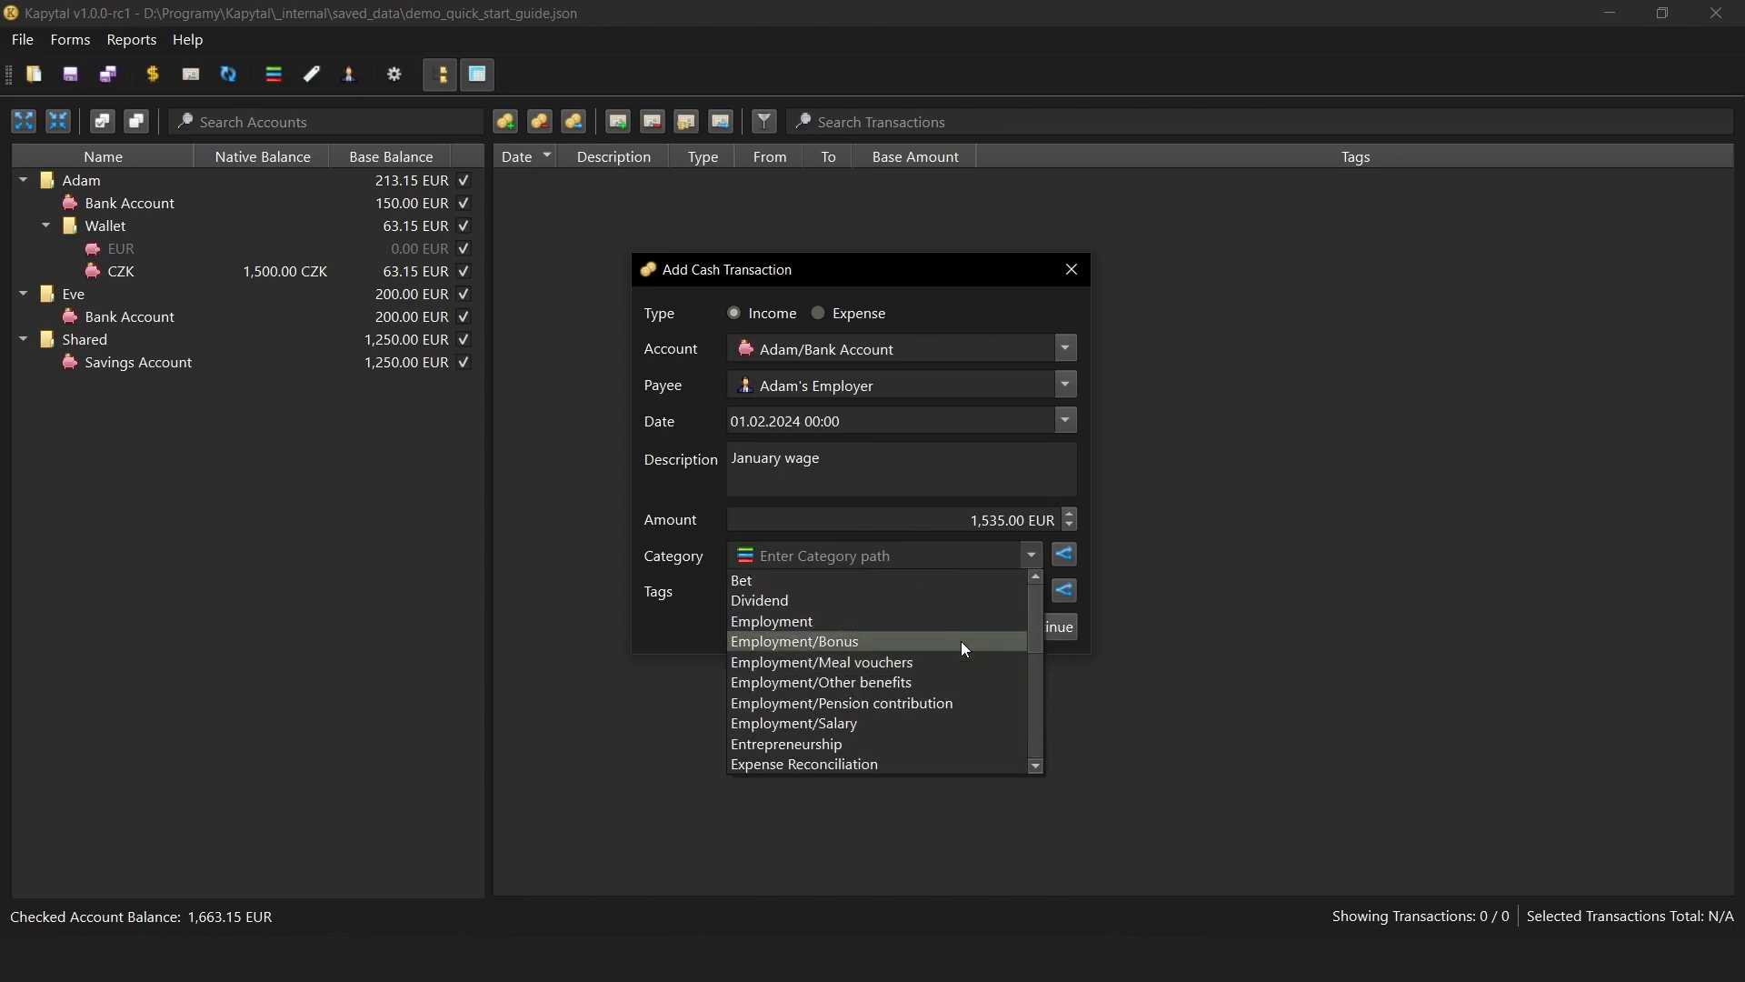
left_click(909, 556)
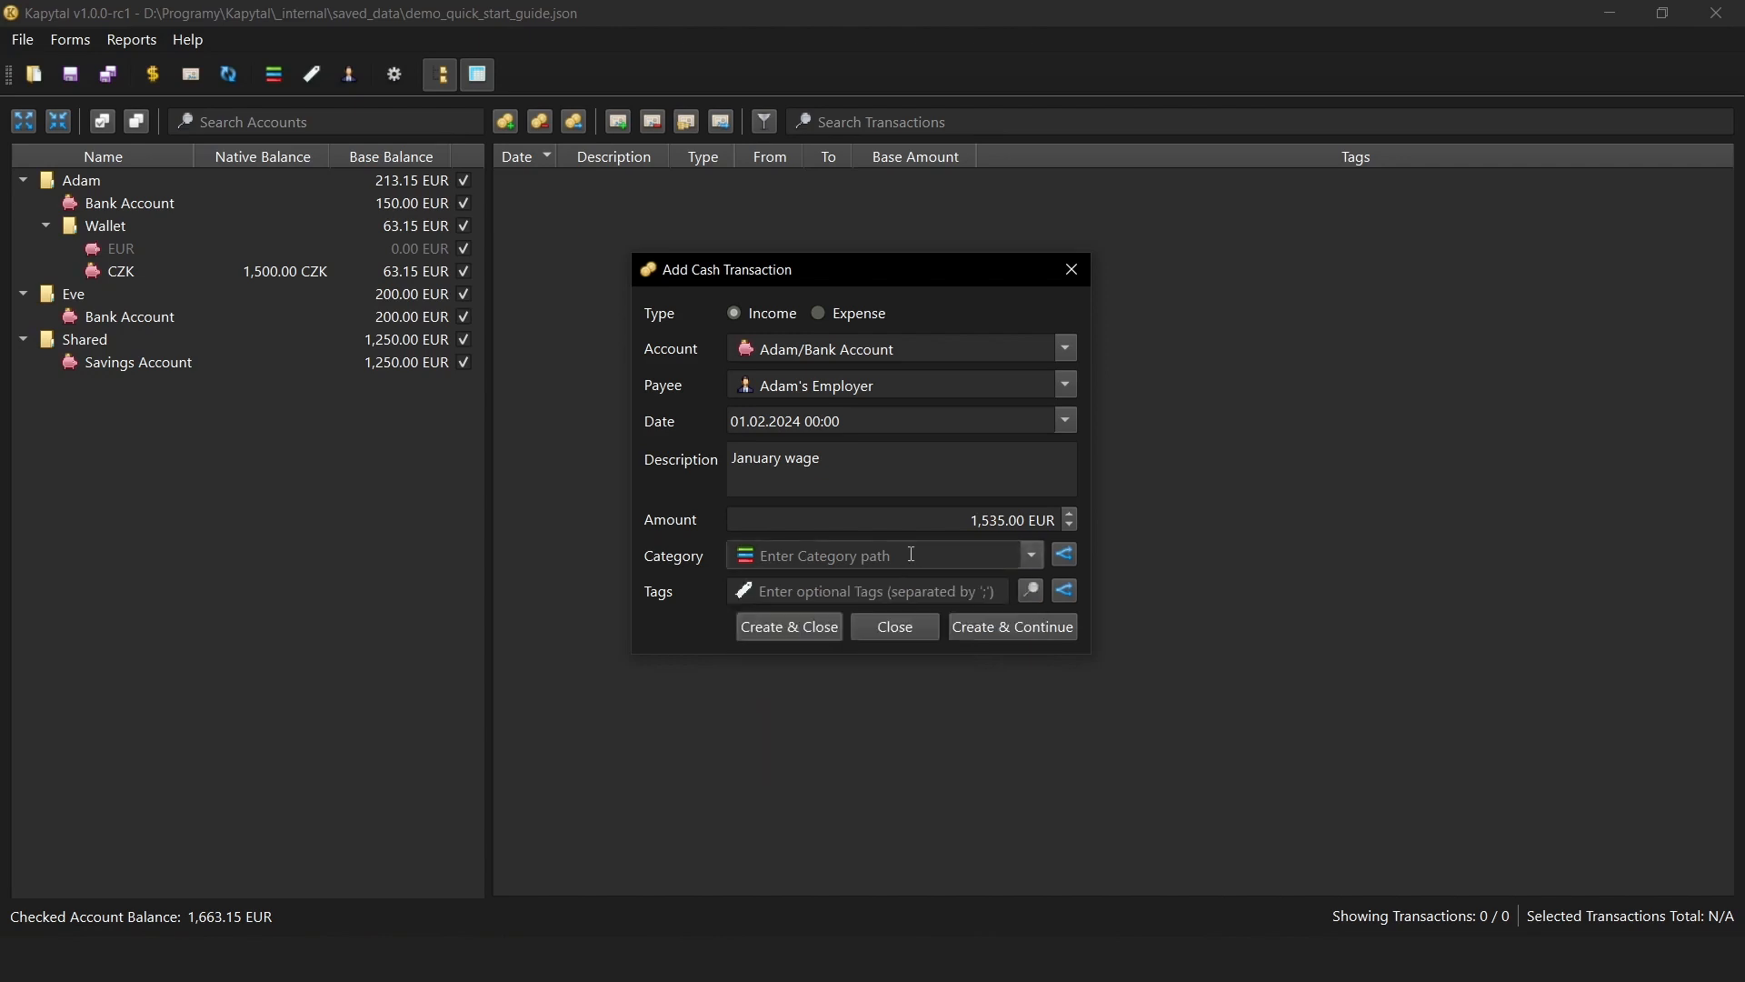
type("Emplo")
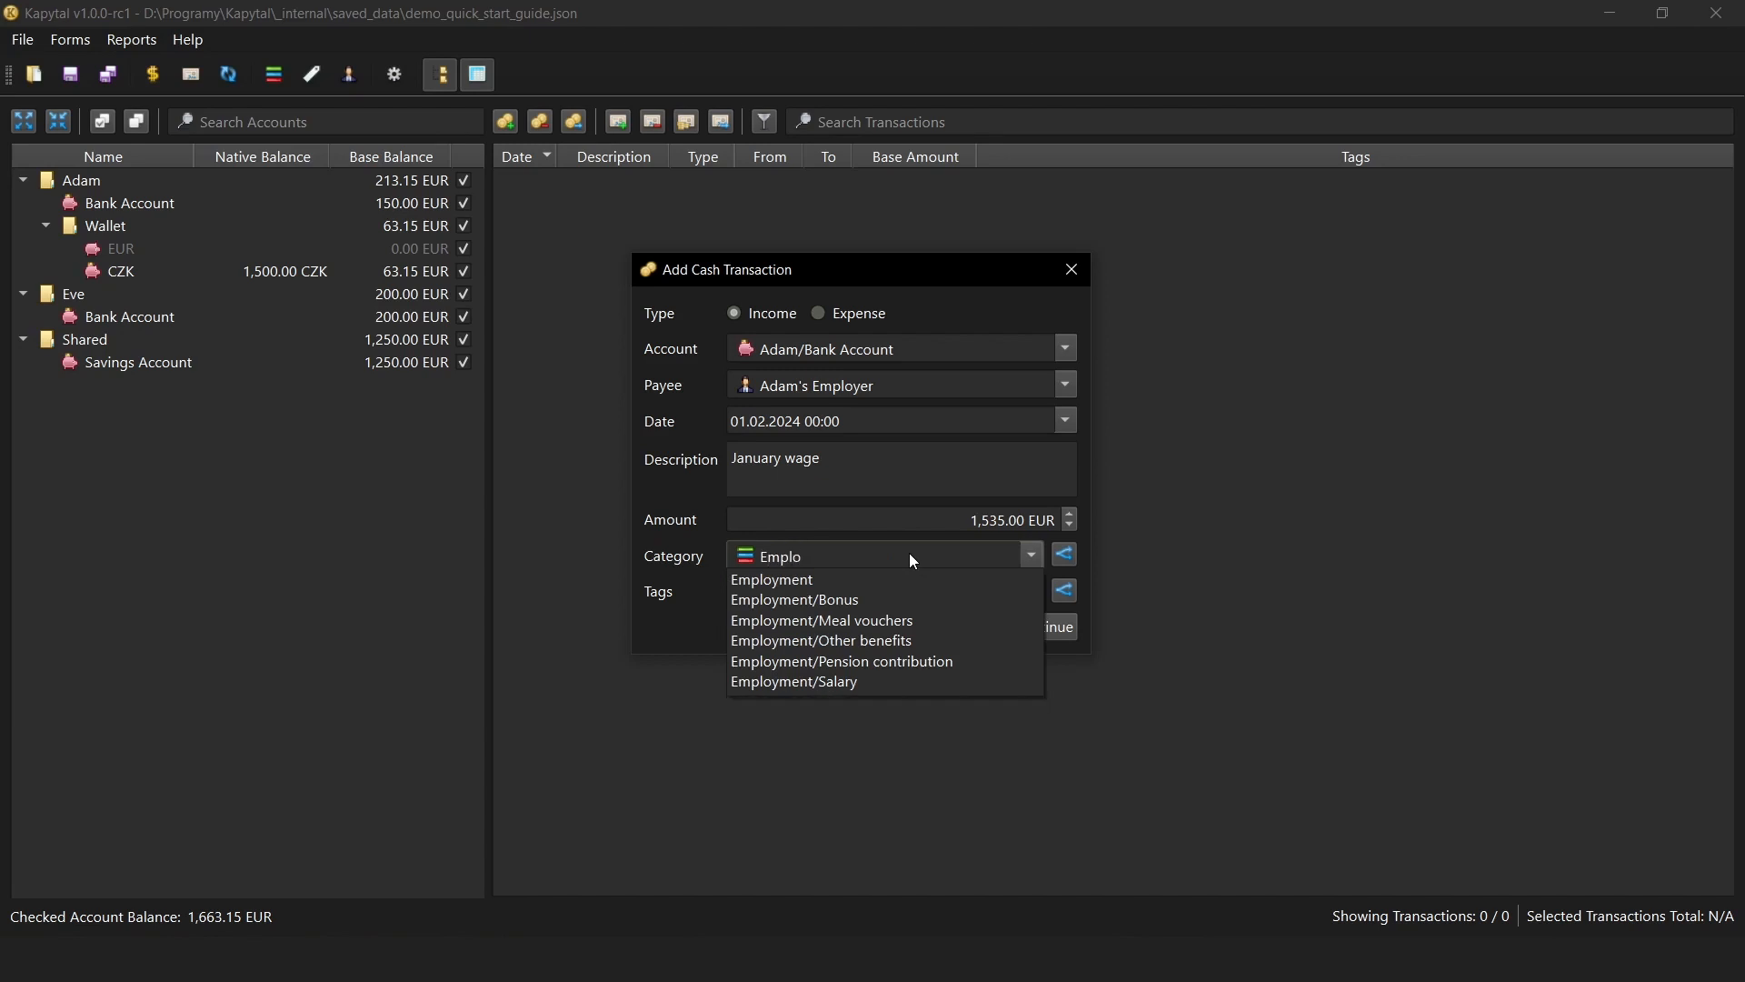
key("Down")
key("Return")
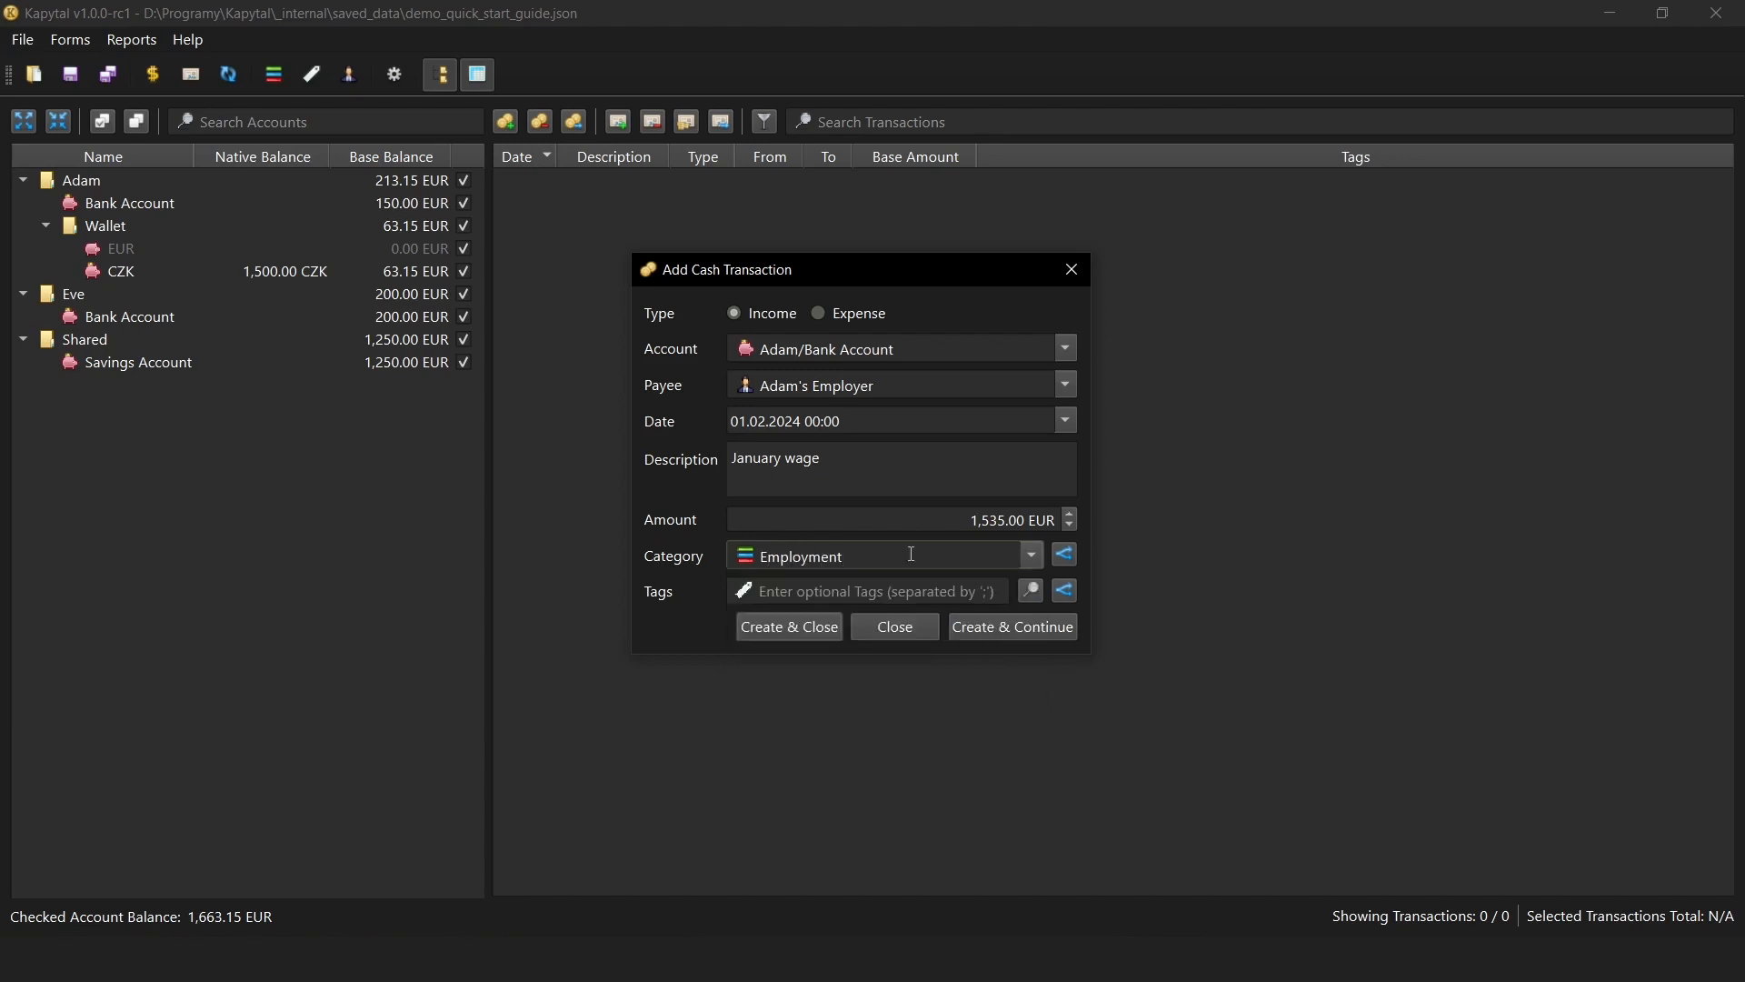
Extend the category to Employment/Contract Work and tag the transaction with "work; programming".
type("/Contract Work")
key("Tab")
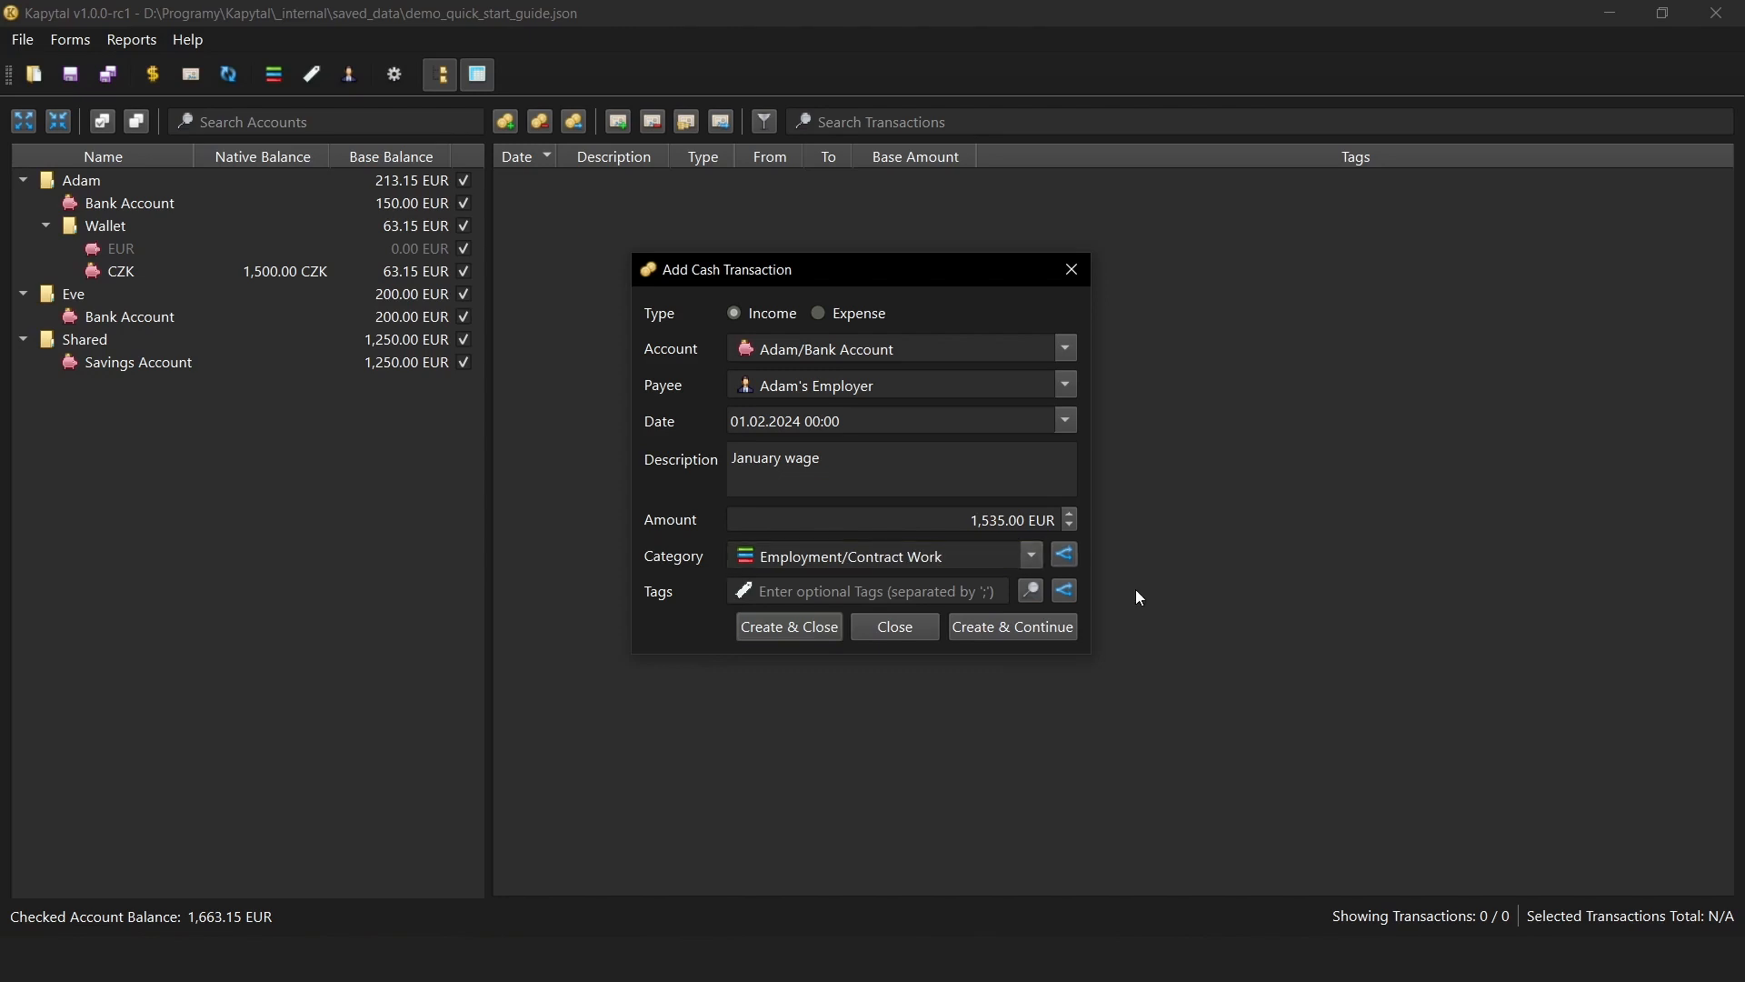
left_click(943, 587)
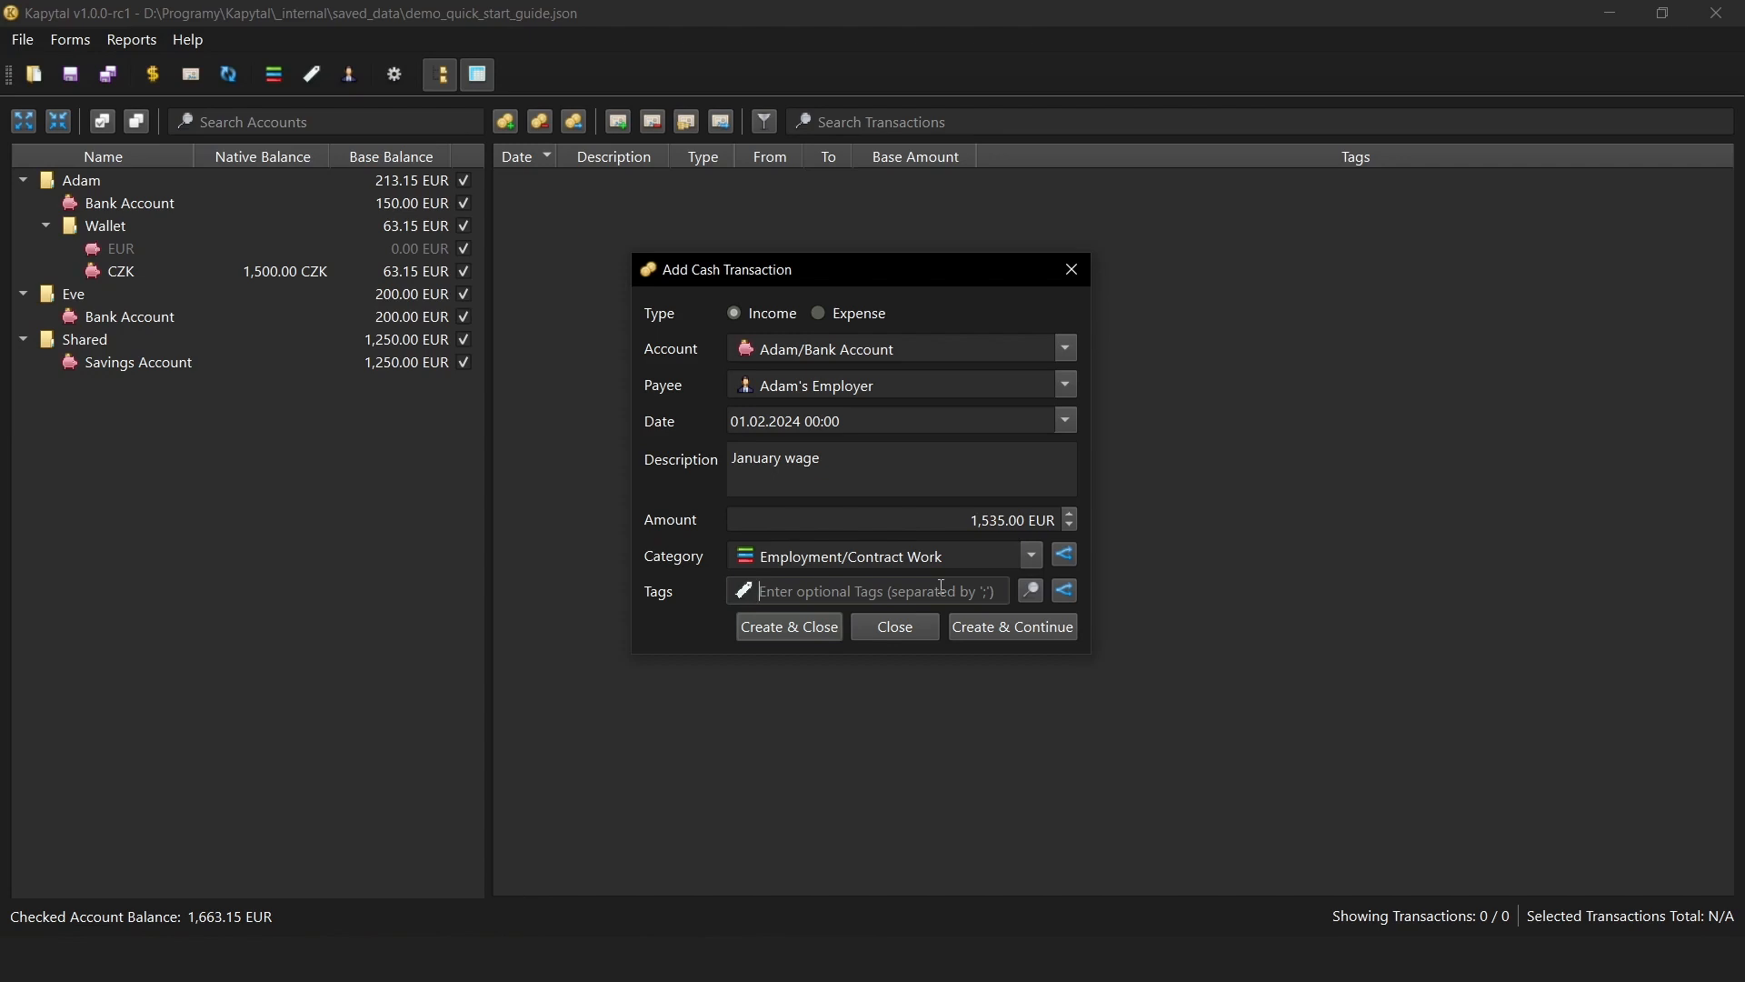
type("work")
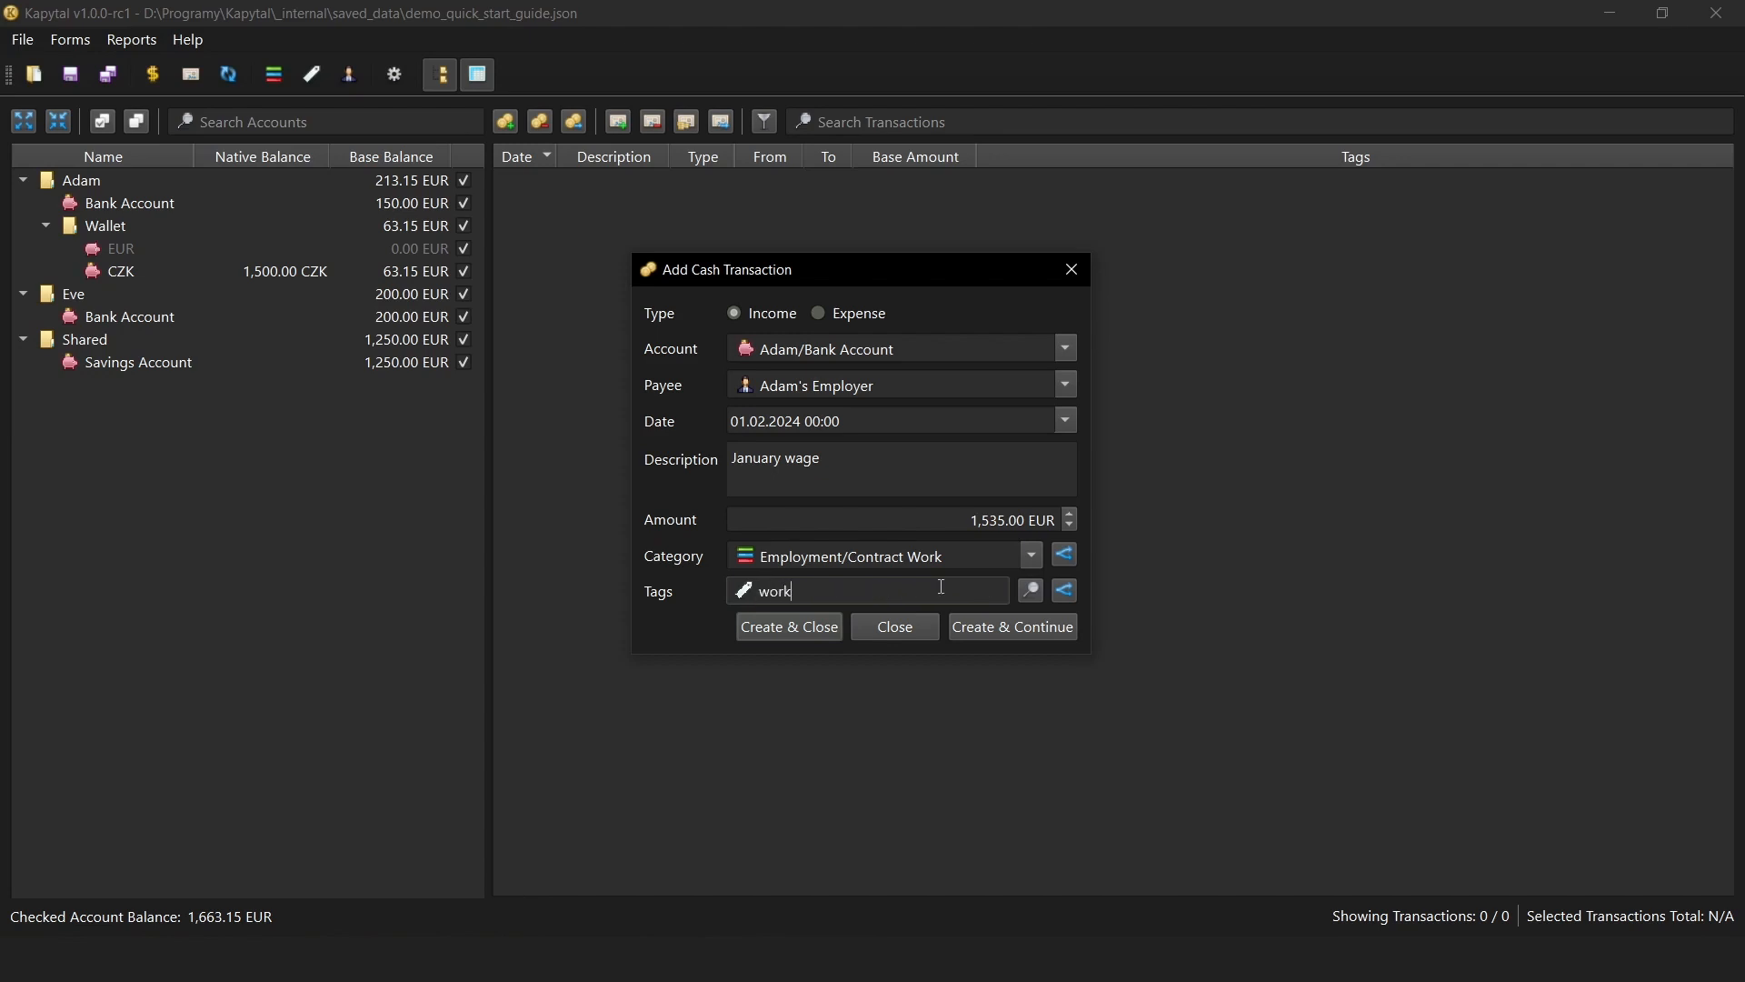
type("; programming")
Create the January wage transaction, approving creation of its new payee, category and tags.
left_click(810, 628)
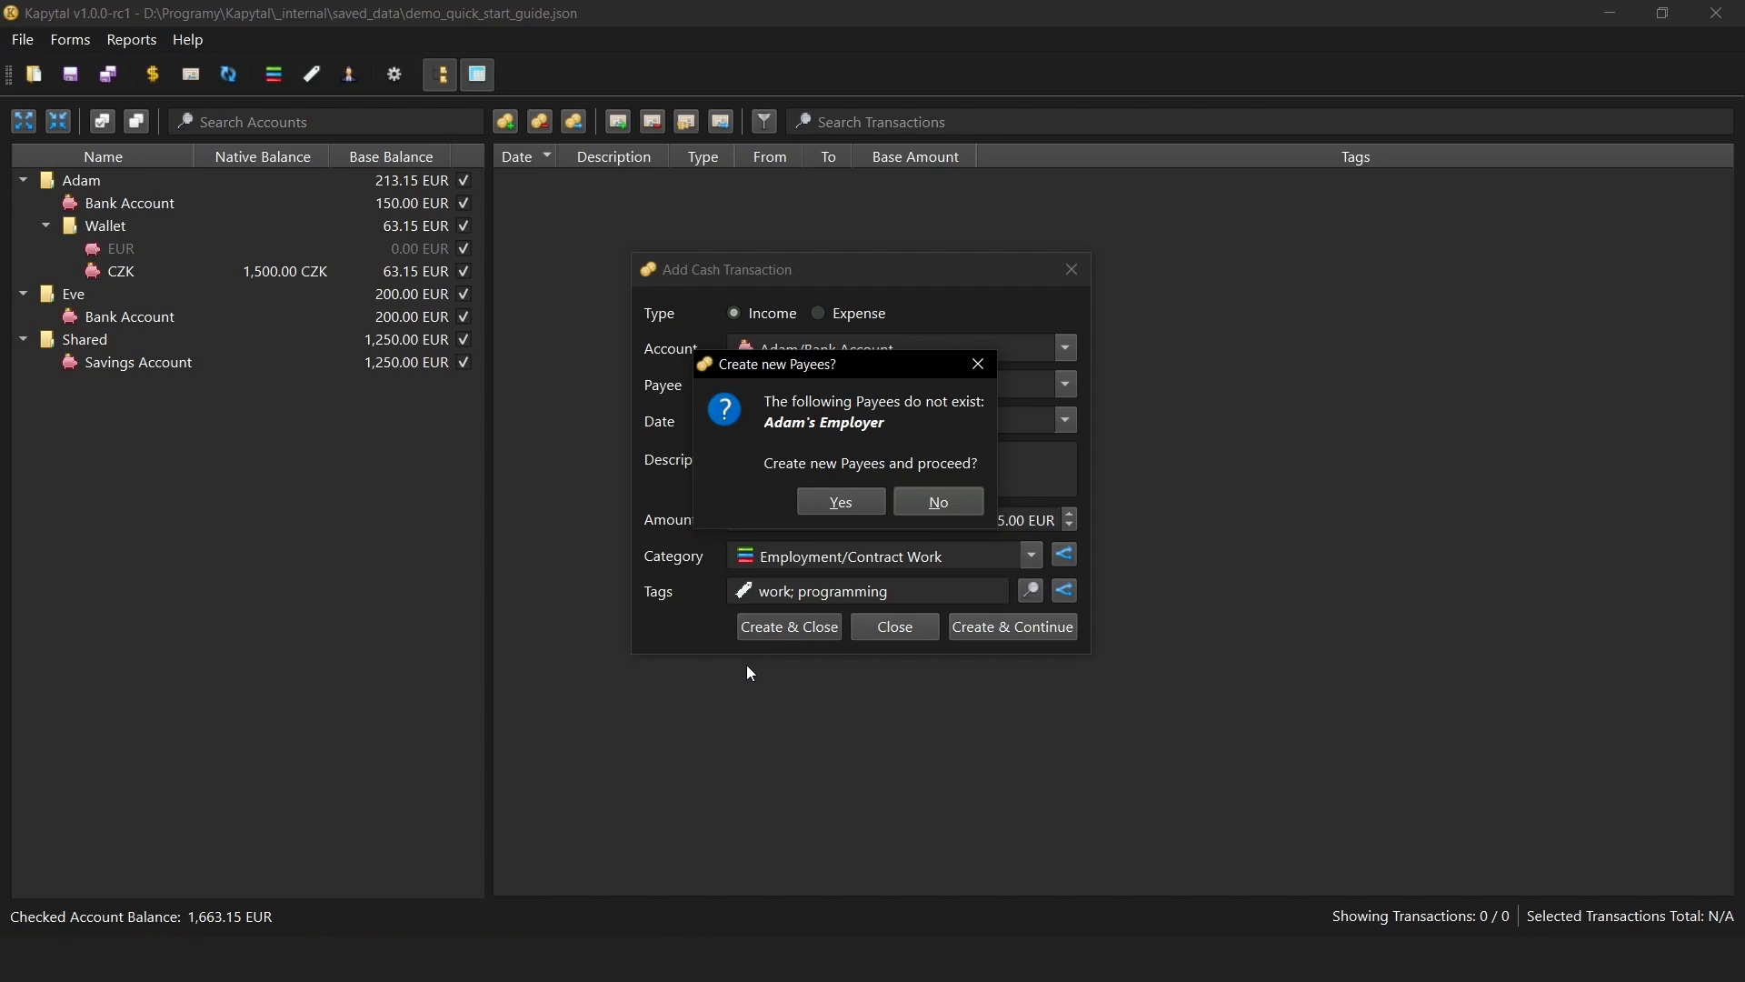
left_click(842, 502)
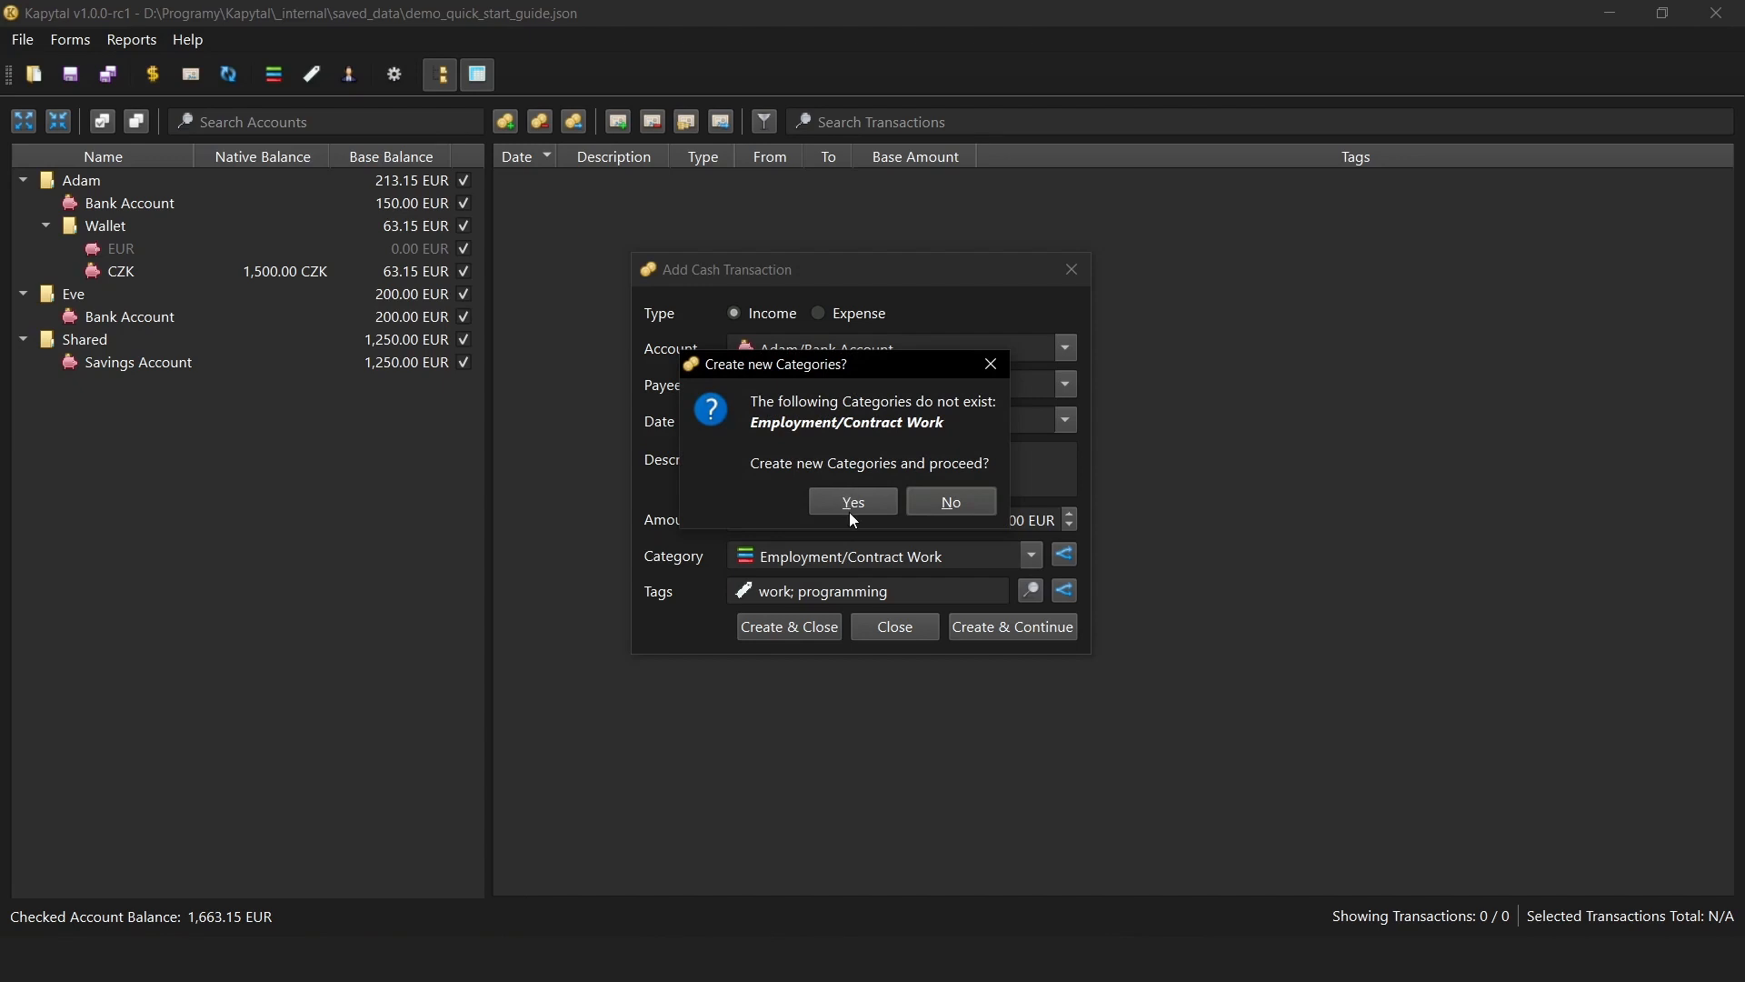
left_click(851, 509)
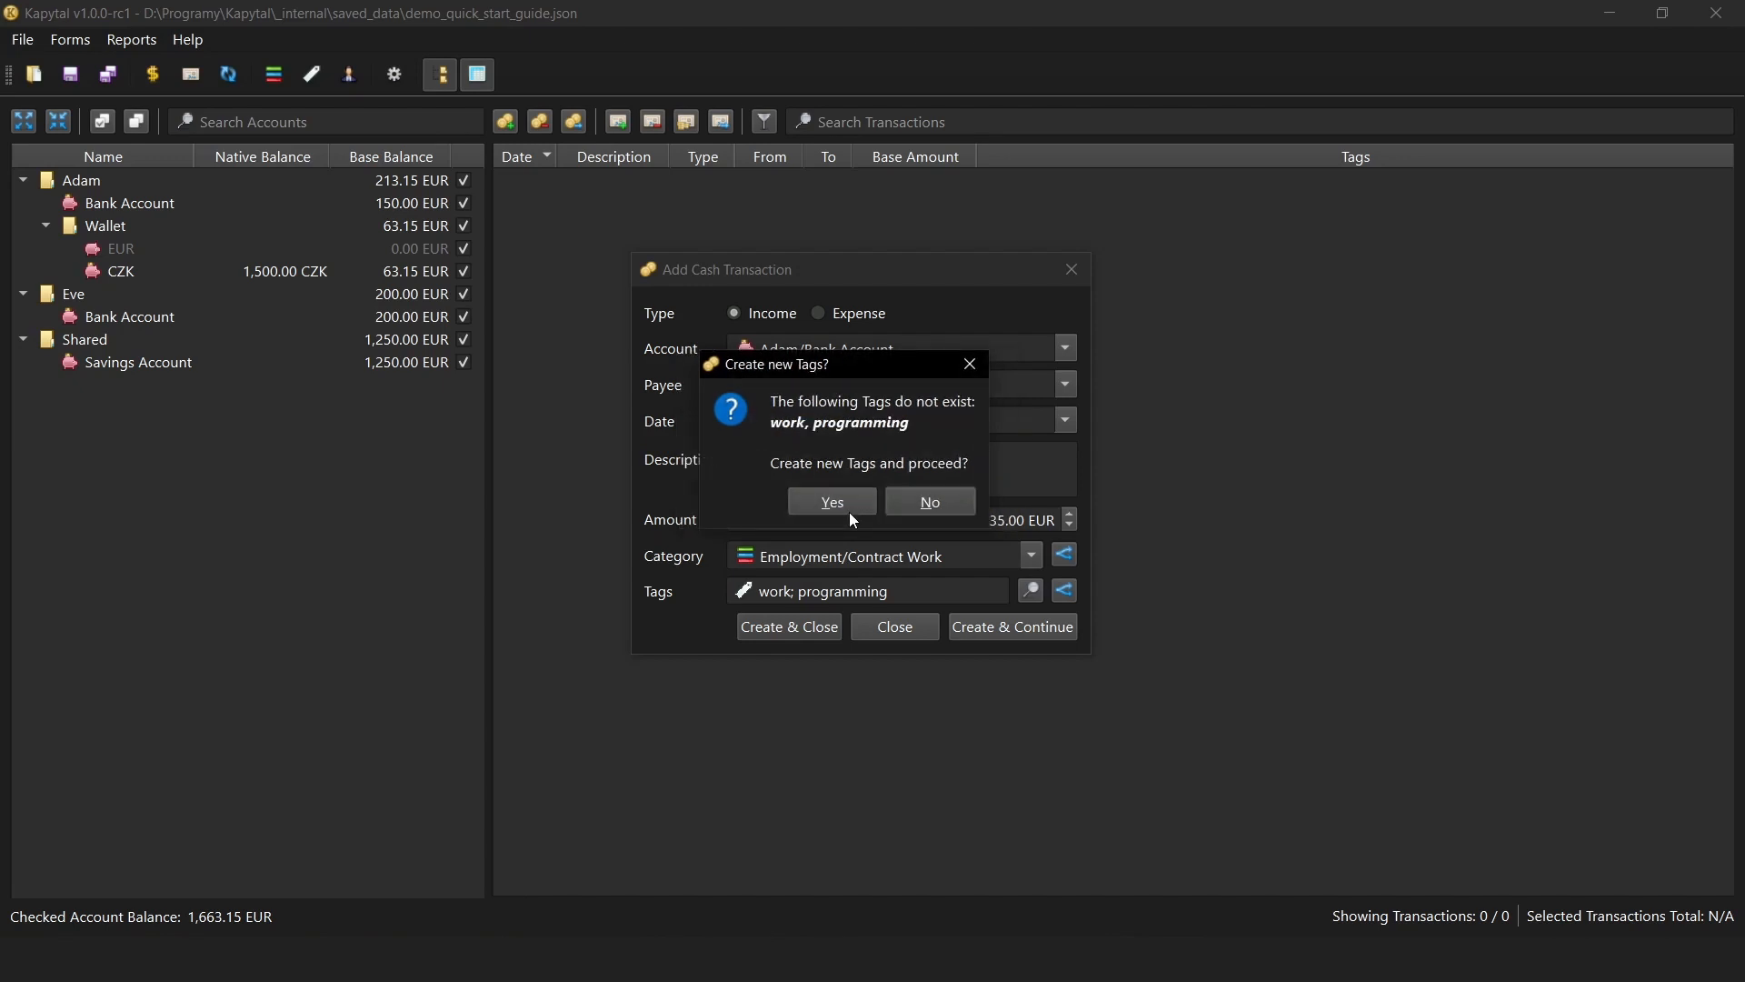
left_click(852, 514)
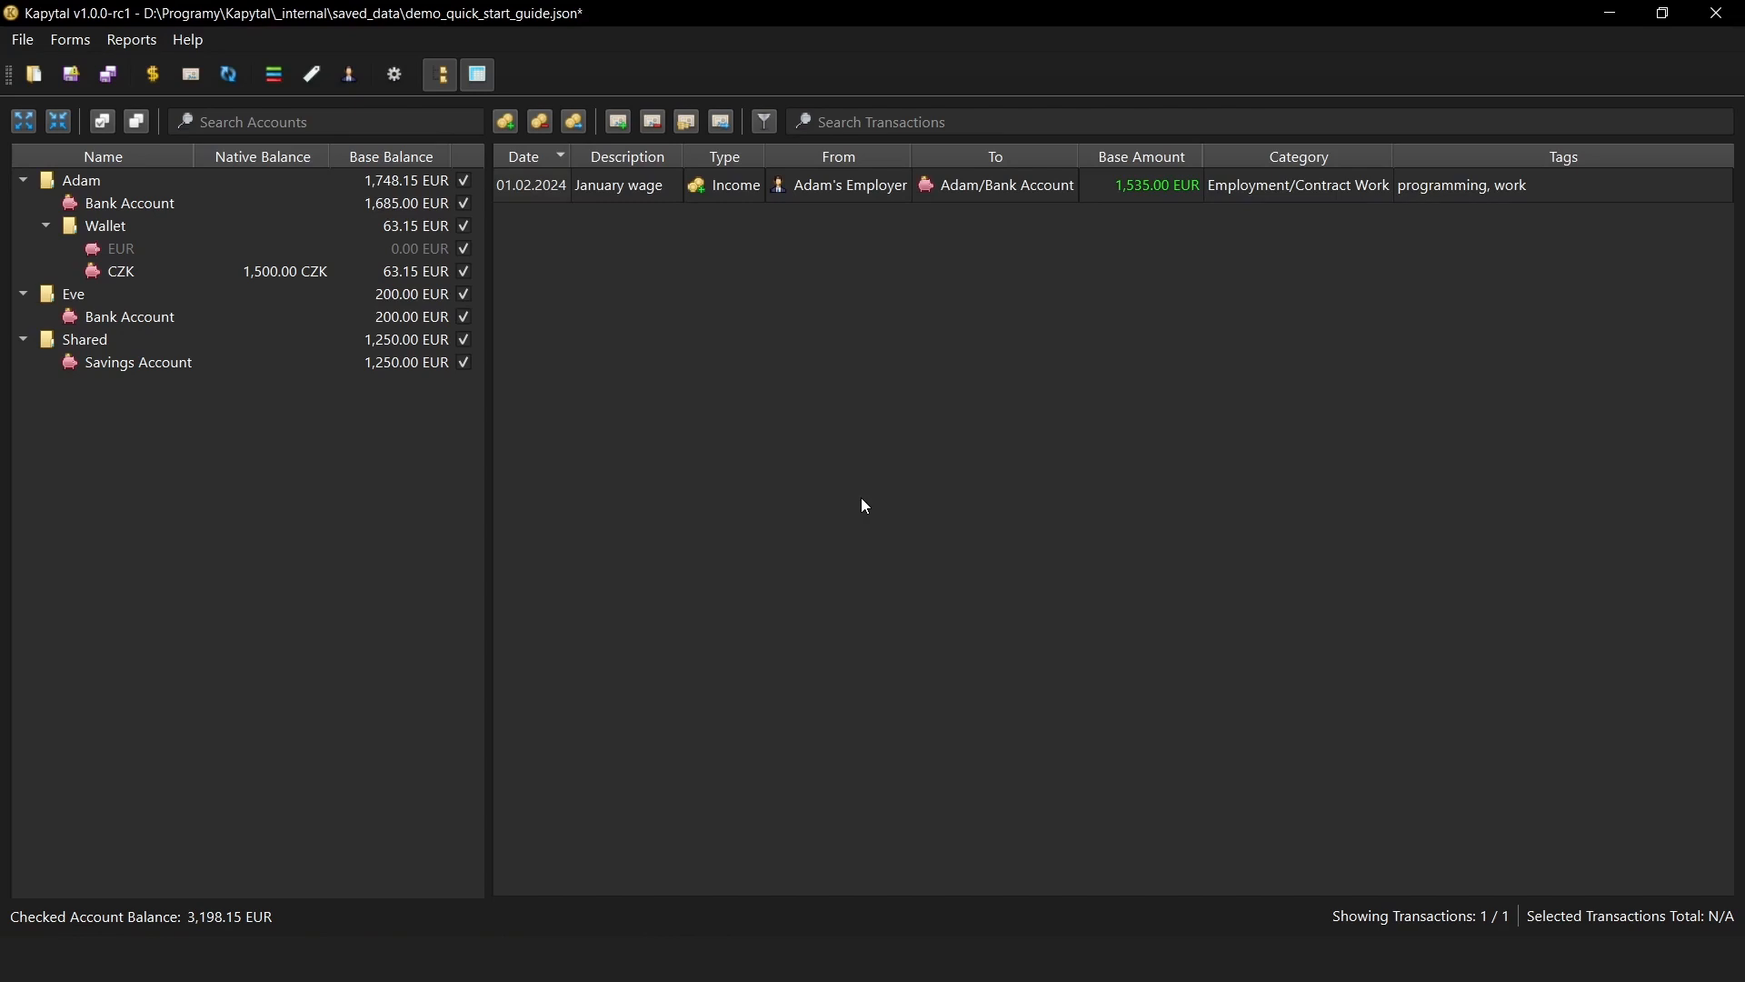
Start an expense cash transaction on the second owner's Bank Account with Tesco as the payee.
left_click(542, 123)
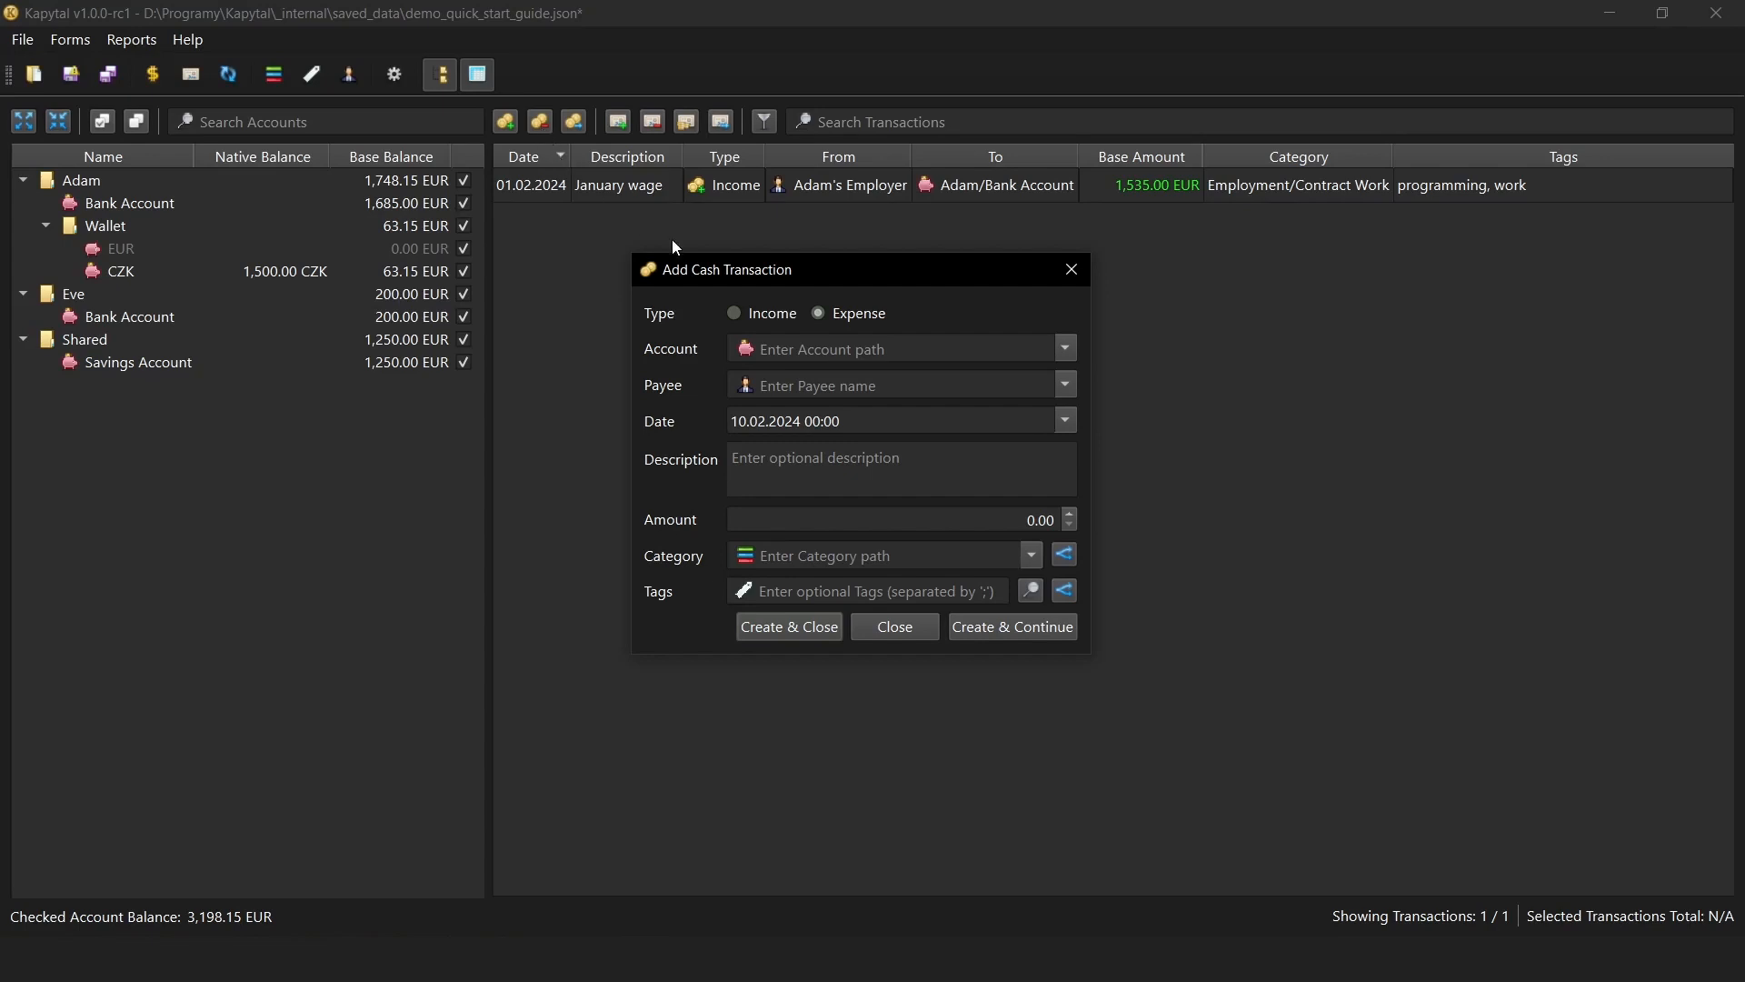
left_click(780, 356)
type("Eve/Bank Account")
key("Tab")
type("Tesco")
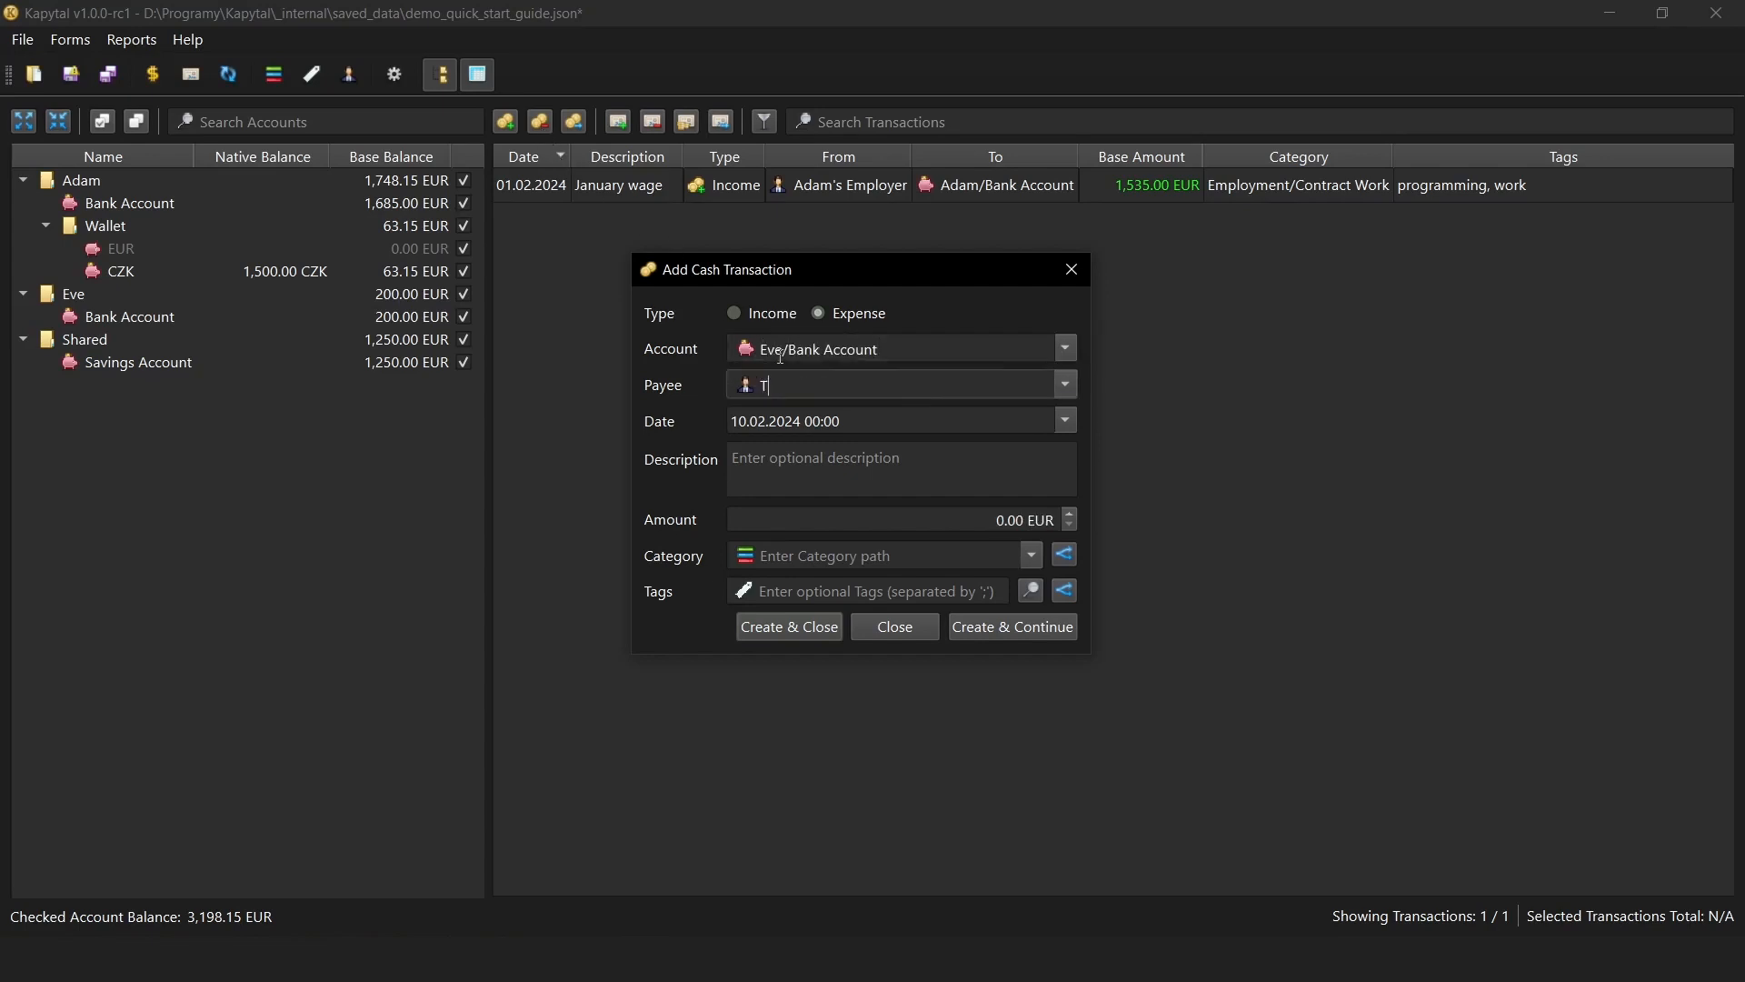
Date the expense 06.02.2024, describe it as "chili con carne ingredients, laundry detergent" and set the amount to 73.59 EUR.
left_click(1065, 419)
left_click(821, 522)
left_click(790, 460)
type("chili con carne ingredients, laundry detergent")
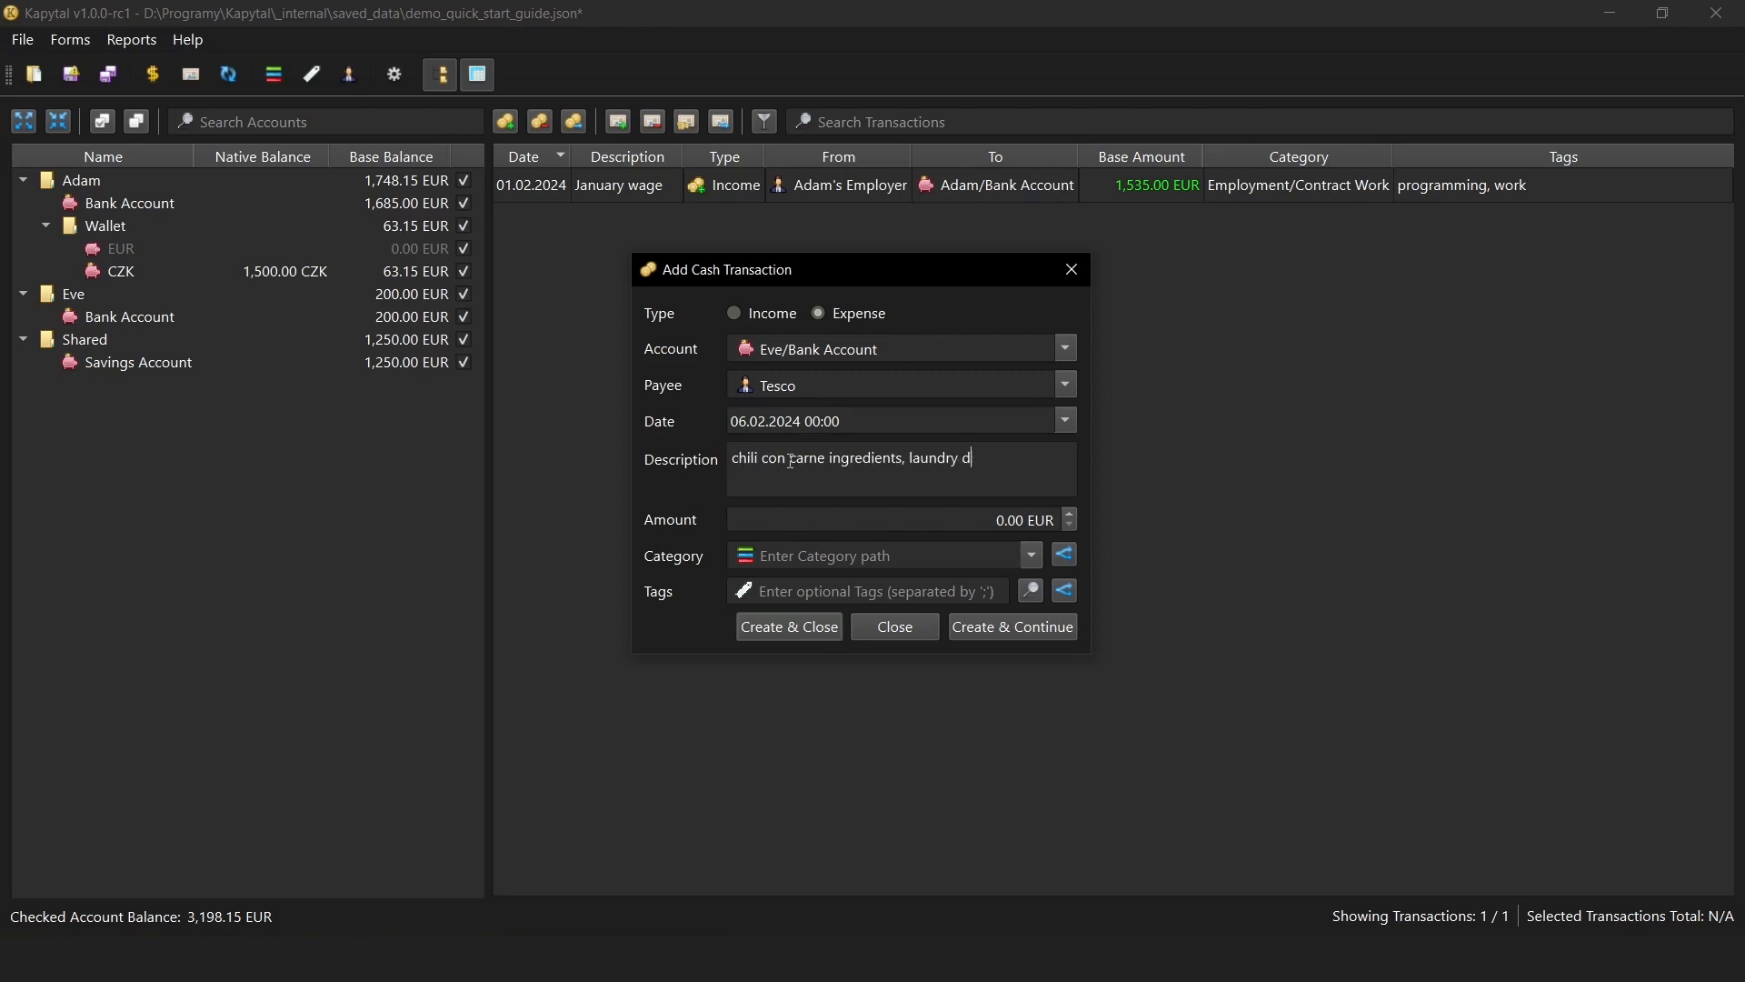
key("Tab")
type("73.59")
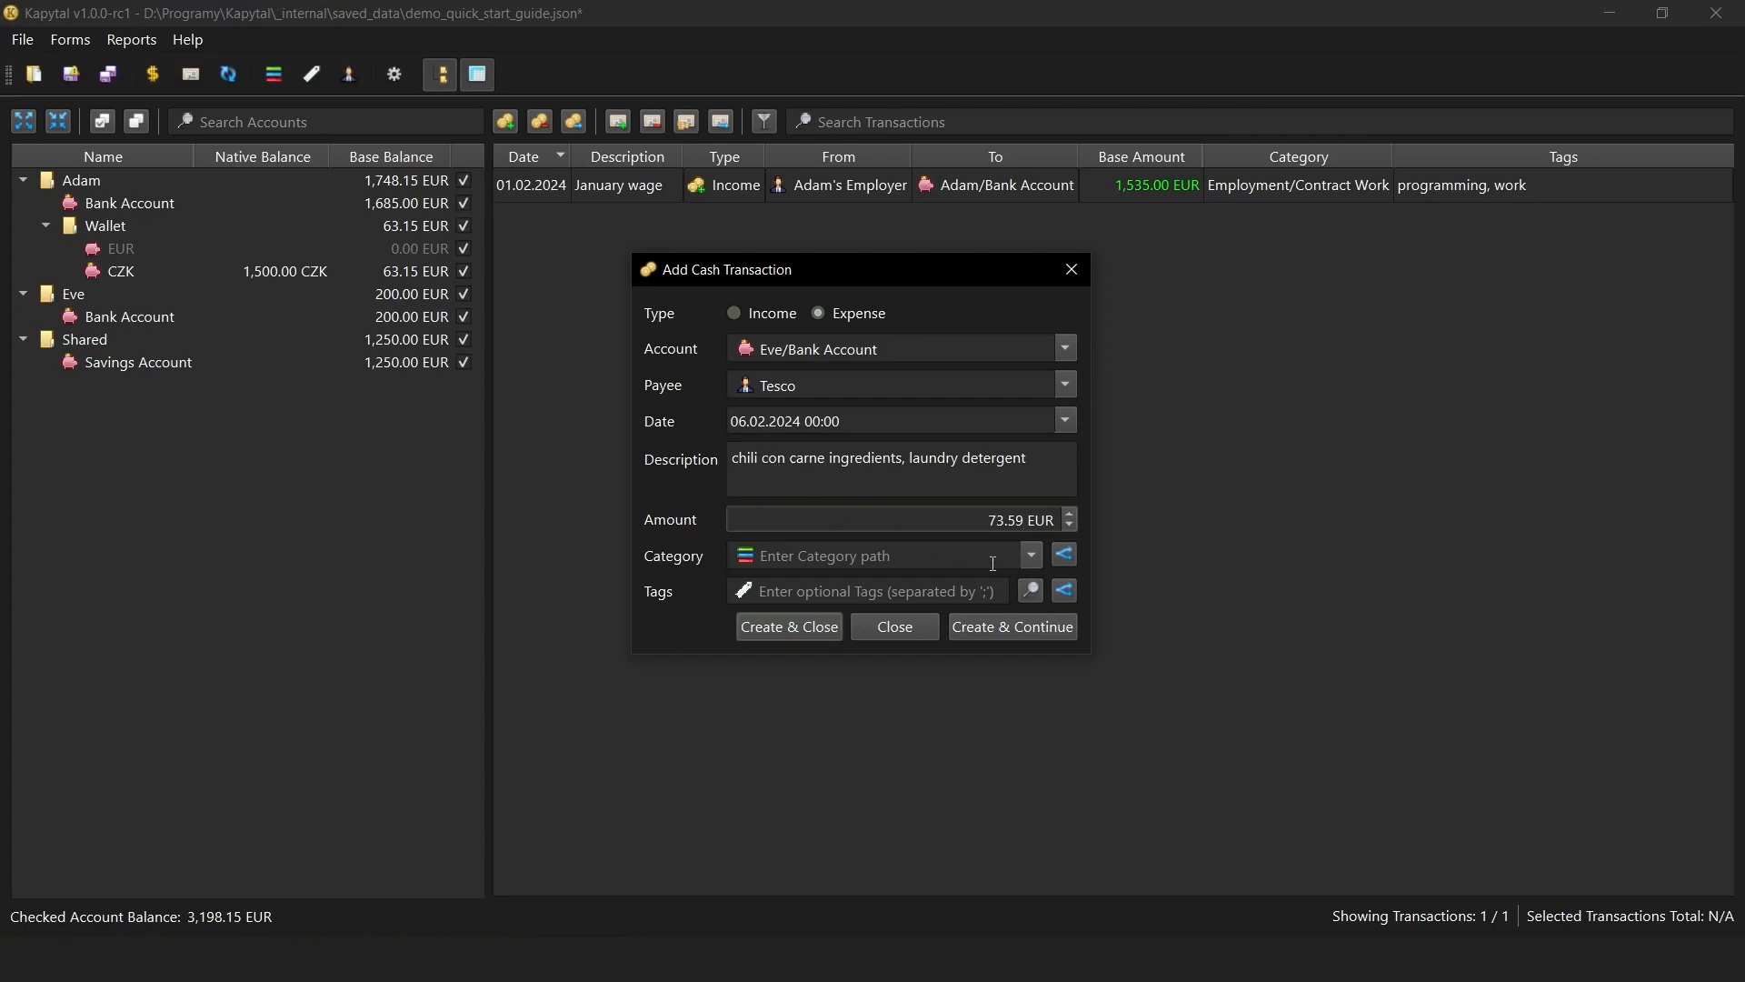
Split the expense across two categories and assign Food and Drink/Groceries as the first one.
left_click(1067, 559)
left_click(833, 558)
type("Gro")
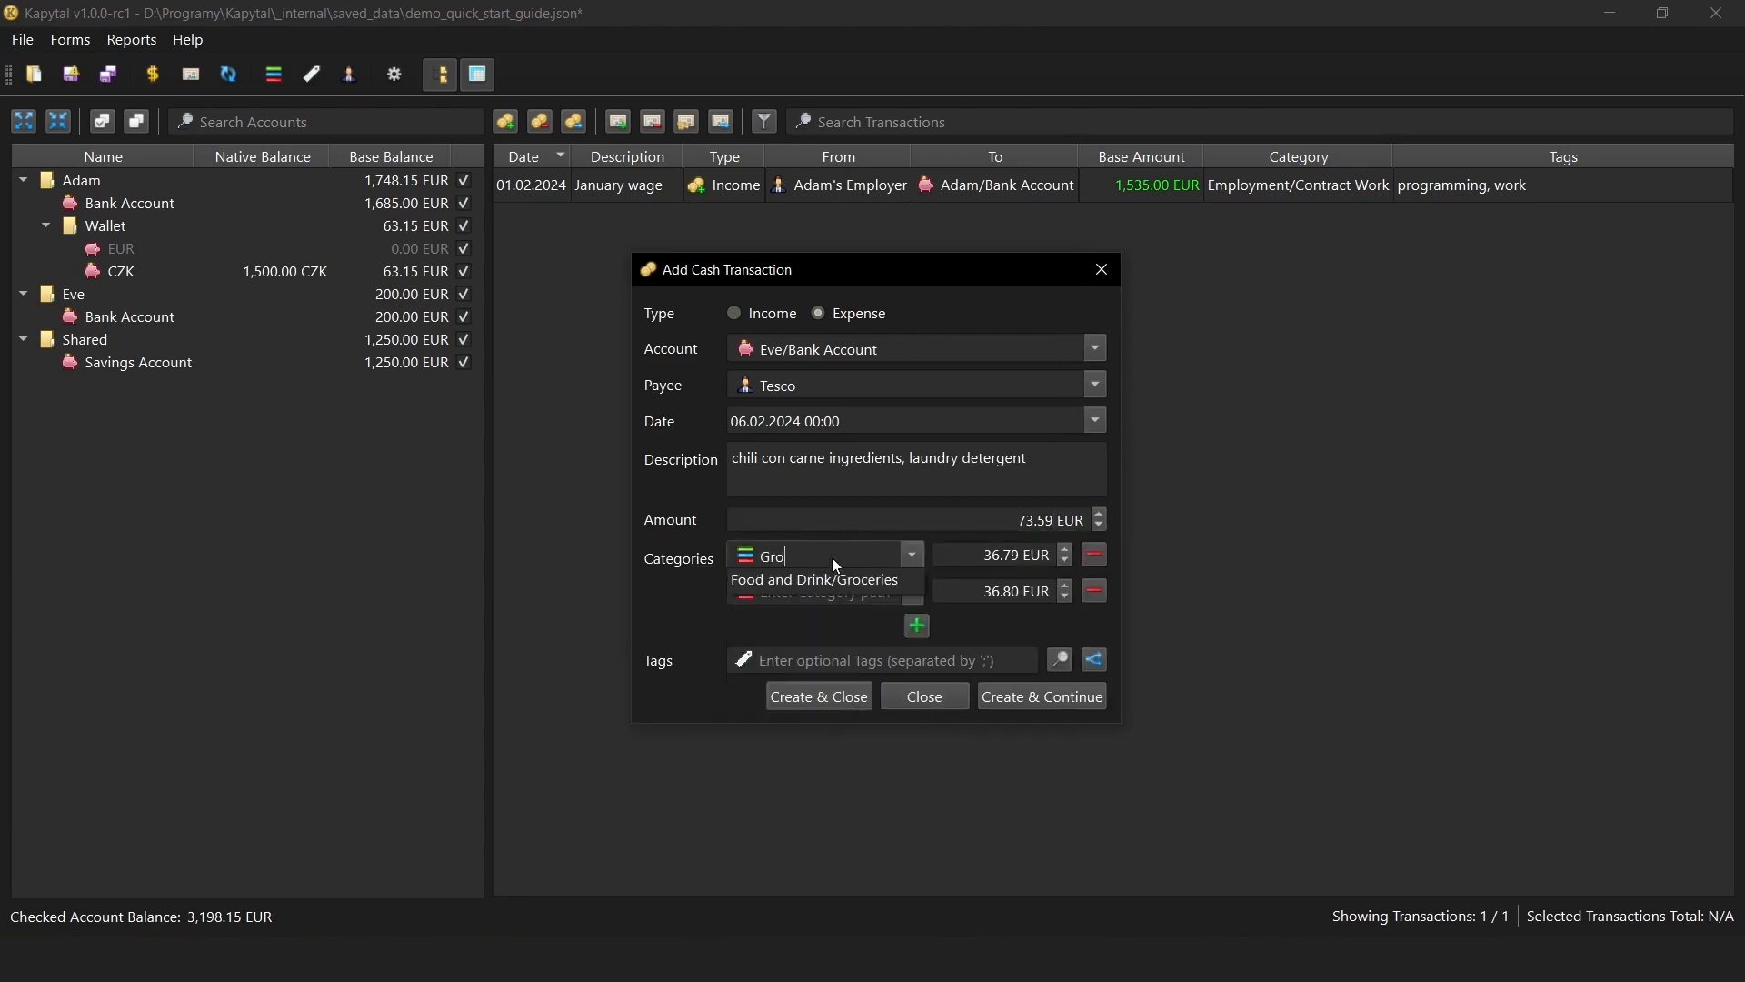
key("Down")
key("Return")
Assign Household Goods as the second category with 19.80 EUR, and widen the dialog to fit the category names.
key("Tab")
key("Tab")
type("Household Goods")
key("Down")
key("Return")
double_click(967, 594)
type("19.80")
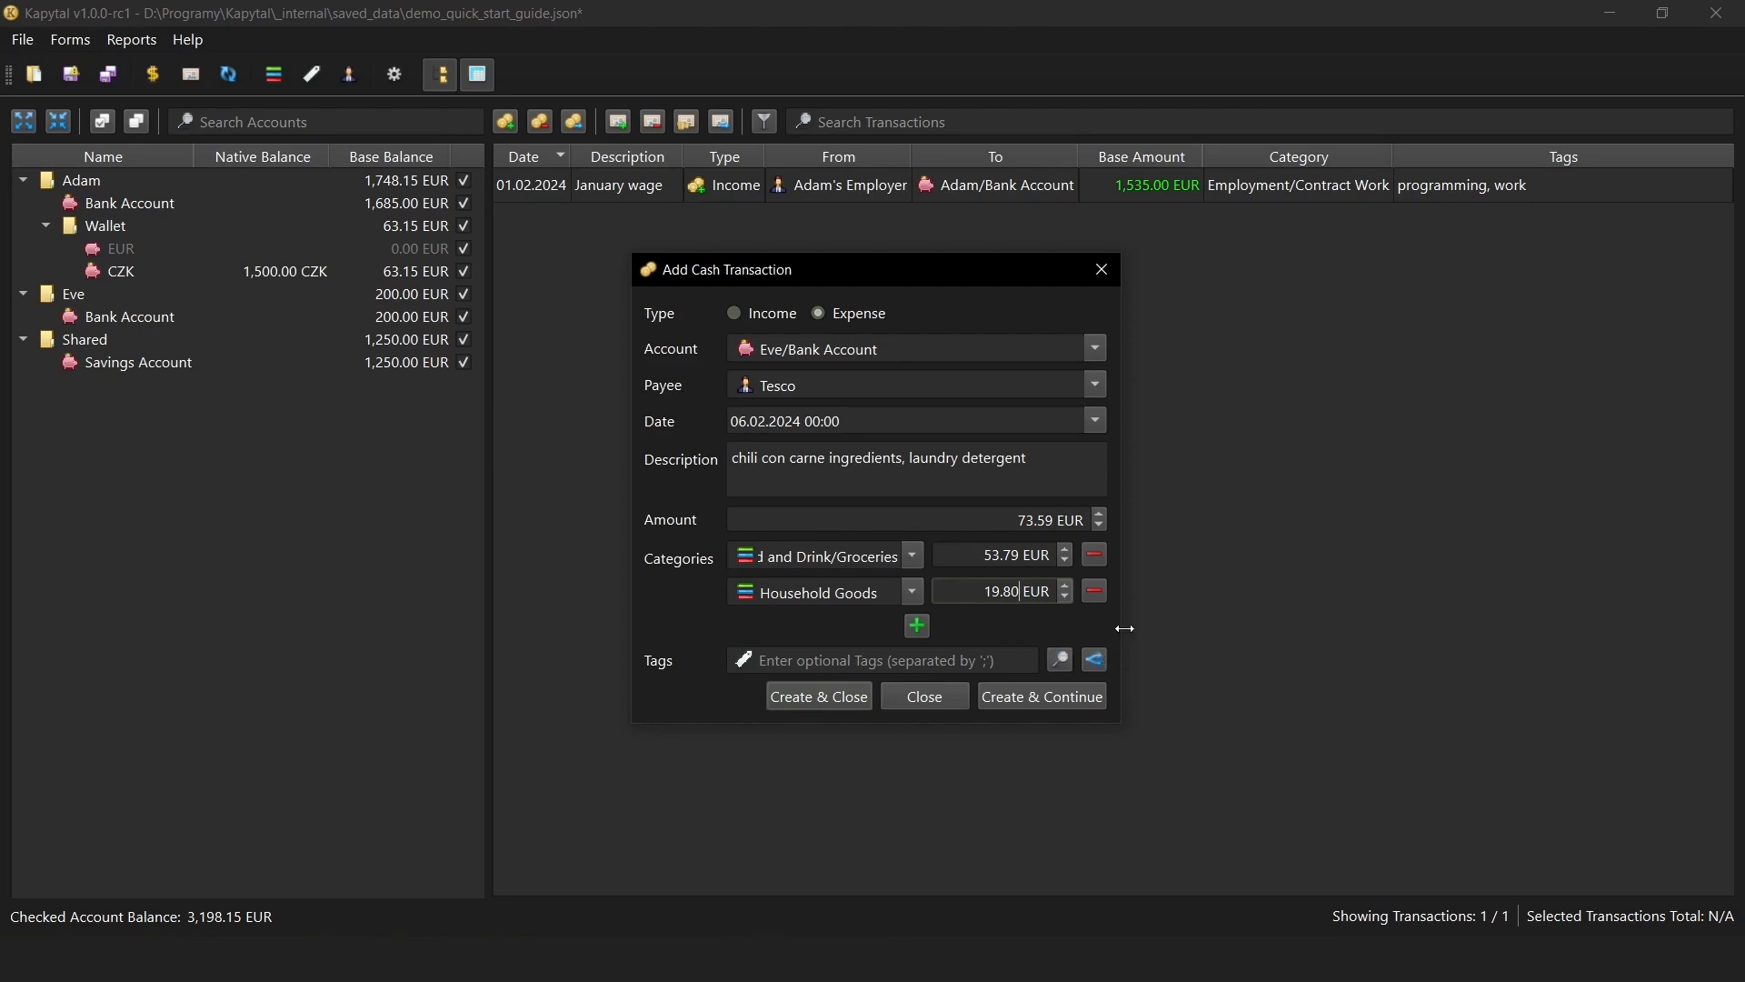
left_click_drag(1124, 628, 1277, 627)
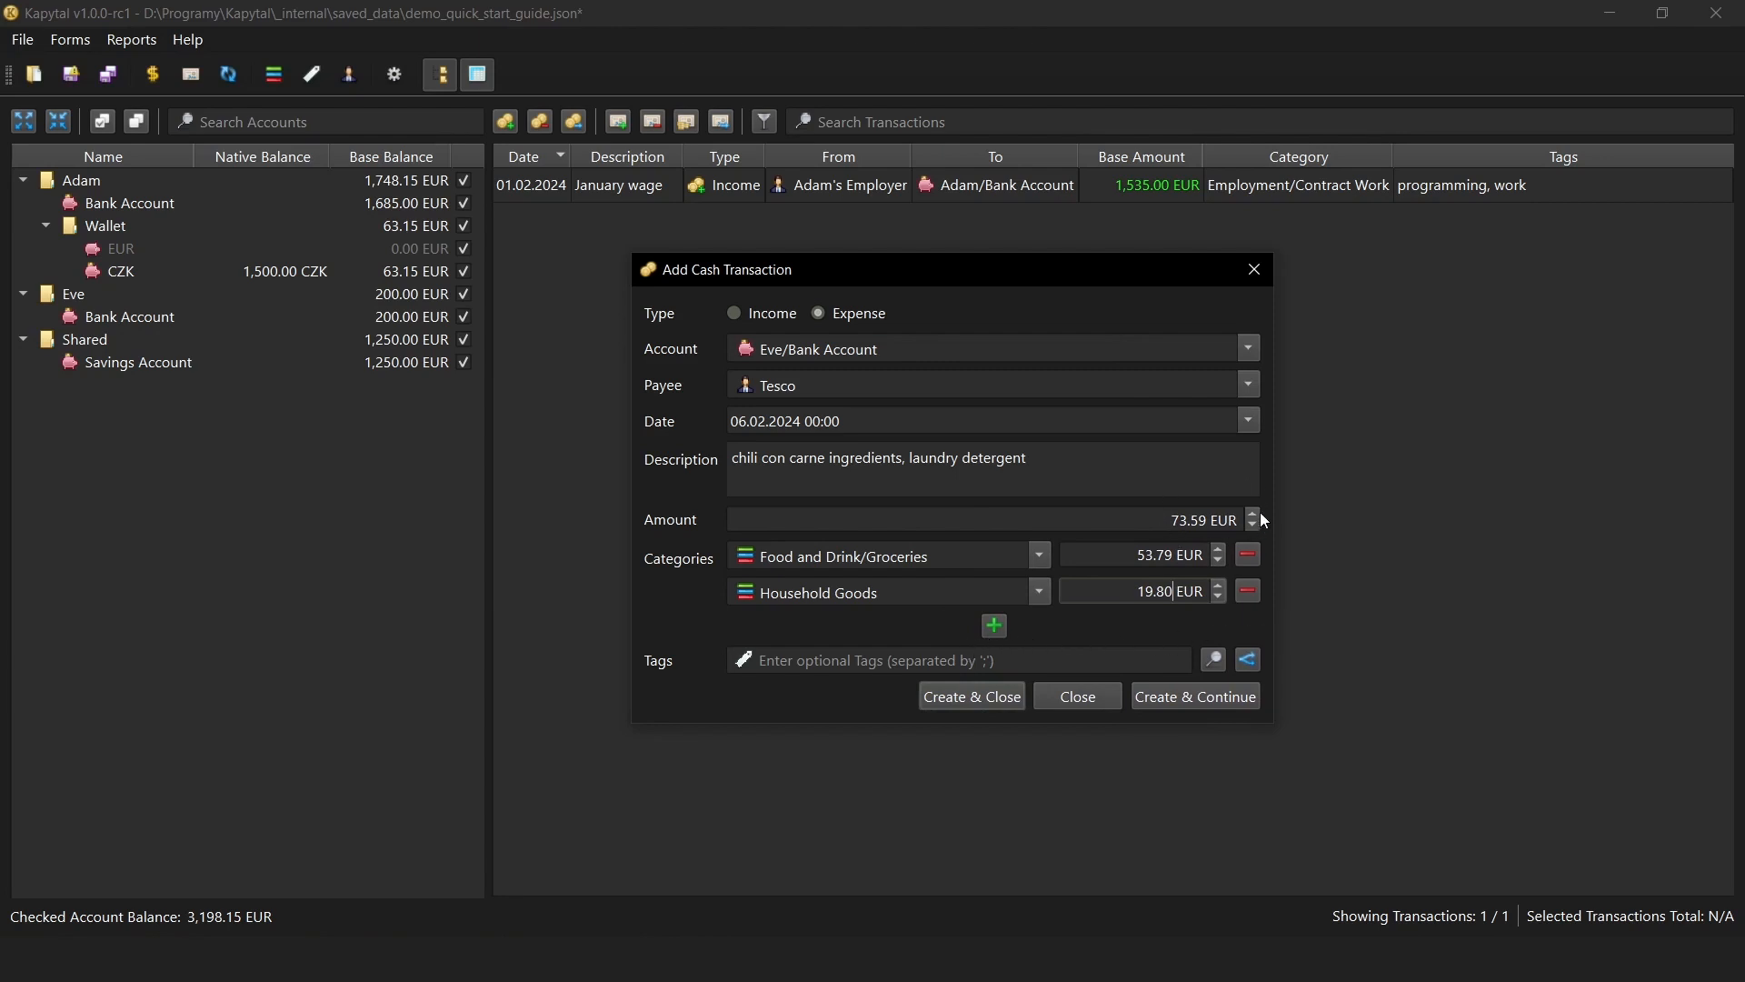
Add a split tag noting that the first owner owes the second, with a tag amount of 36.80 EUR.
left_click(1250, 661)
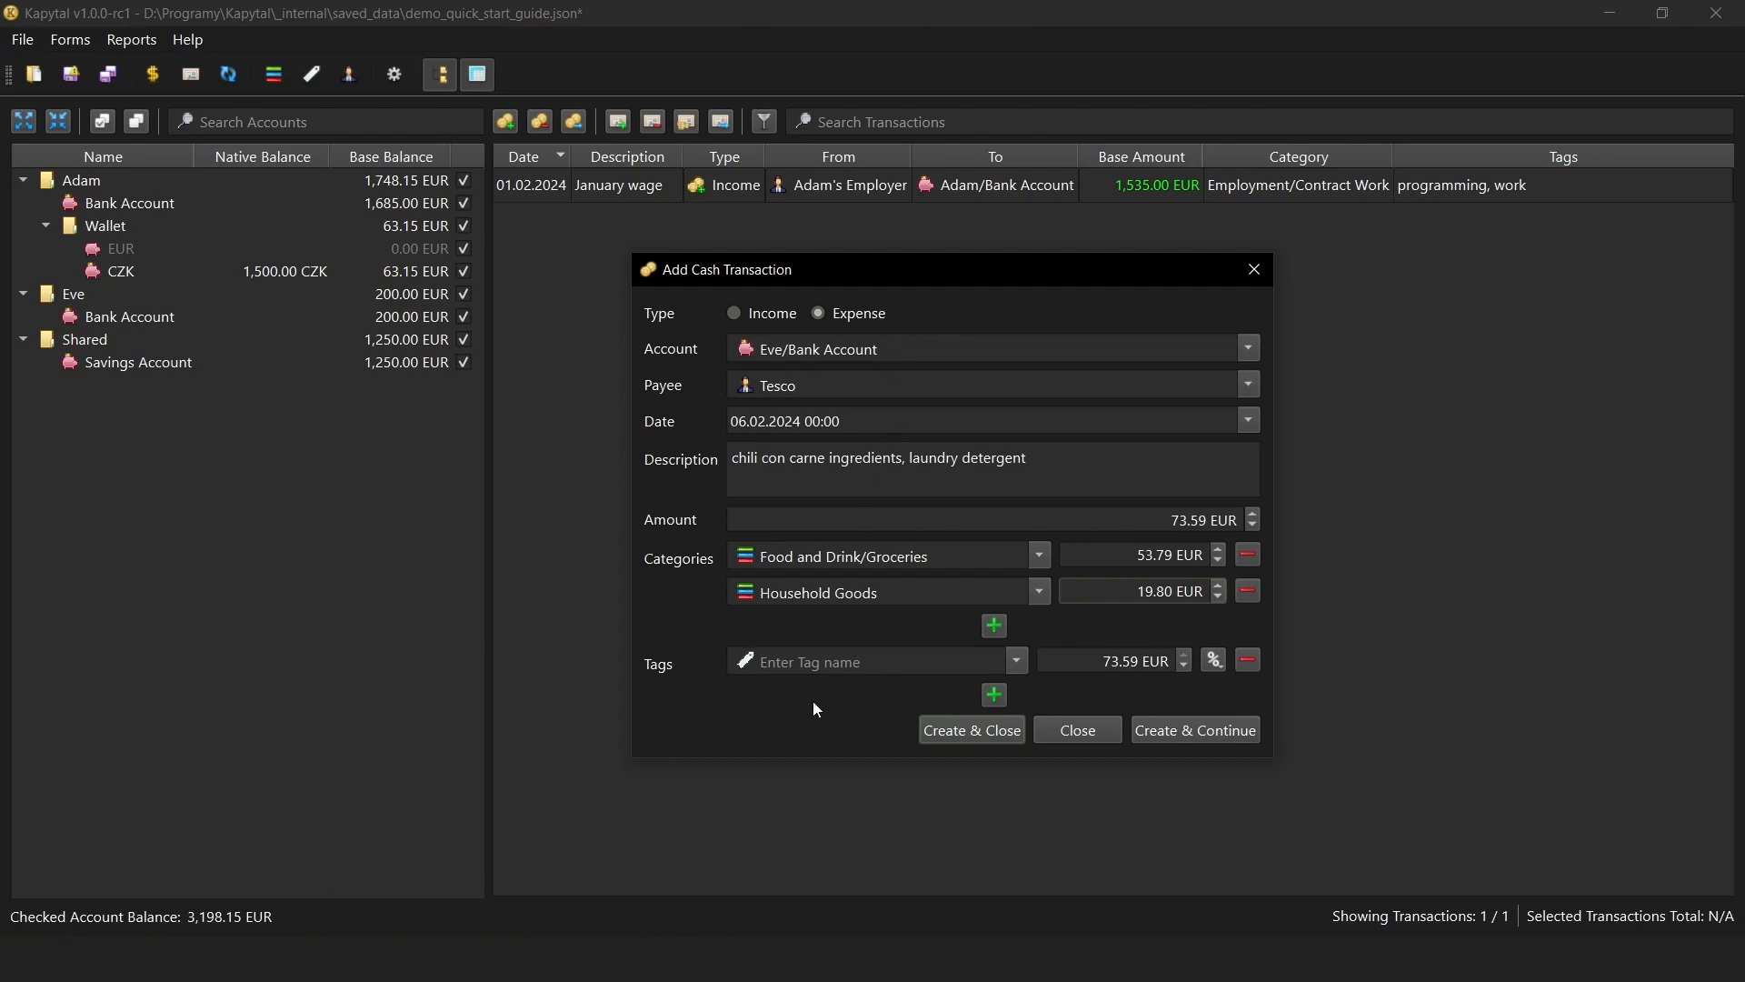
left_click(844, 665)
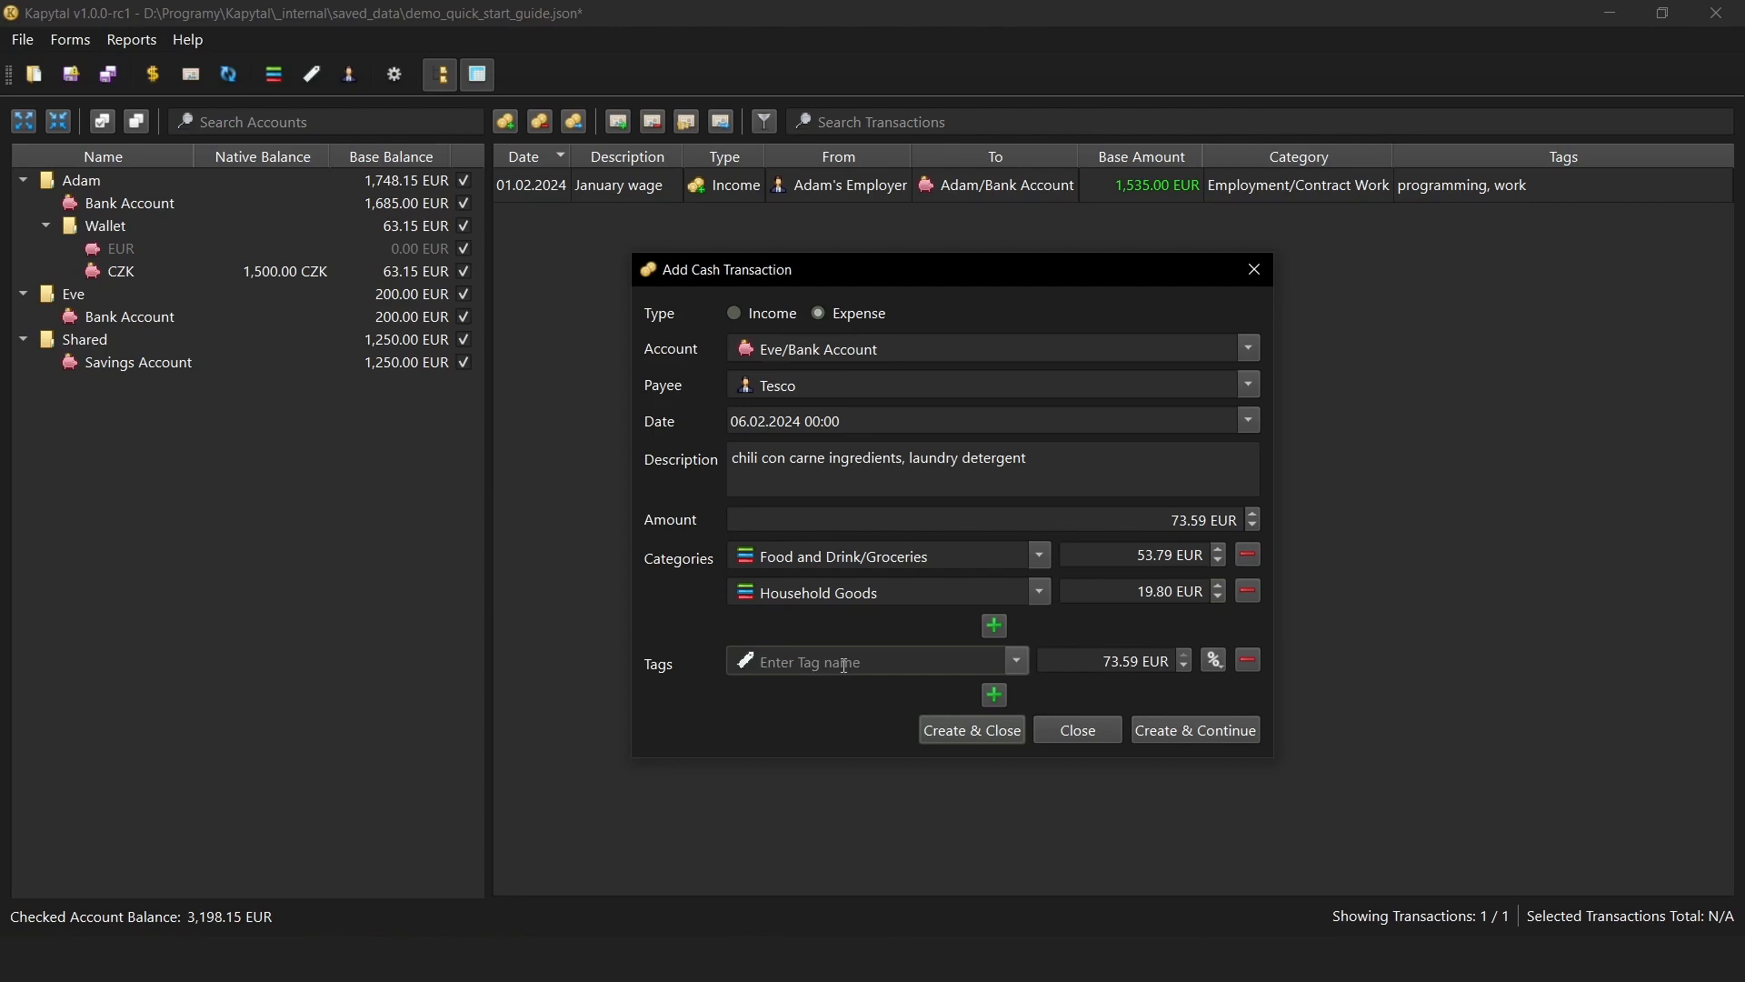
type("Adam owes Eve")
key("Tab")
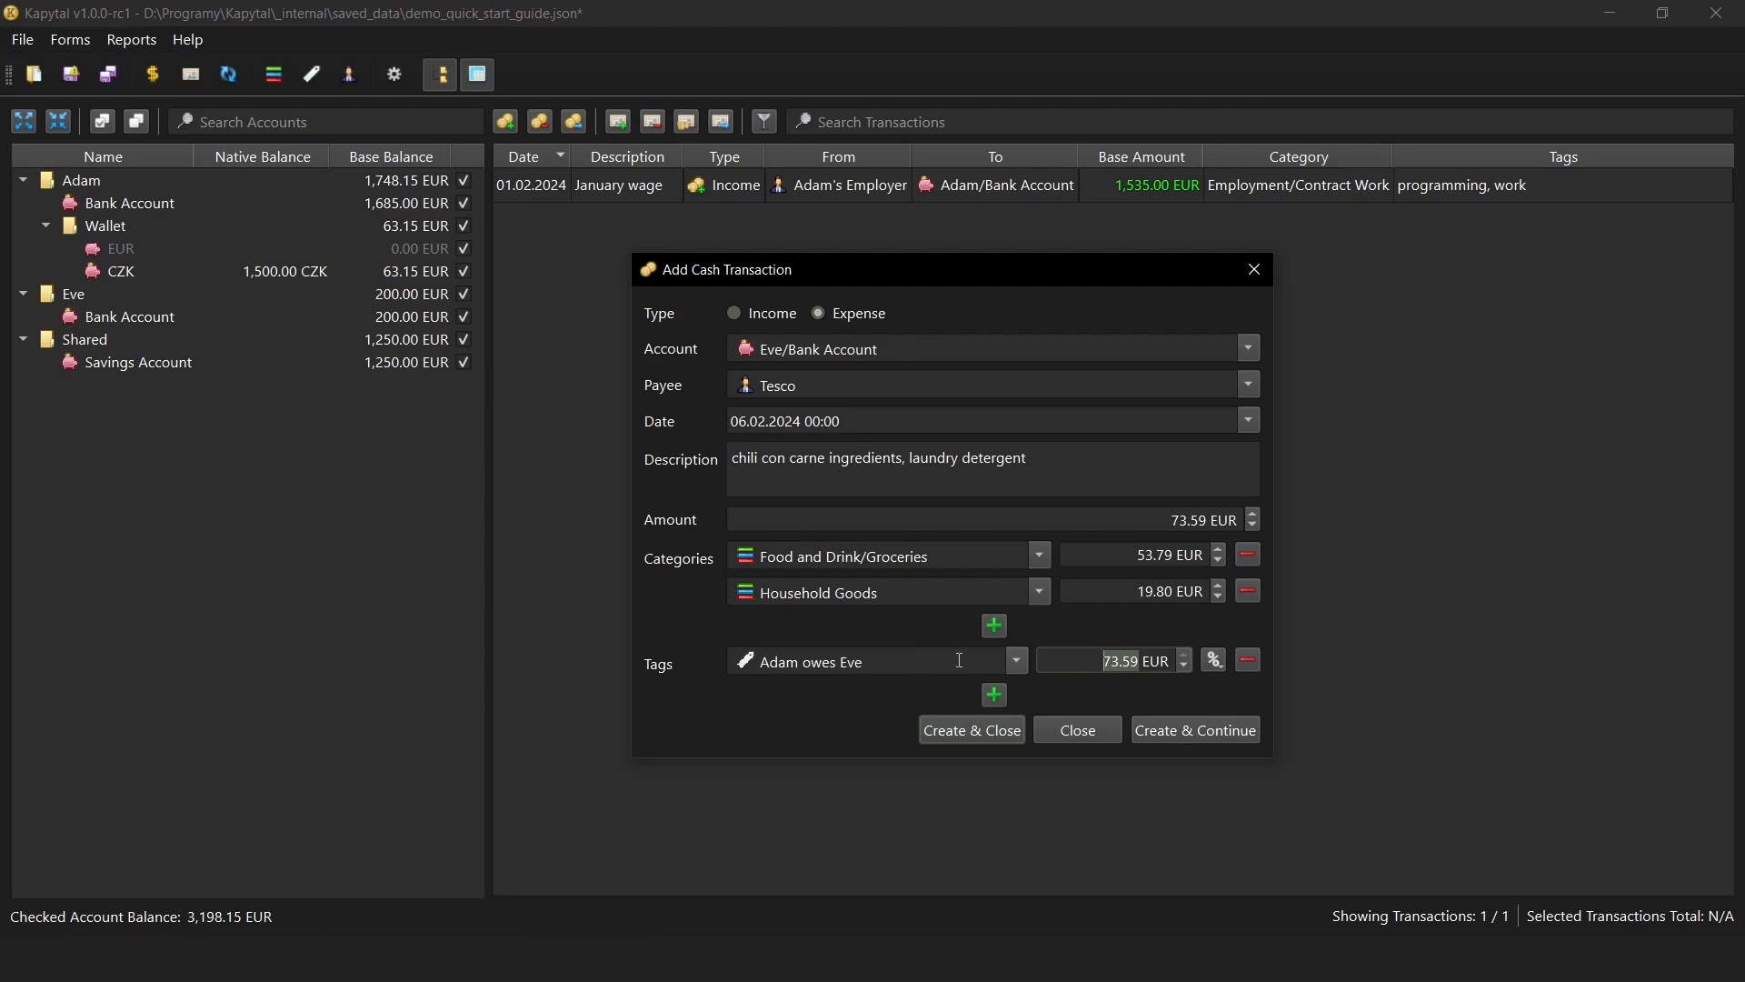
left_click(1214, 661)
left_click(1238, 743)
Create the Tesco expense, approving creation of its new payee and tag.
left_click(965, 733)
left_click(942, 556)
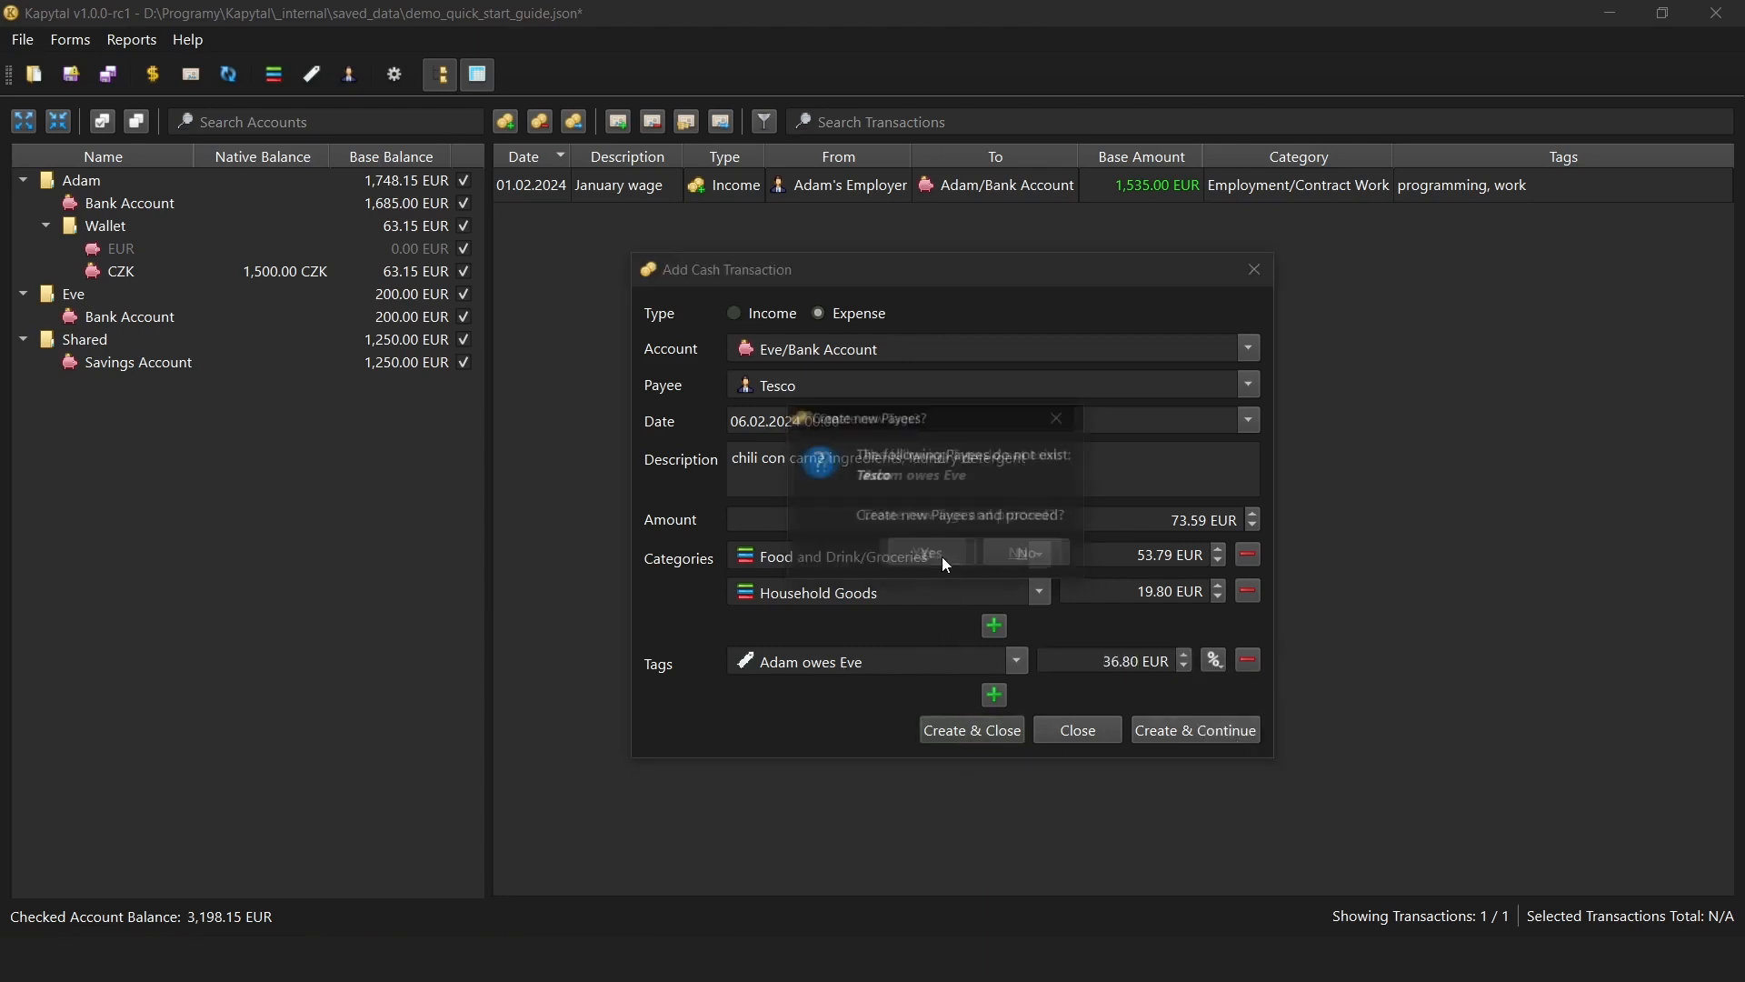
left_click(942, 556)
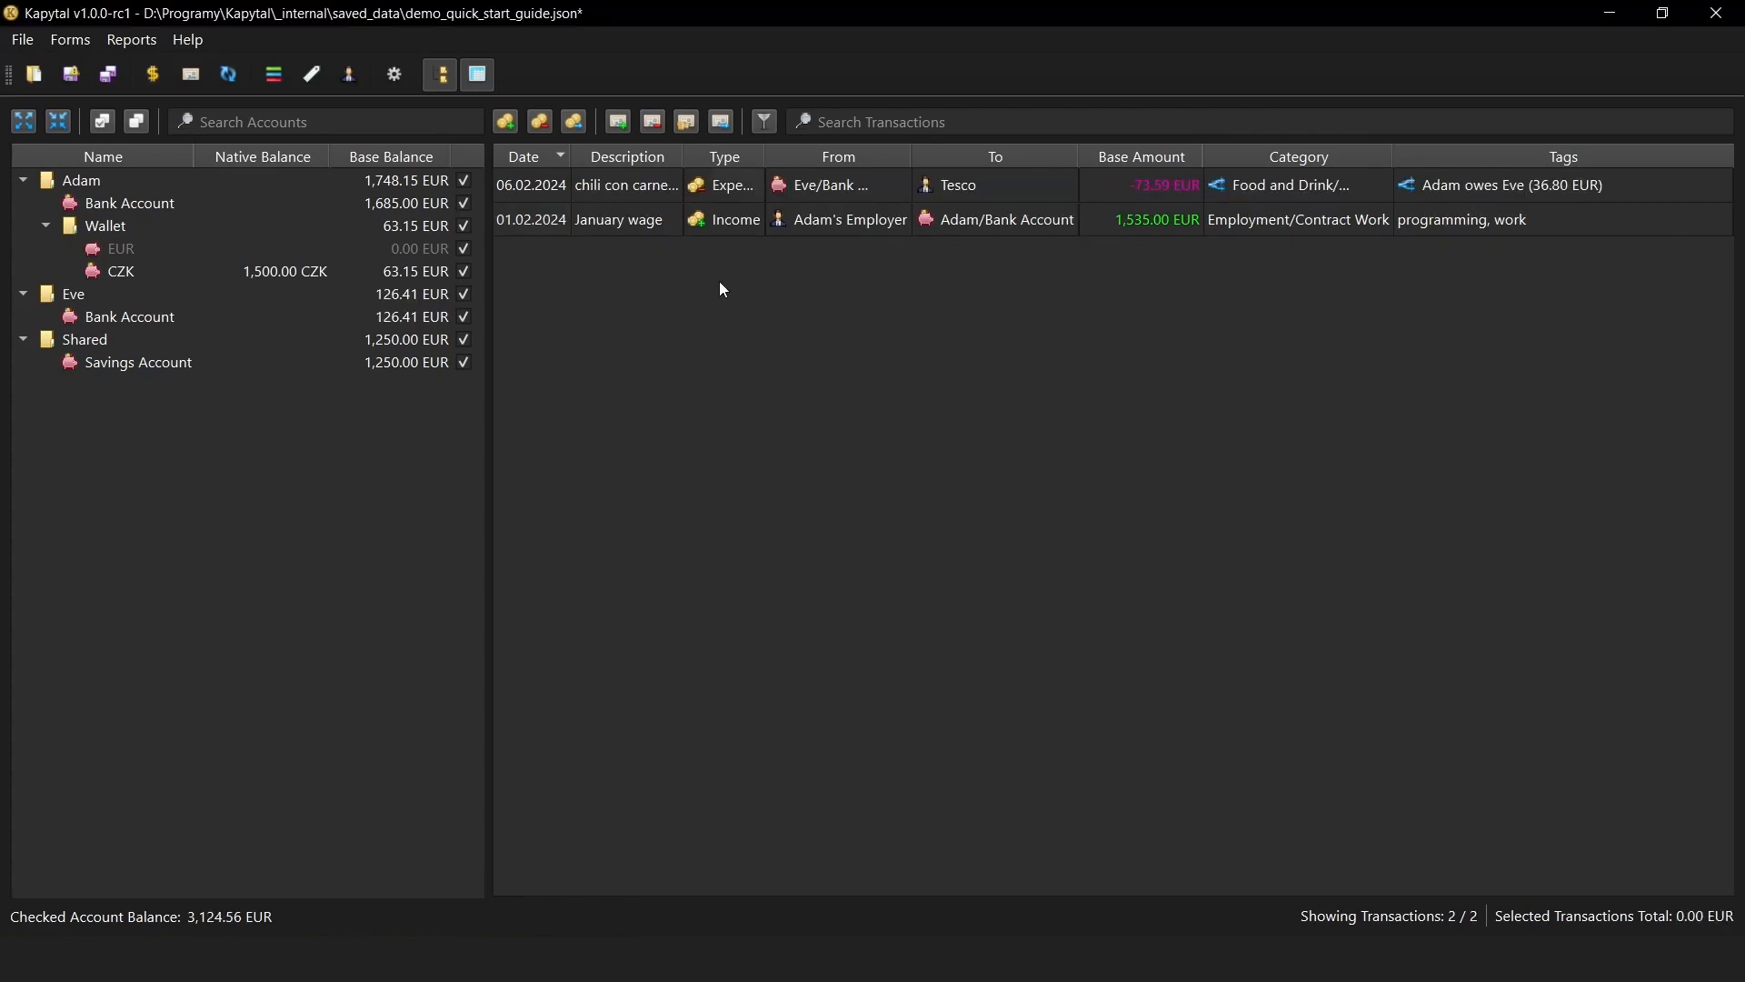
Duplicate the January wage transaction as "December wage" dated 01.01.2024.
left_click(719, 230)
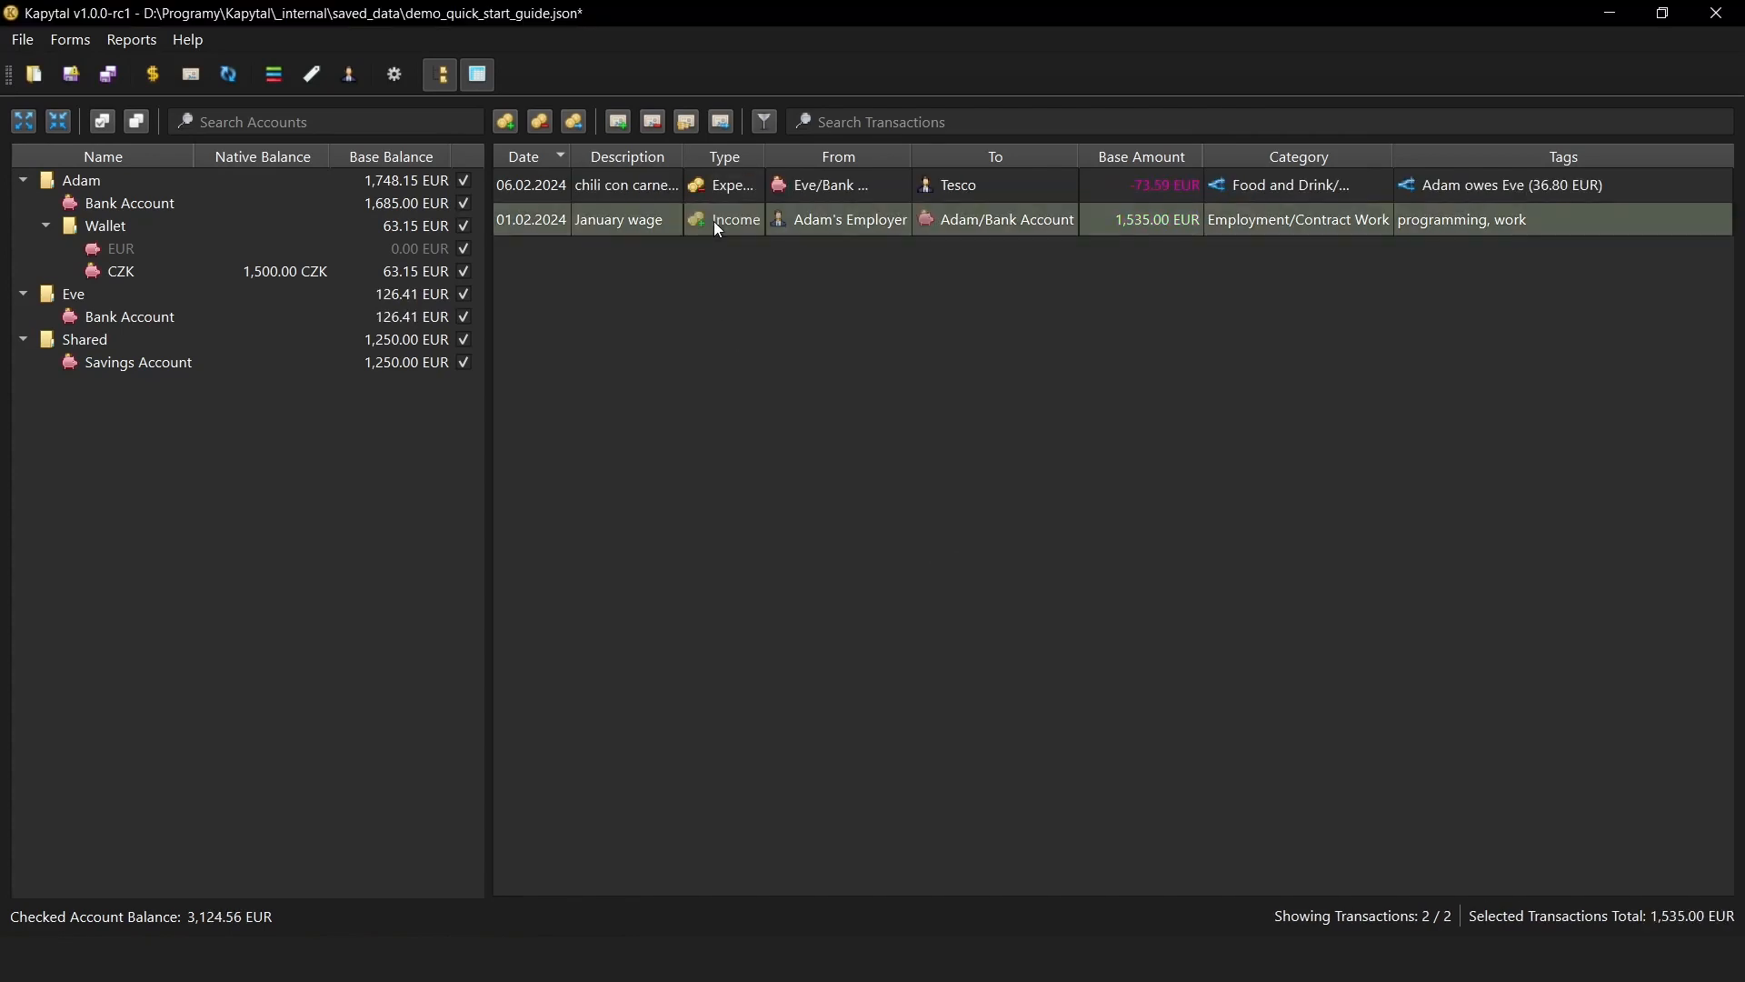
right_click(719, 230)
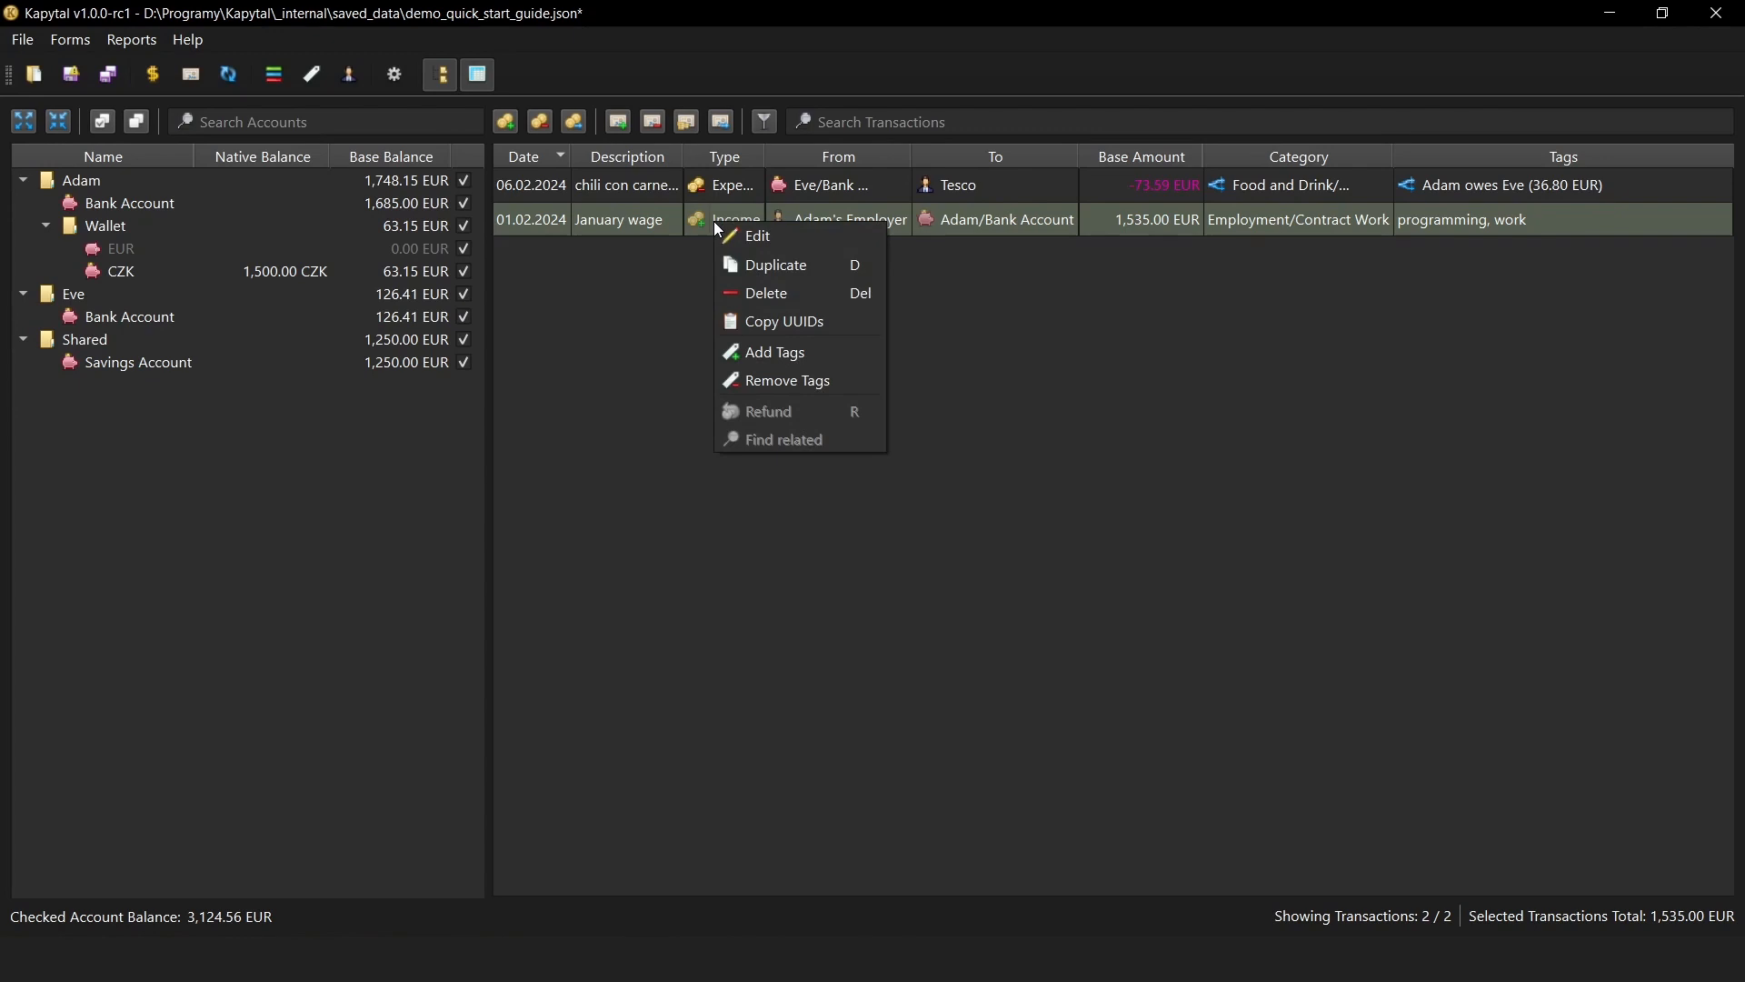
left_click(823, 277)
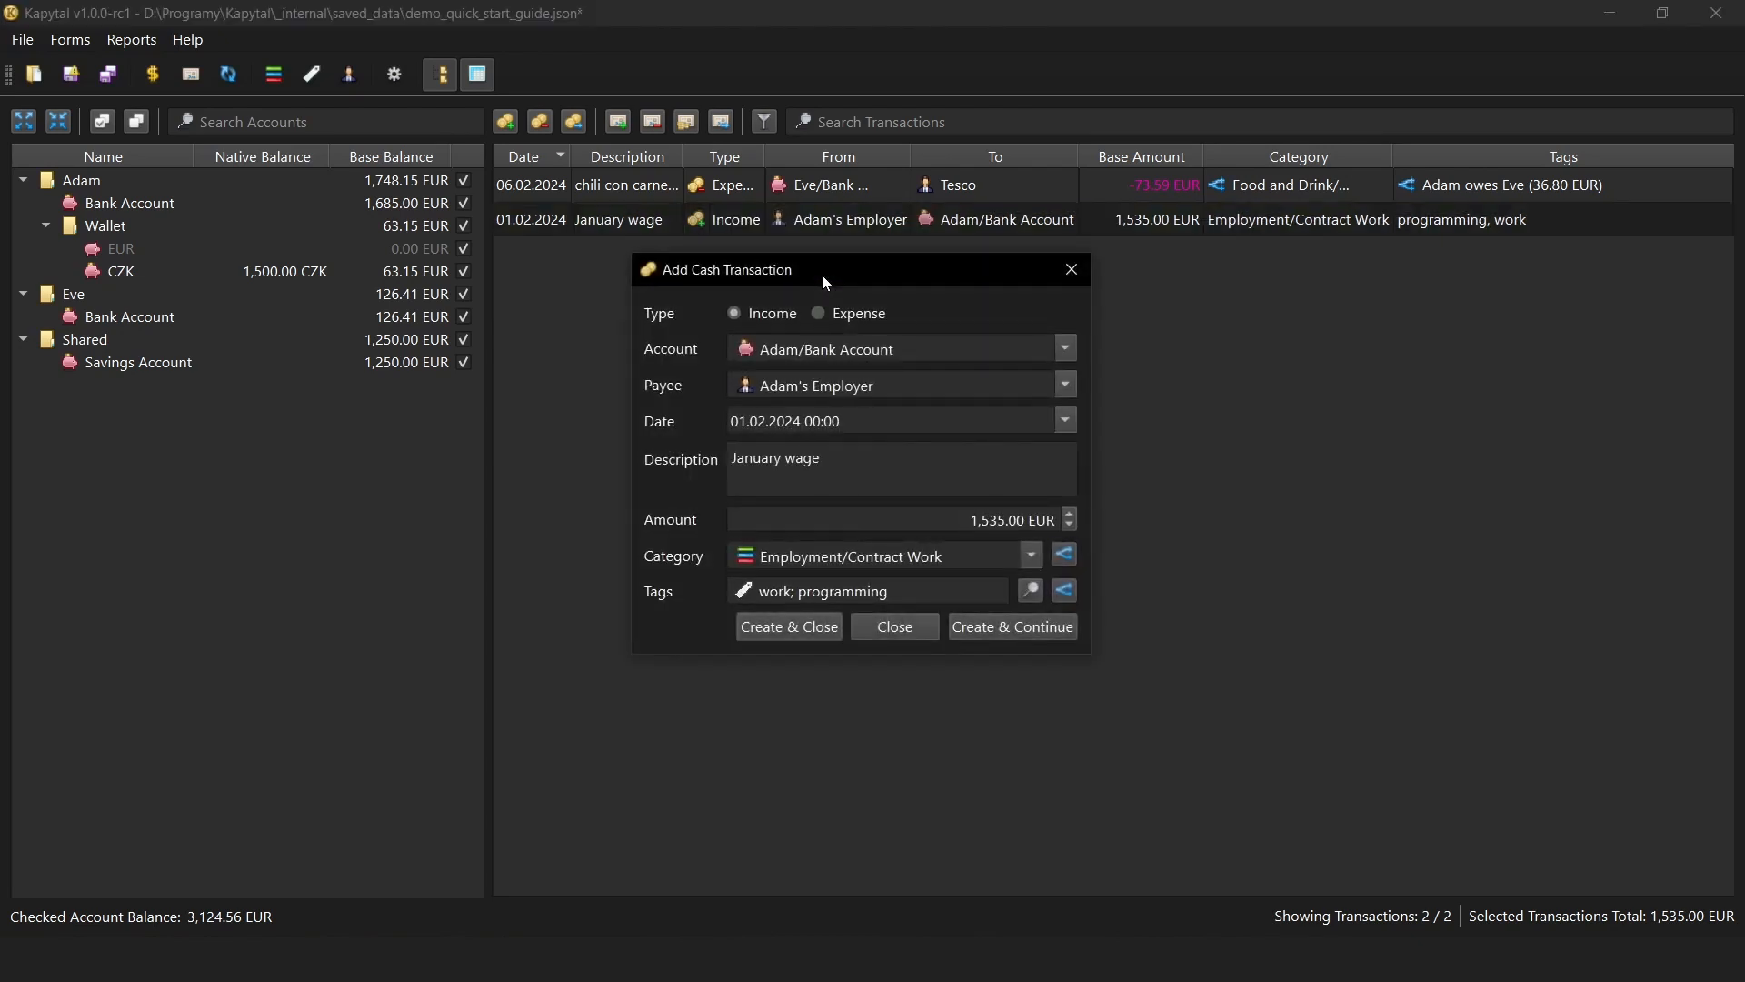
left_click(1065, 421)
left_click(740, 446)
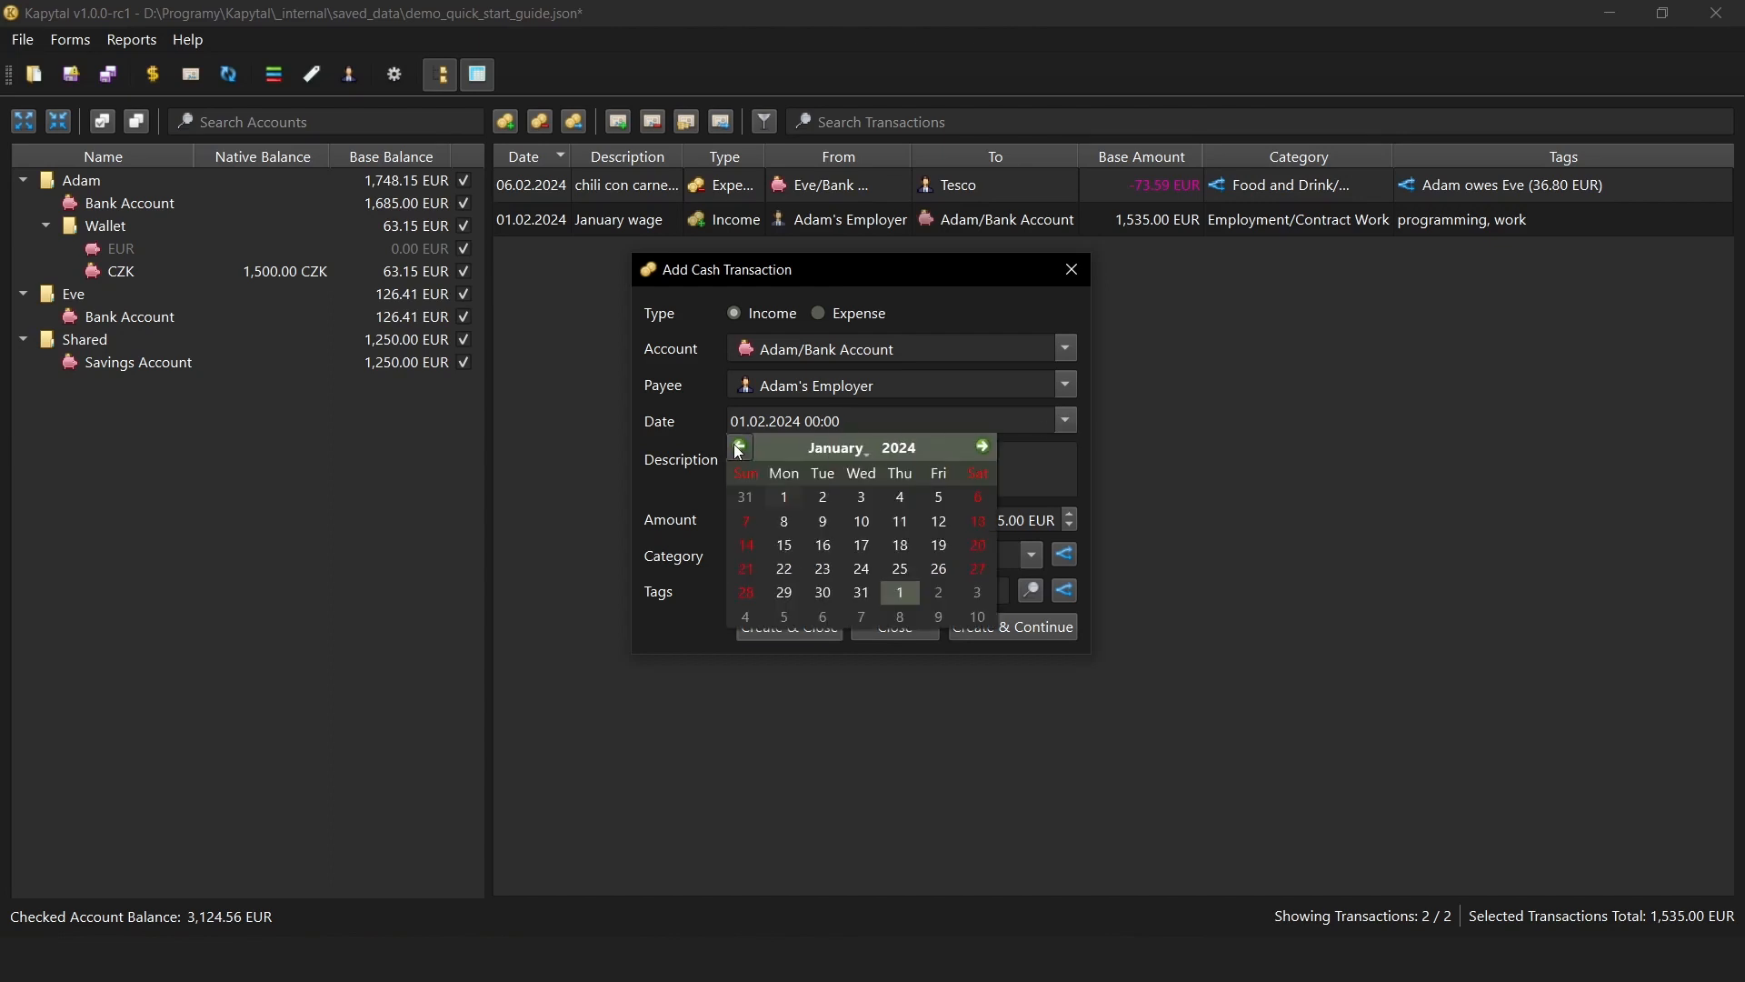
left_click(784, 497)
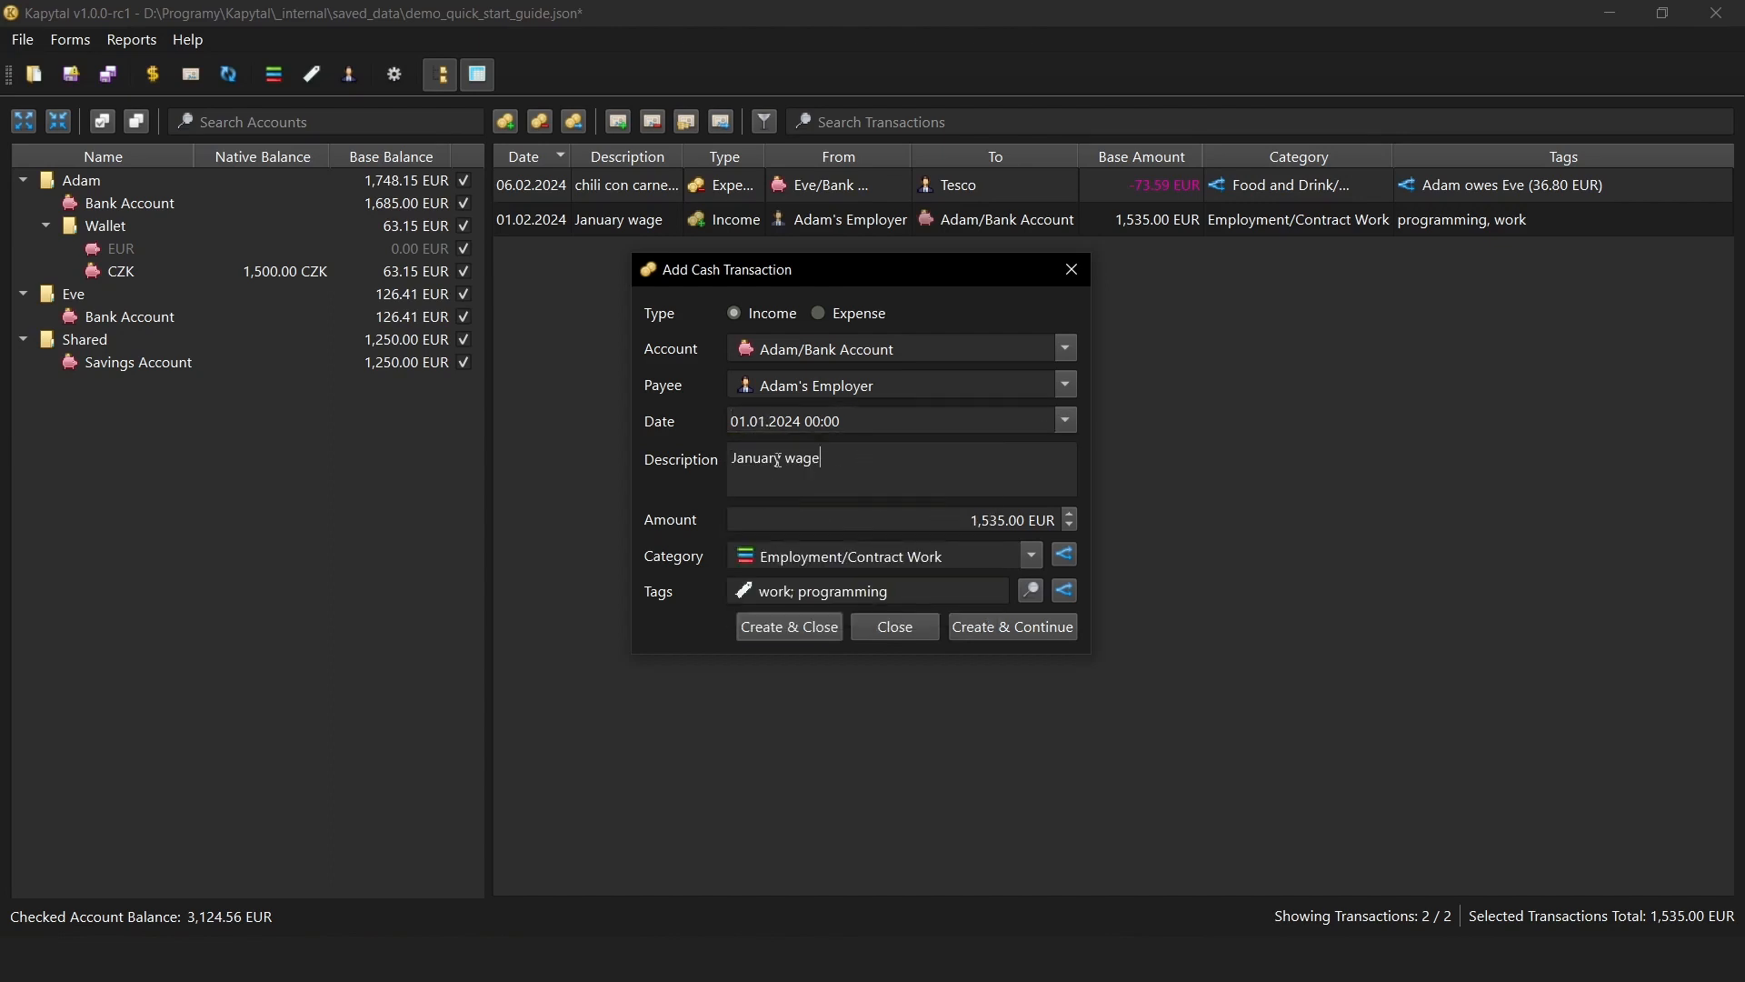
left_click_drag(785, 459, 693, 465)
type("December")
left_click(787, 628)
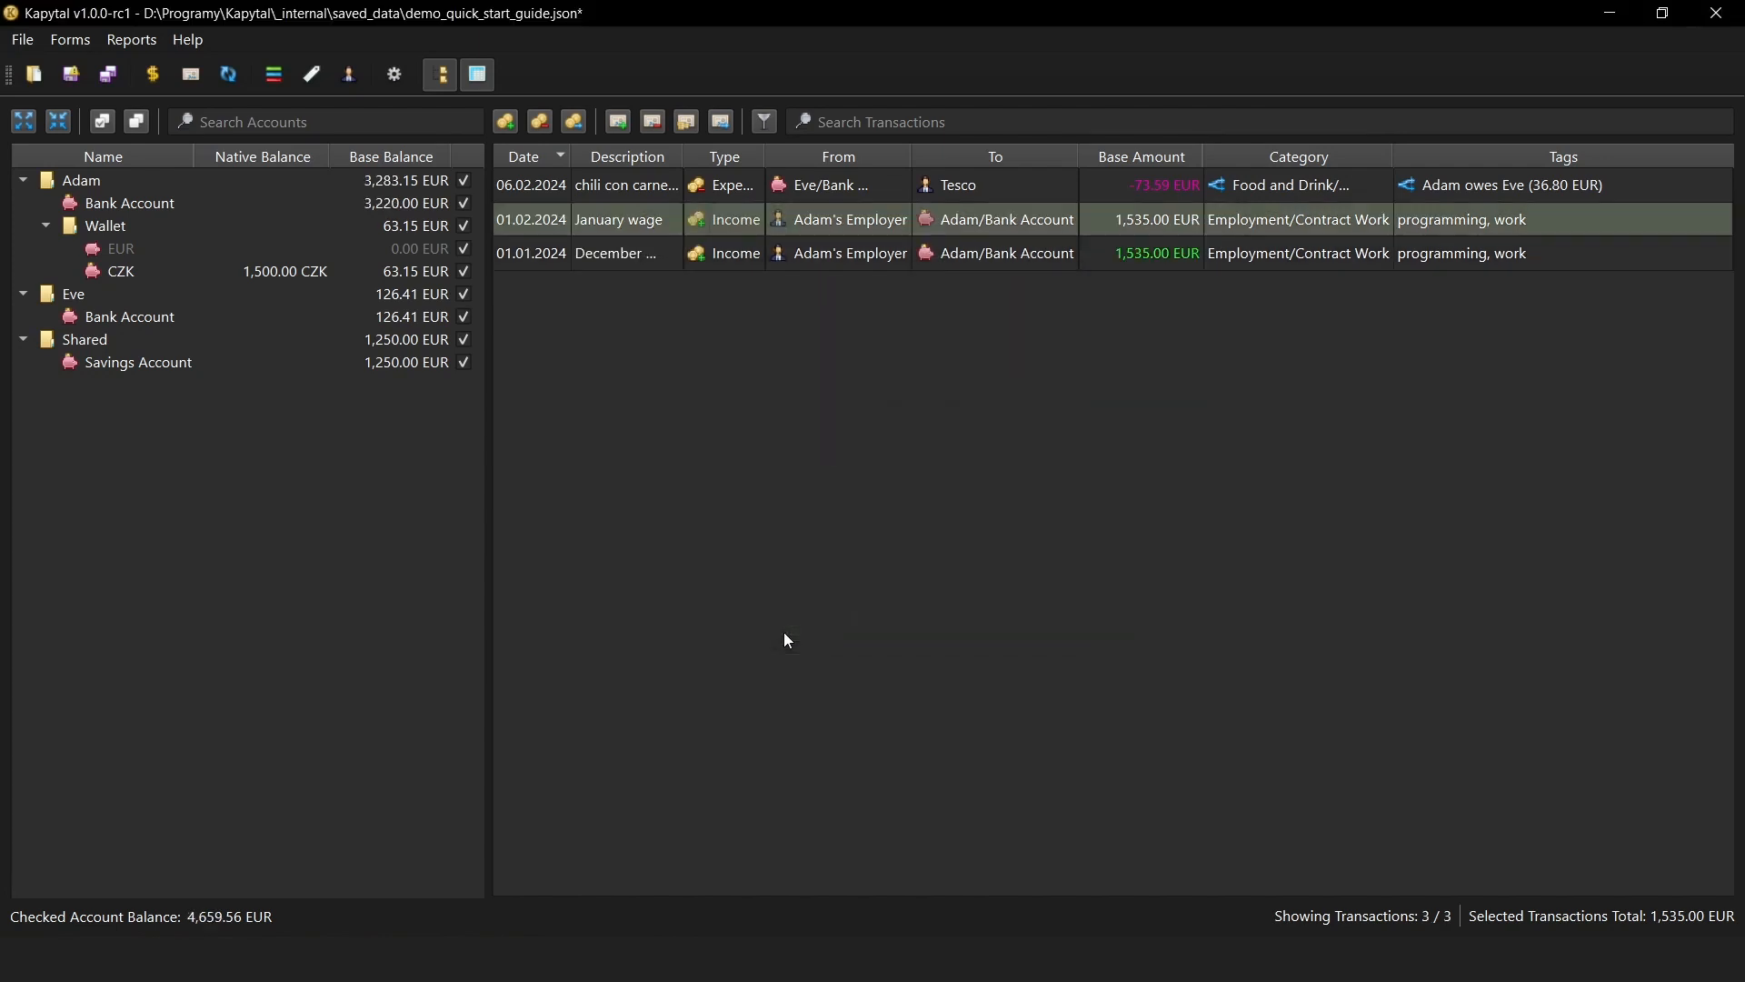
Delete the December wage transaction dated 01.01.2024.
left_click(655, 251)
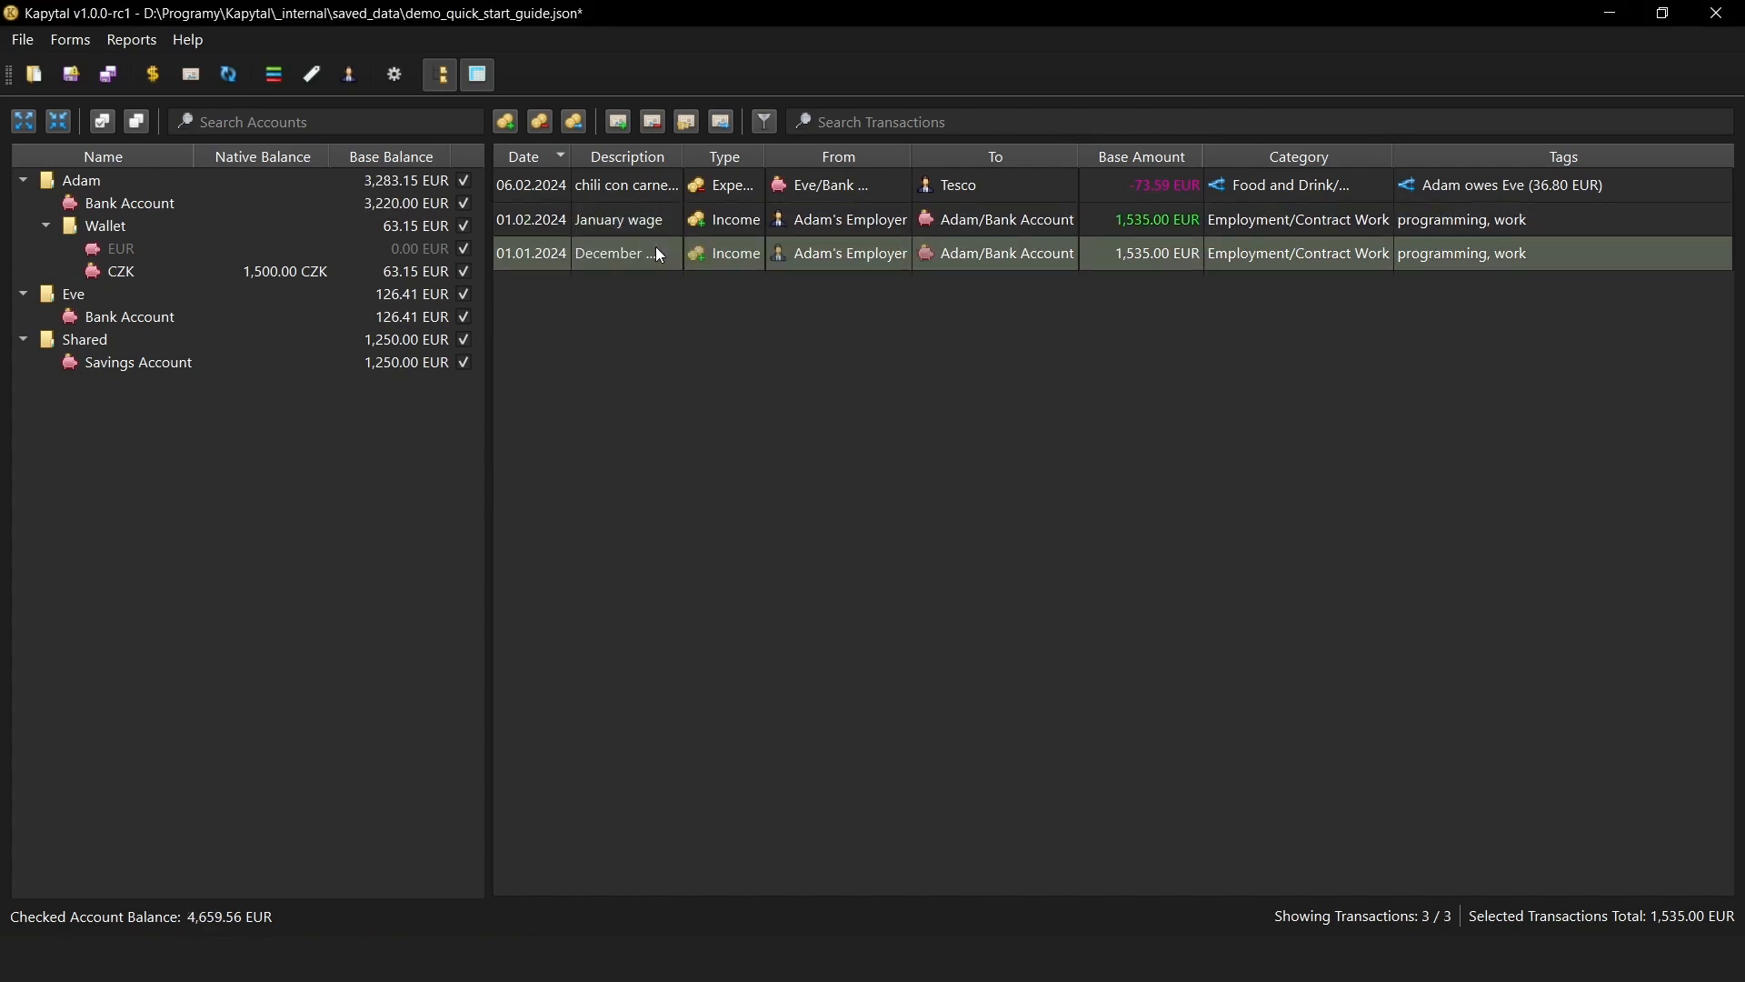
right_click(657, 248)
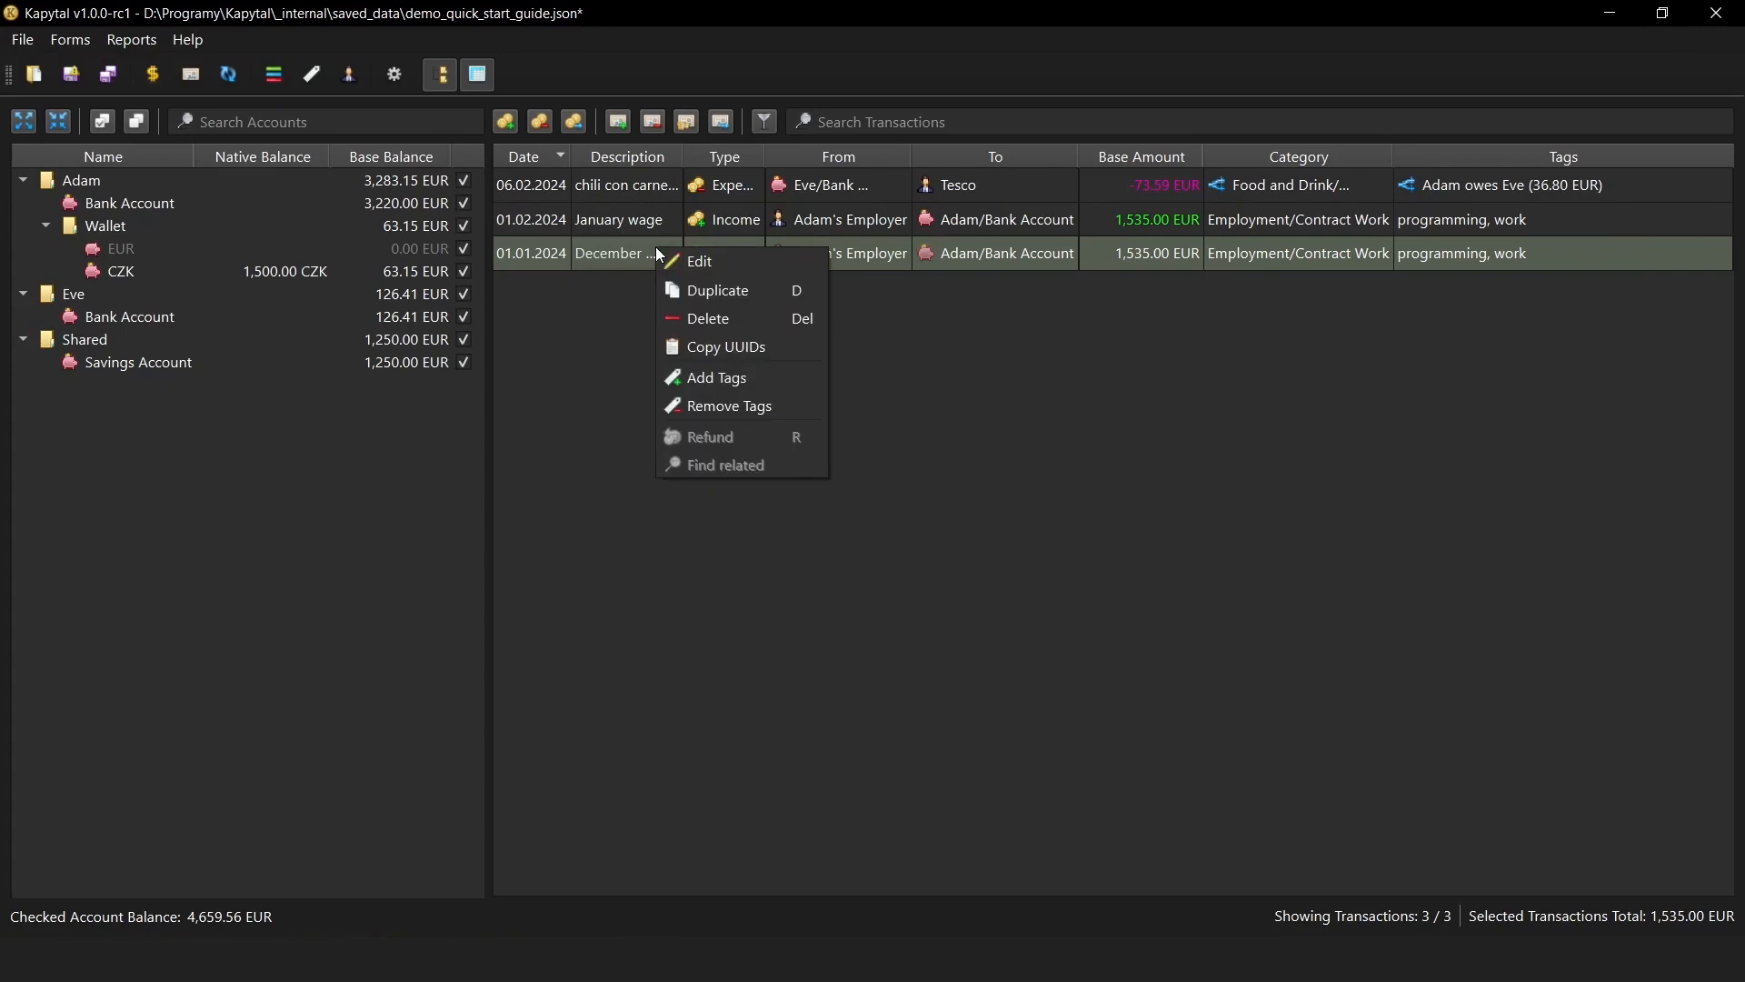
left_click(745, 322)
left_click(889, 496)
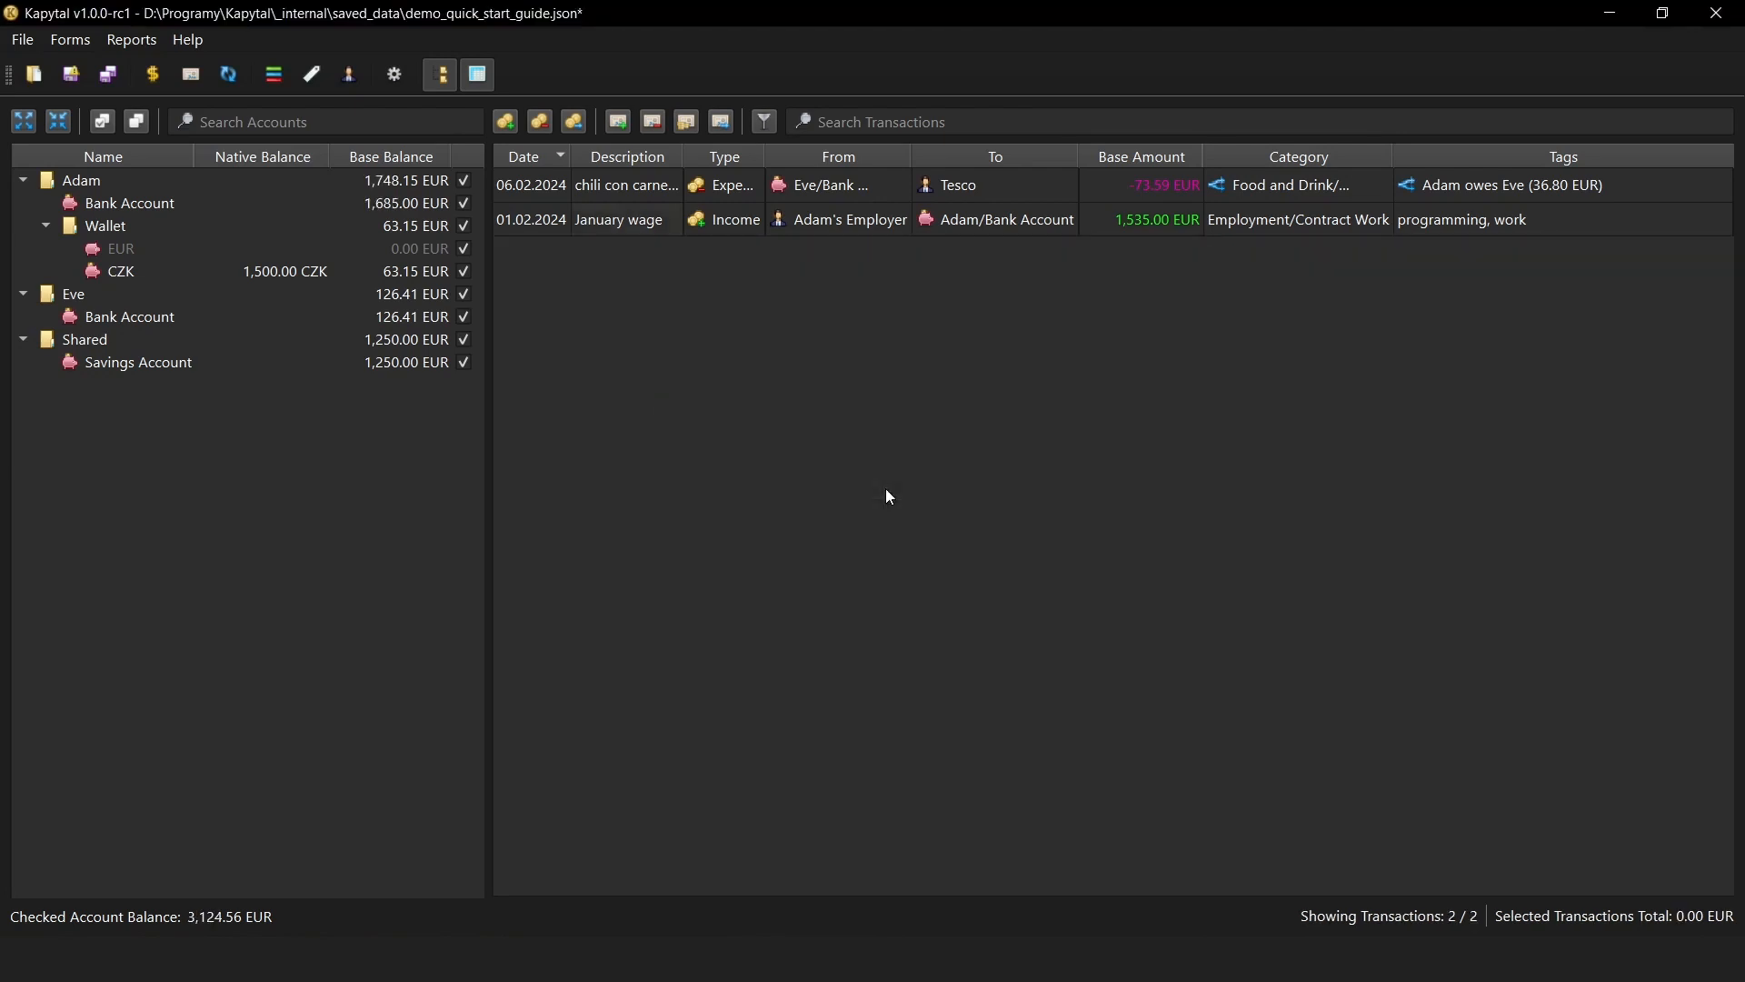
Start a refund of the Tesco expense with the description "returning rotten beef".
right_click(744, 195)
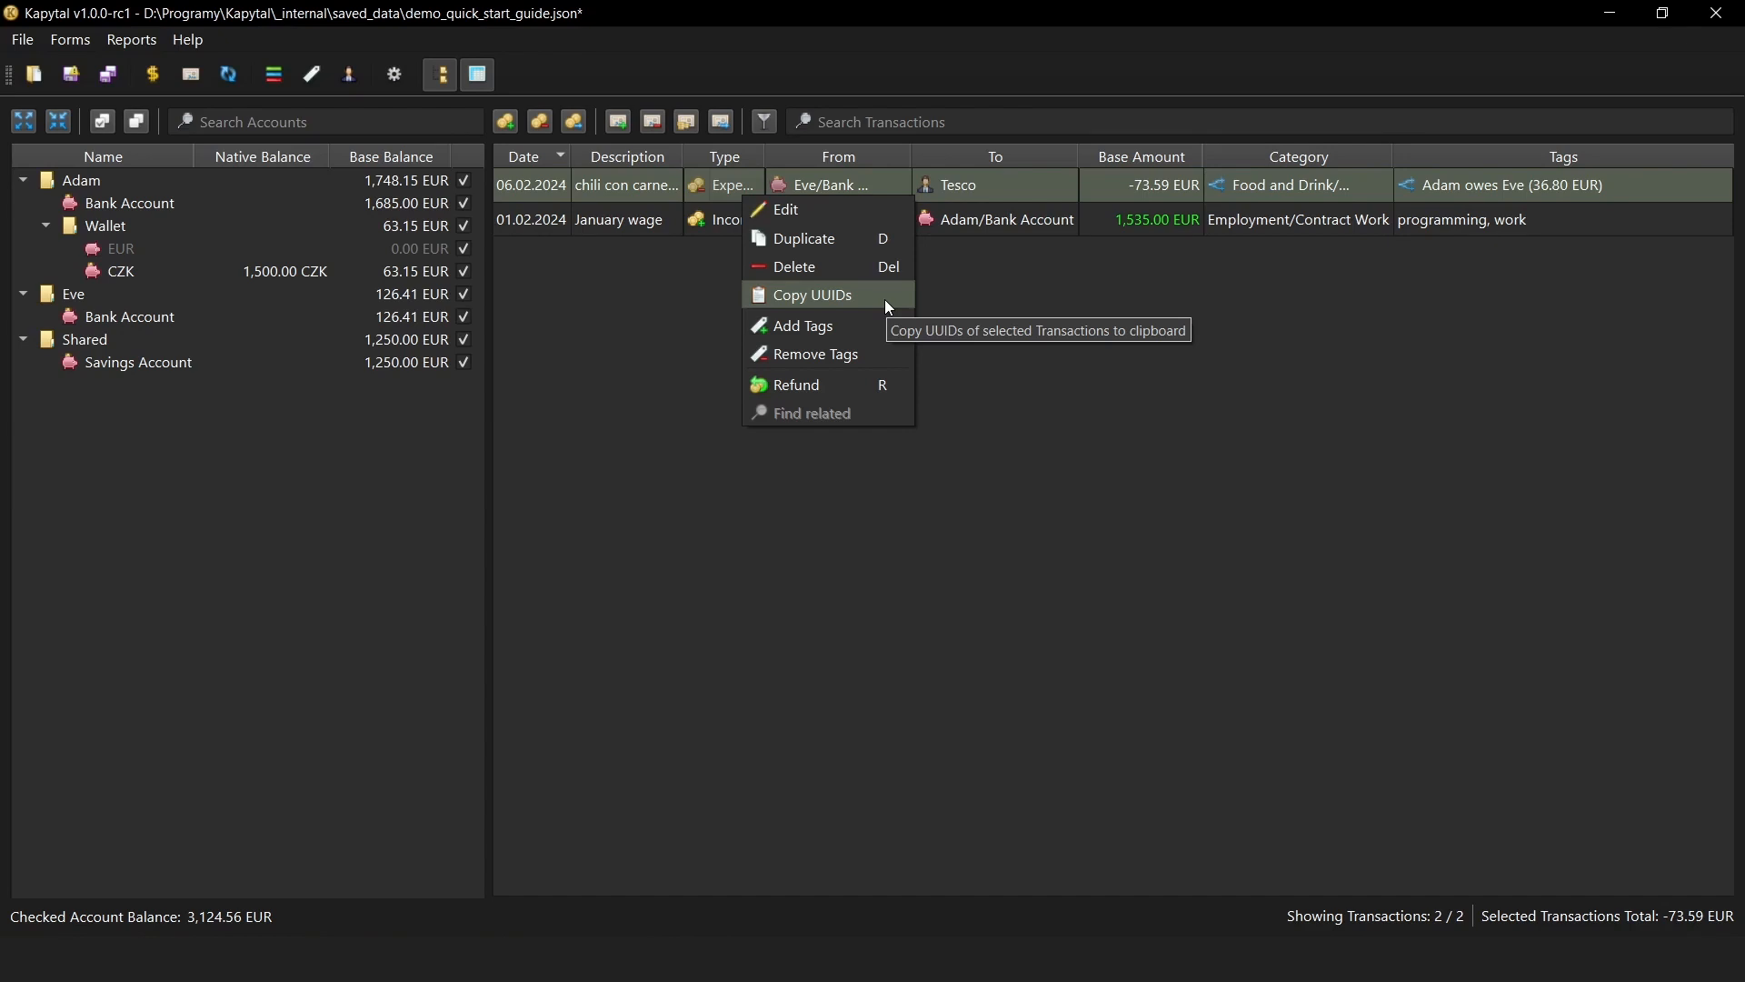
left_click(905, 391)
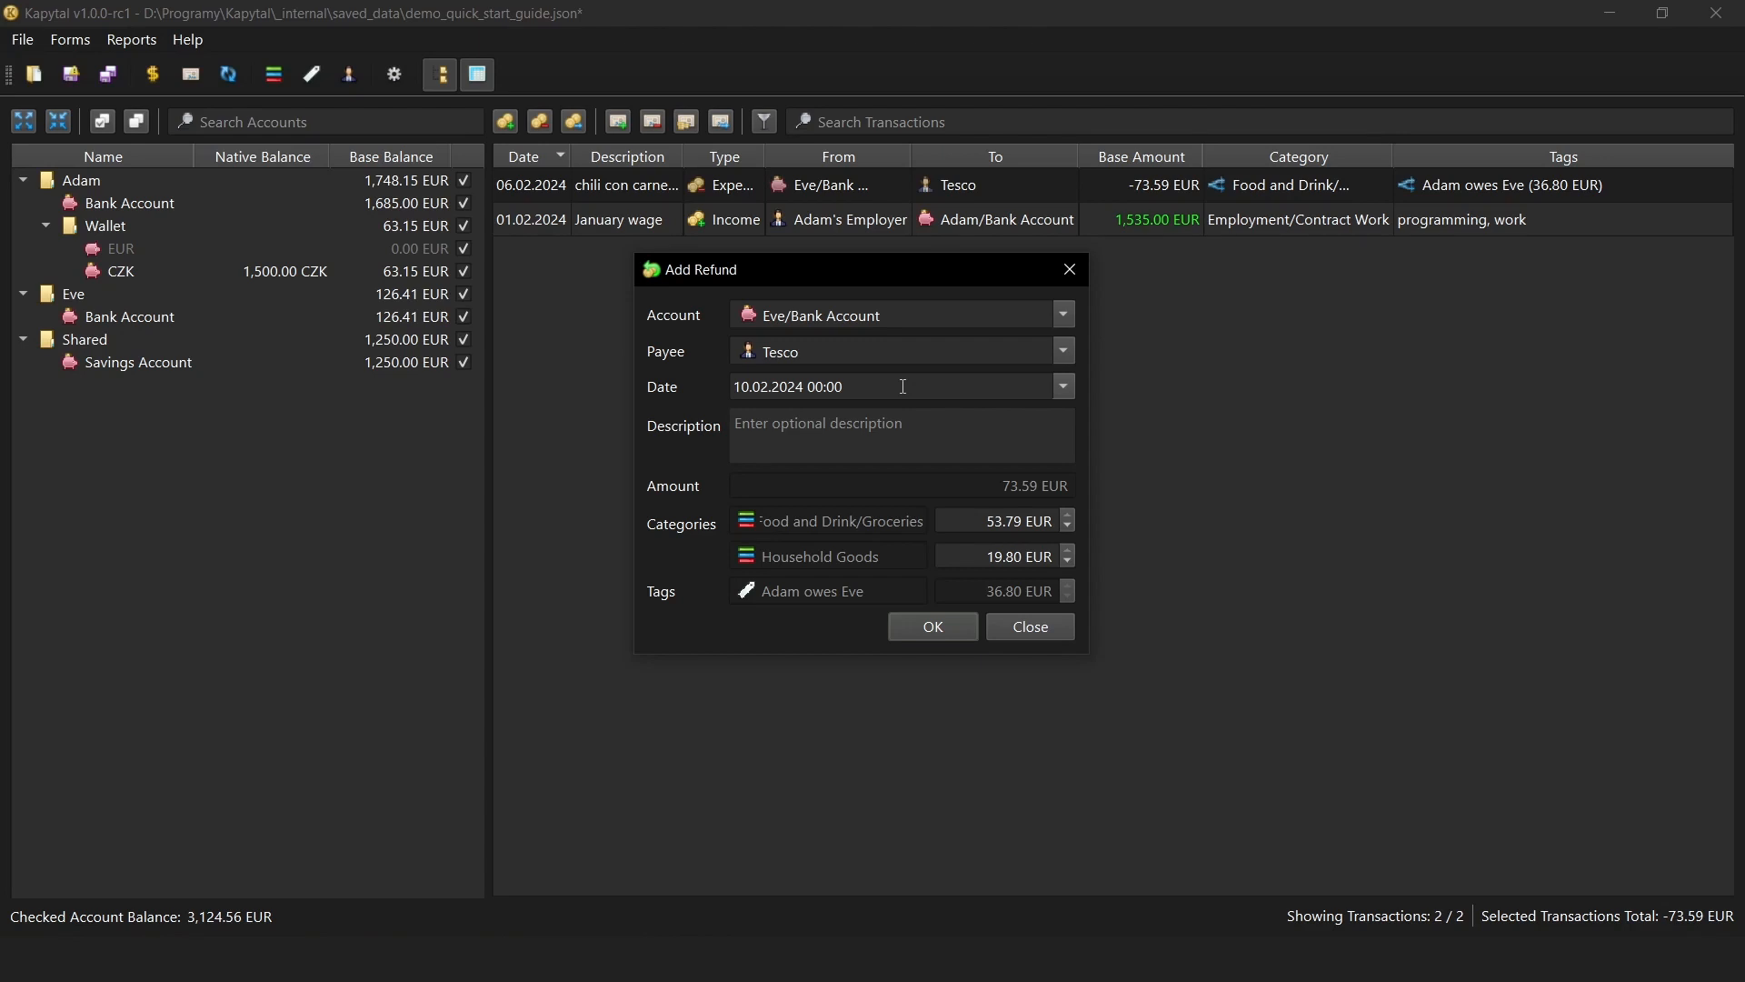
left_click(929, 318)
left_click(854, 451)
type("returning rotten beef")
key("Tab")
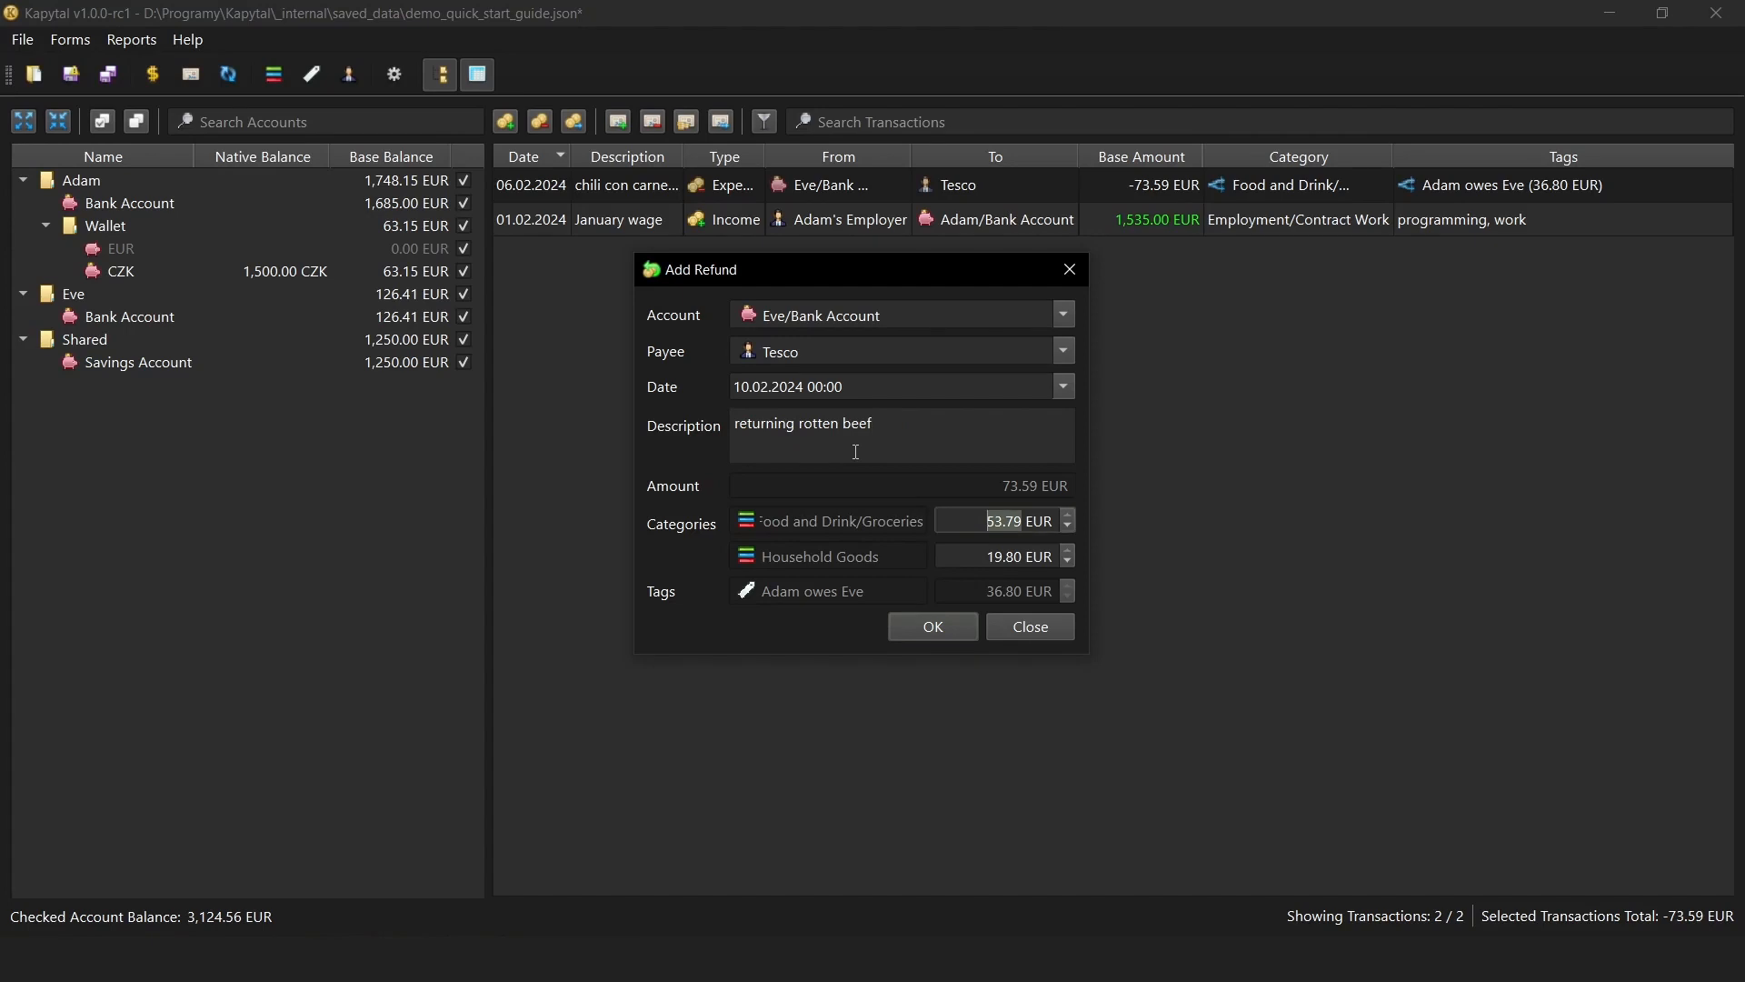
Set the refunded amounts to 19.90 EUR for Food and Drink/Groceries and 0 for Household Goods, and save the refund.
type("19.90")
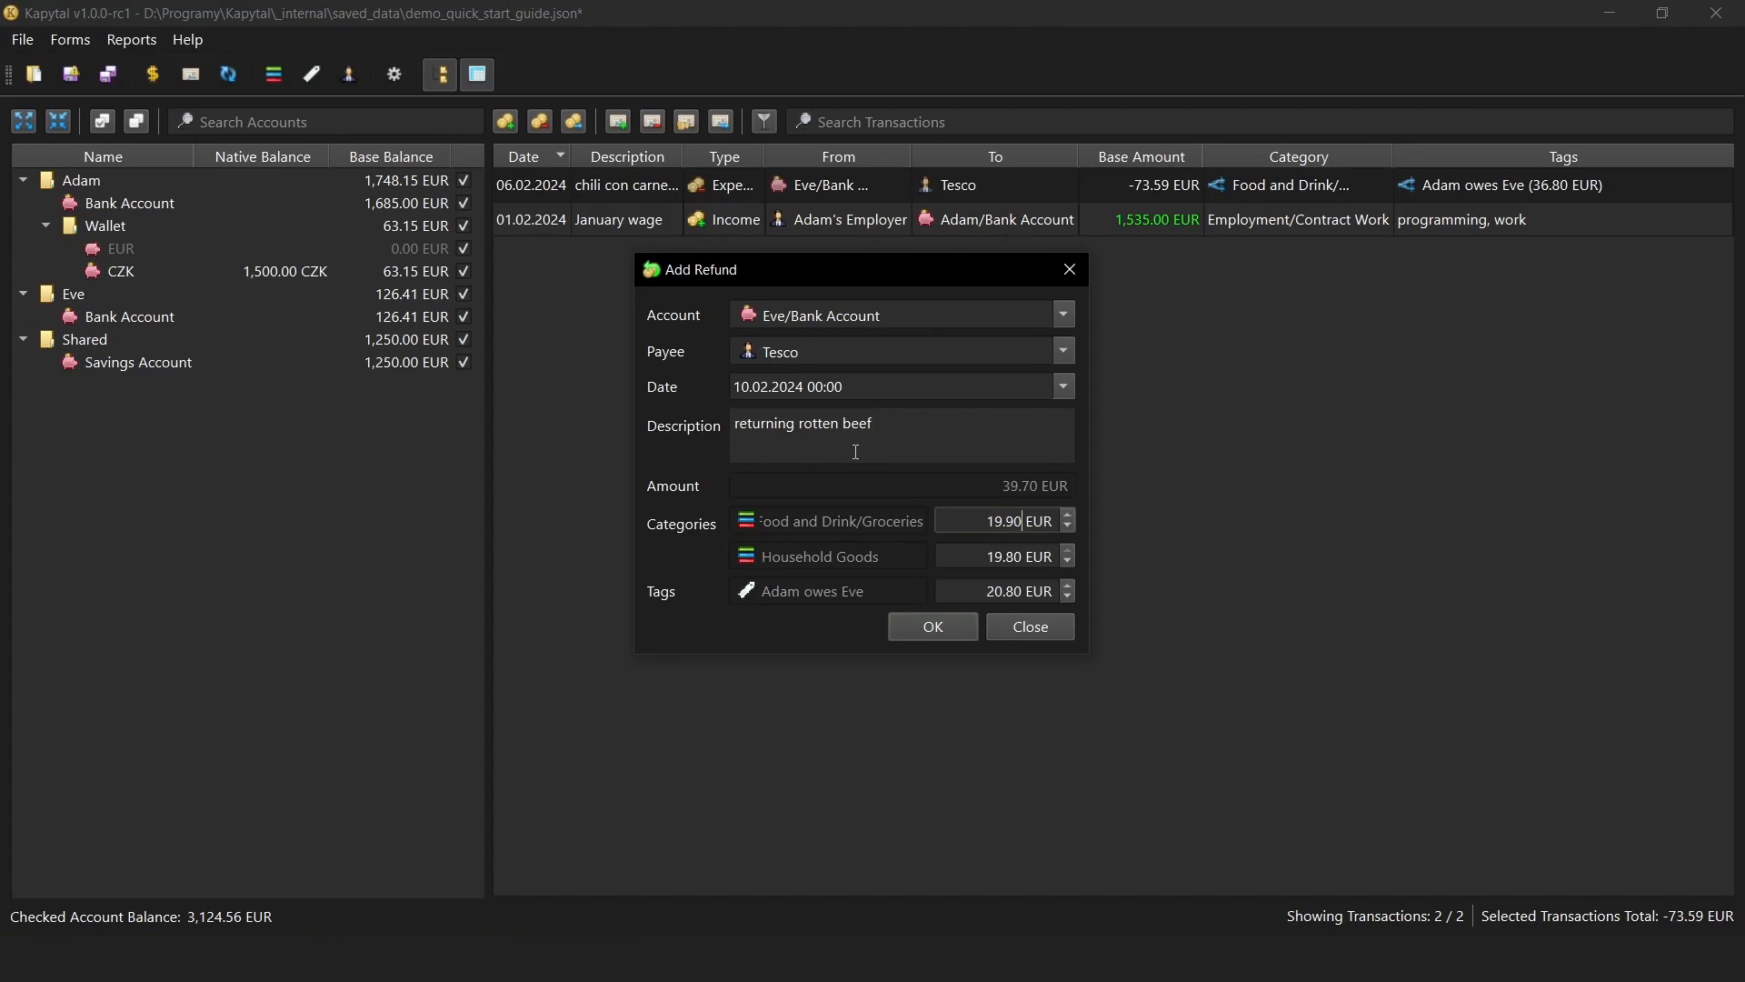
key("Tab")
type("0")
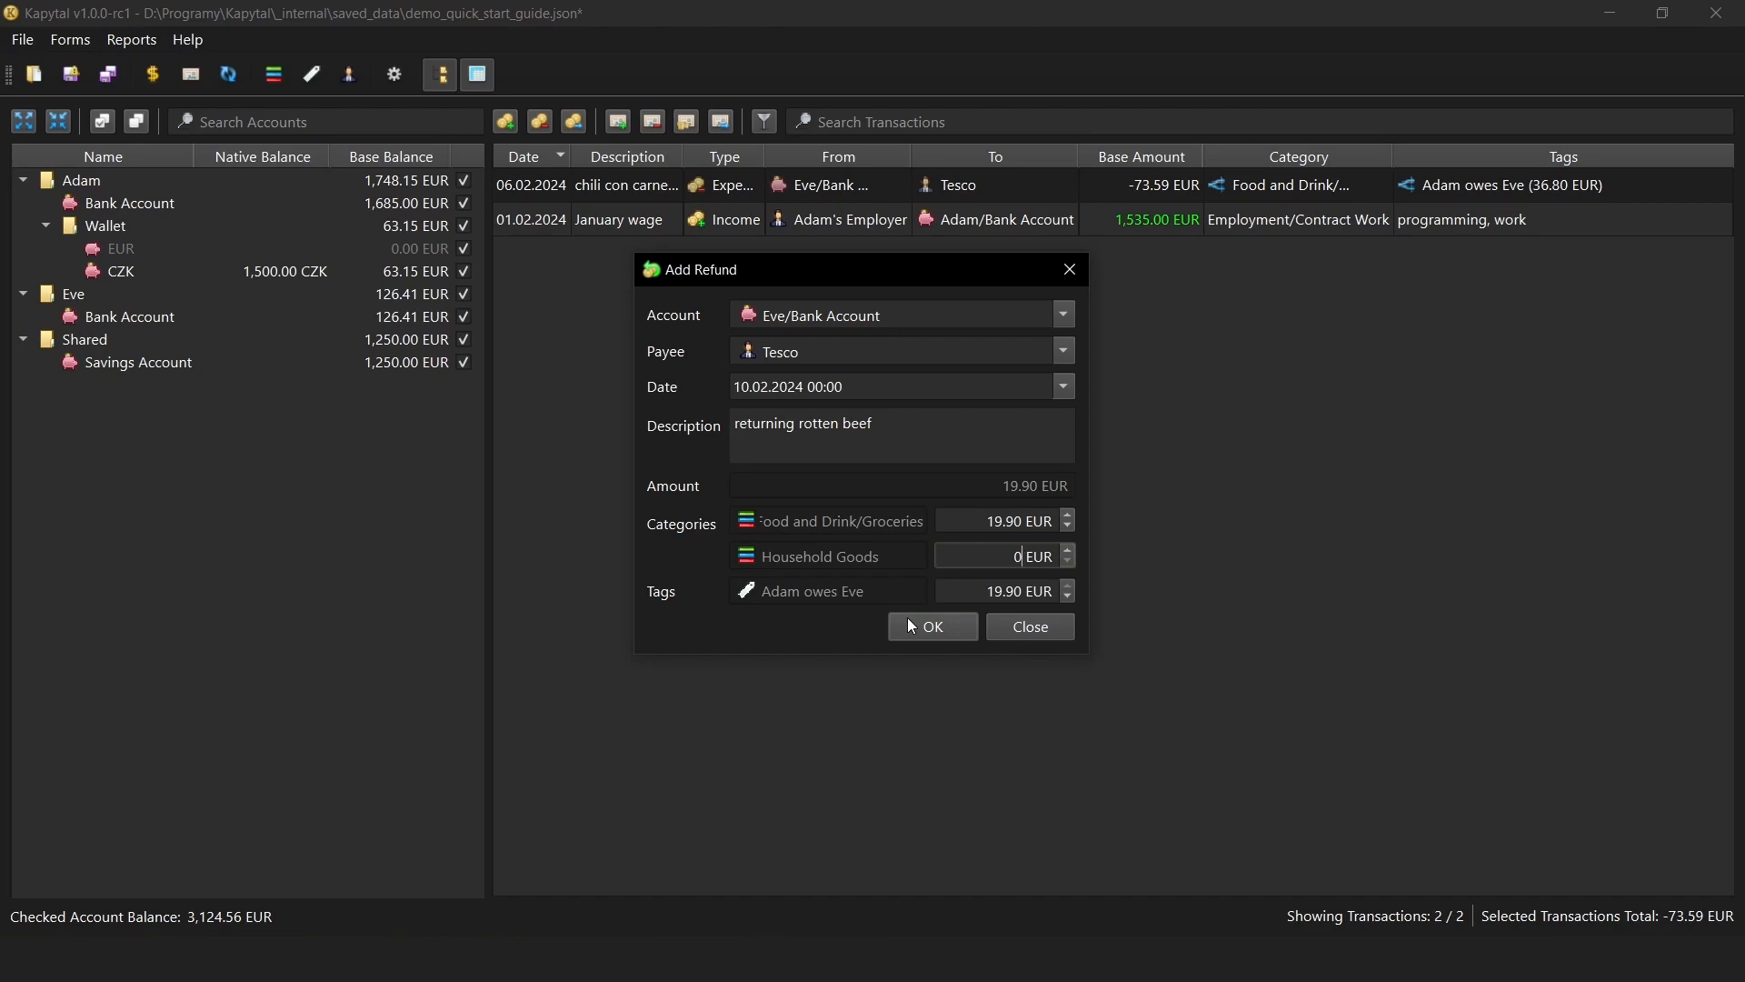
left_click(936, 626)
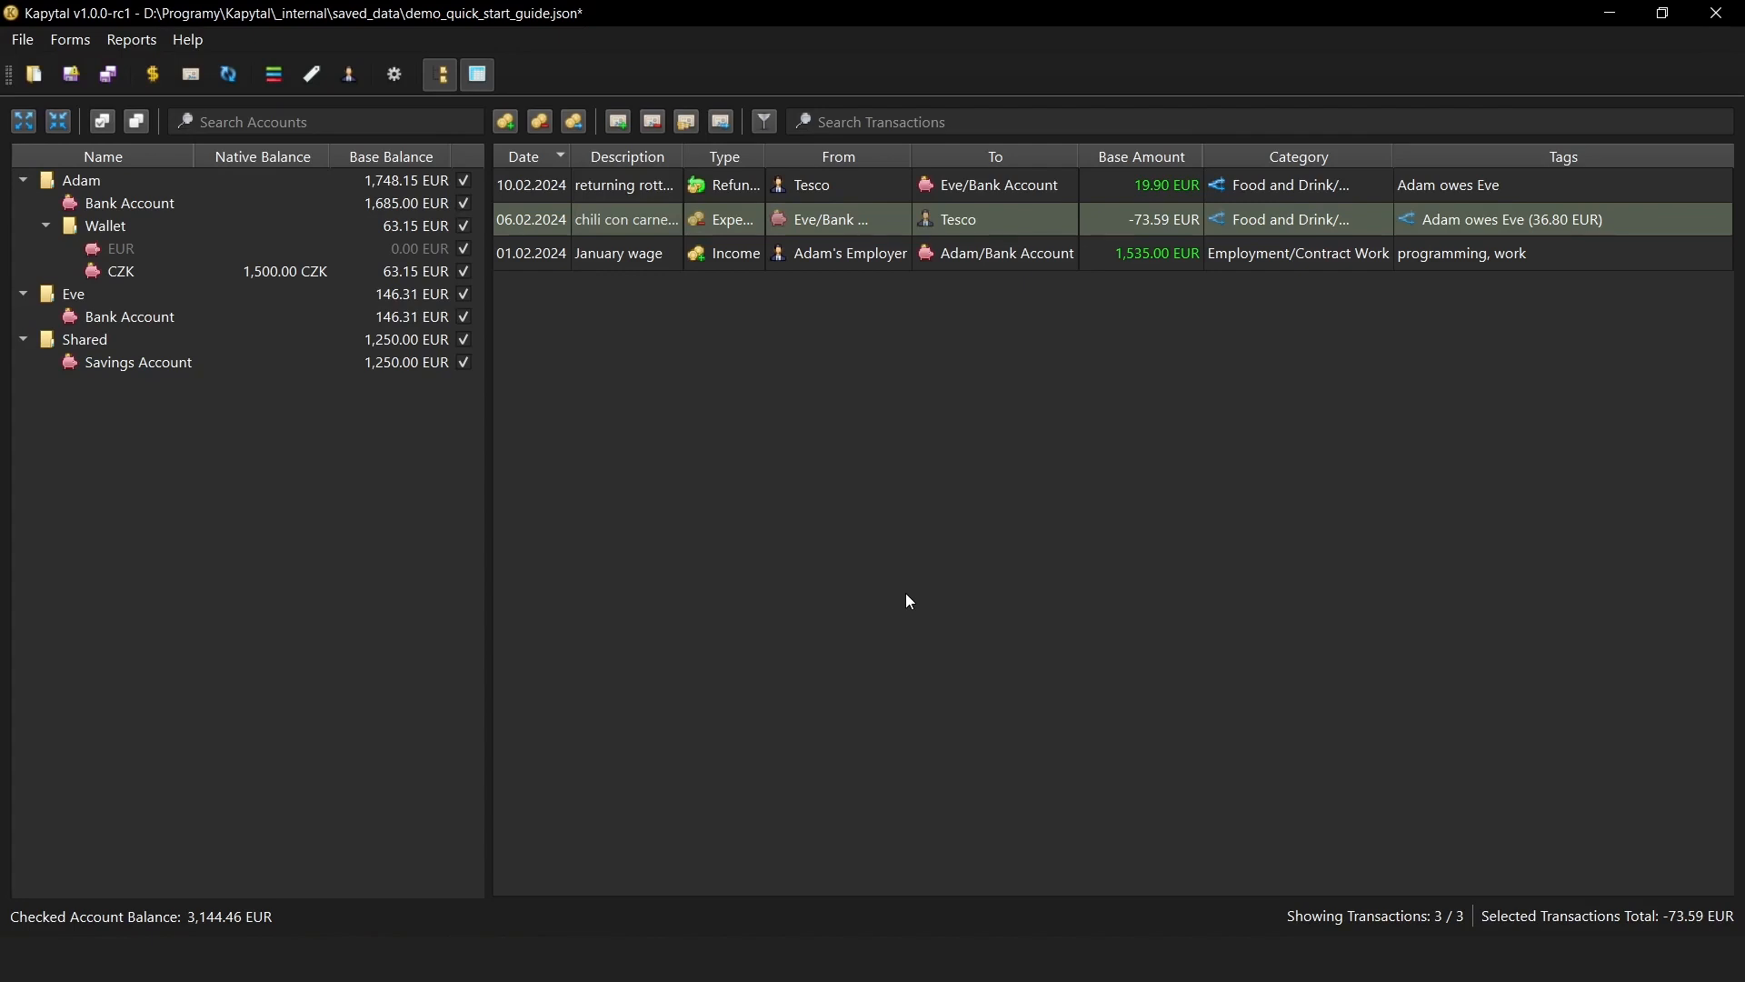
Record a cash transfer of 150 EUR dated 03.02.2024 from the first account group's Bank Account to Shared/Savings Account.
left_click(577, 125)
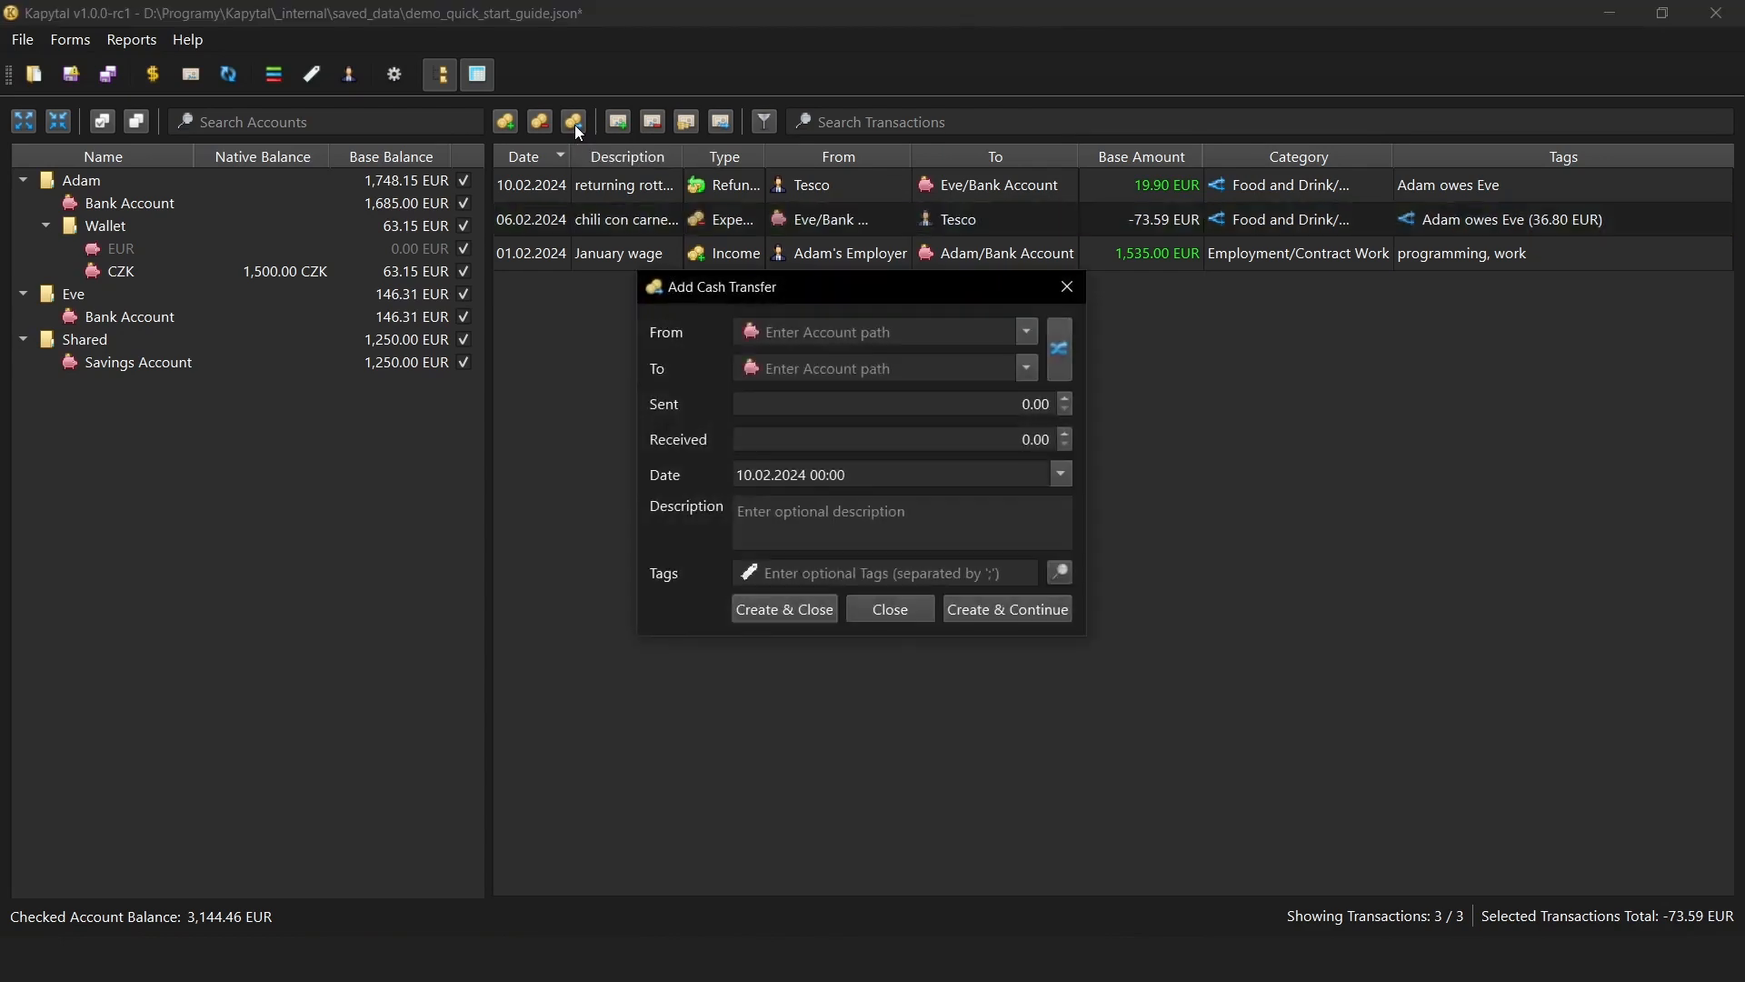
type("ada")
key("Tab")
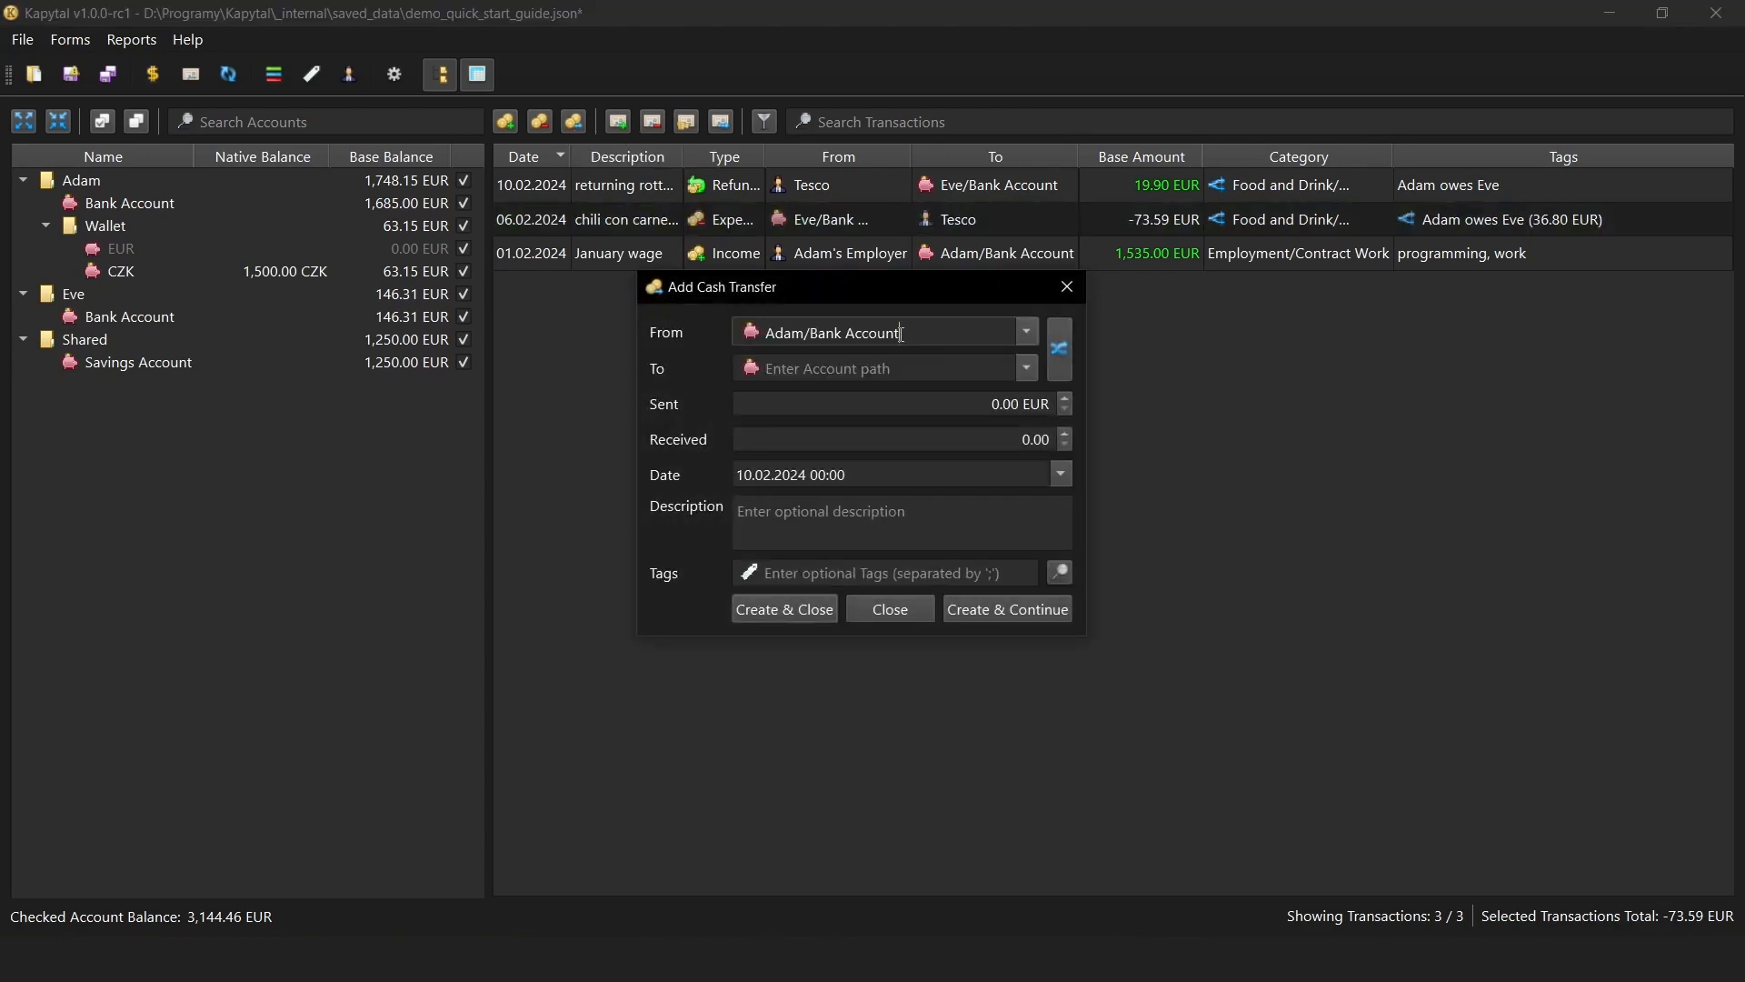
type("sha")
key("Tab")
type("150")
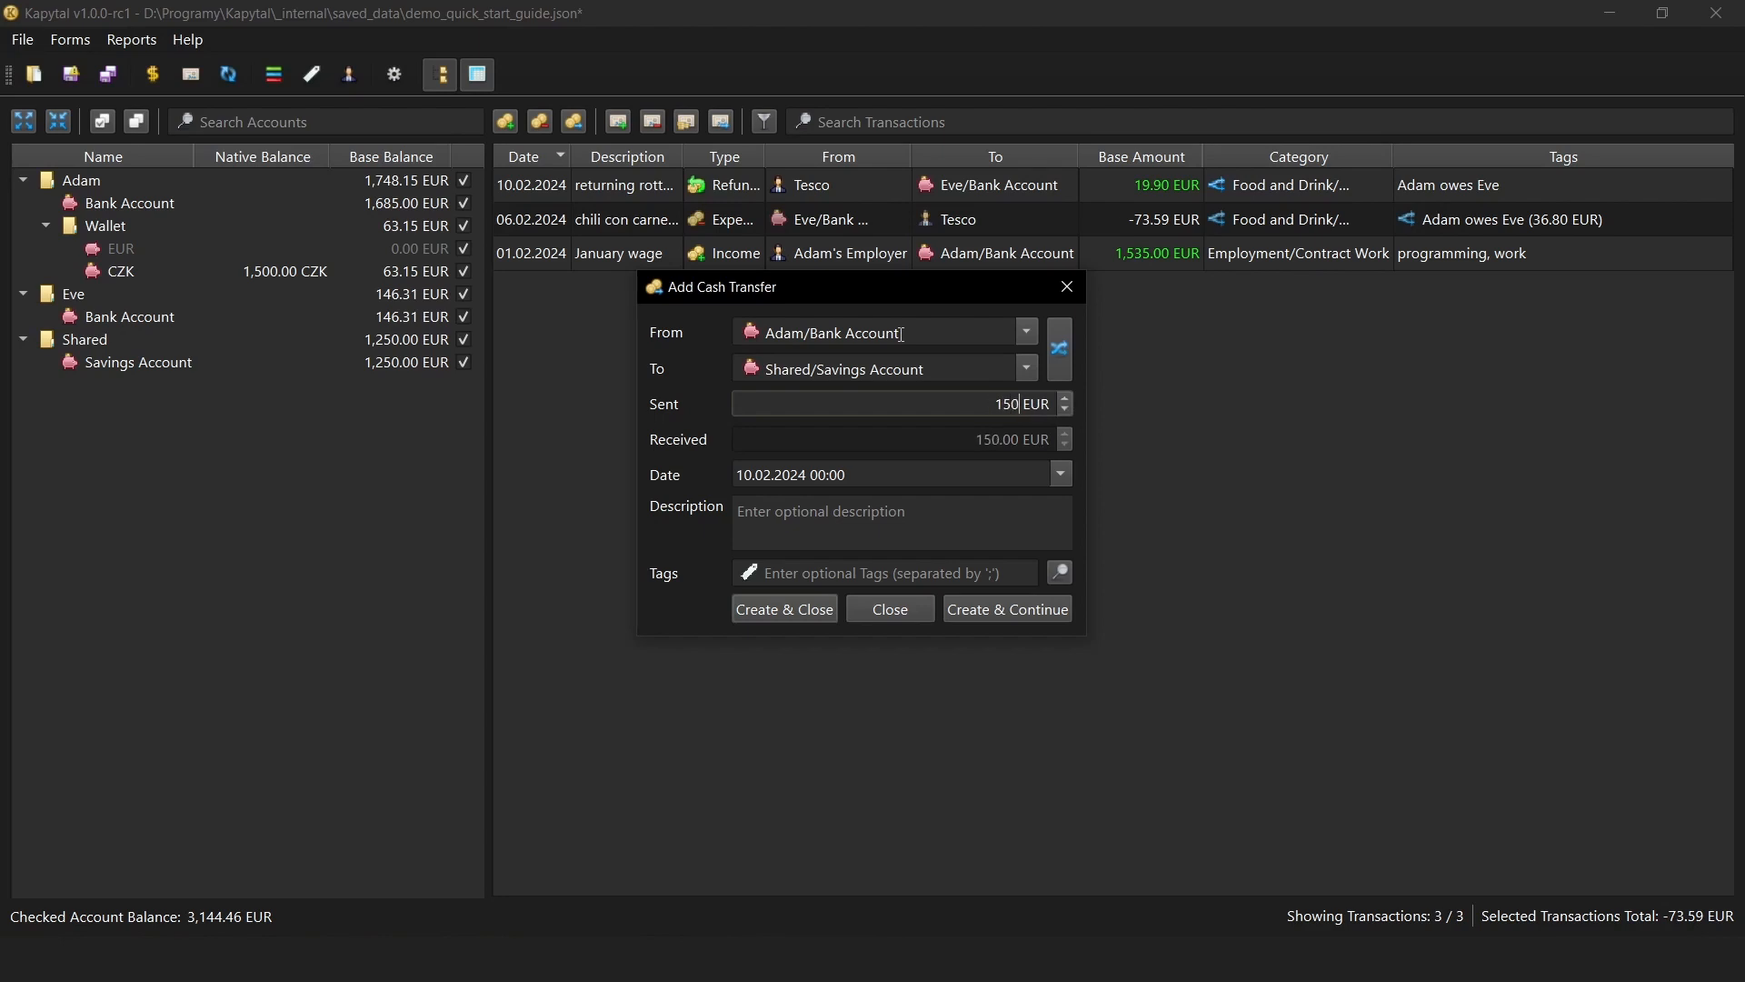
key("Tab")
type("03")
key("Tab")
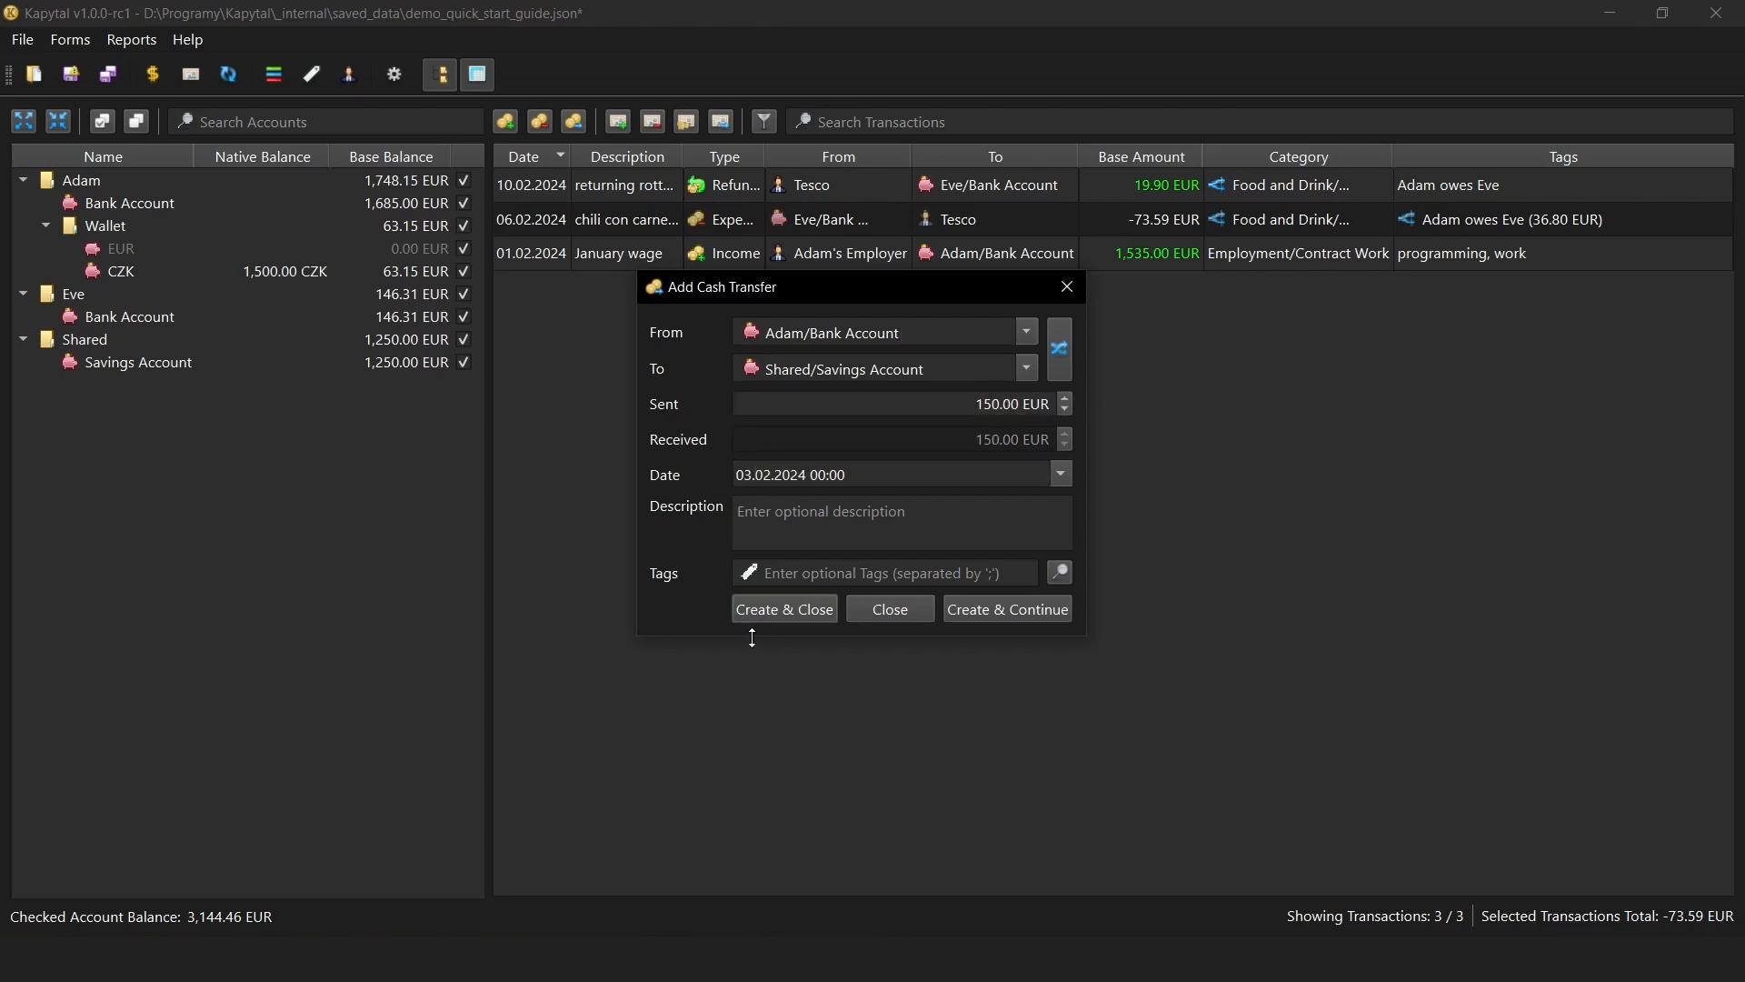
left_click(772, 618)
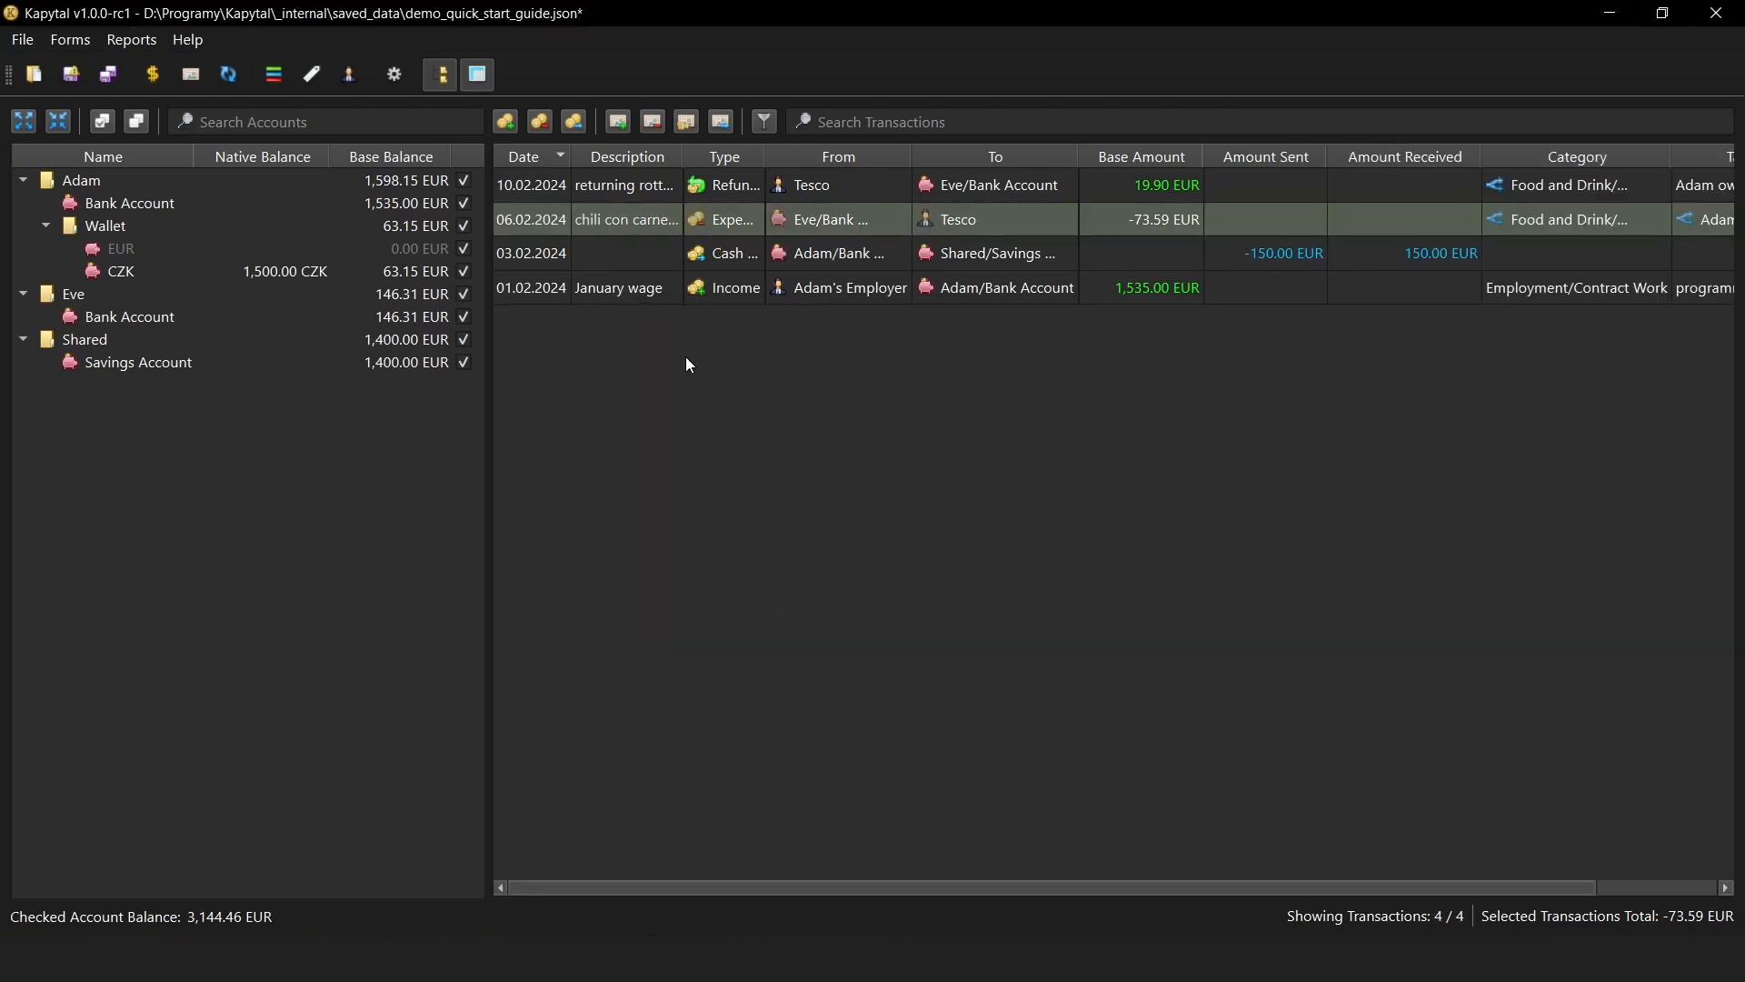
Start a cash transfer sending 500 CZK from the Wallet's CZK account to its EUR account.
left_click(576, 121)
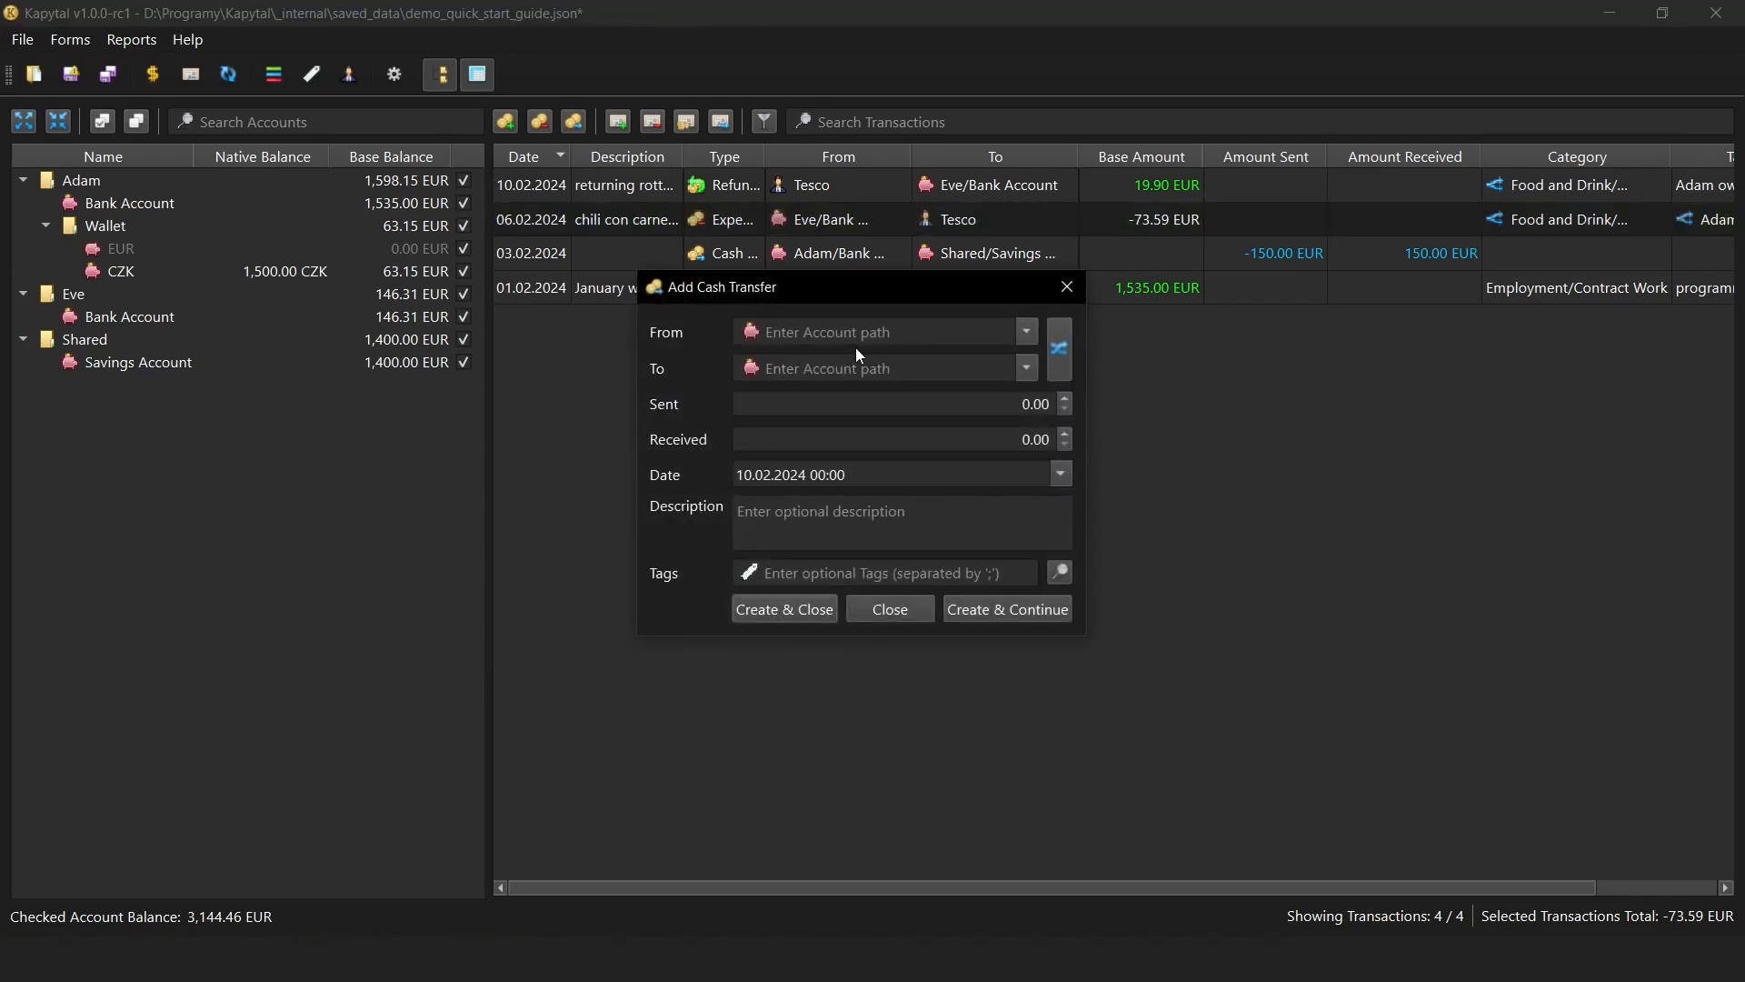
left_click(884, 331)
type("czk")
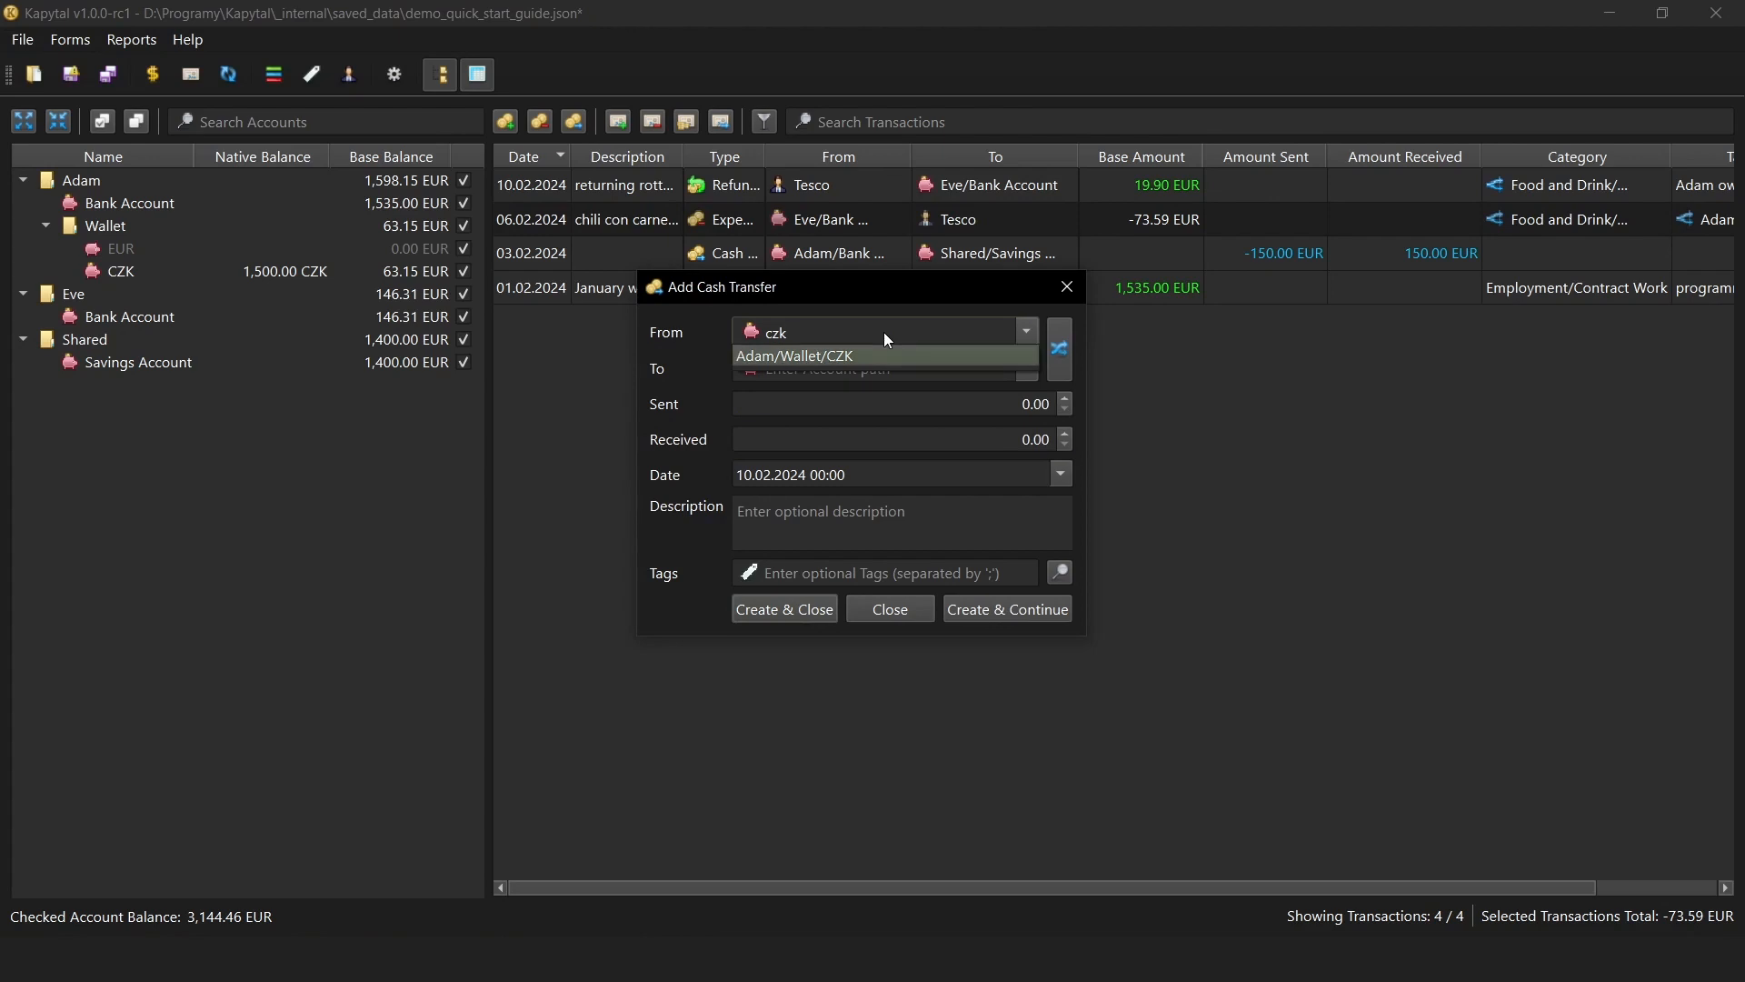
key("Return")
key("Tab")
type("Adam/Wallet/EUR")
key("Return")
key("Tab")
type("500")
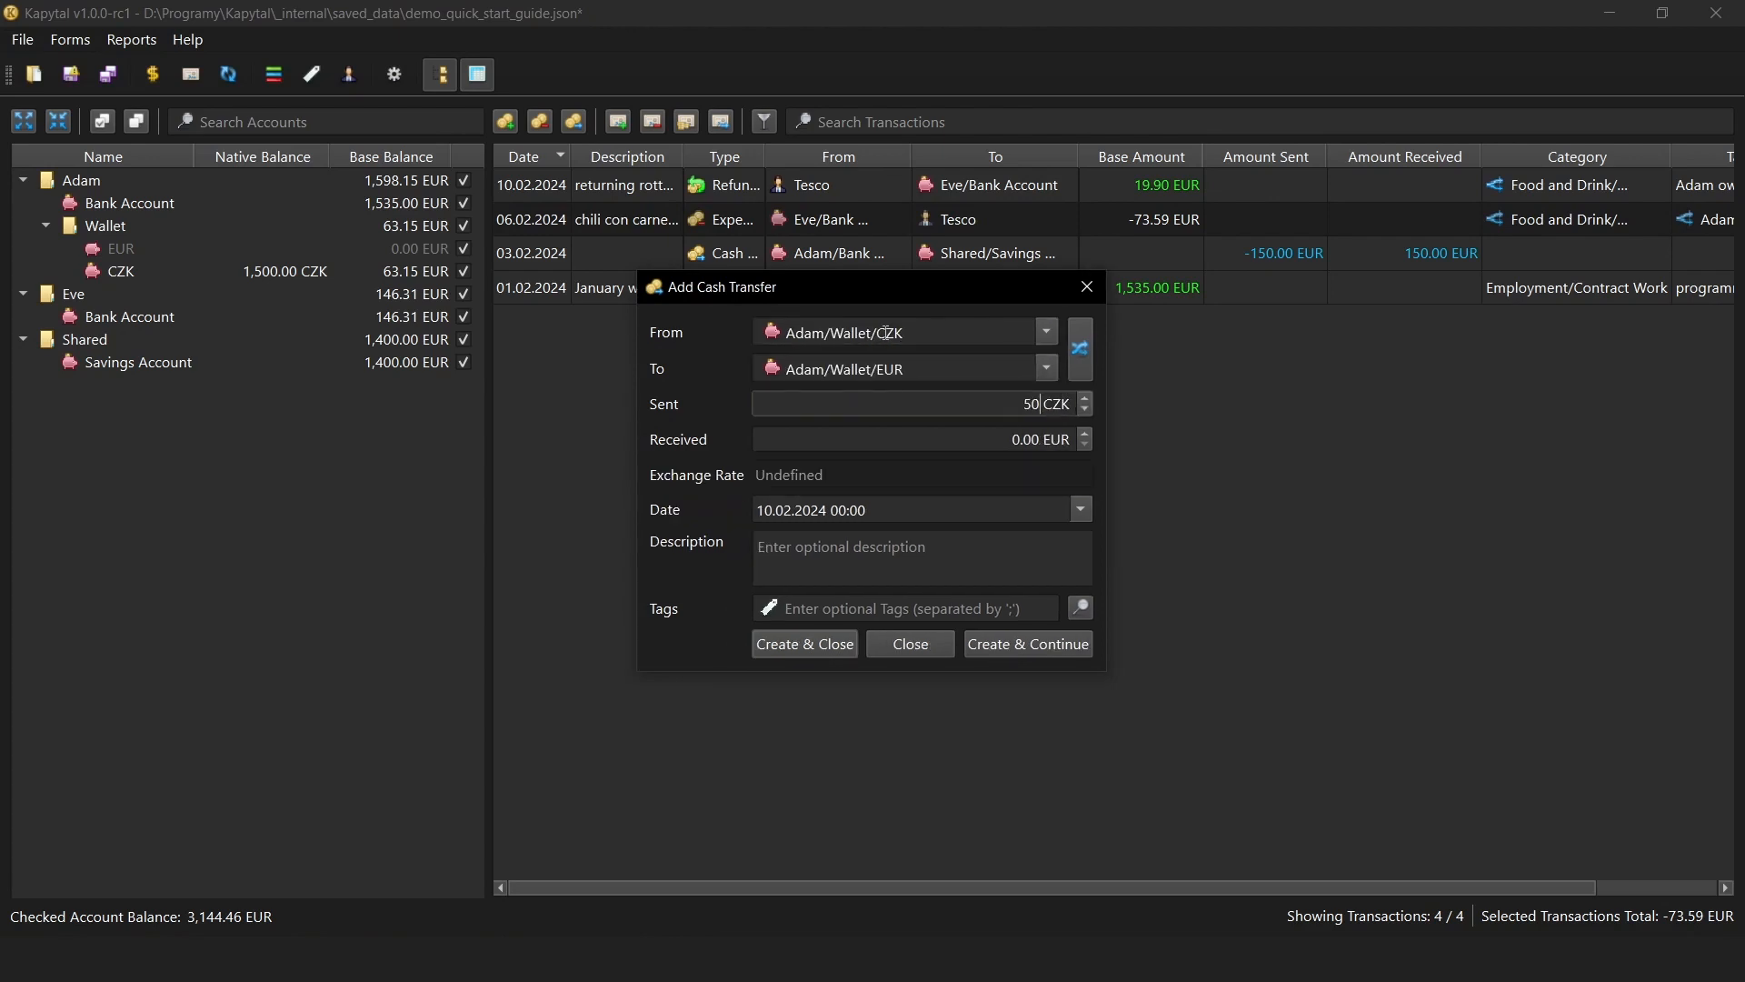
Set the received amount to 20 EUR, date 04.02.2024 and description "exchanged my CZKs for EURs", and create the transfer.
key("Tab")
type("20")
key("Tab")
type("04.02.2024")
key("Tab")
type("exchanged my CZKs for EURs")
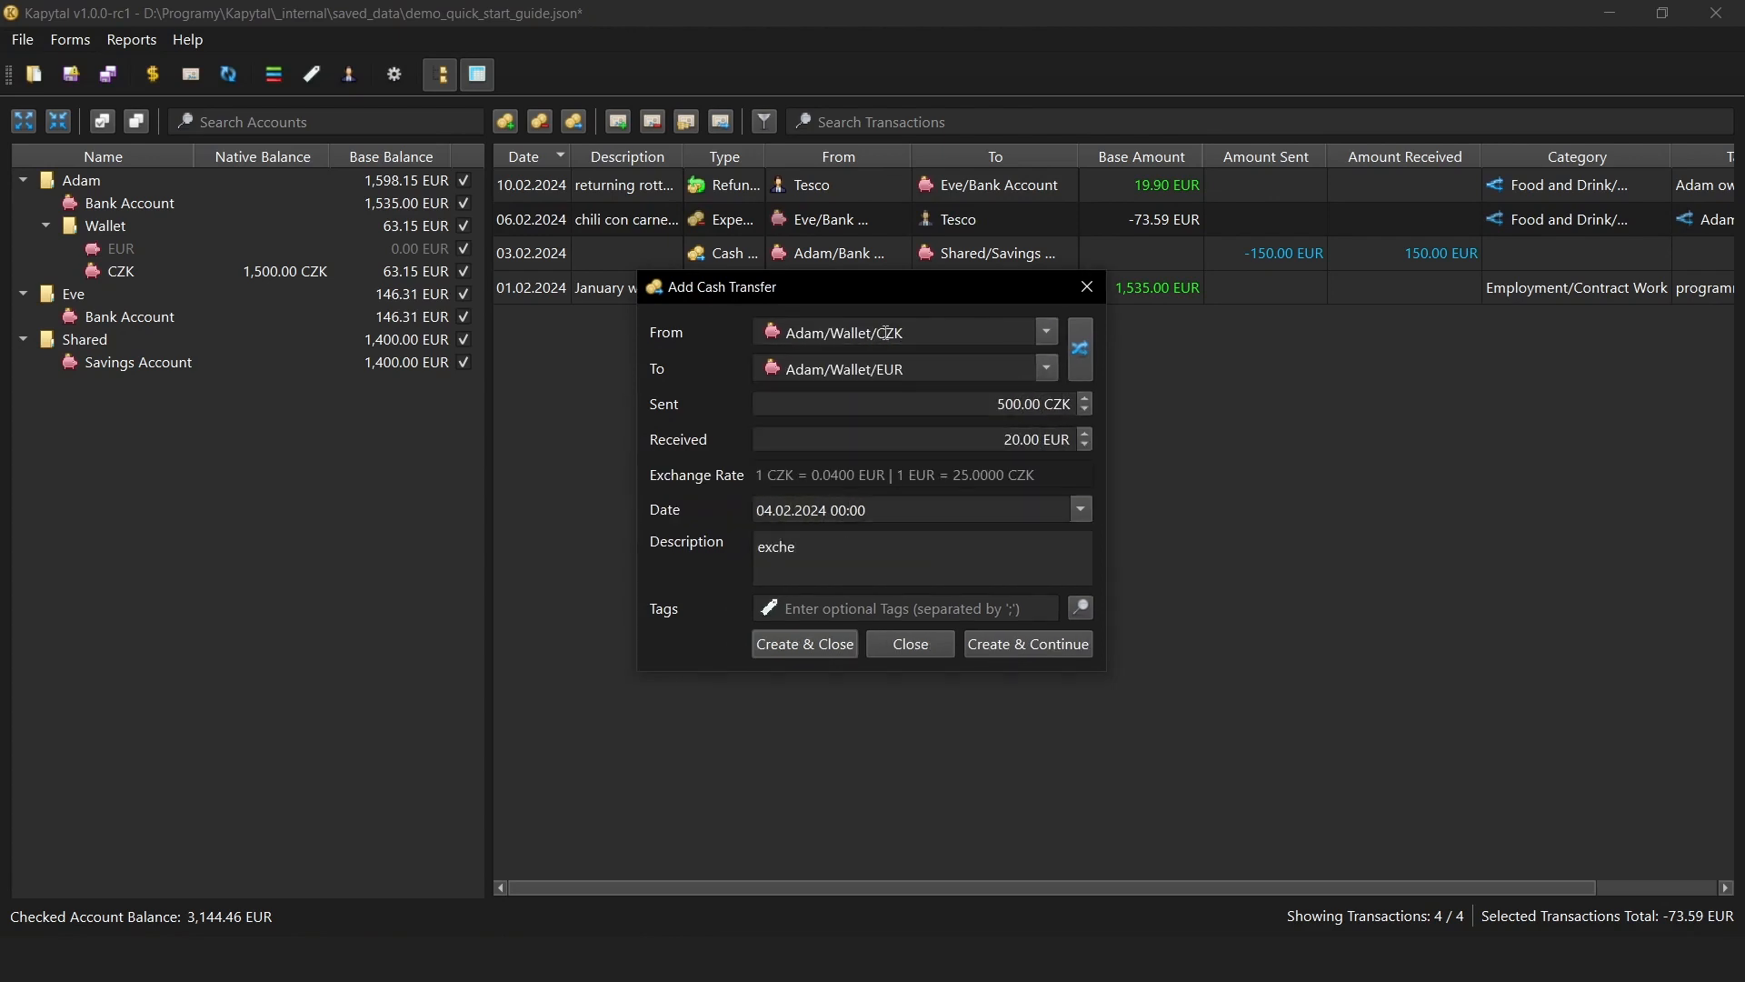
left_click(803, 647)
left_click(834, 619)
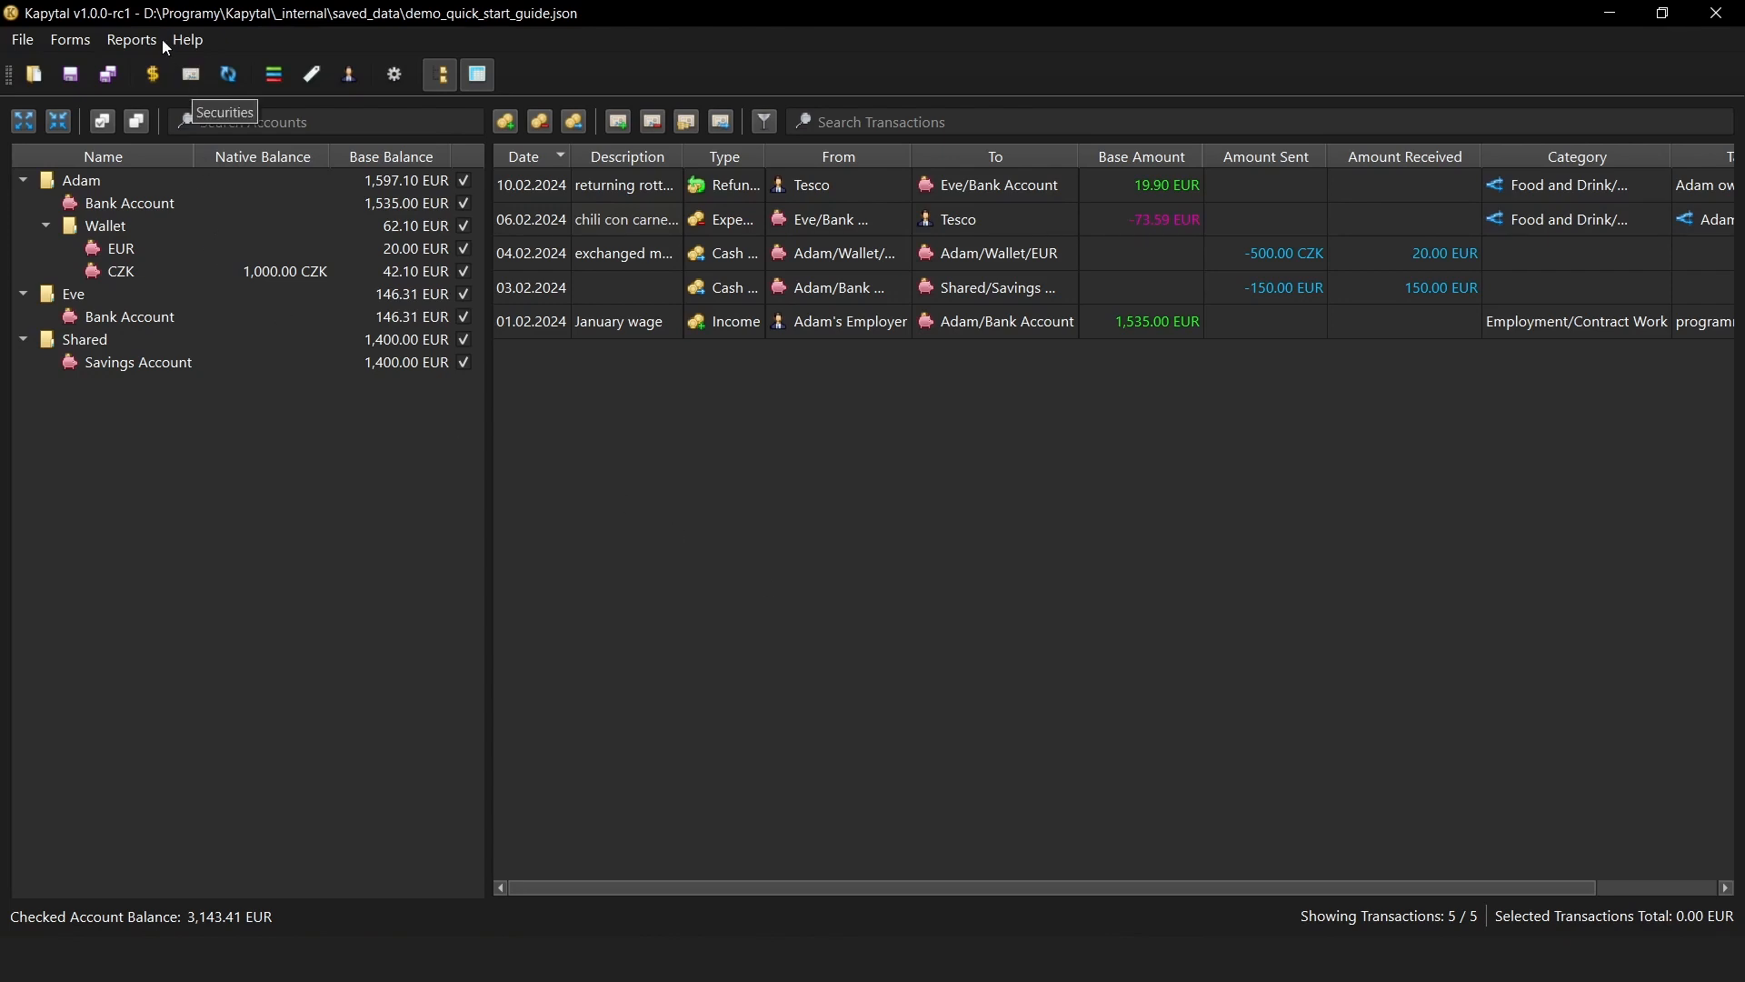
Start a new security named "Vanguard FTSE All-World".
left_click(70, 40)
left_click(85, 100)
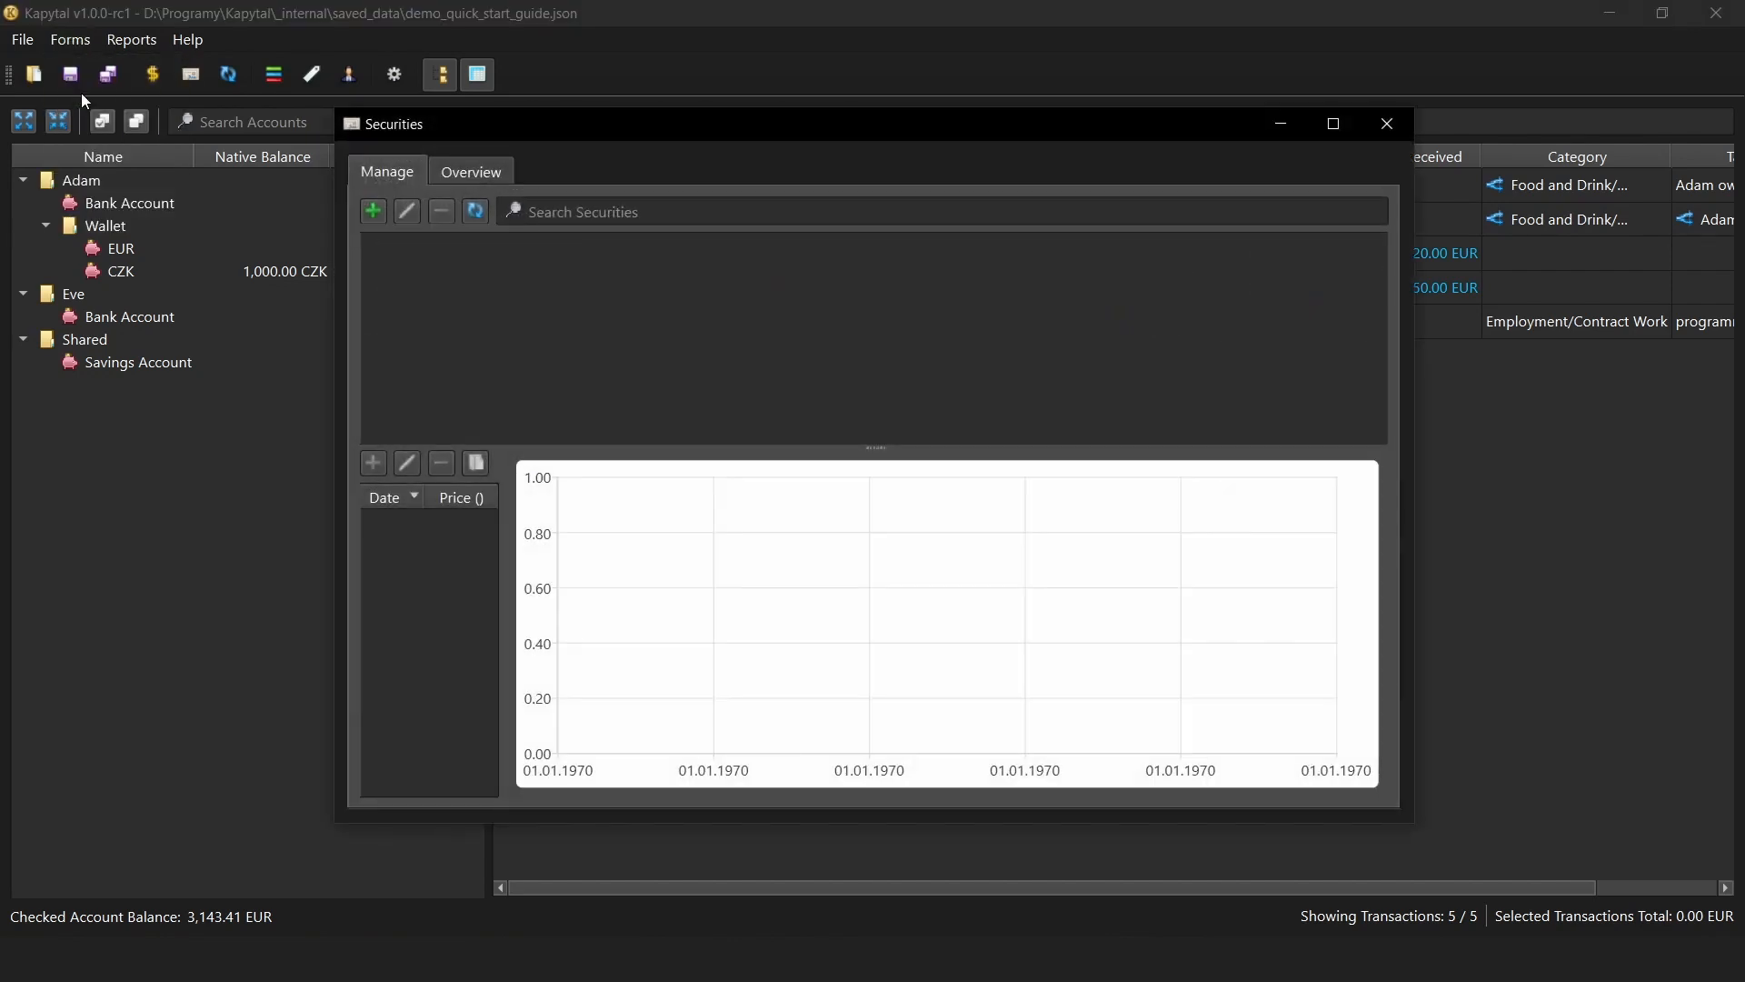
left_click(374, 212)
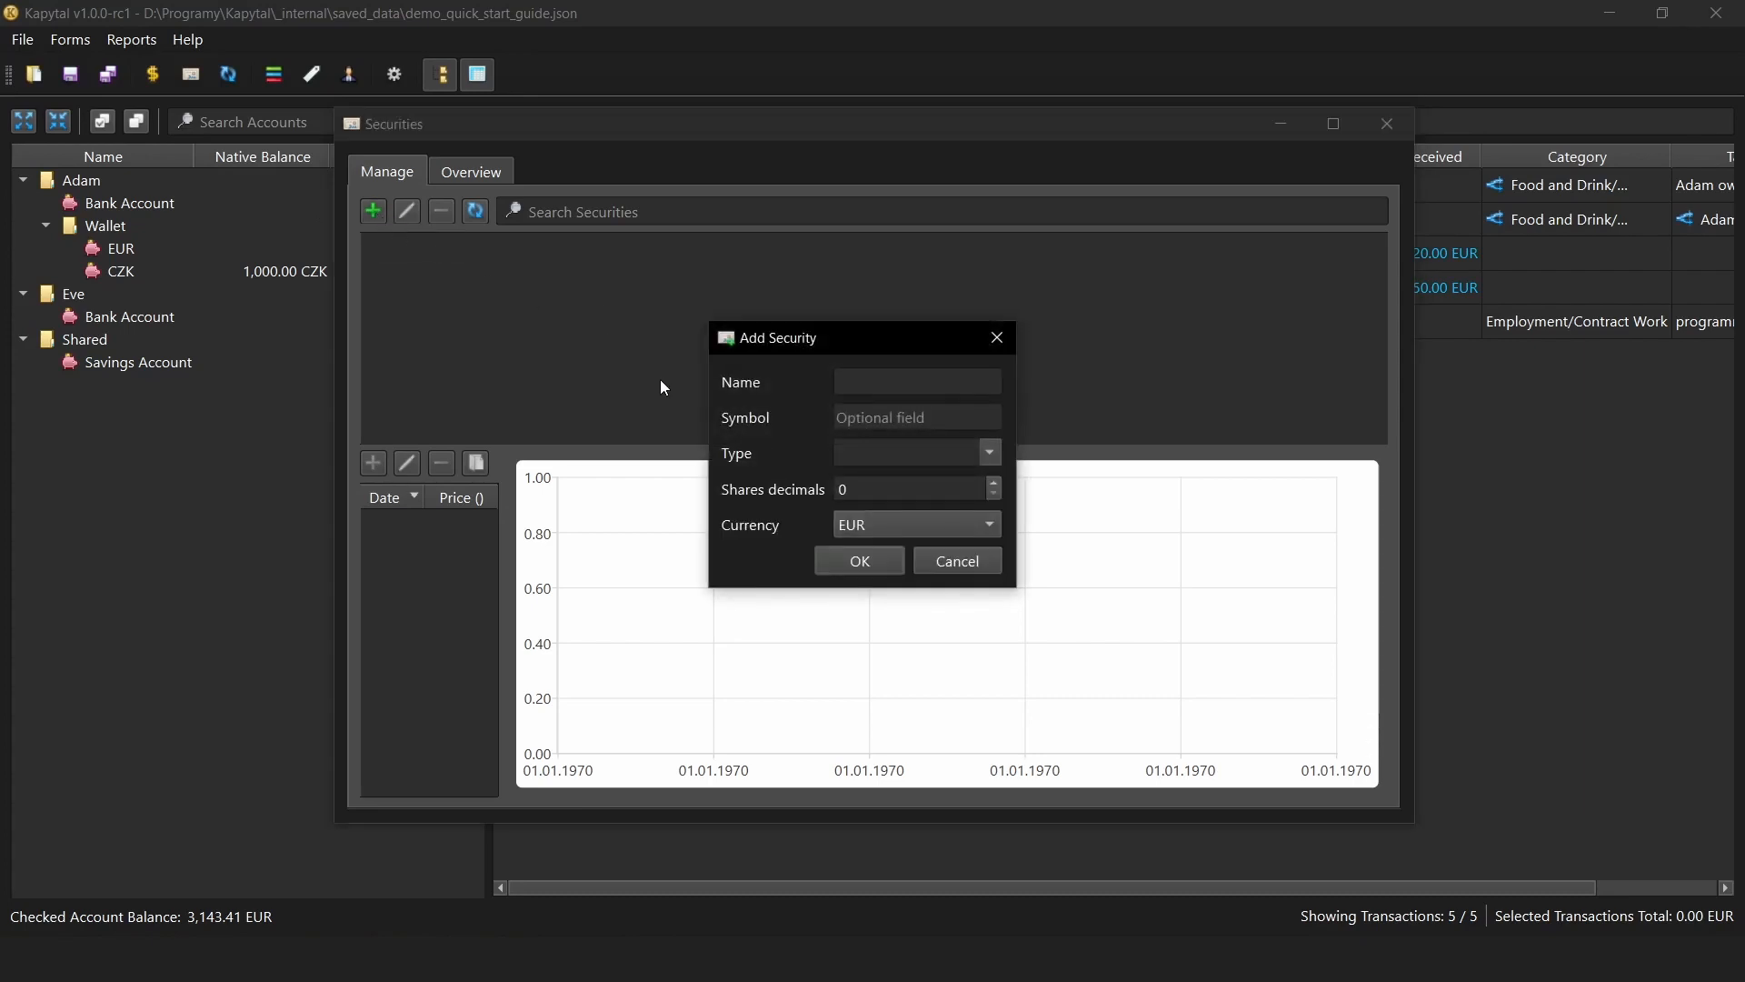
left_click(898, 382)
type("Vanguard FTSE All-World")
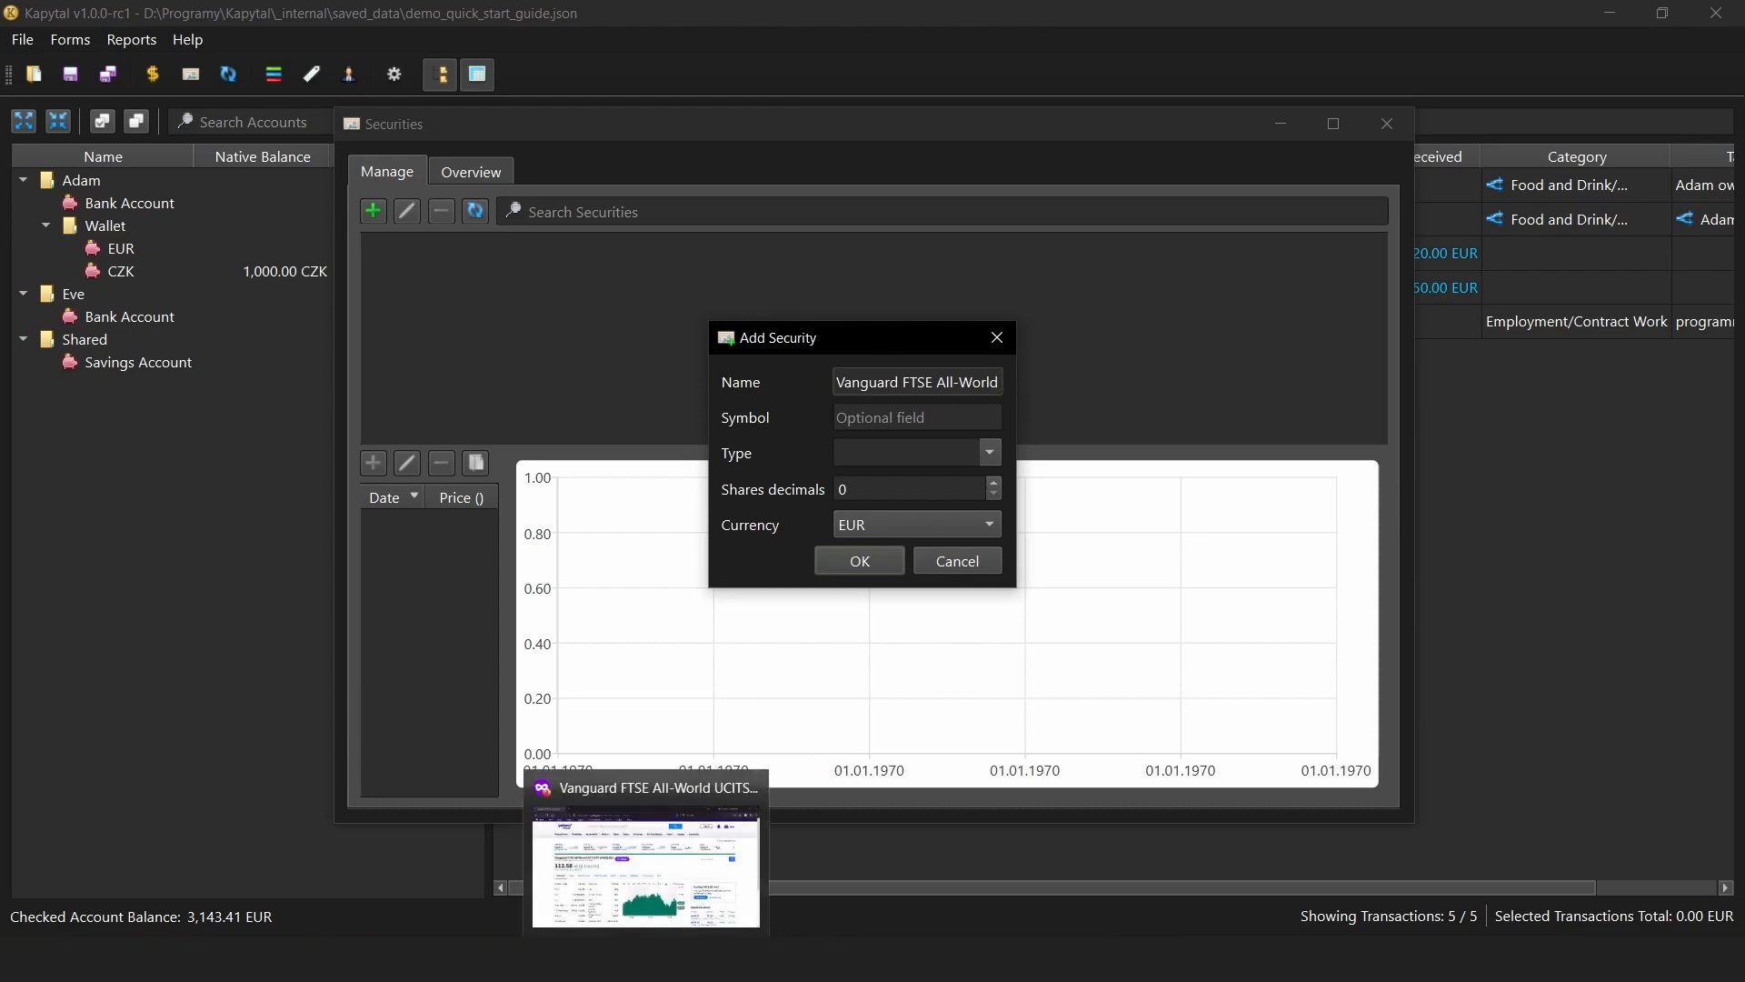
Copy the fund's ticker from its Yahoo Finance page in the browser and enter VWCE.DE as the security's symbol.
left_click(646, 959)
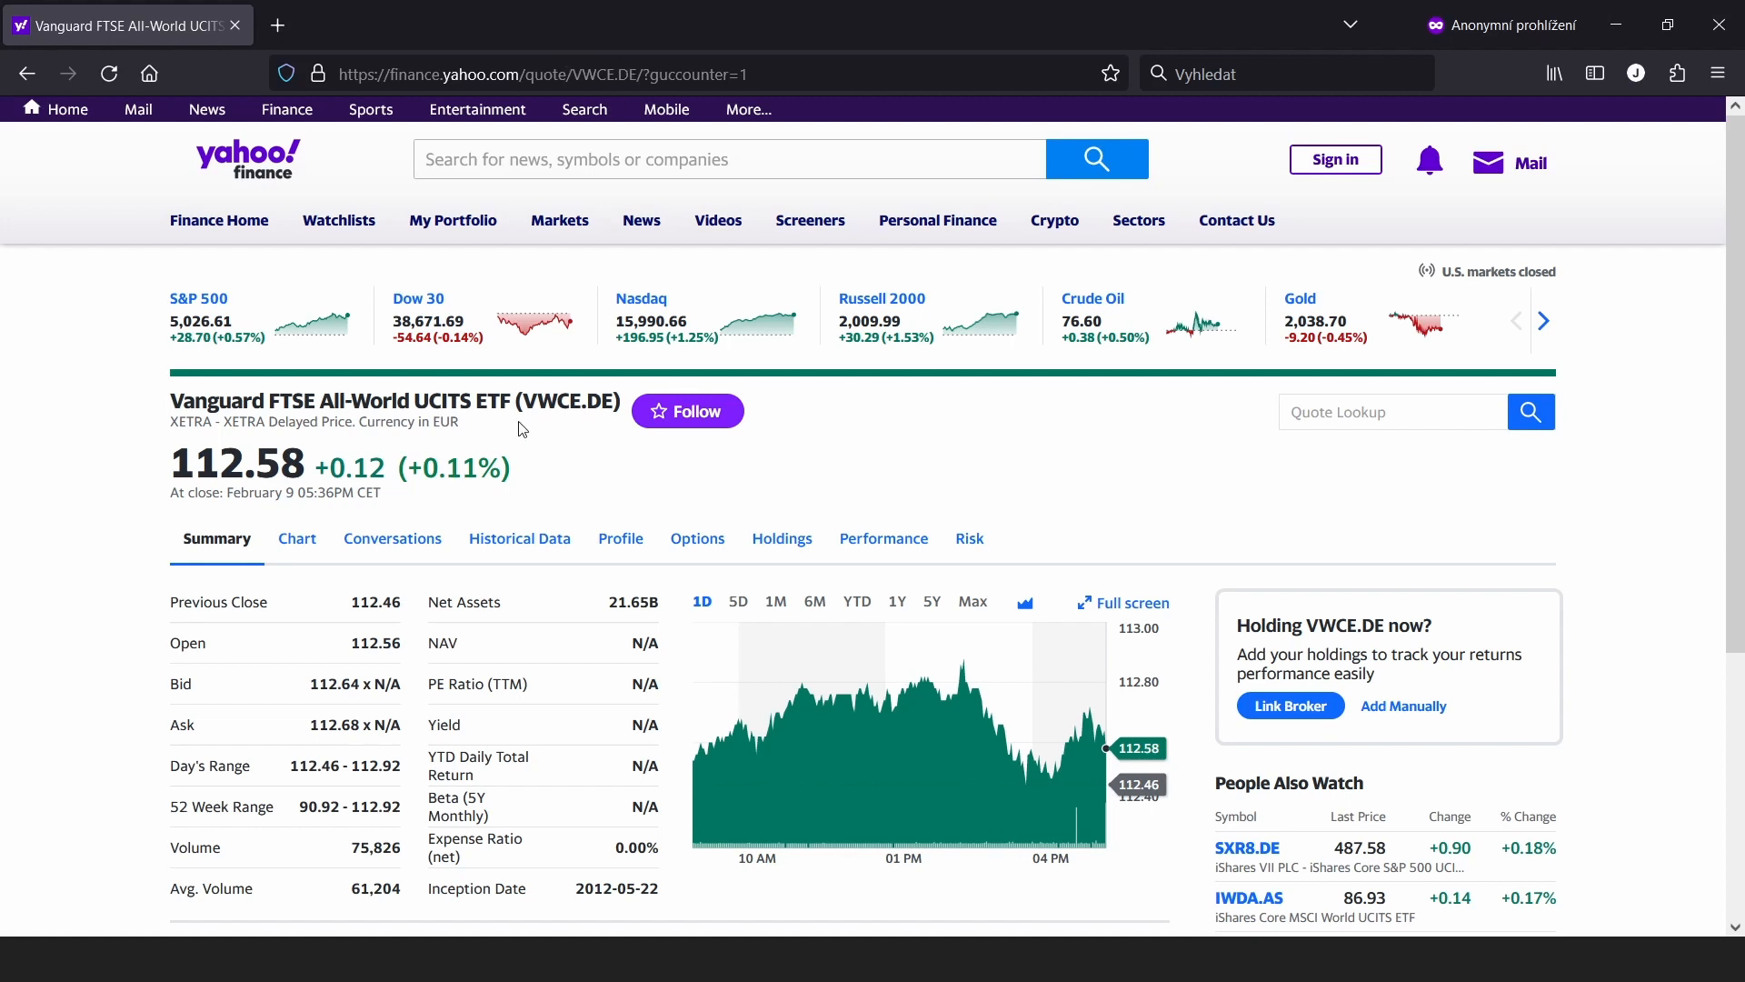
left_click_drag(521, 401, 615, 401)
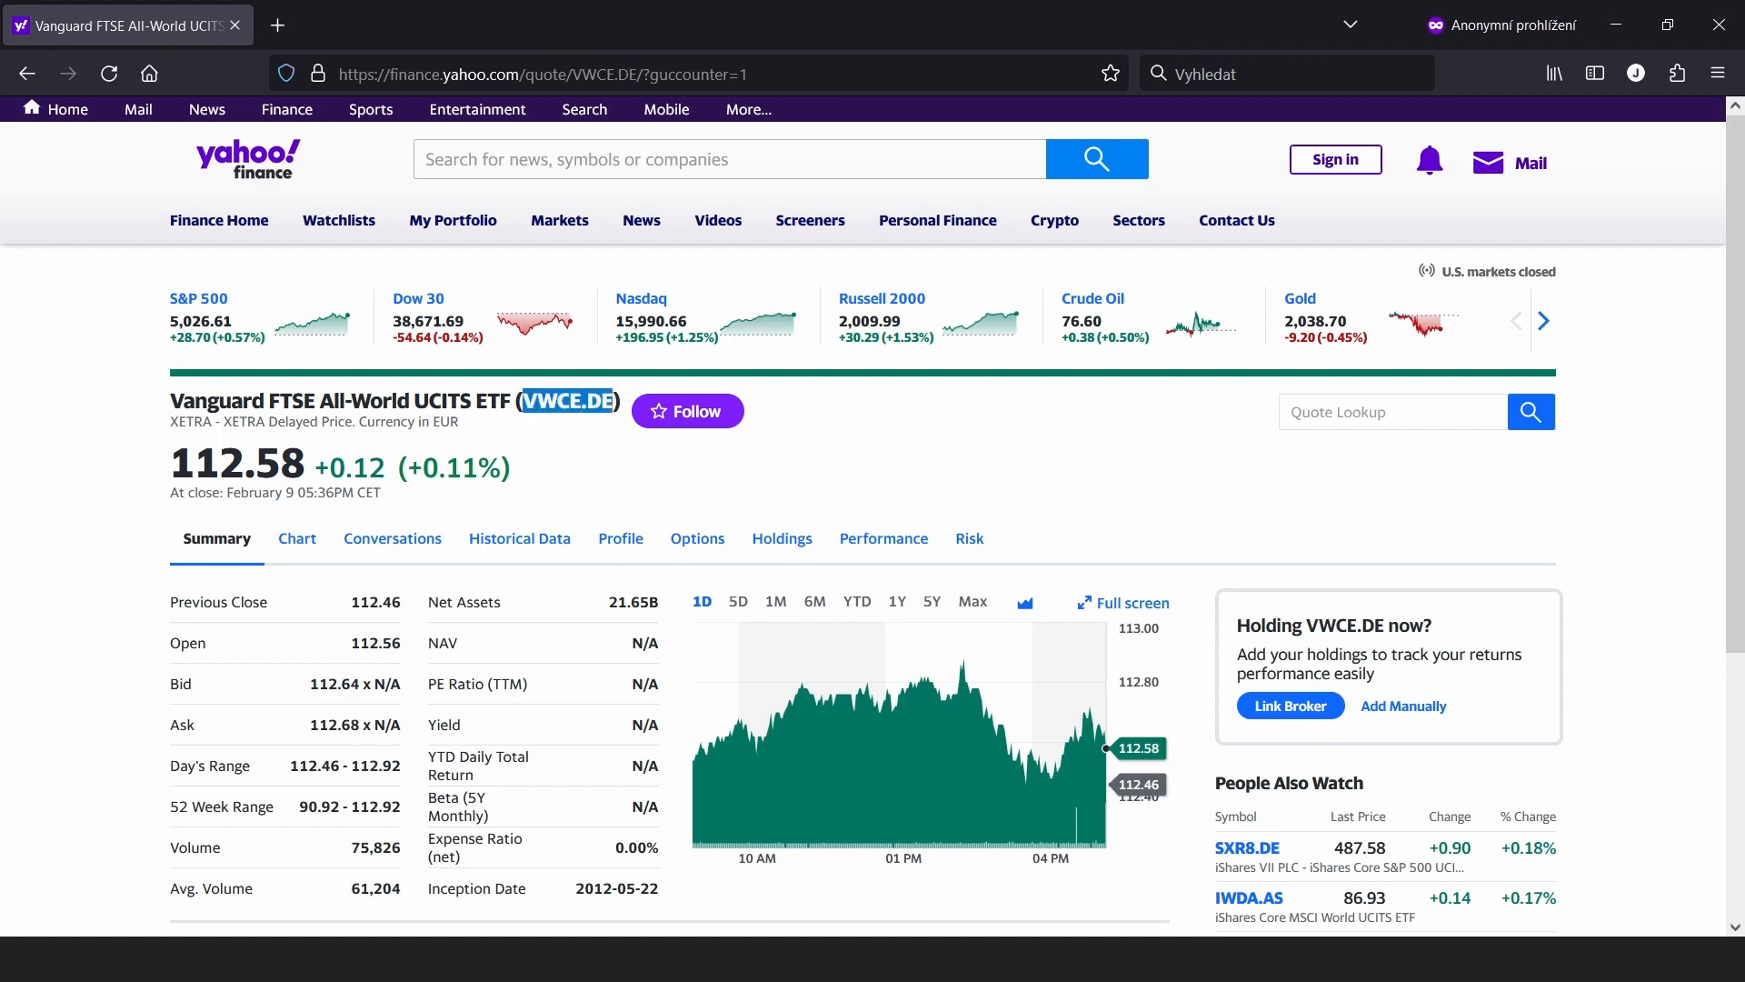
key("alt+Tab")
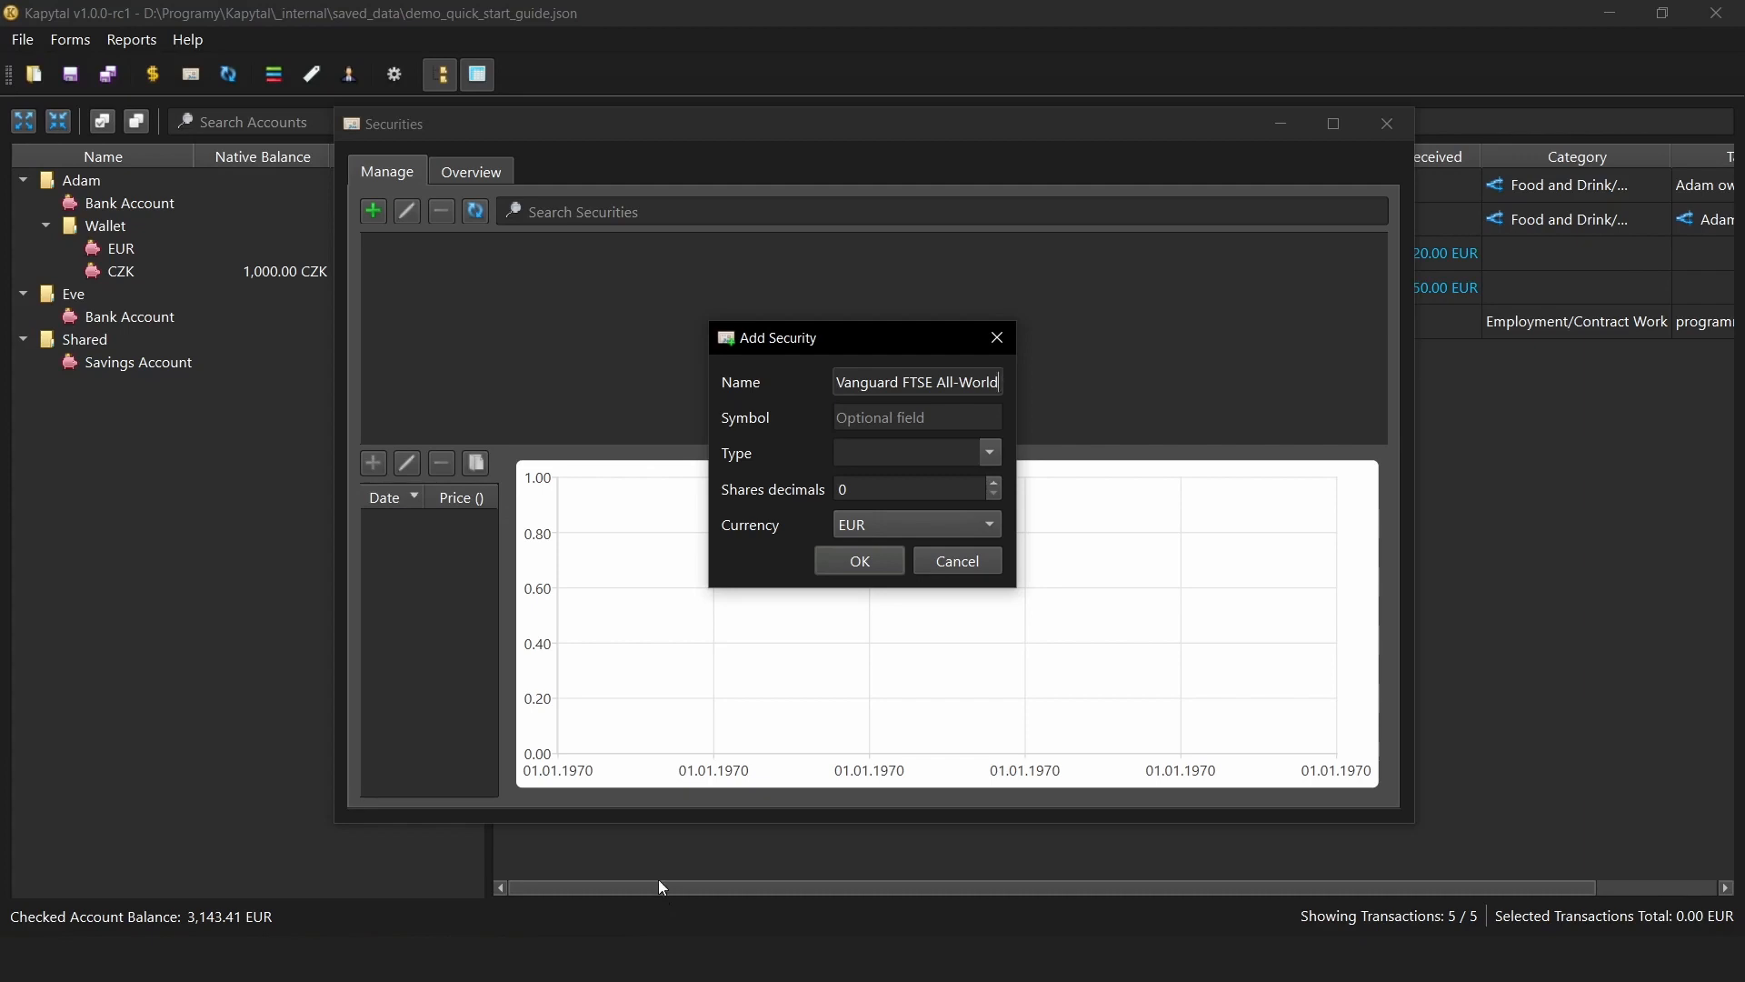
left_click(890, 416)
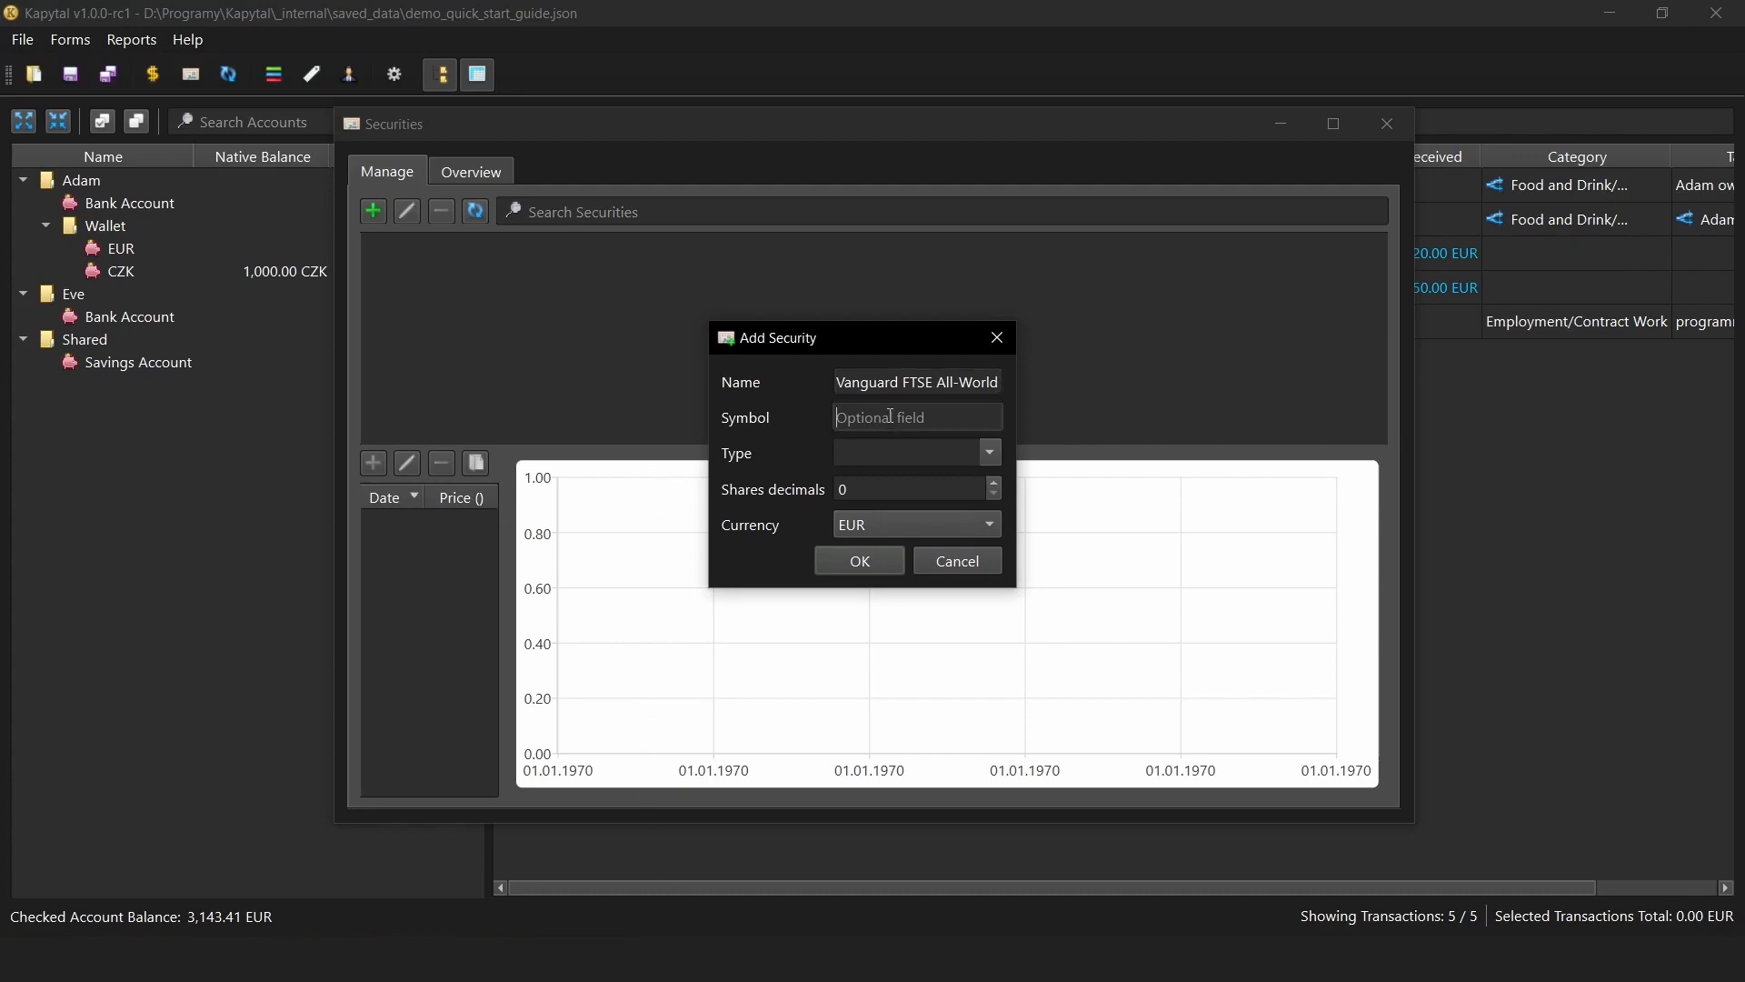
type("VWCE.DE")
Set the security's type to ETF and its currency to EUR, and create it.
left_click(932, 452)
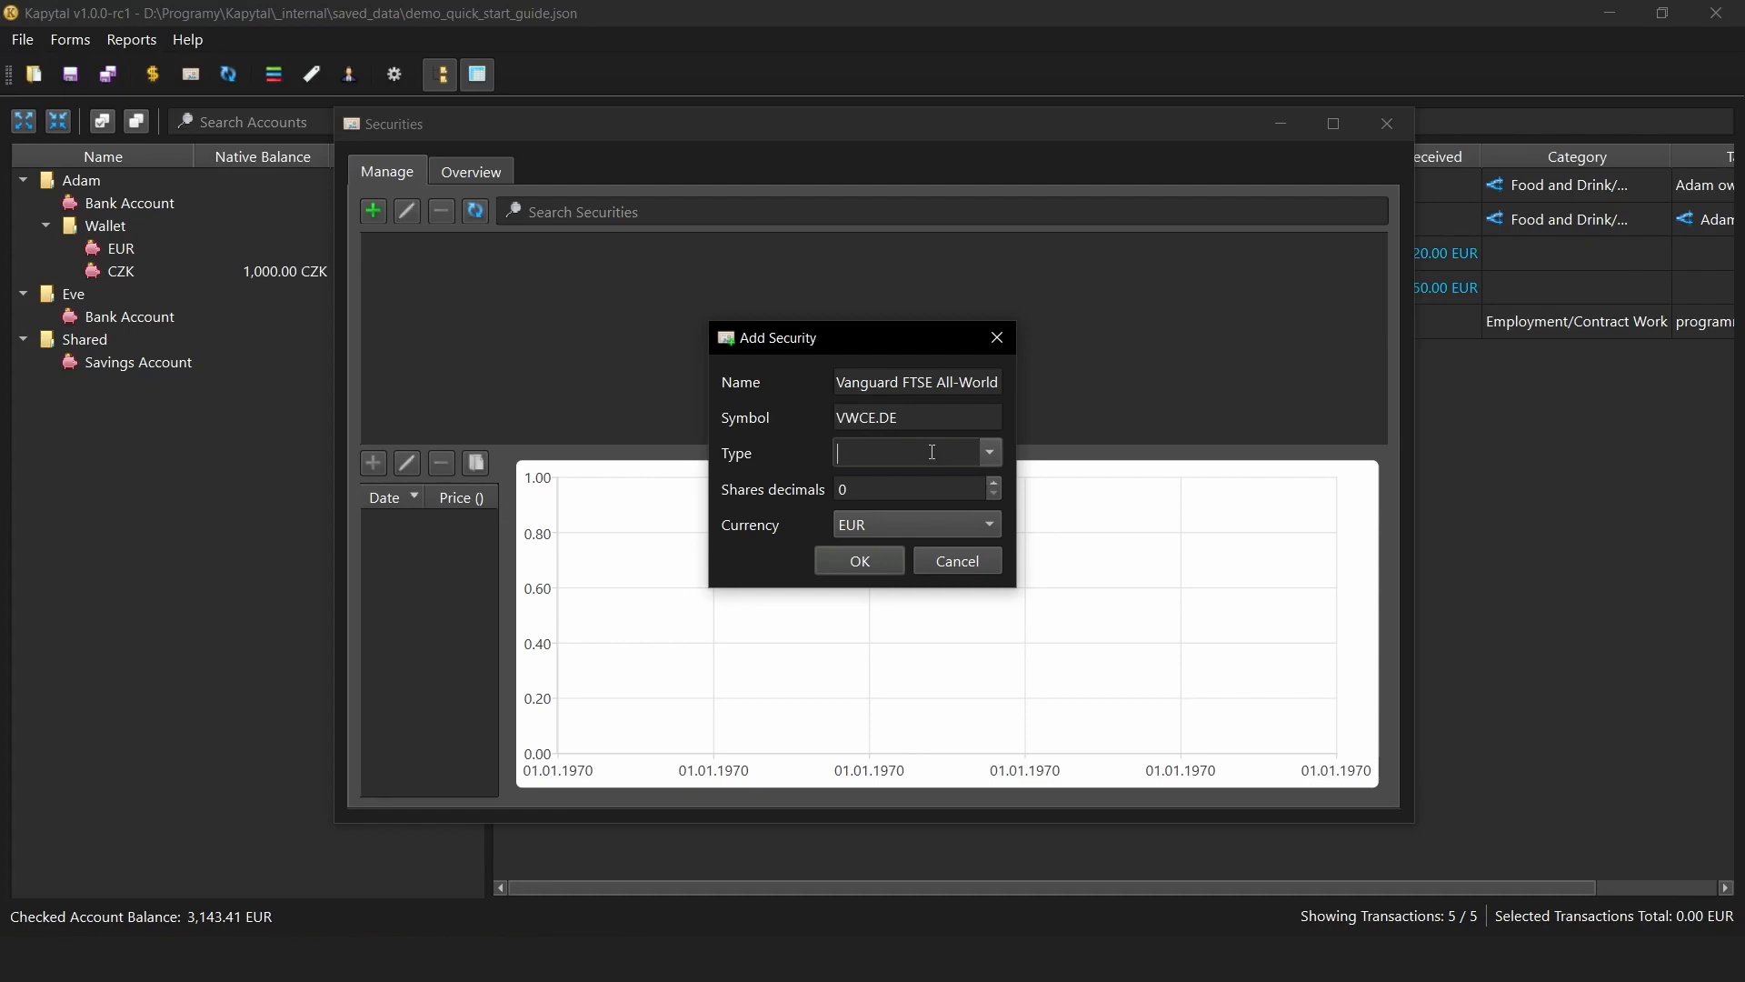
type("ETF")
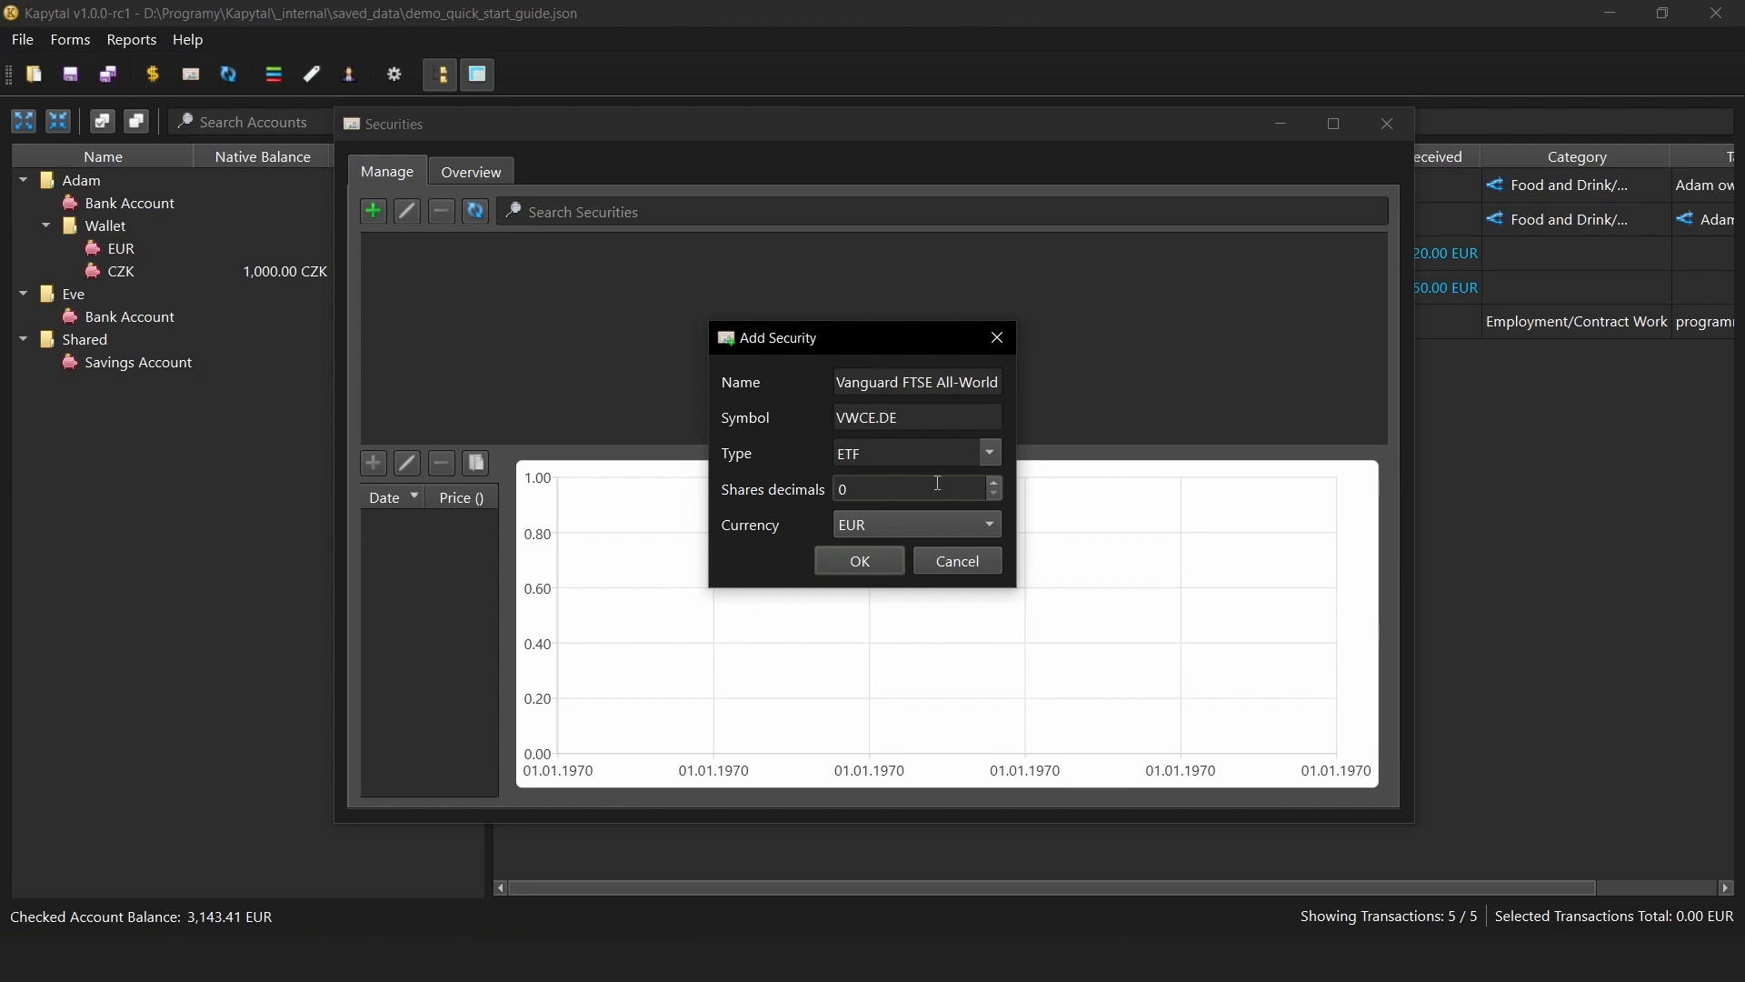
left_click(889, 533)
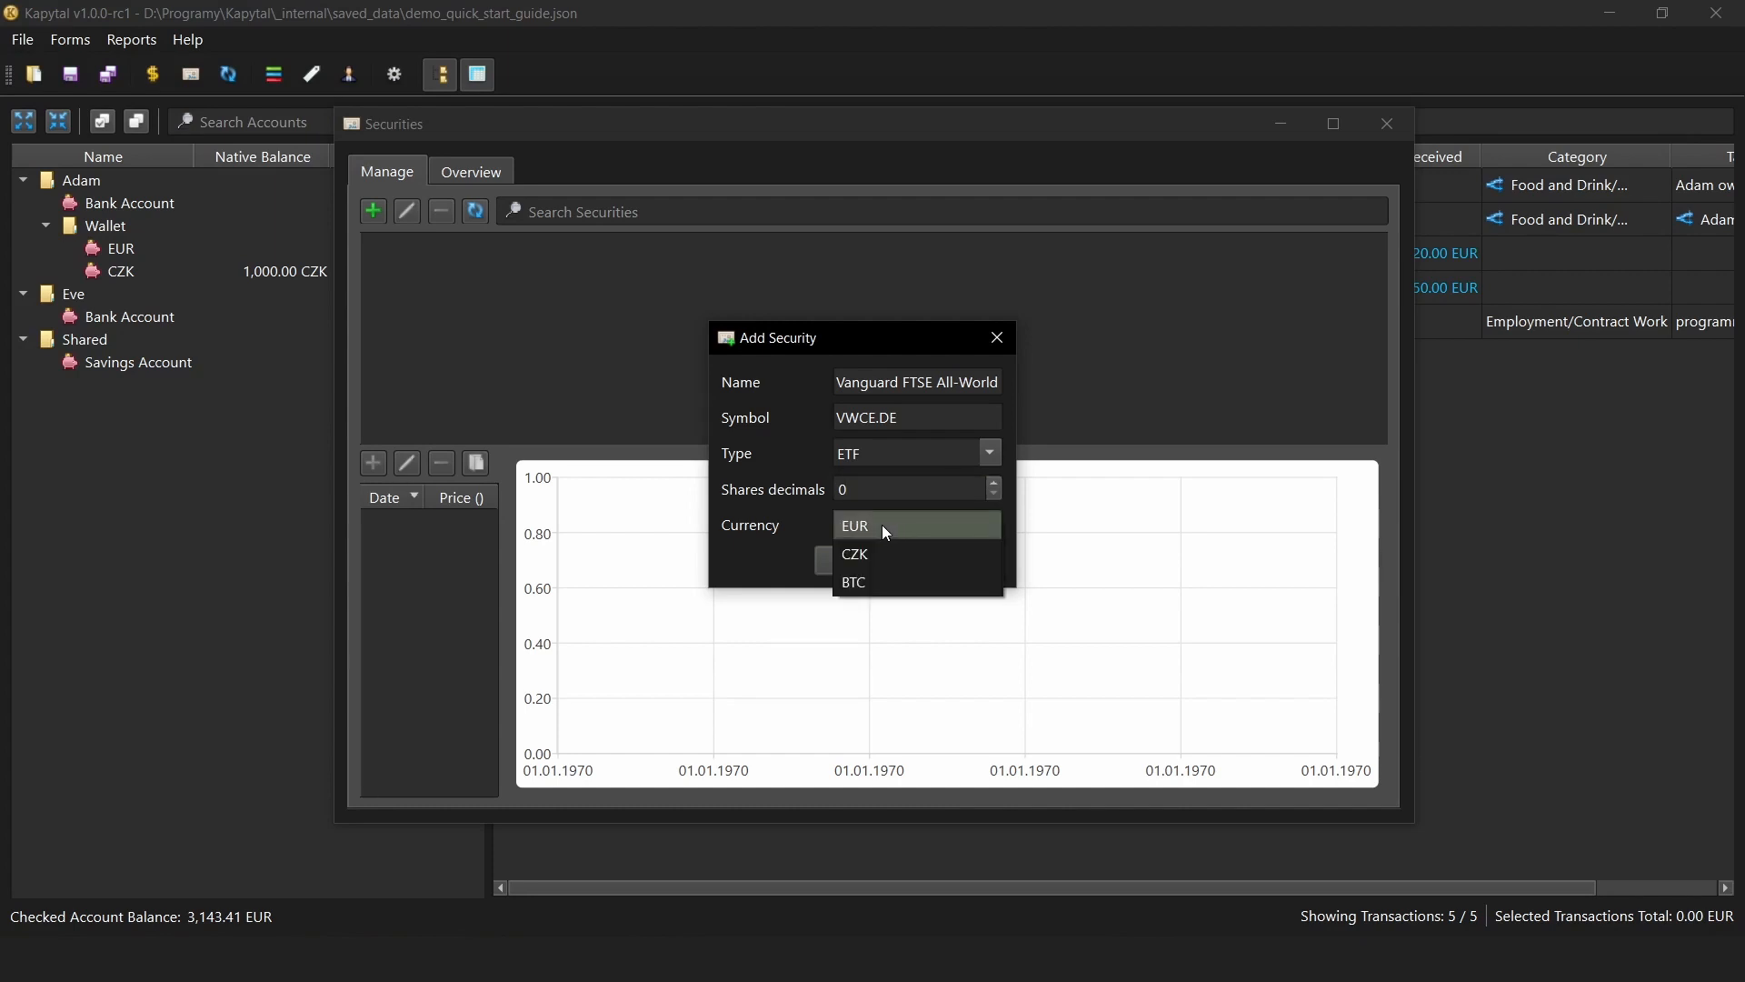
left_click(880, 529)
left_click(861, 561)
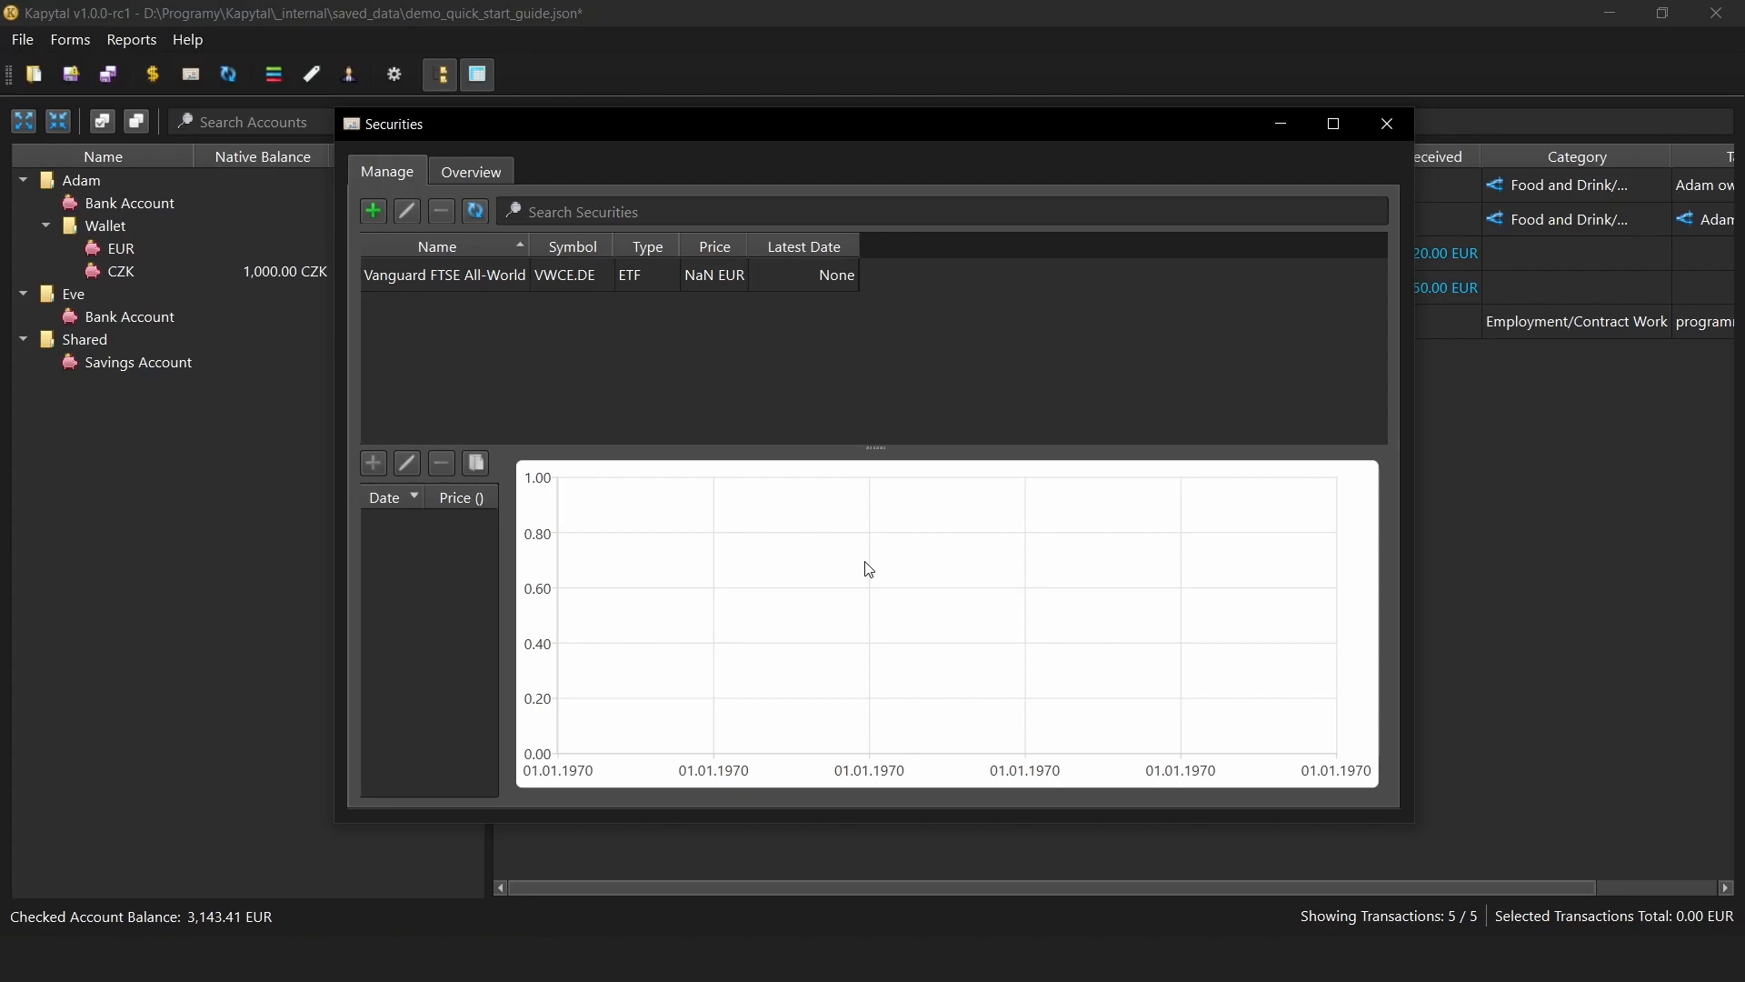
left_click(600, 287)
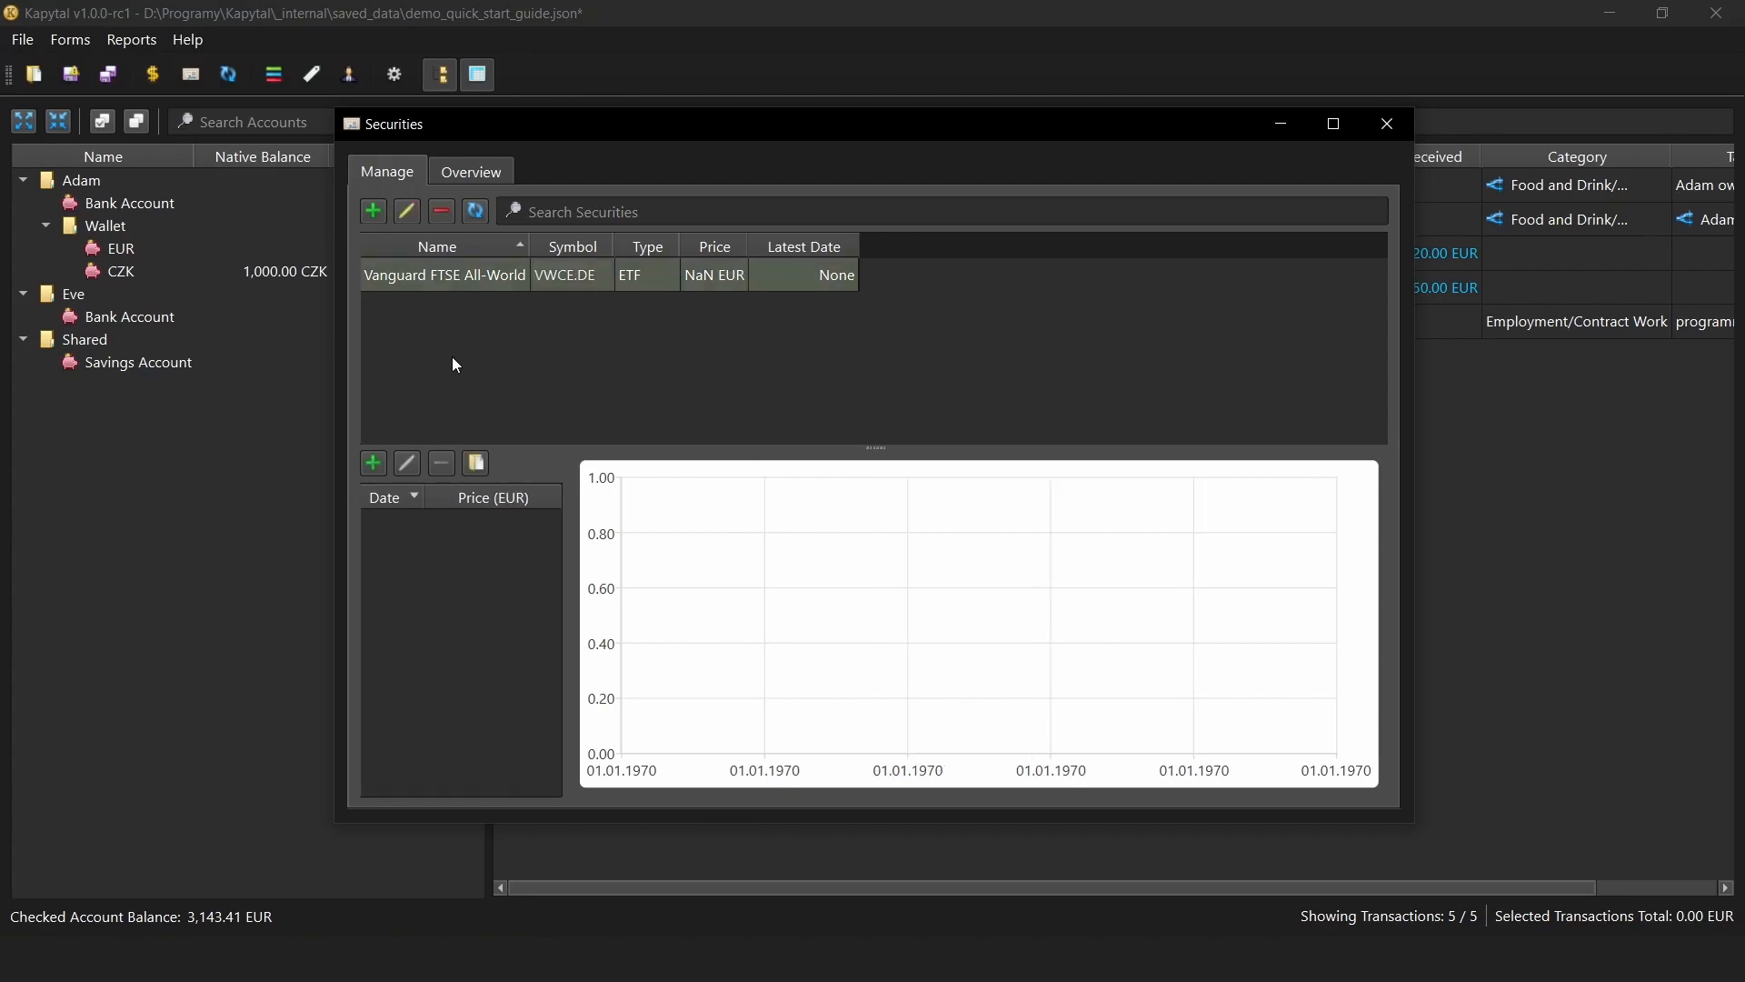
left_click(373, 465)
left_click(934, 505)
left_click(475, 463)
left_click(977, 565)
Download the latest quotes for EUR/CZK and VWCE.DE, save both, and close the Securities window.
left_click(477, 213)
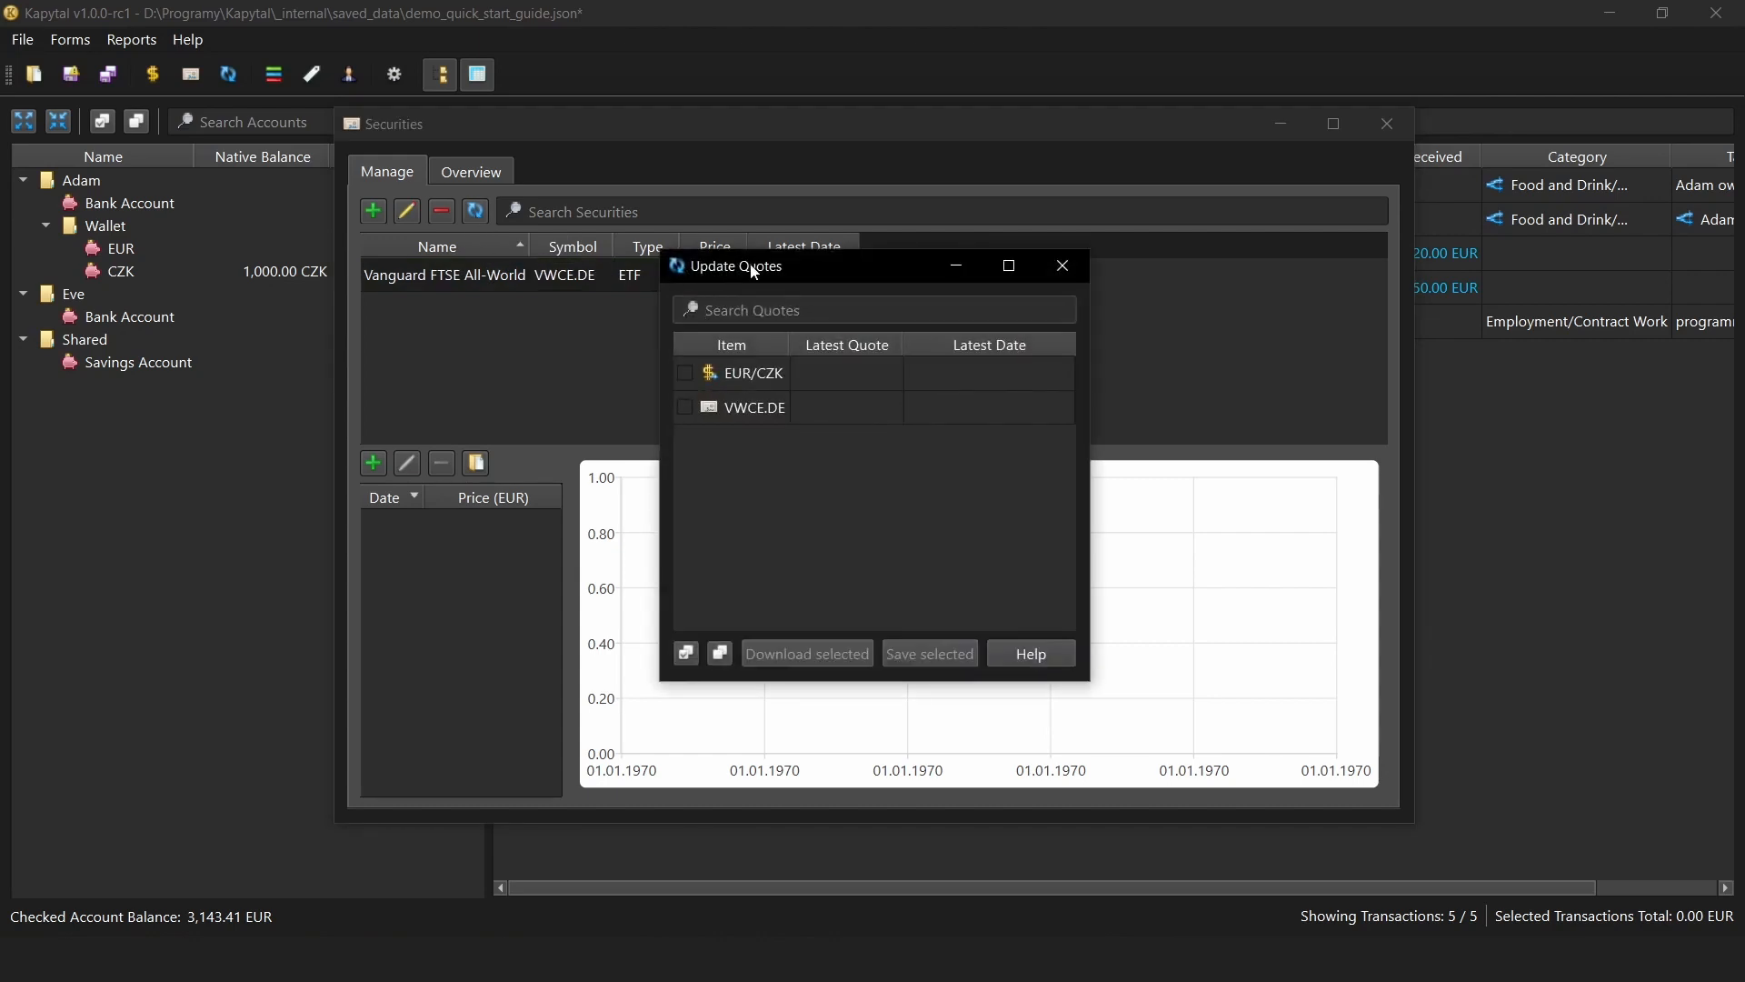
left_click(685, 373)
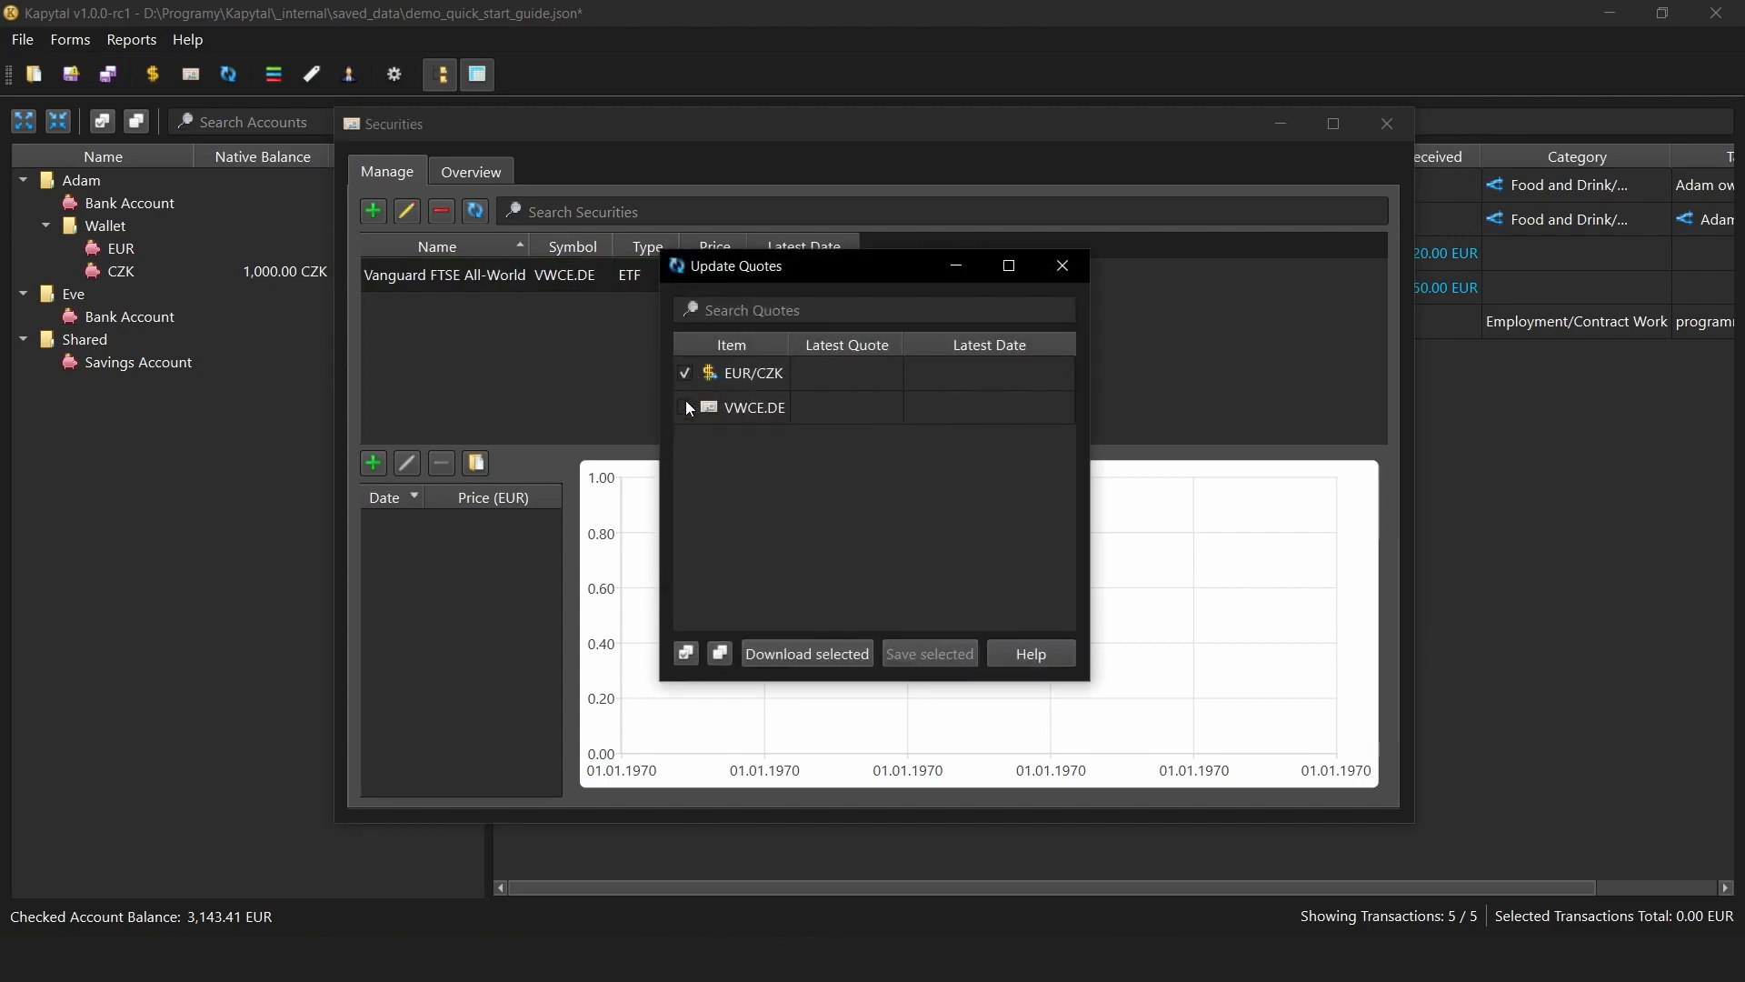
left_click(800, 654)
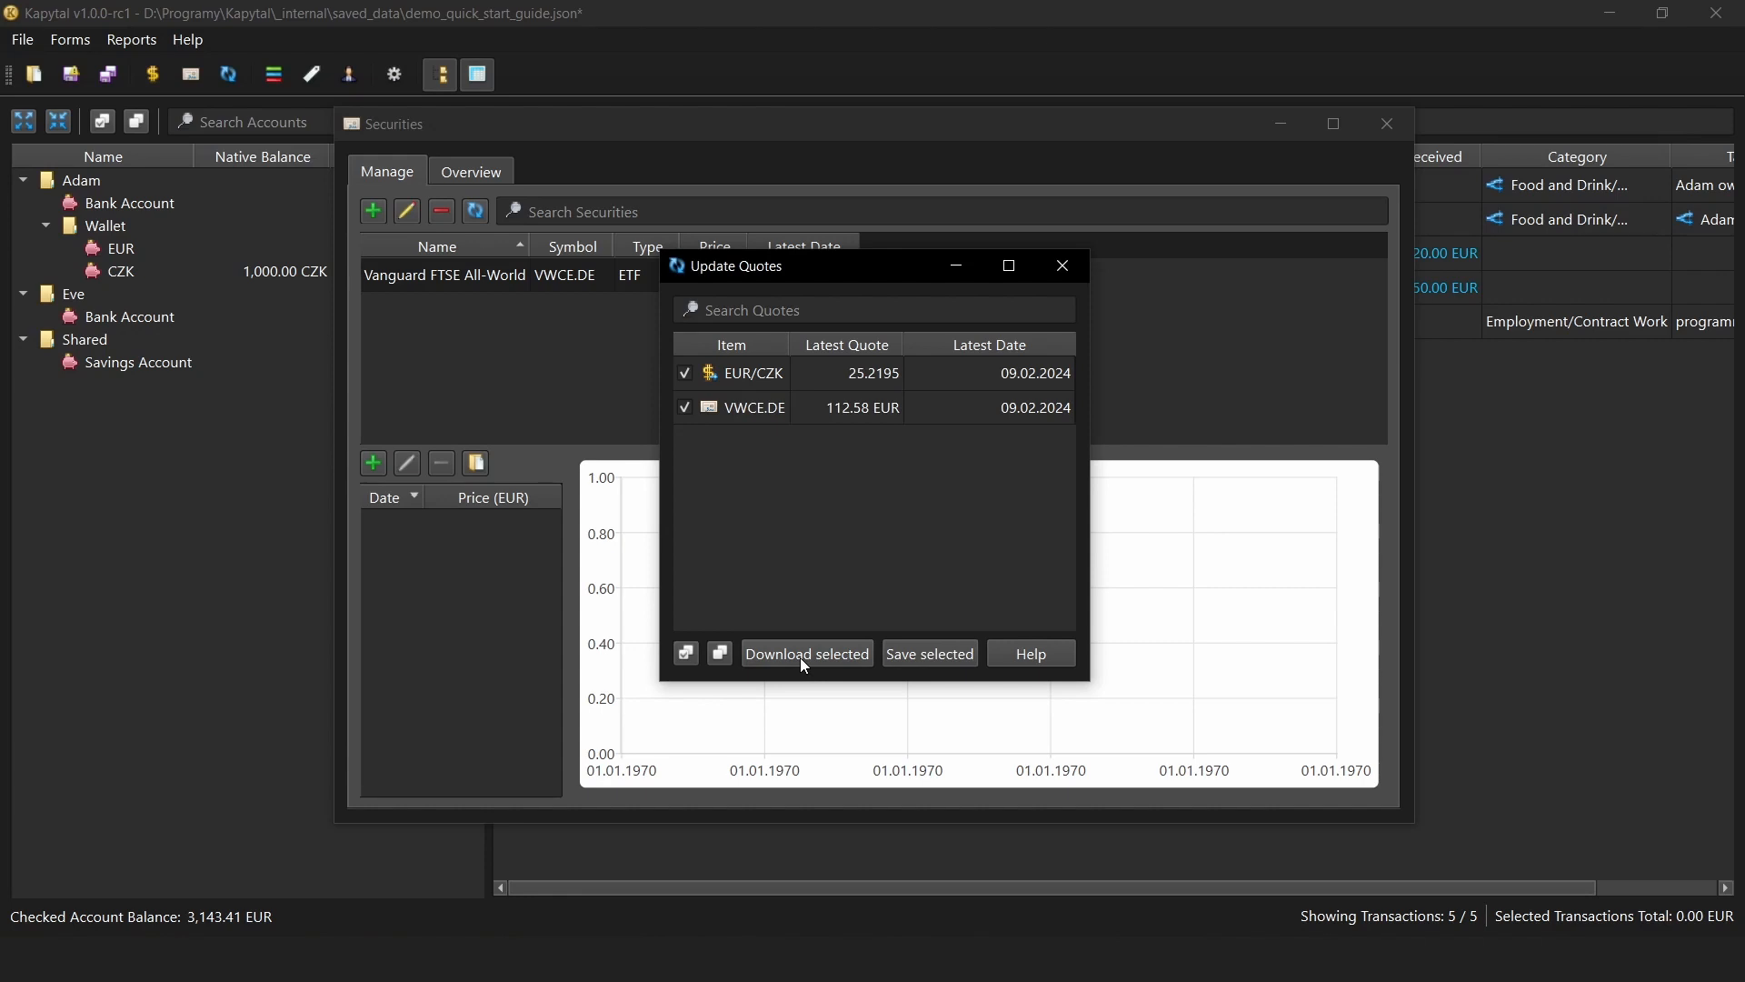
left_click(686, 376)
left_click(686, 408)
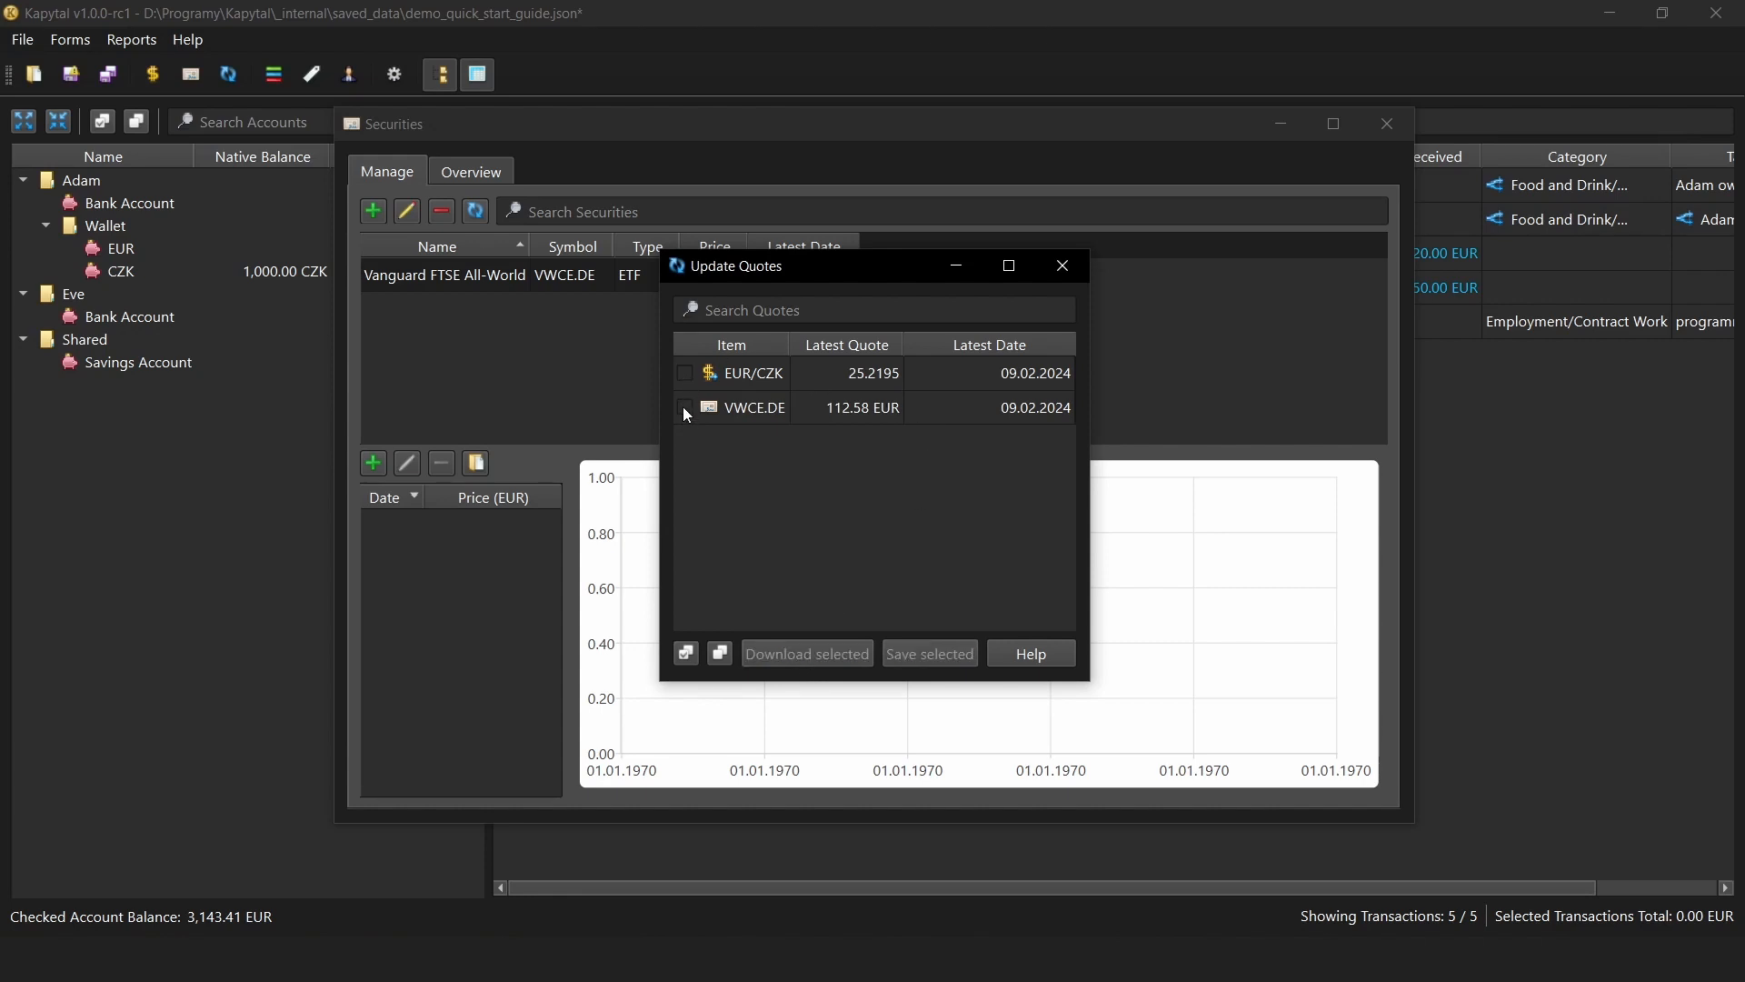
left_click(686, 408)
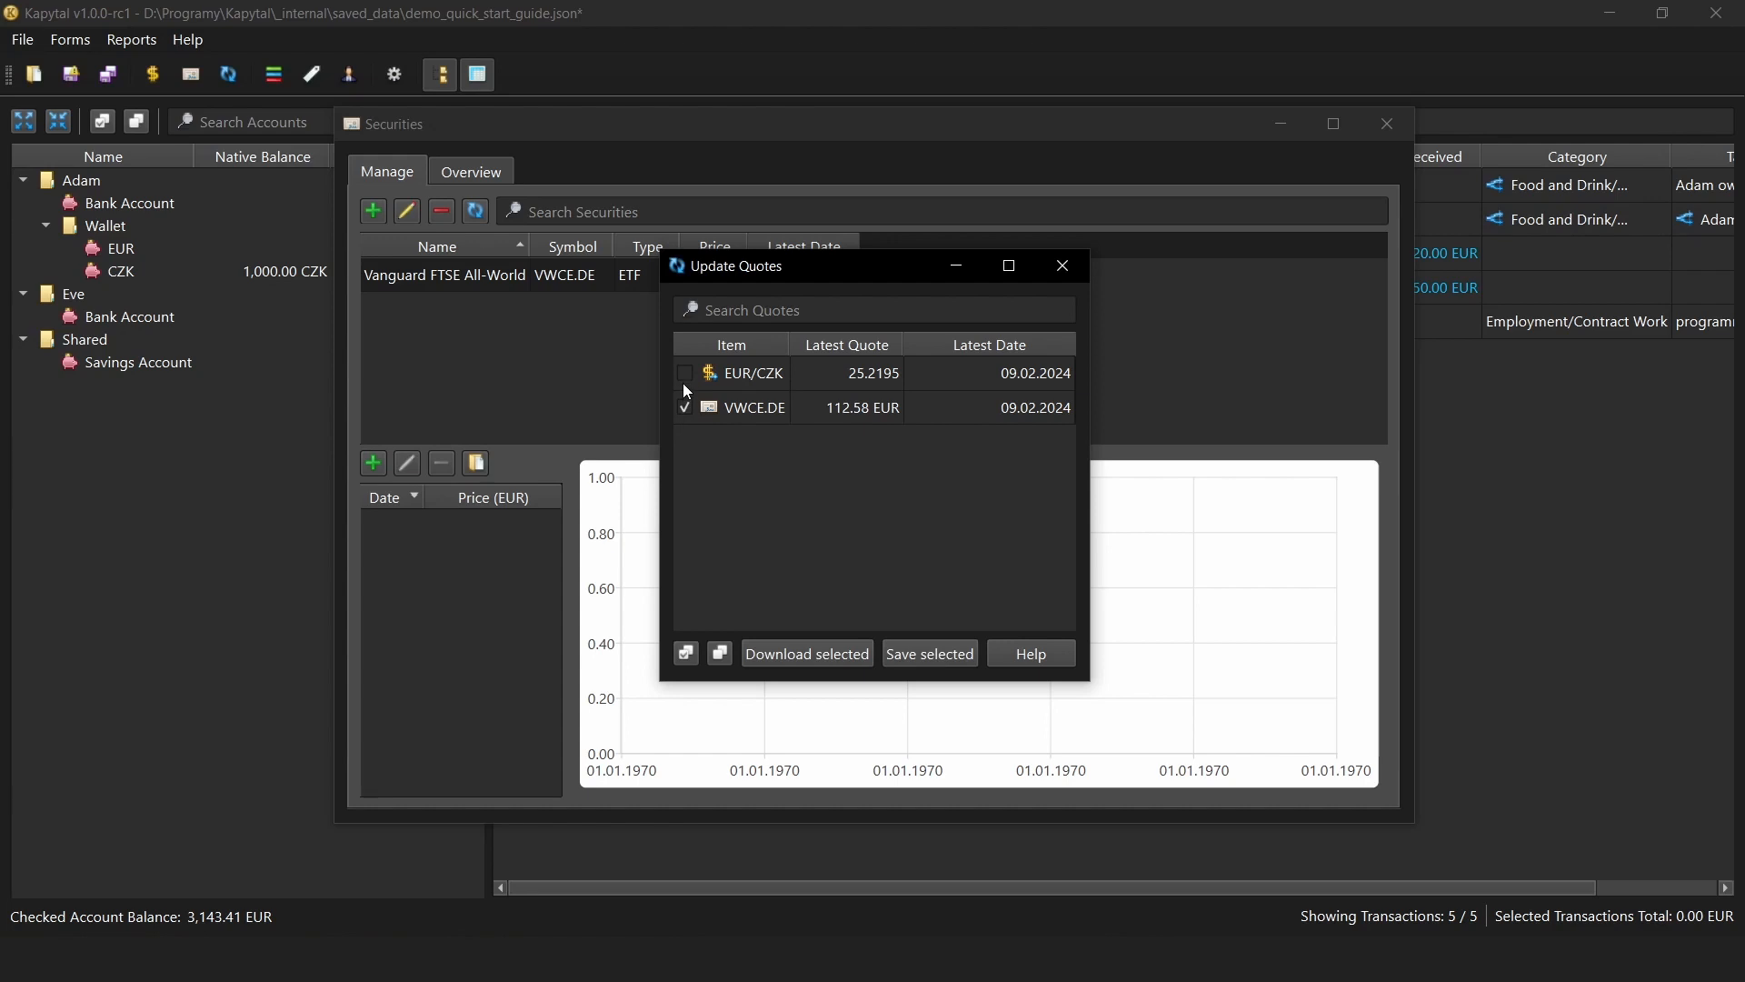
left_click(934, 663)
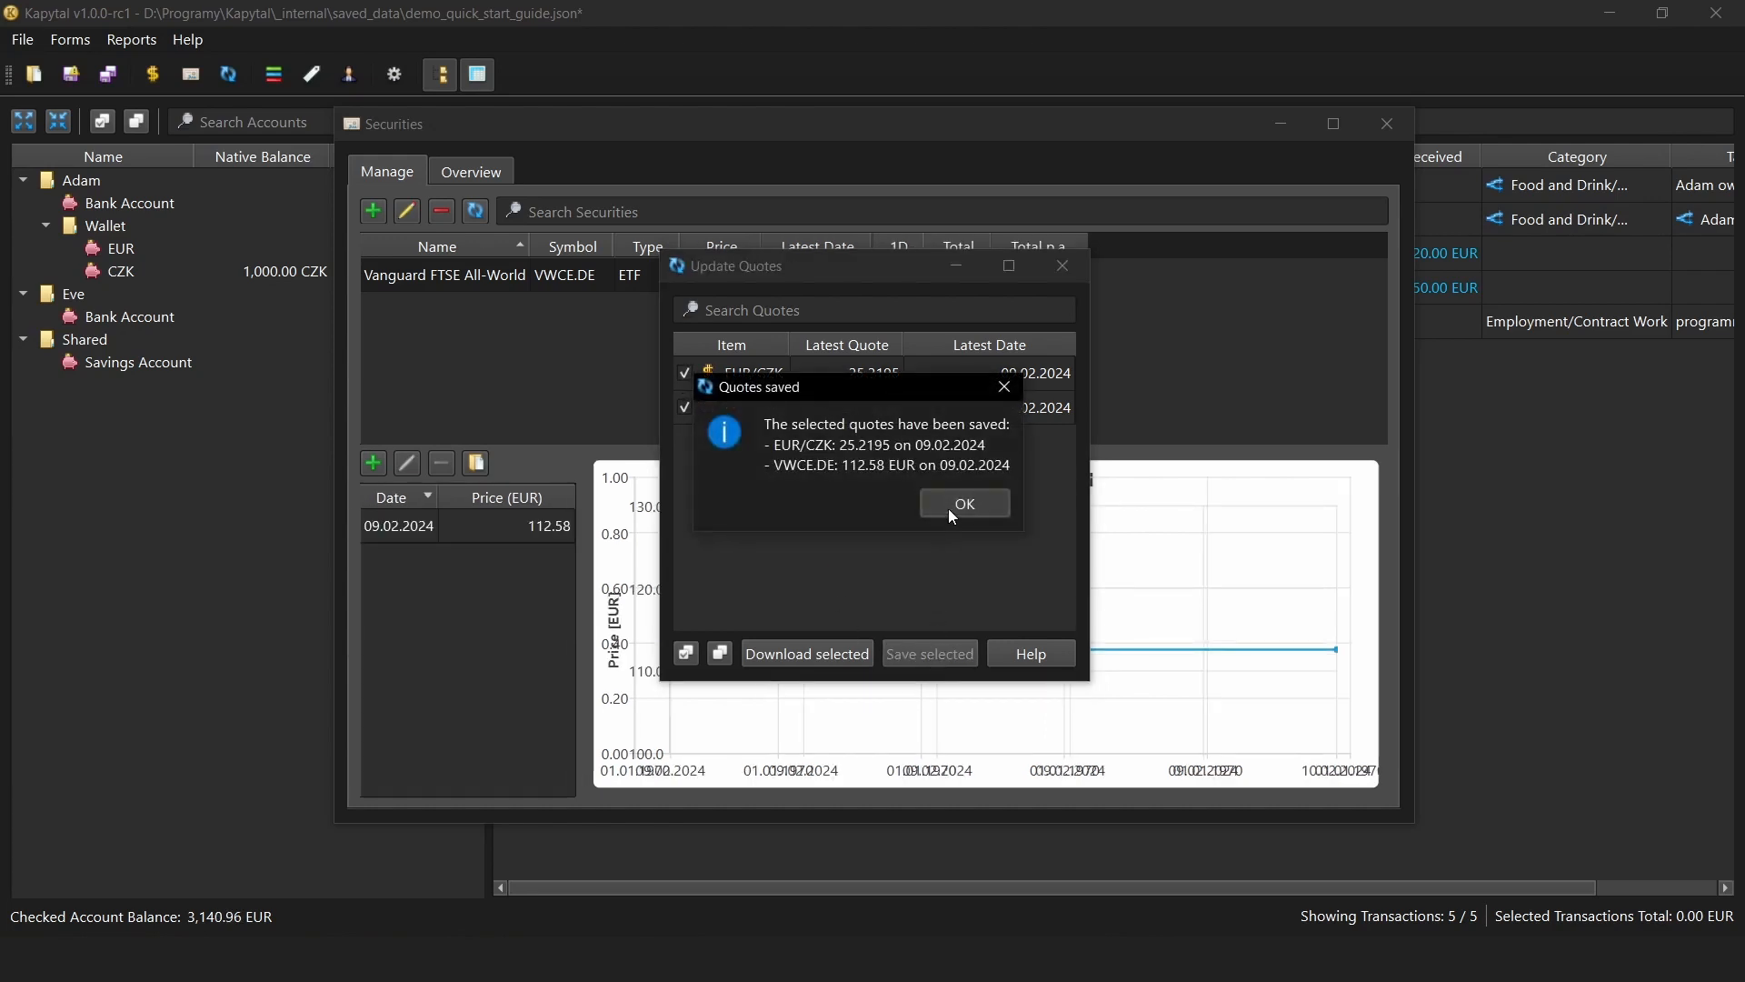
left_click(947, 509)
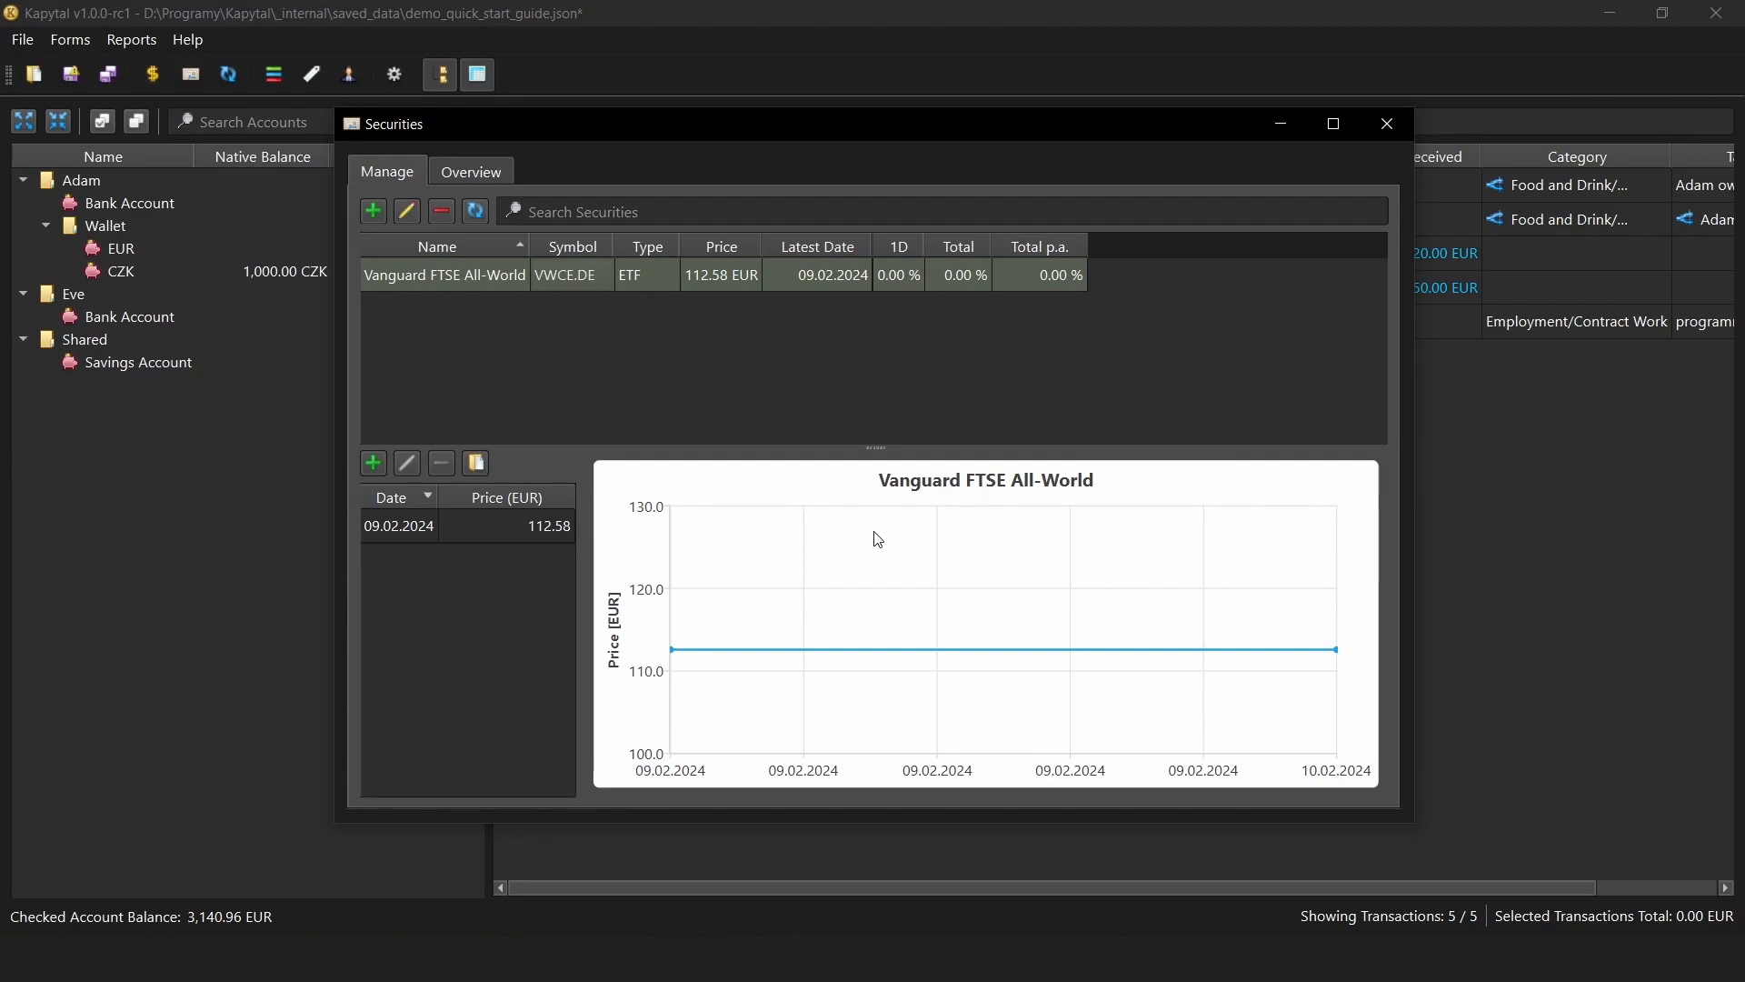
left_click(1387, 124)
Add a security account named Degiro to the first account group.
right_click(116, 176)
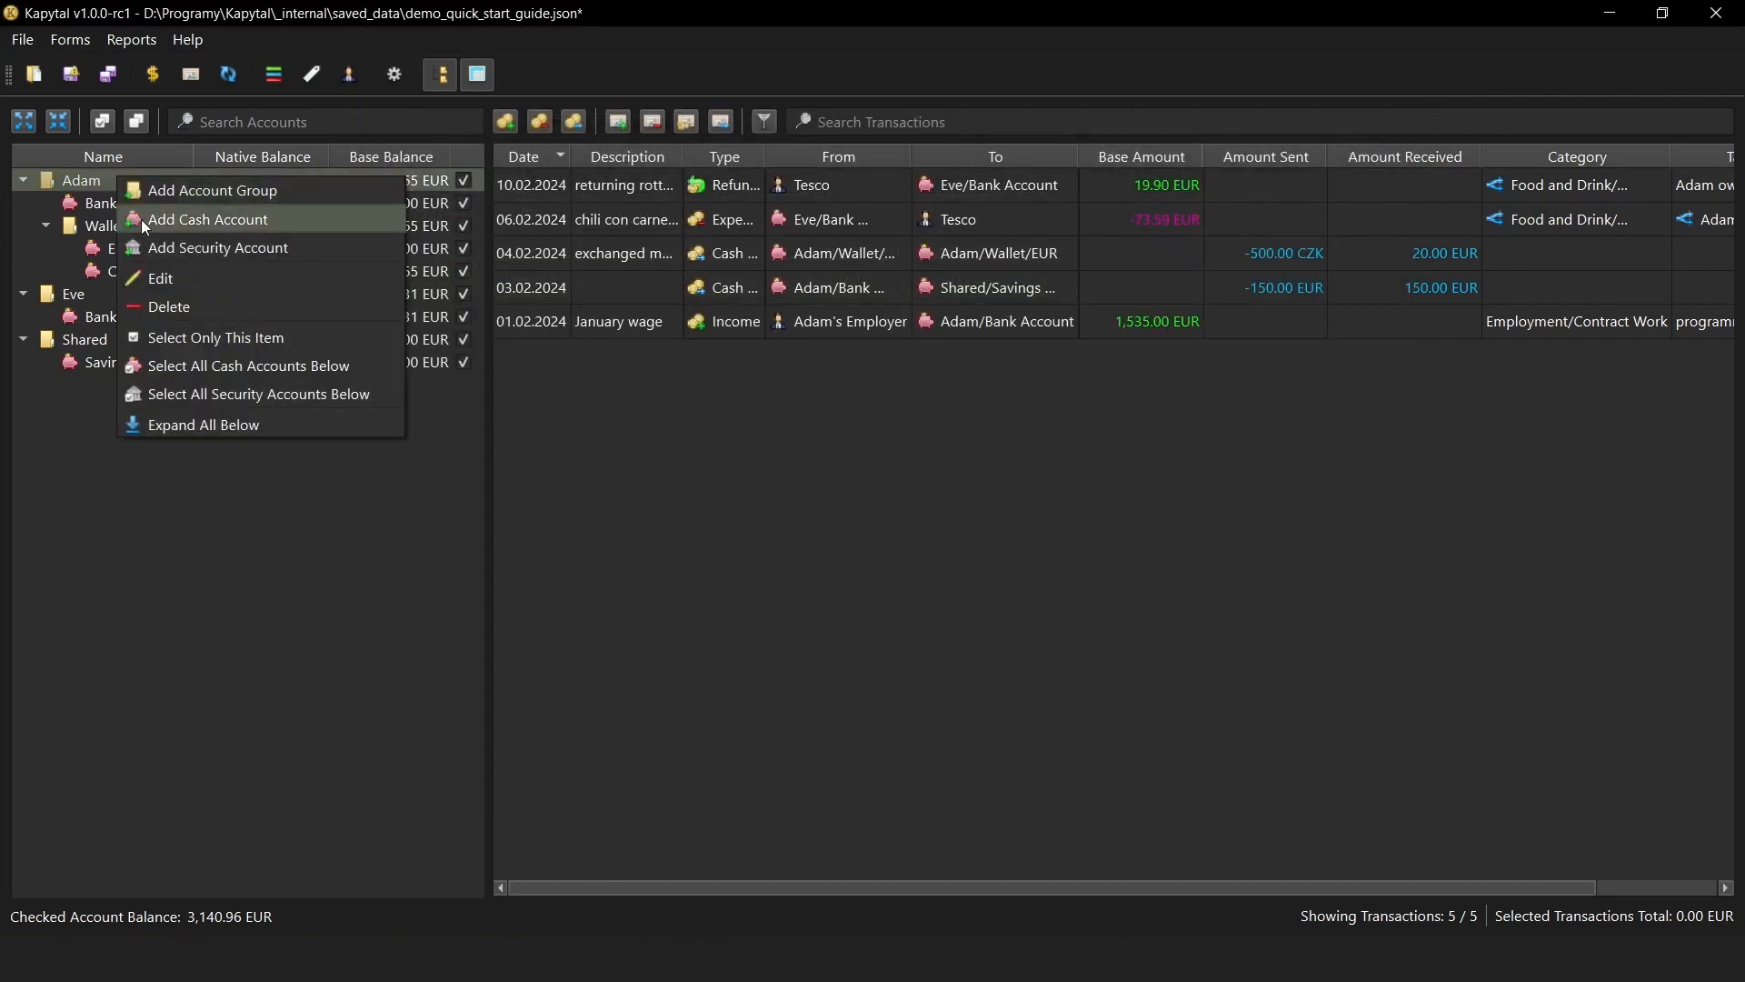
left_click(217, 247)
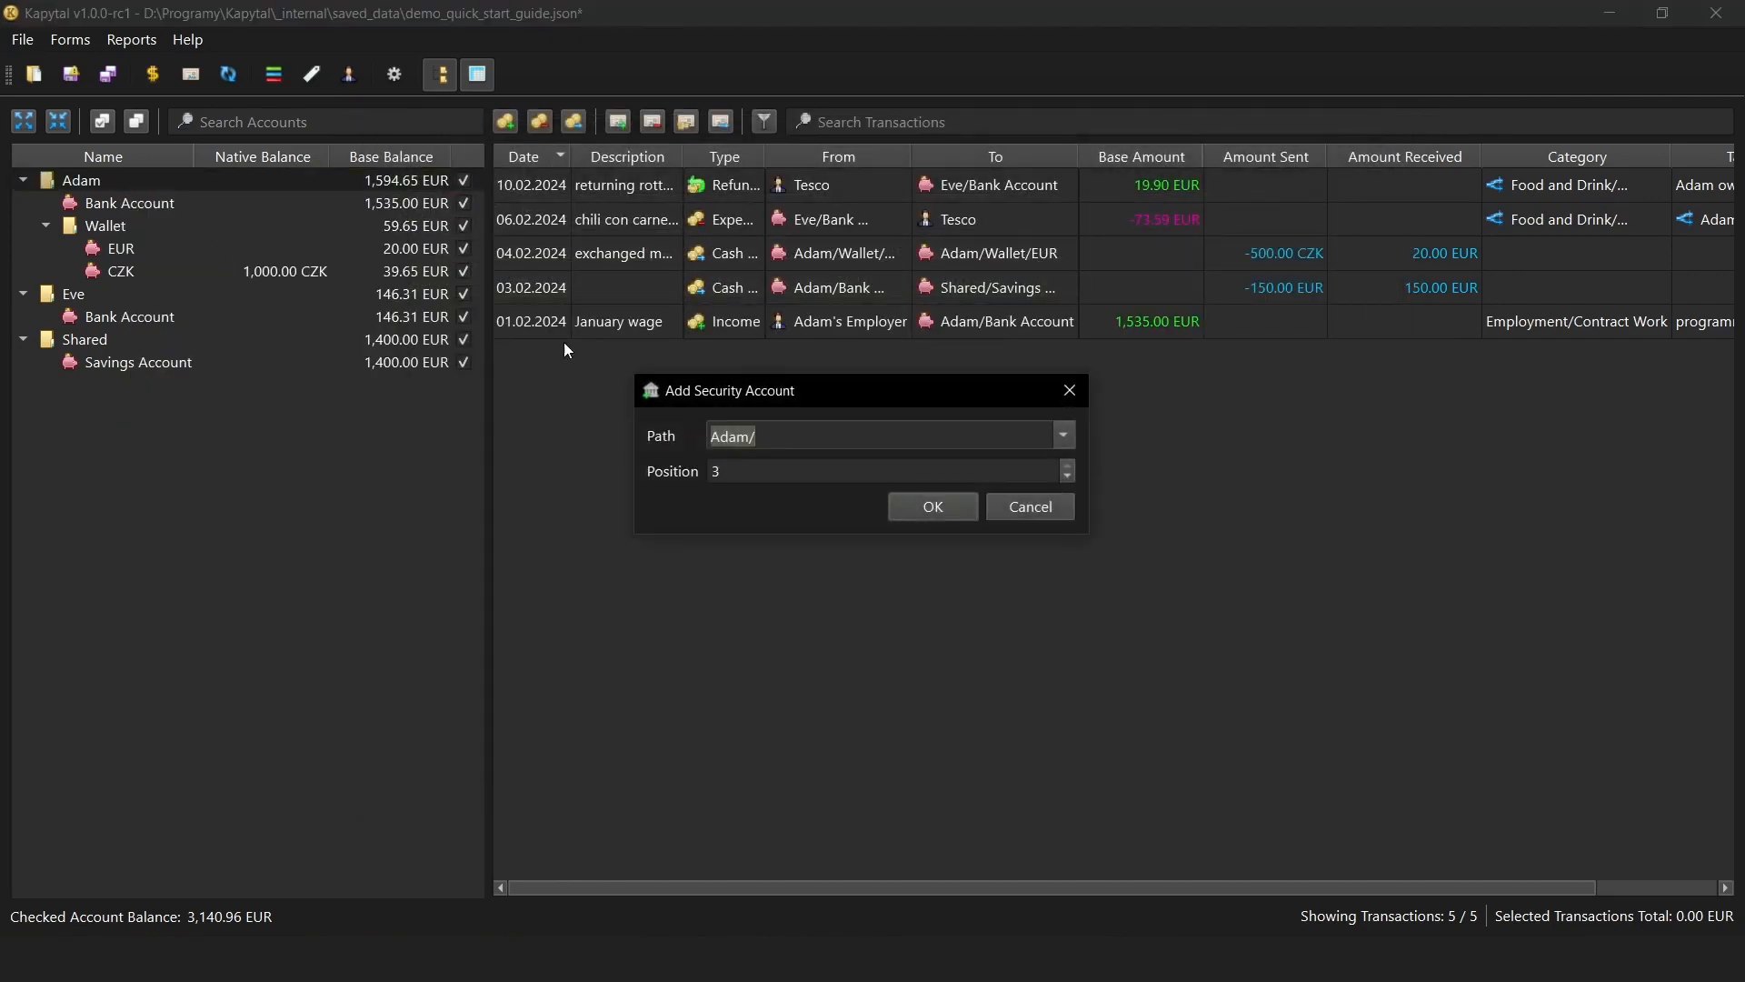
left_click(789, 429)
type("Degiro")
key("Return")
Add a security account named Interactive Brokers to the Shared group.
right_click(138, 361)
left_click(227, 431)
left_click(852, 437)
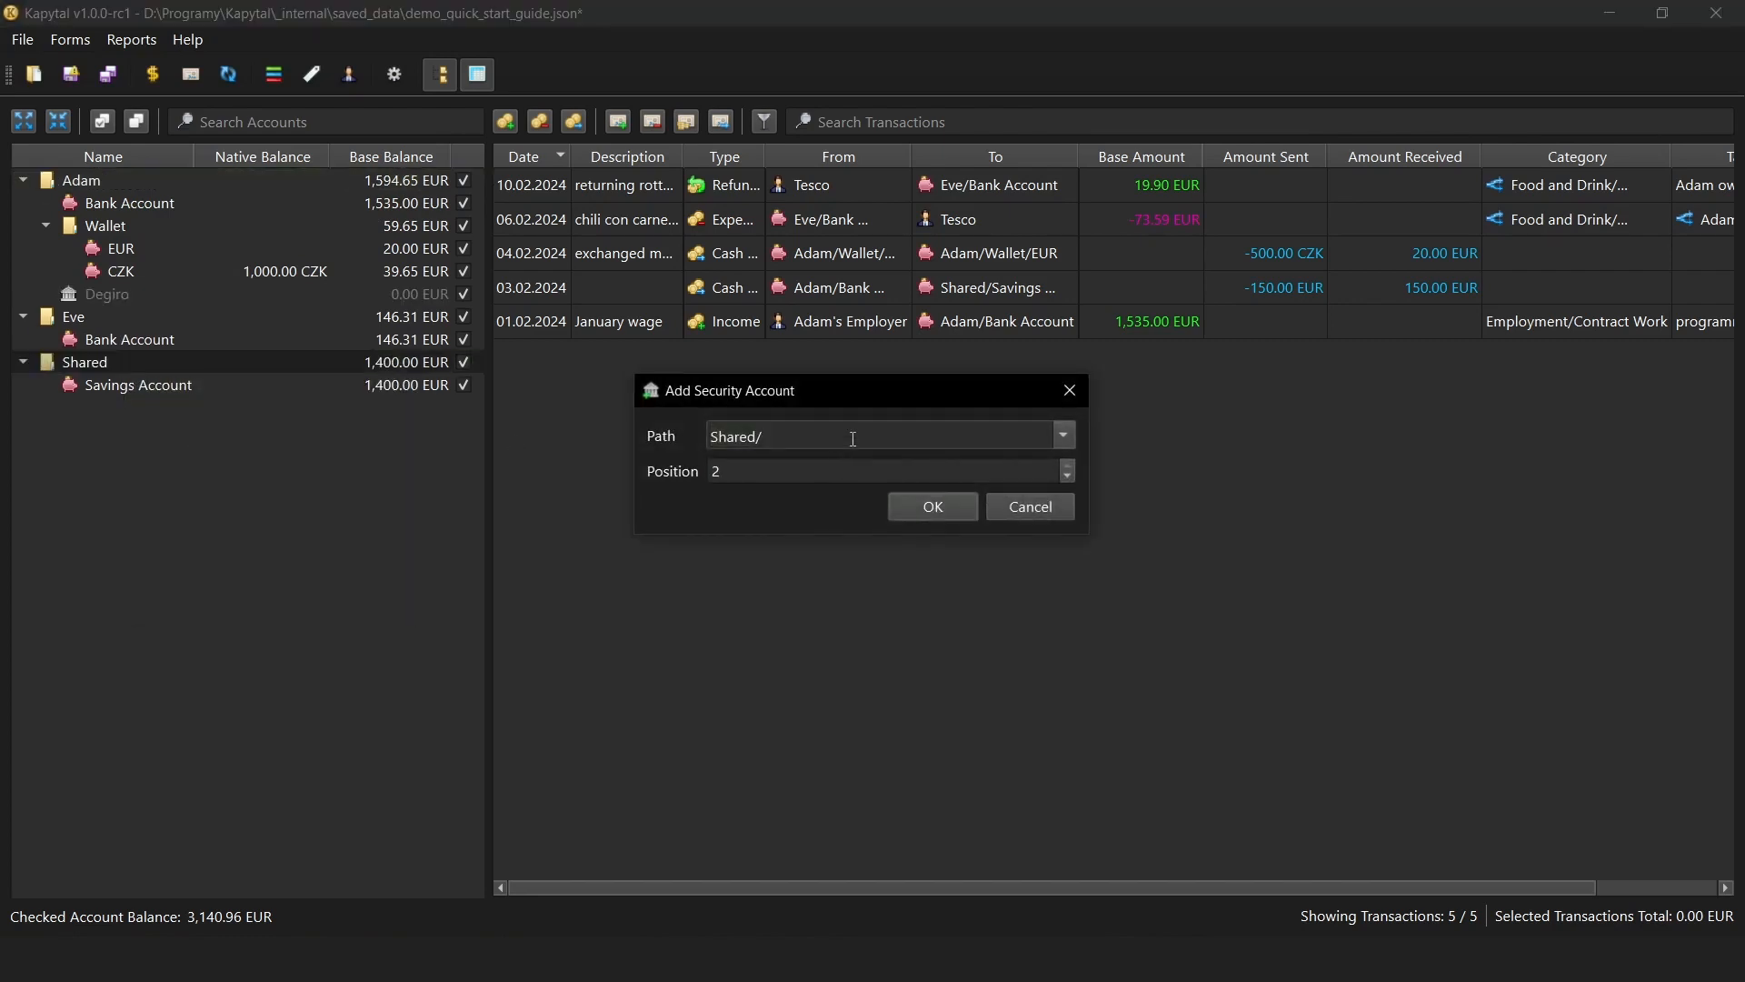
type("Interactive Brokers")
left_click(918, 504)
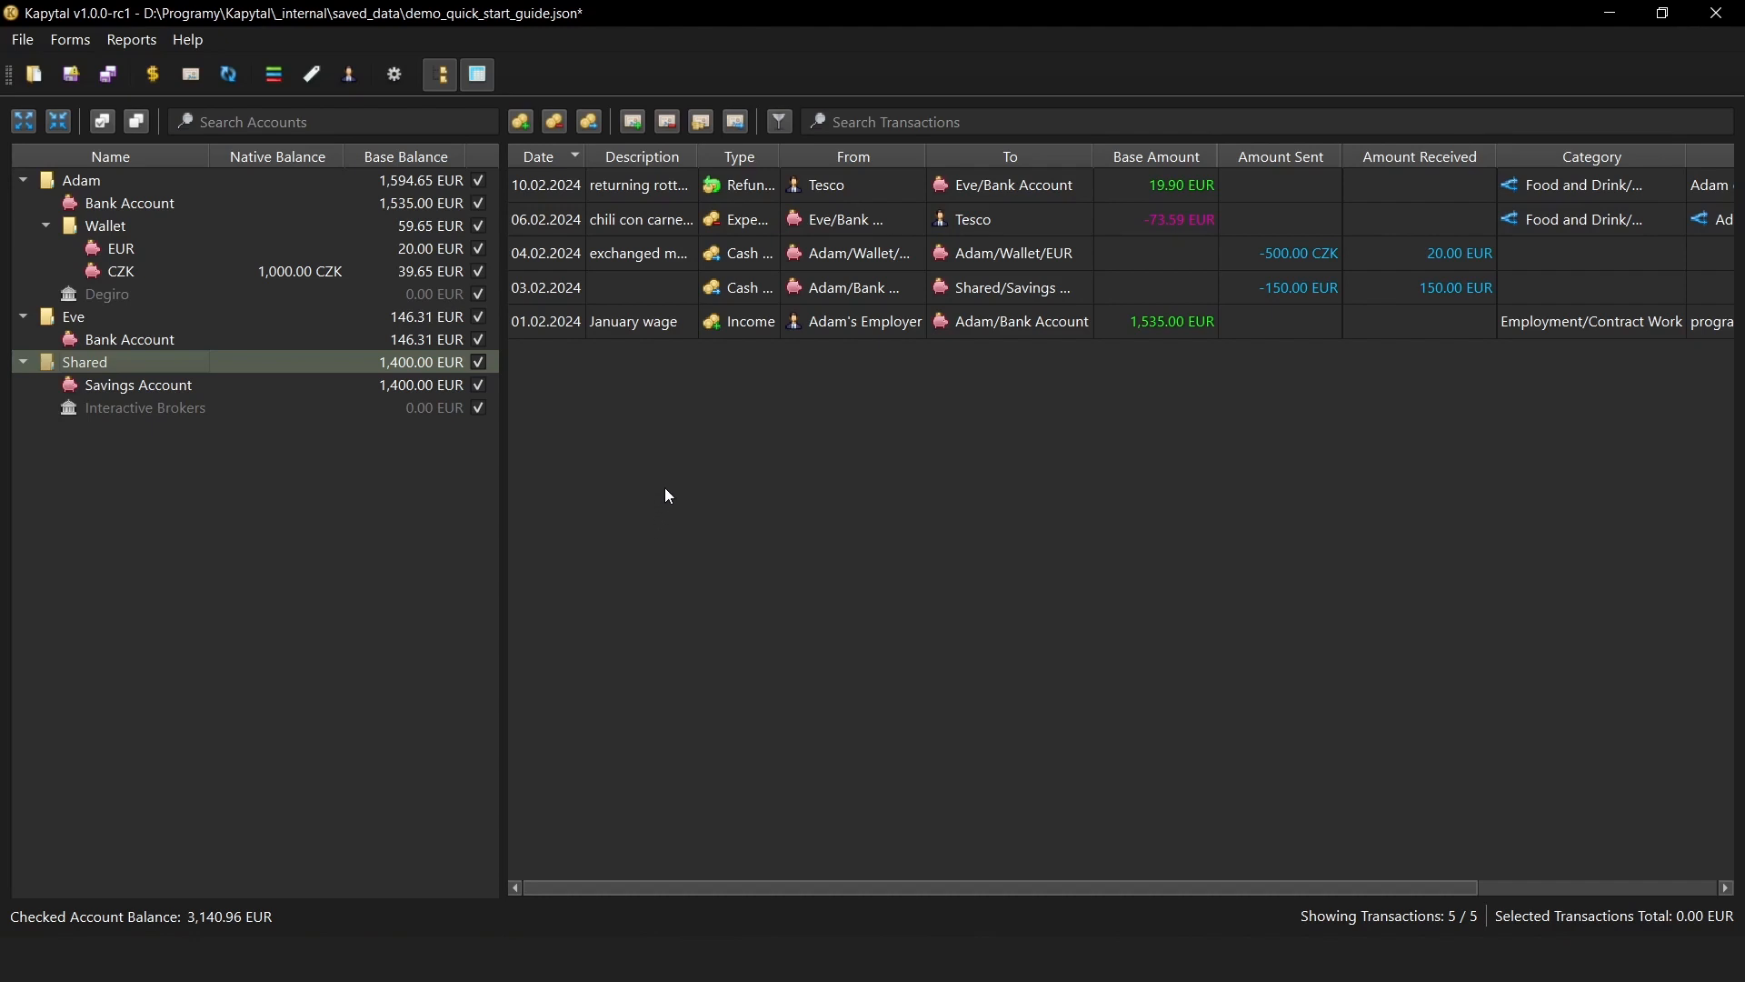
Begin a buy transaction for Vanguard FTSE All-World [VWCE.DE], using the shared Savings Account for cash and Interactive Brokers as security account.
left_click(633, 122)
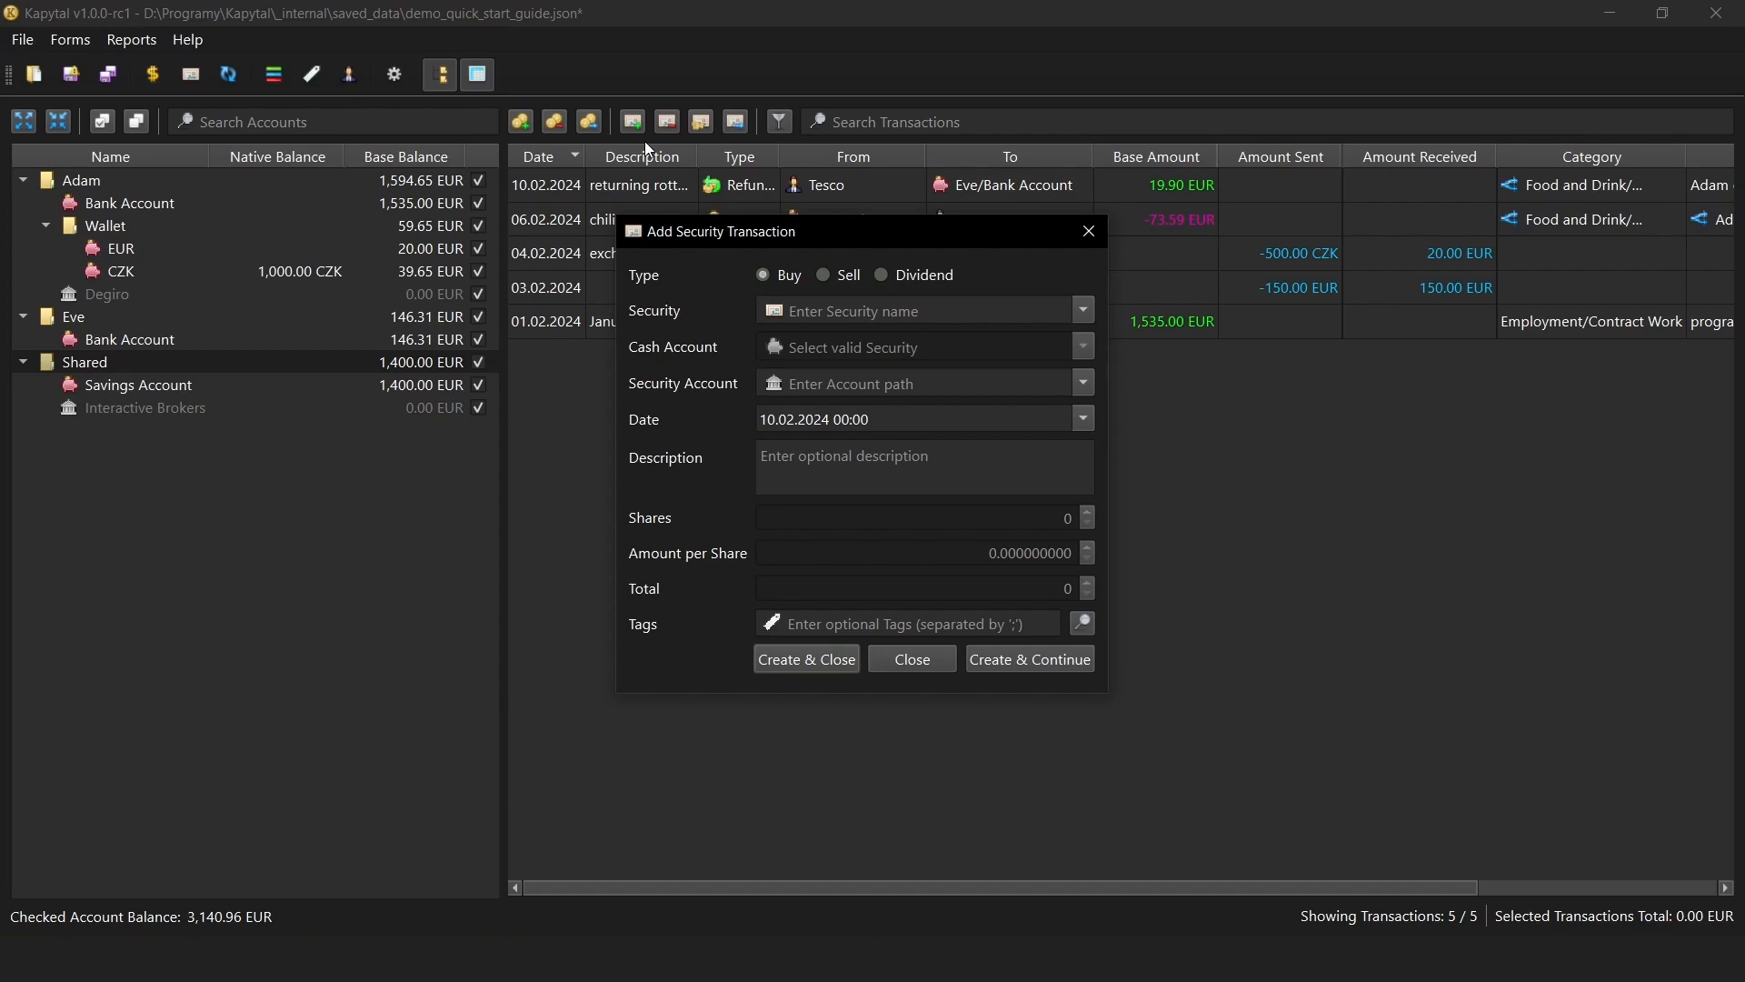
left_click(1084, 310)
left_click(1027, 331)
left_click(1002, 345)
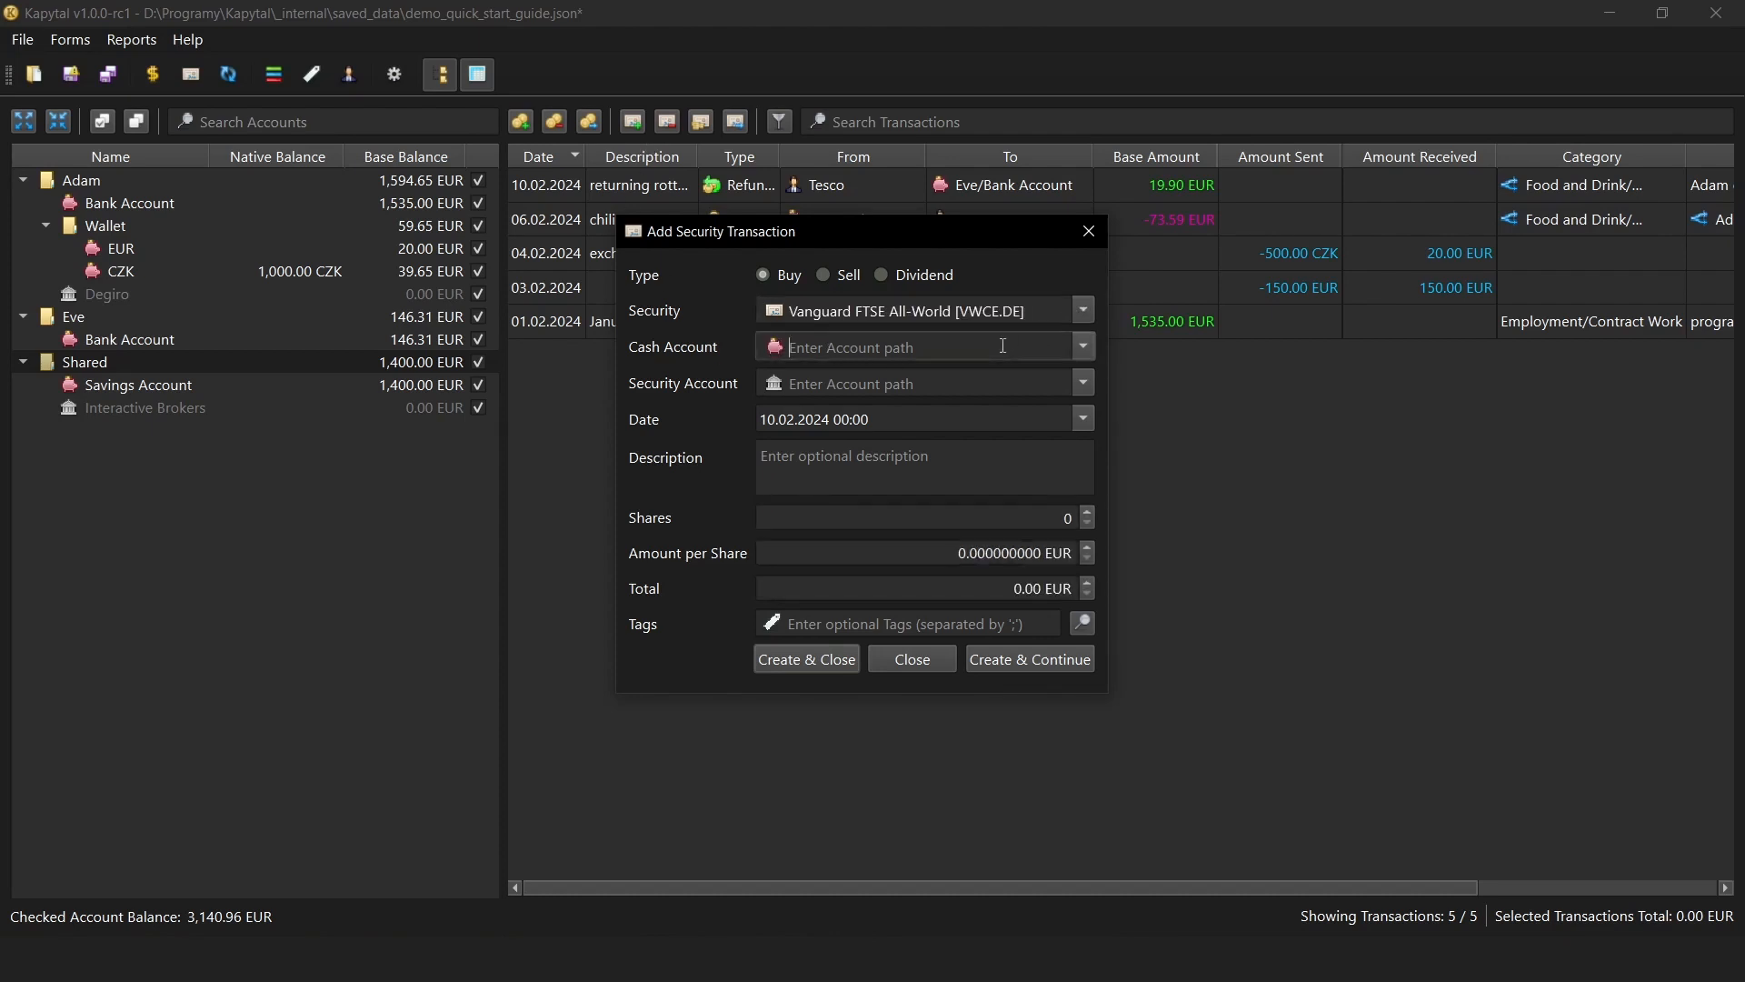
type("savi")
key("Down")
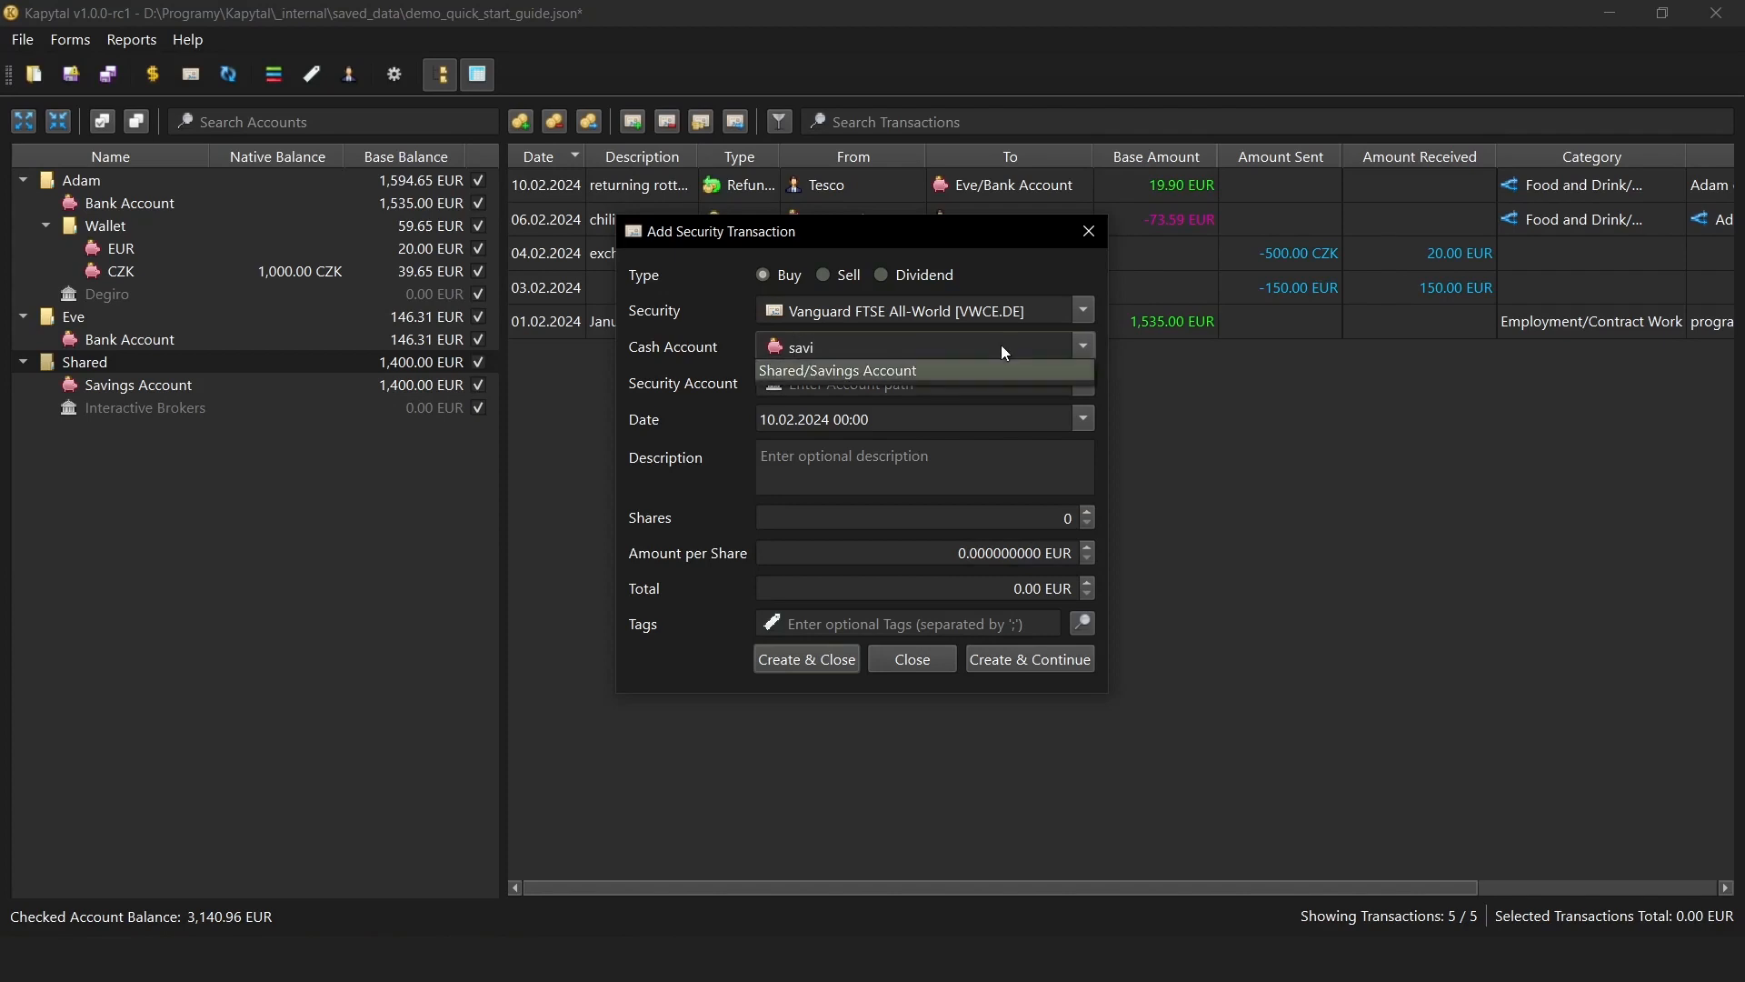
key("Return")
key("Tab")
type("inte")
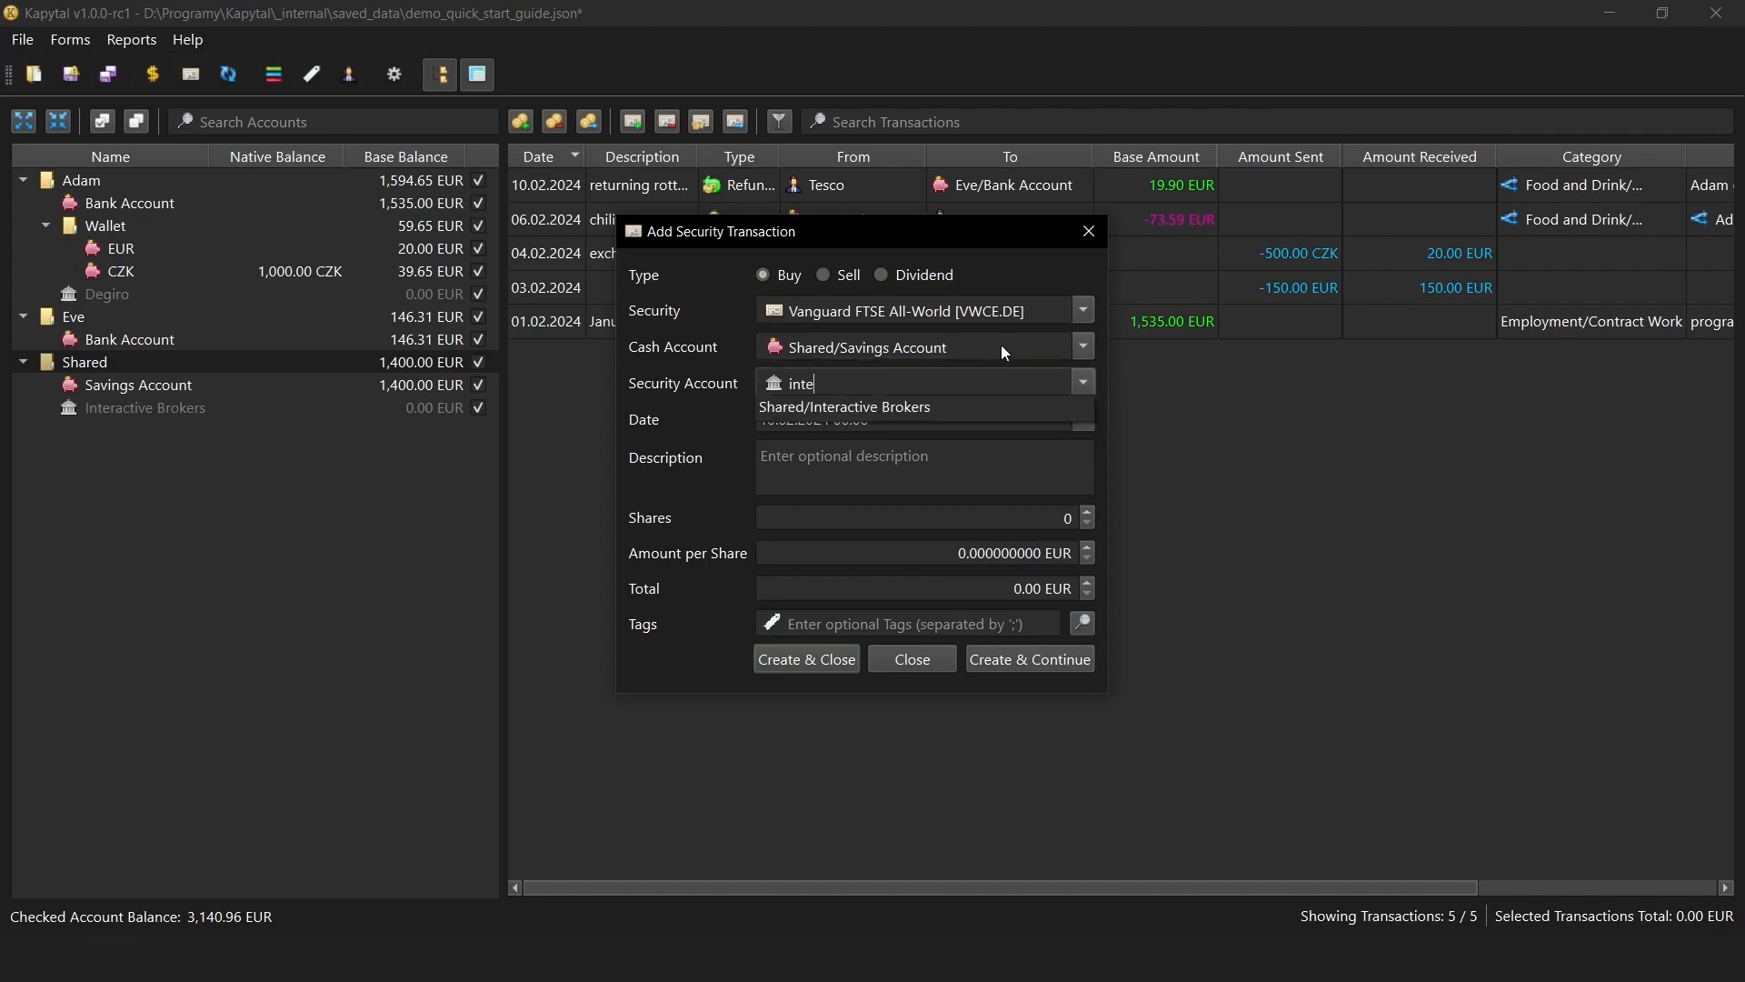
key("Down")
key("Return")
Set the purchase date to 10.02.2023.
key("Tab")
key("Tab")
key("Tab")
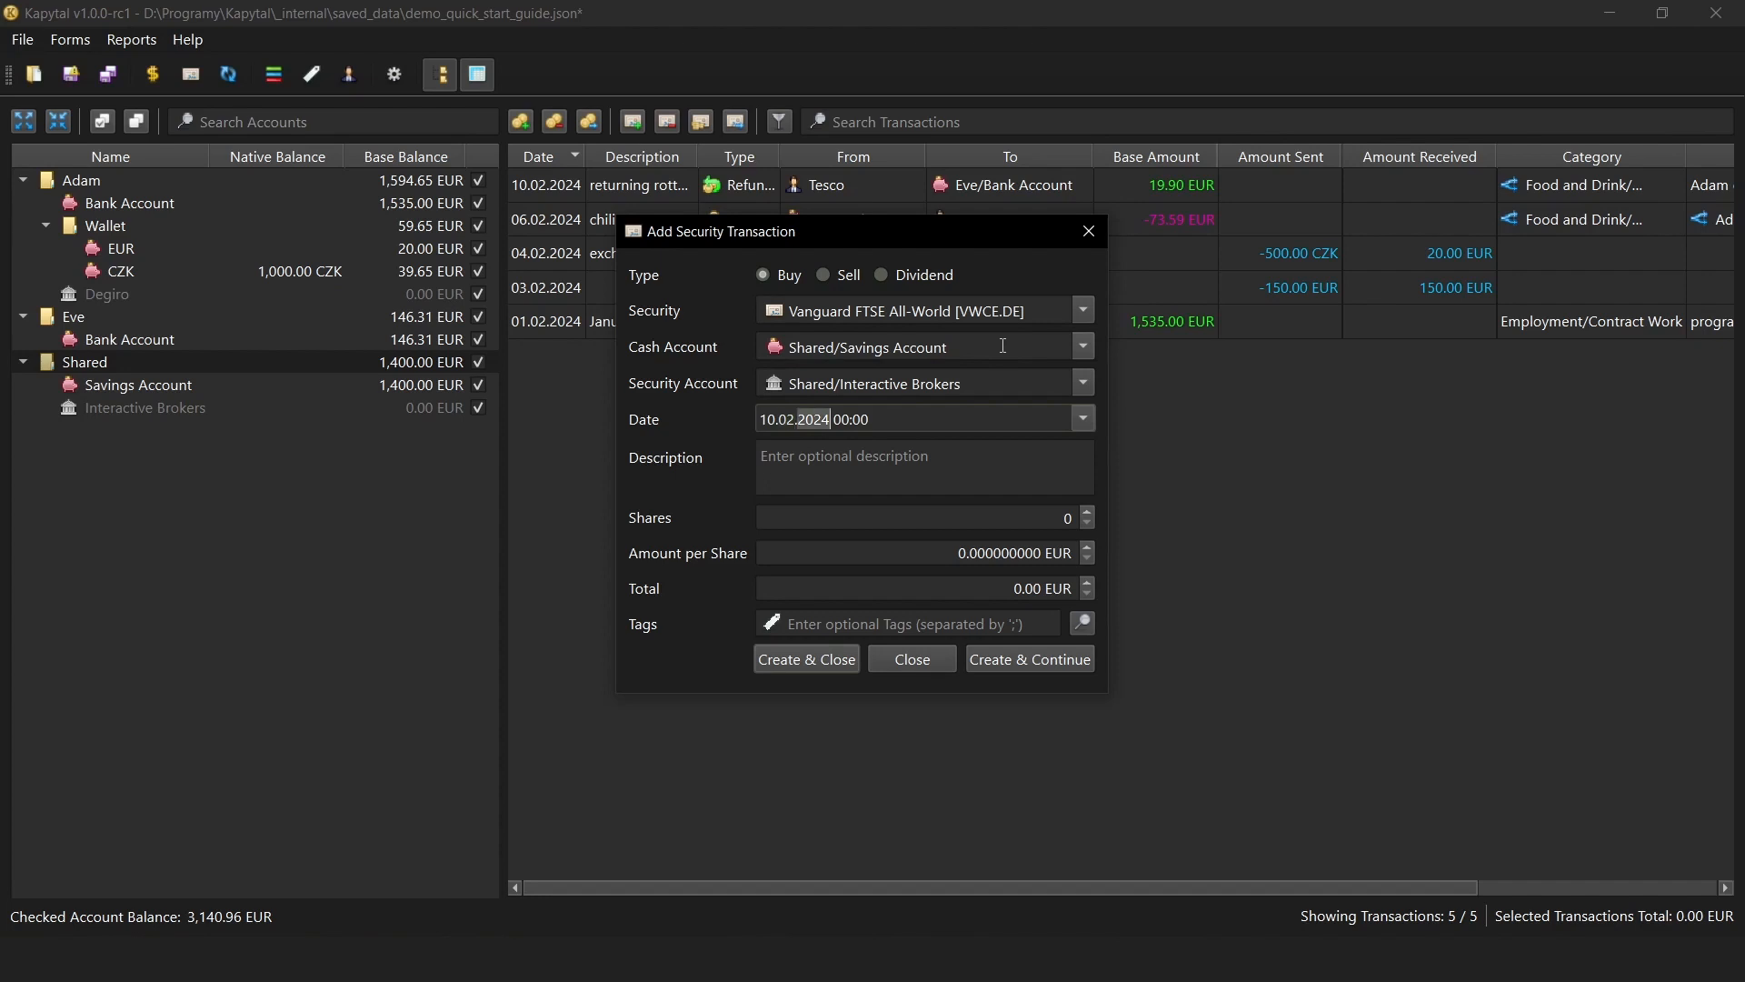
key("Down")
Enter 10 shares at 95 EUR per share for the purchase and create it.
key("Tab")
key("Tab")
key("Tab")
key("Tab")
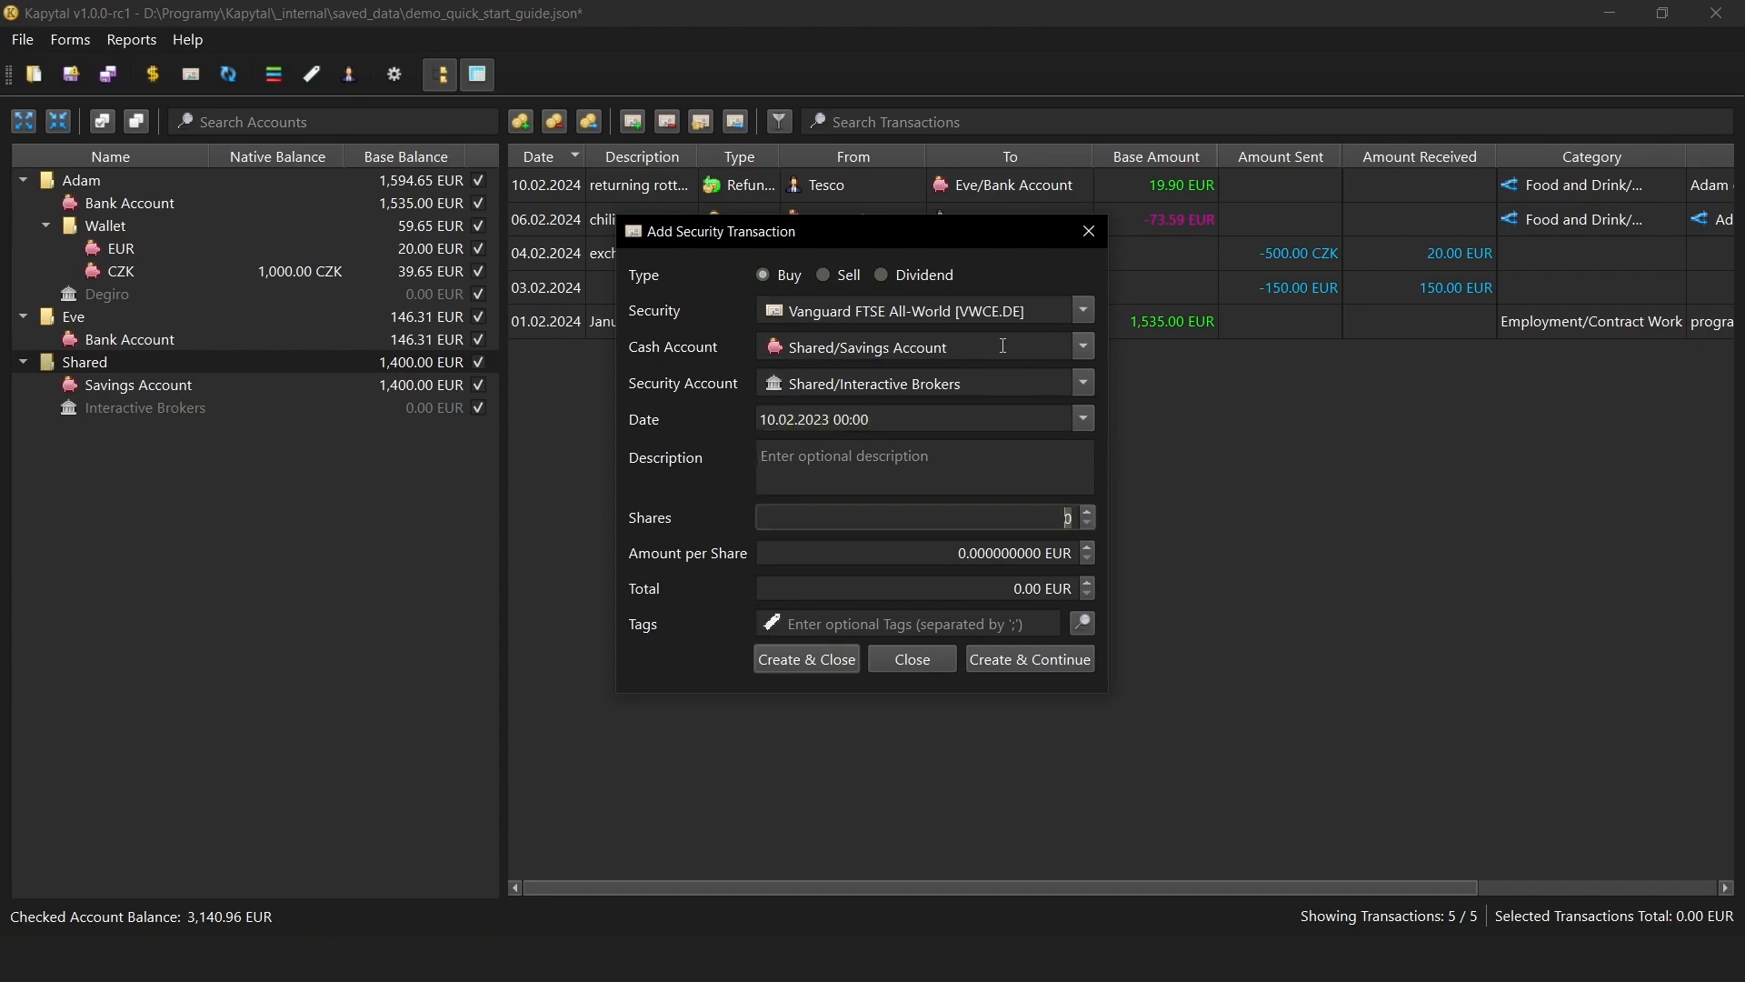
type("10")
key("Tab")
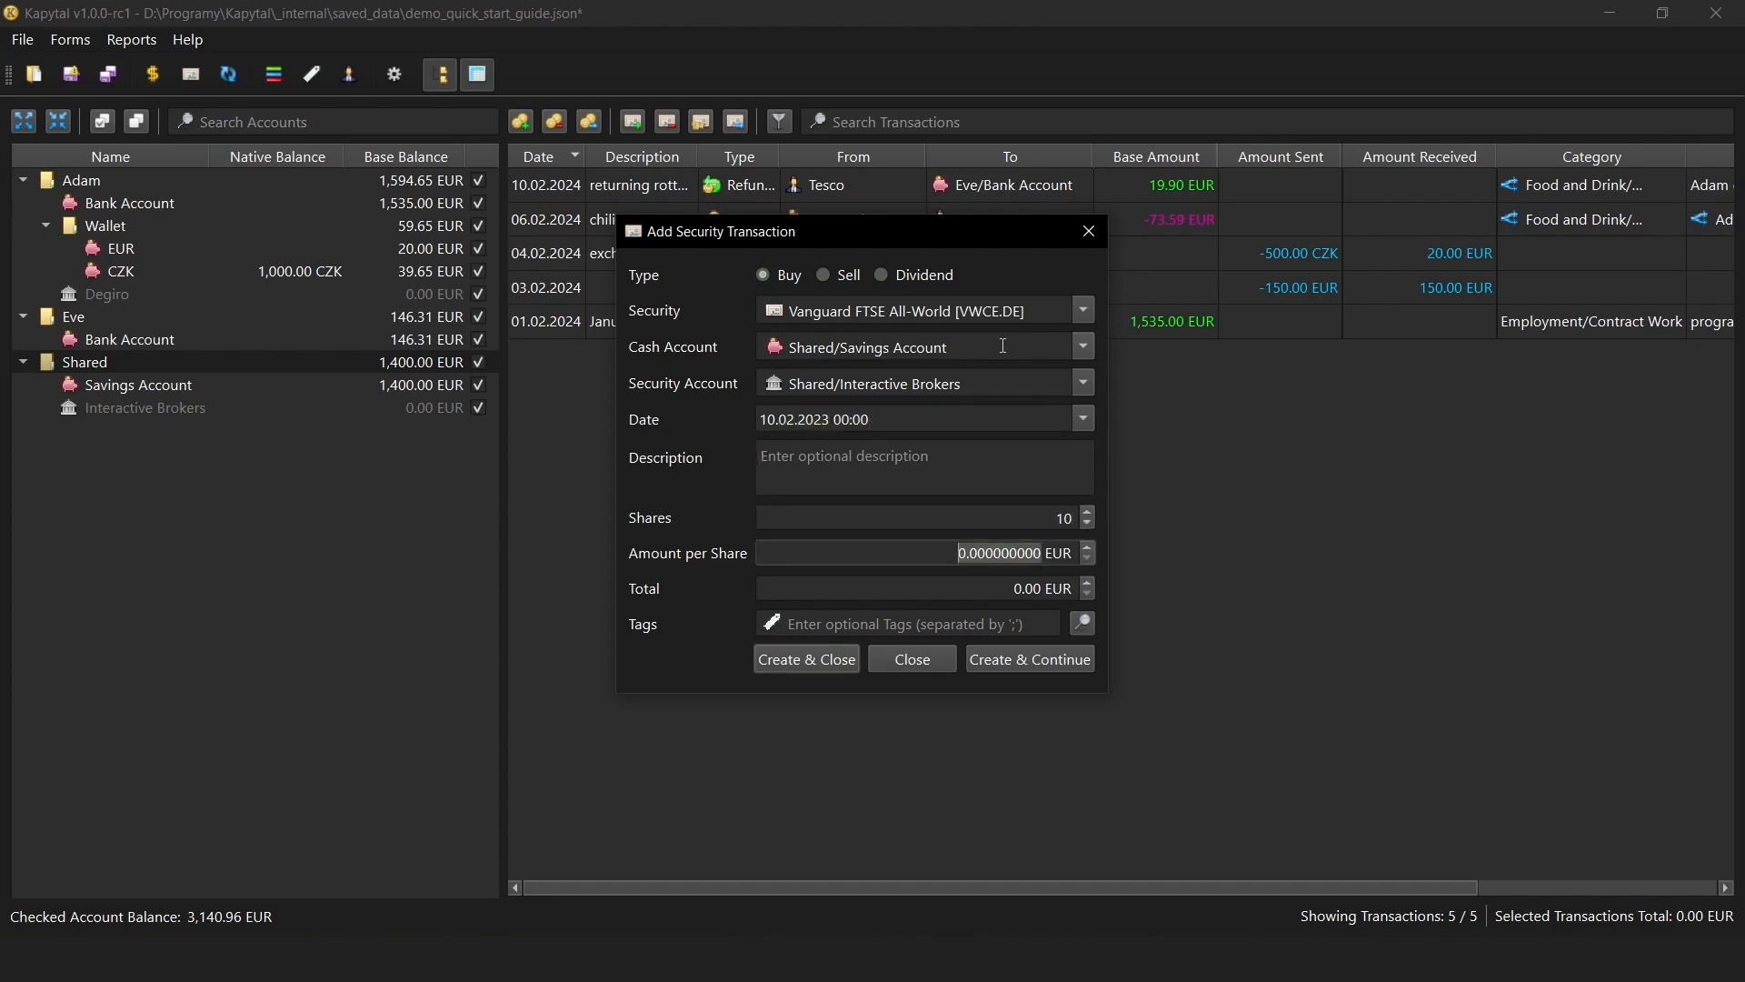
type("95")
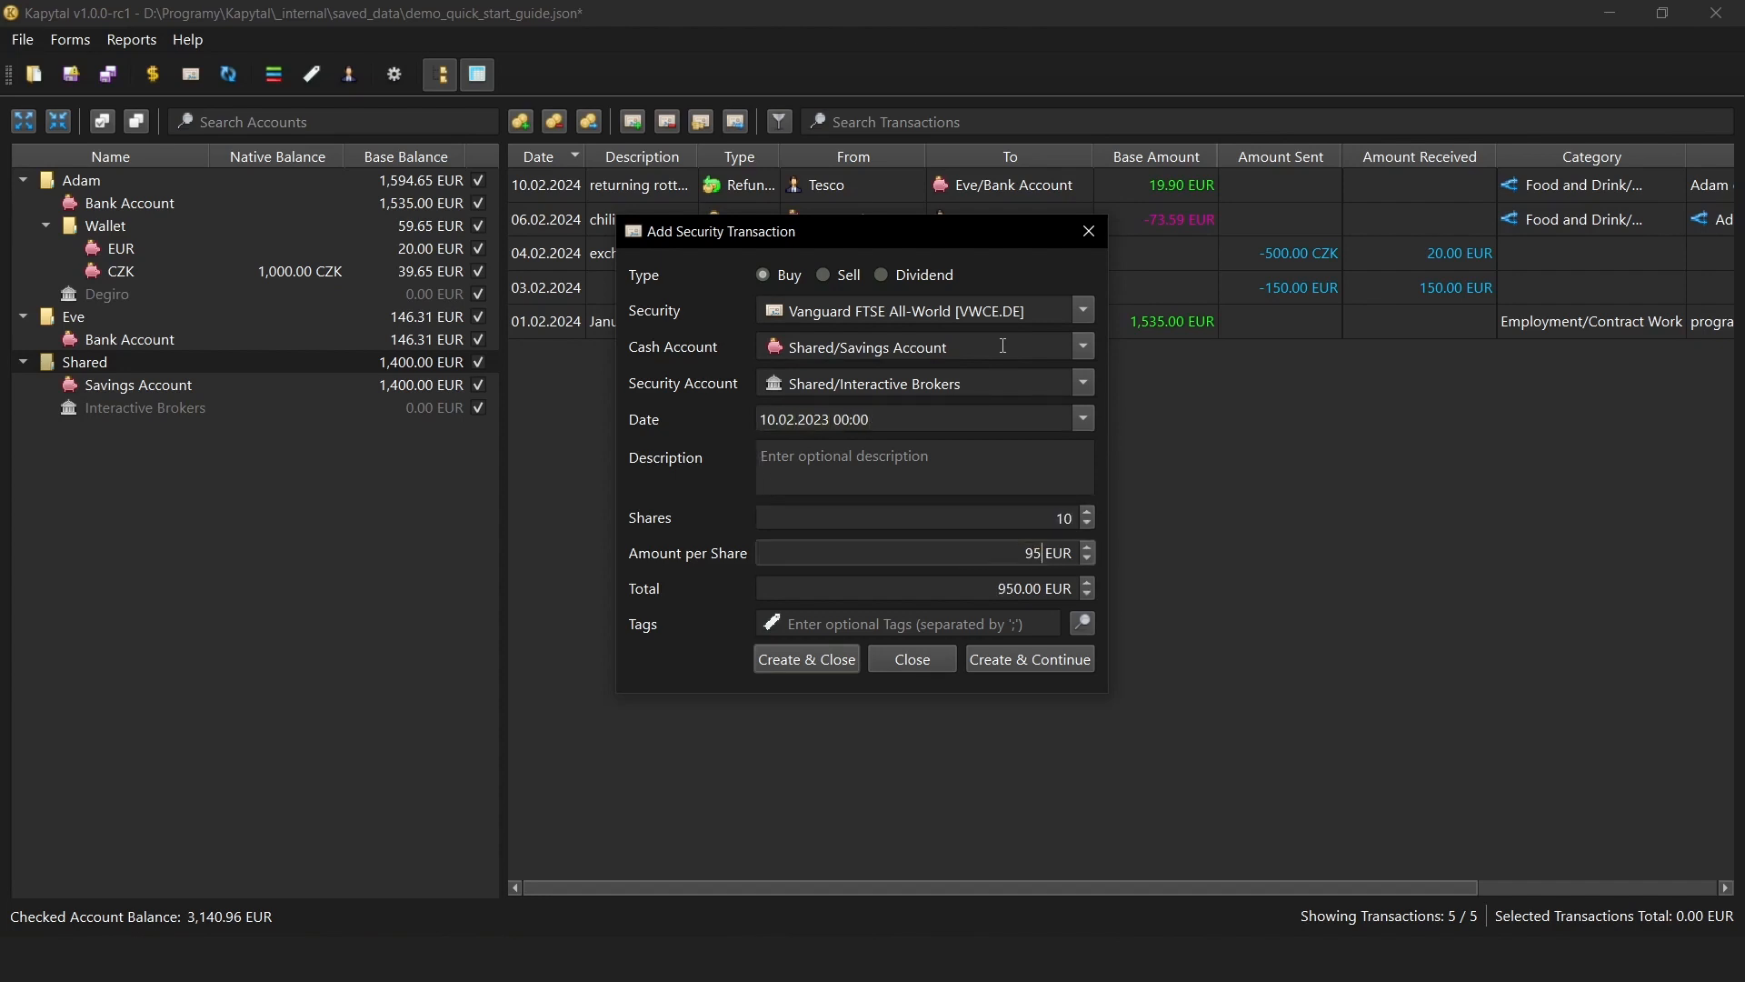
left_click(825, 661)
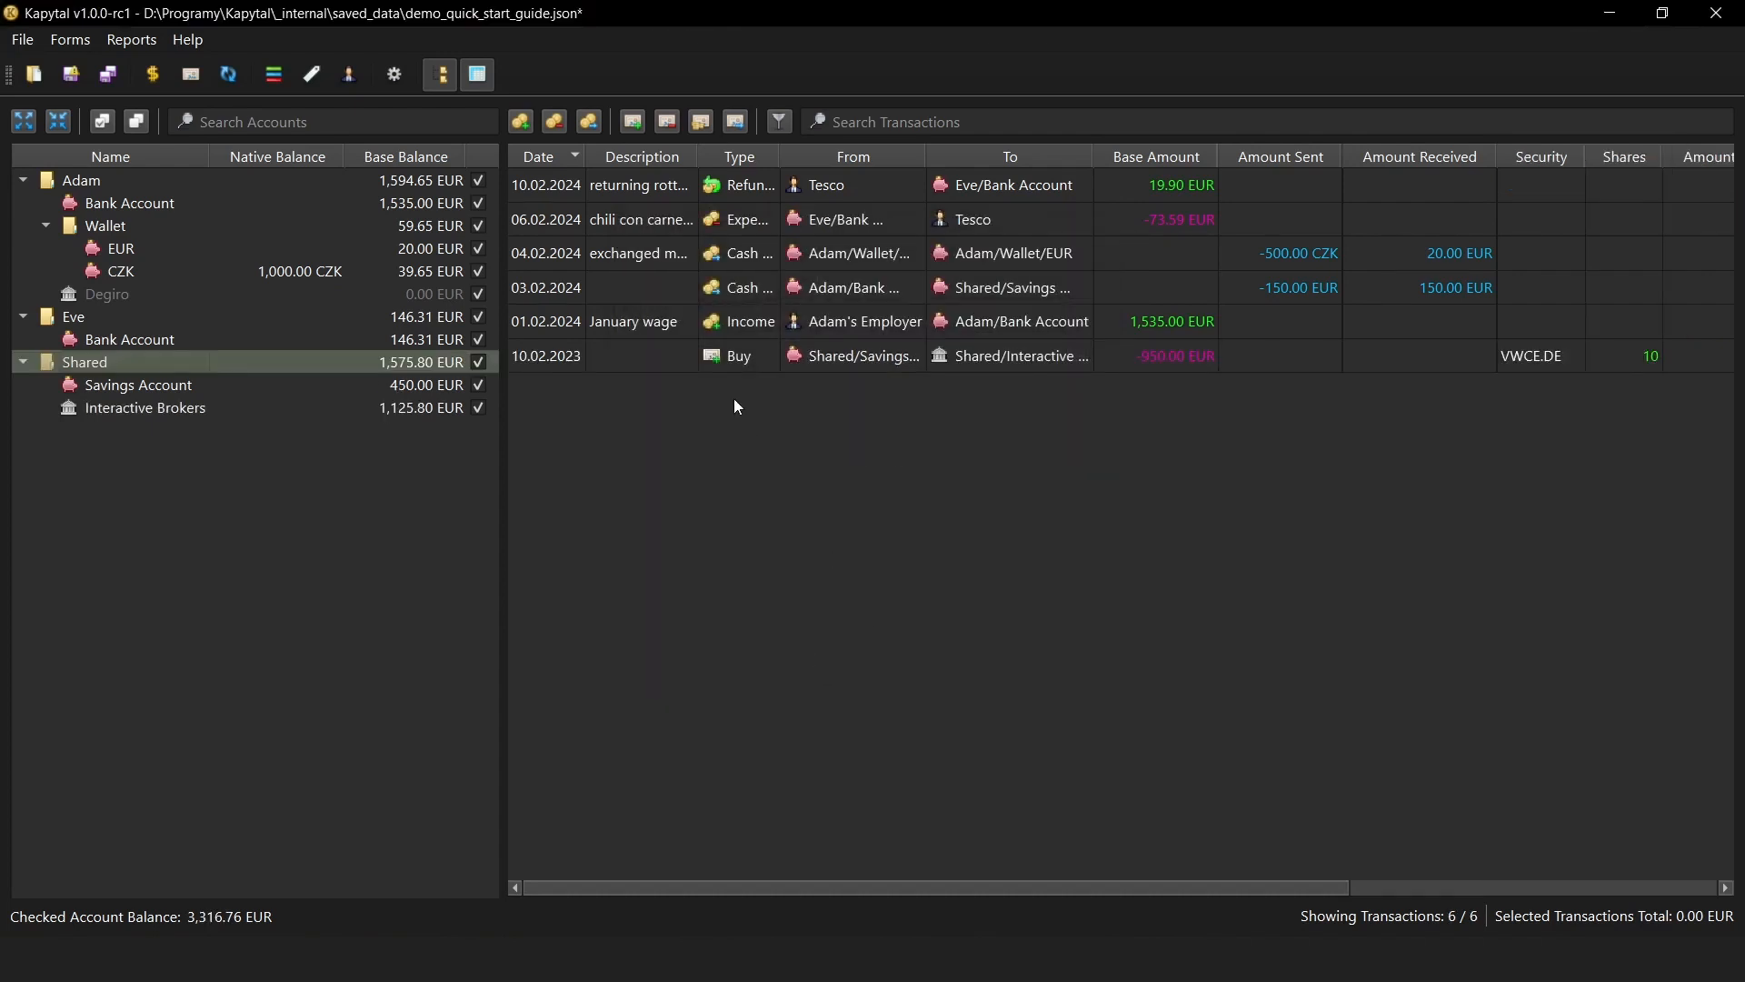
Begin a sell transaction for Vanguard FTSE All-World [VWCE.DE], with Shared/Savings Account for cash and Shared/Interactive Brokers as security account.
left_click(671, 130)
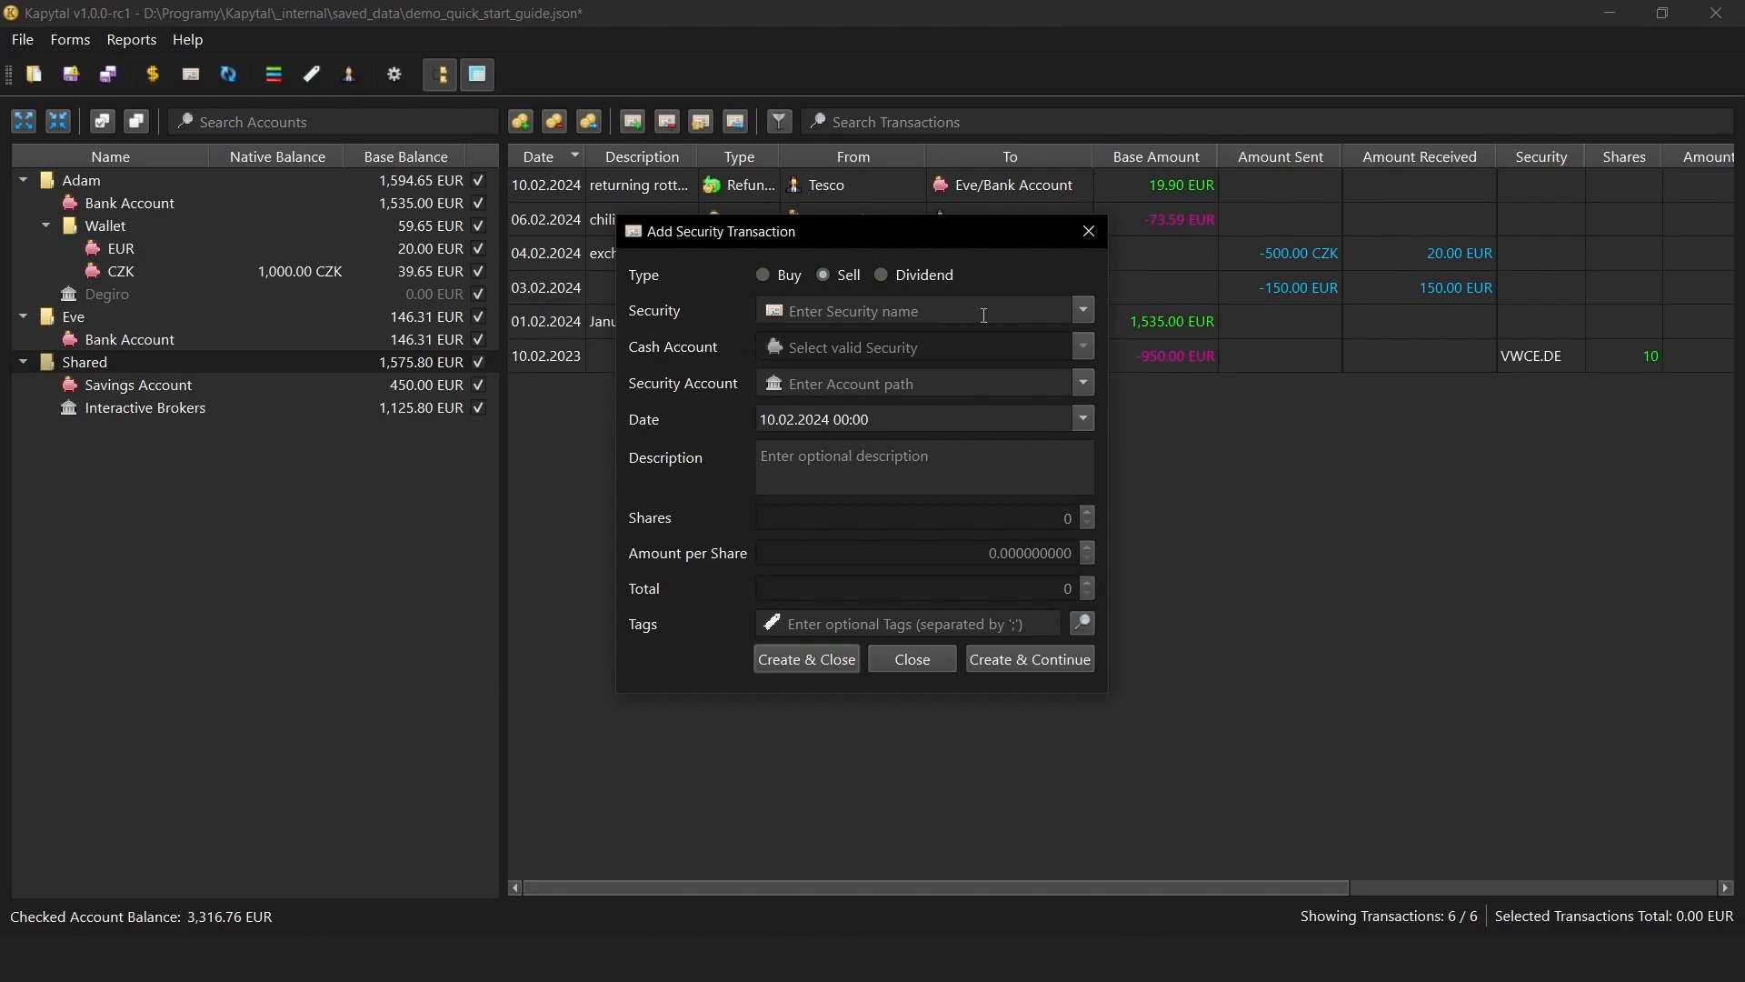
left_click(1087, 310)
left_click(1054, 336)
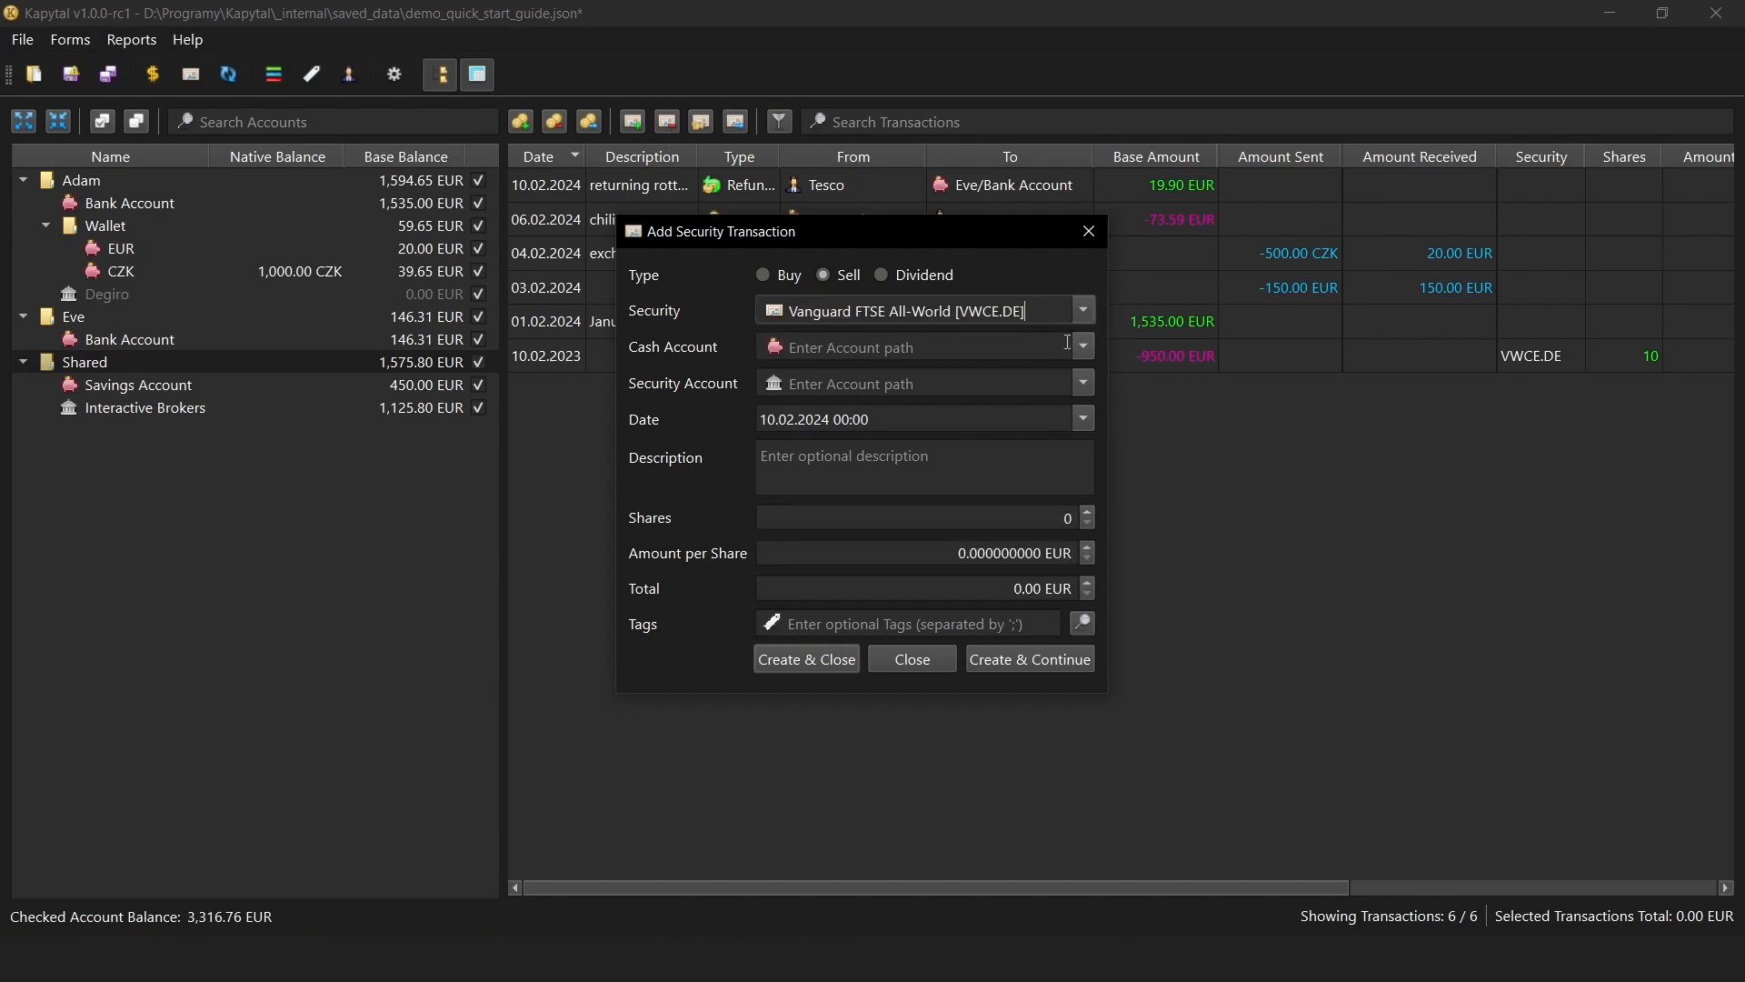
left_click(1081, 347)
left_click(976, 424)
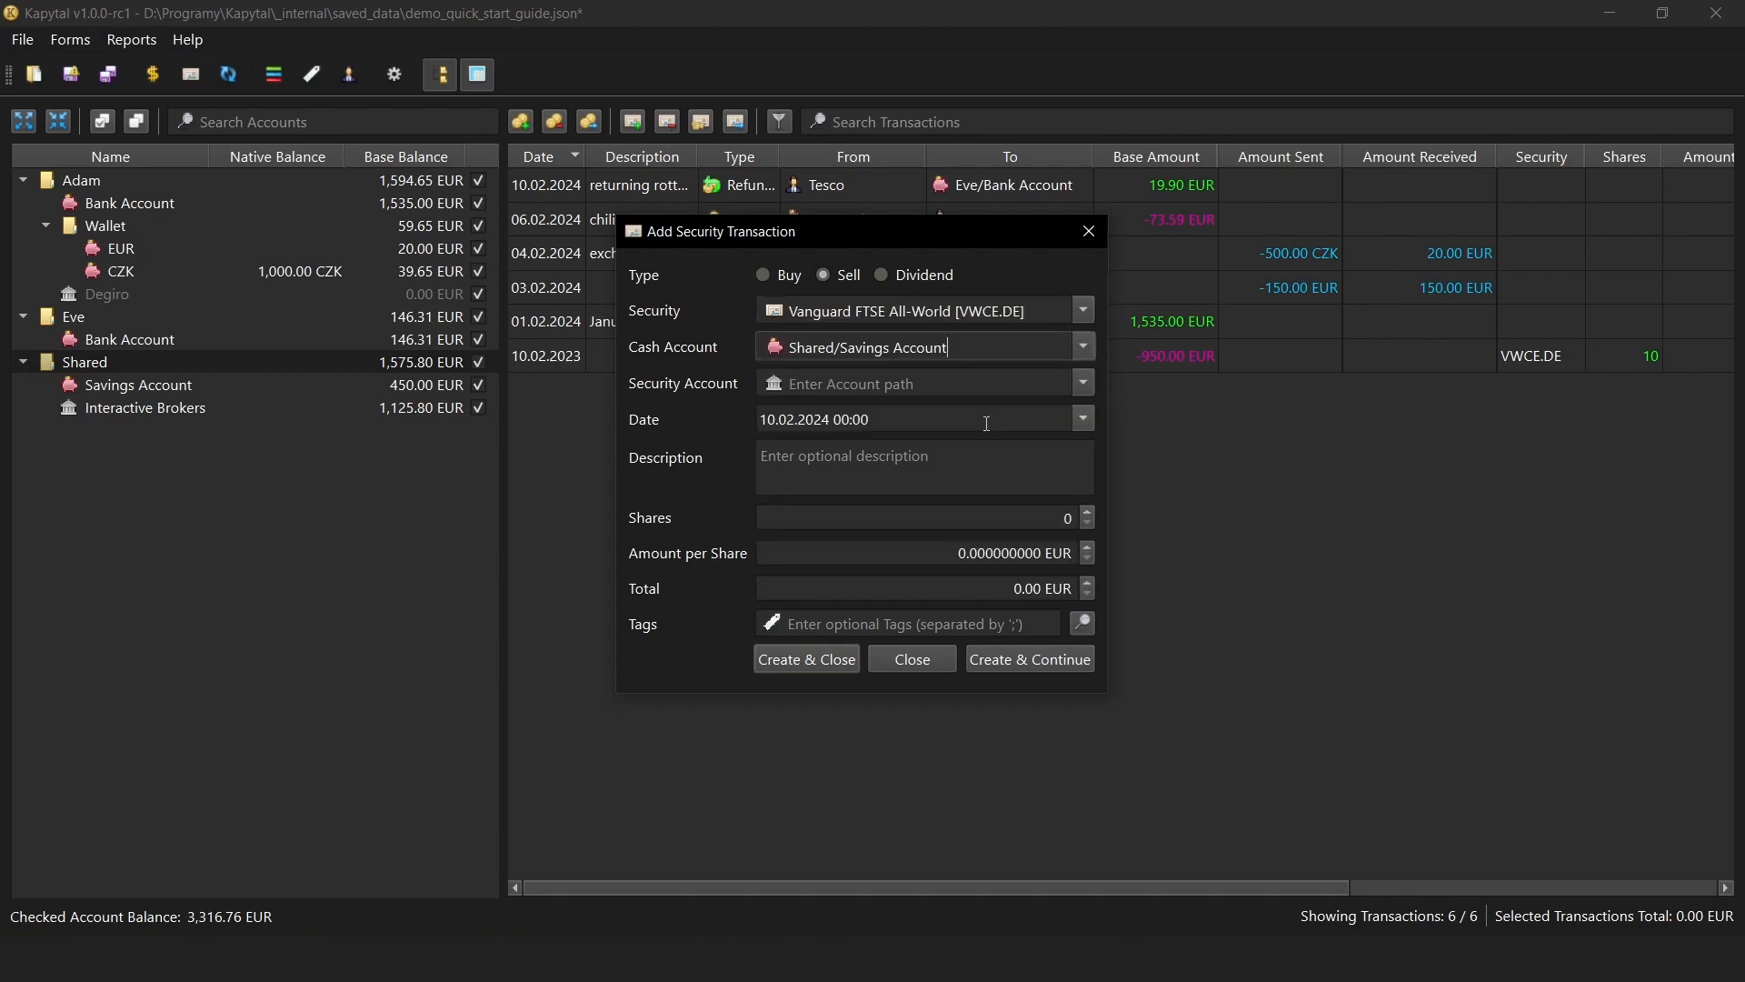
left_click(1082, 382)
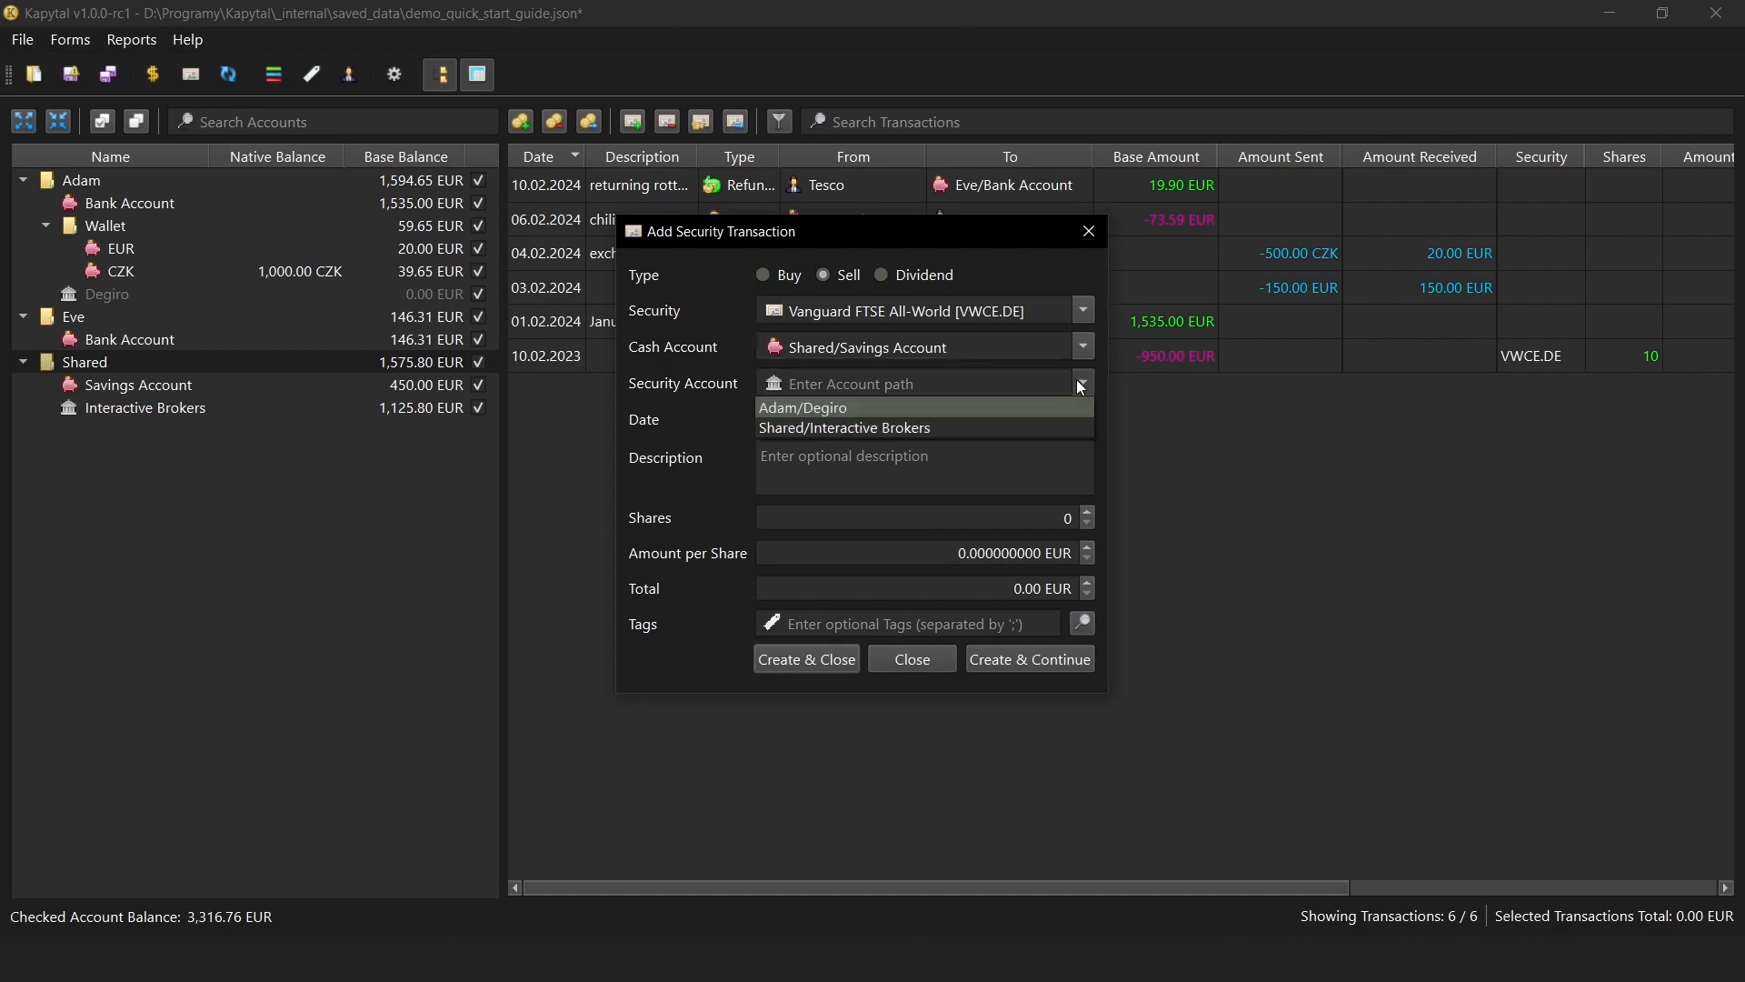
left_click(999, 425)
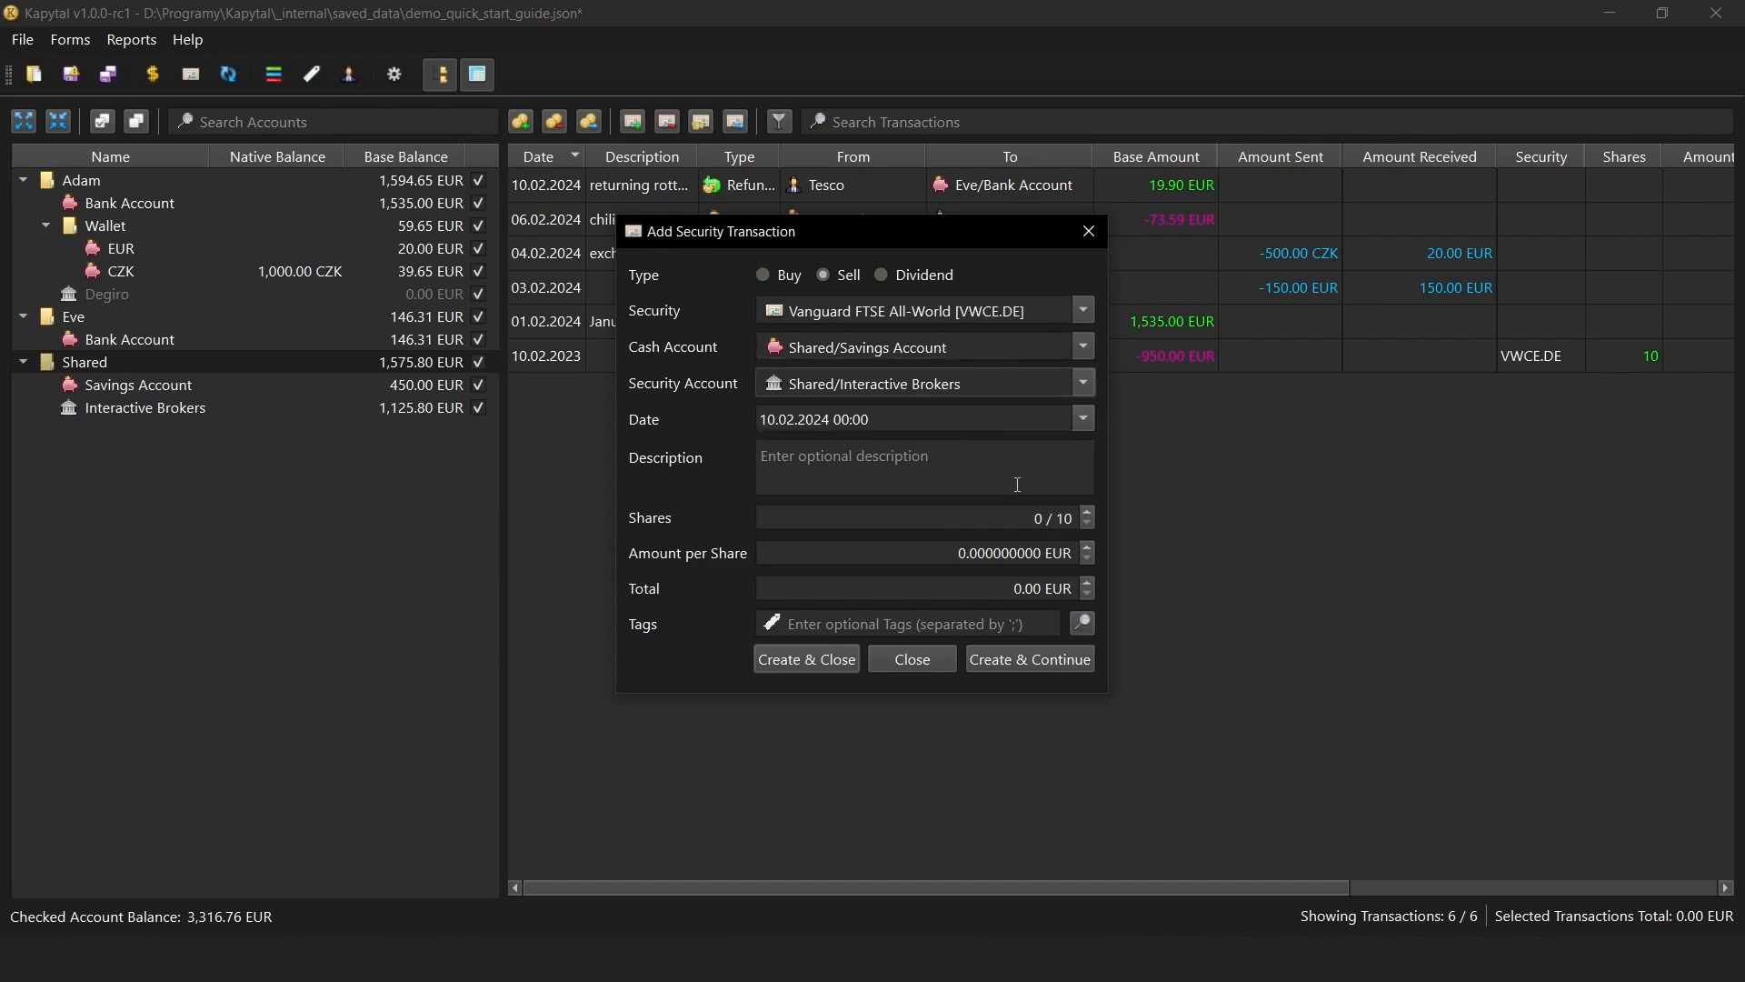
Enter 5 shares at 112 EUR per share for the sale and create it.
left_click(1022, 517)
type("5")
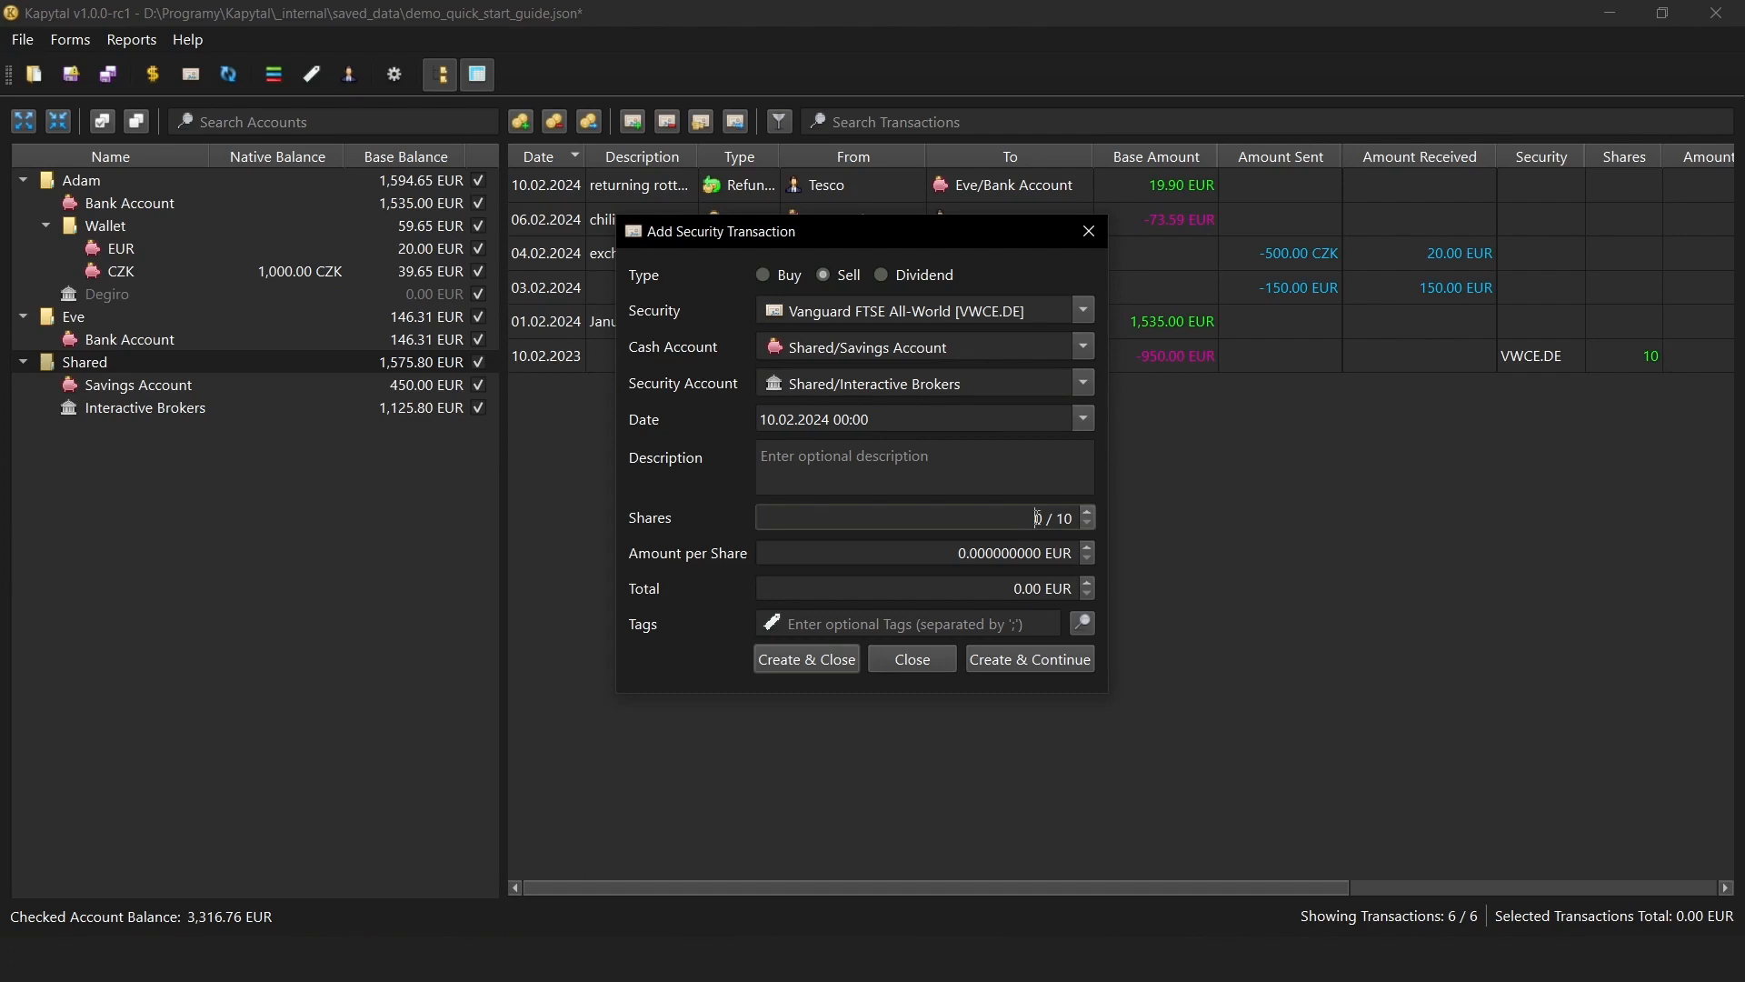
left_click(959, 551)
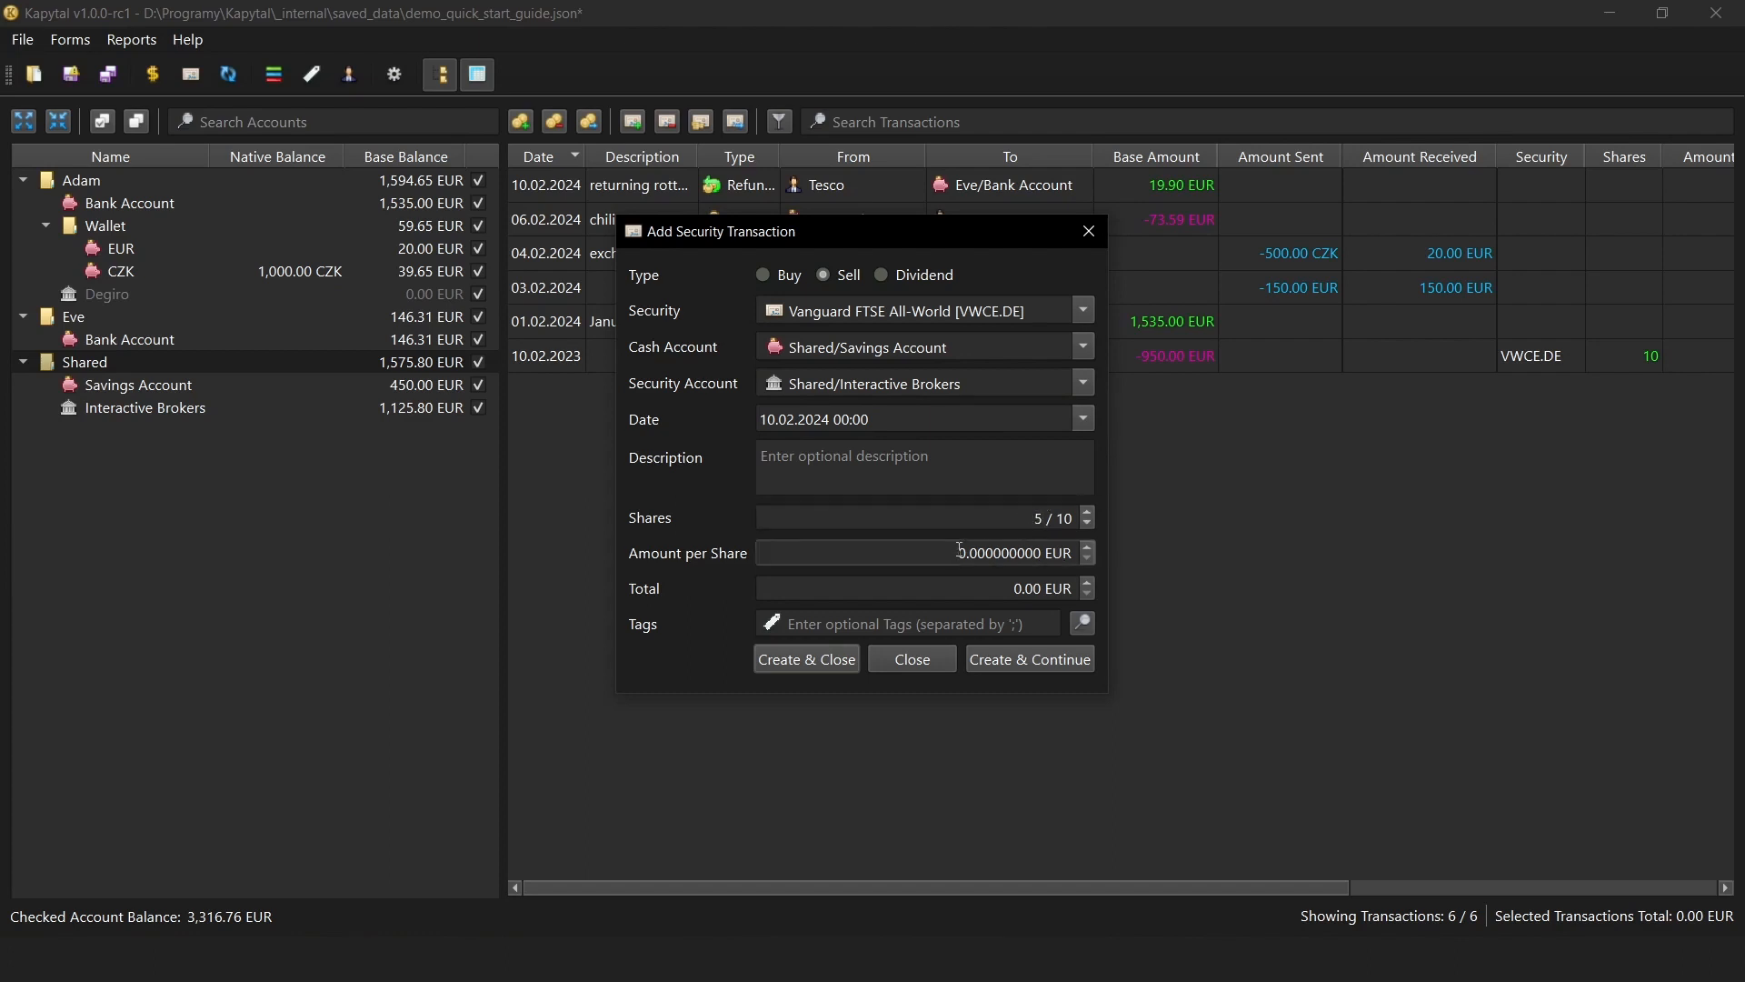
key("ctrl+a")
type("112")
left_click(839, 658)
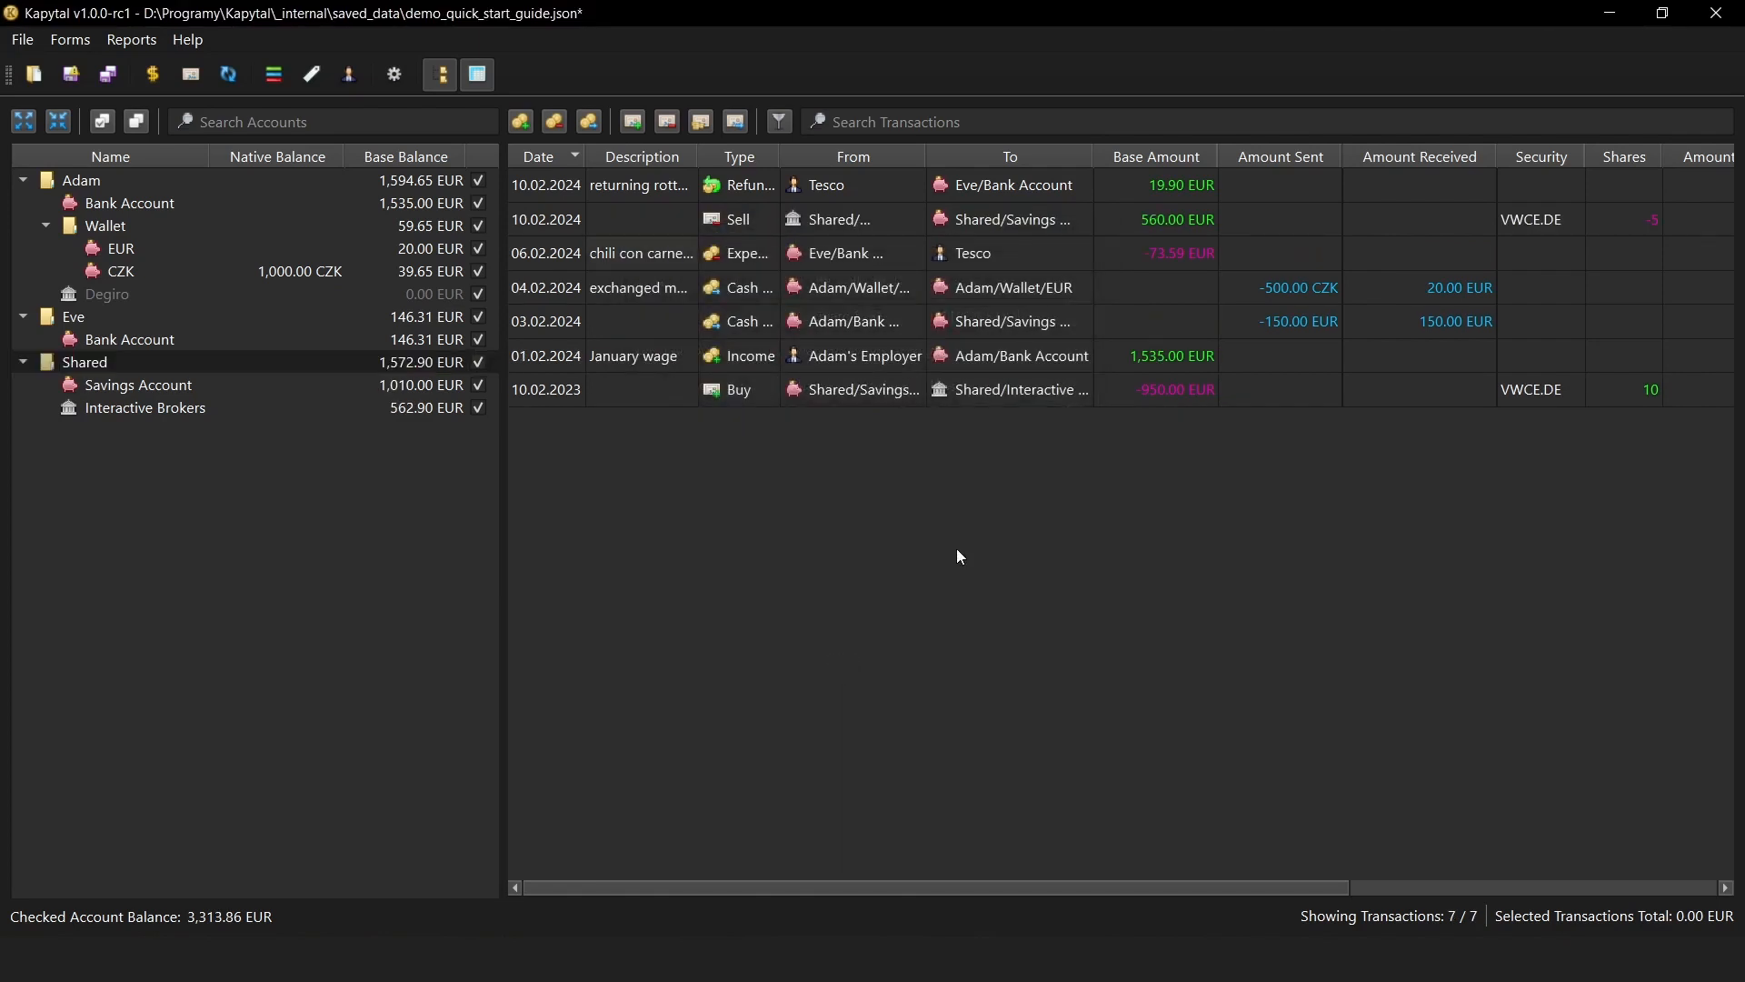
Begin a dividend transaction for Vanguard FTSE All-World [VWCE.DE], with Shared/Savings Account for cash and Shared/Interactive Brokers as security account.
left_click(702, 124)
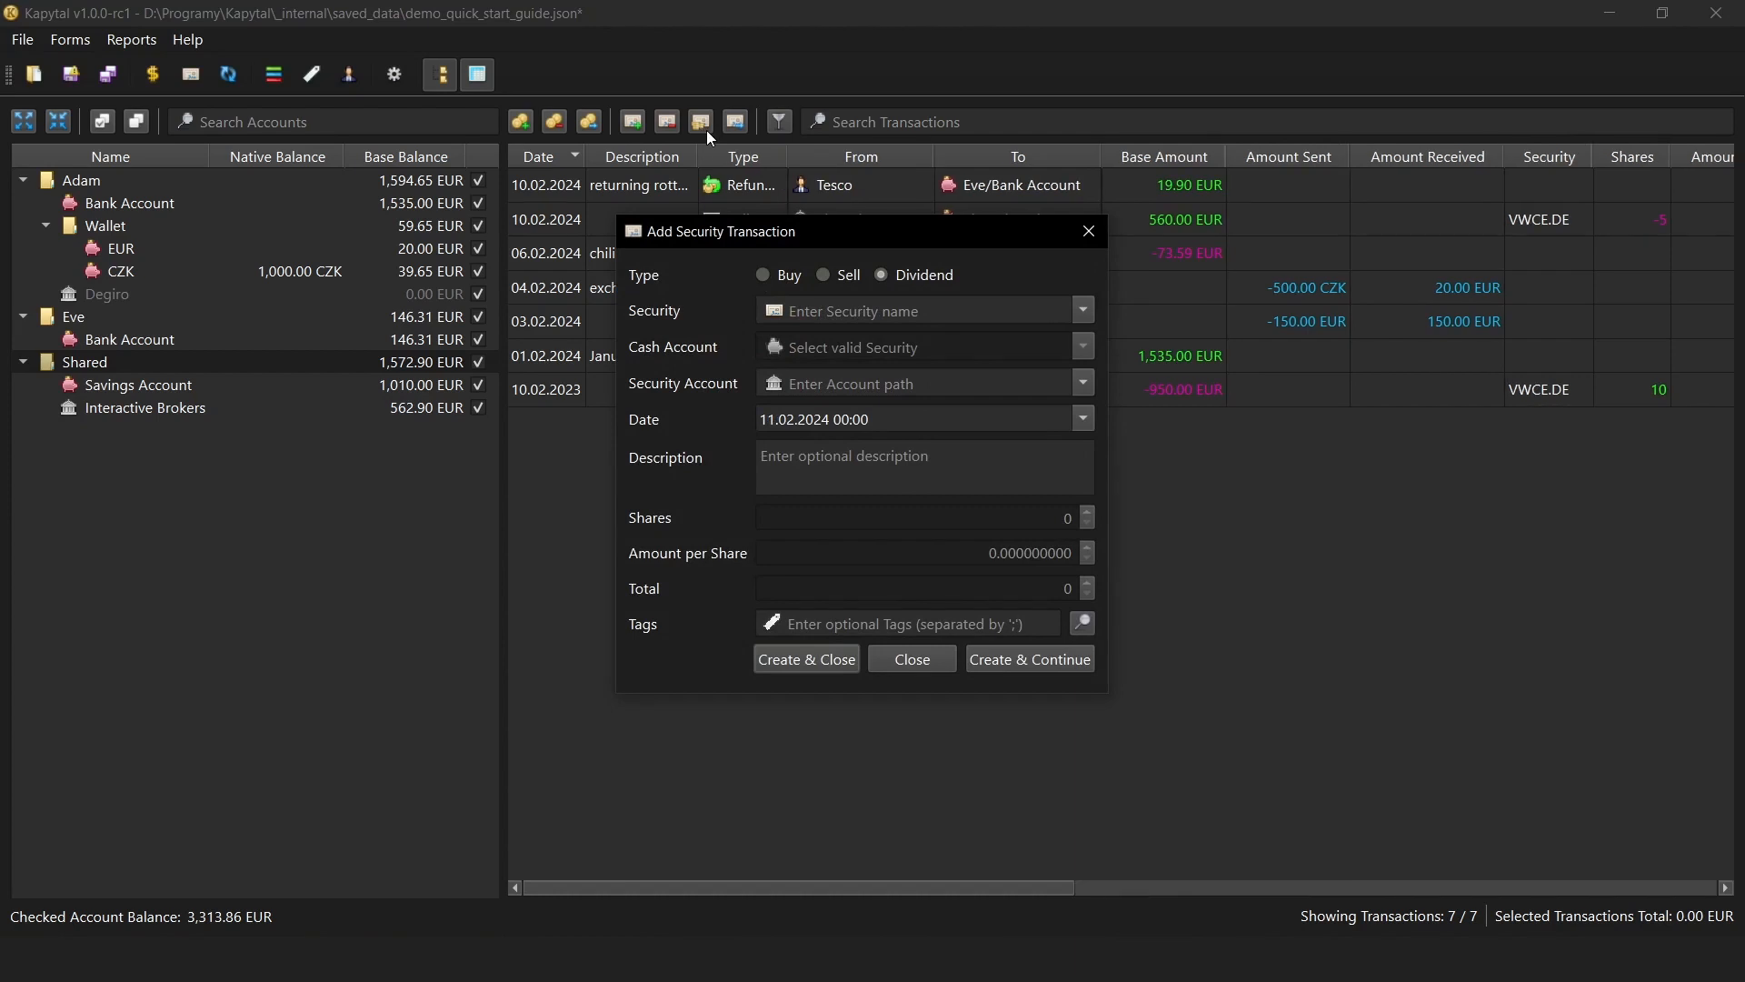
left_click(1085, 310)
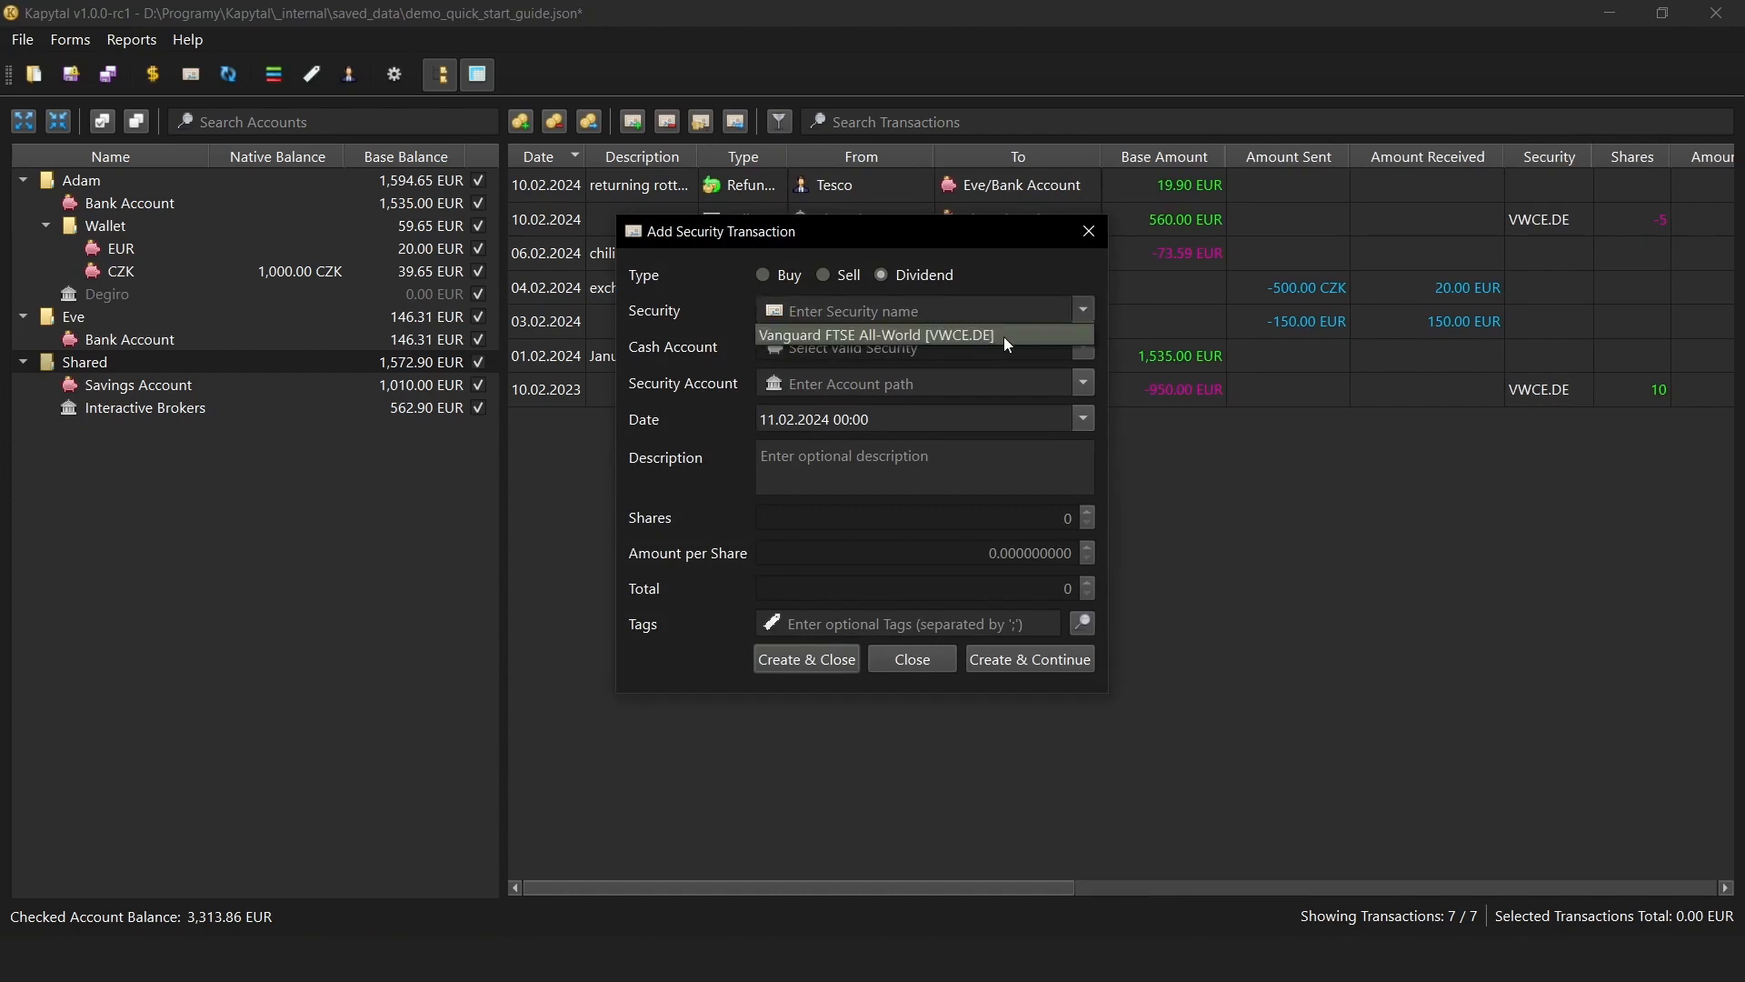
left_click(1005, 336)
left_click(1085, 351)
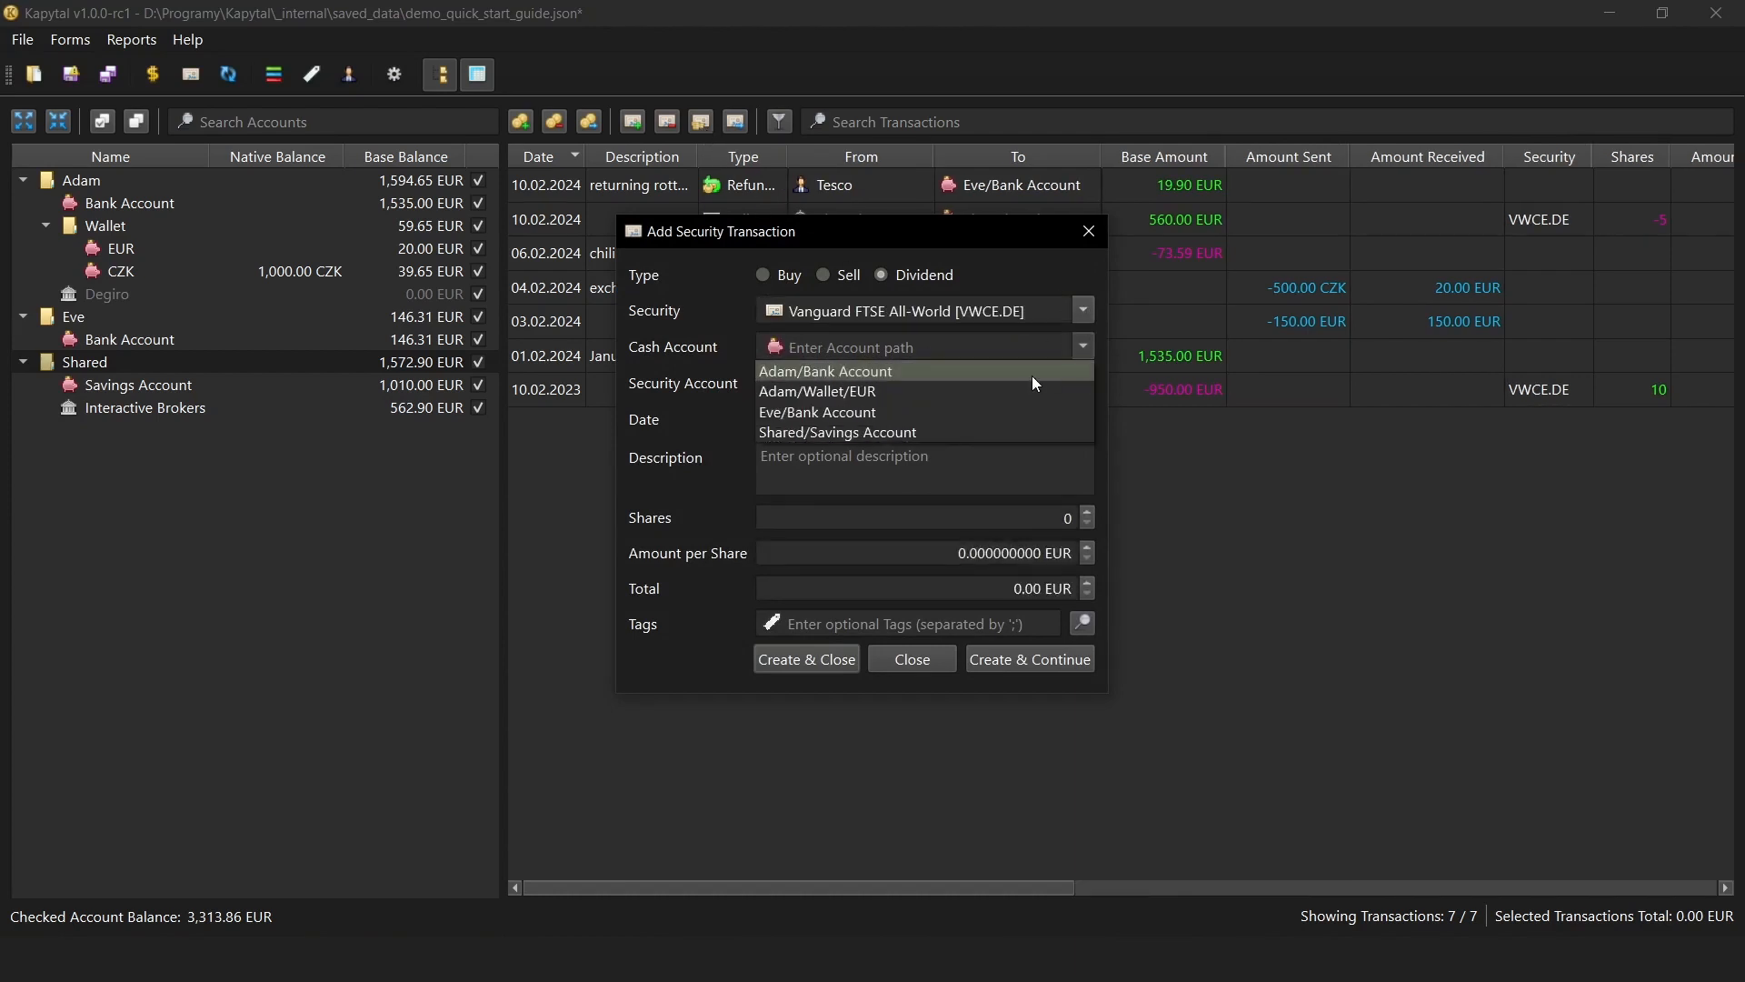
left_click(966, 427)
left_click(1082, 382)
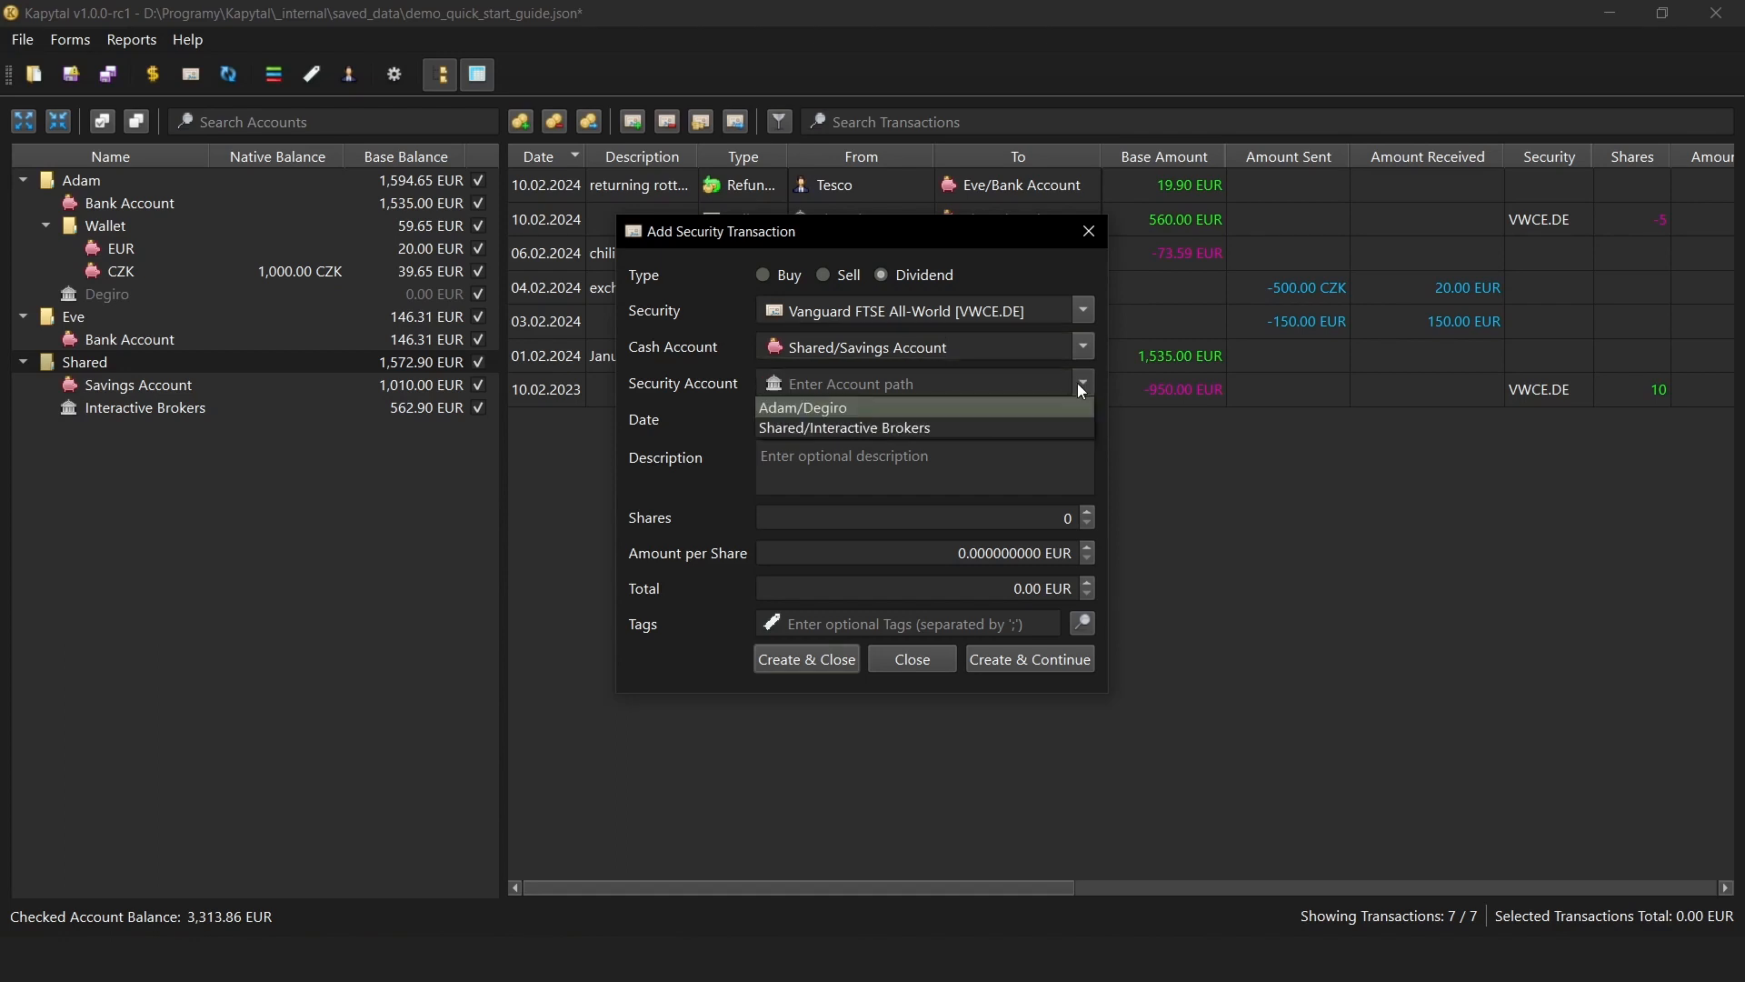
left_click(947, 420)
Set the dividend date to 10.09.2023.
left_click(767, 419)
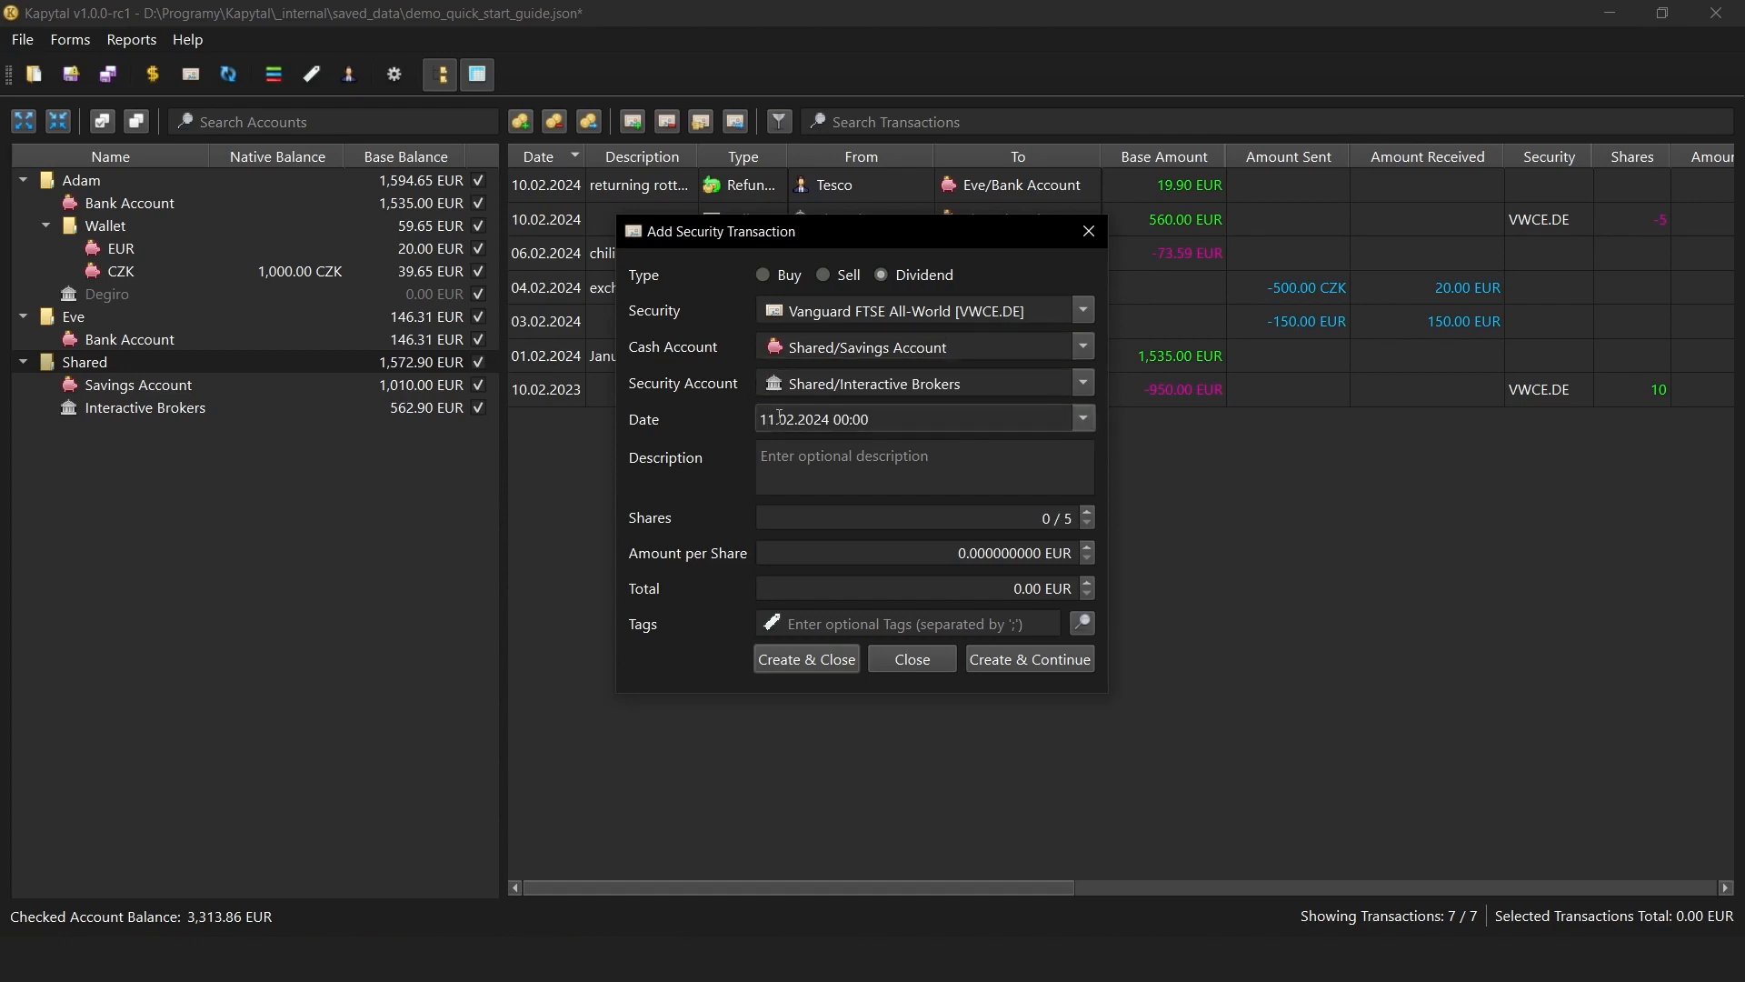
scroll(778, 417, "down", 1)
scroll(783, 416, "up", 3)
key("Tab")
scroll(779, 416, "down", 1)
key("Tab")
key("Tab")
key("Tab")
key("Tab")
Enter 10 shares at 4 EUR per share for the dividend and create it.
type("10")
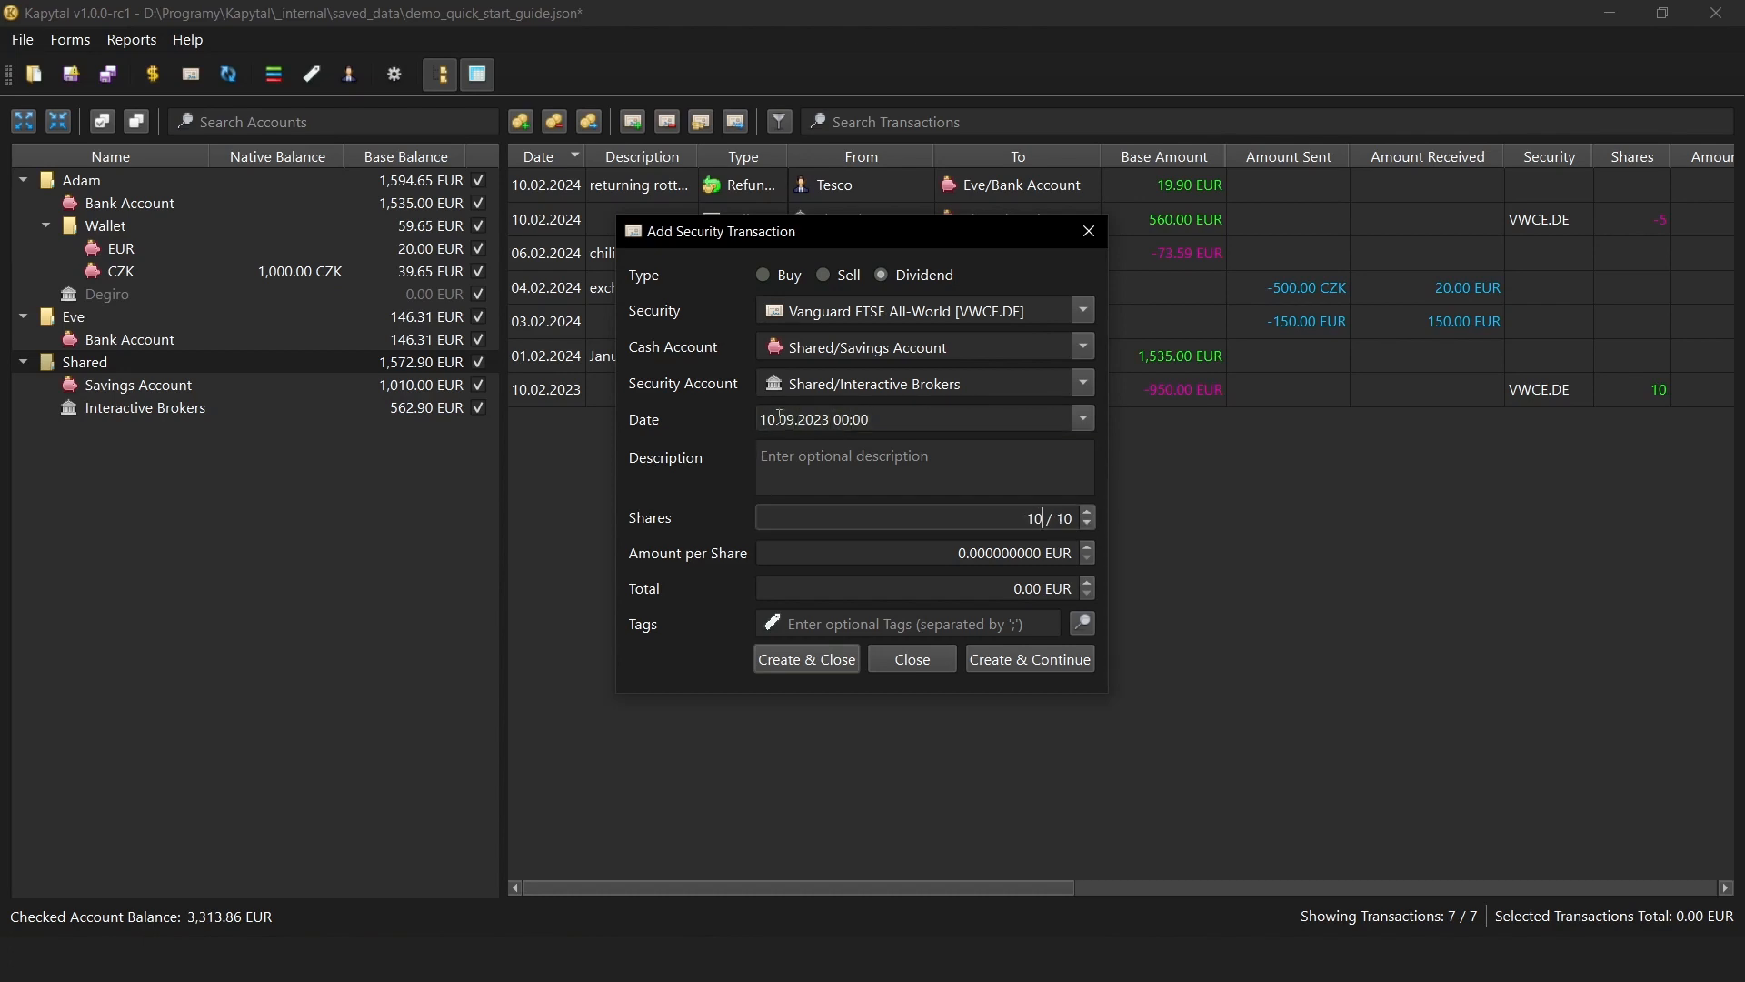
key("Tab")
type("4")
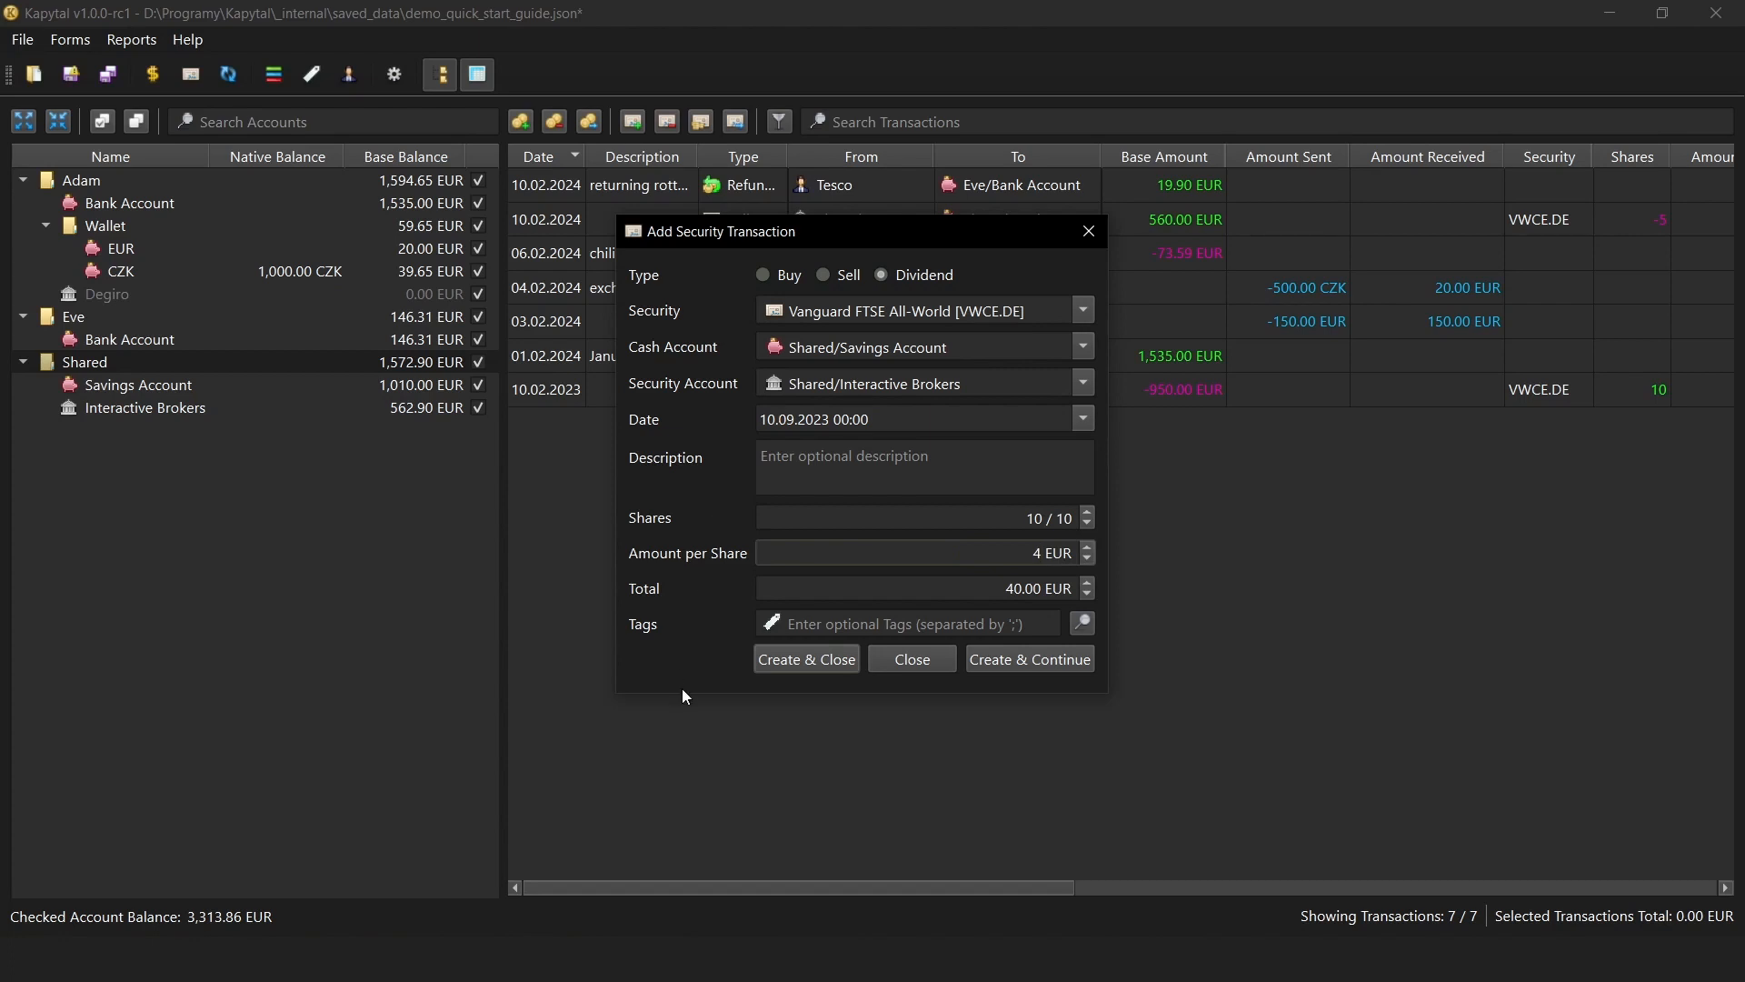
left_click(807, 664)
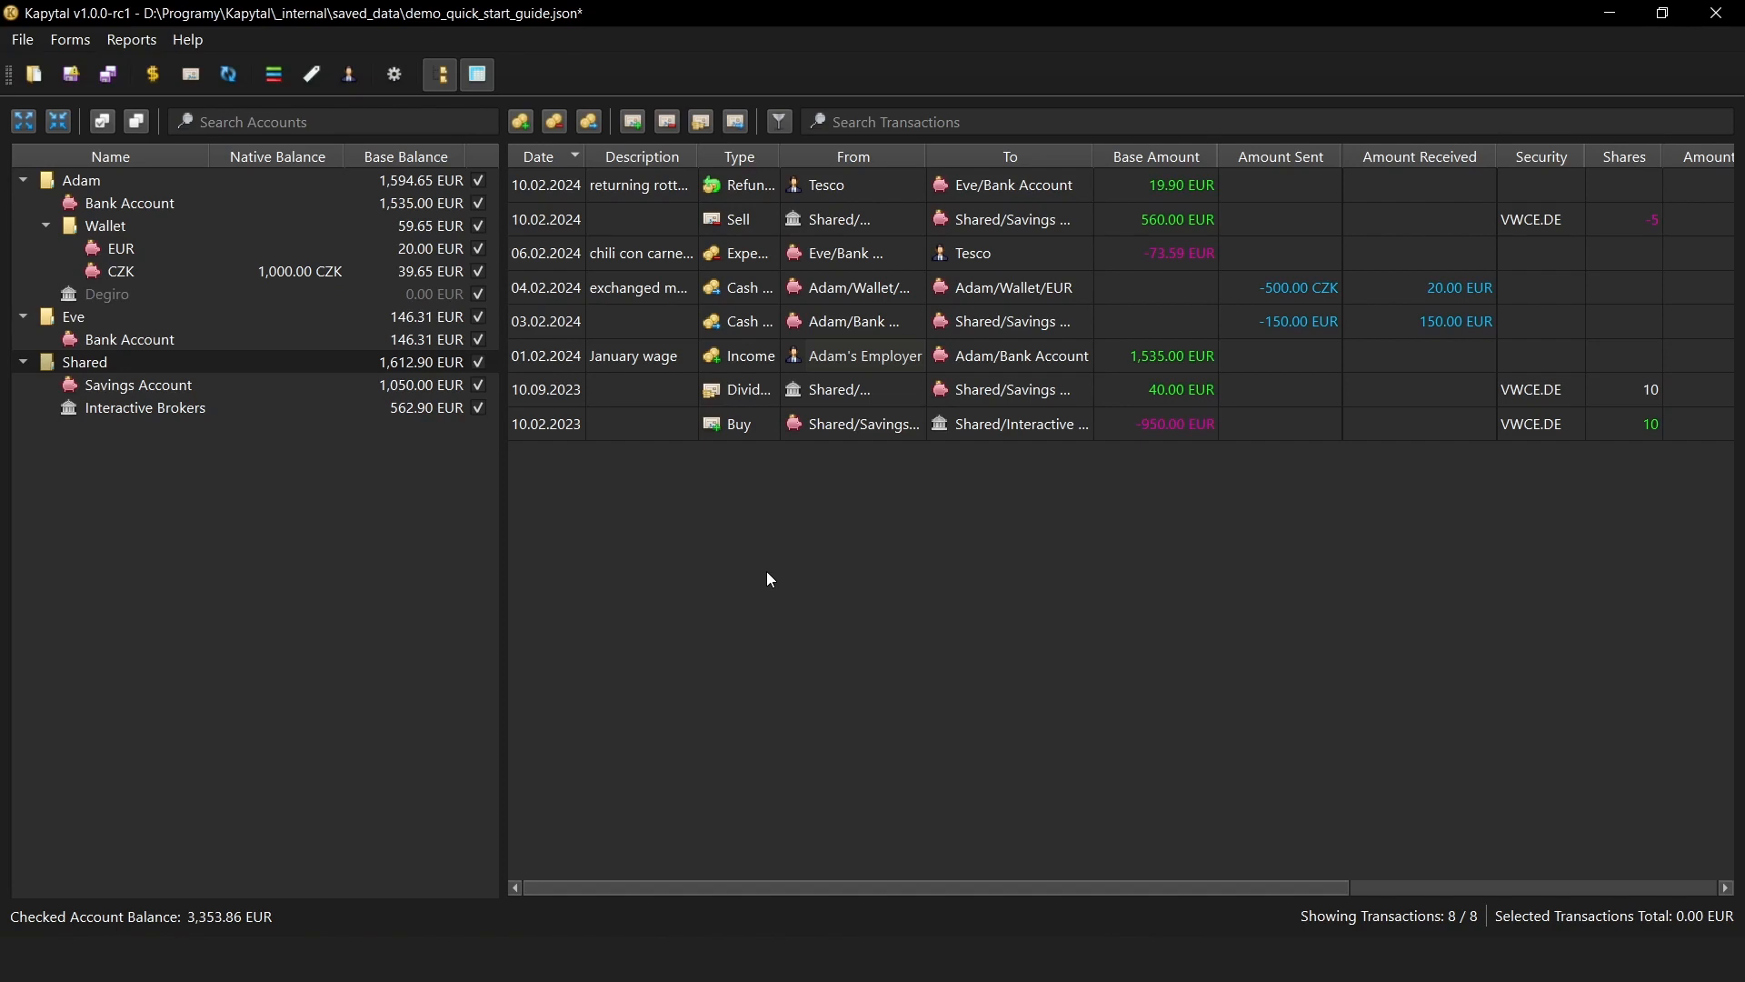
Create a security transfer of 5 Vanguard FTSE All-World [VWCE.DE] shares from Interactive Brokers to Degiro, and save the file.
left_click(743, 132)
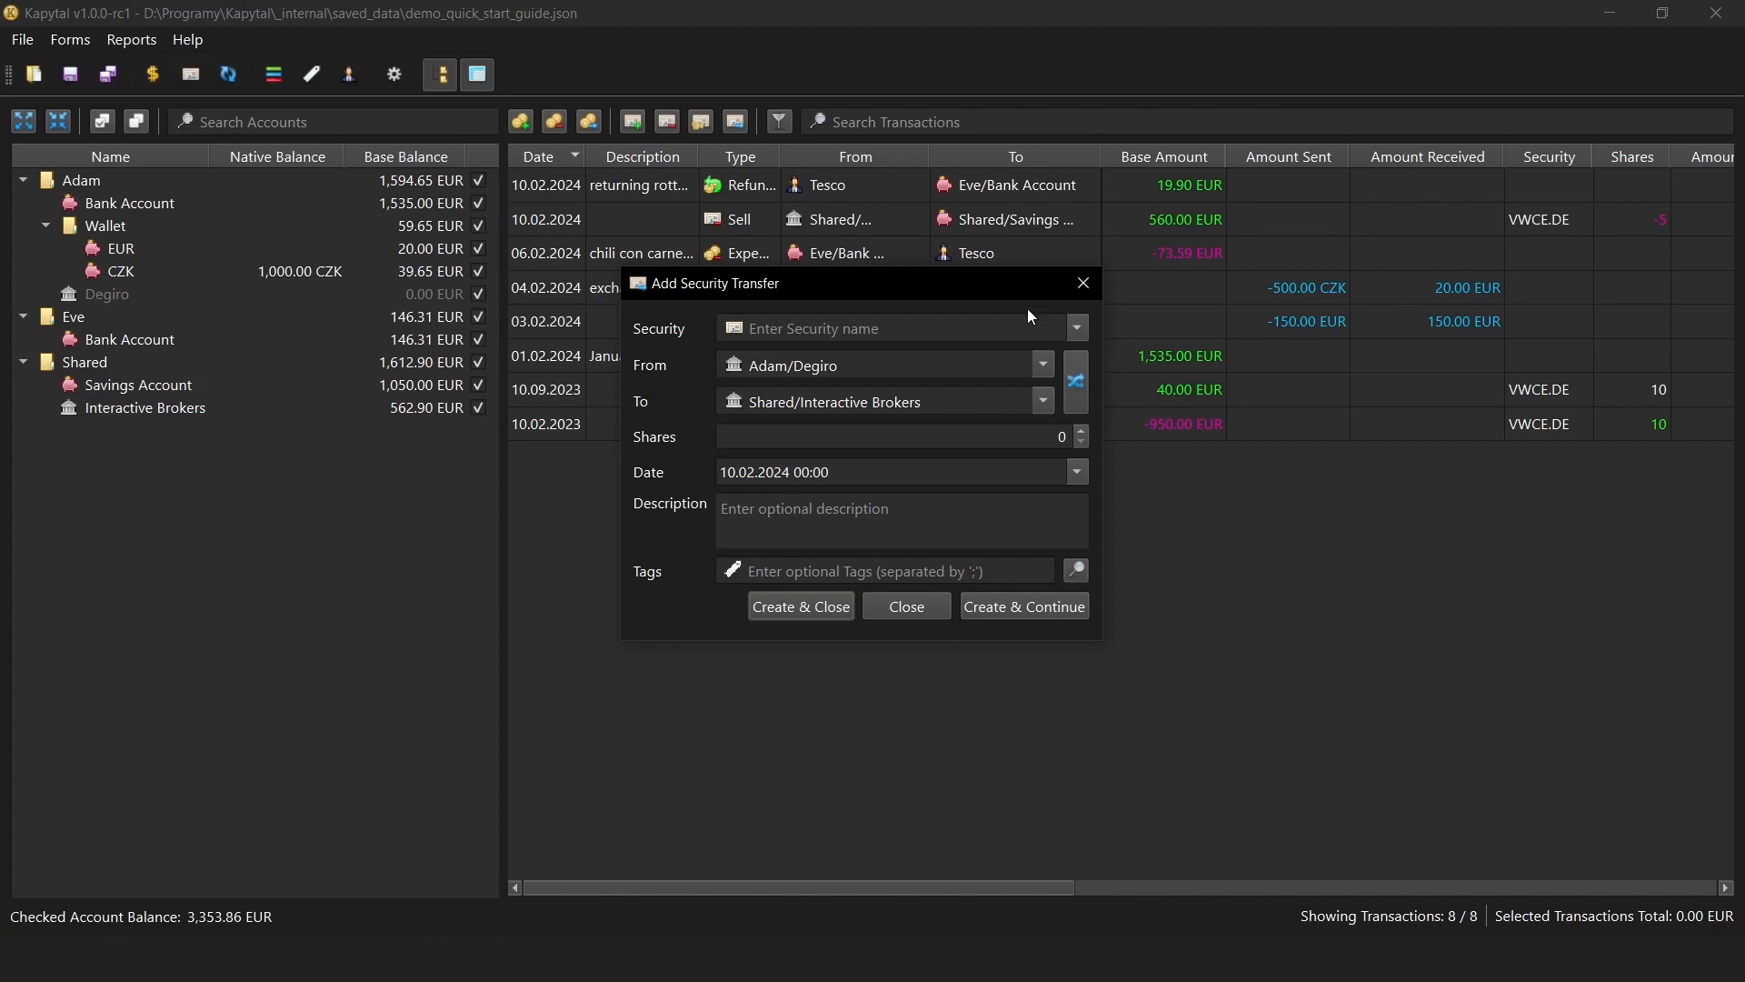
left_click(1074, 327)
left_click(1032, 353)
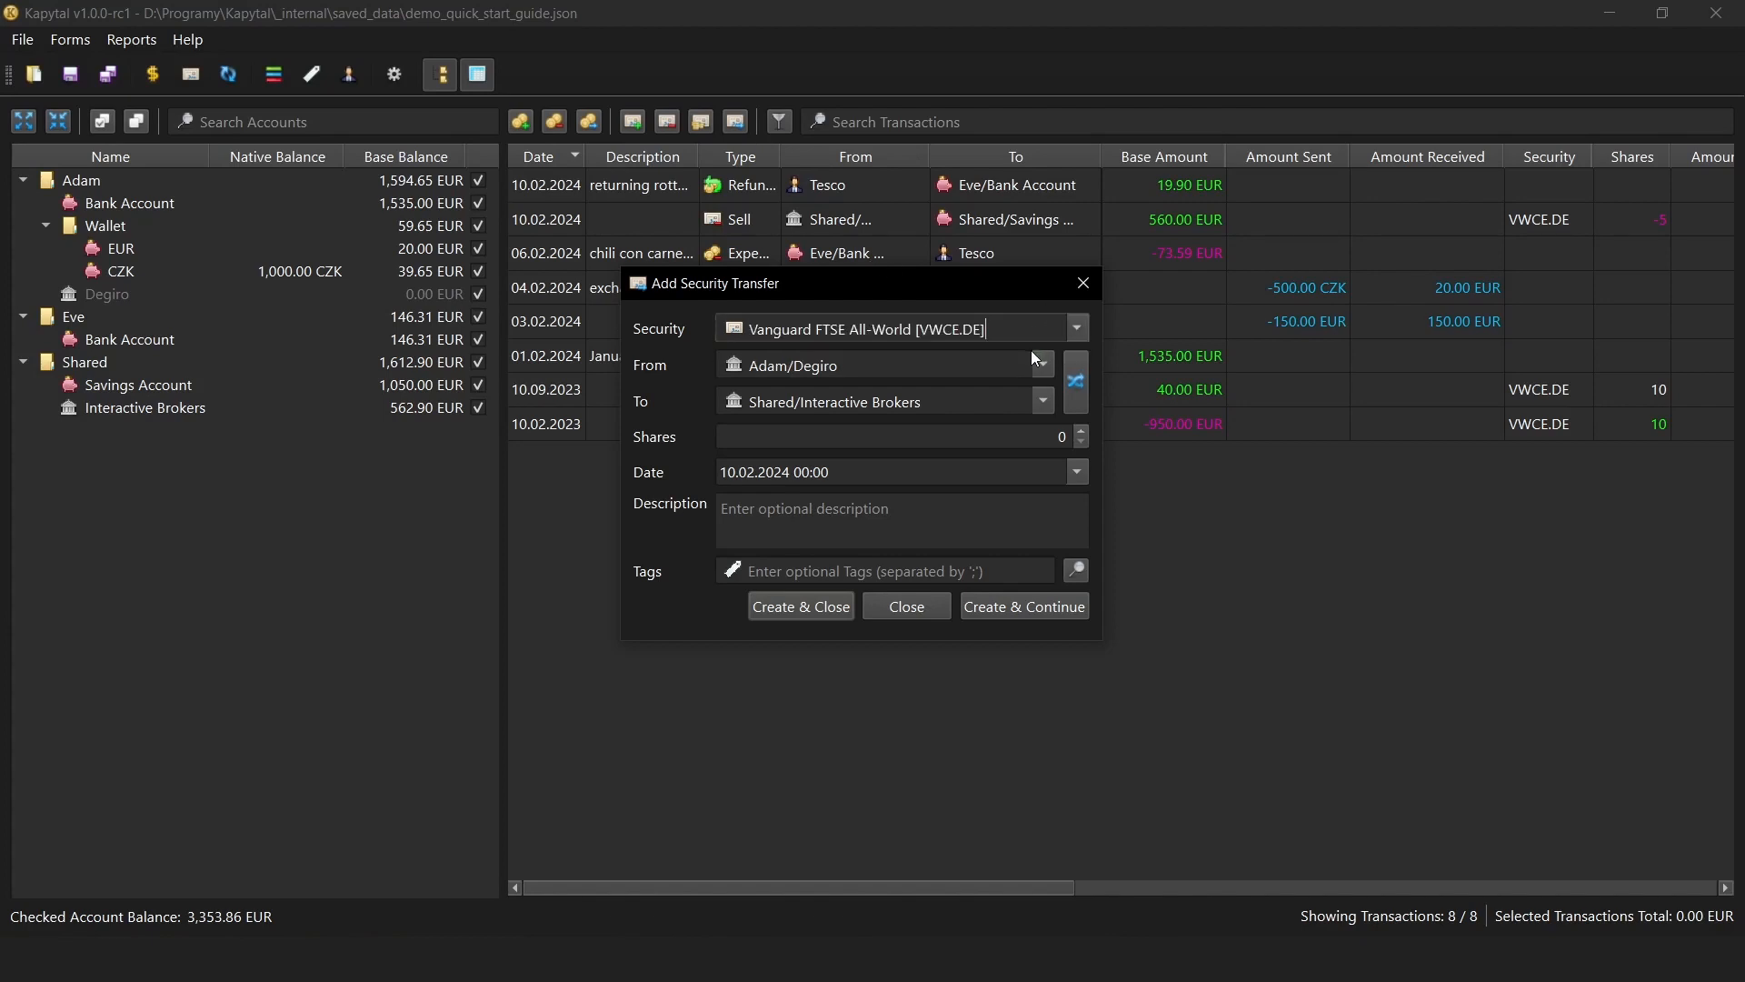
left_click(1076, 382)
left_click(1043, 437)
type("5 / 5")
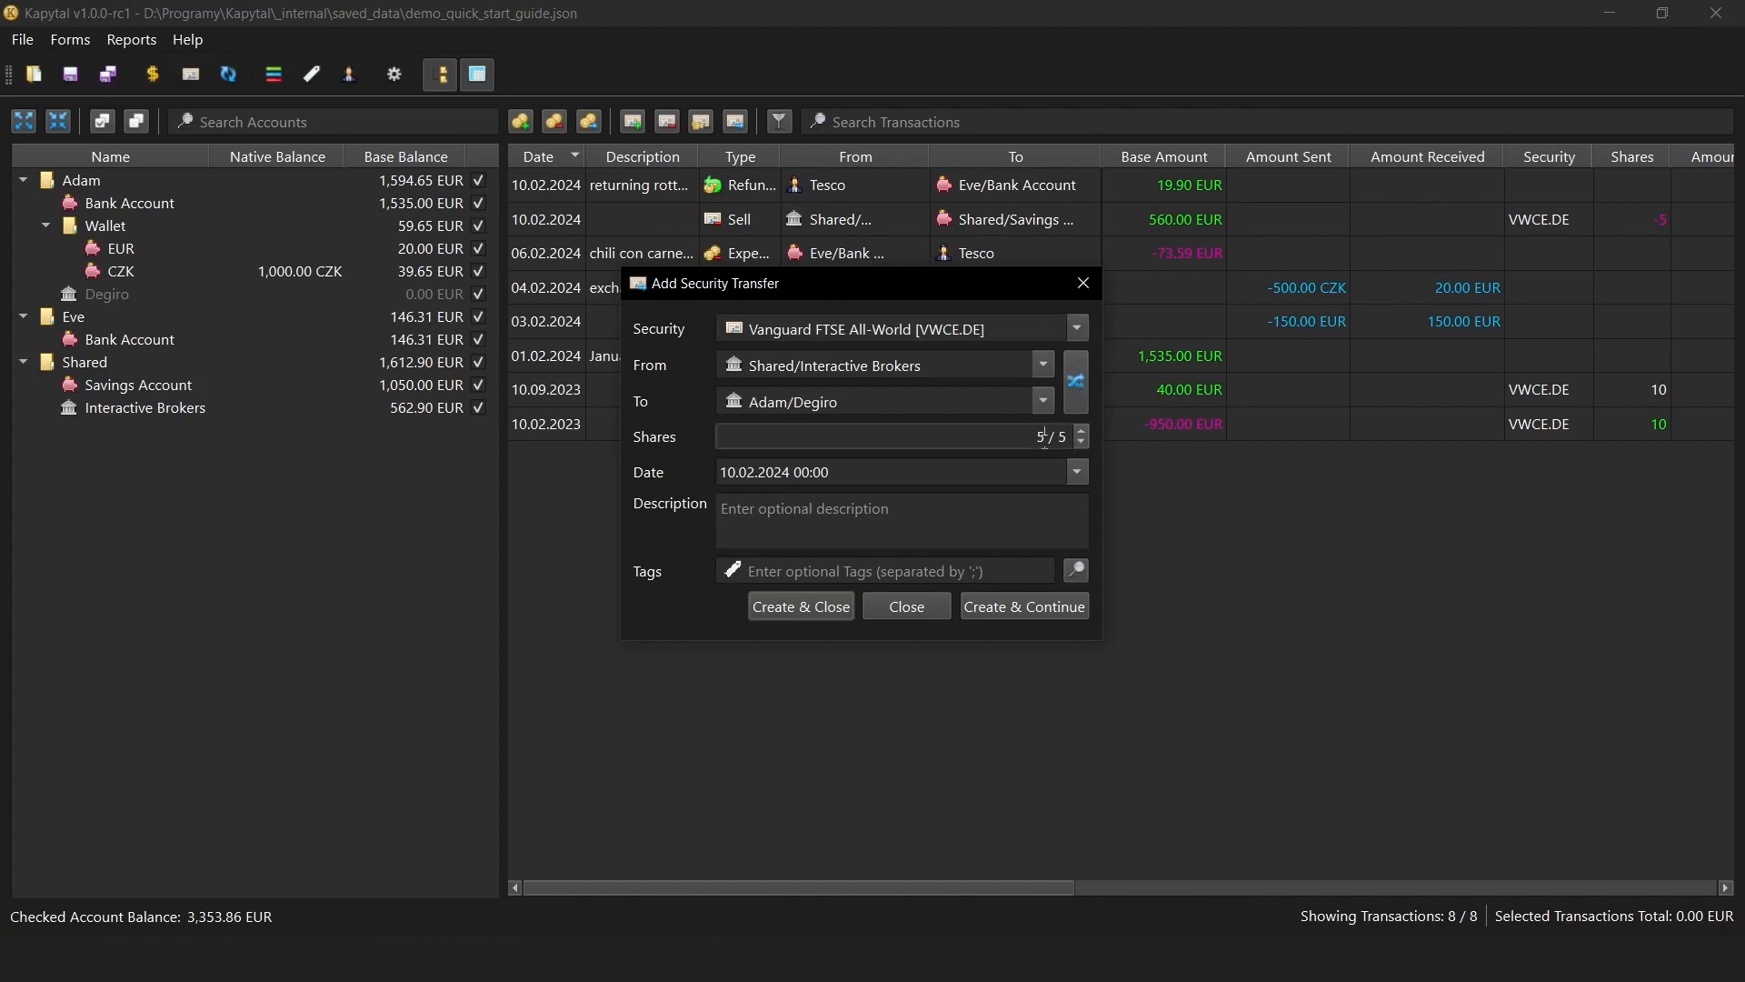
left_click(848, 604)
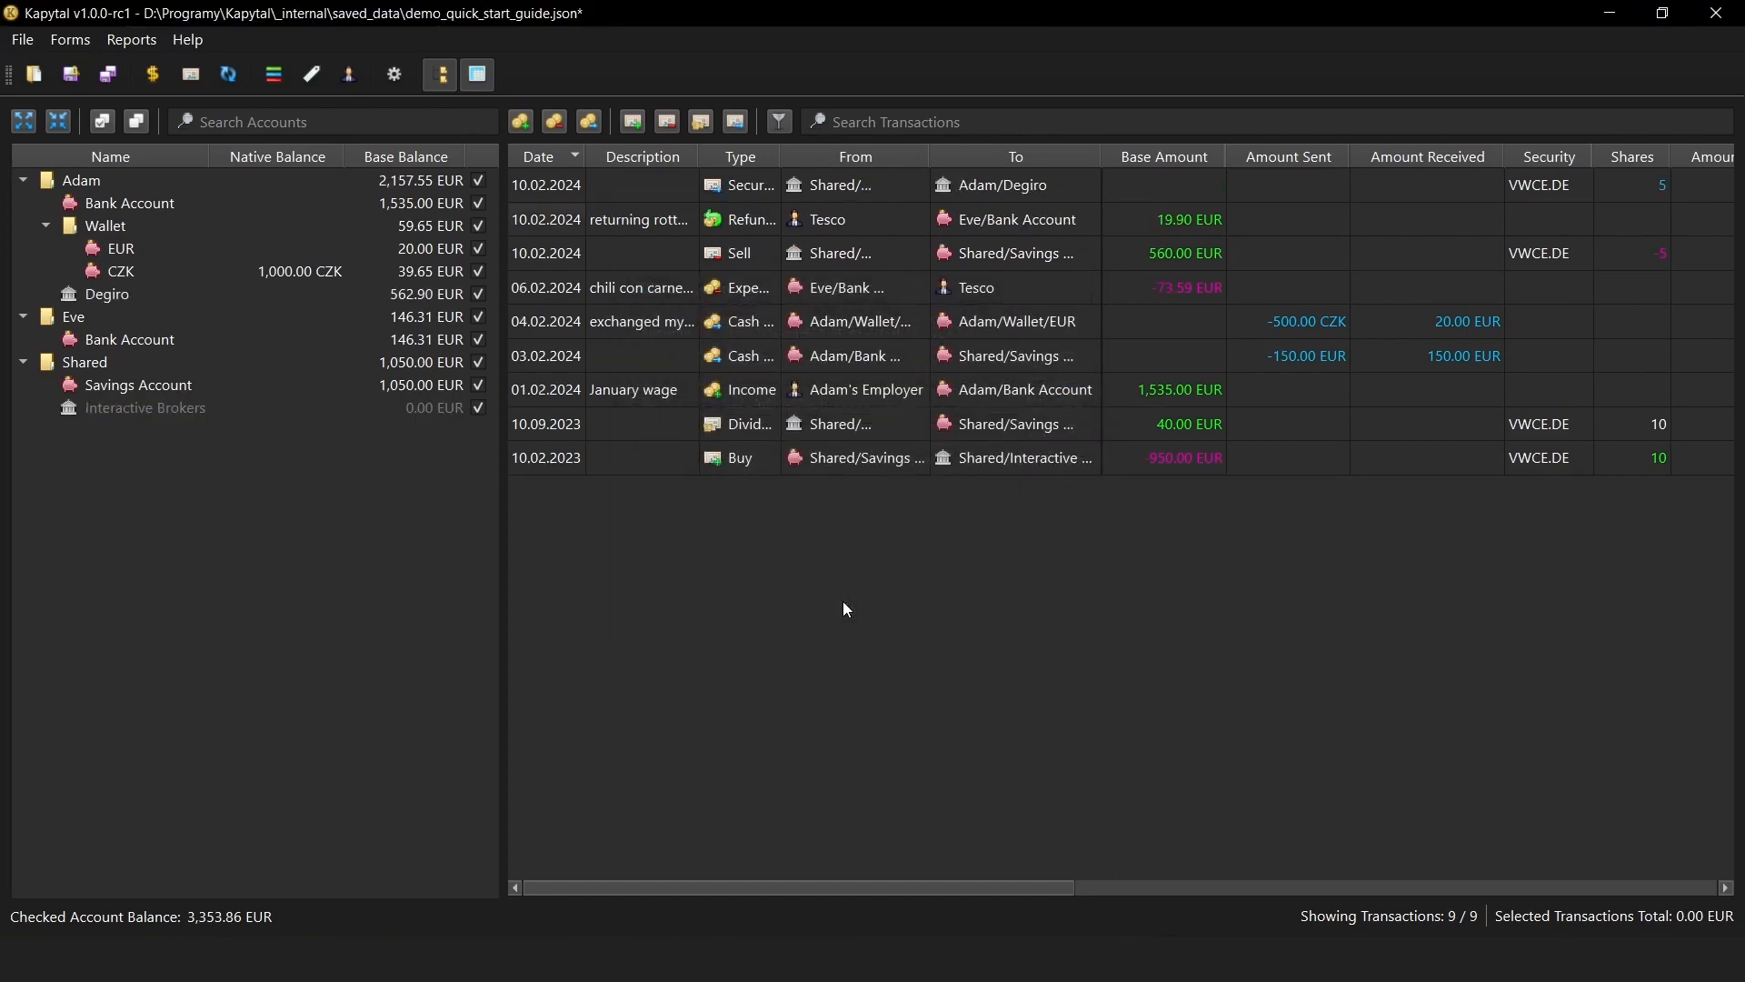
key("ctrl+s")
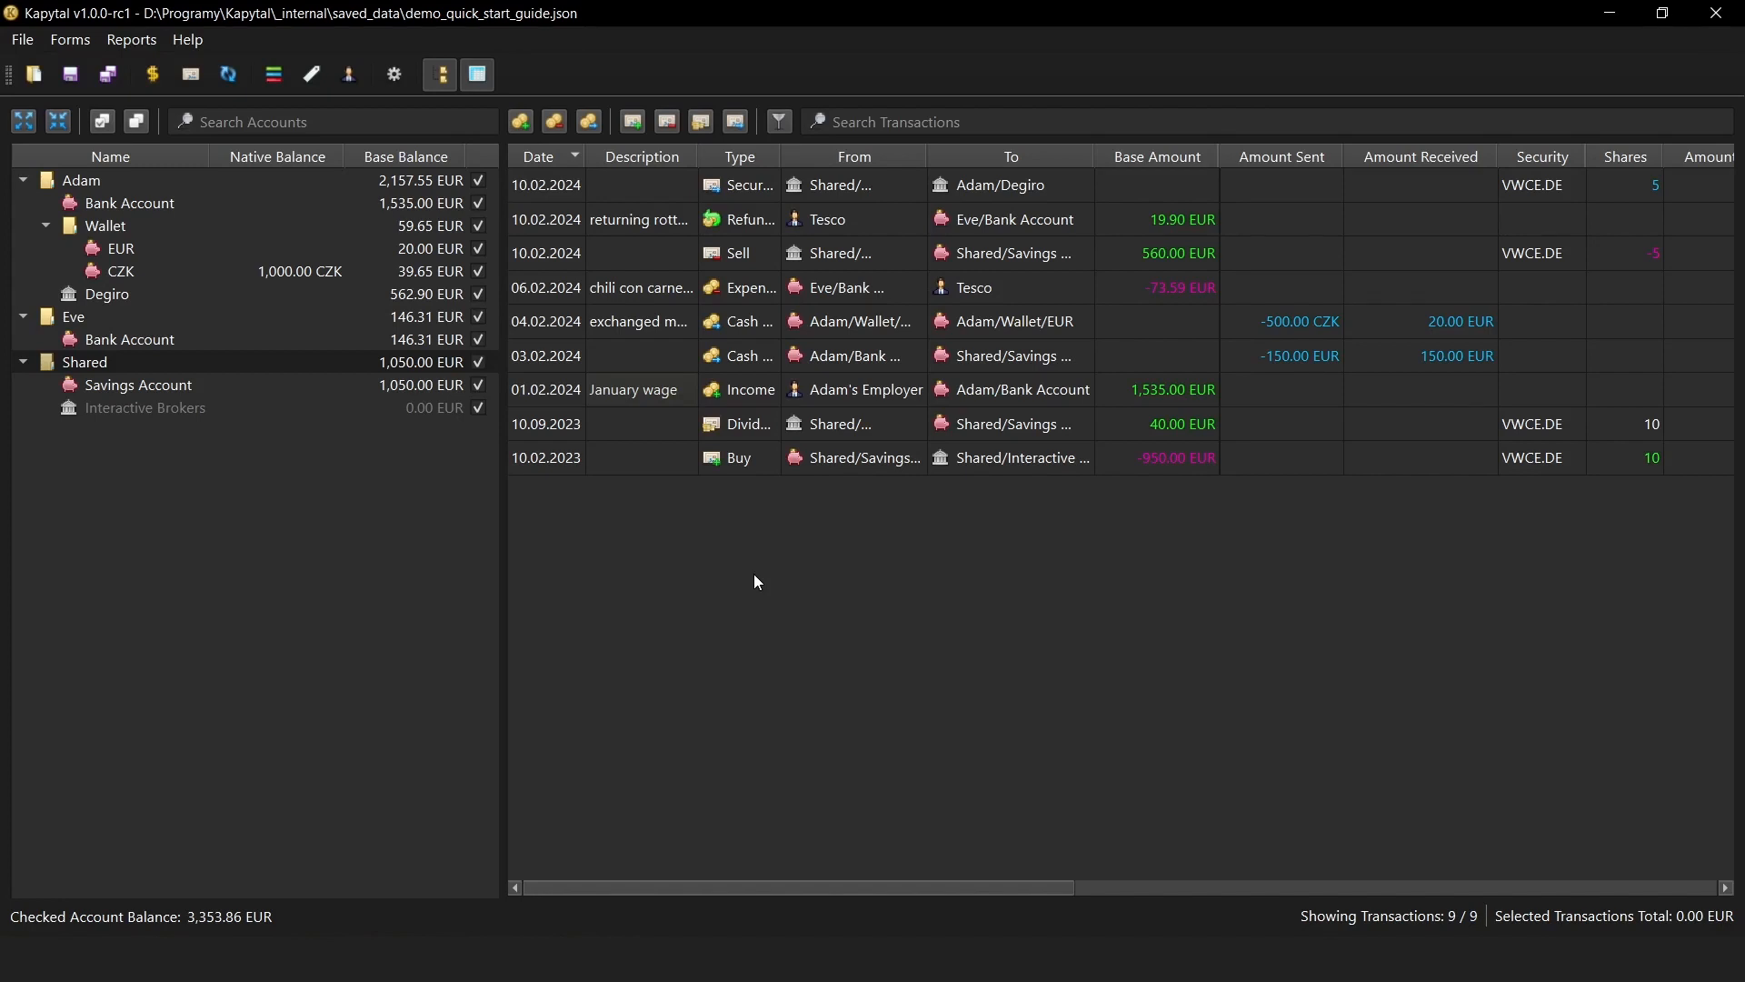
View the securities held in the Degiro account and close the list.
right_click(125, 300)
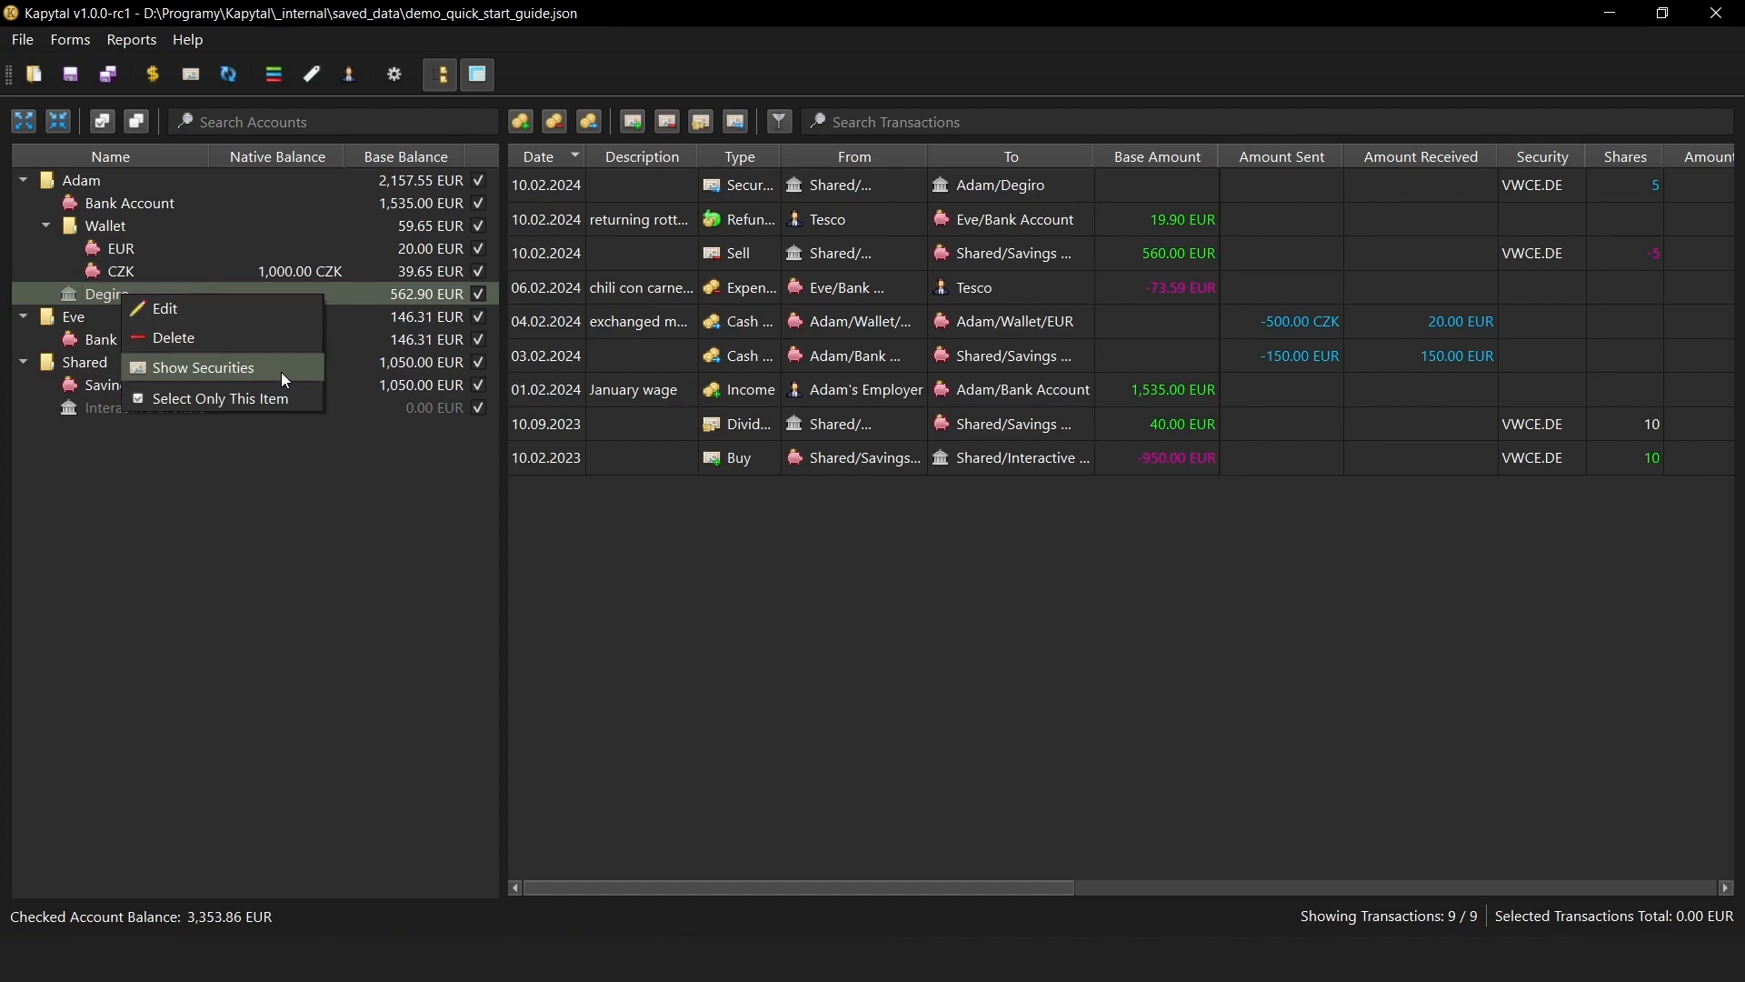
left_click(231, 514)
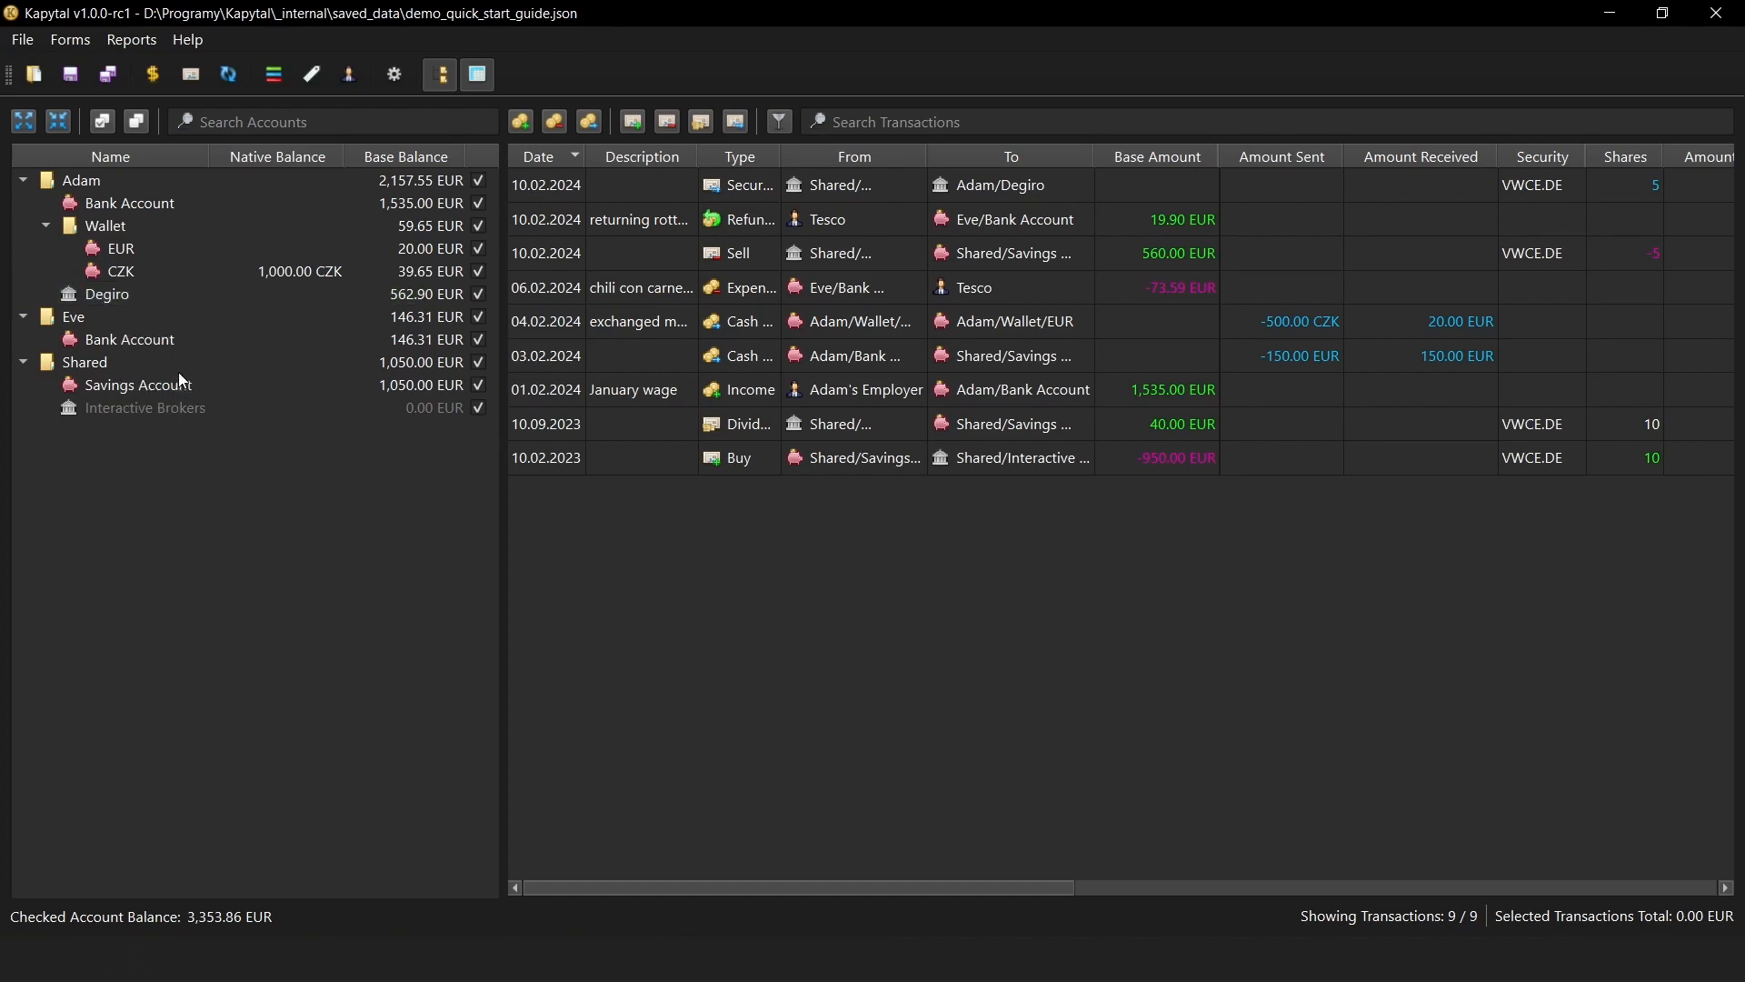
double_click(122, 299)
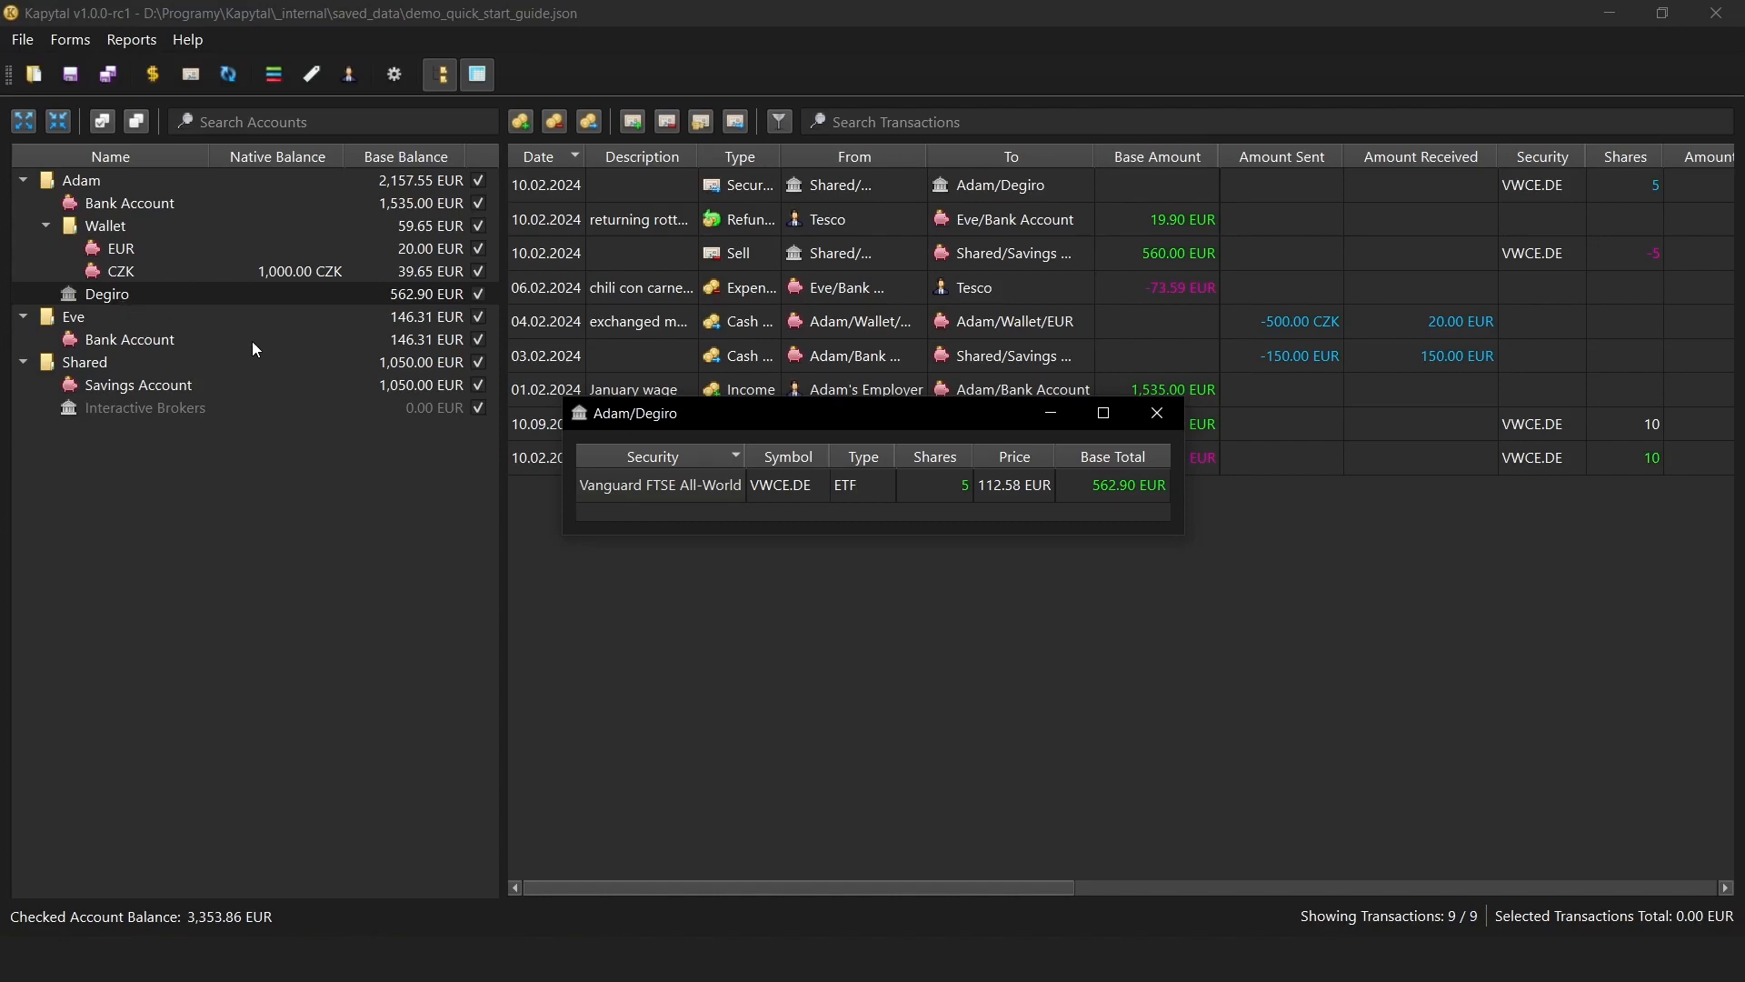
left_click(1162, 410)
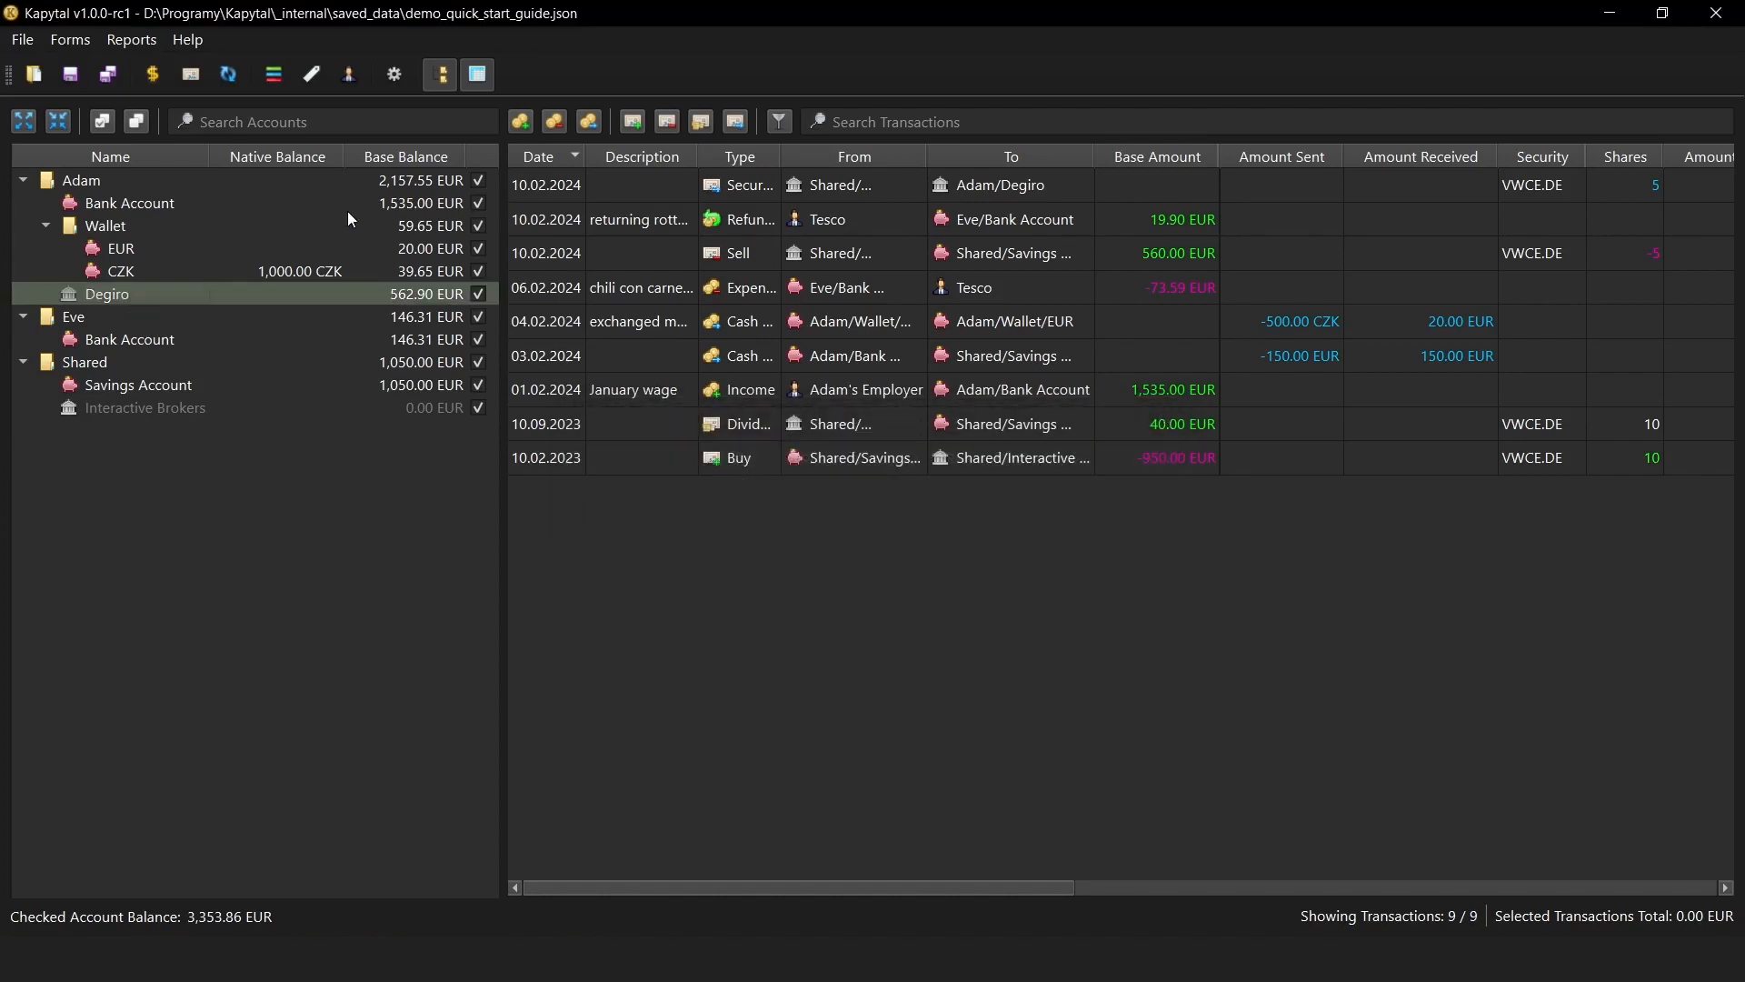
View the securities overview maximized, with Vanguard FTSE All-World expanded by account.
left_click(185, 80)
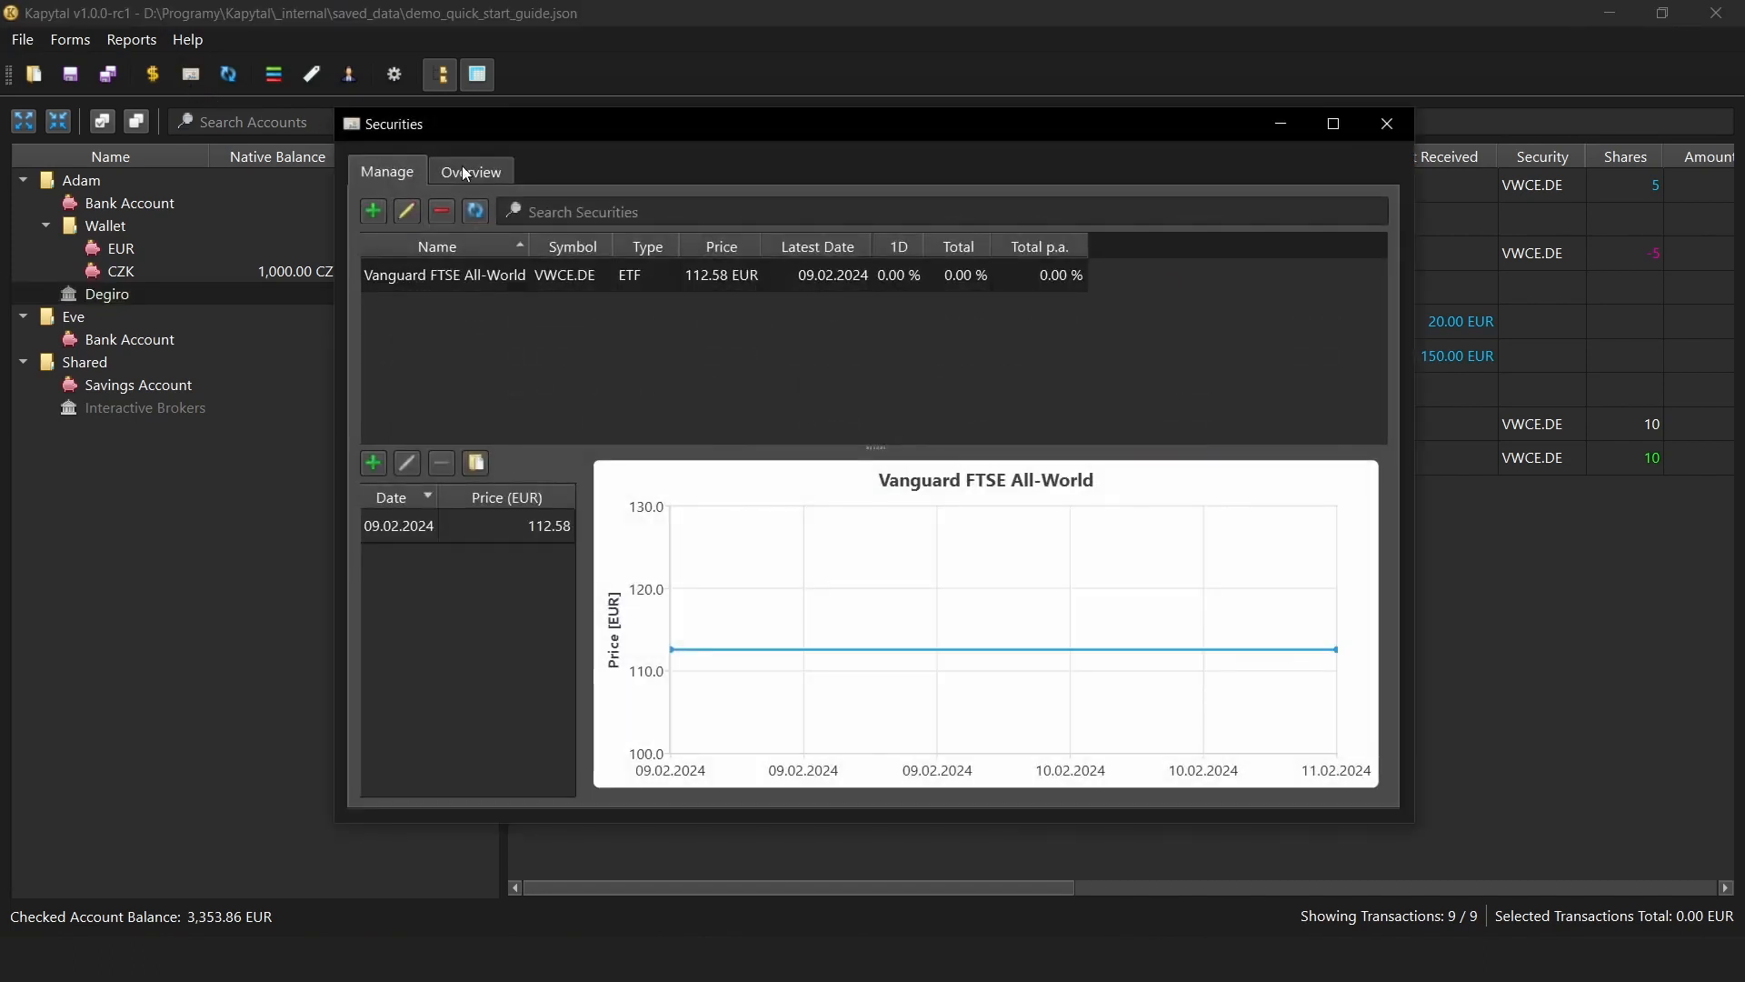
left_click(487, 180)
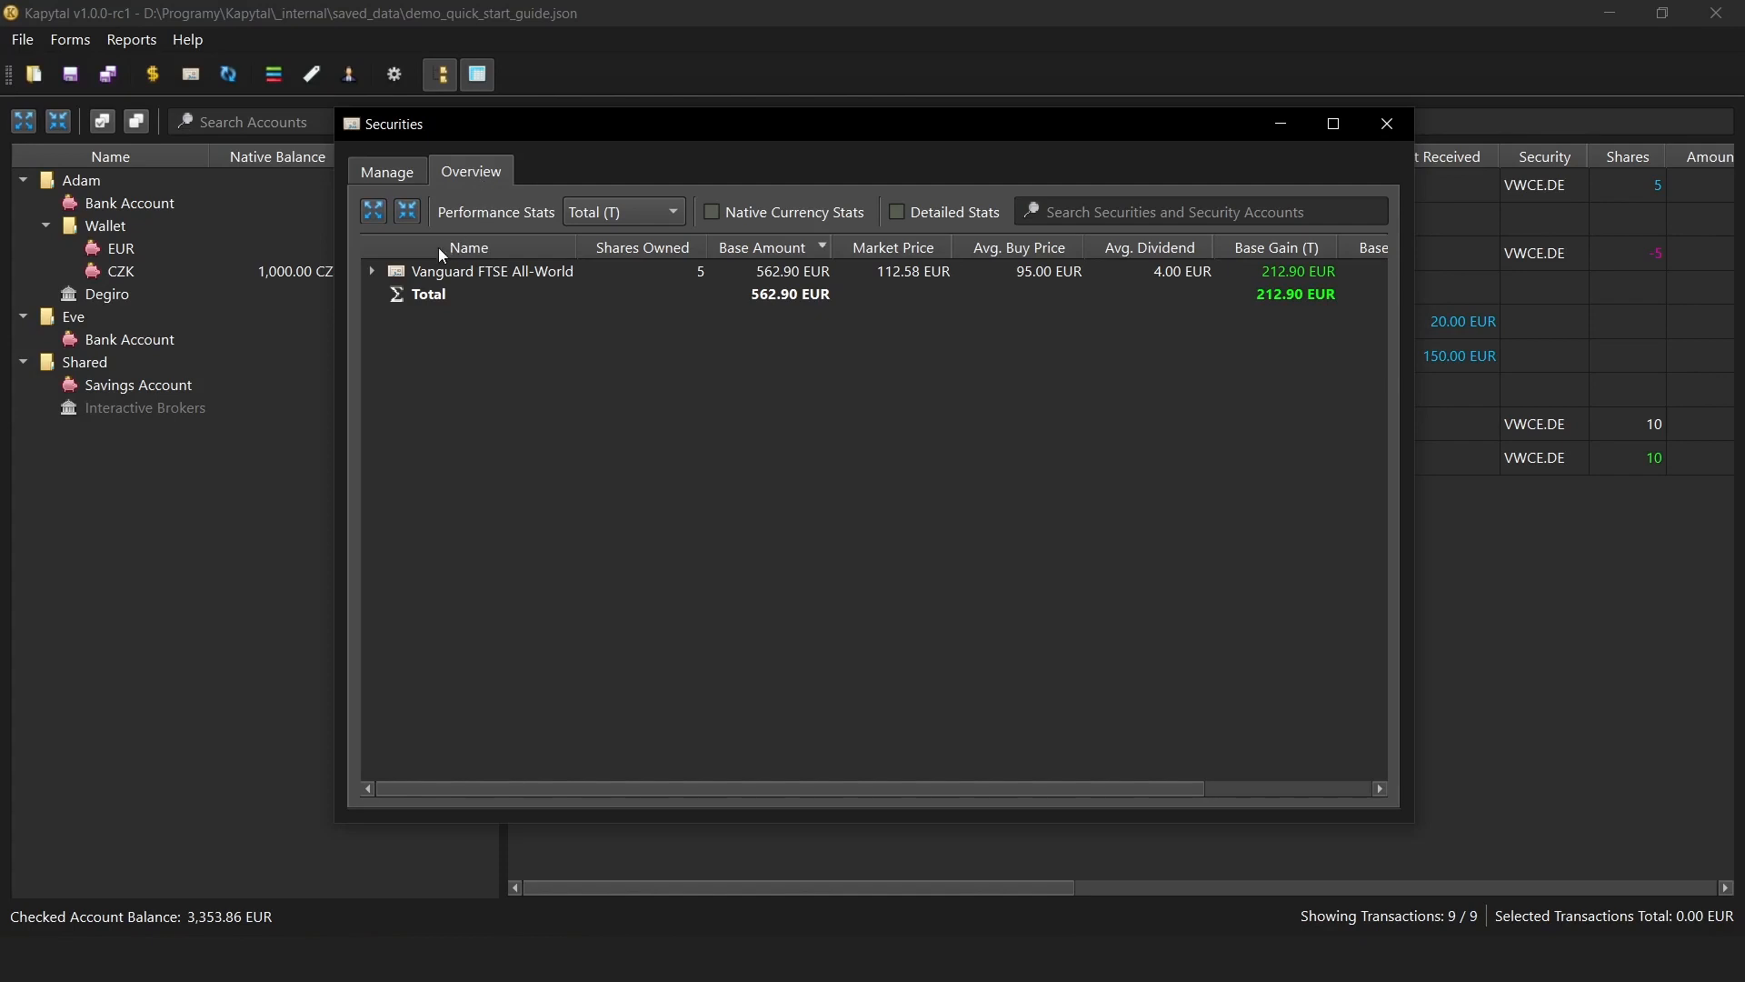
left_click(371, 271)
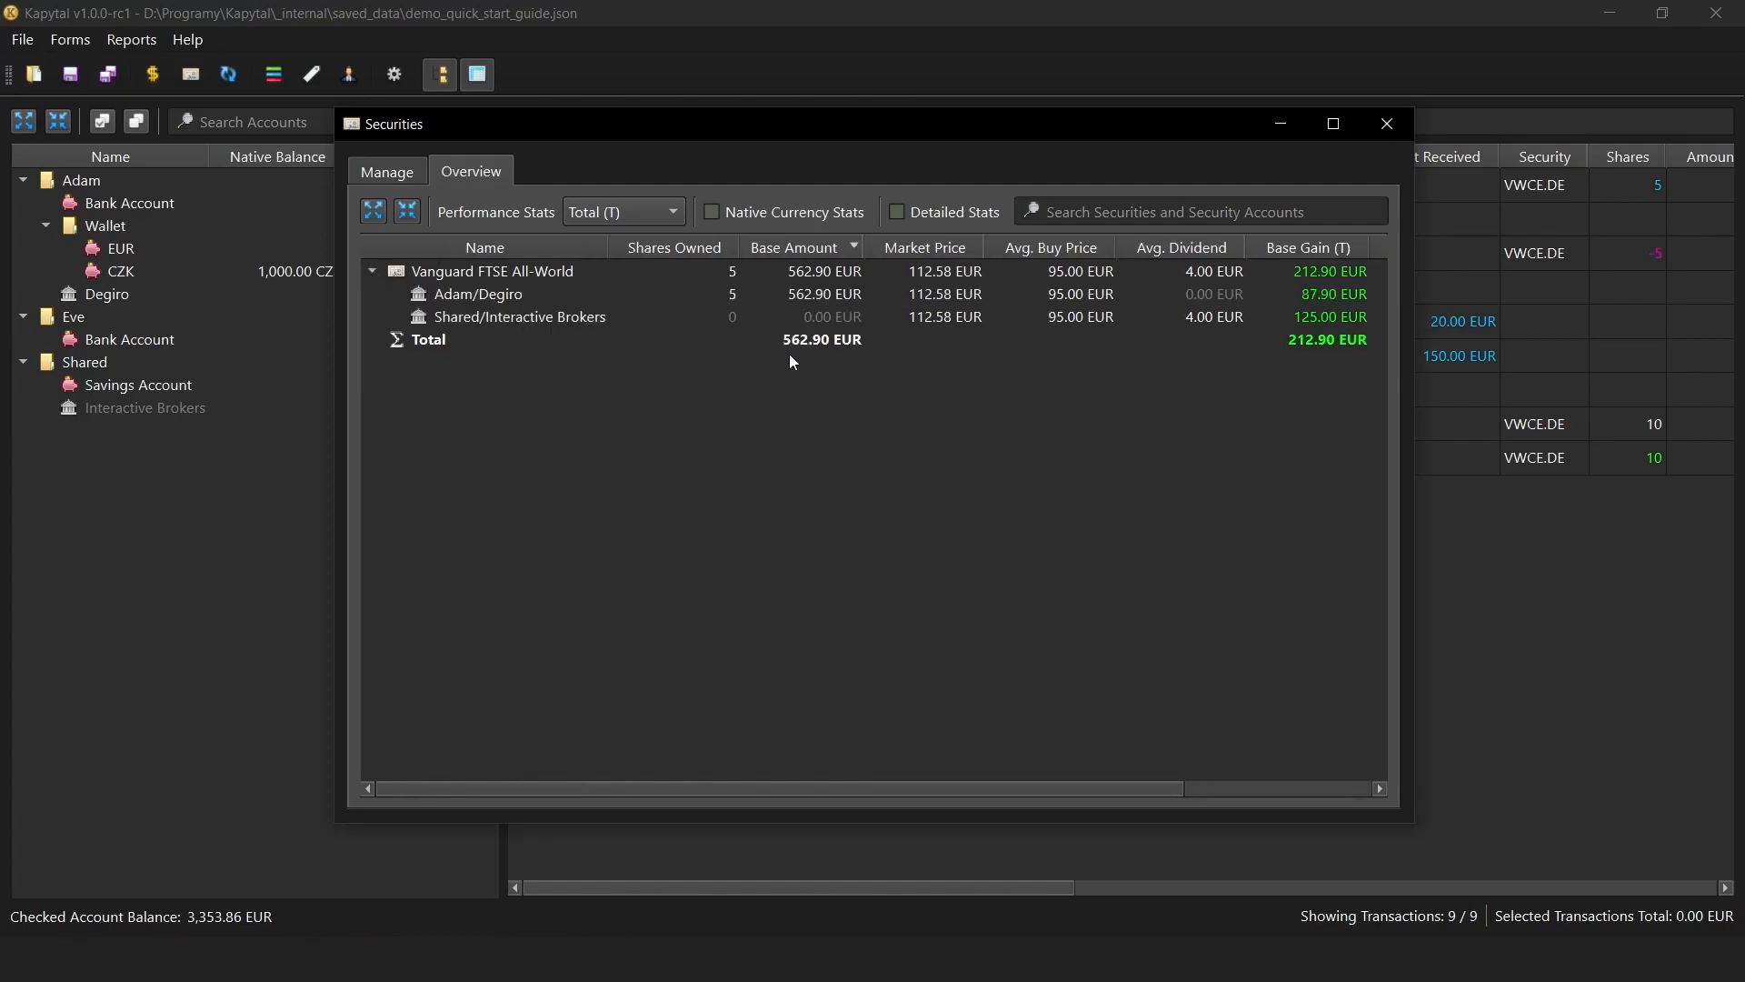
left_click(1332, 137)
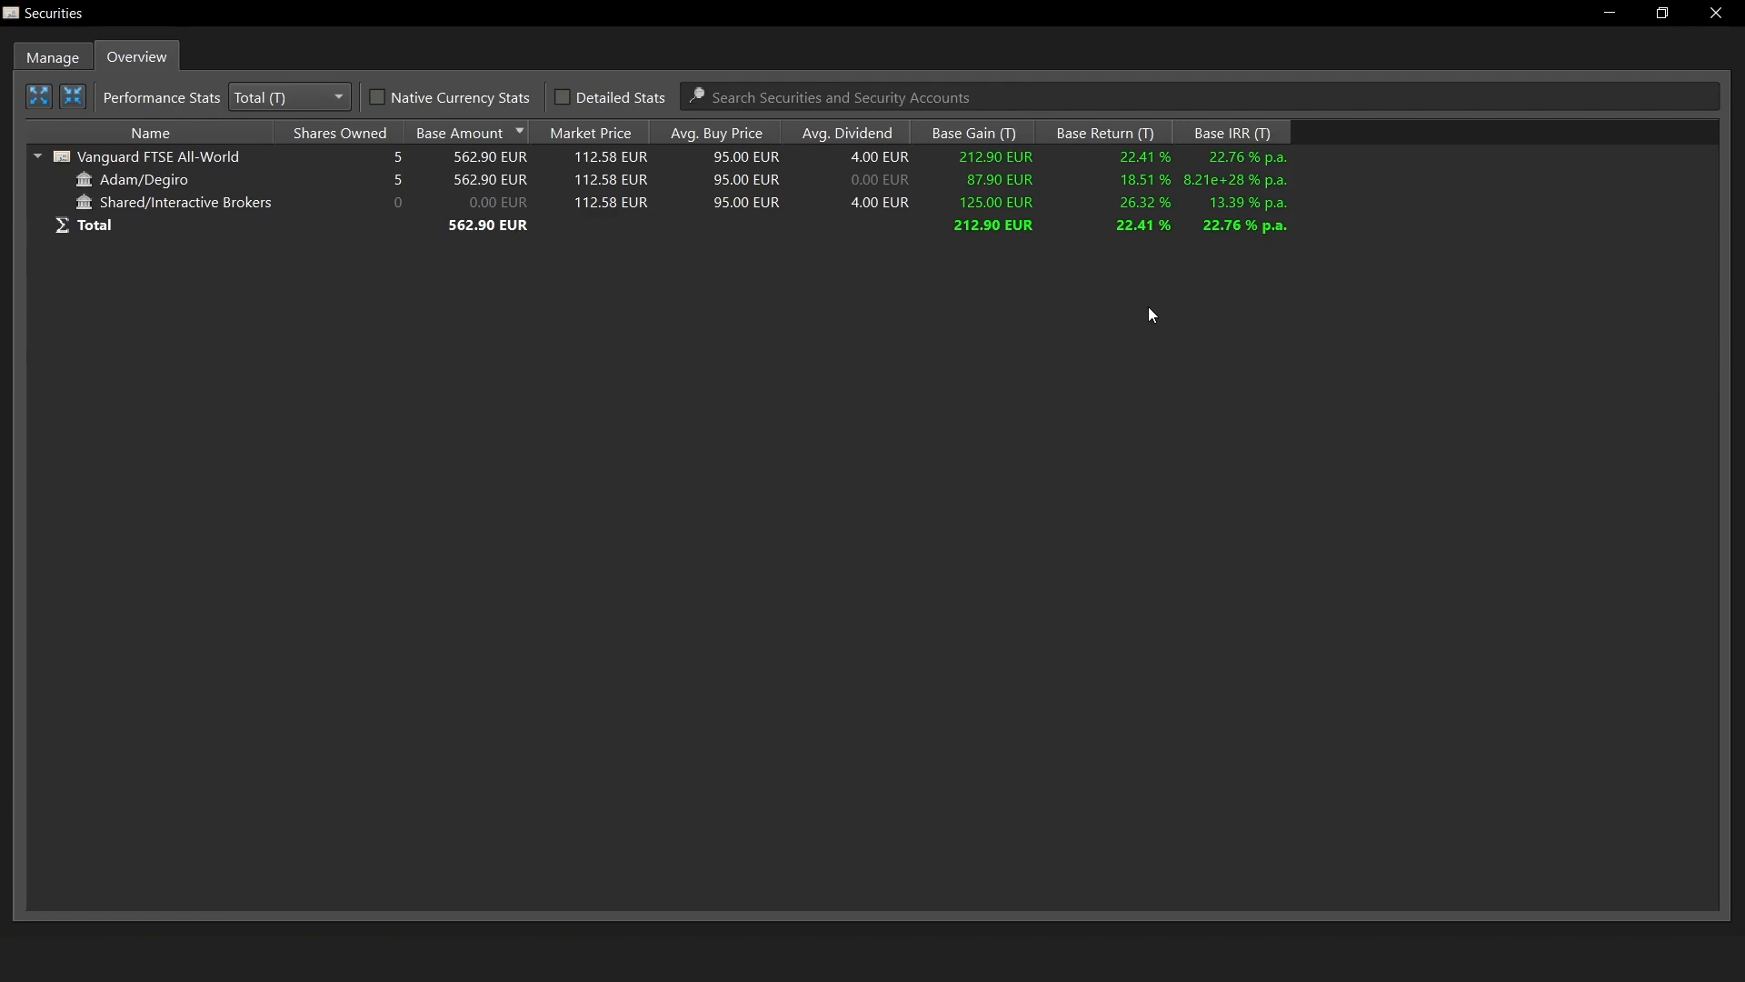
View the performance stats in the securities overview as Realized (R), Unrealized (U) and All (T, R, U).
left_click(328, 96)
left_click(322, 123)
left_click(321, 102)
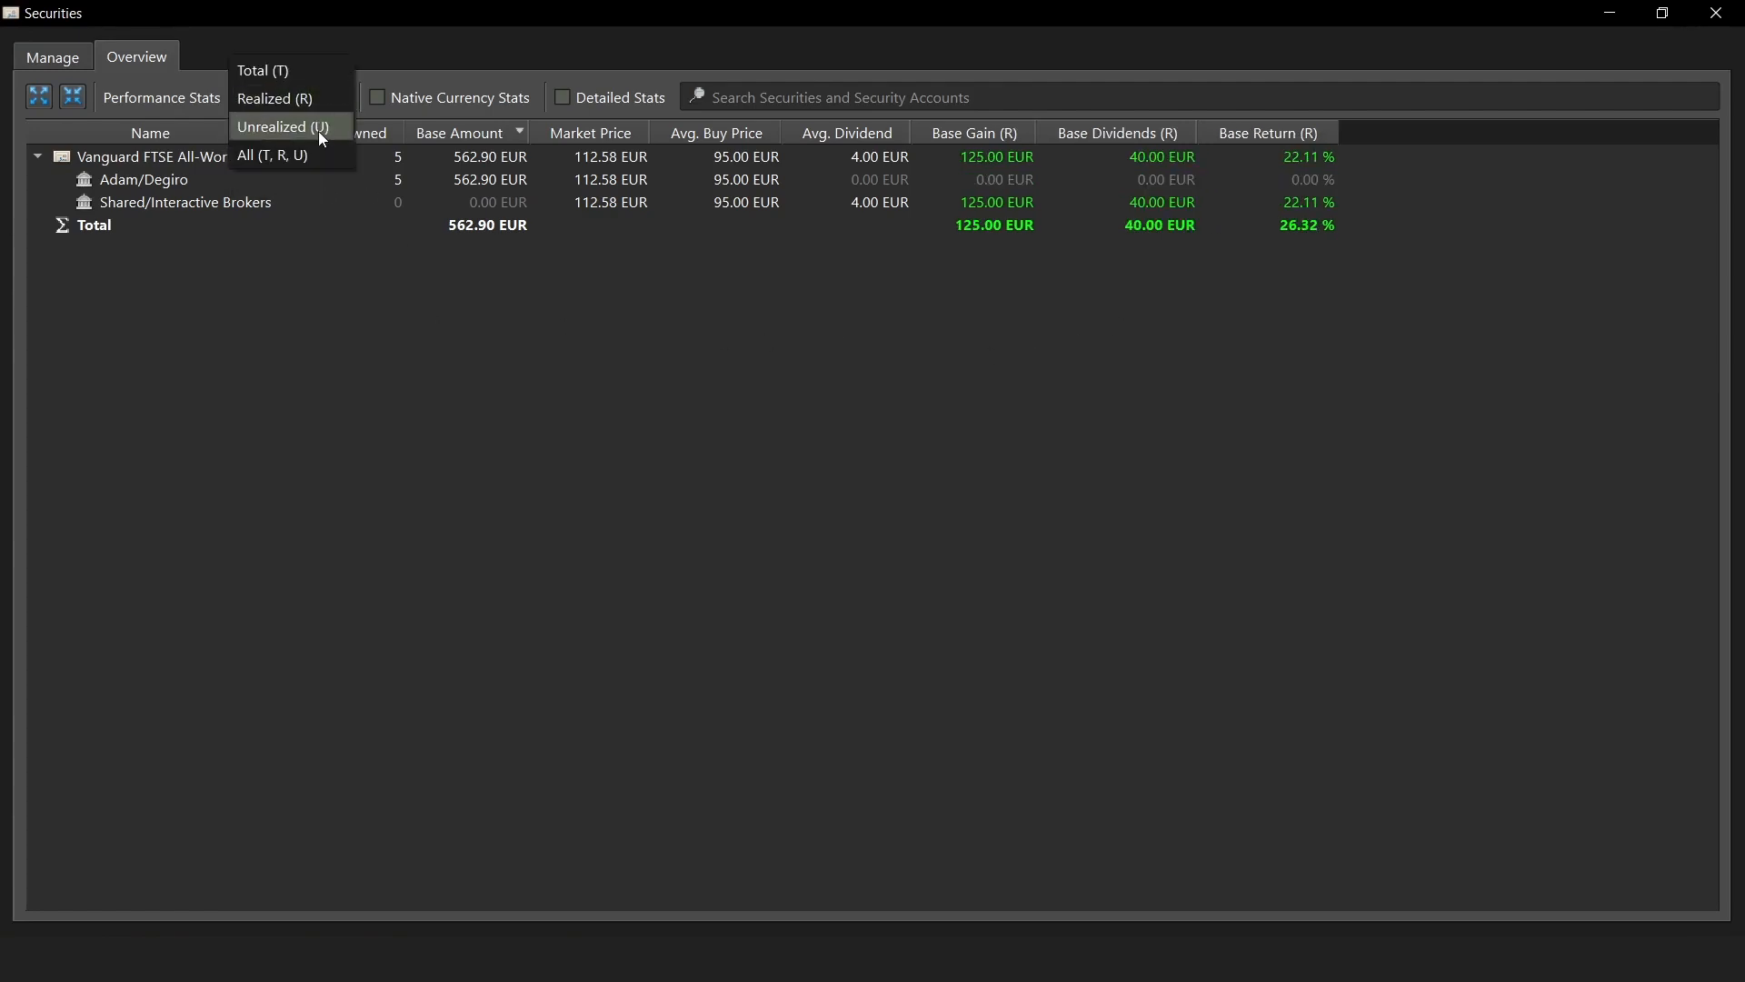
left_click(322, 128)
left_click(313, 91)
left_click(313, 121)
View the native currency and detailed stats, return the overview to Total (T), and close the securities window.
left_click(379, 98)
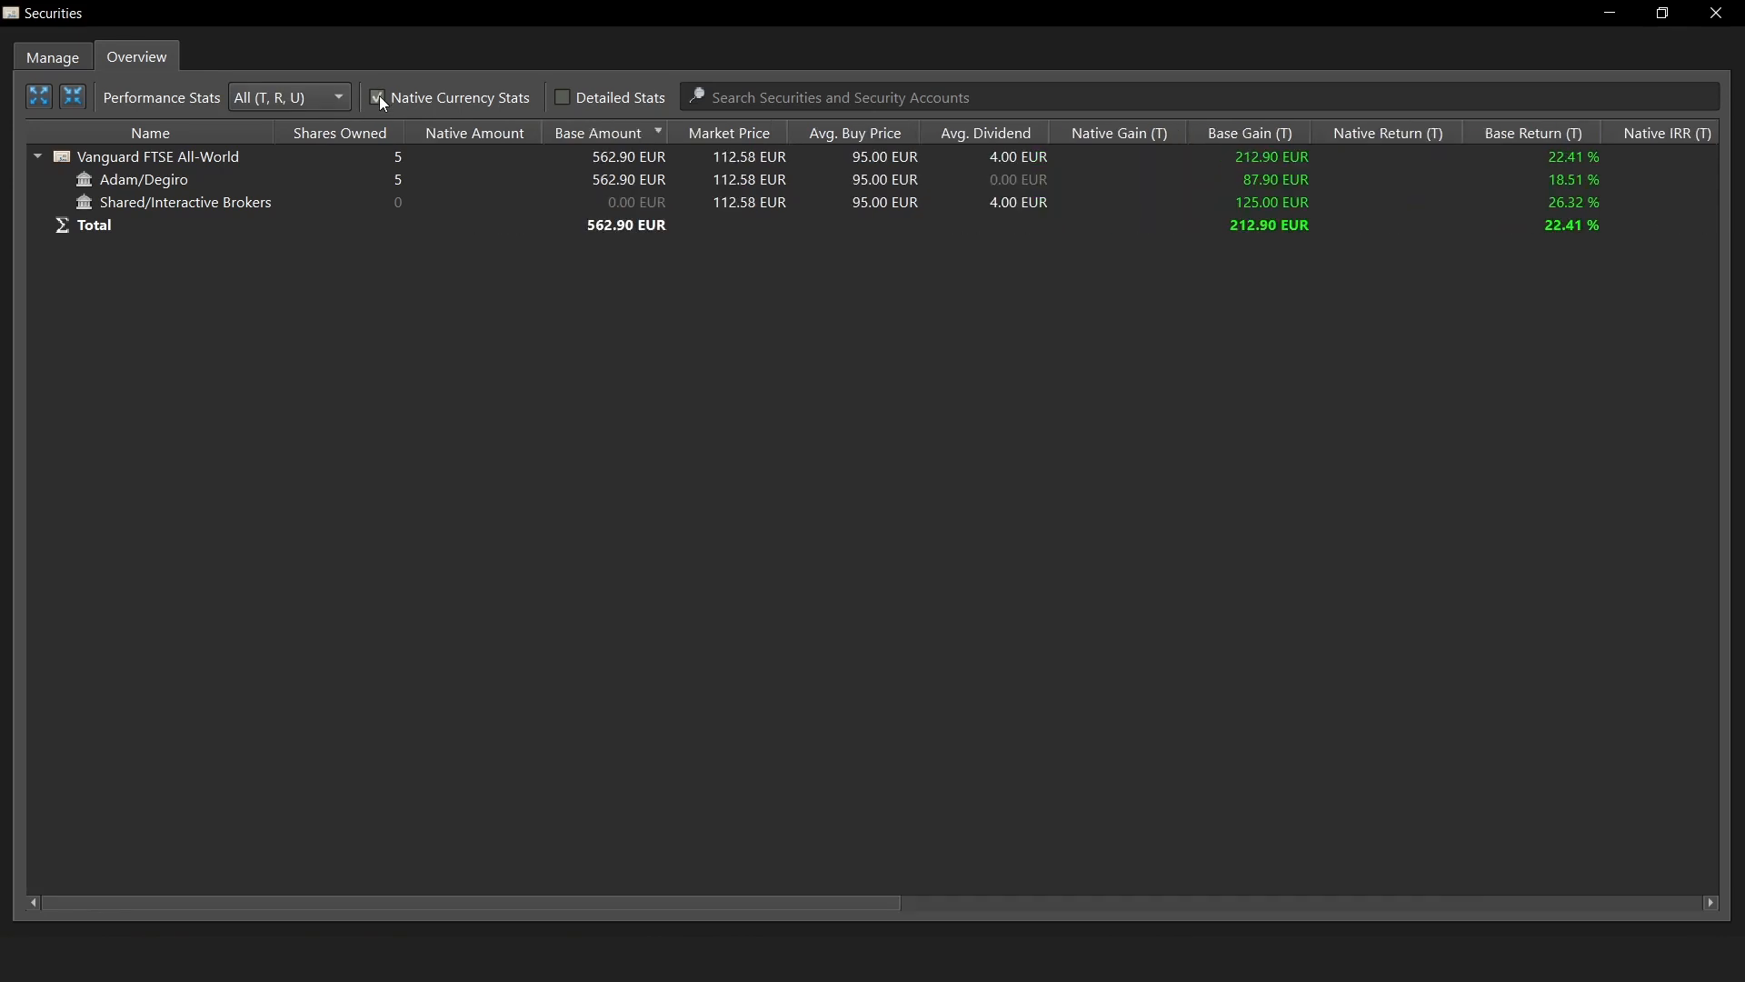
left_click(379, 97)
left_click(560, 98)
left_click_drag(405, 908, 520, 210)
left_click(561, 97)
left_click(302, 91)
left_click(303, 25)
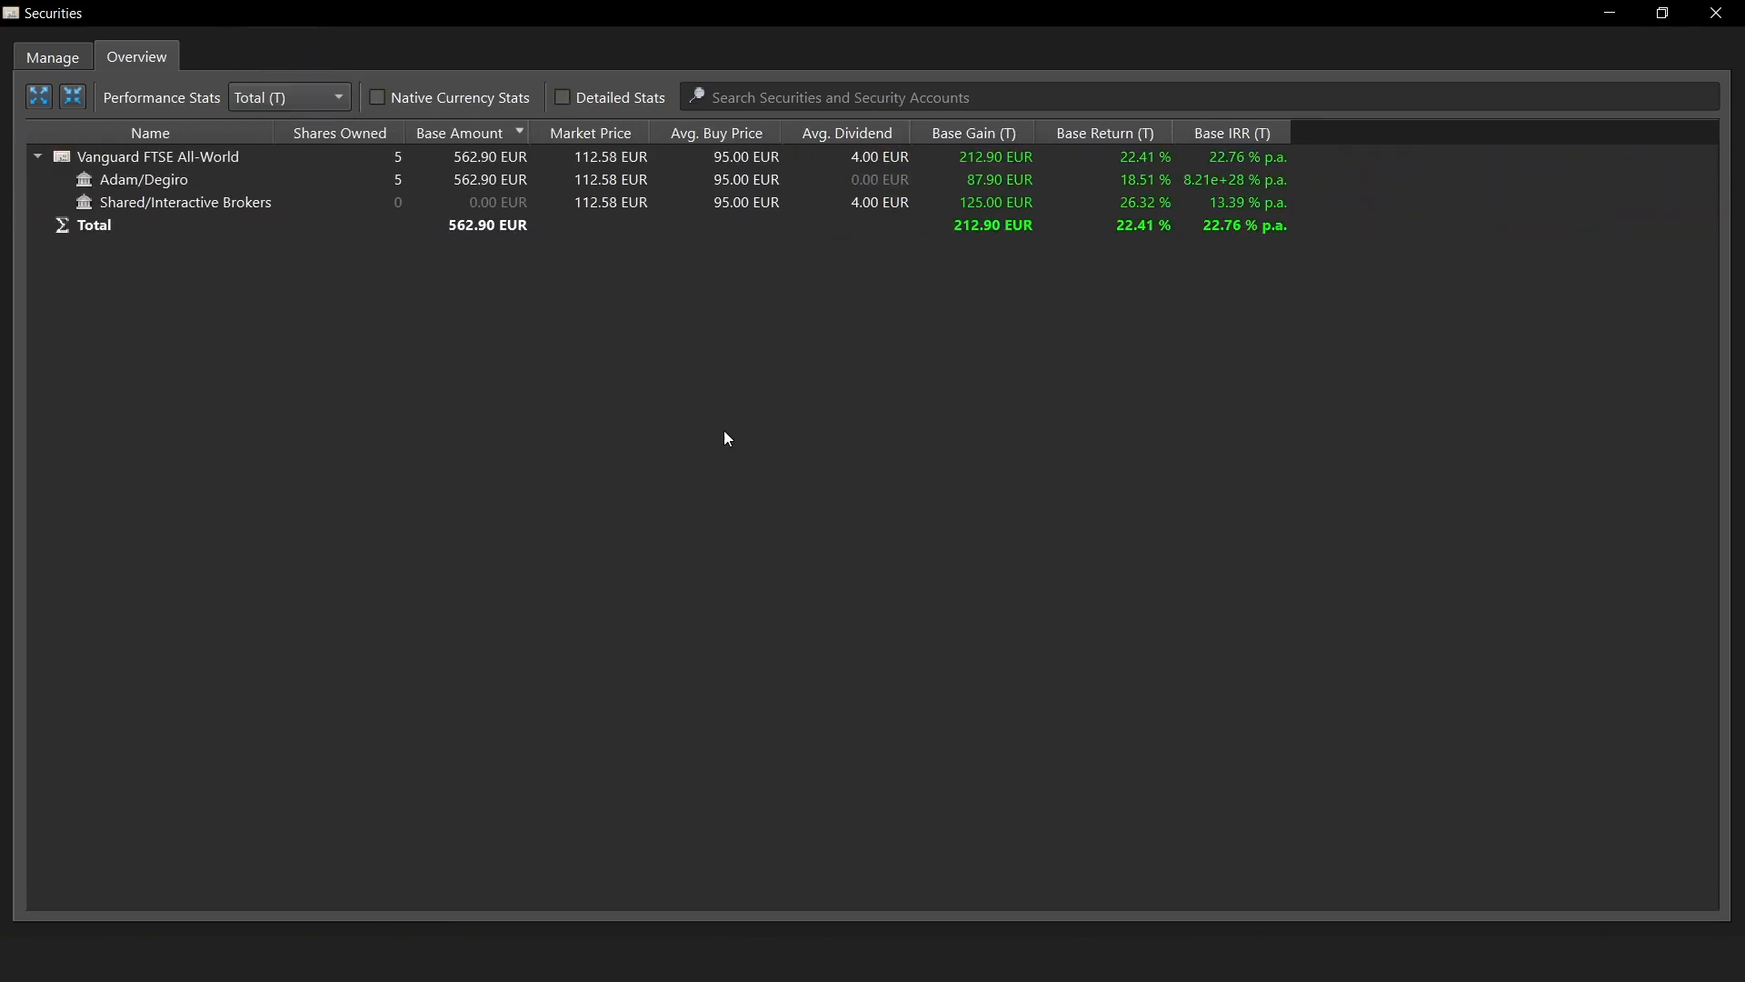
left_click(1703, 25)
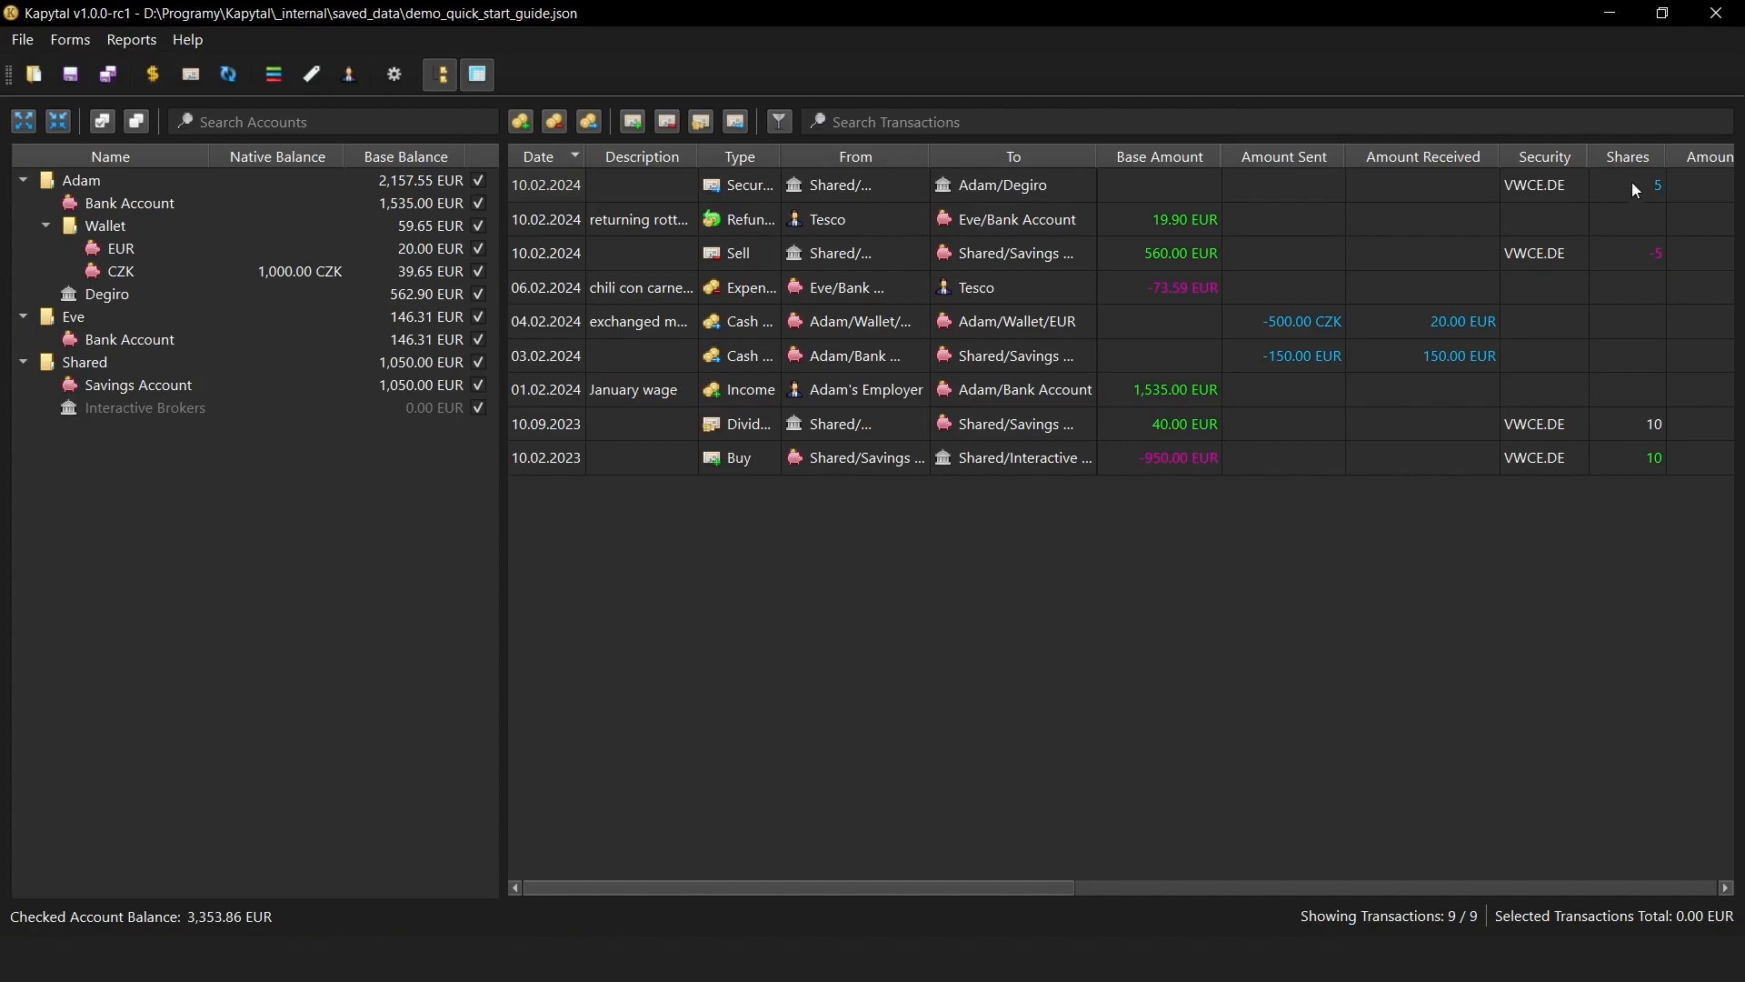
Resize all transaction table columns to fit their contents.
right_click(1060, 160)
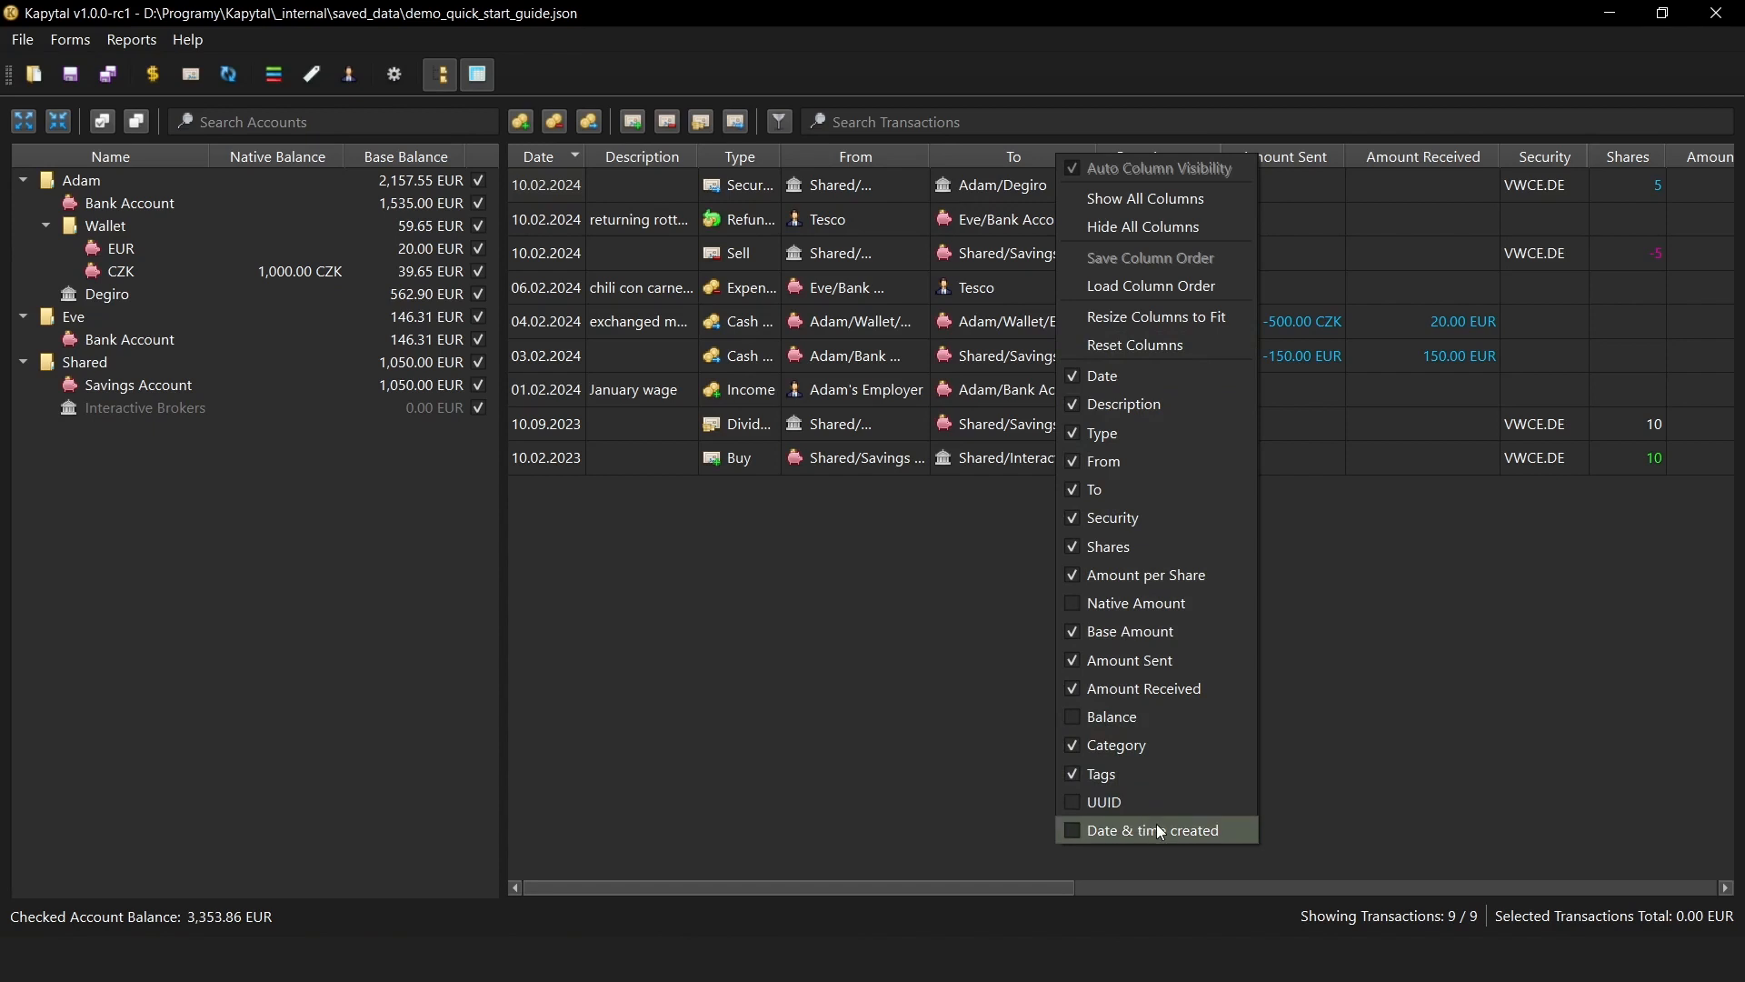
left_click(1157, 316)
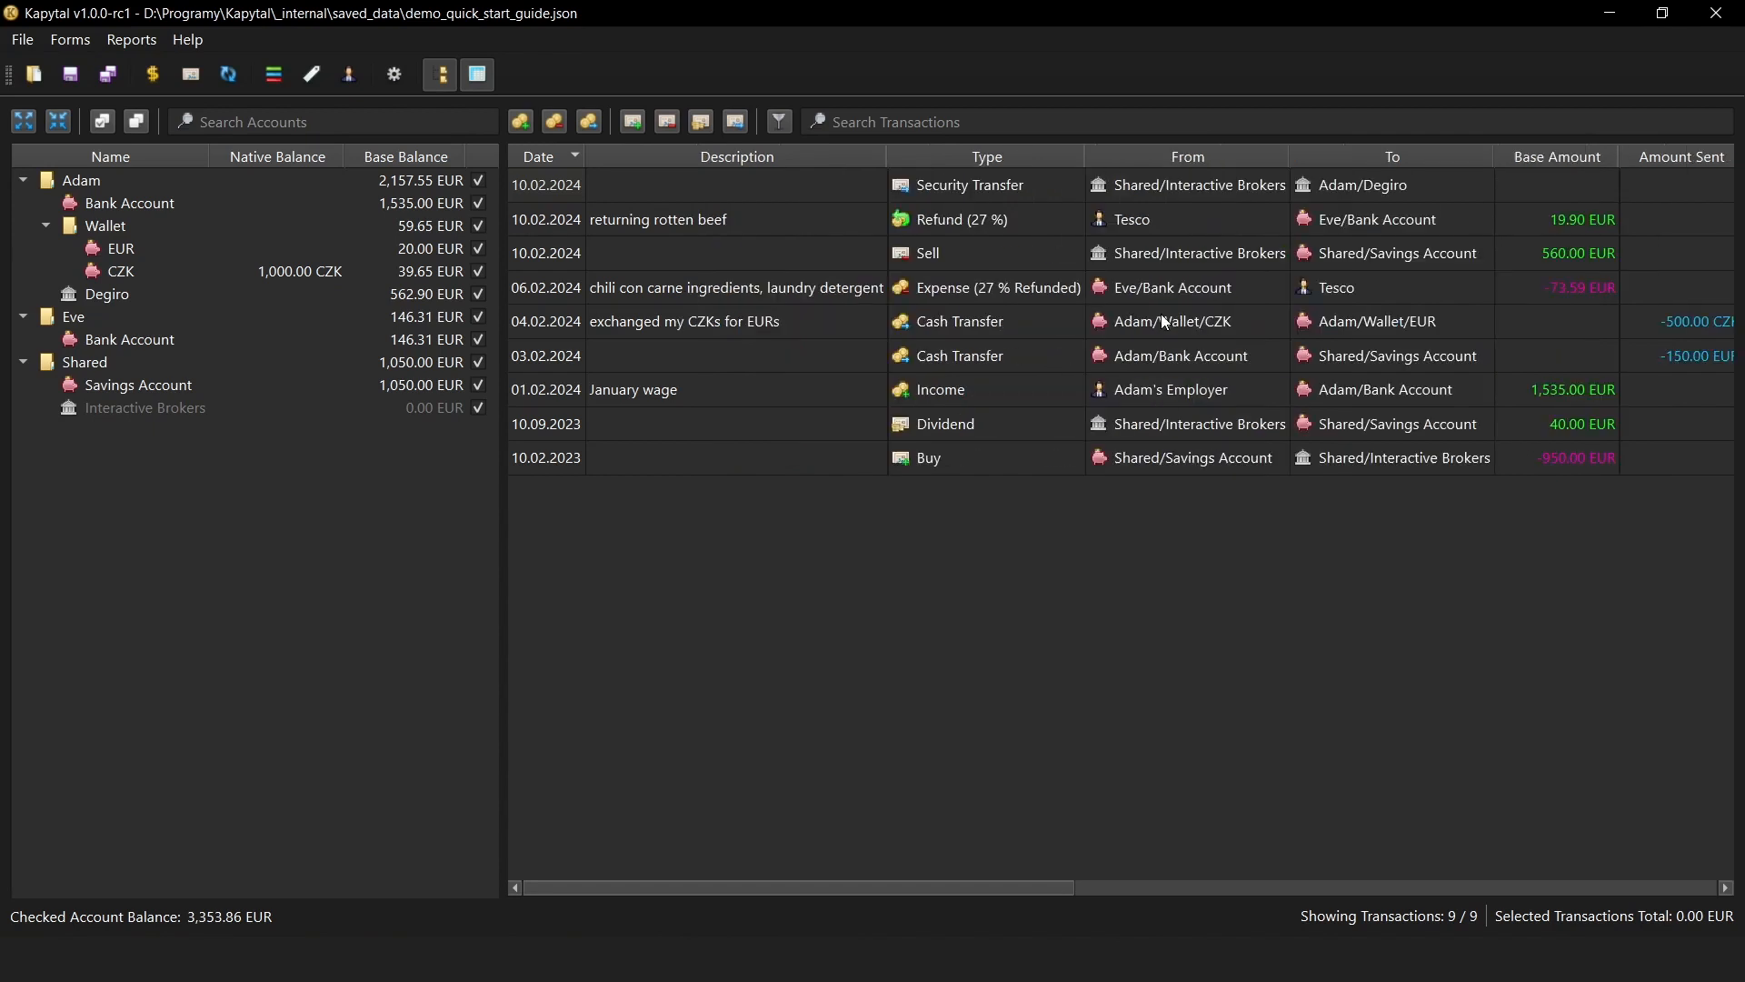
left_click_drag(787, 885, 826, 886)
Narrow the Description column in the transaction table and move it between the From and To columns.
left_click_drag(891, 160, 855, 160)
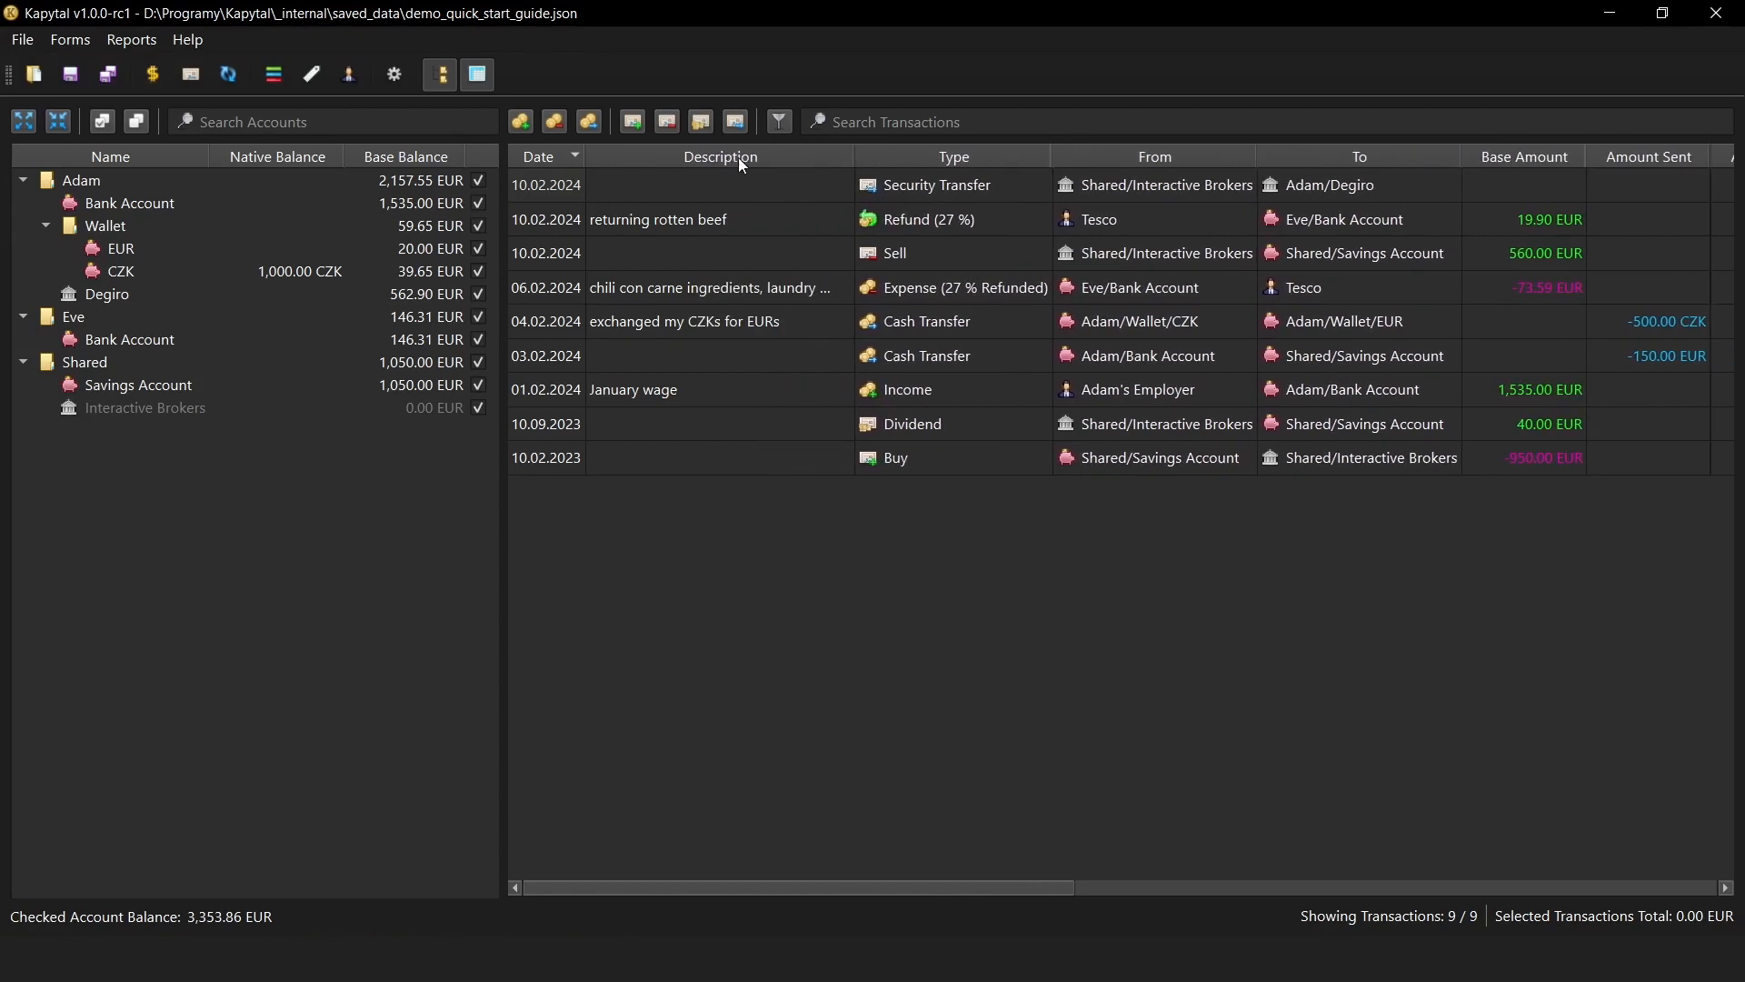
left_click_drag(741, 164, 1292, 161)
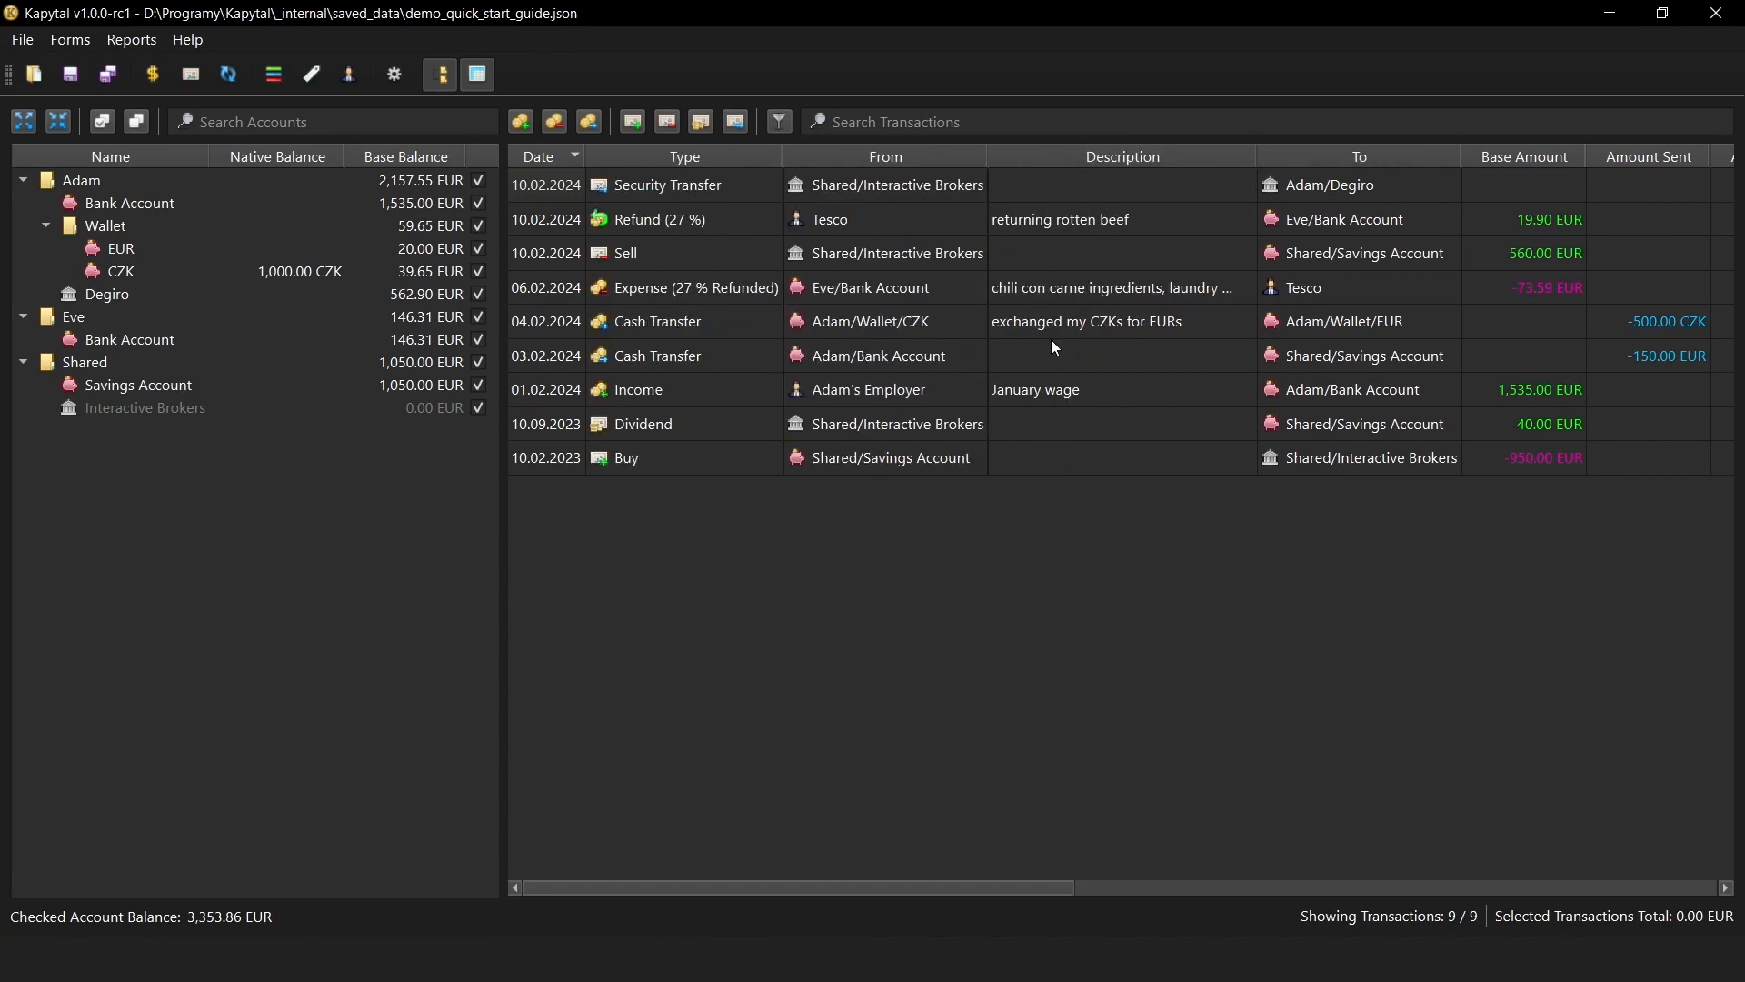
Reset the transaction table columns and save the column order.
right_click(1041, 160)
left_click(1092, 345)
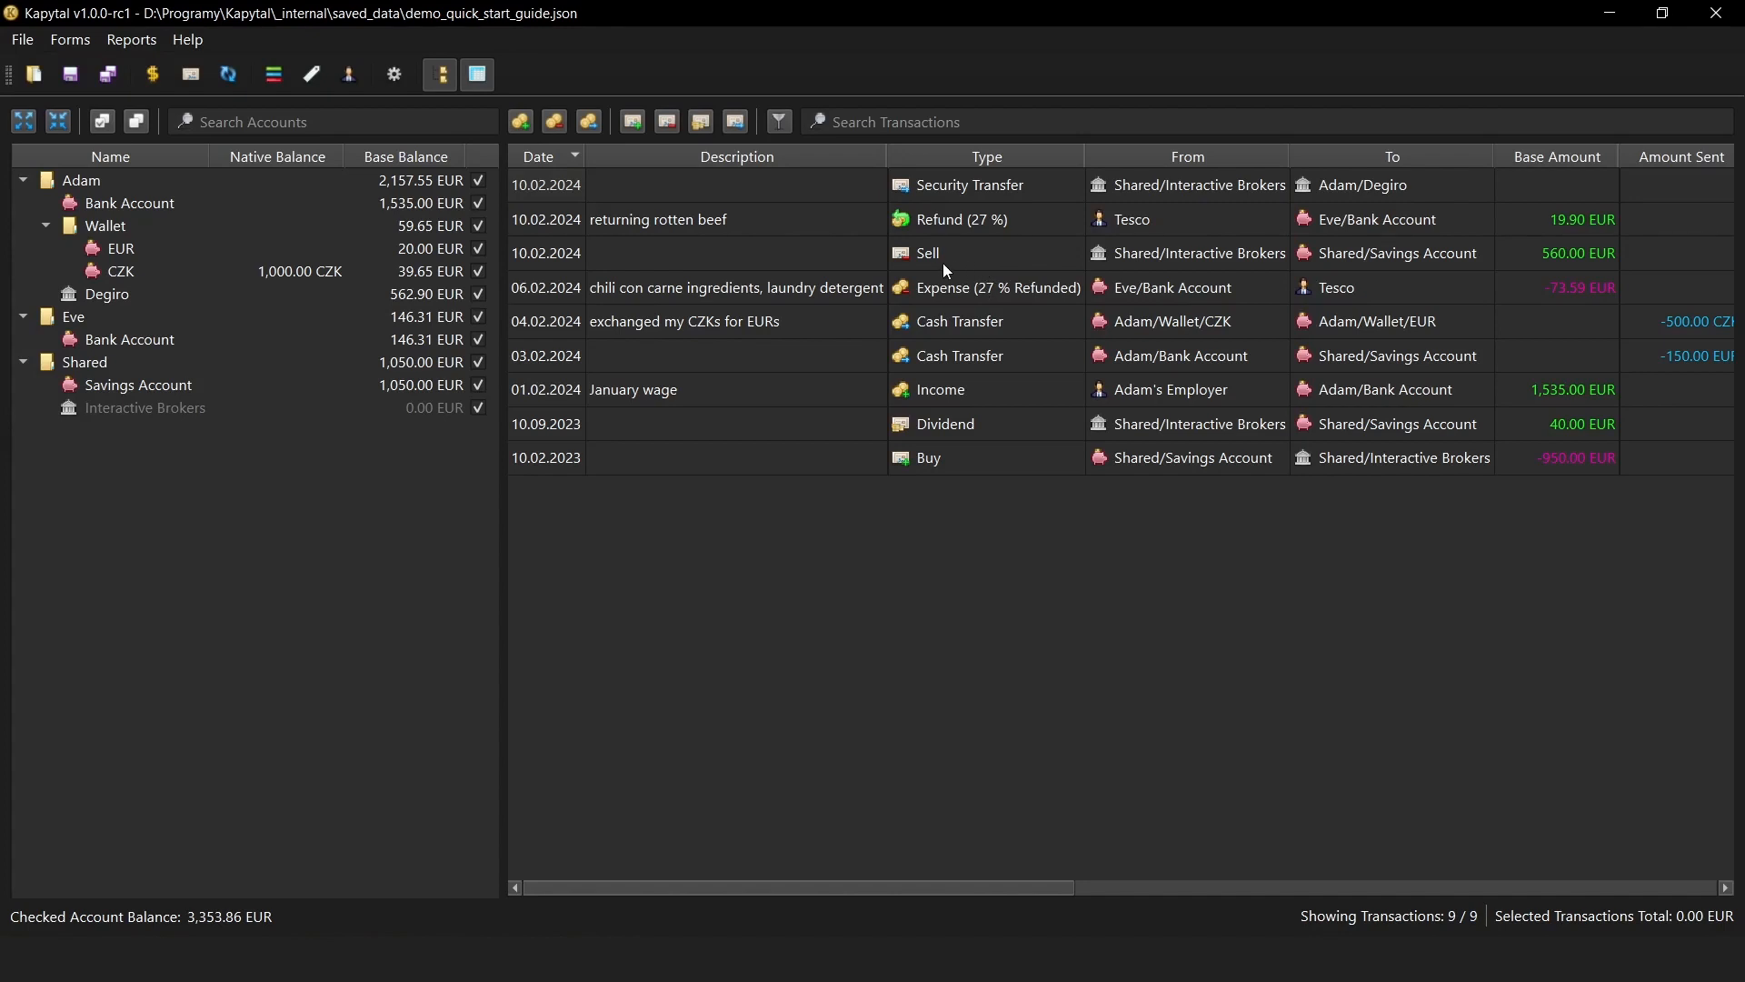
right_click(960, 159)
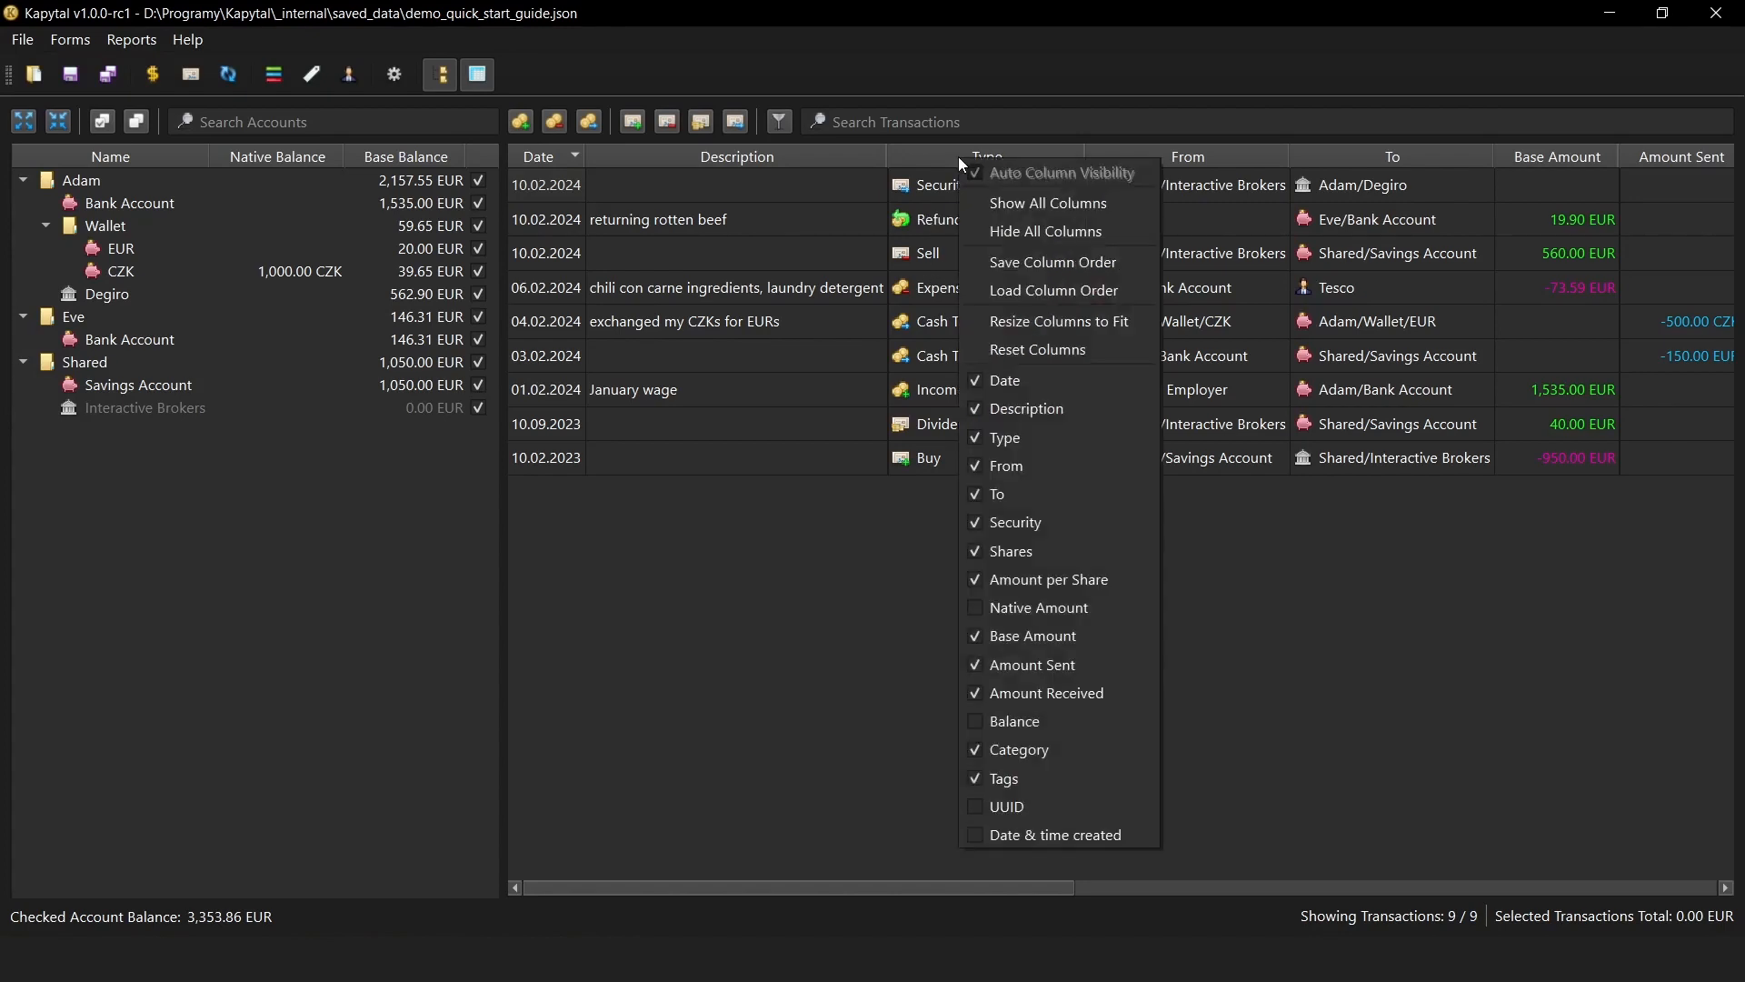
left_click(1110, 264)
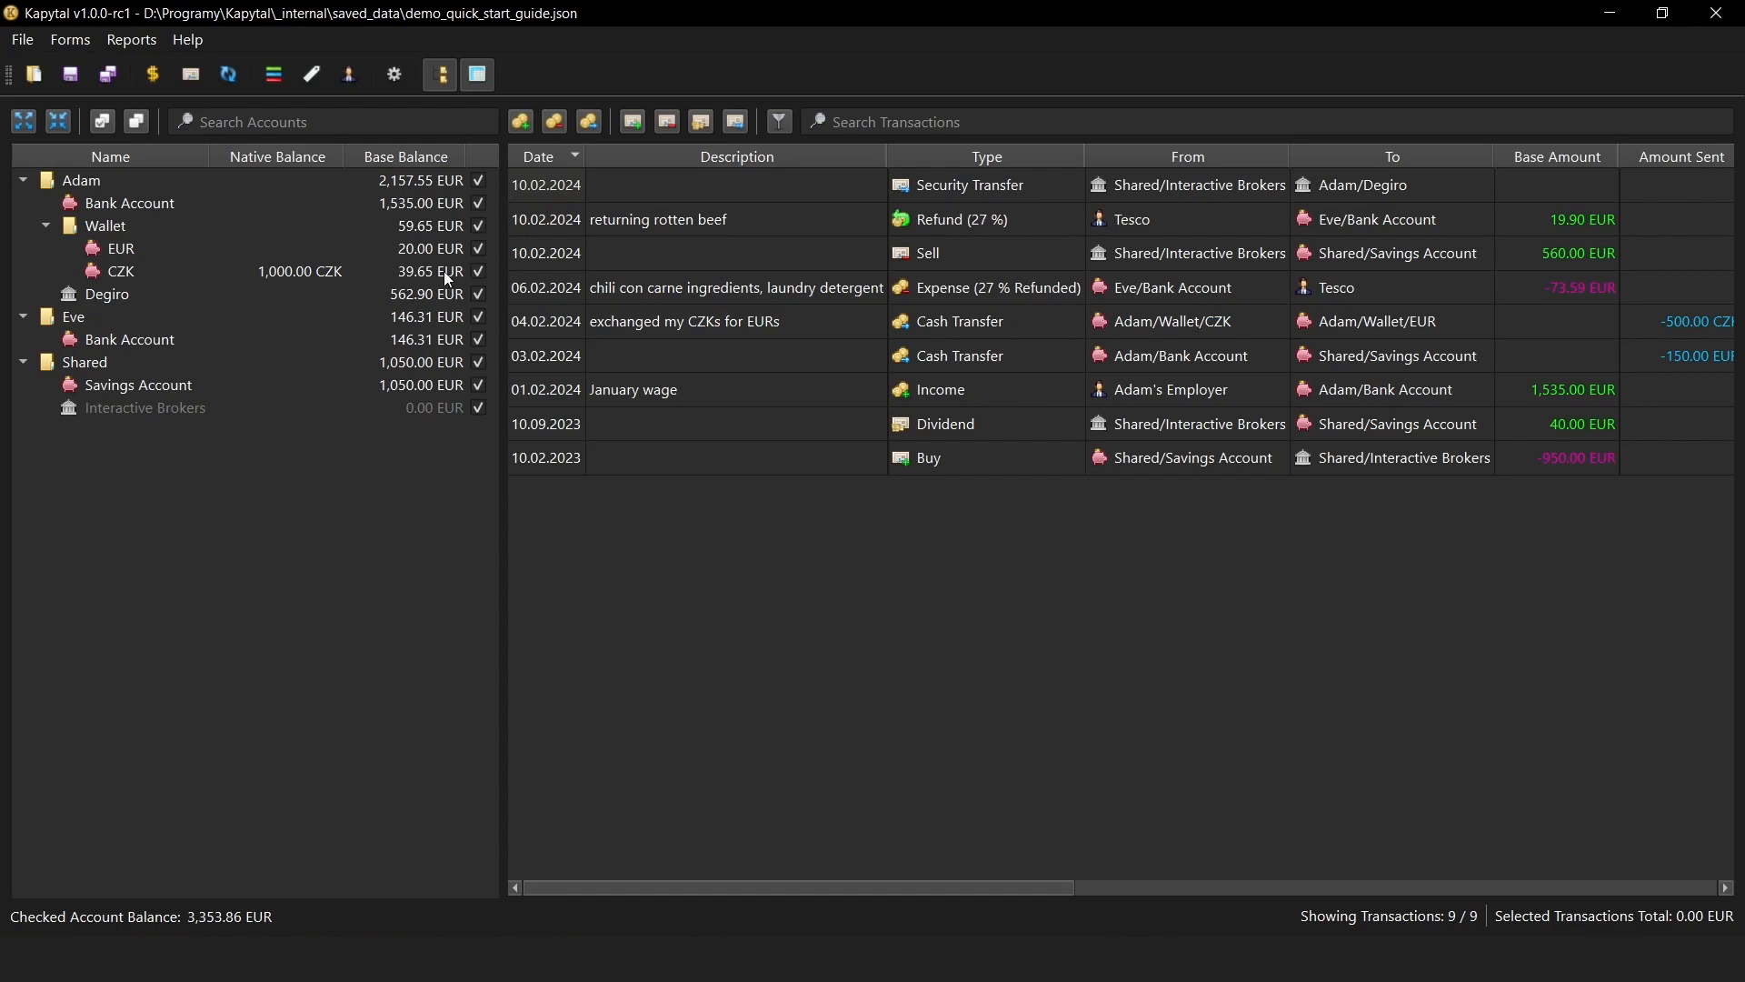
Hide the account tree and show it again.
left_click(443, 79)
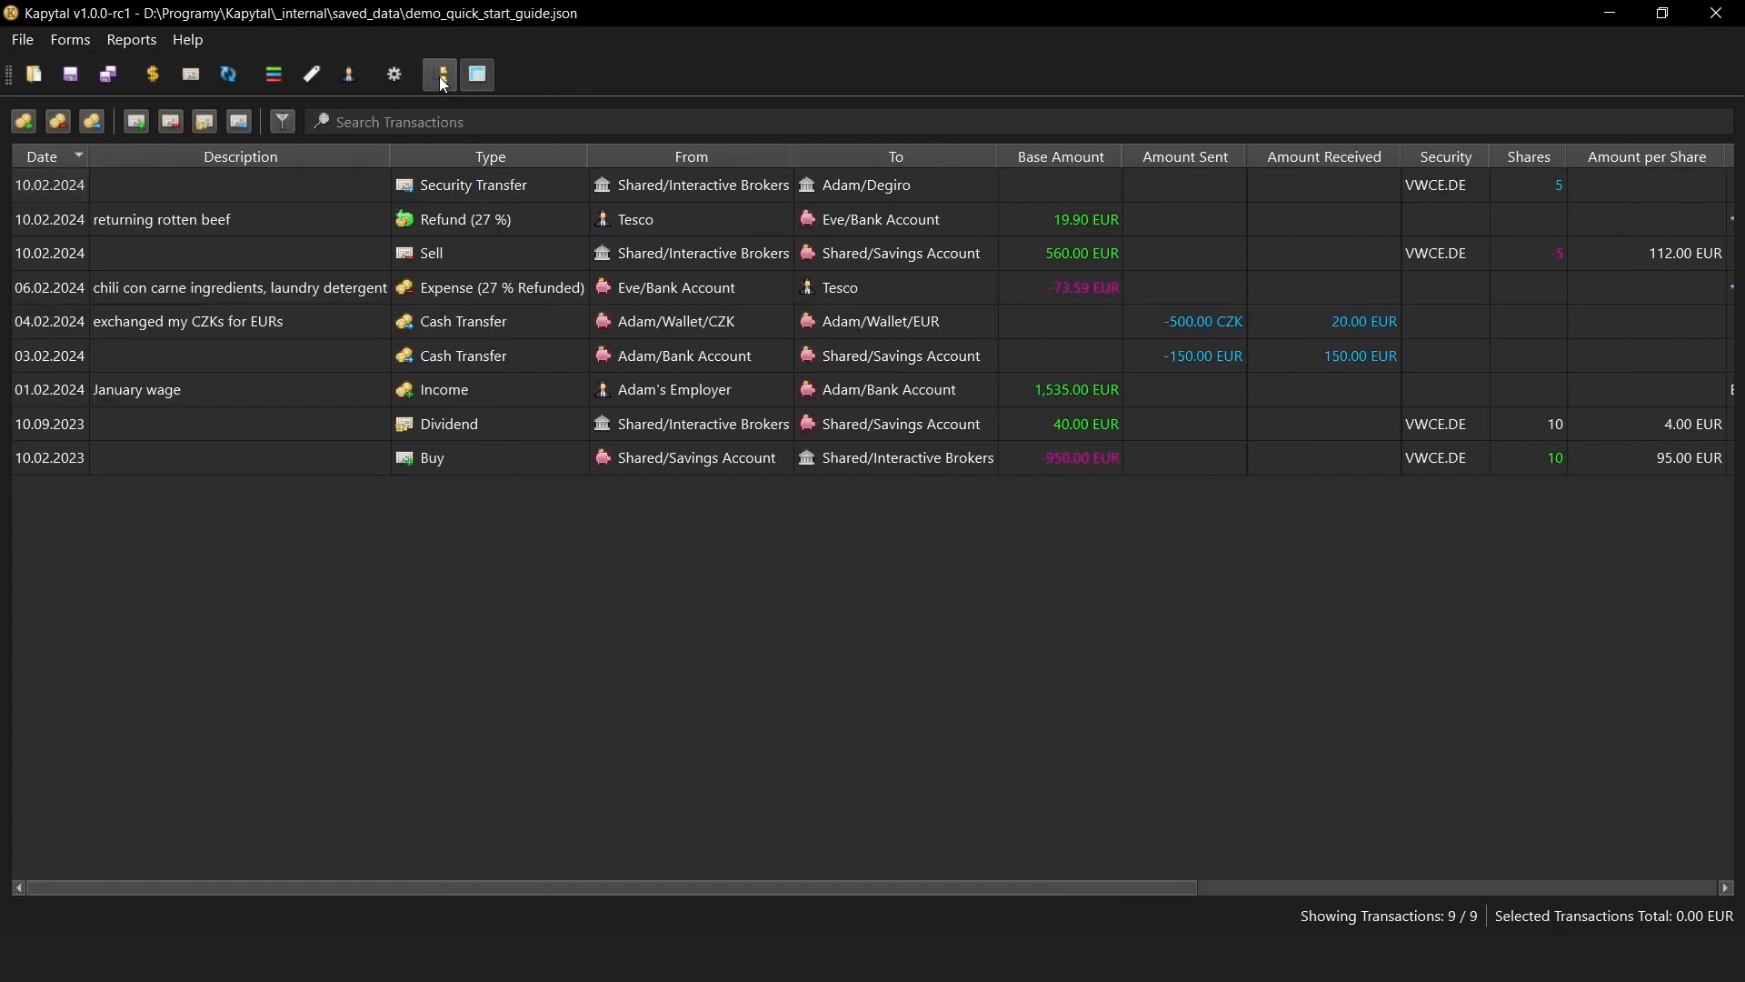
left_click(443, 80)
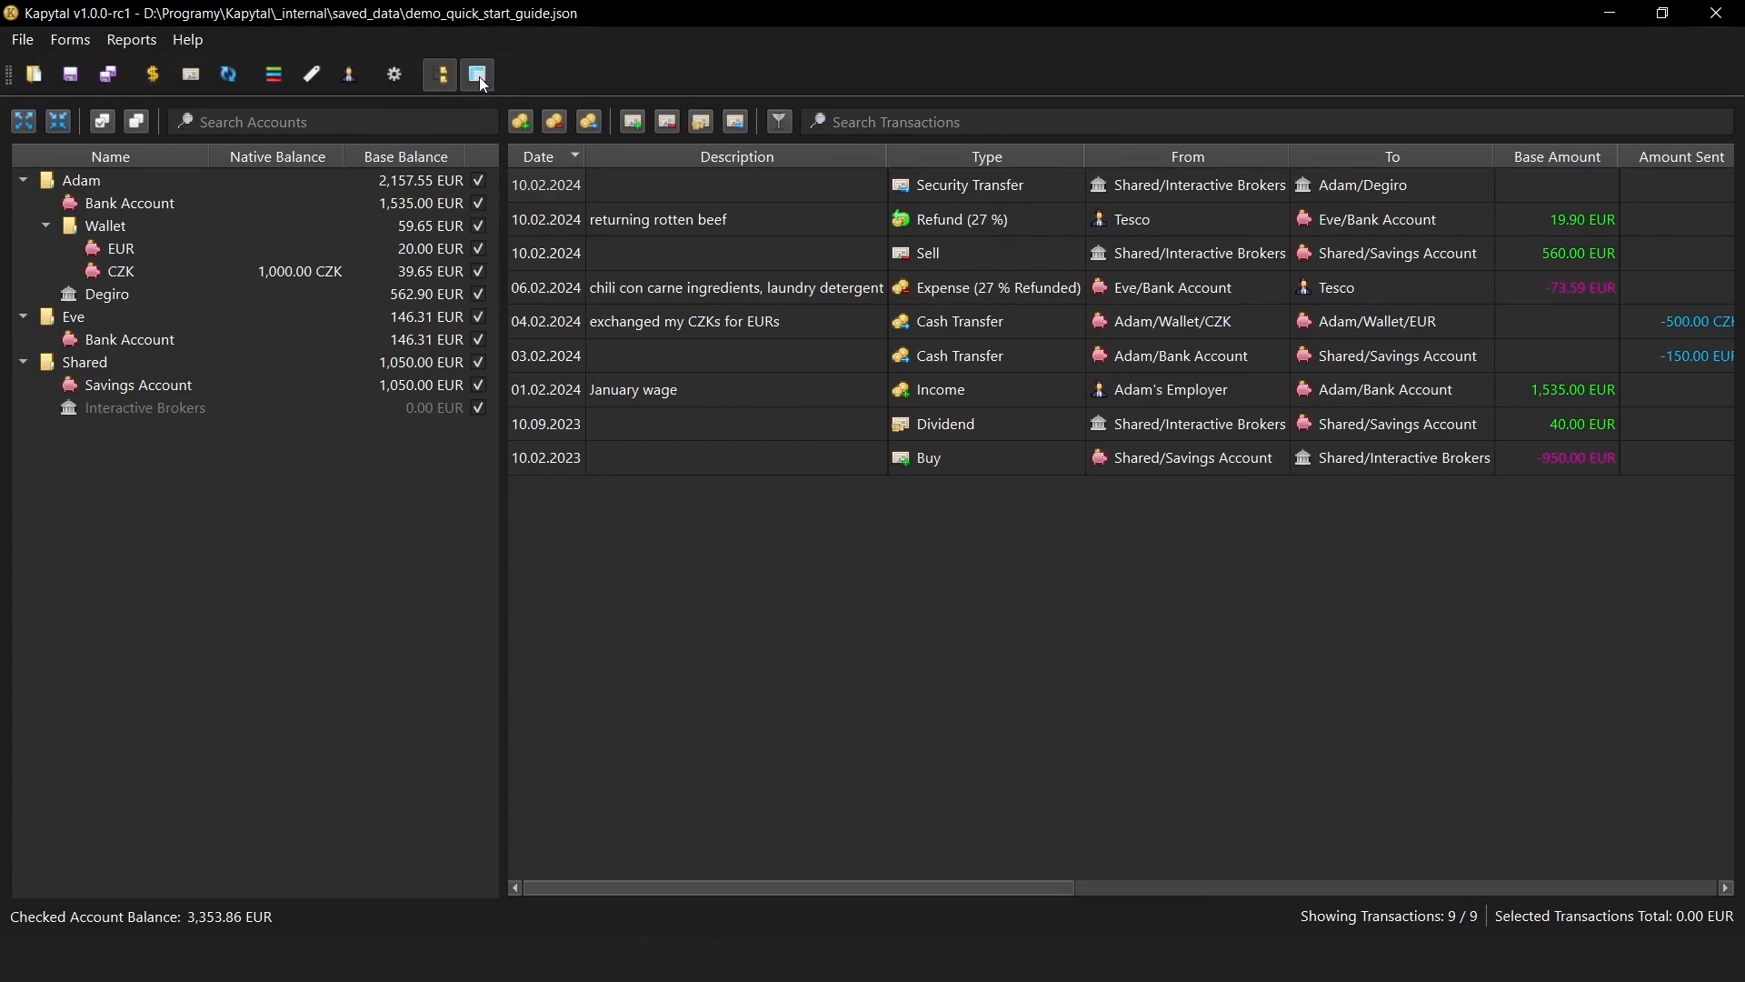
Shrink the window to show only the account tree, and restore the maximized view with the transaction table.
left_click(478, 77)
left_click_drag(700, 13, 706, 41)
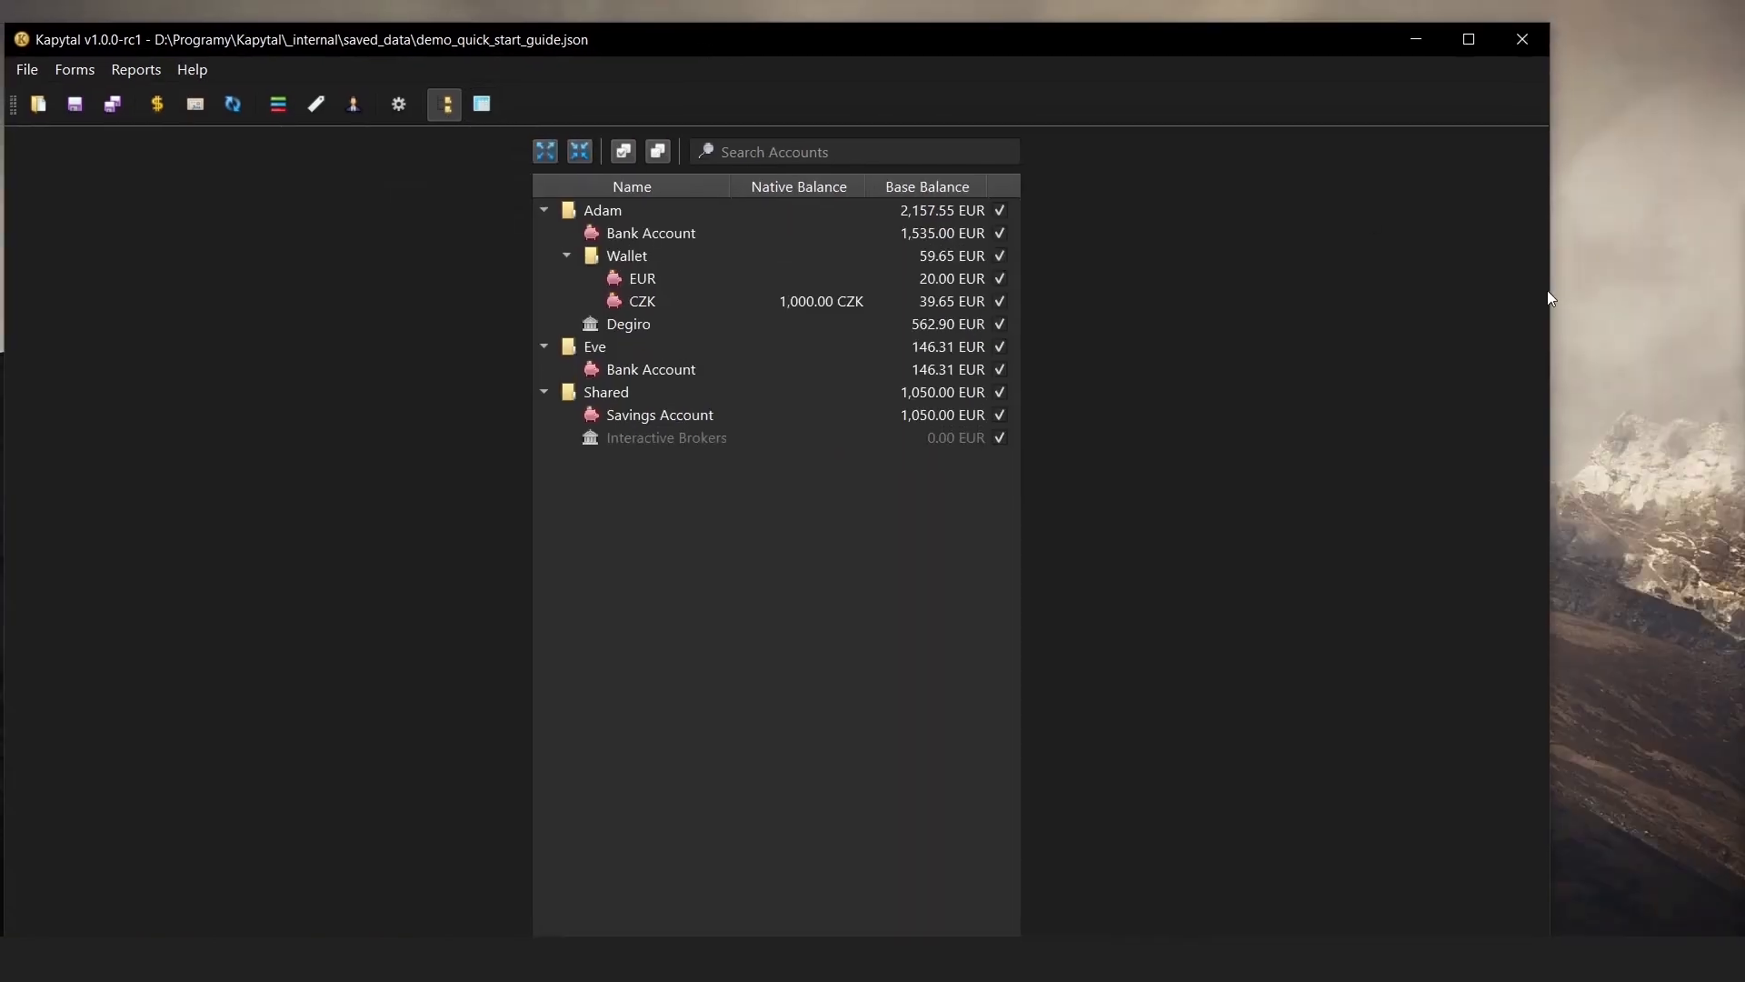
left_click_drag(1549, 292, 472, 209)
left_click_drag(304, 41, 342, 19)
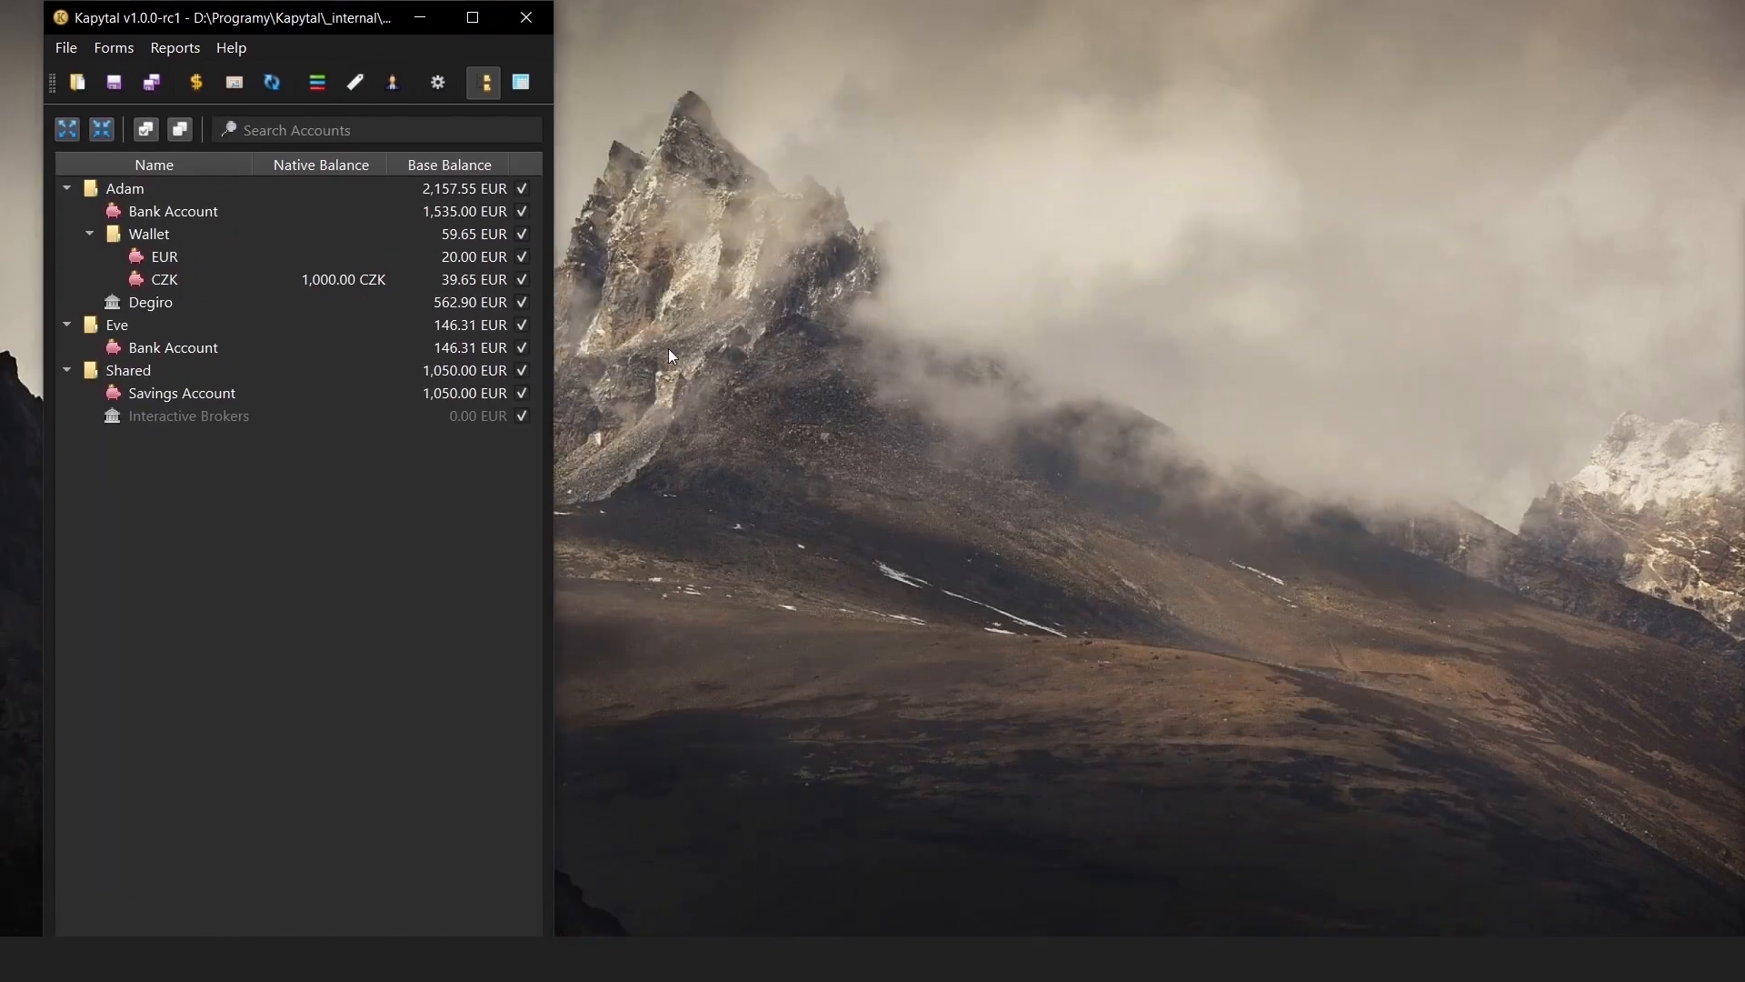
left_click(473, 17)
left_click(476, 75)
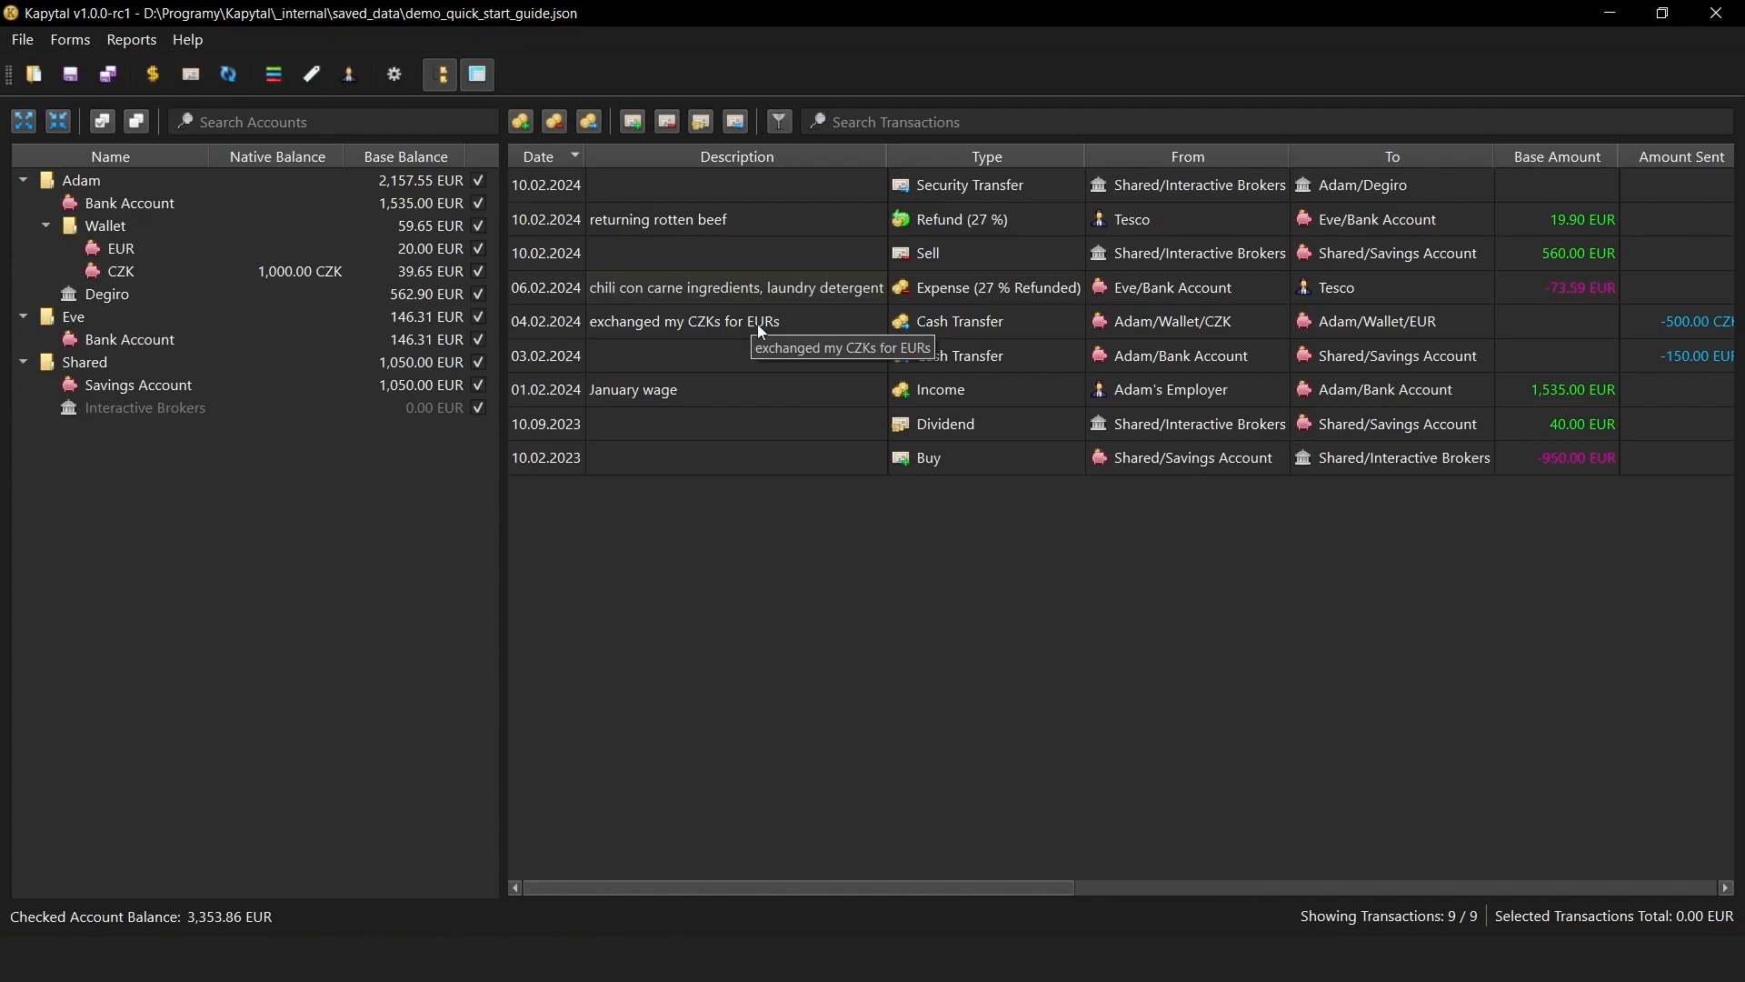
Select the transactions from the Sell through the Dividend to check their total, and clear the selection.
left_click_drag(791, 251, 798, 411)
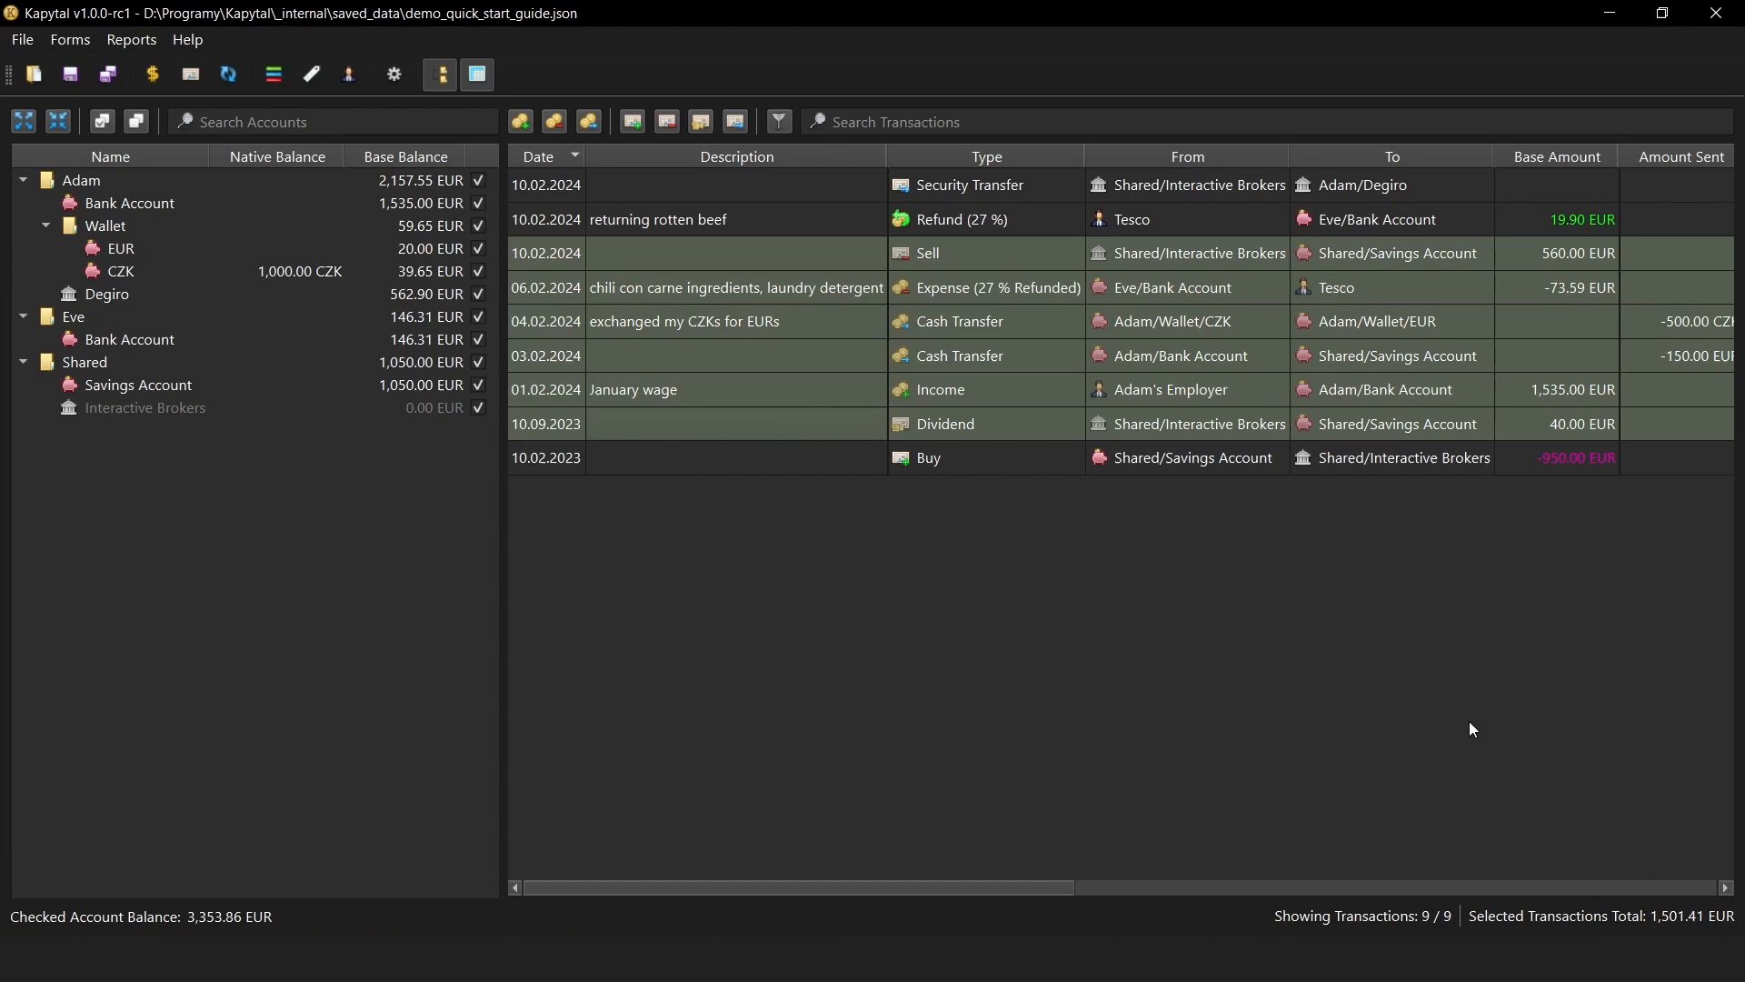
left_click(938, 570)
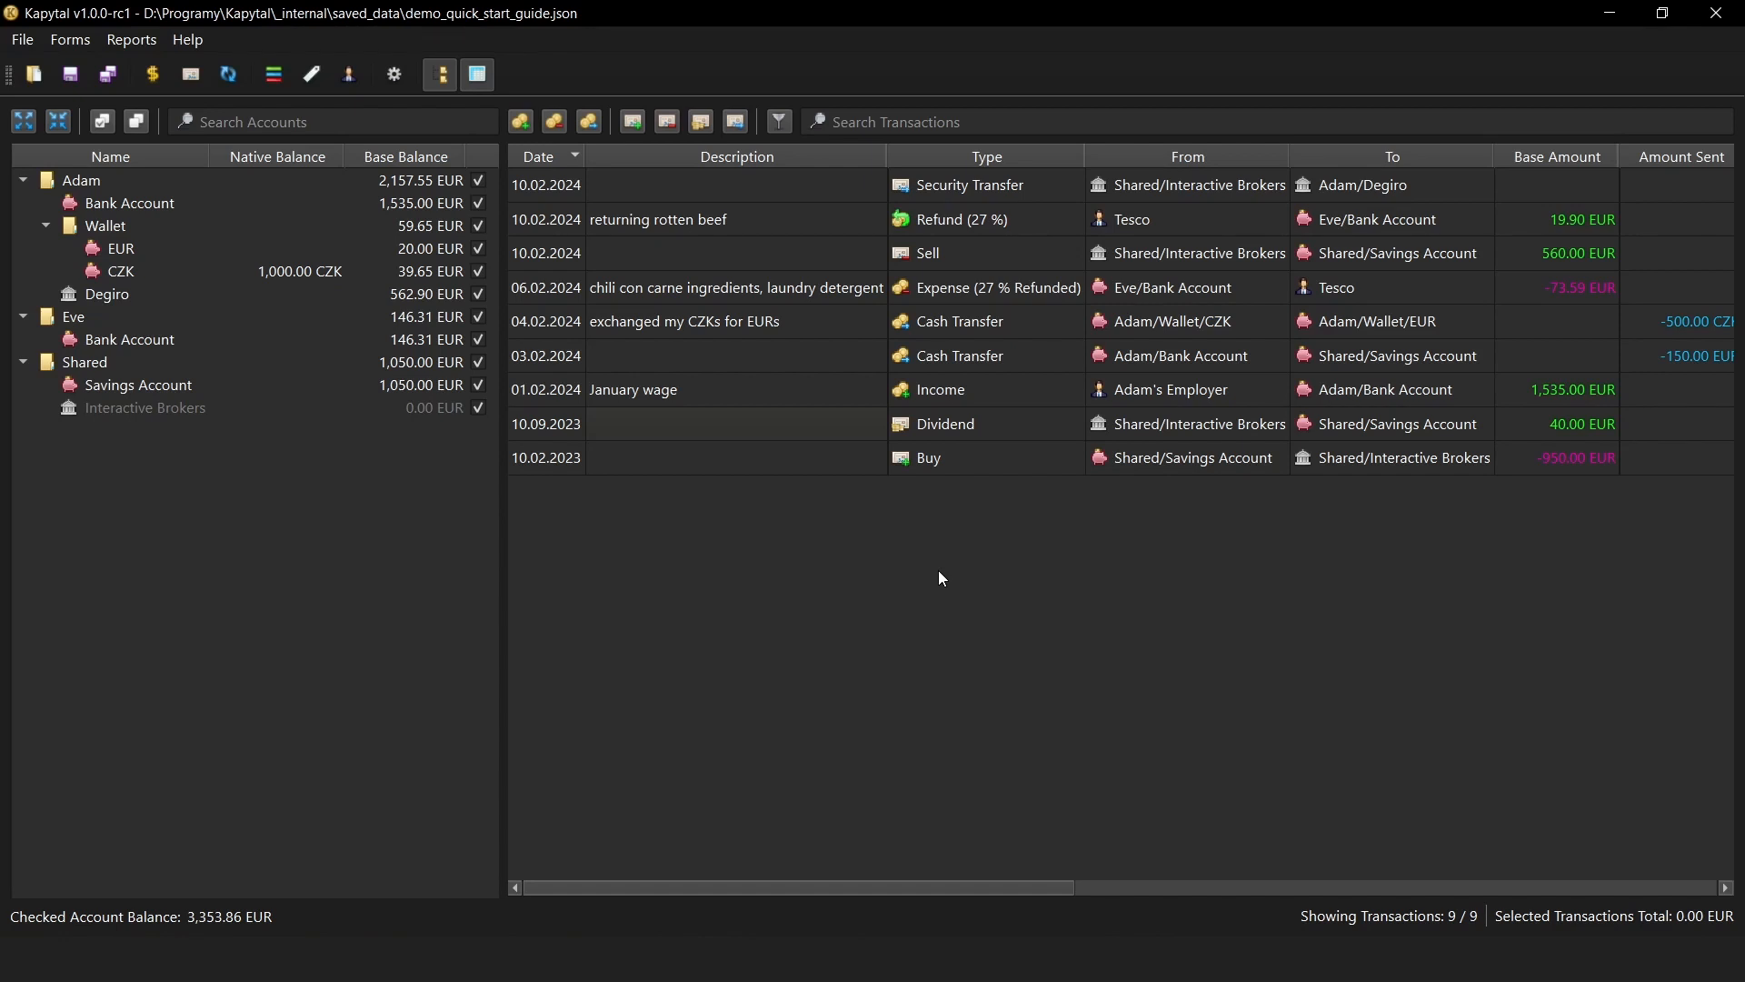
Search the transactions for "bee" and clear the search.
left_click(1060, 125)
type("bee")
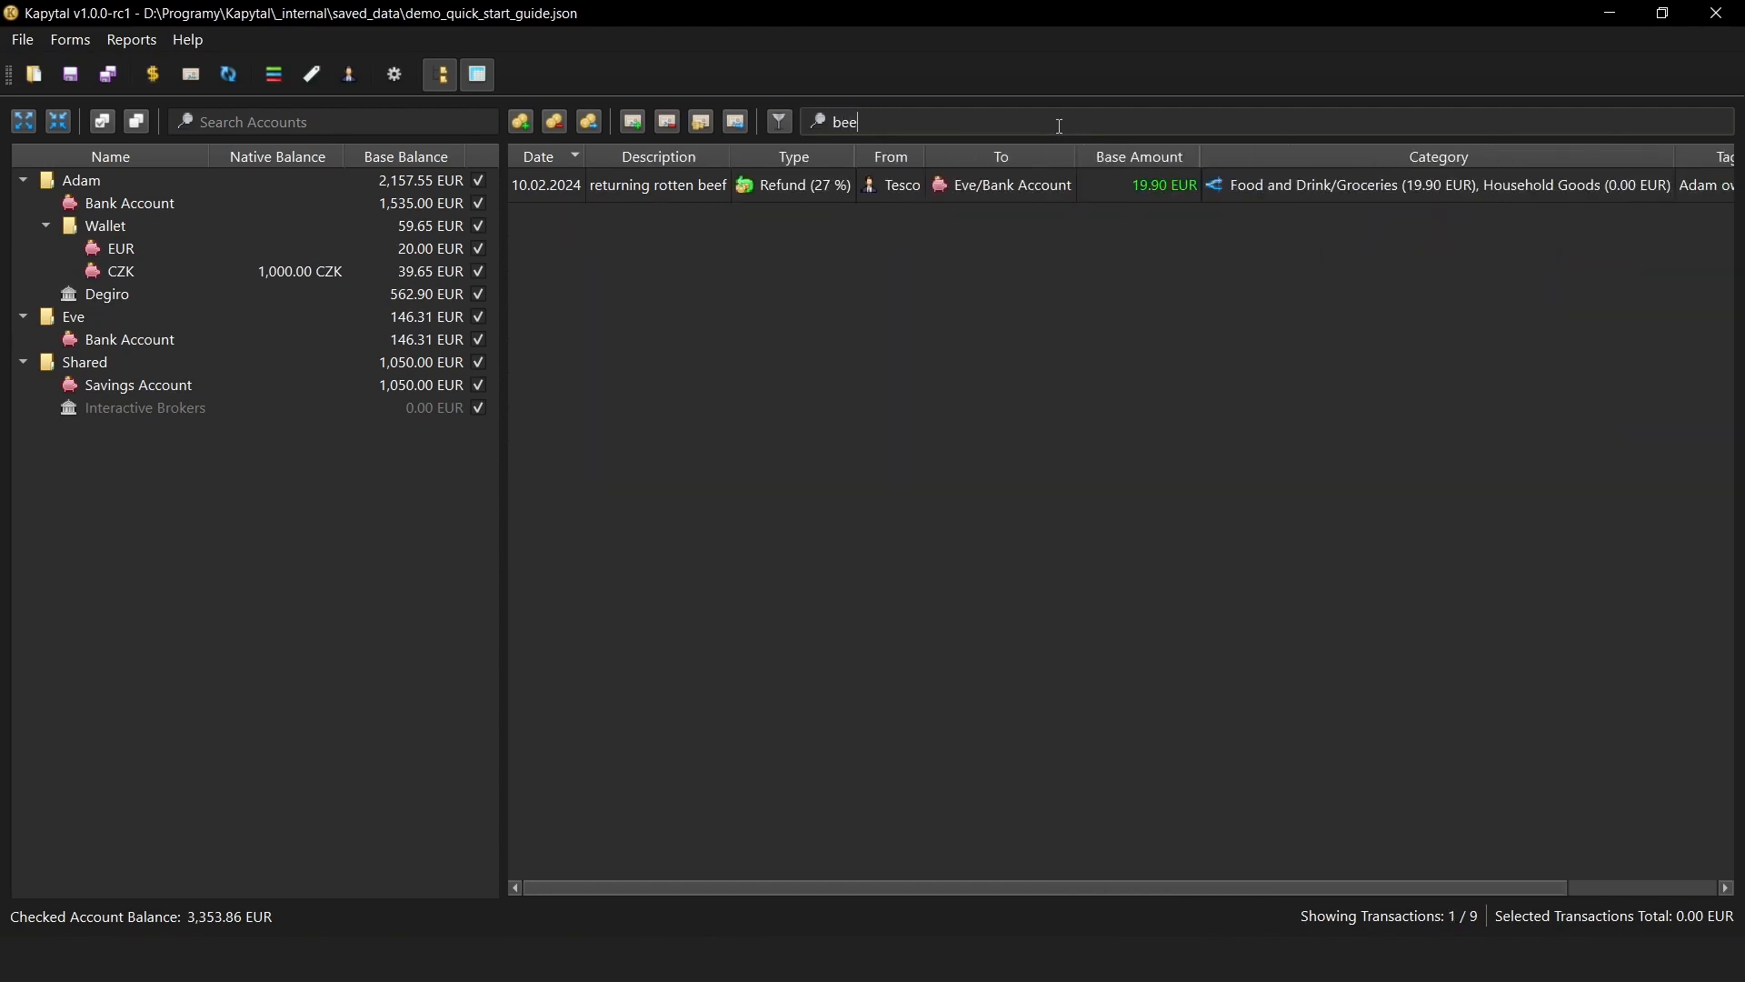
key("BackSpace")
key("BackSpace")
key("BackSpace")
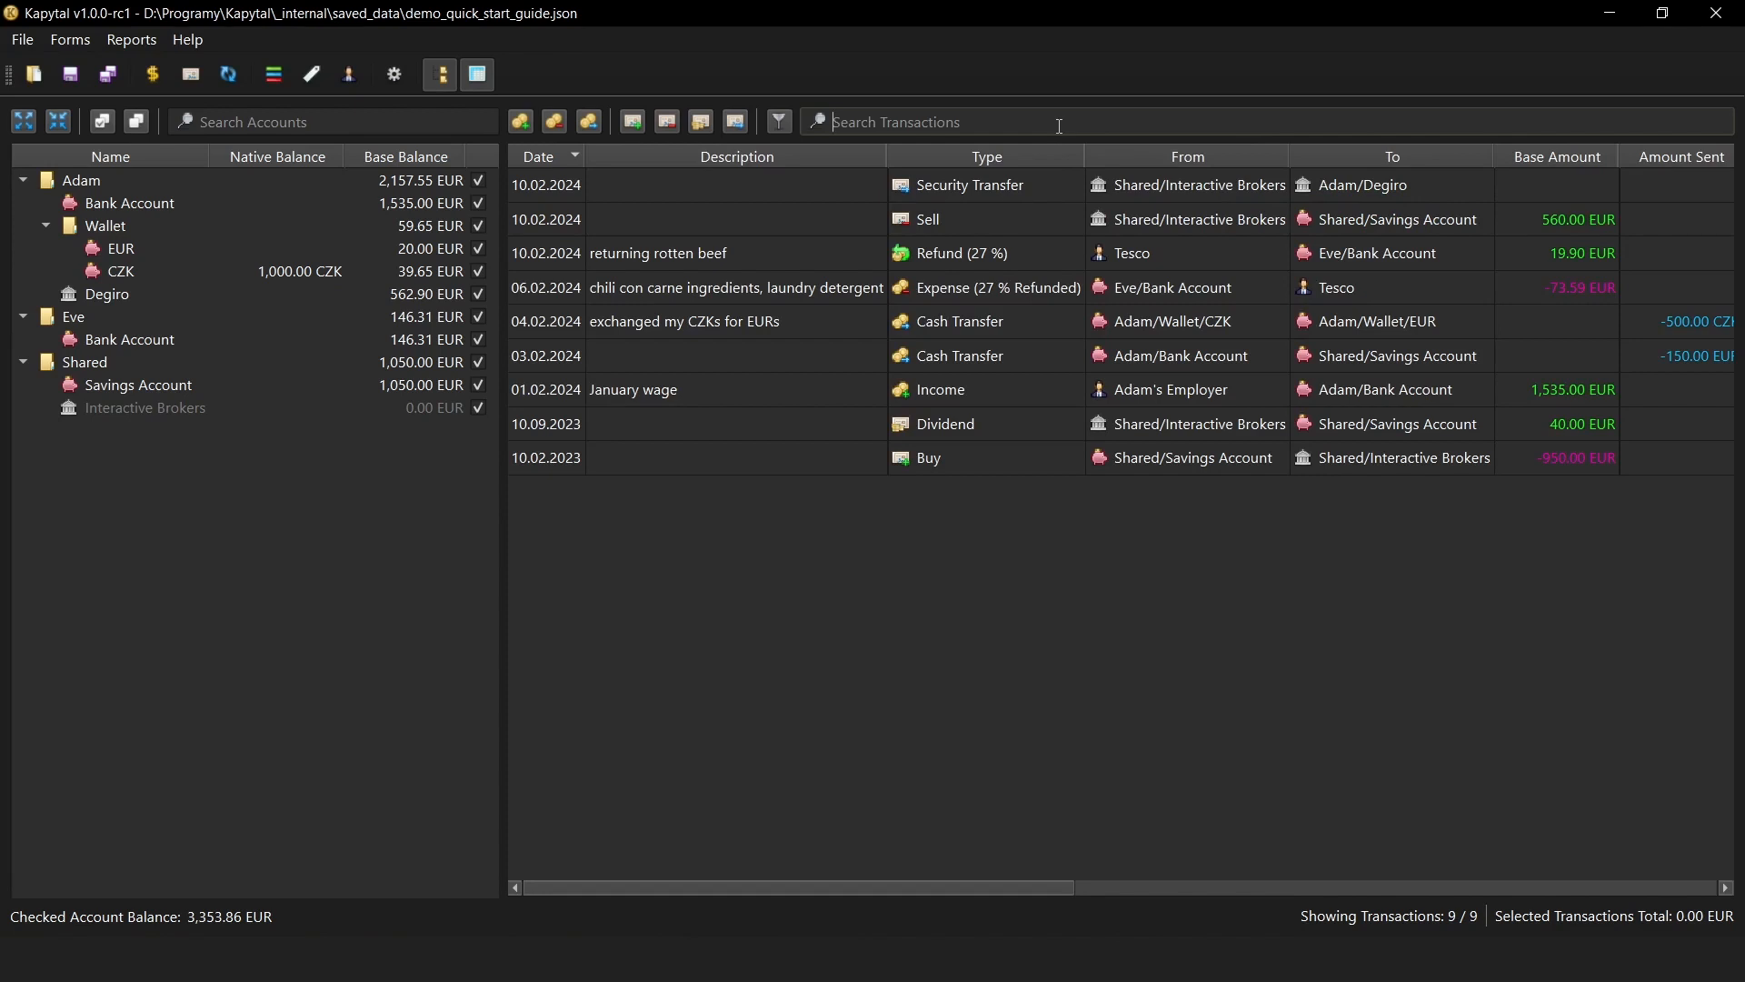
Search the transactions for "wage" and clear the search.
type("wage")
key("BackSpace")
key("BackSpace")
key("BackSpace")
key("BackSpace")
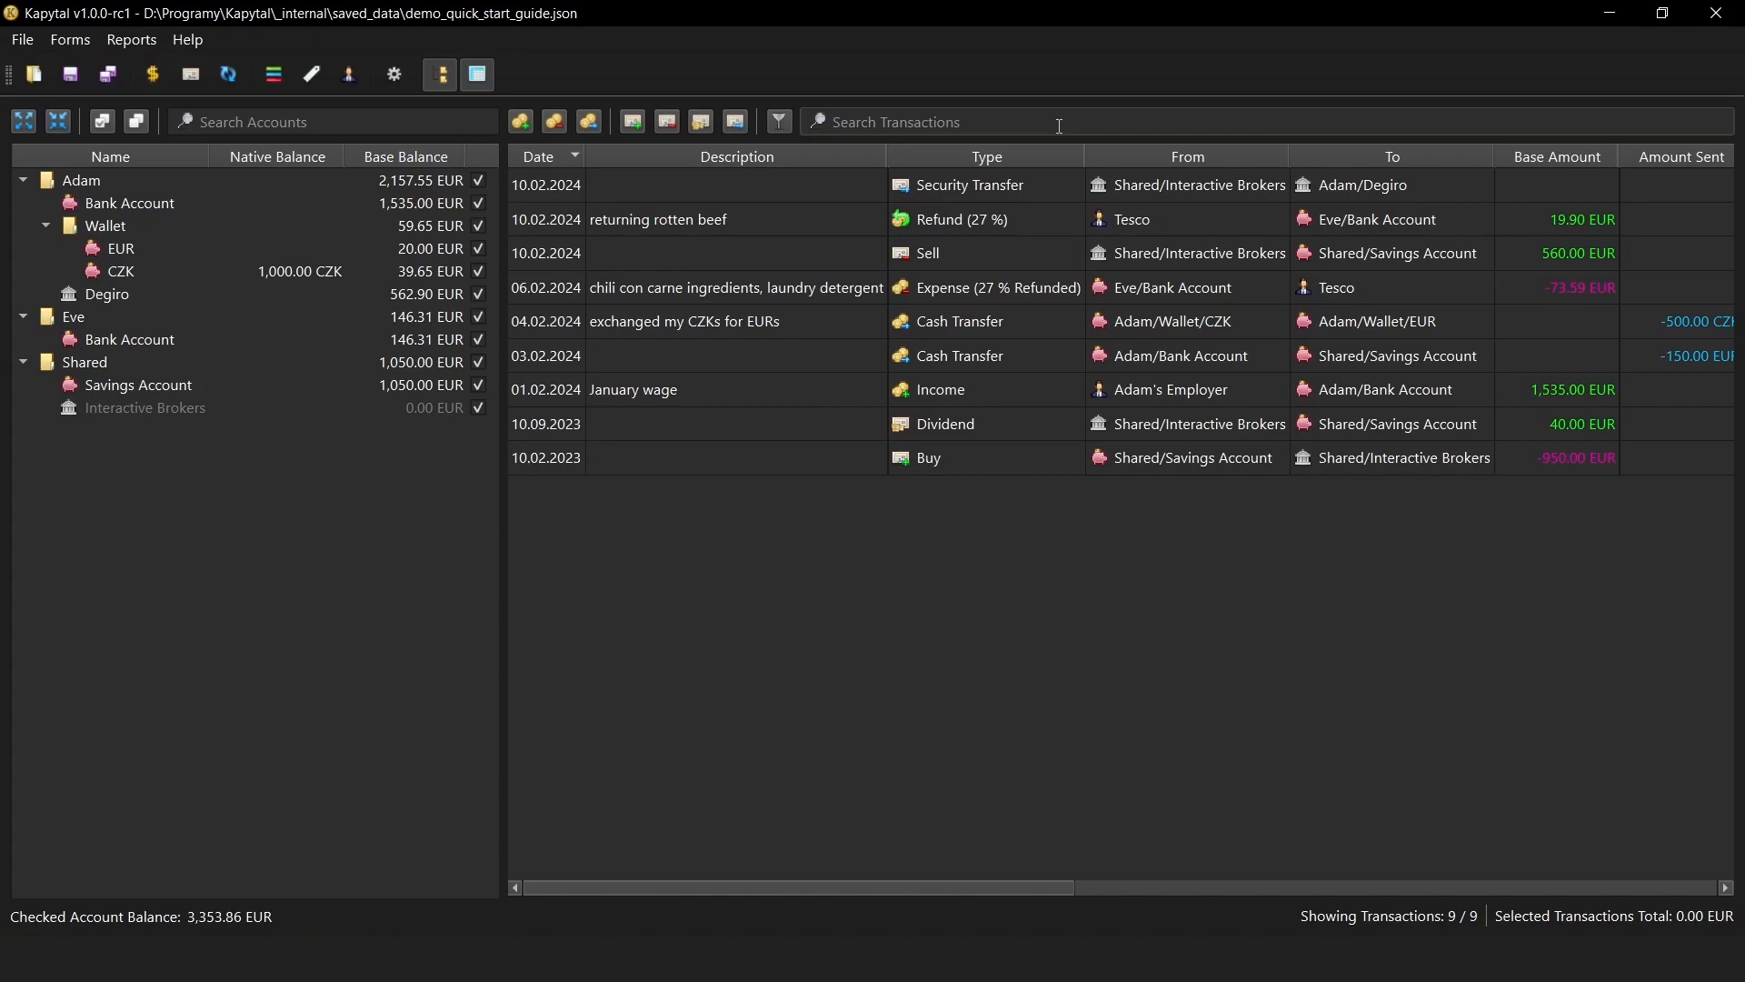
Examine the transaction filter options for general settings, accounts, categories, tags, payees and miscellaneous criteria.
left_click(778, 126)
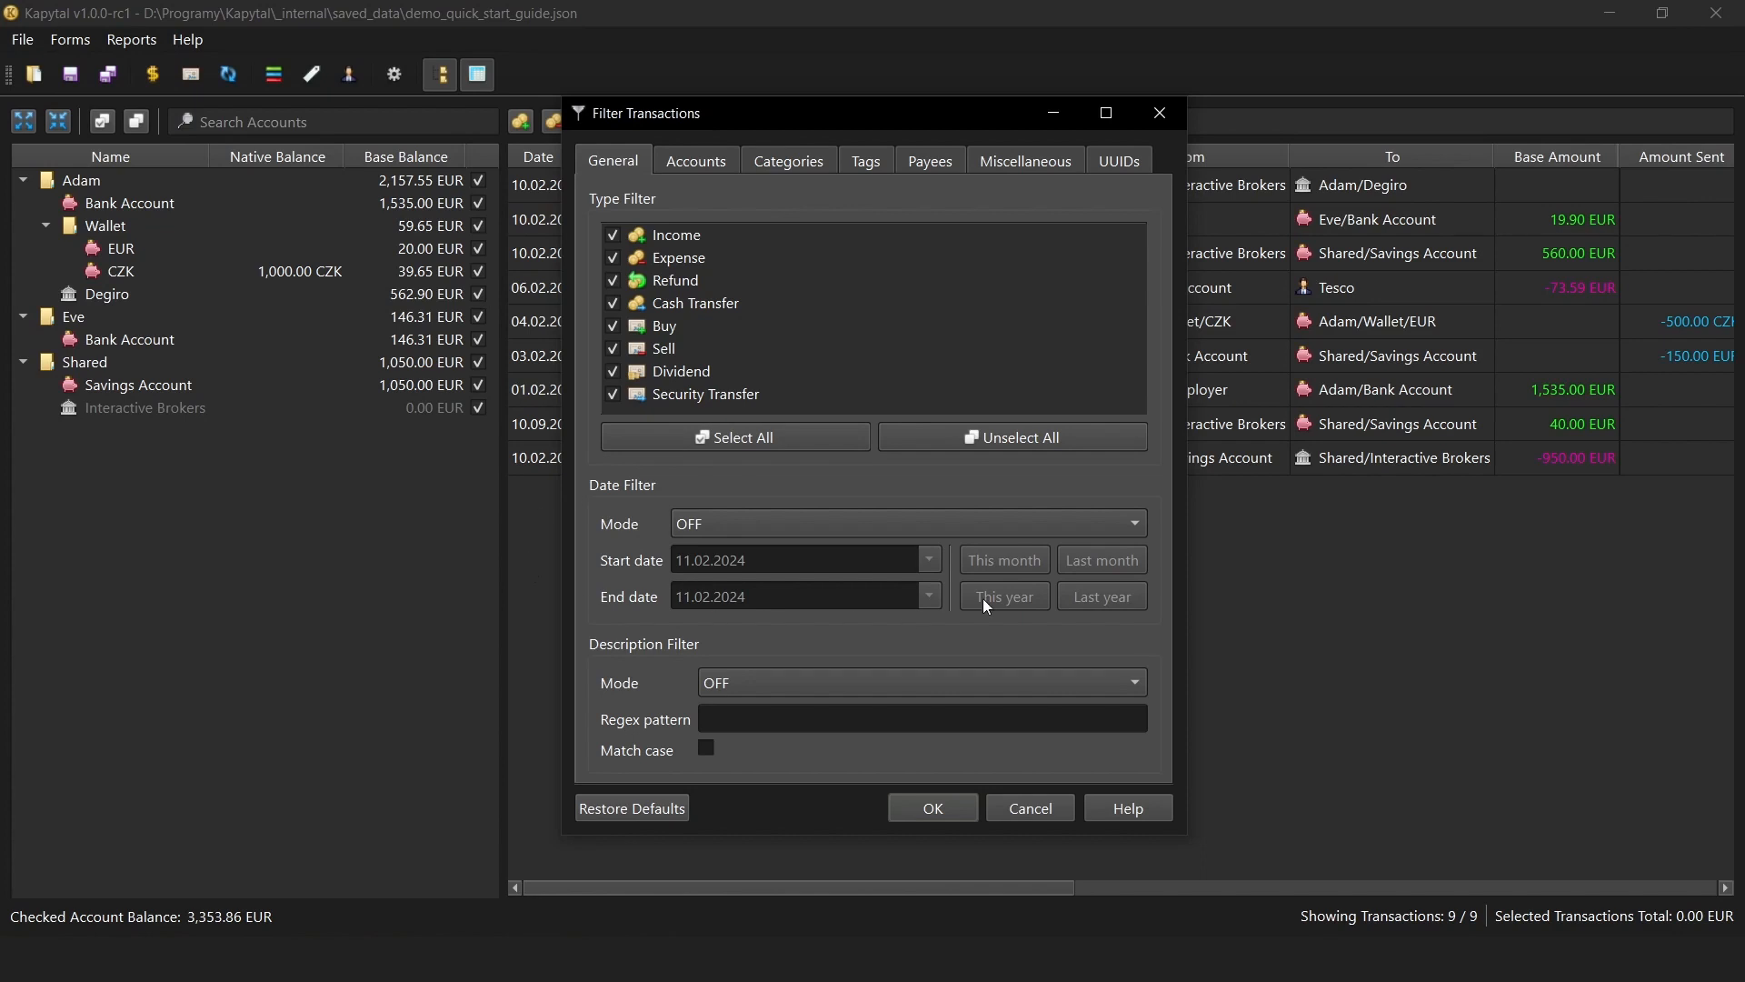
left_click(688, 160)
left_click(788, 162)
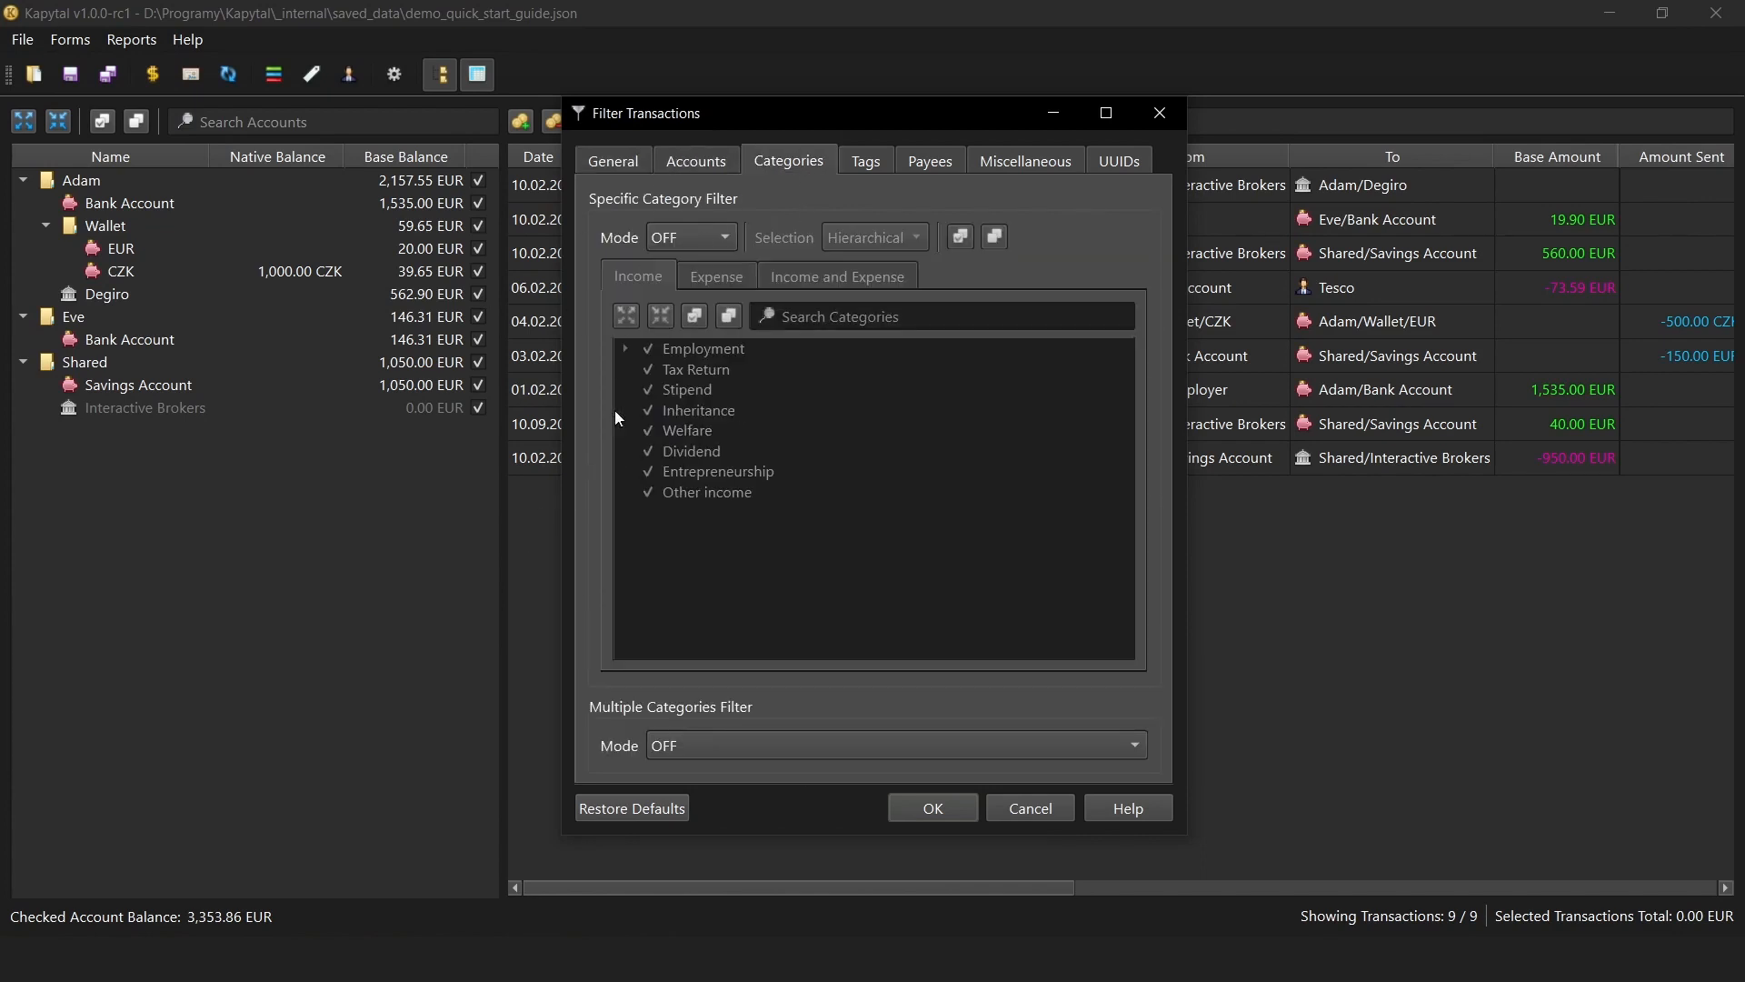
left_click(880, 166)
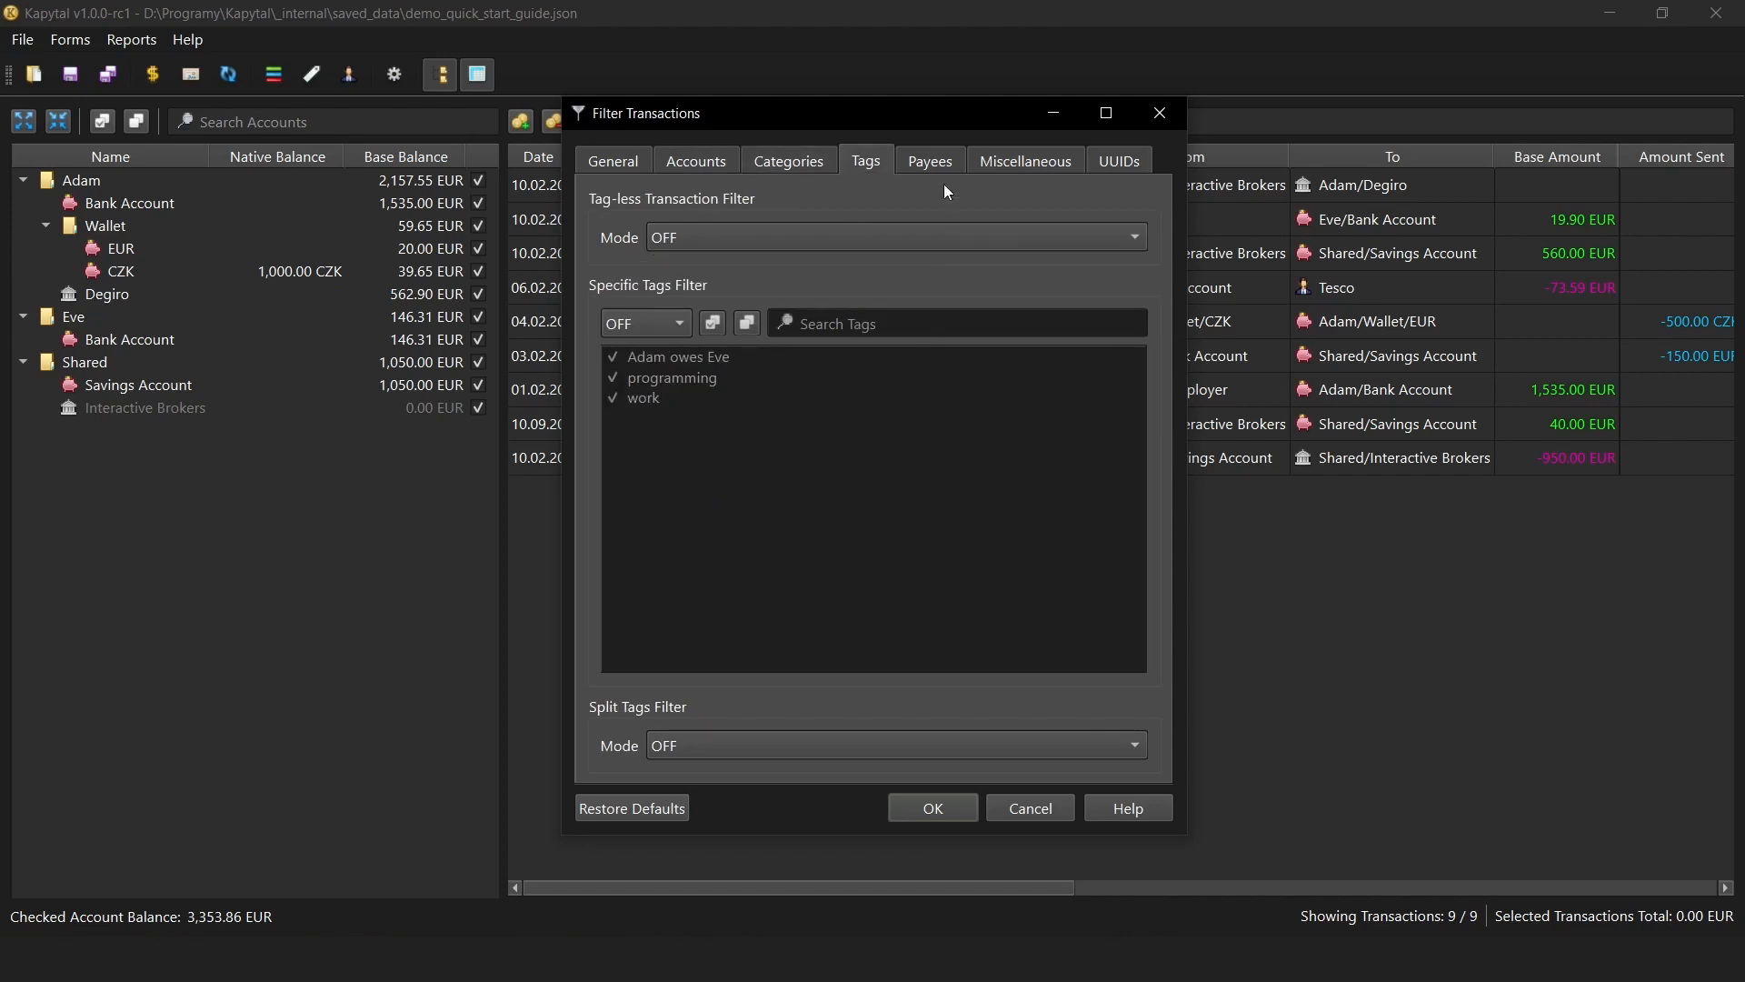
left_click(929, 164)
left_click(1026, 161)
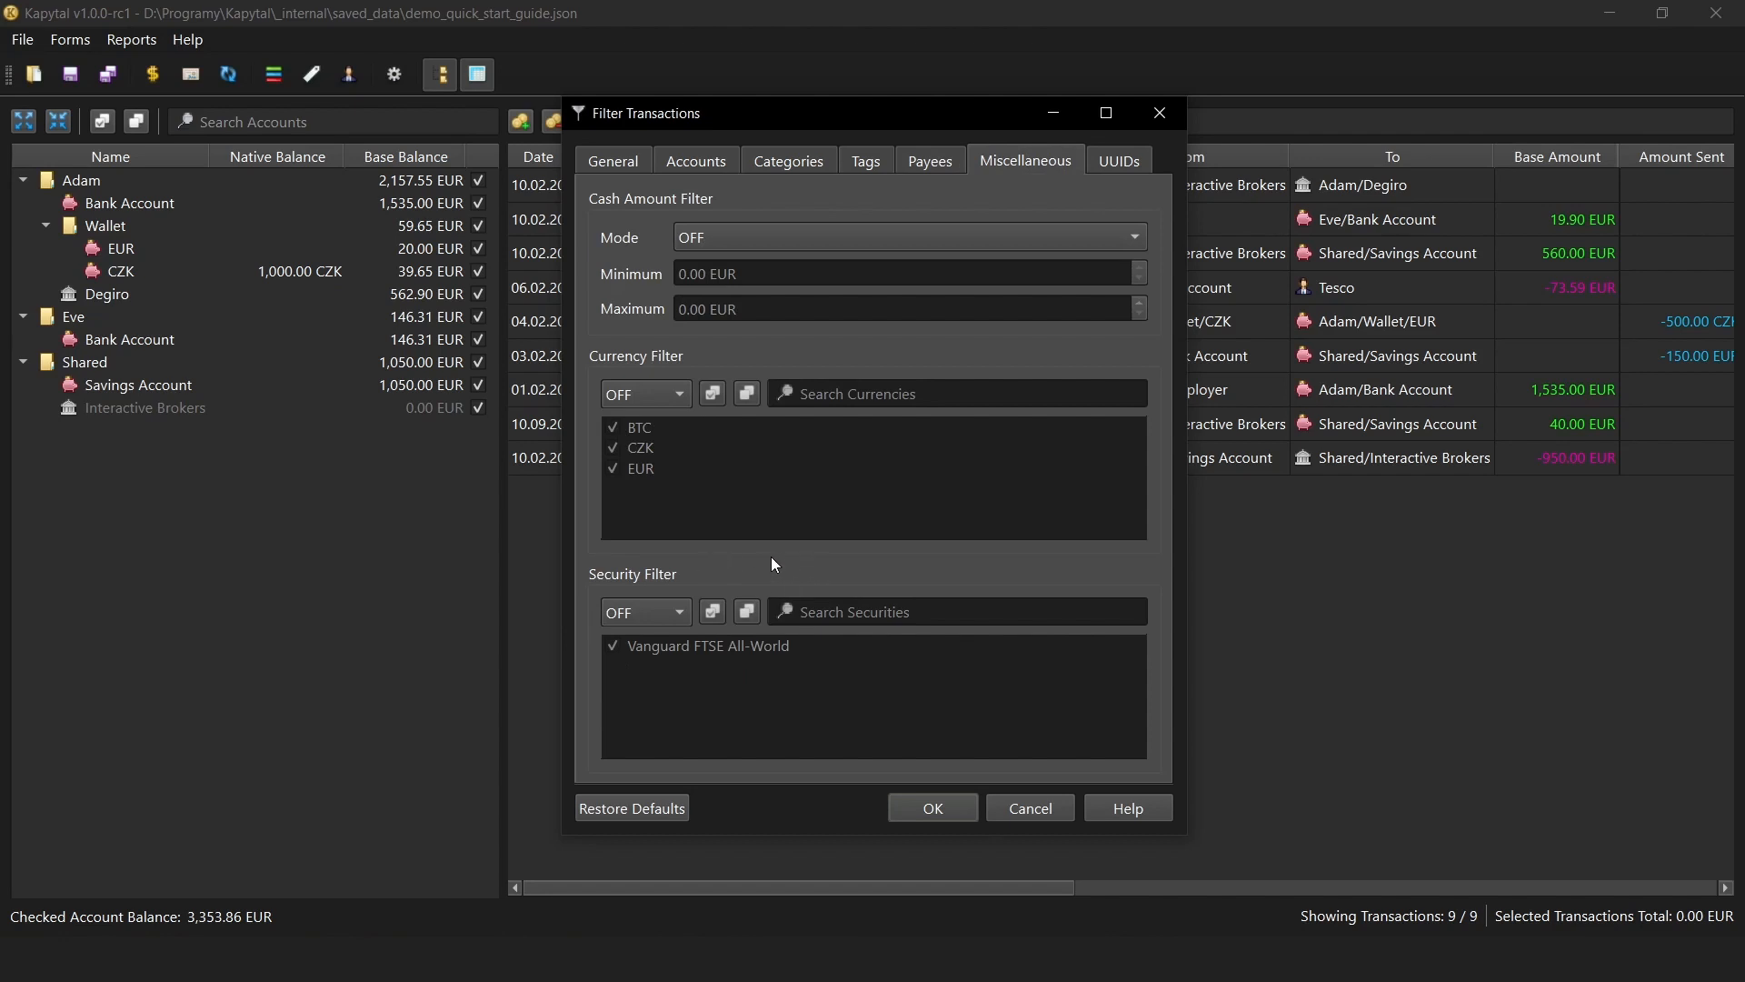
Filter the transactions by type to show only Income and Expense.
left_click(634, 172)
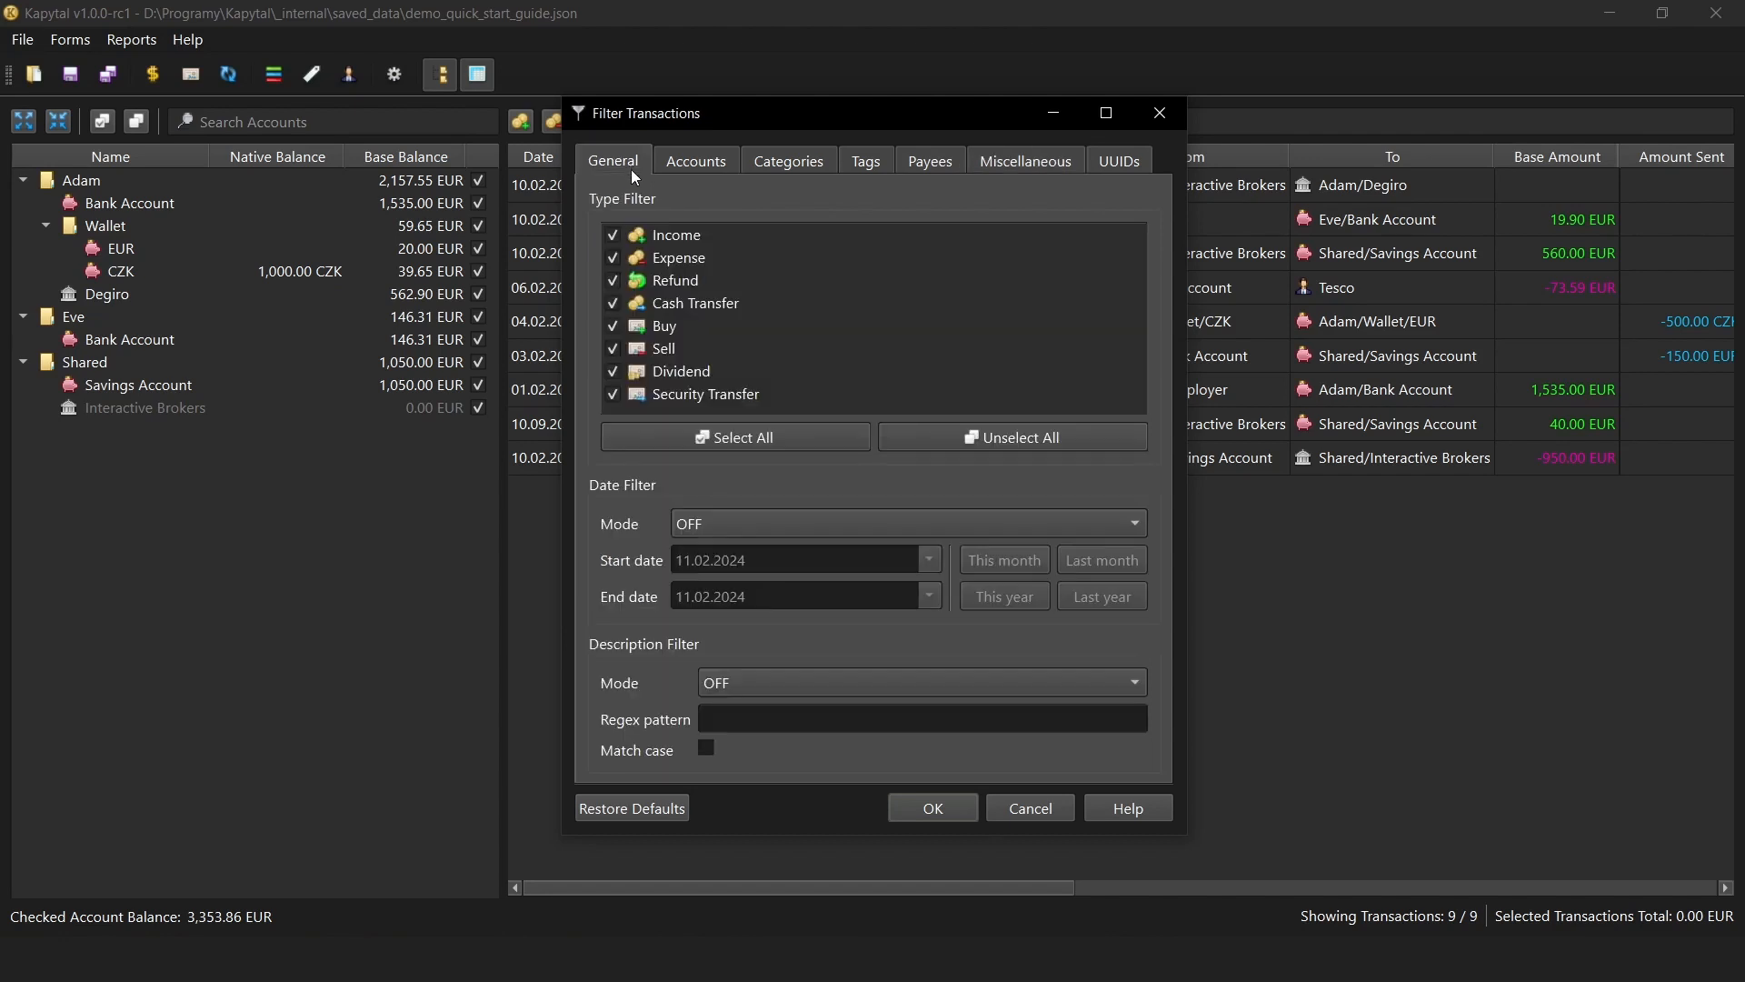
left_click(936, 434)
left_click(934, 806)
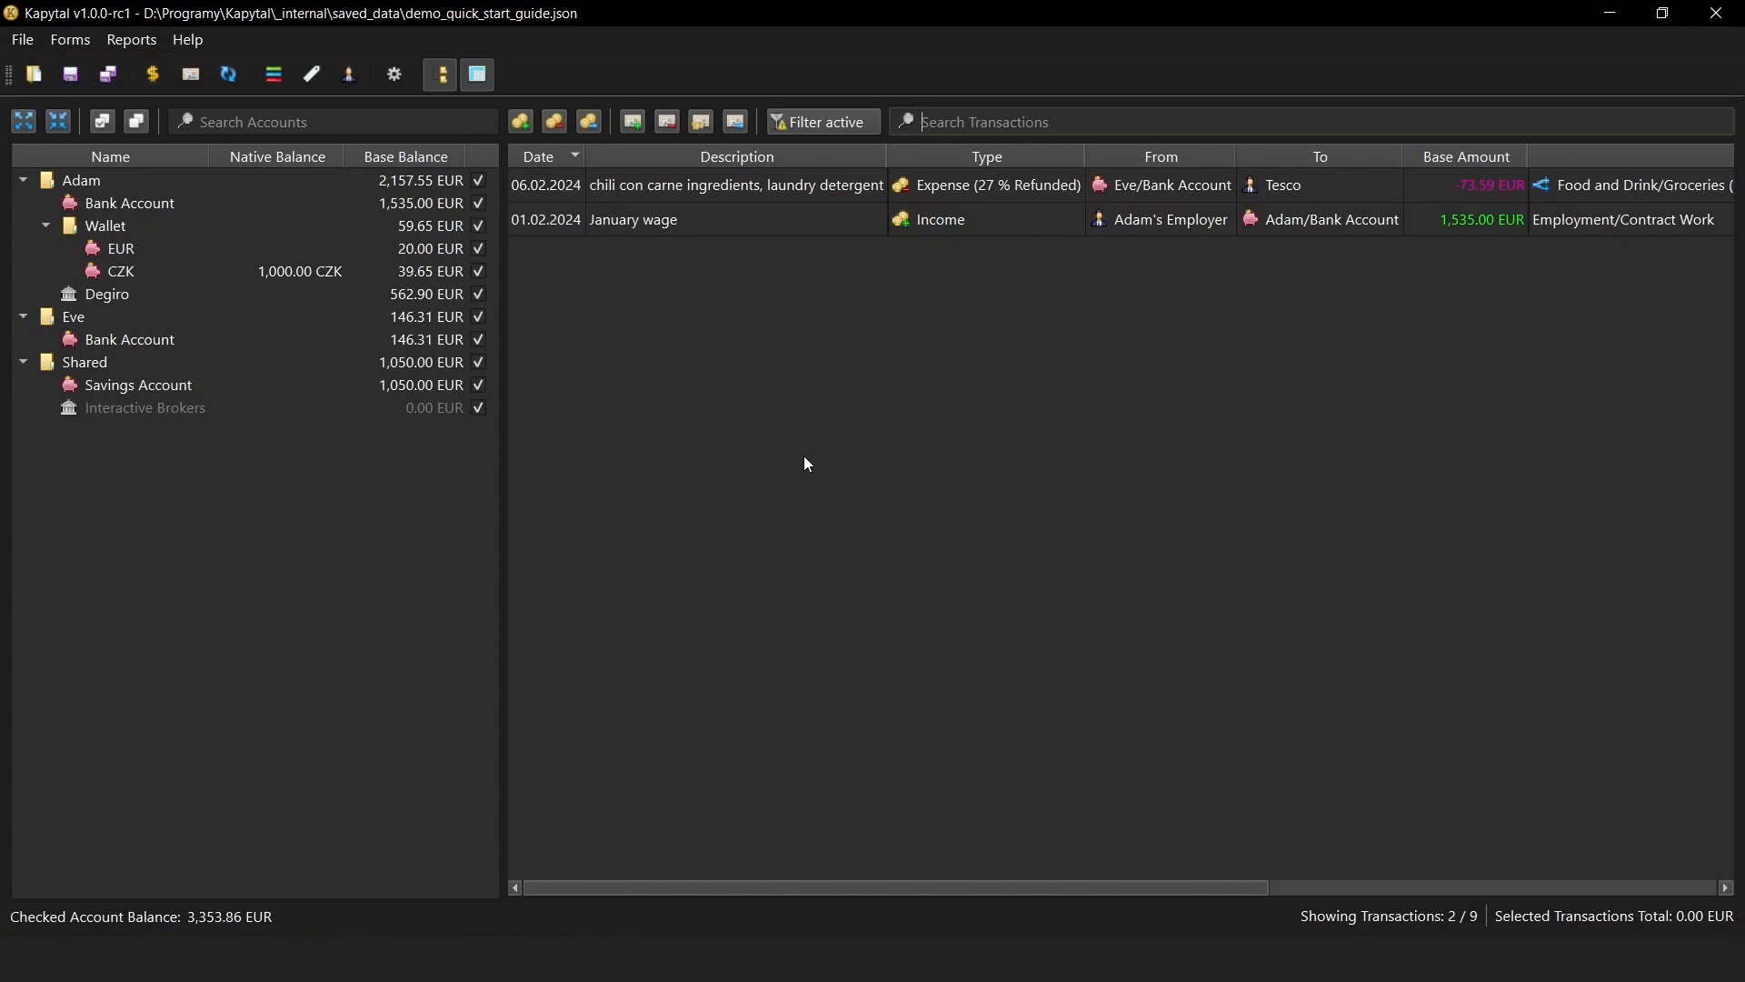
View the detailed summary of the active transaction filter, and restore the default filter settings.
left_click(815, 119)
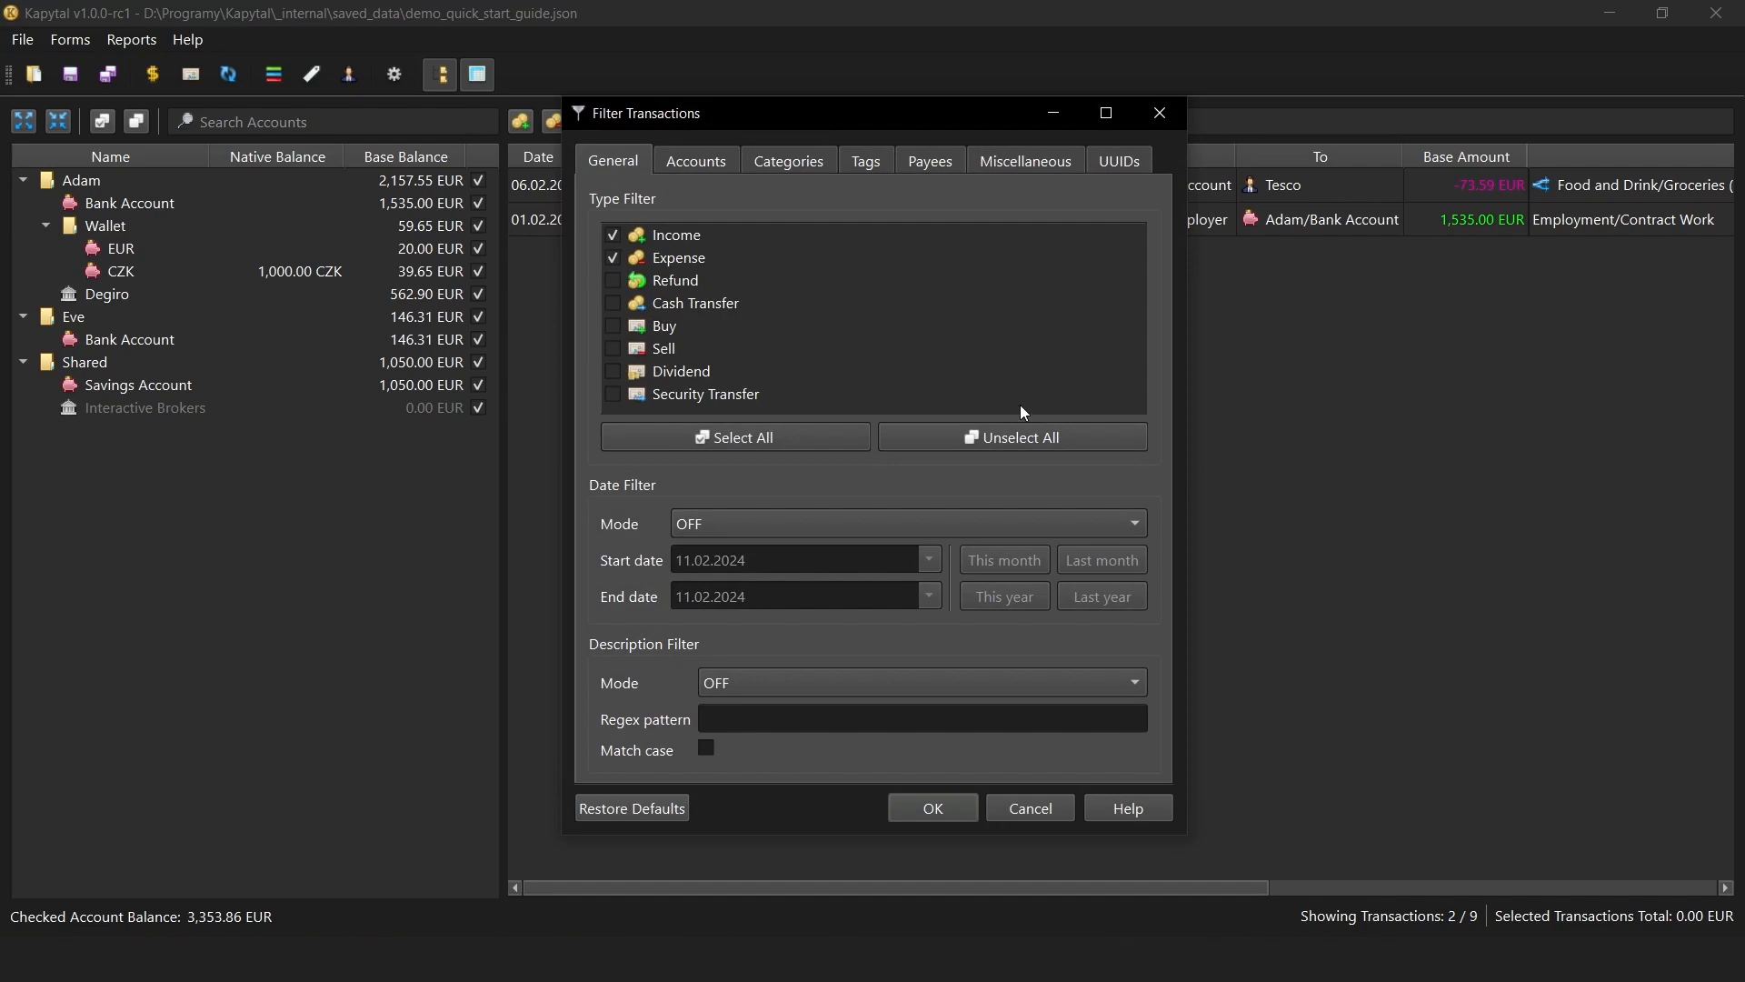
left_click(1110, 808)
left_click(1082, 529)
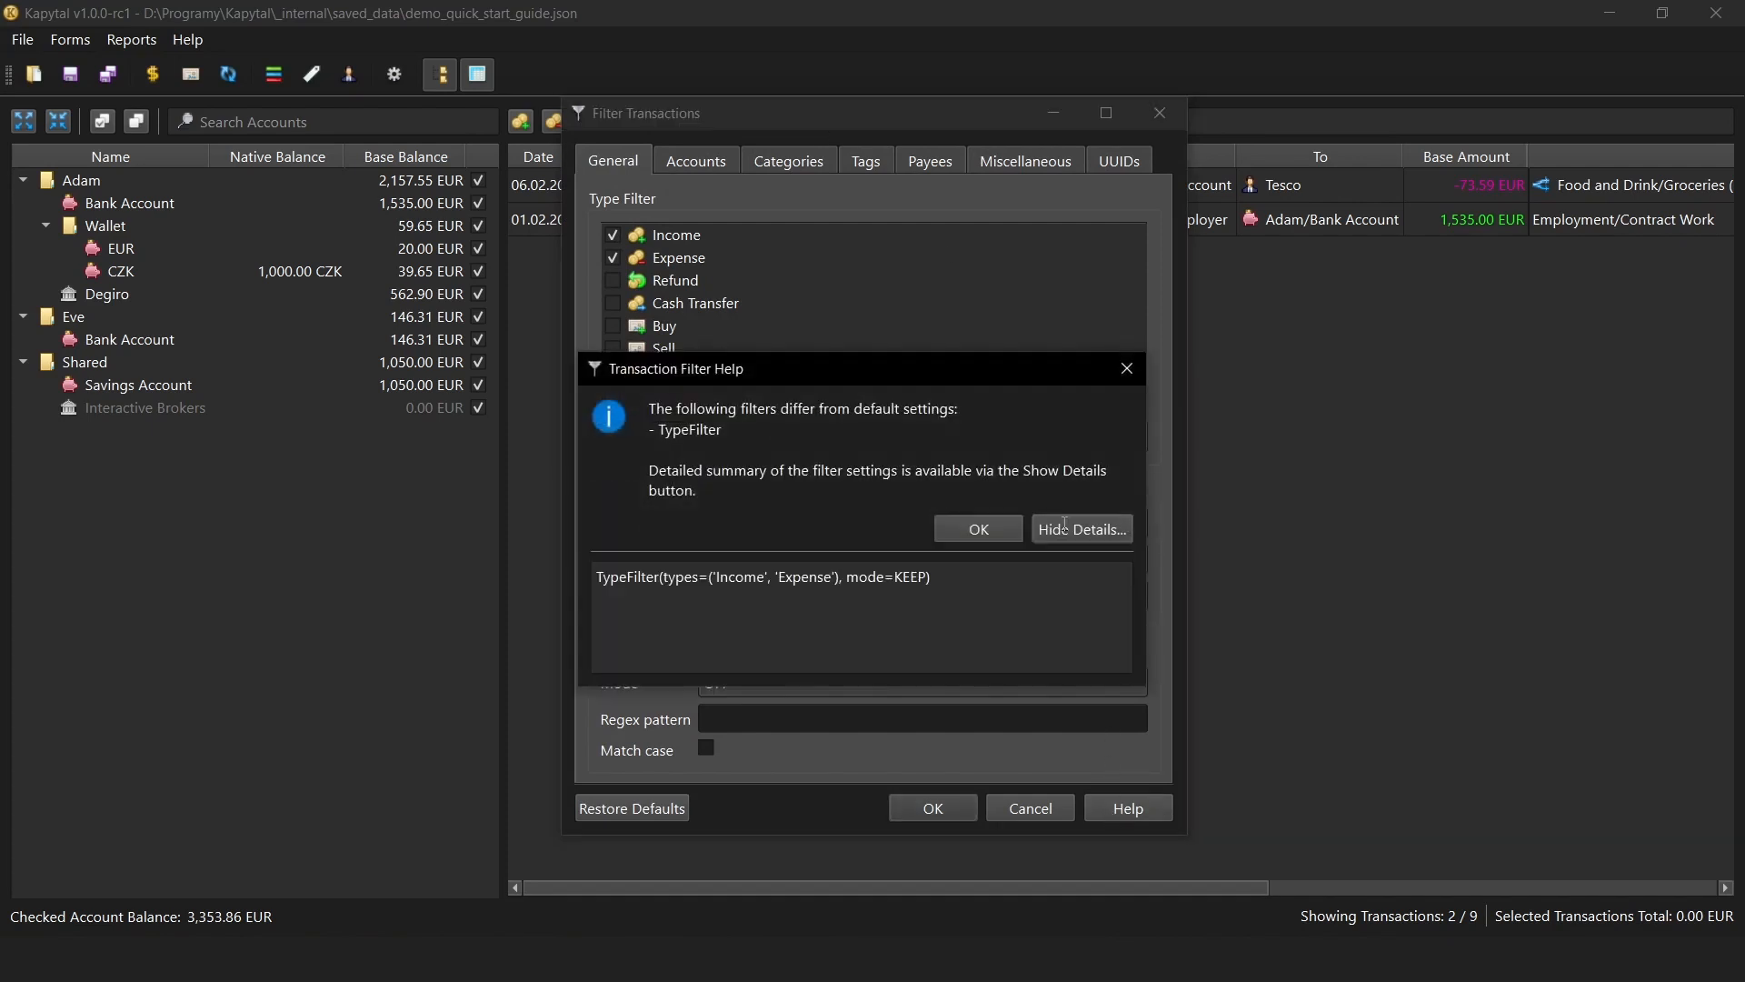
left_click(978, 530)
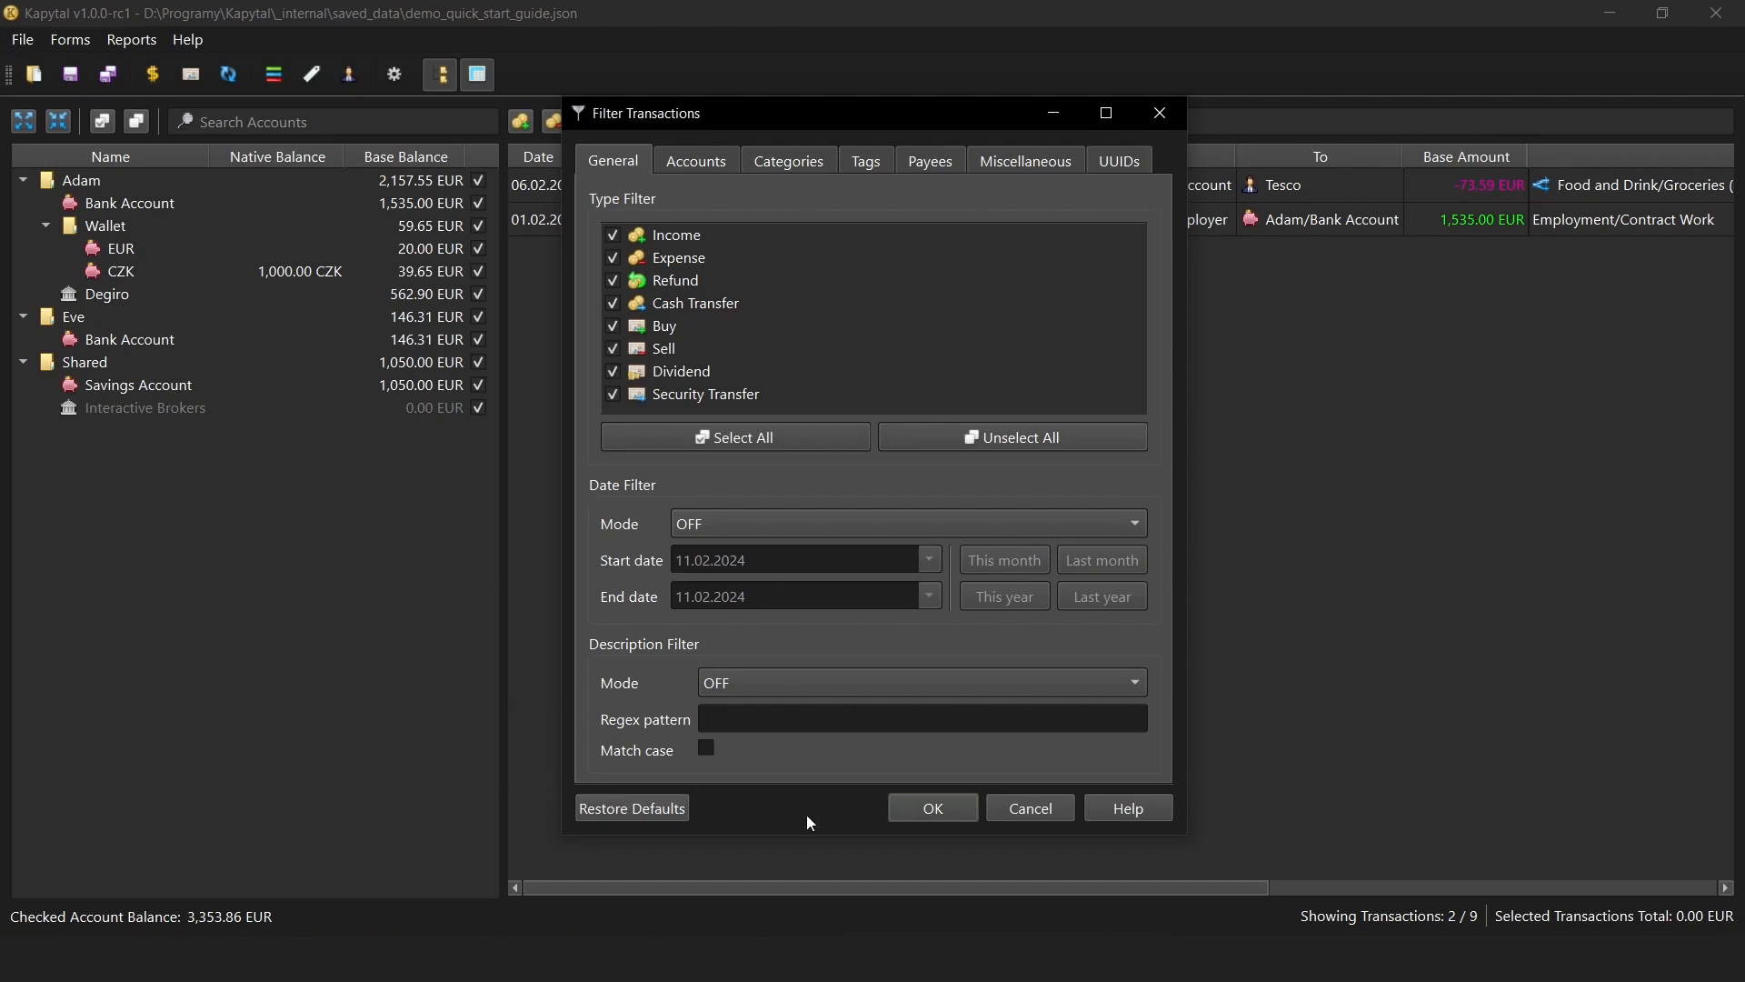
left_click(929, 814)
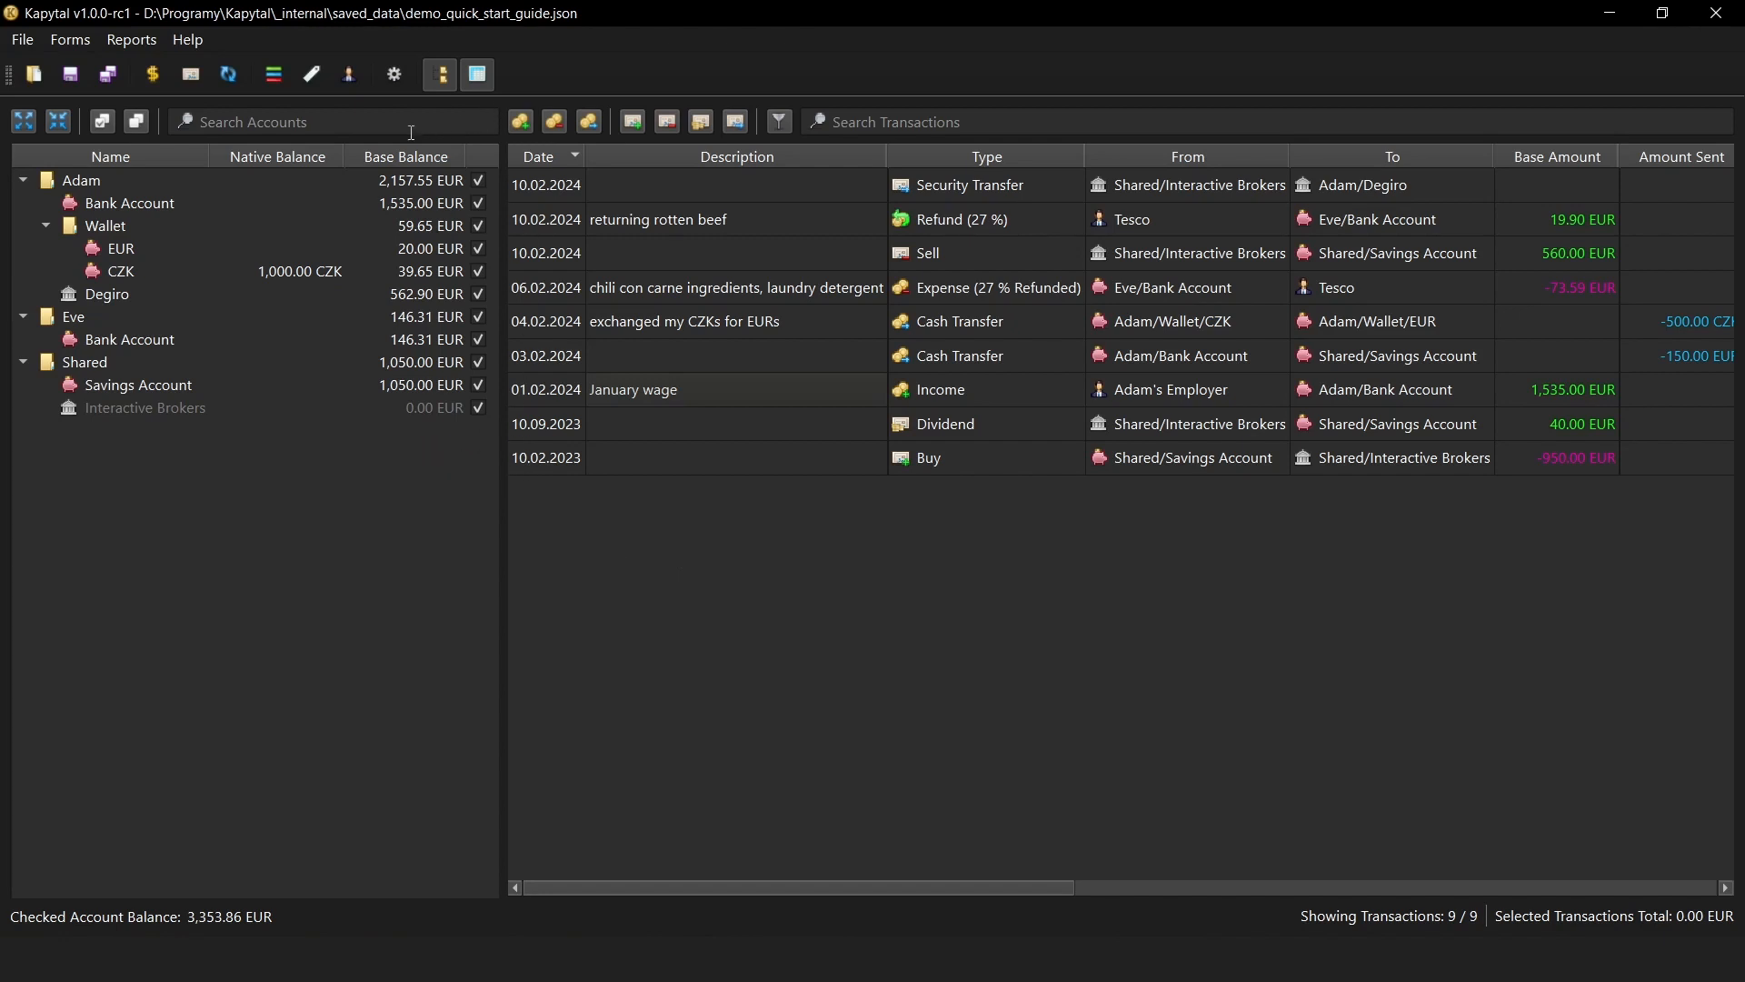
Exclude every account from the transaction view, and include all accounts again.
left_click(478, 180)
left_click(479, 182)
left_click(137, 121)
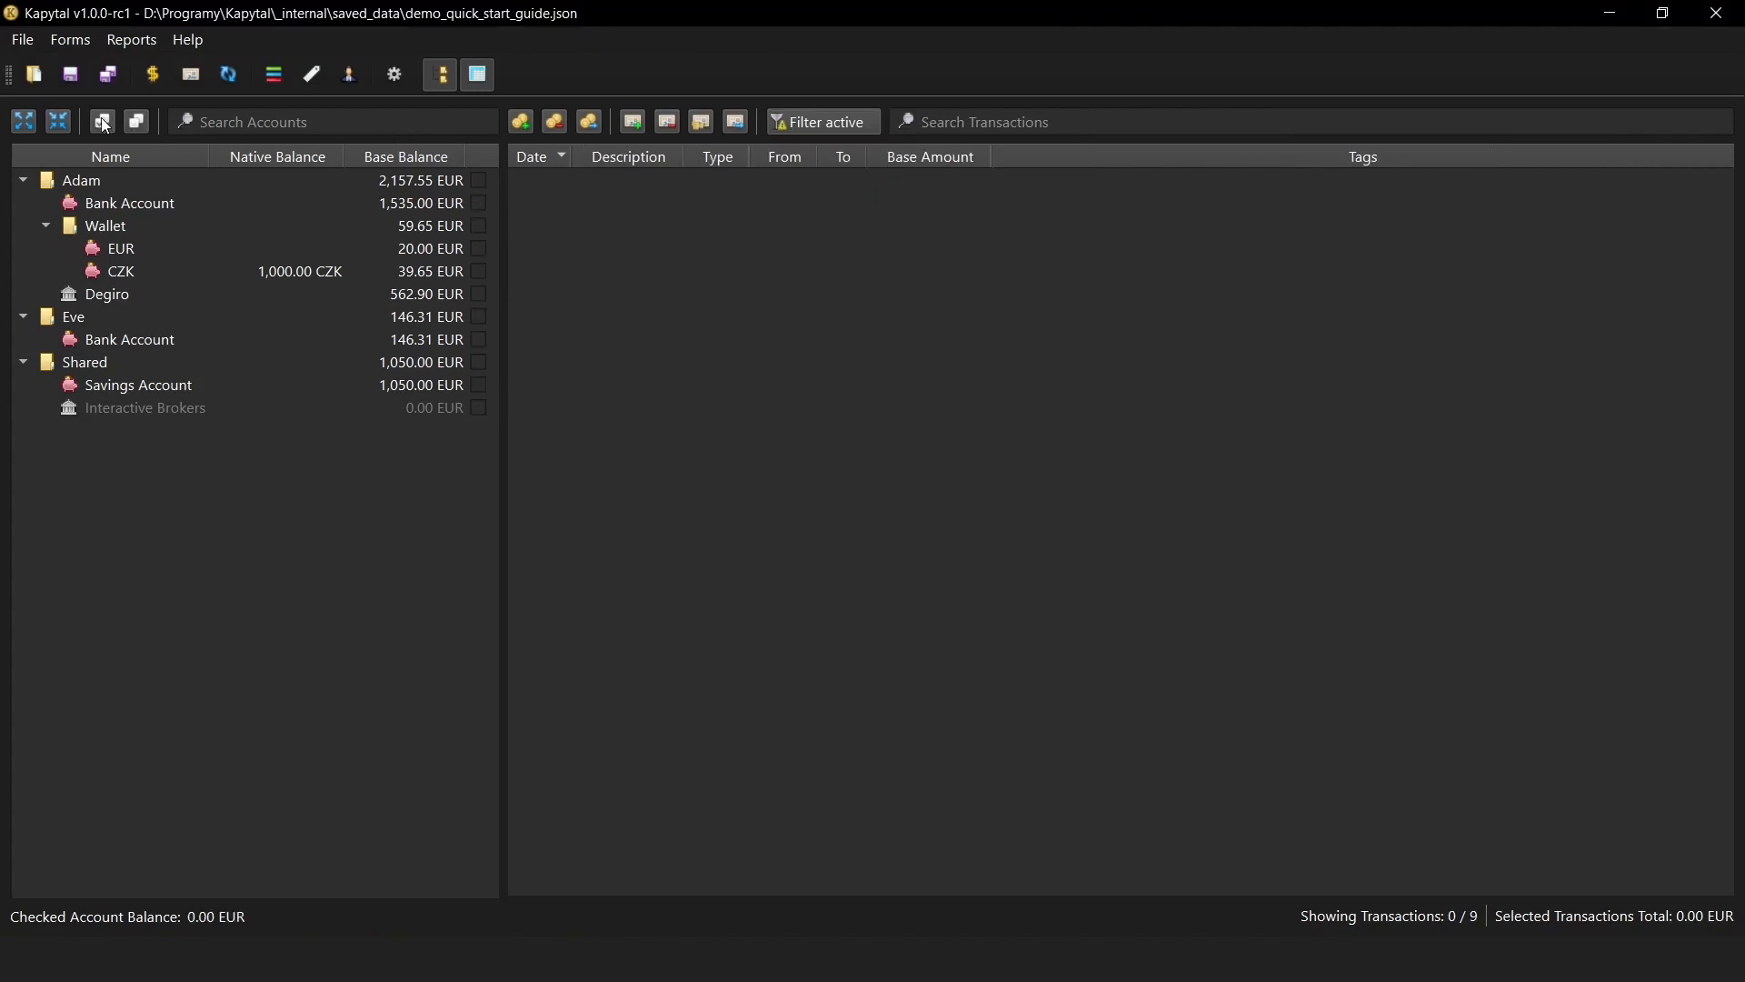
left_click(102, 120)
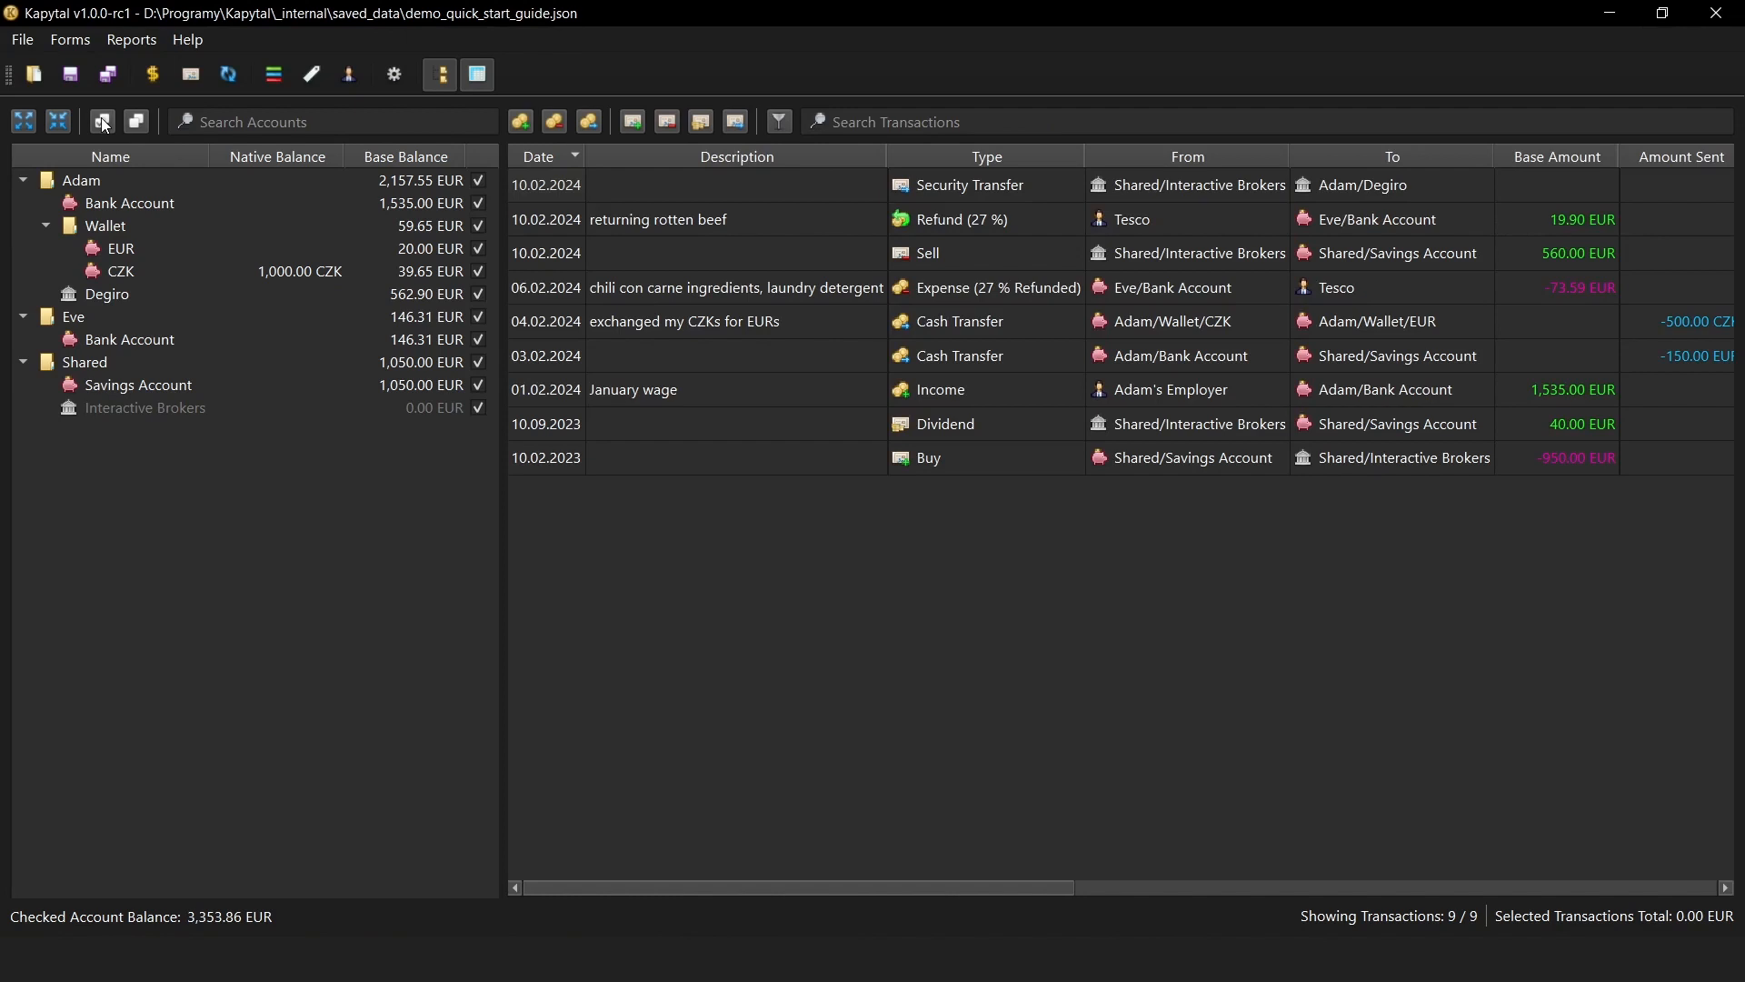
Show only the CZK wallet account's transactions, switch to only the second account group's Bank Account, and include all accounts again.
right_click(129, 268)
left_click(197, 341)
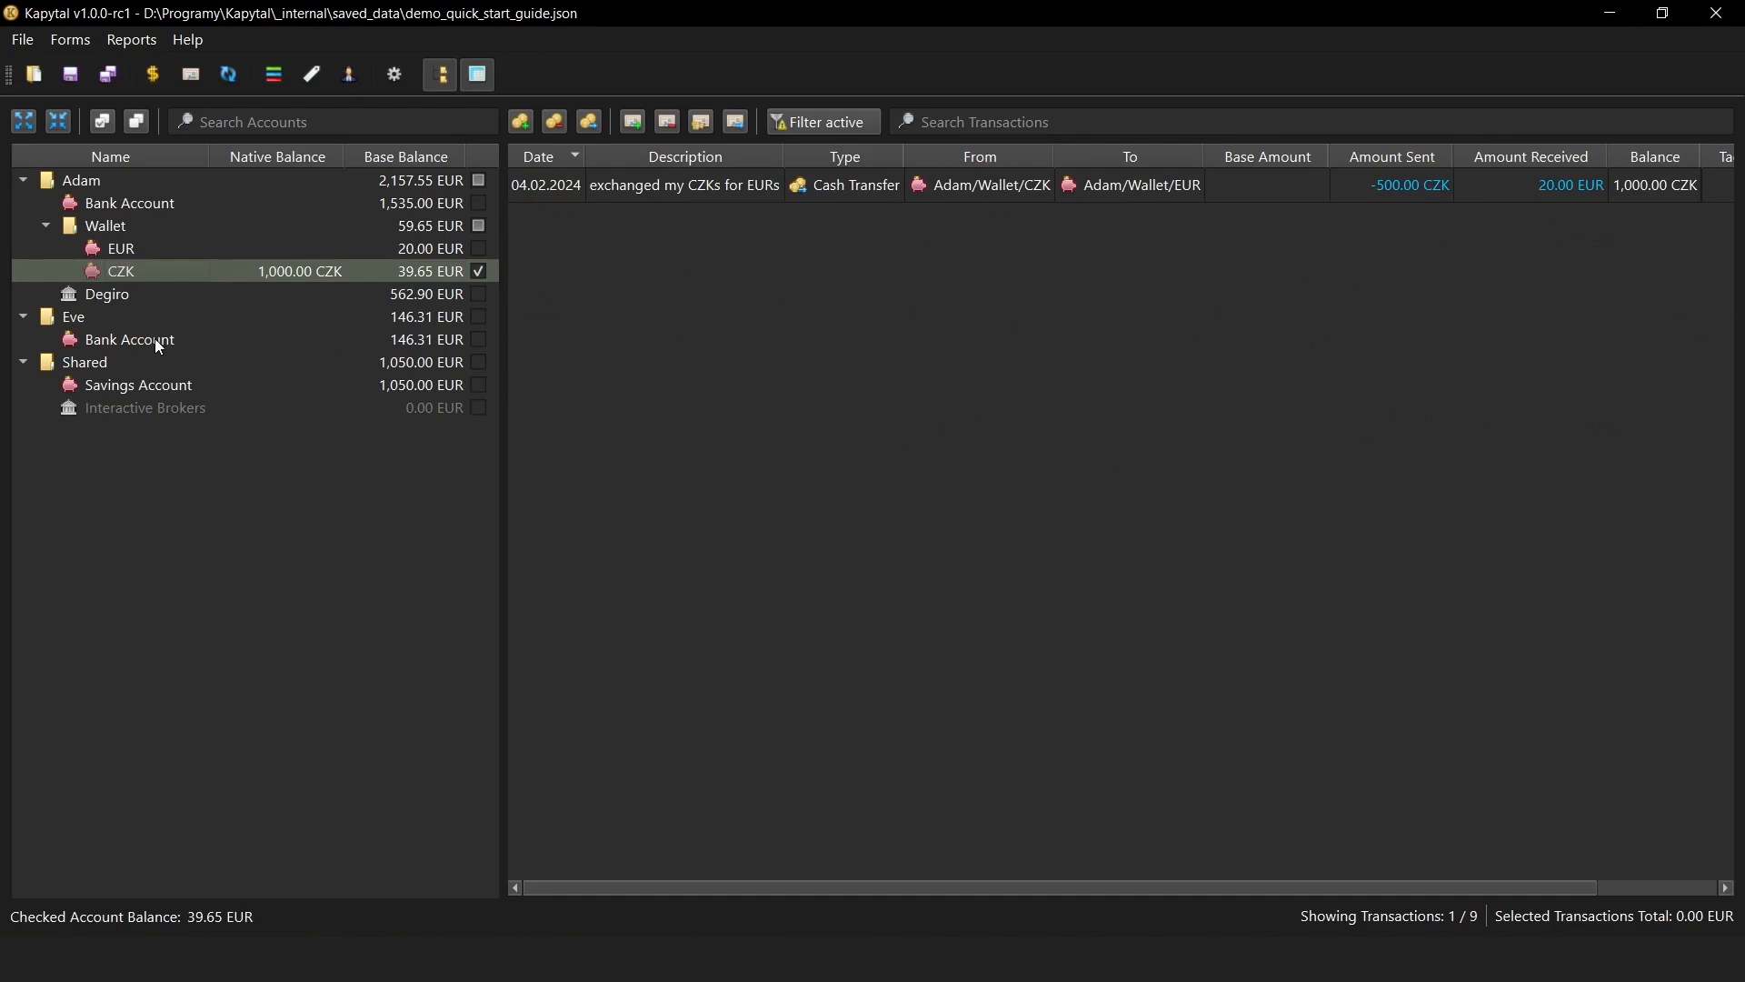
right_click(154, 338)
left_click(202, 414)
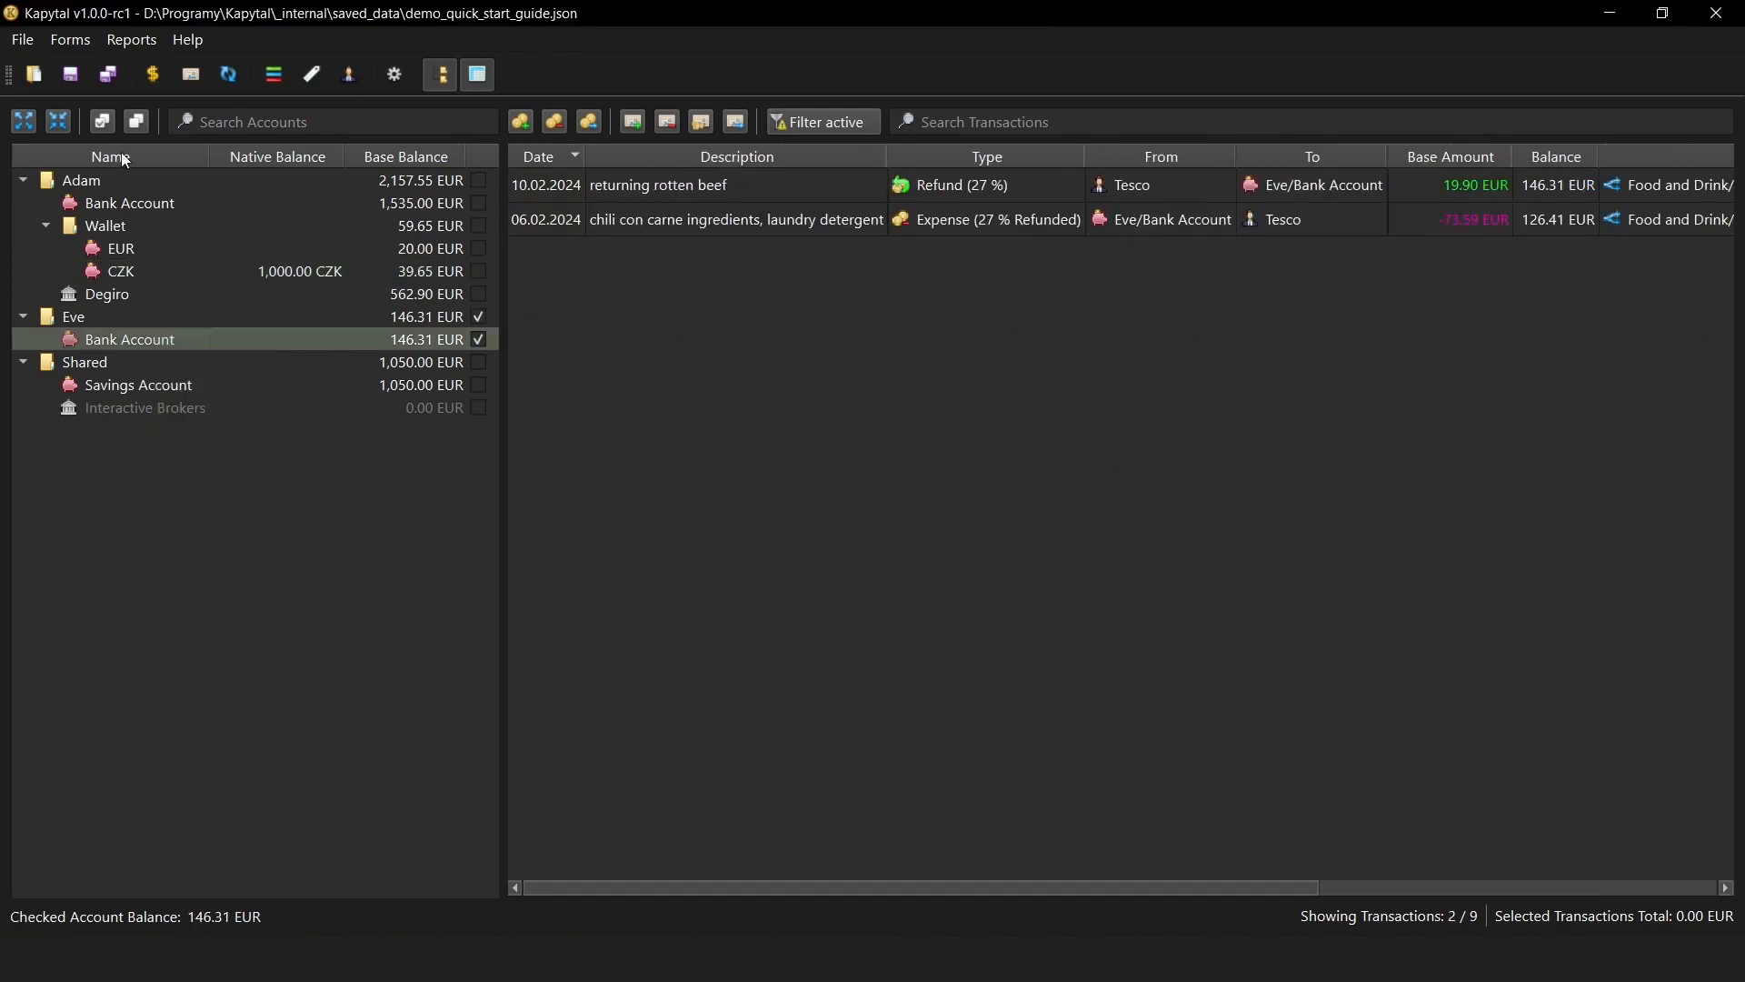
left_click(106, 122)
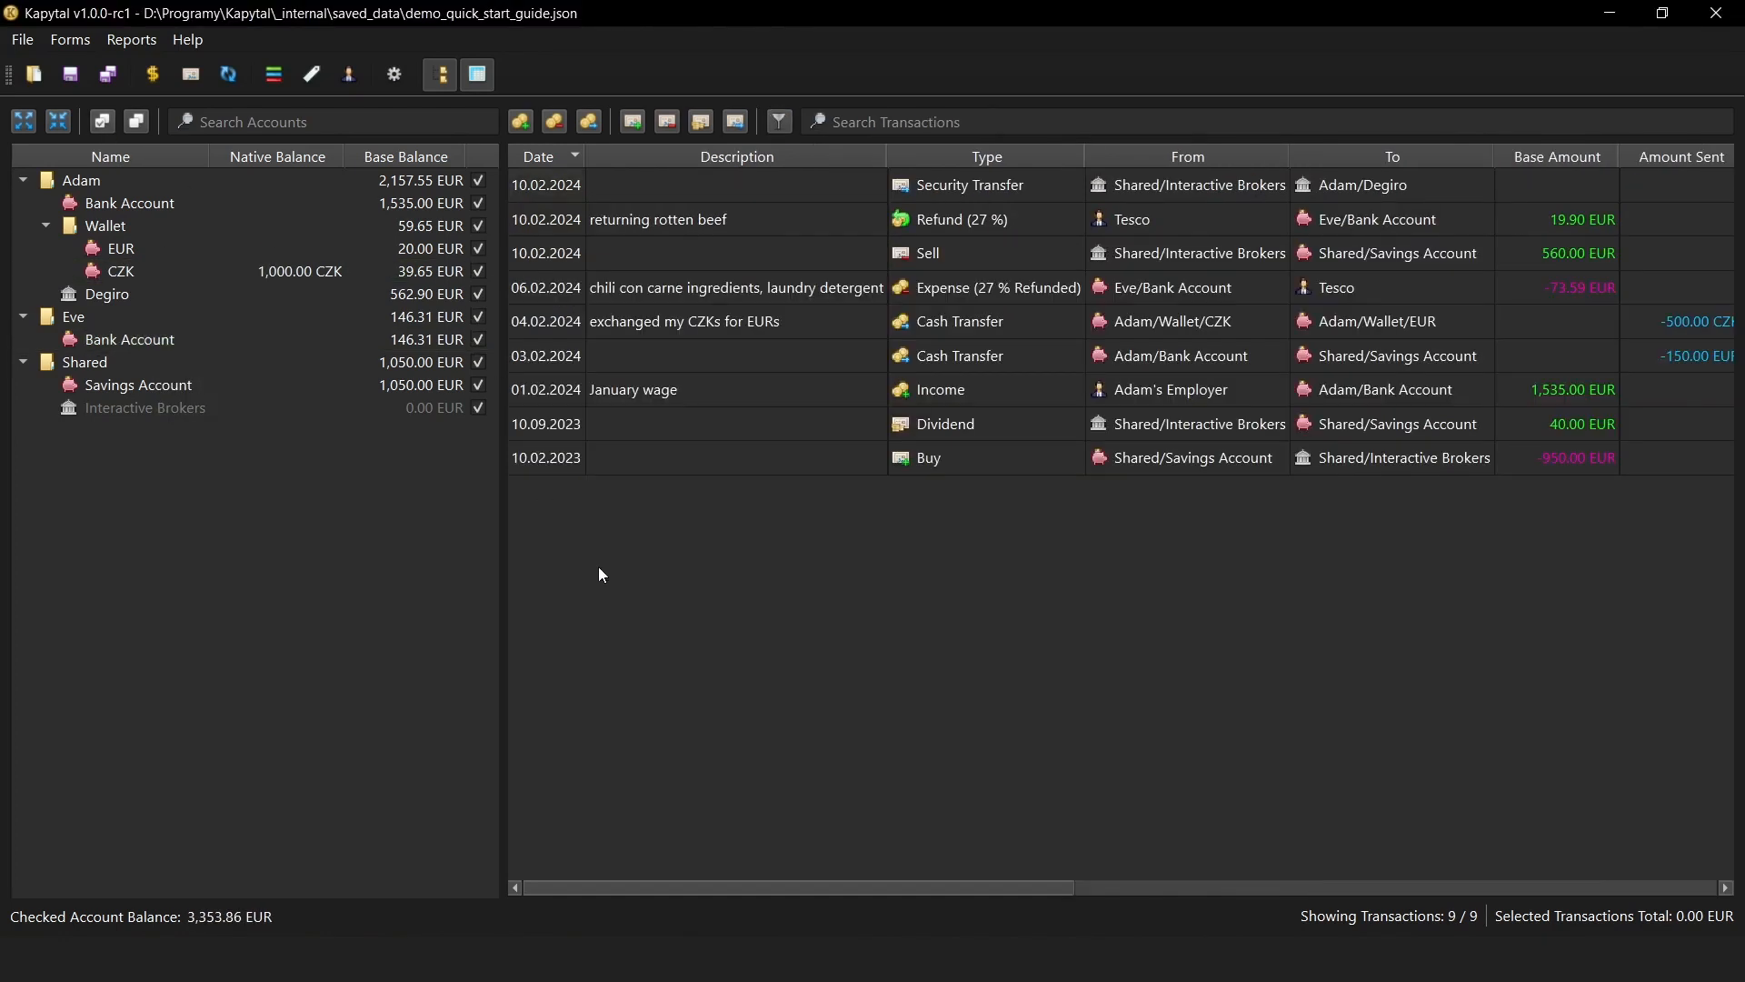
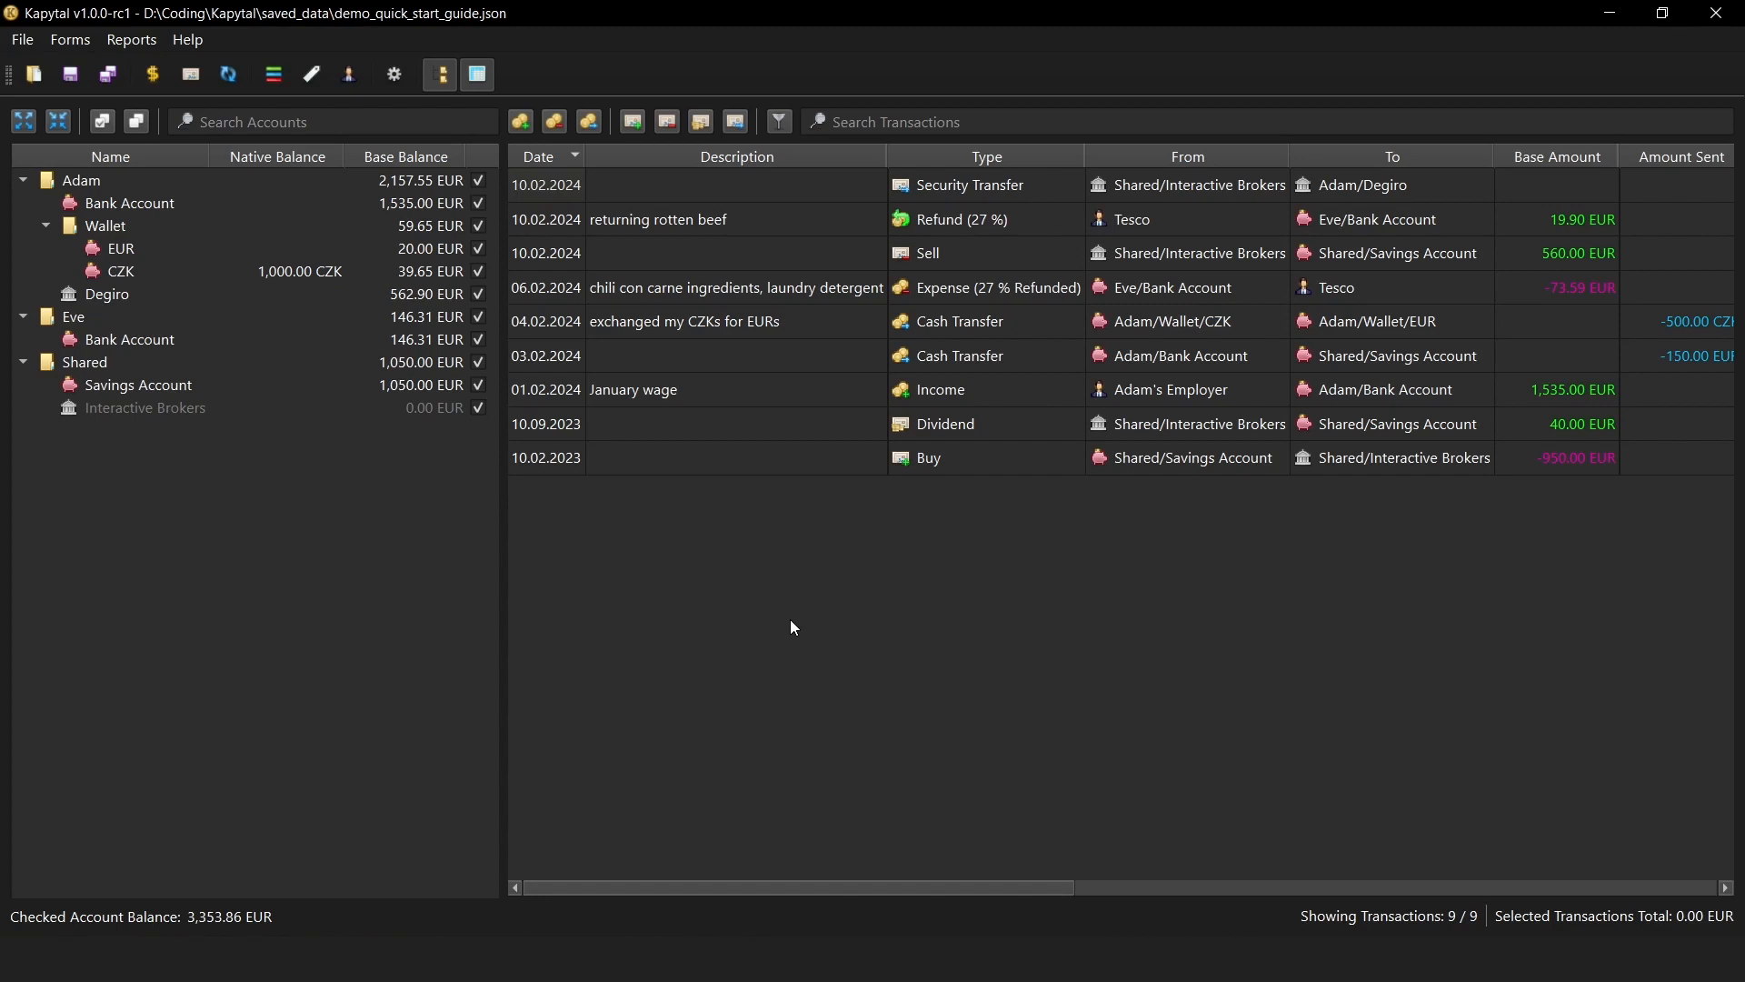
Rename the payee Tesco as Centra.
left_click(70, 39)
left_click(107, 178)
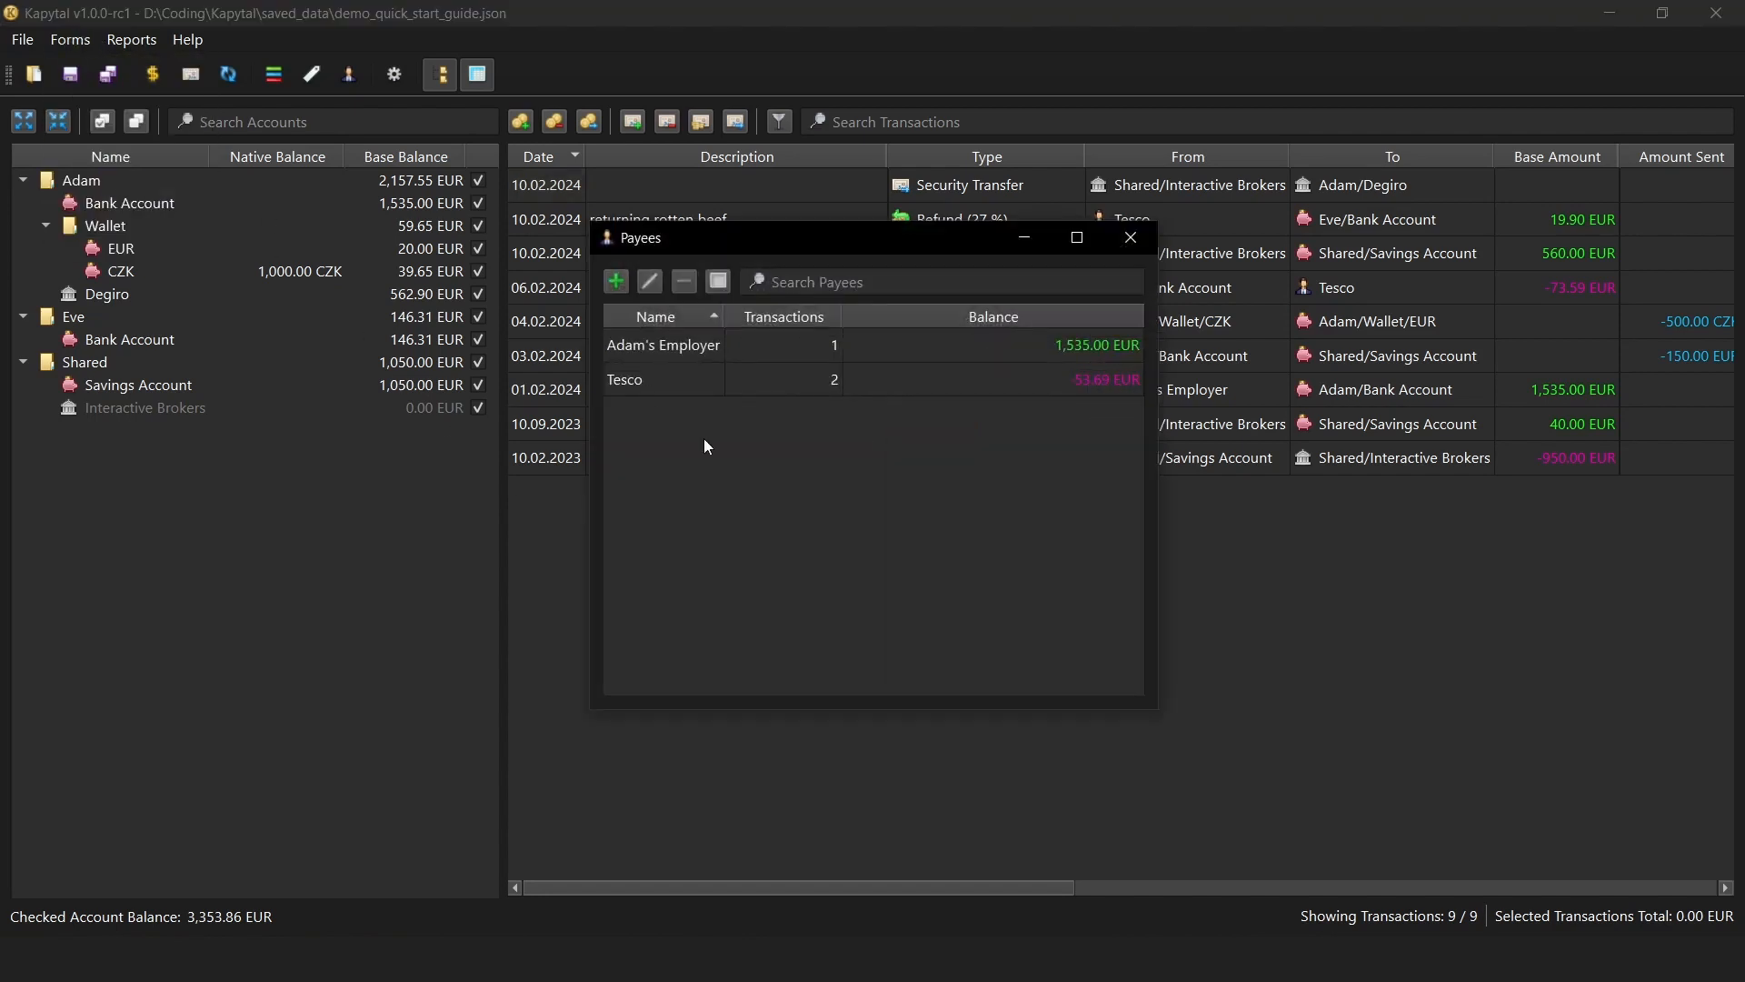
left_click(670, 383)
left_click(649, 281)
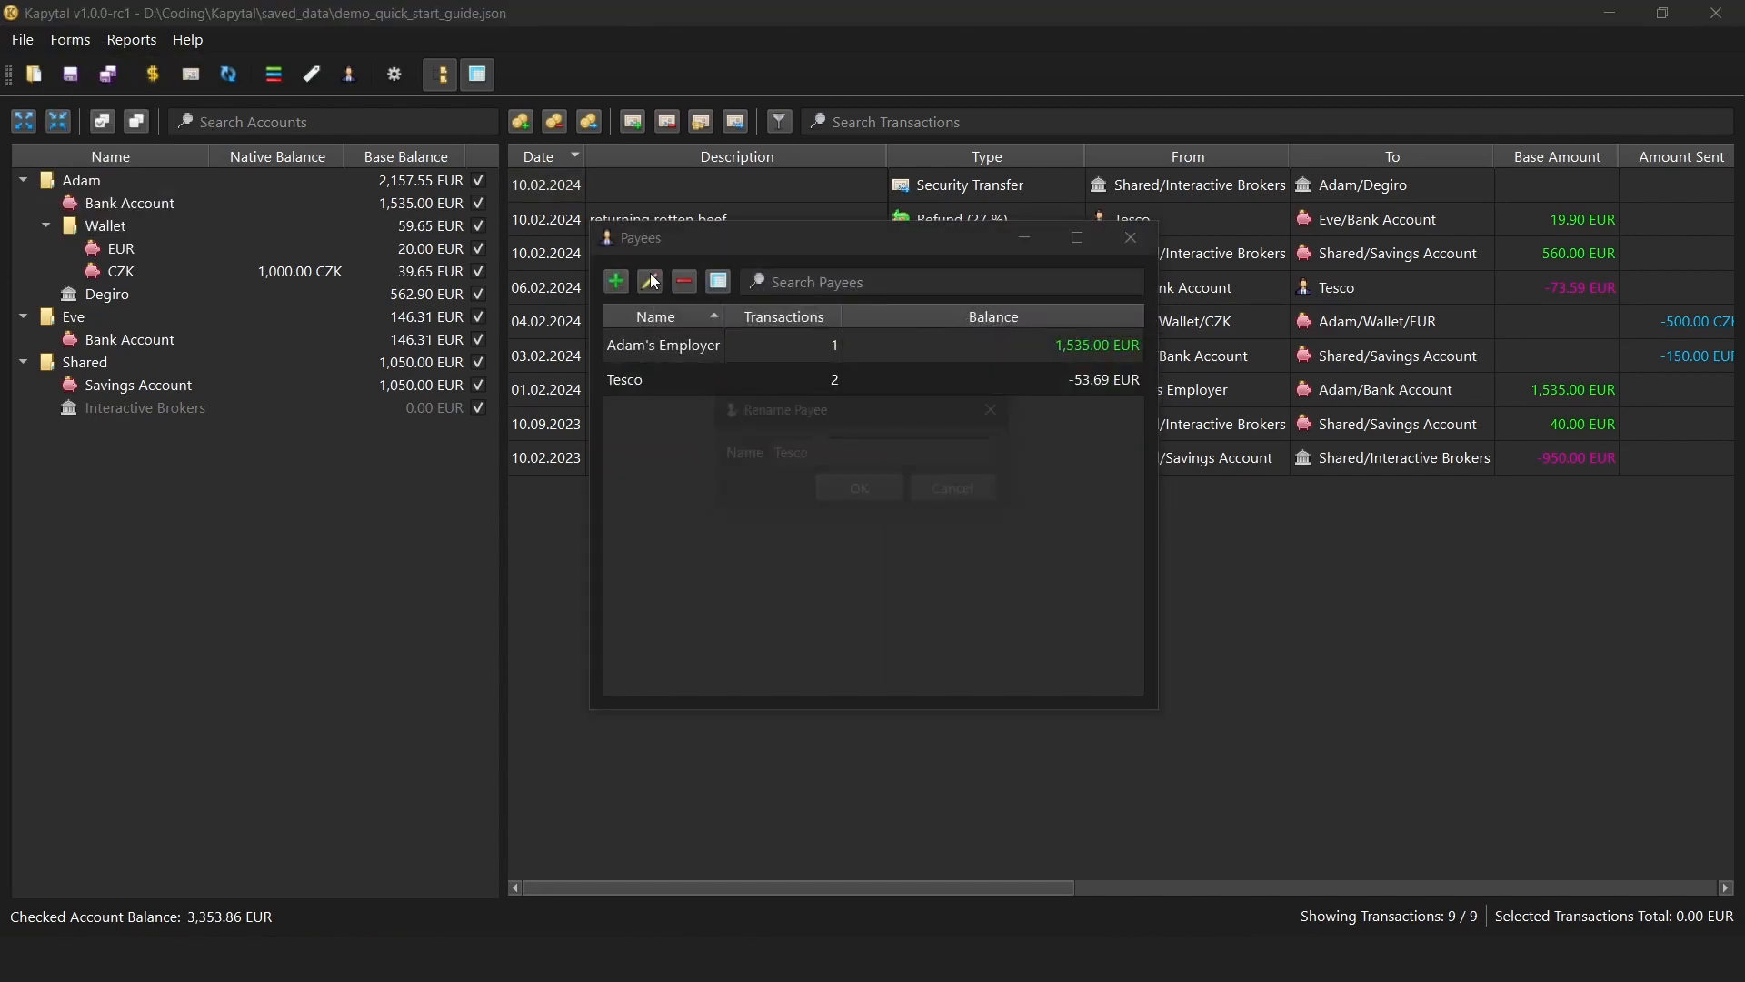
type("Centra")
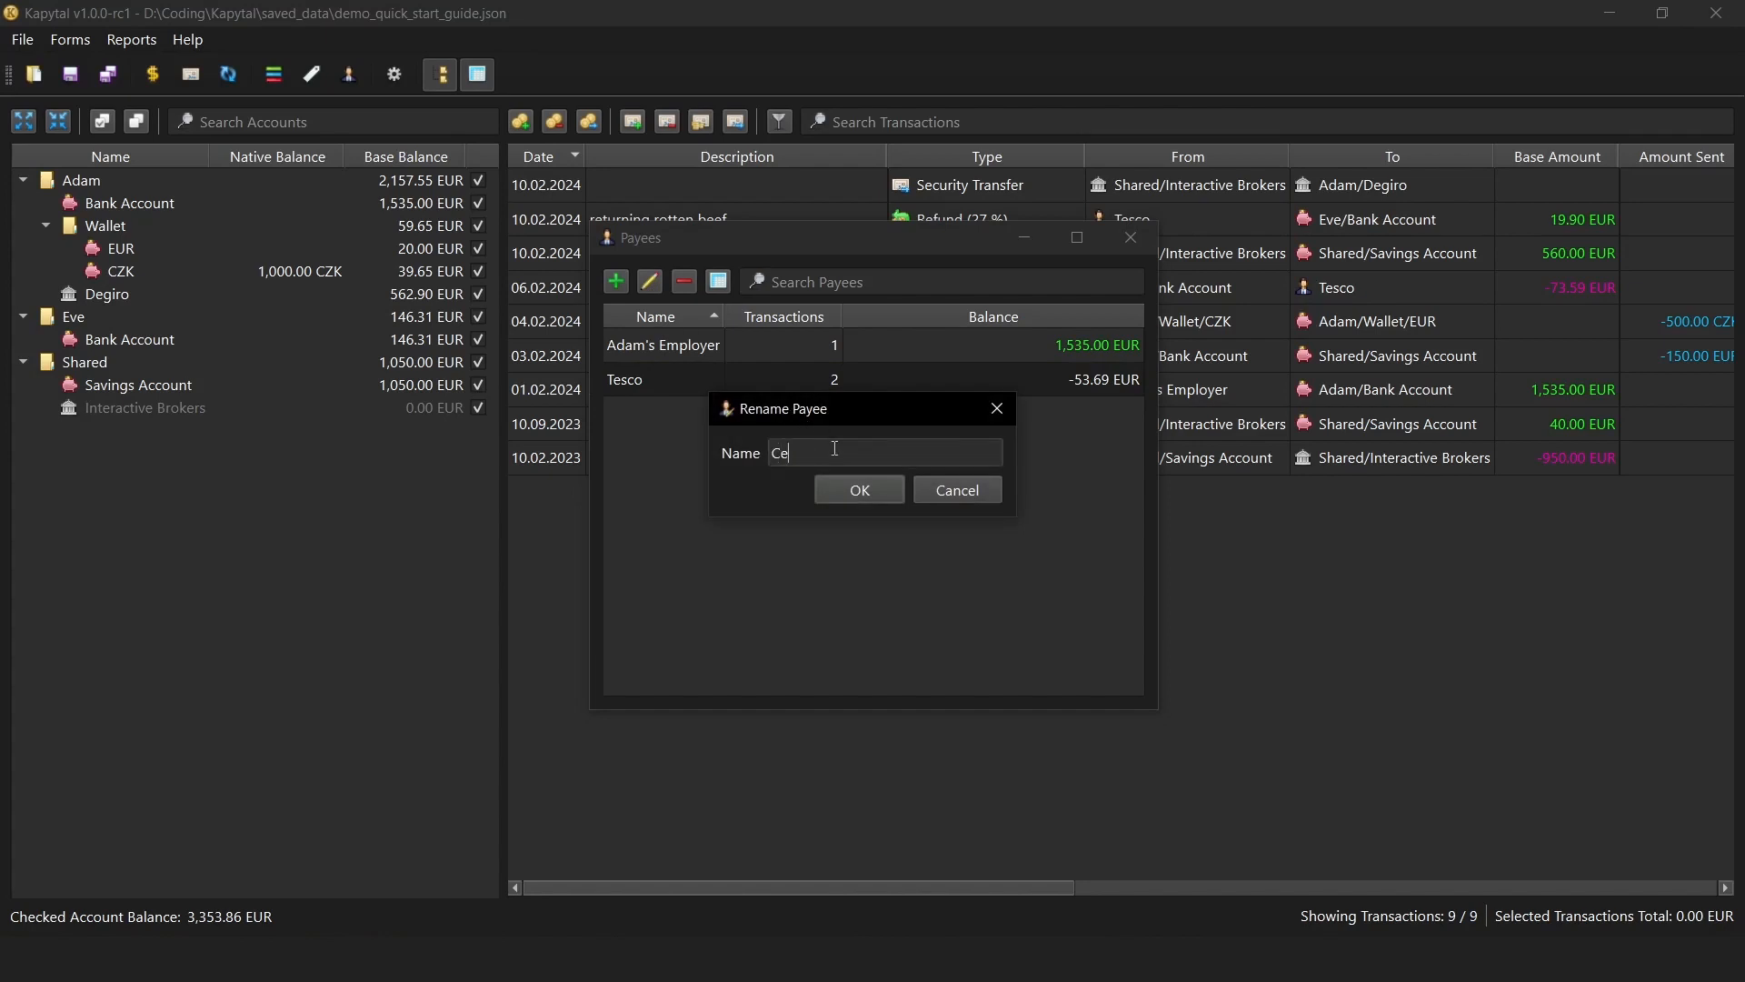
left_click(857, 489)
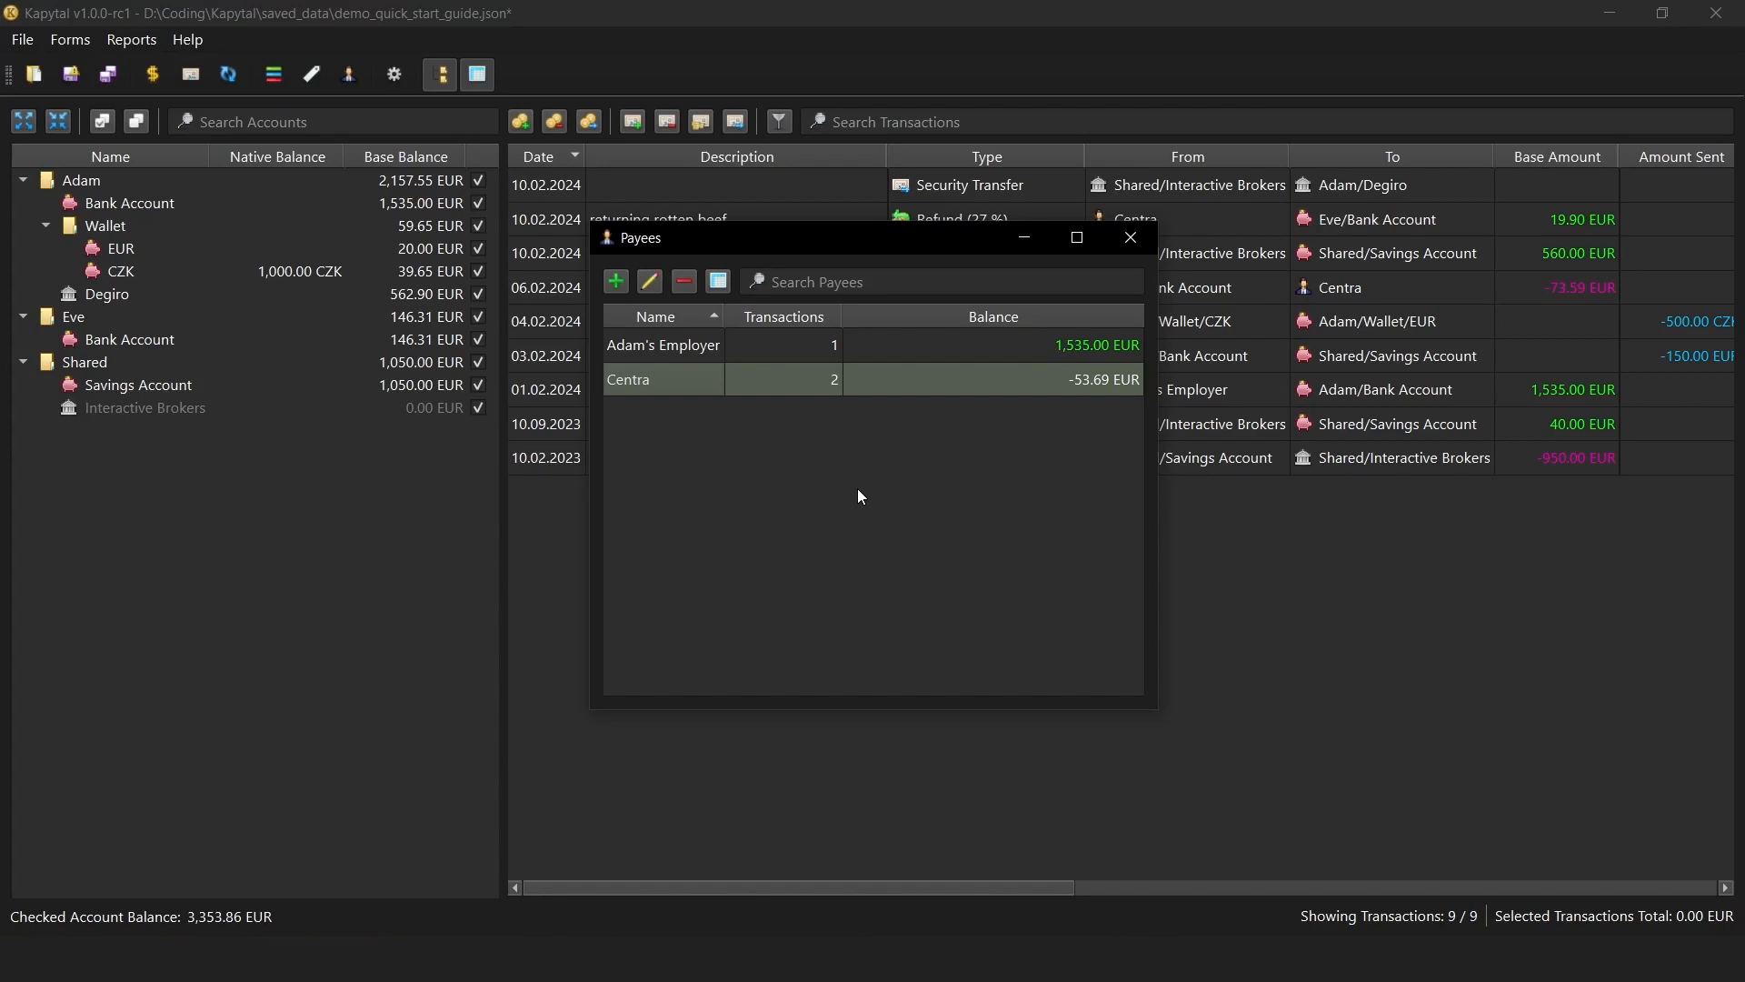
View the transactions linked to the payee Centra, and close the payee list.
left_click(717, 281)
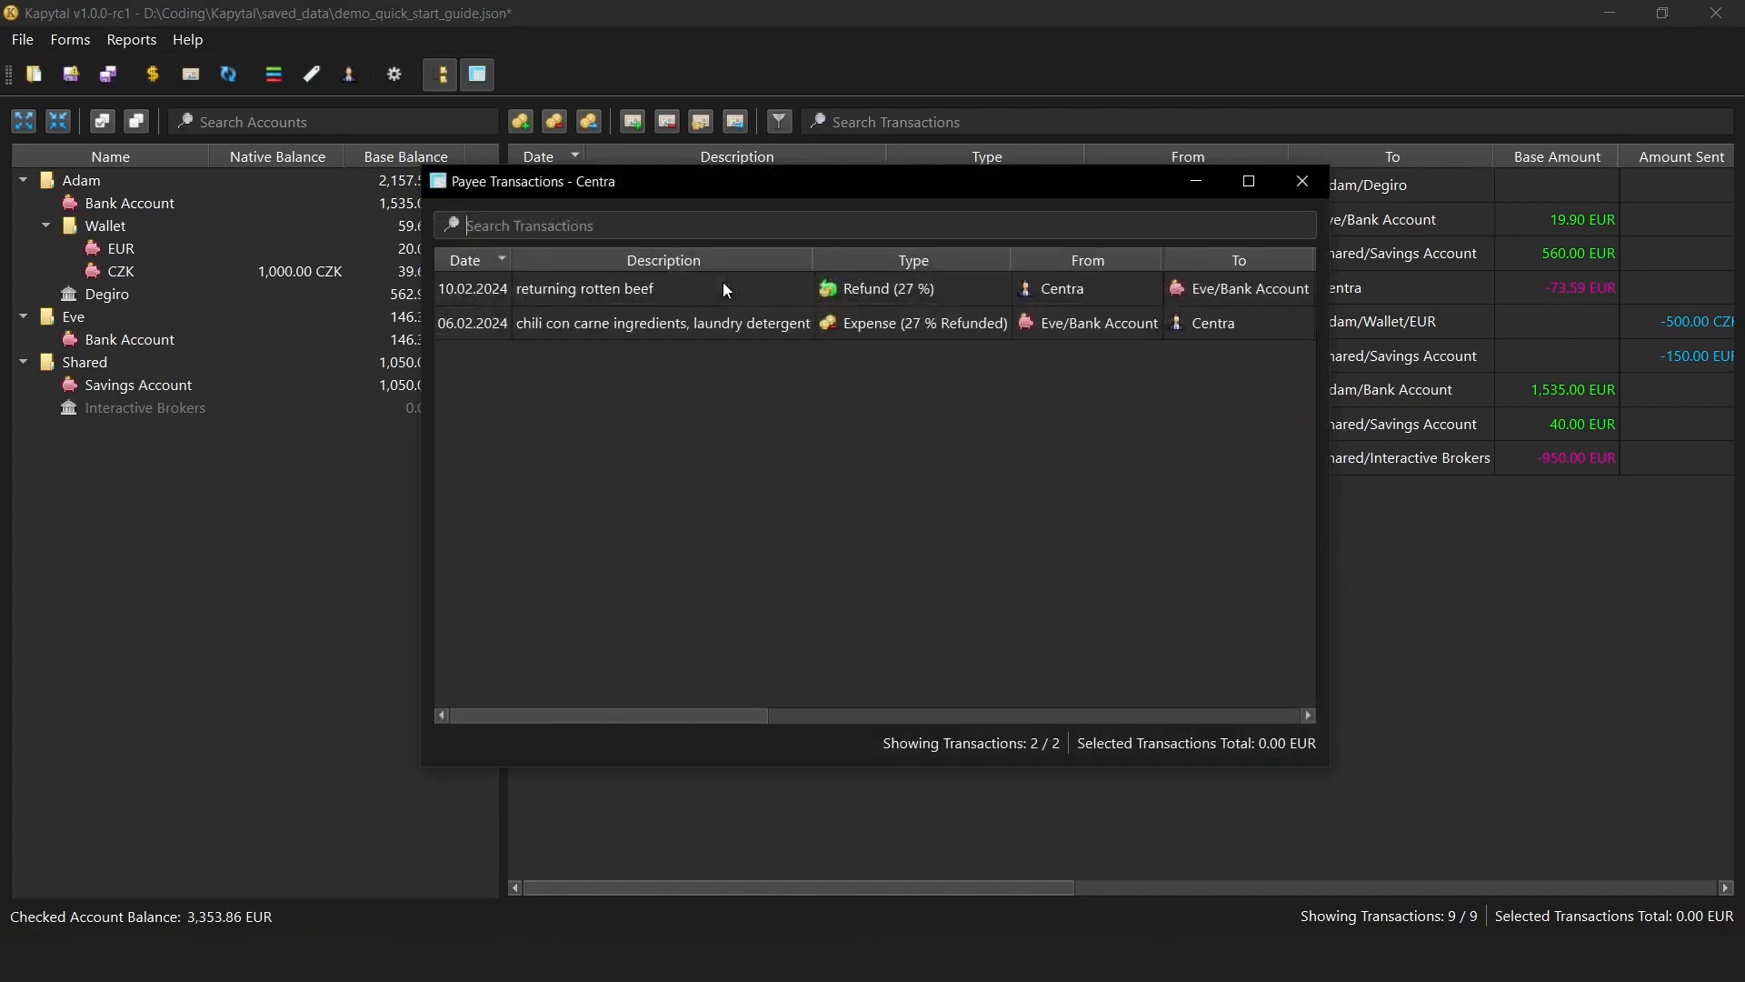
left_click(1305, 183)
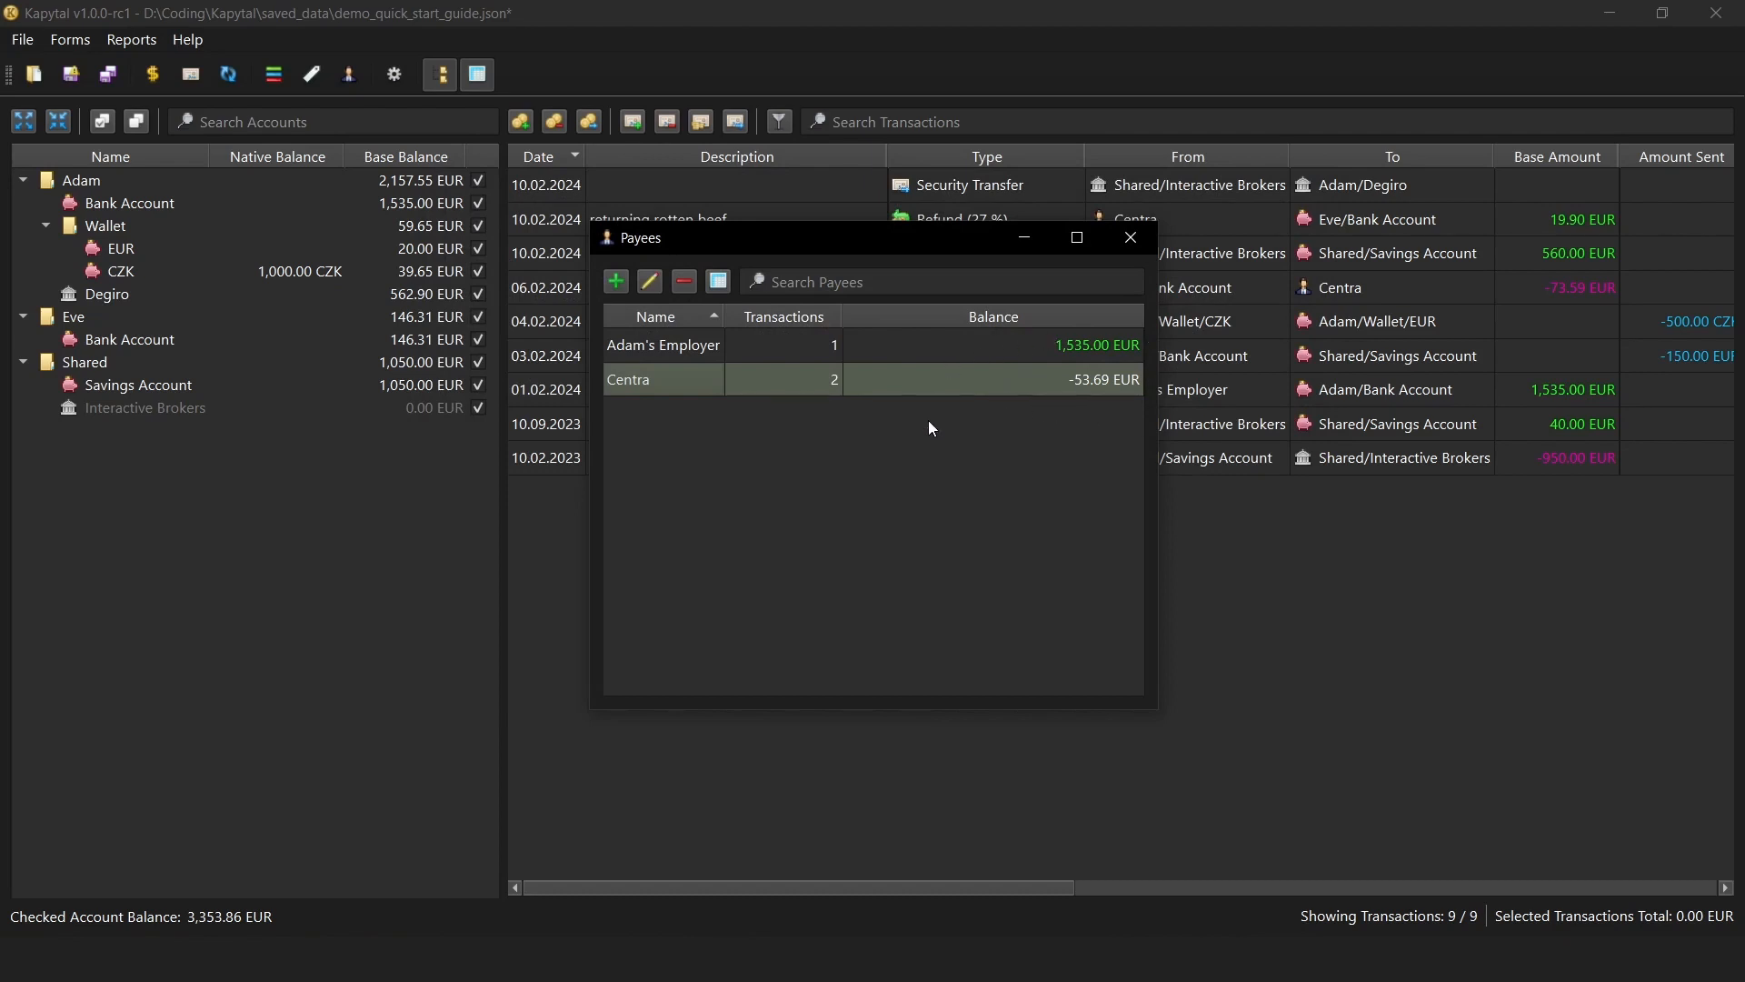
key("Escape")
Try to delete the "work" tag, and close the tag list.
left_click(311, 74)
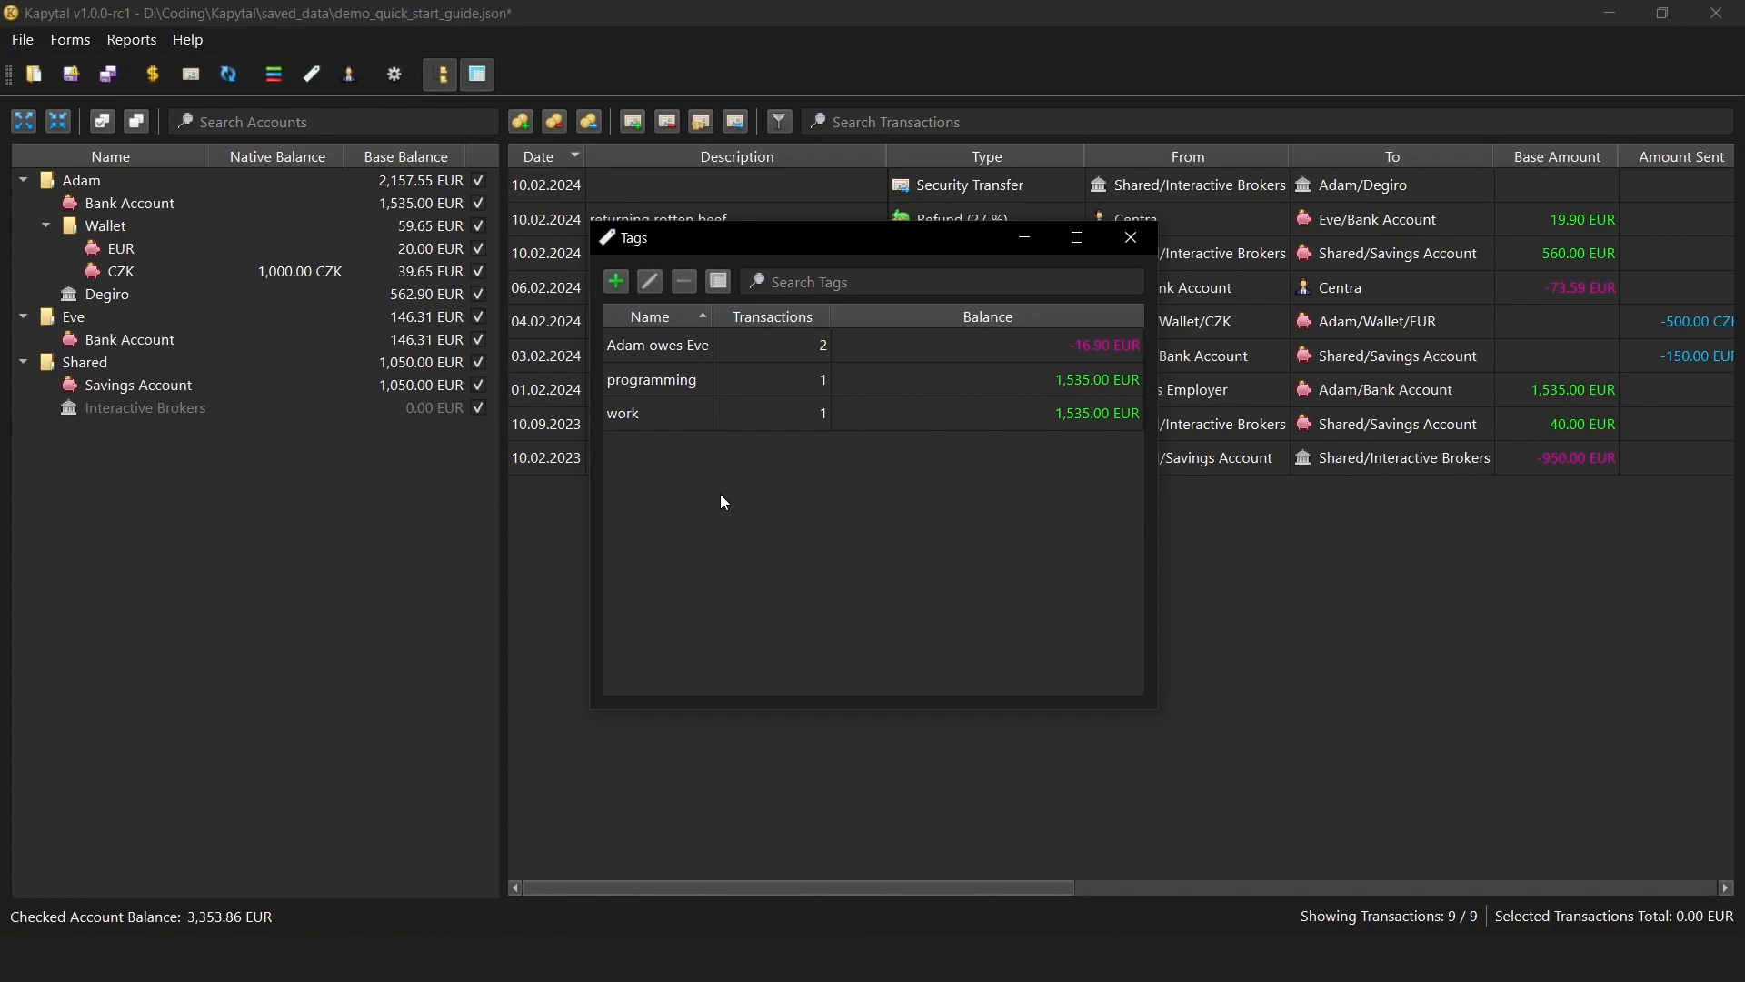
left_click(691, 421)
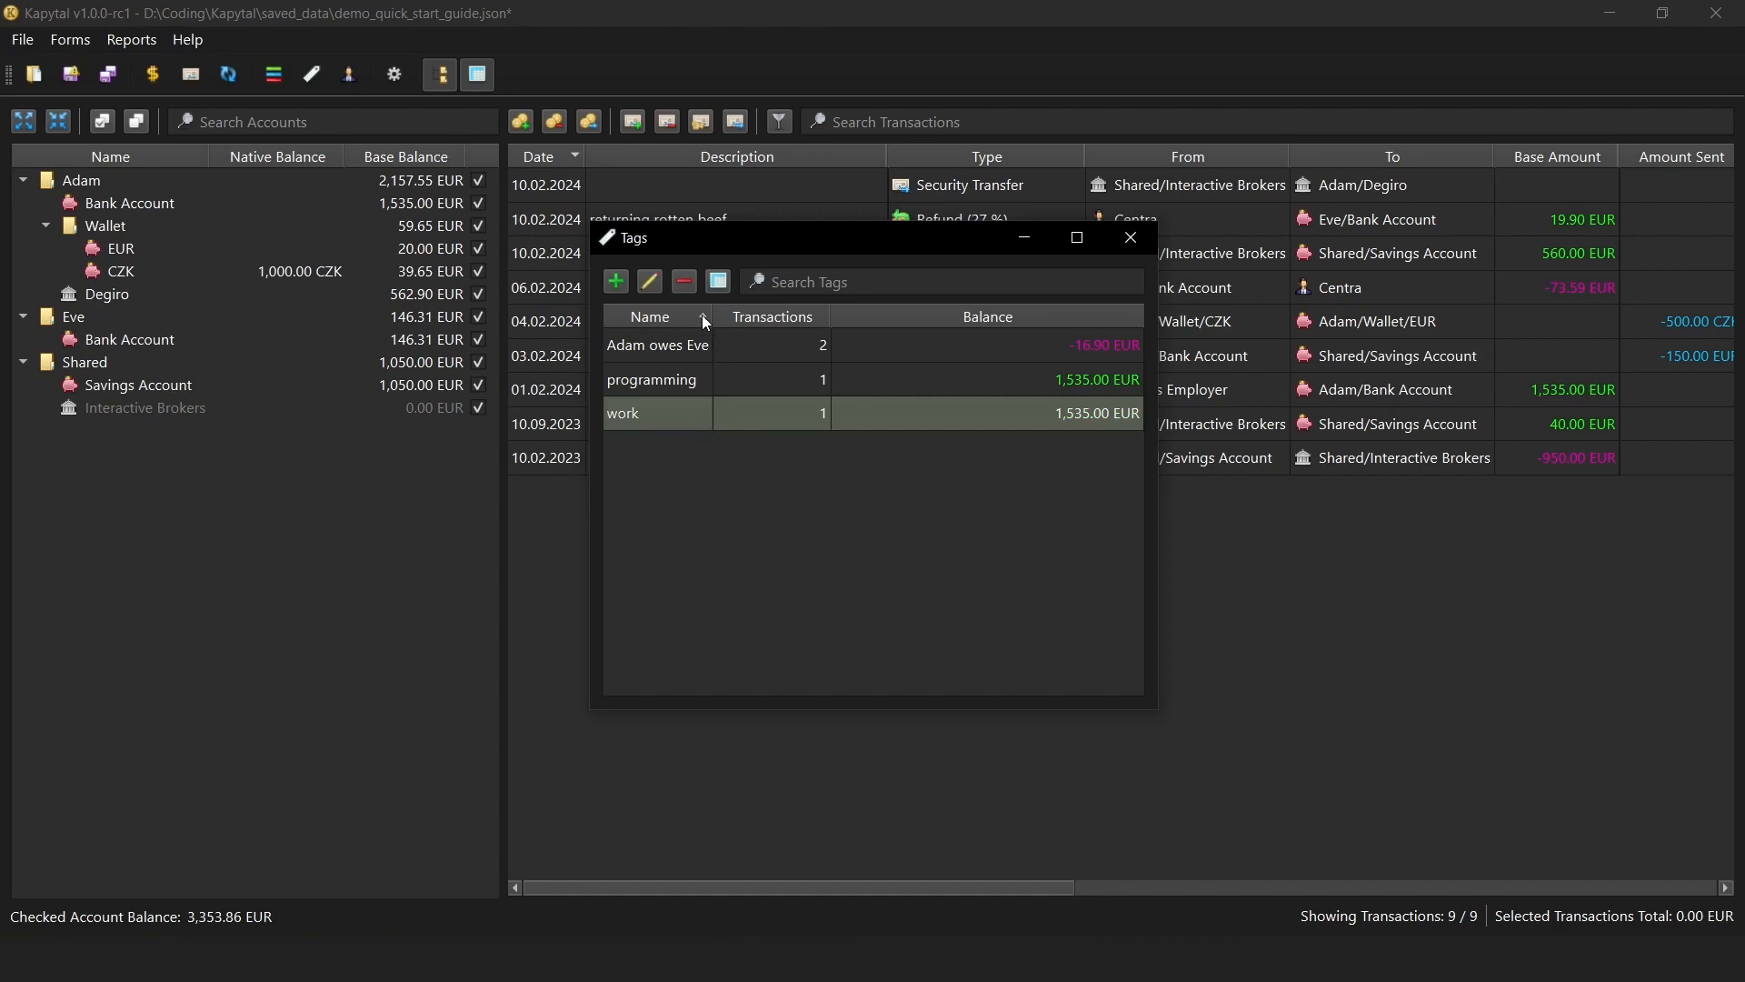
left_click(688, 290)
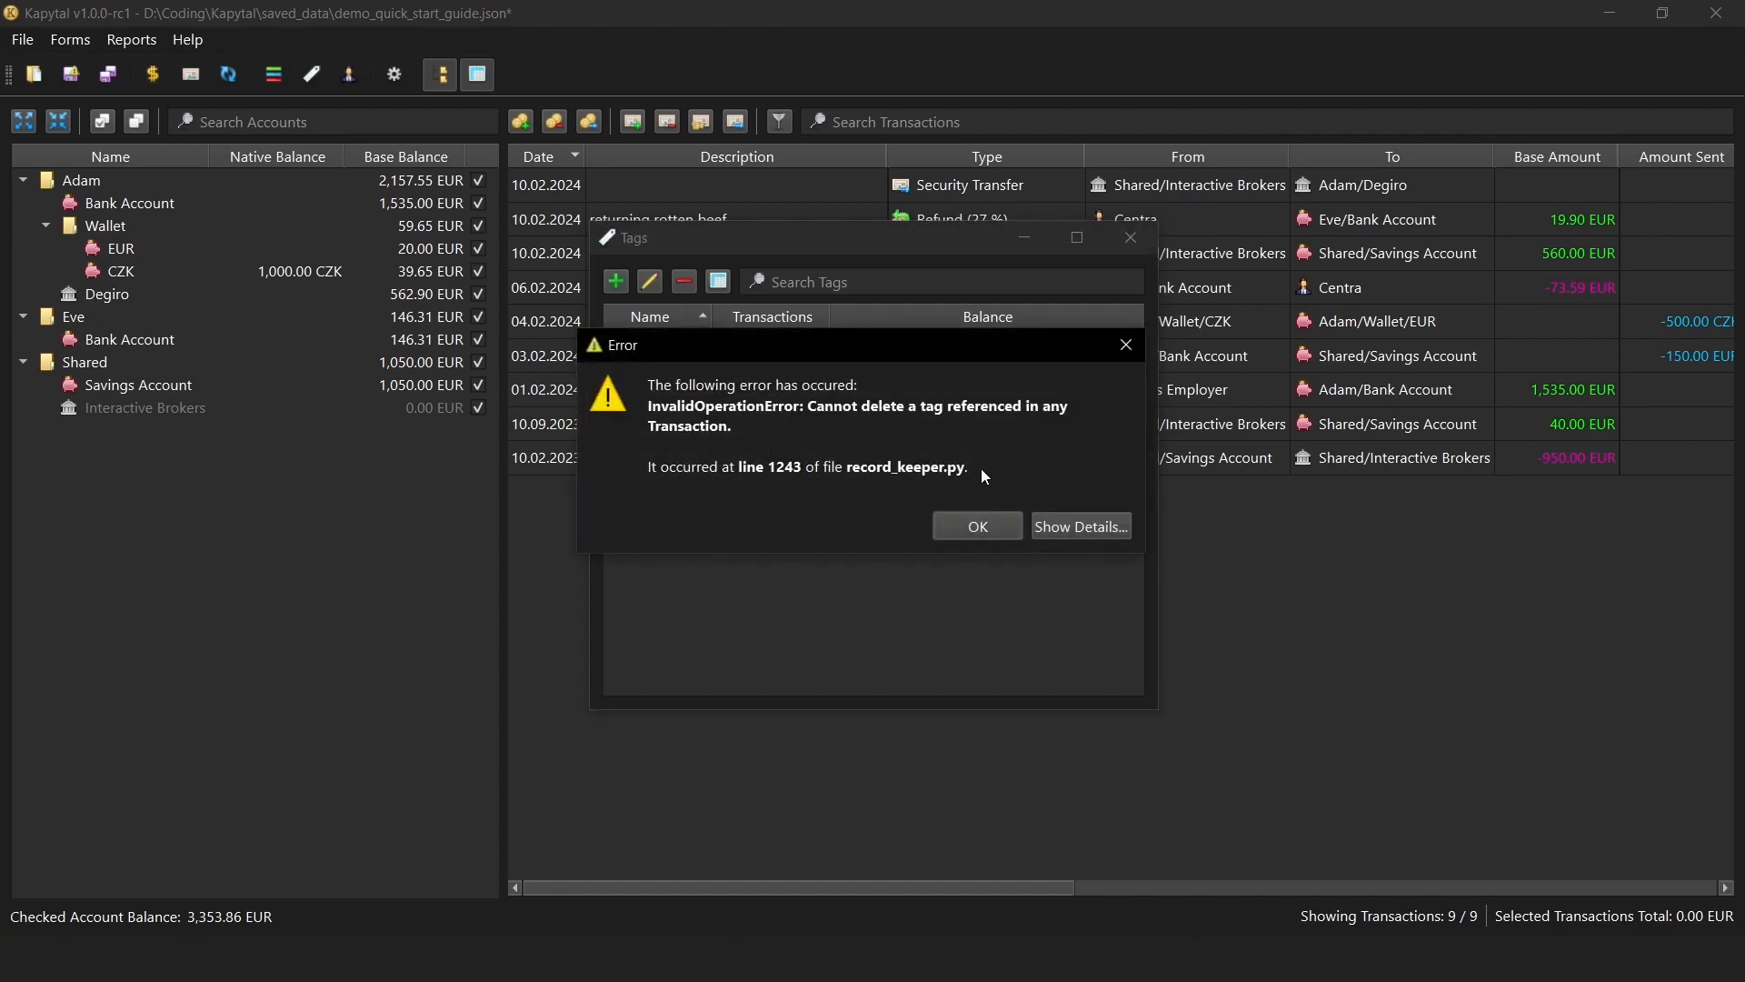
left_click(979, 526)
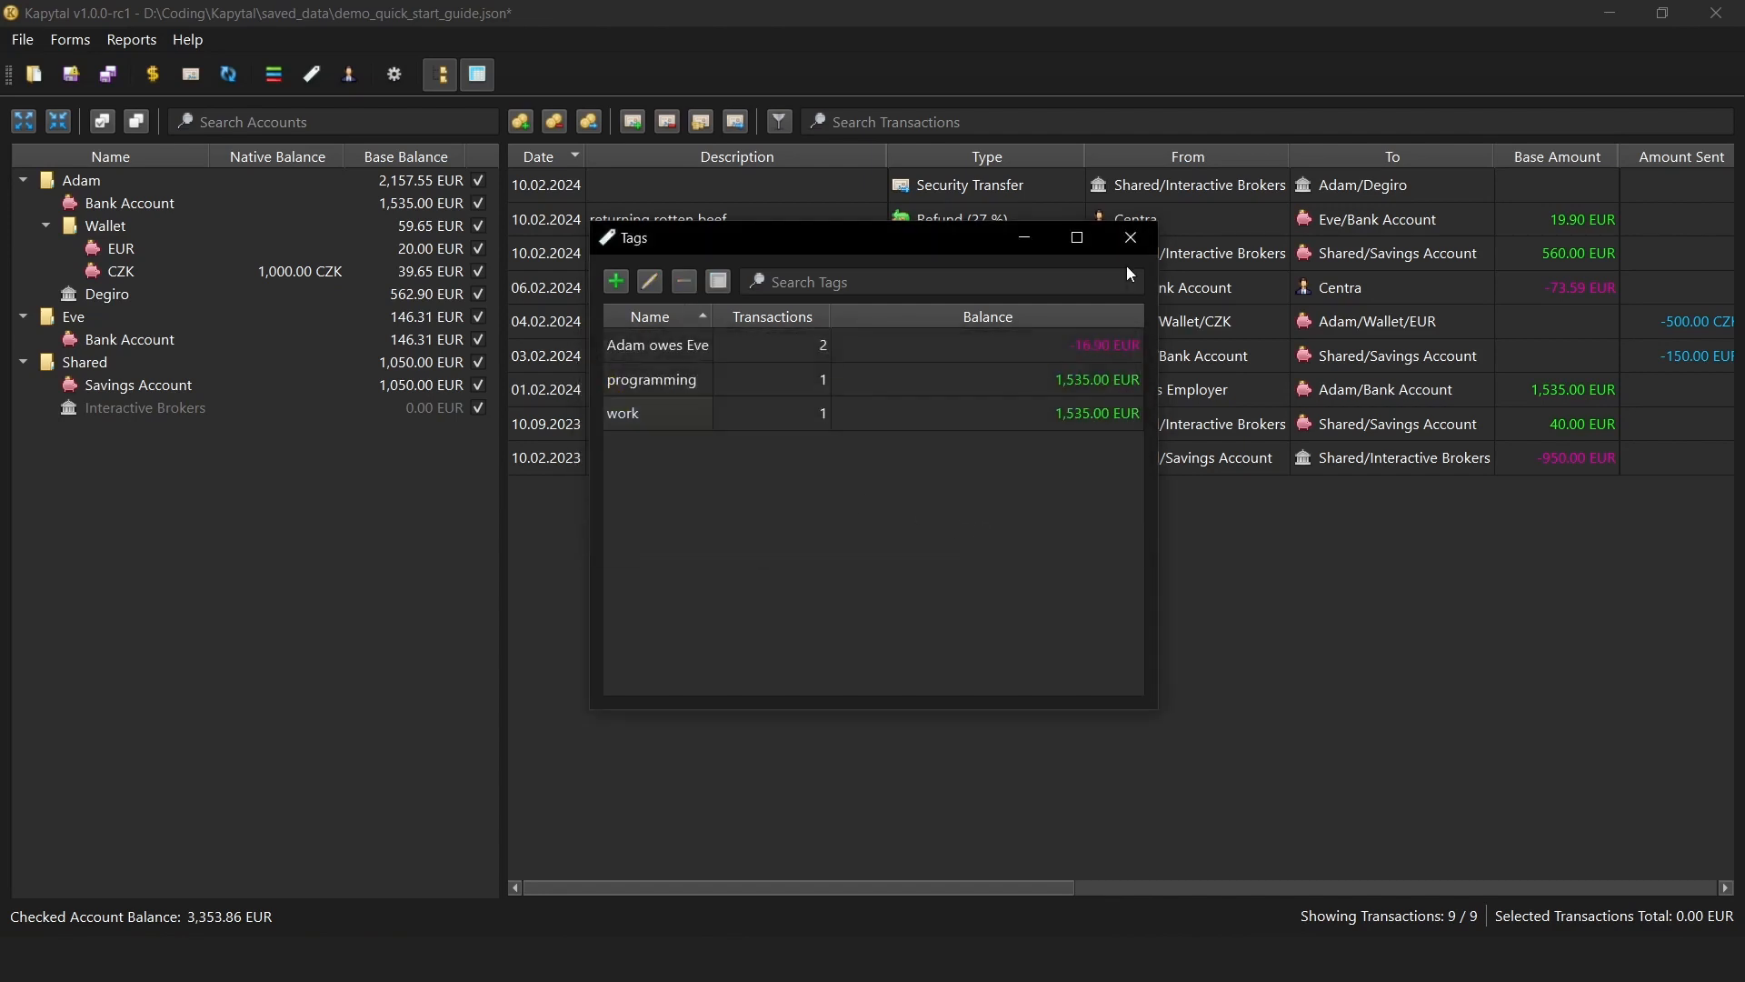
left_click(1130, 241)
Examine the Income, Expense and Dual-Purpose category hierarchies, including the subcategories under Gift.
left_click(274, 76)
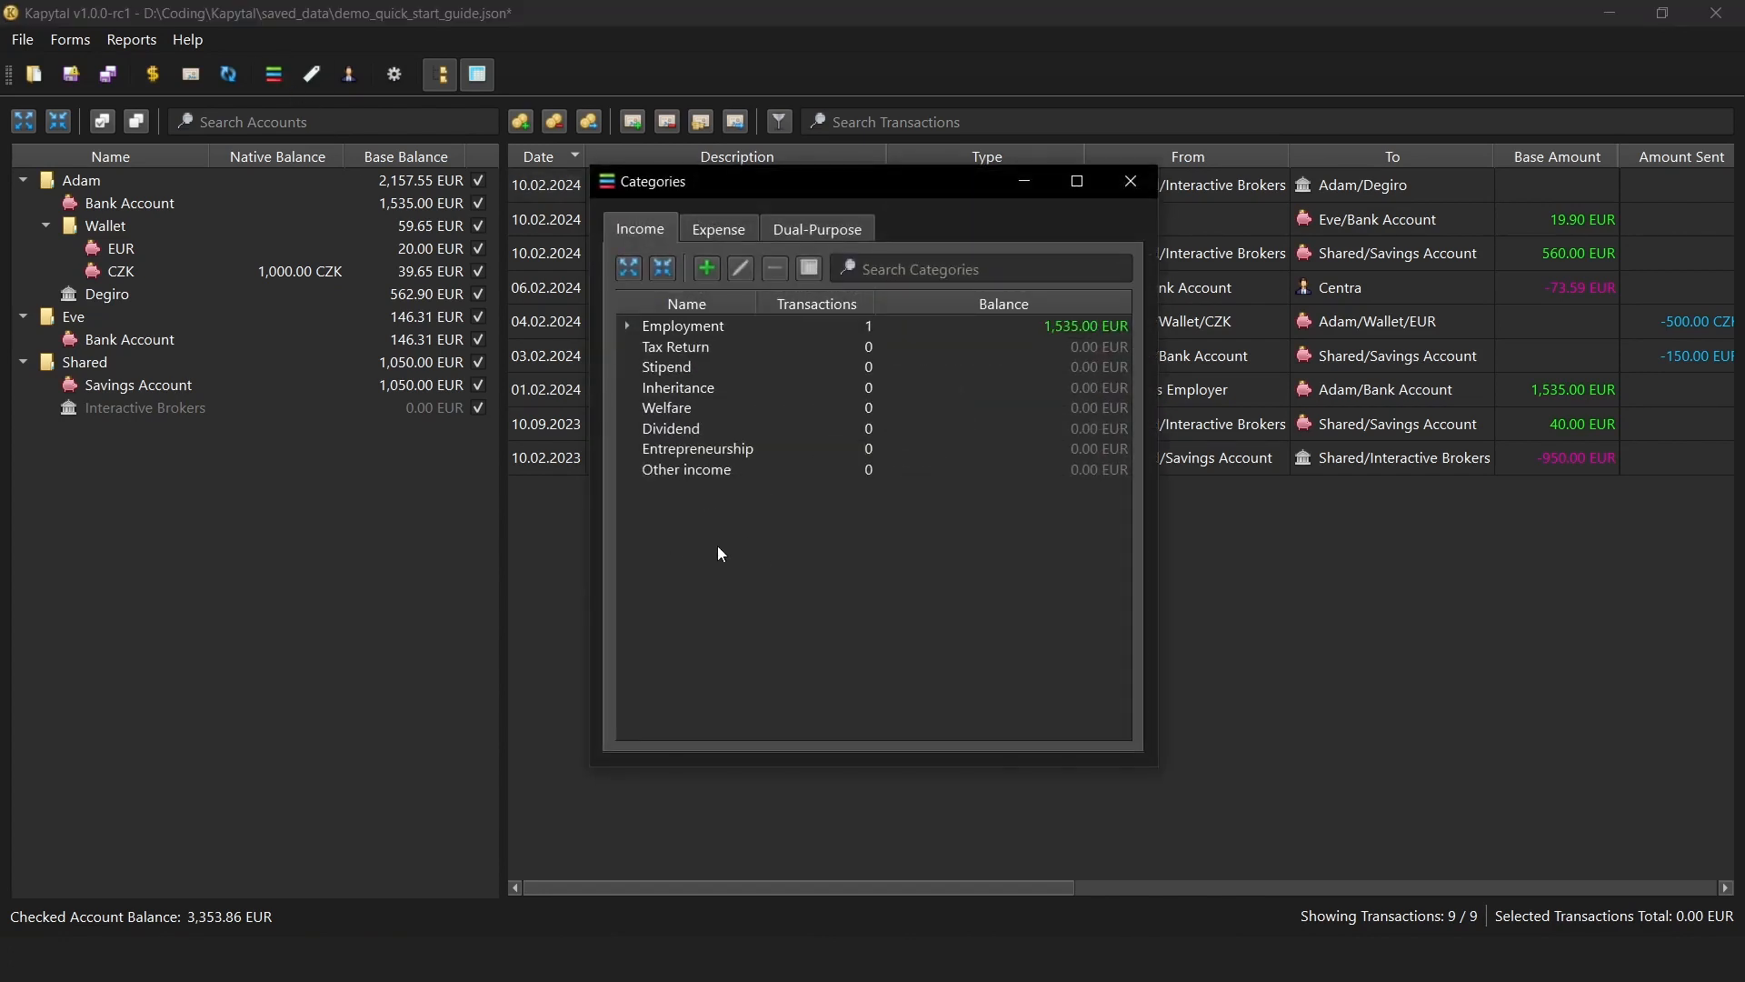
left_click(630, 267)
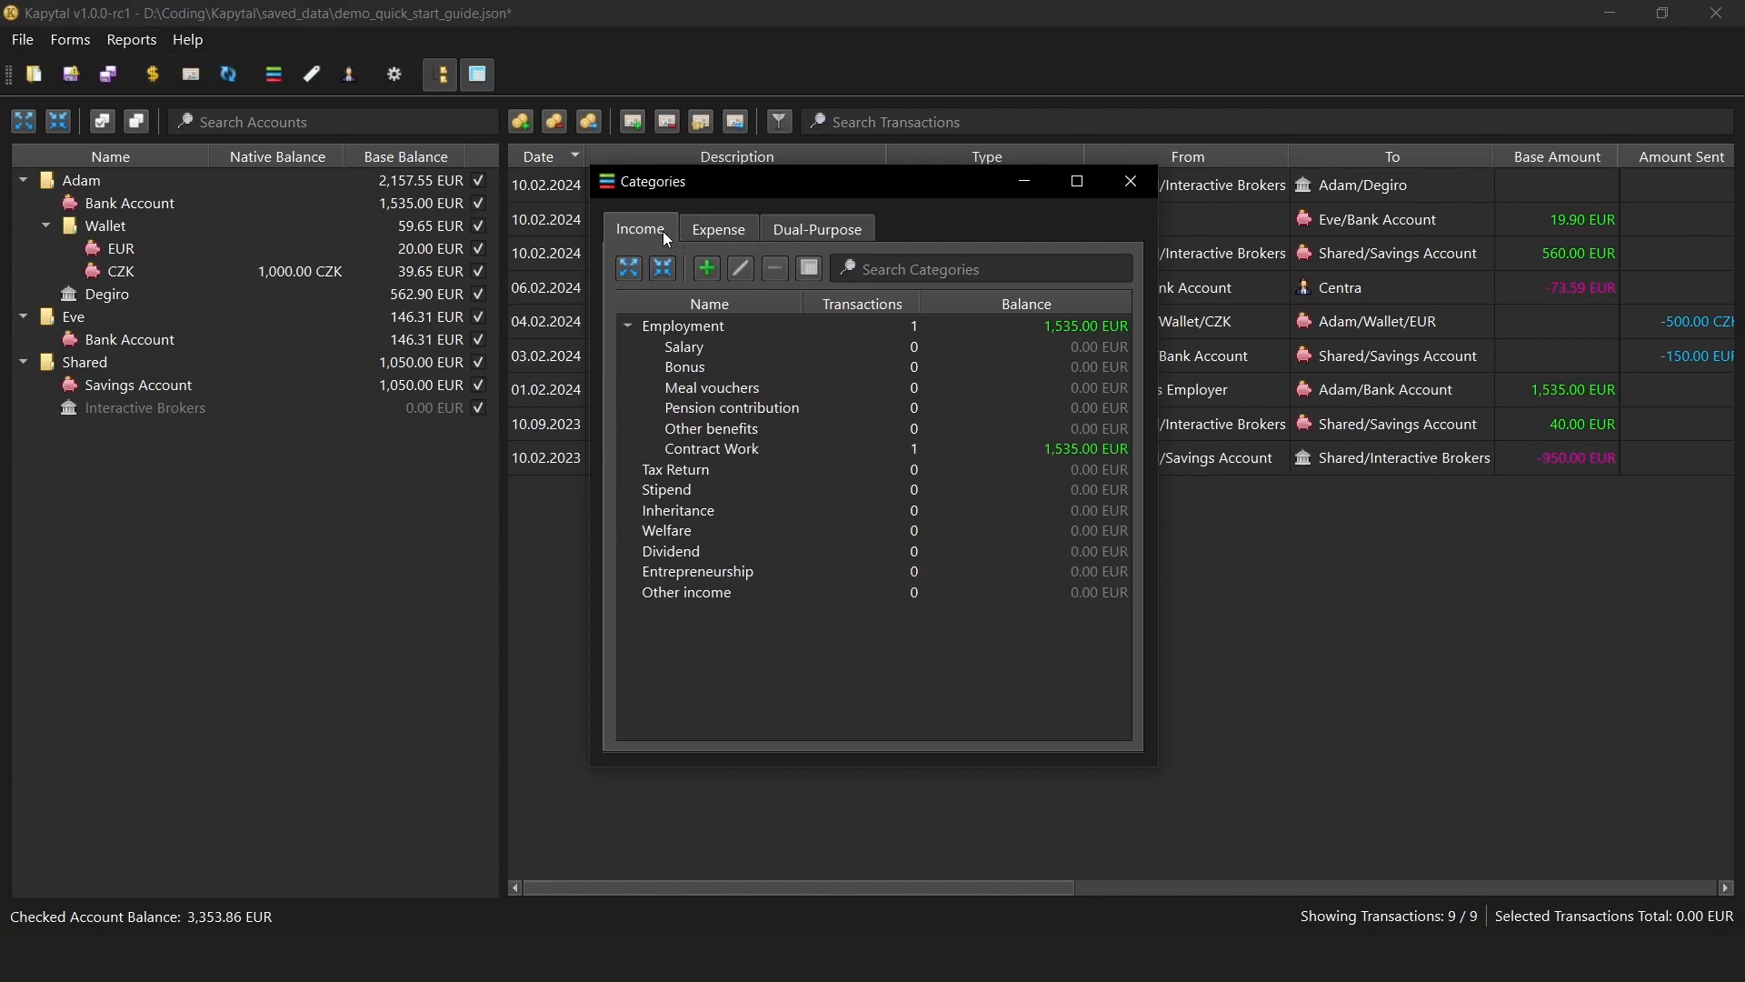
left_click(712, 235)
left_click(629, 267)
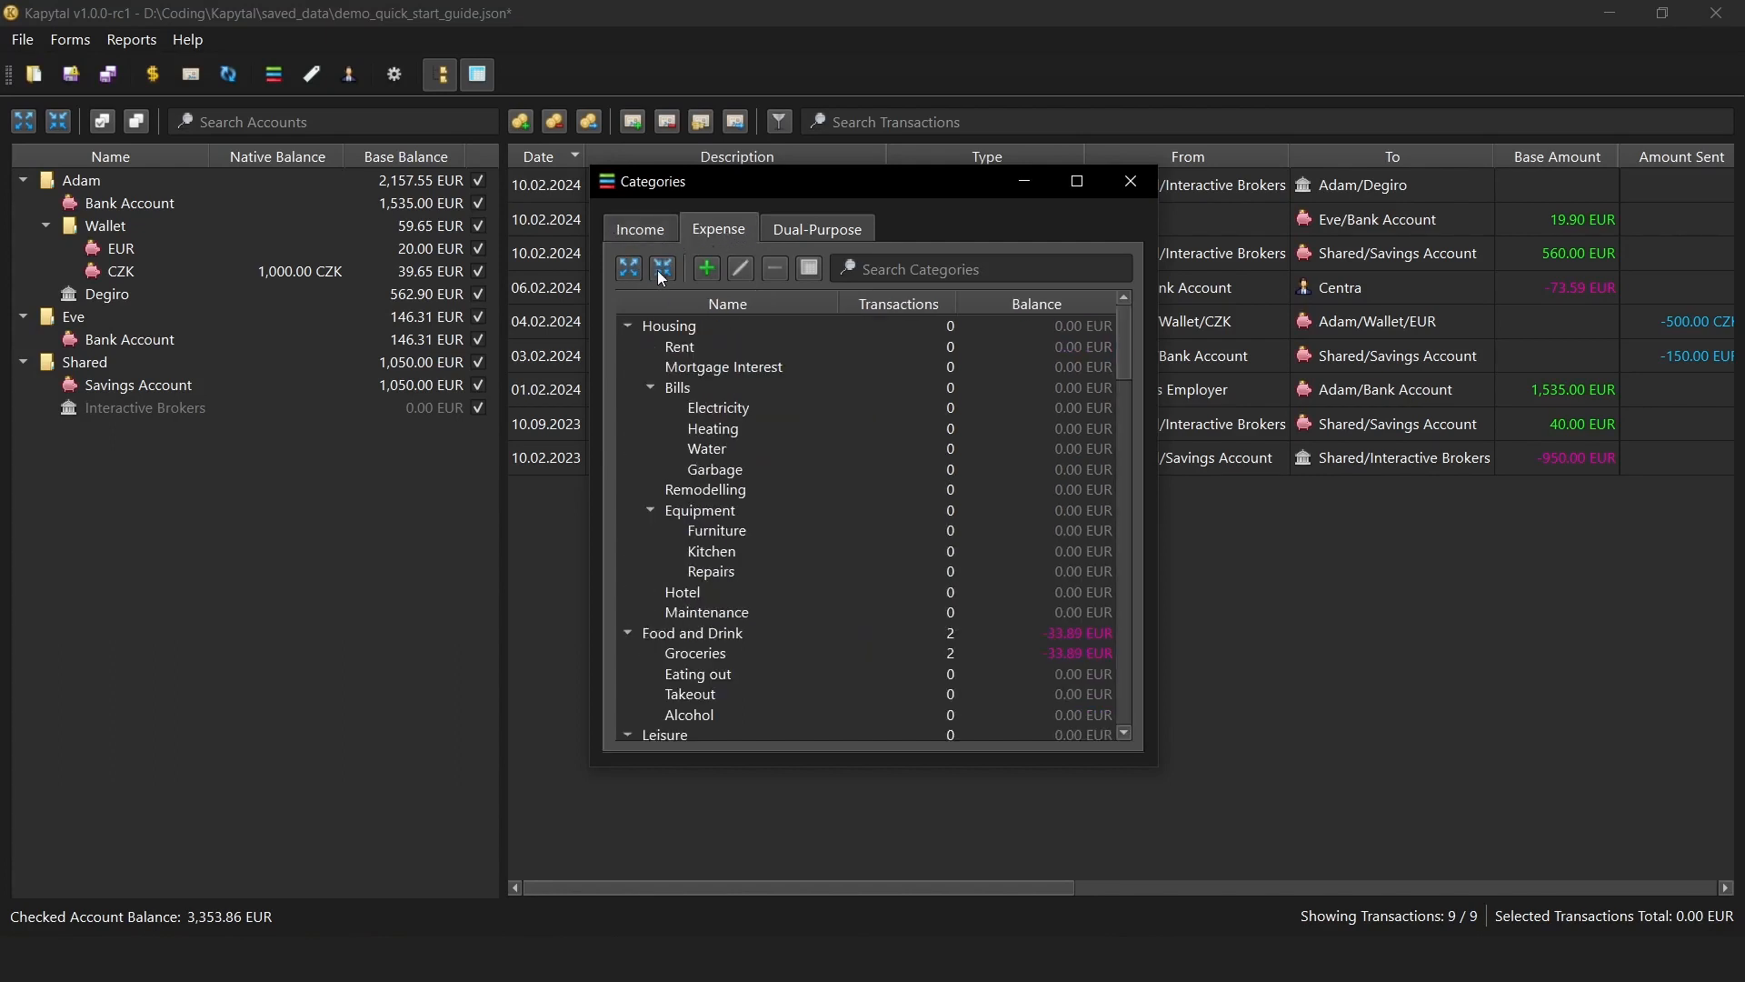
left_click(662, 267)
left_click(797, 239)
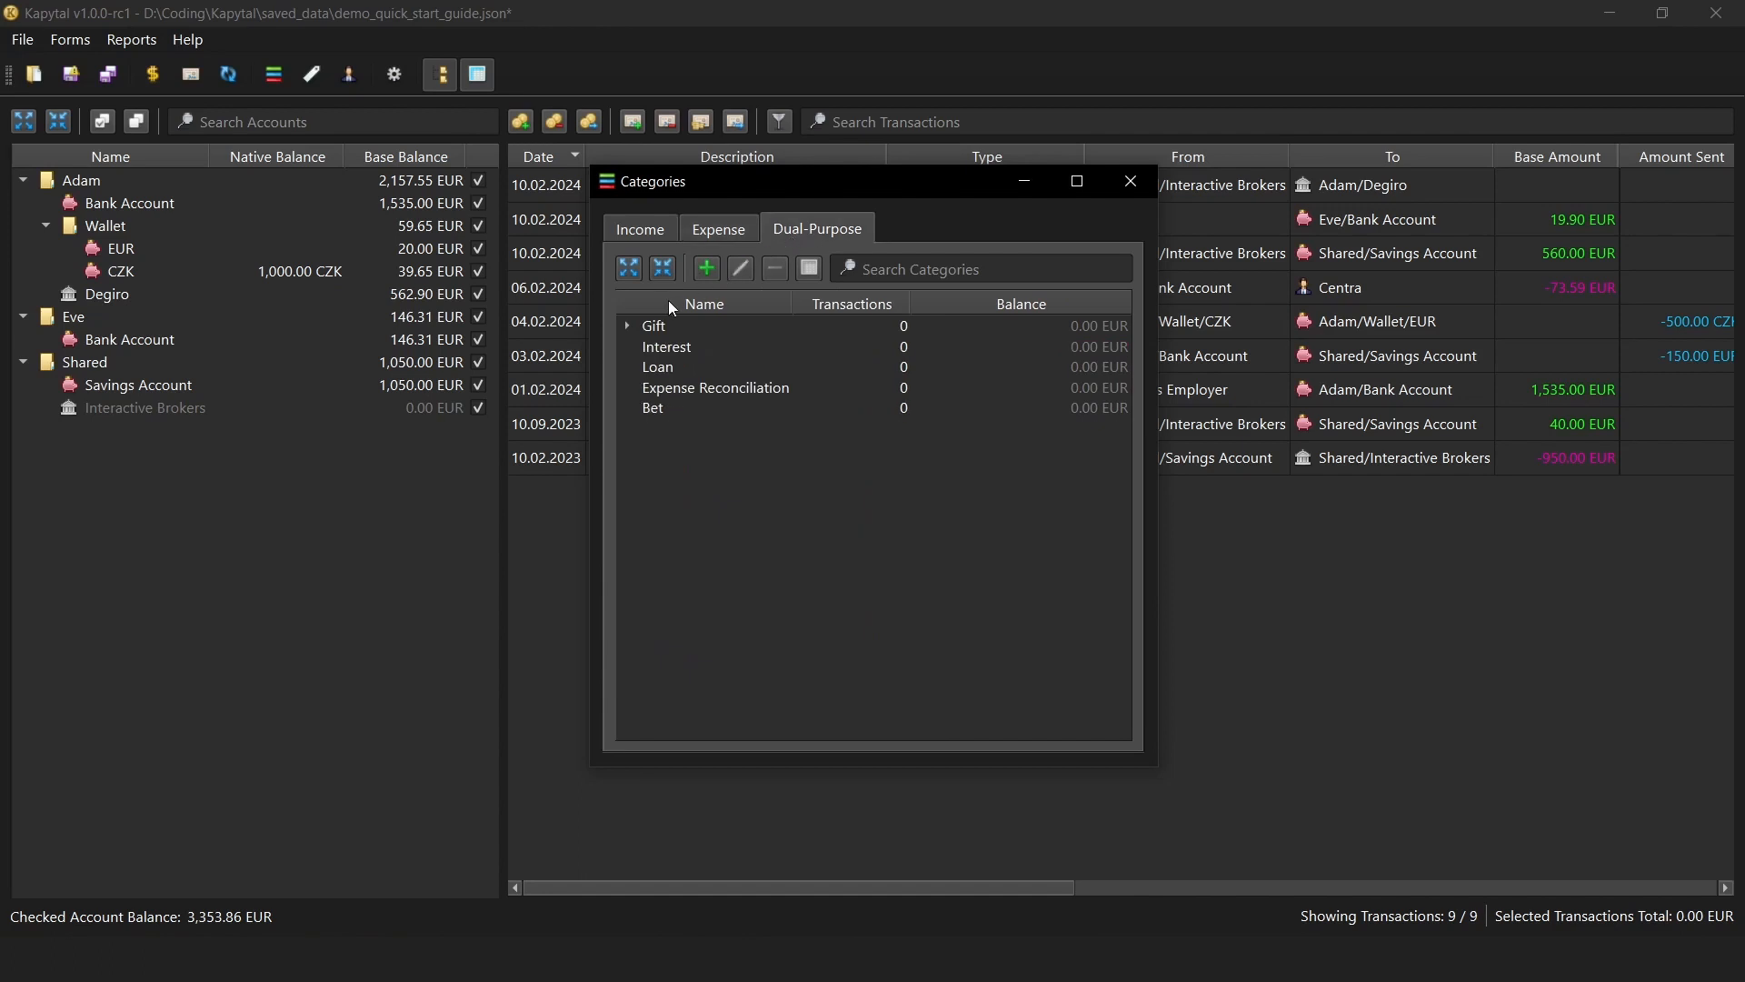
left_click(628, 326)
Review the Income categories and the Digital goods expense subcategories, and close the category list.
left_click(656, 238)
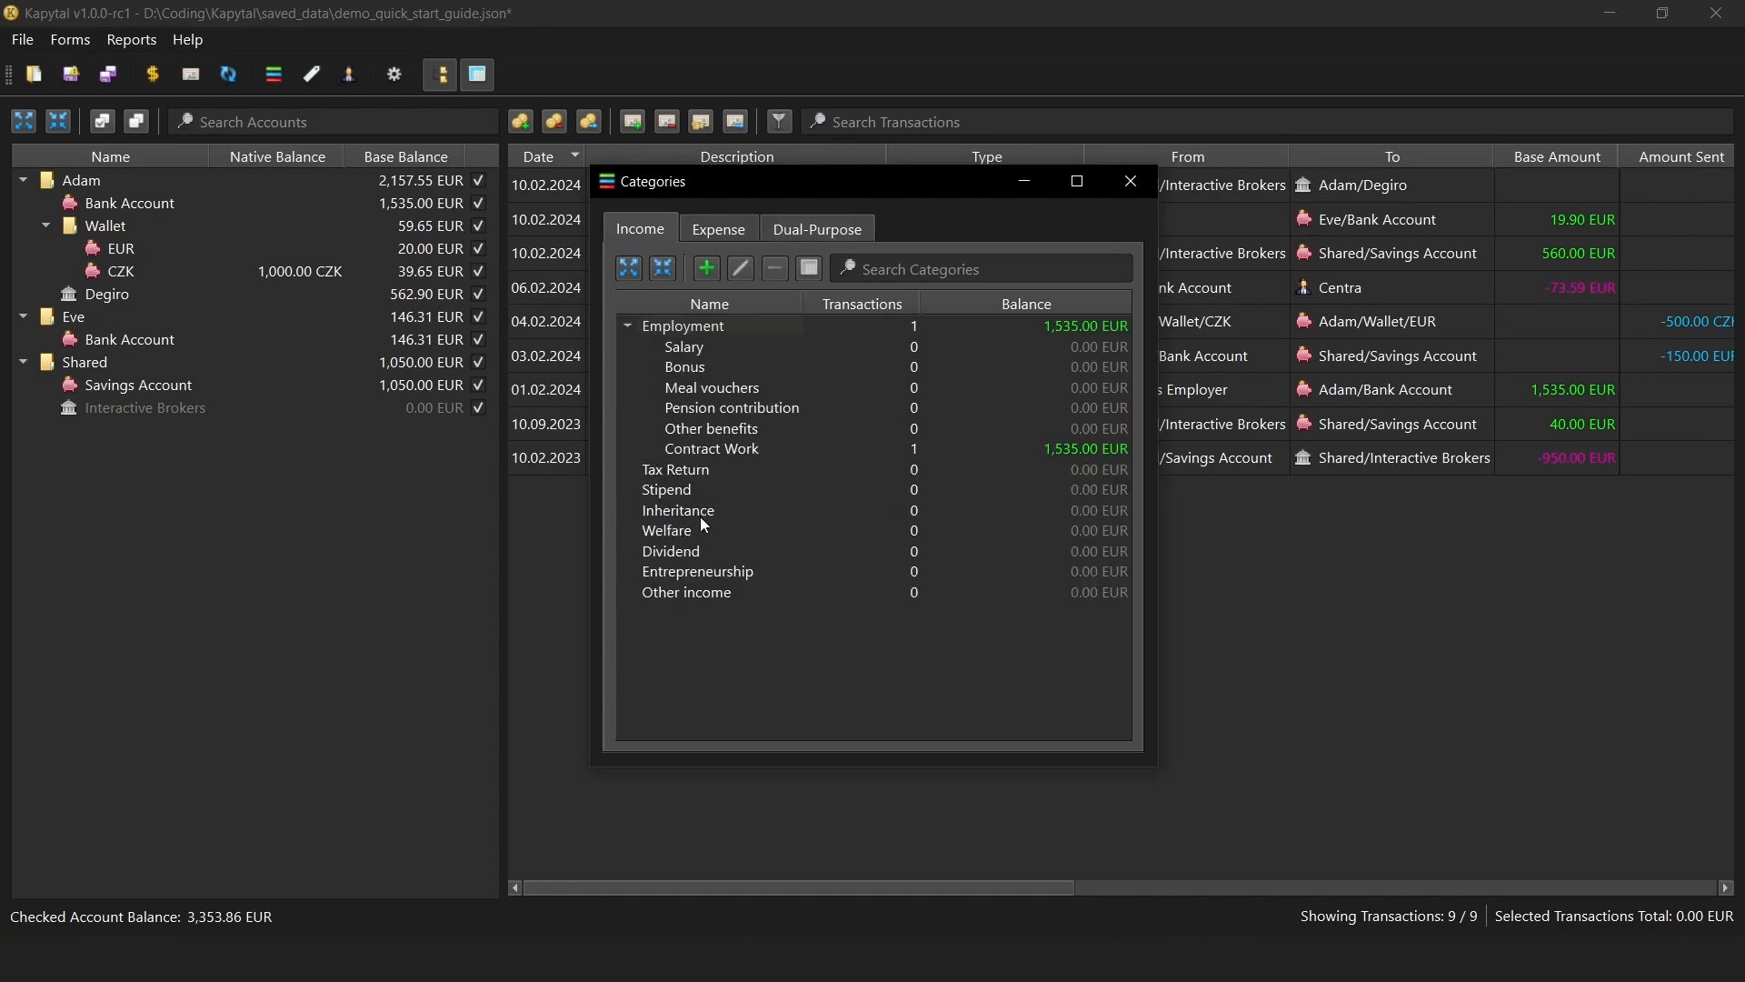
left_click(739, 238)
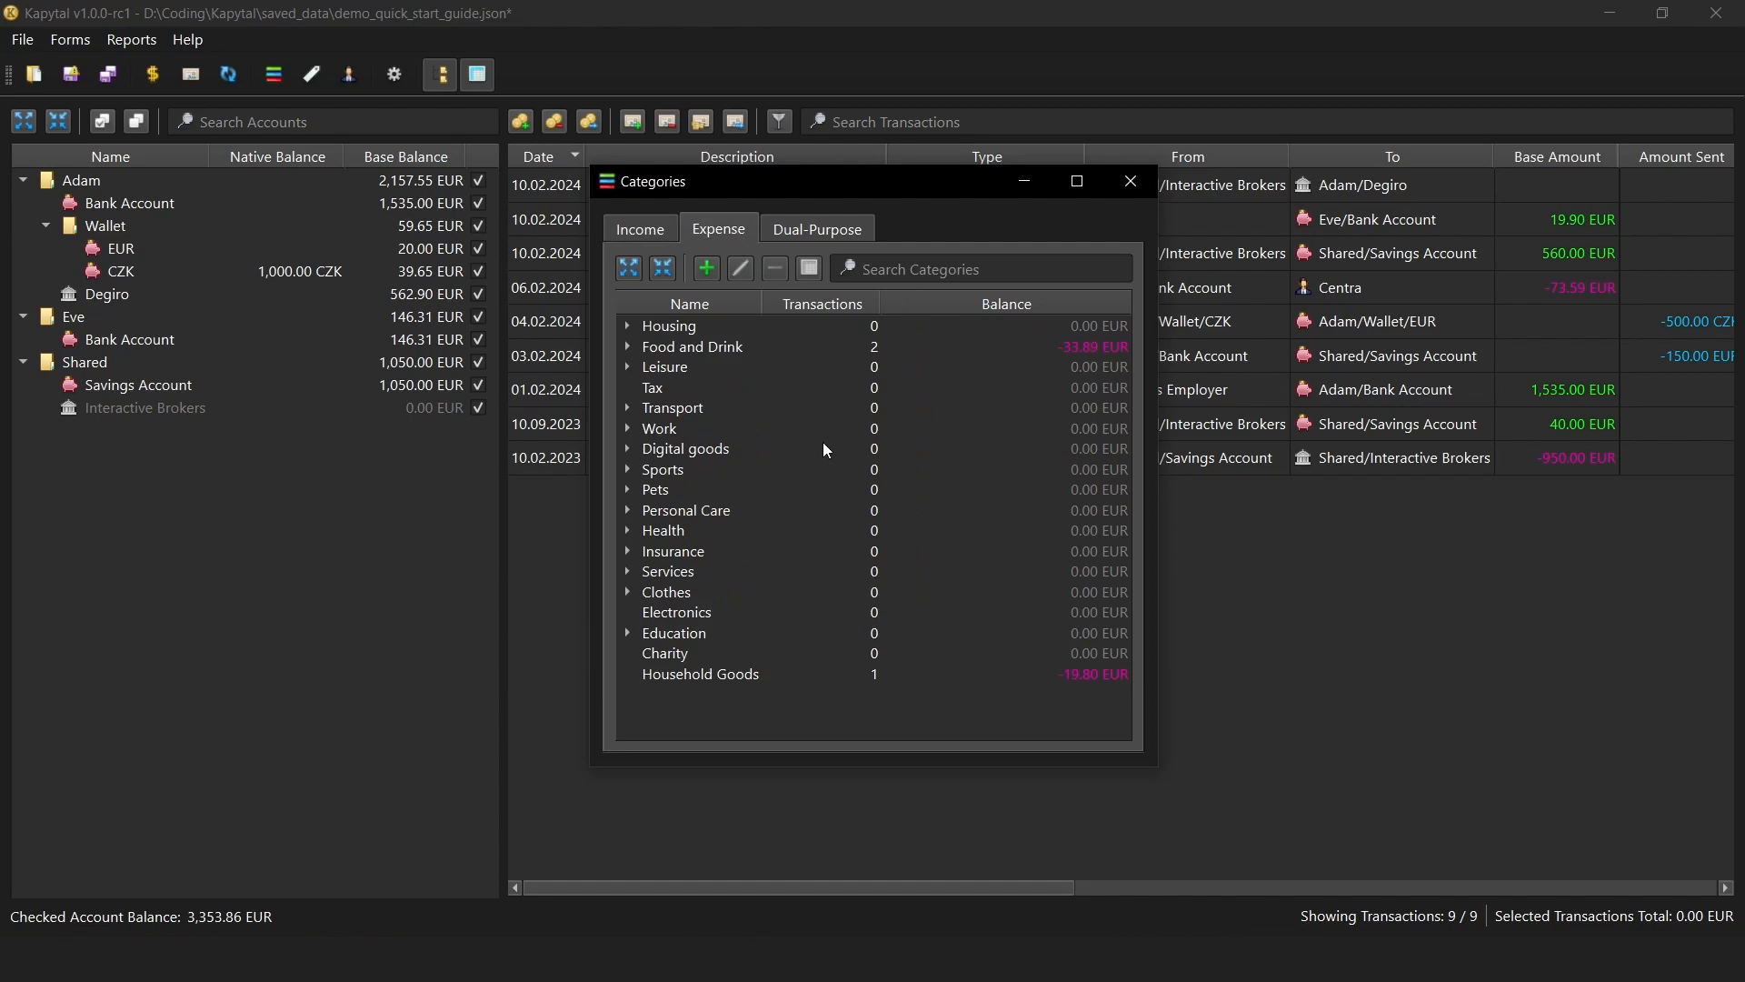
left_click(628, 449)
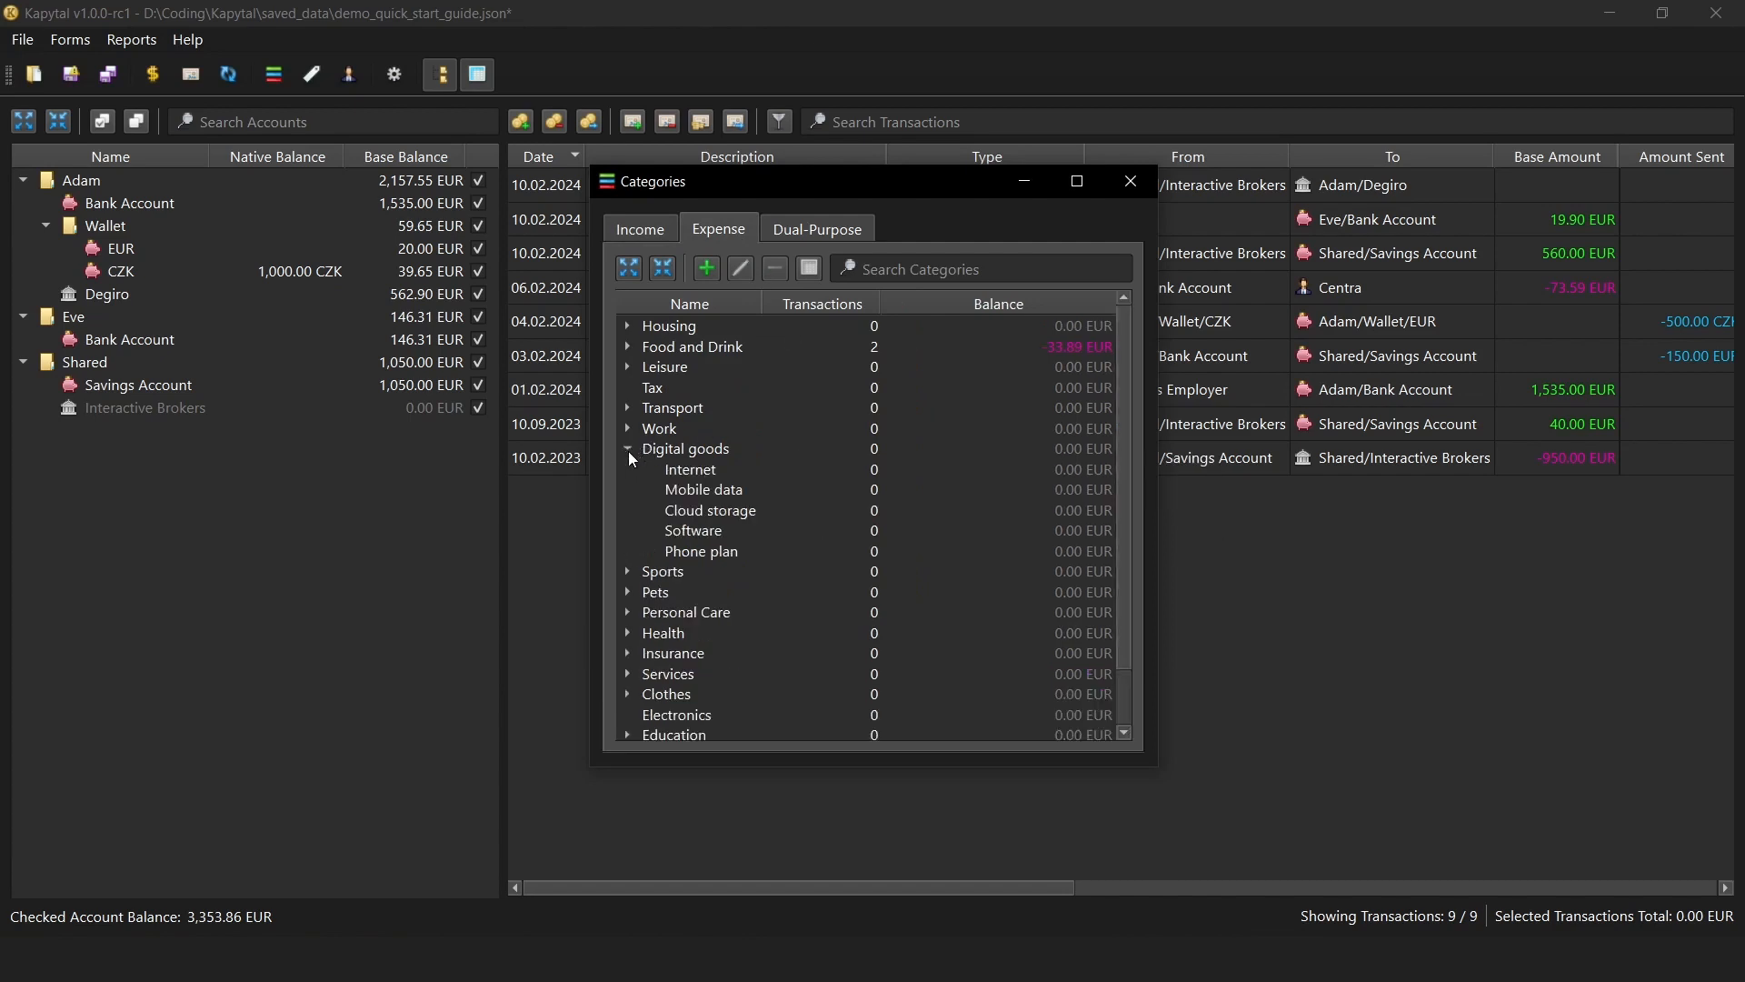
left_click(640, 226)
left_click(1131, 181)
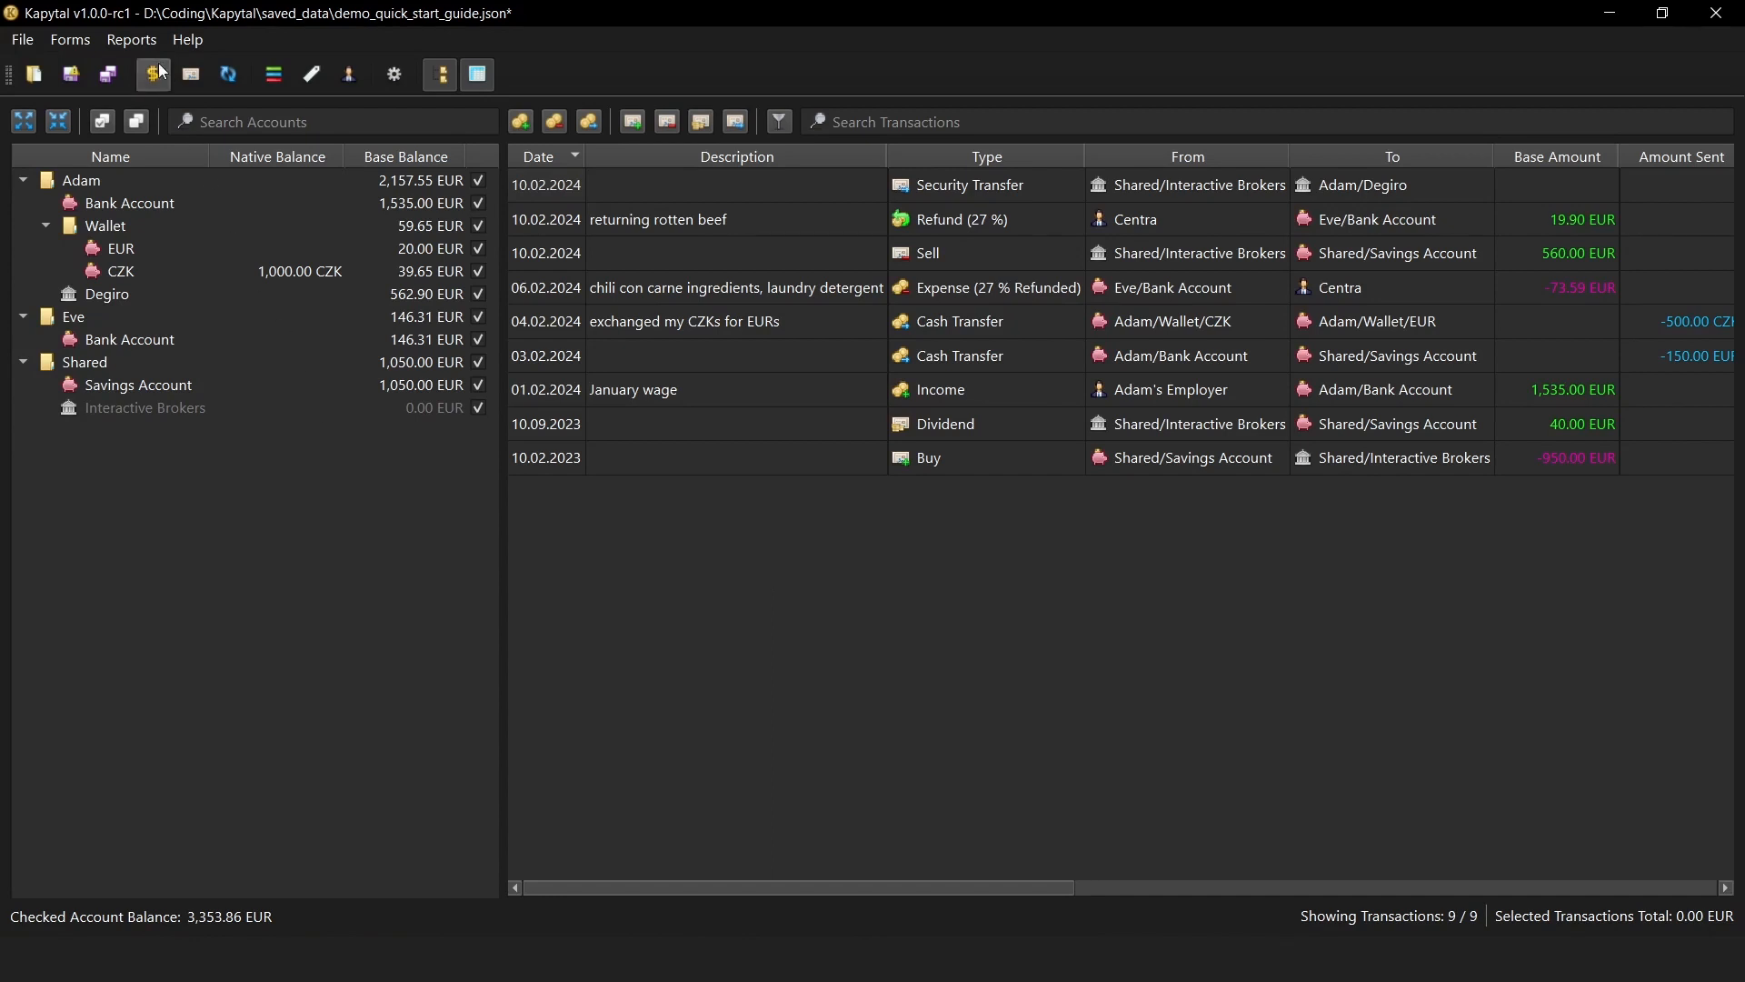
View the Net Worth report by Accounts with the account hierarchy expanded, inspect segments of its sunburst chart, and close it.
left_click(131, 38)
mouse_move(195, 69)
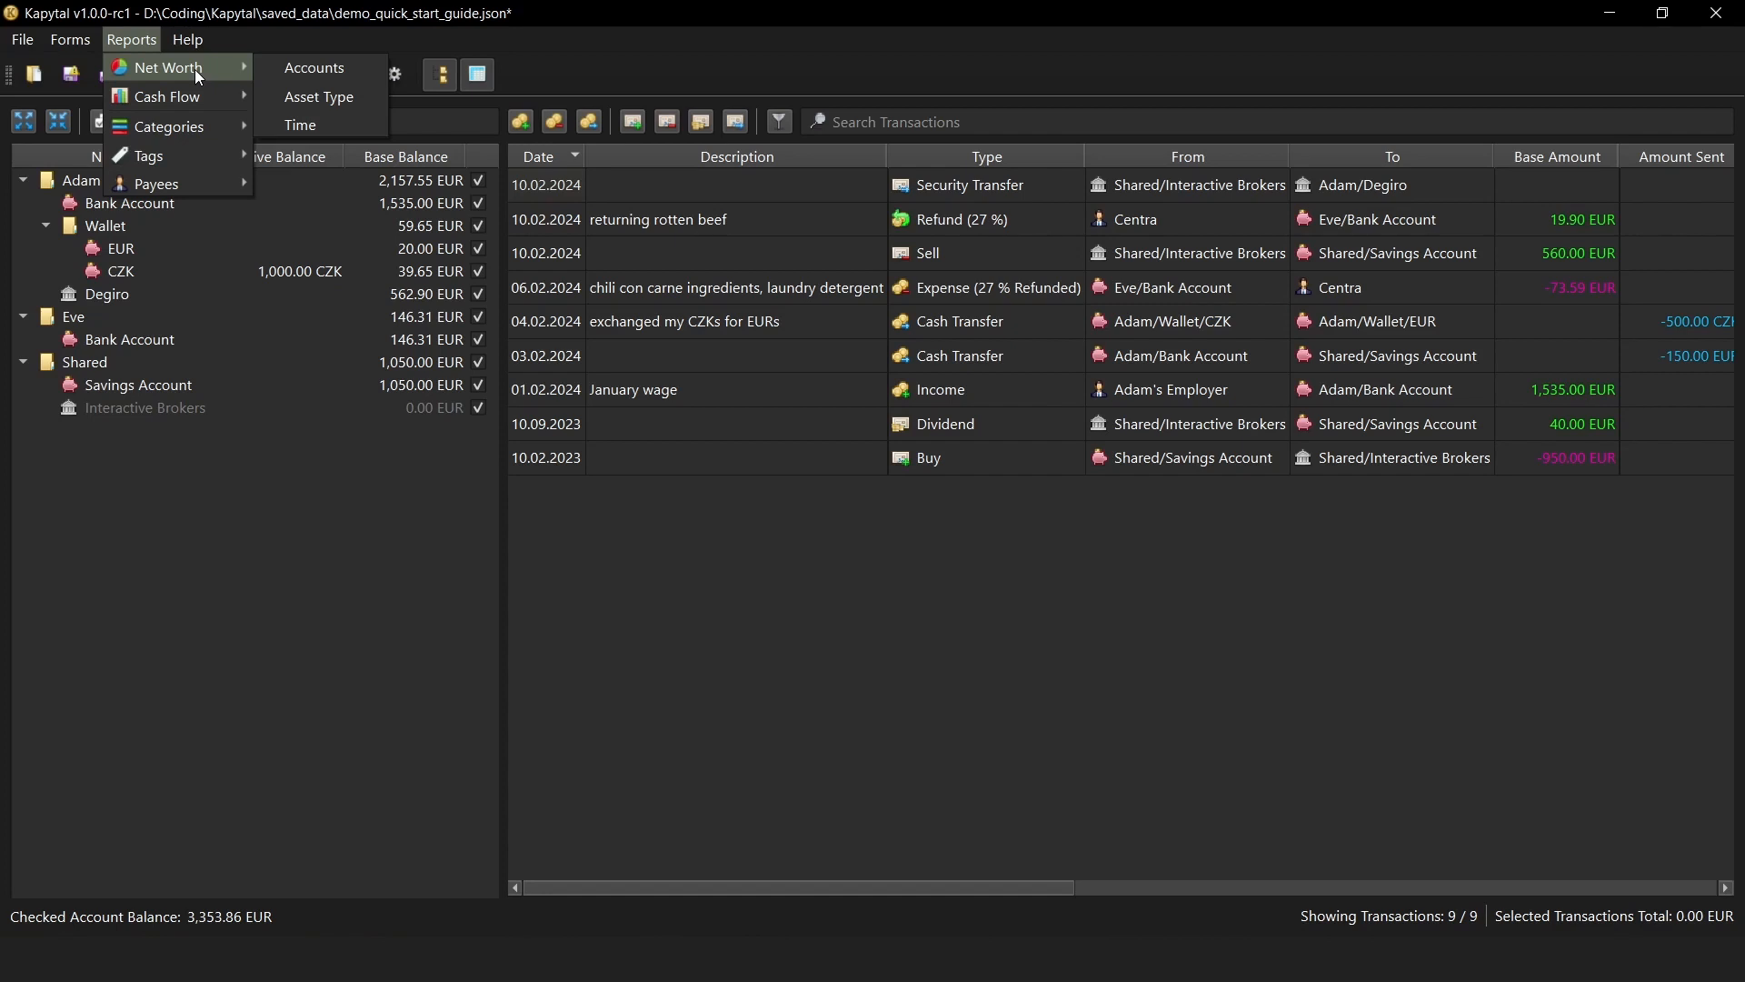
left_click(300, 68)
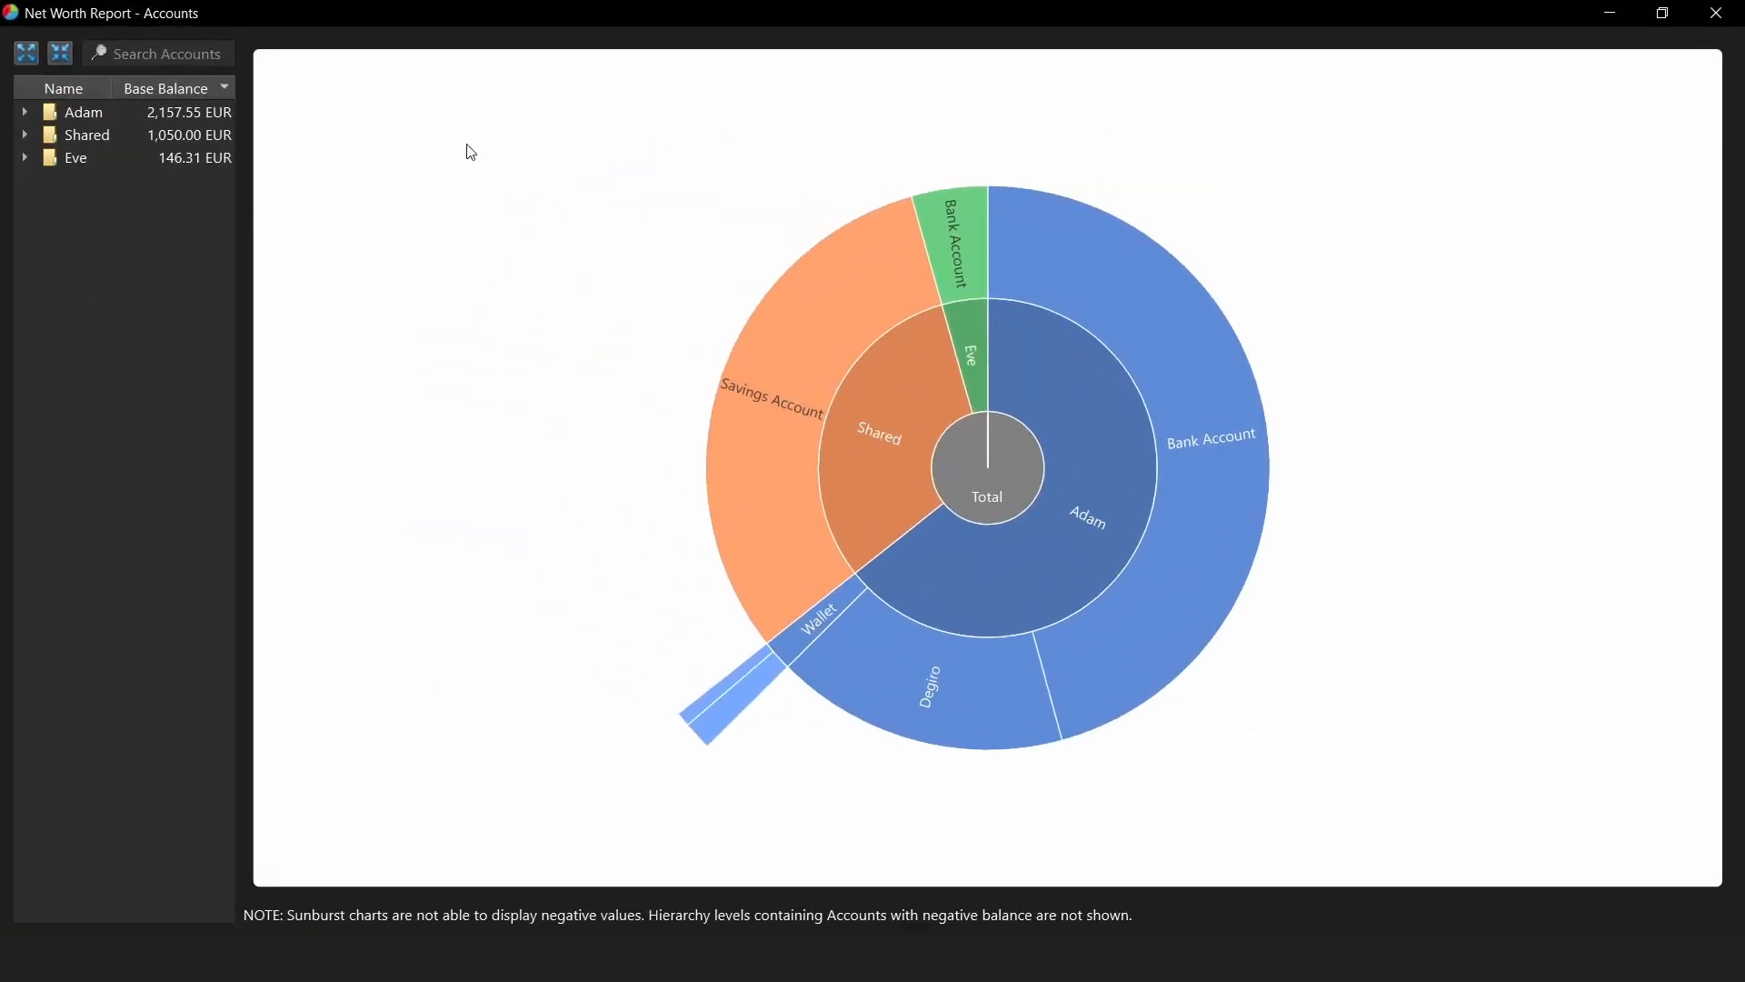
left_click(26, 54)
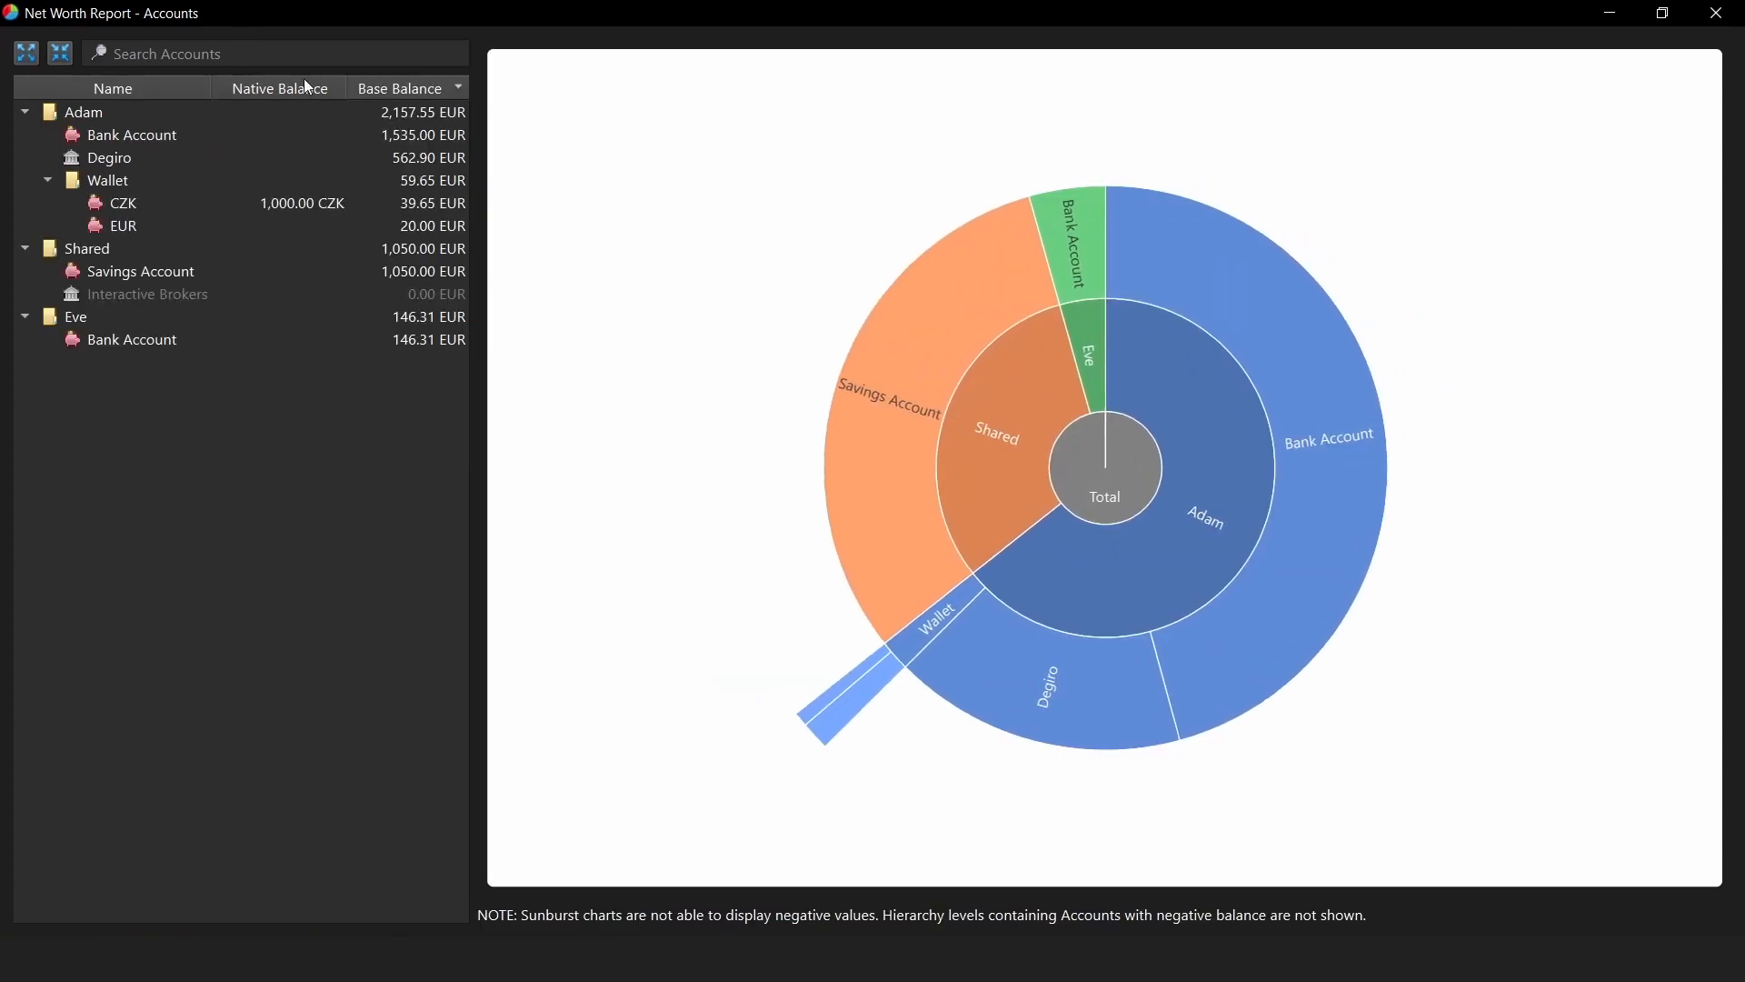
mouse_move(892, 363)
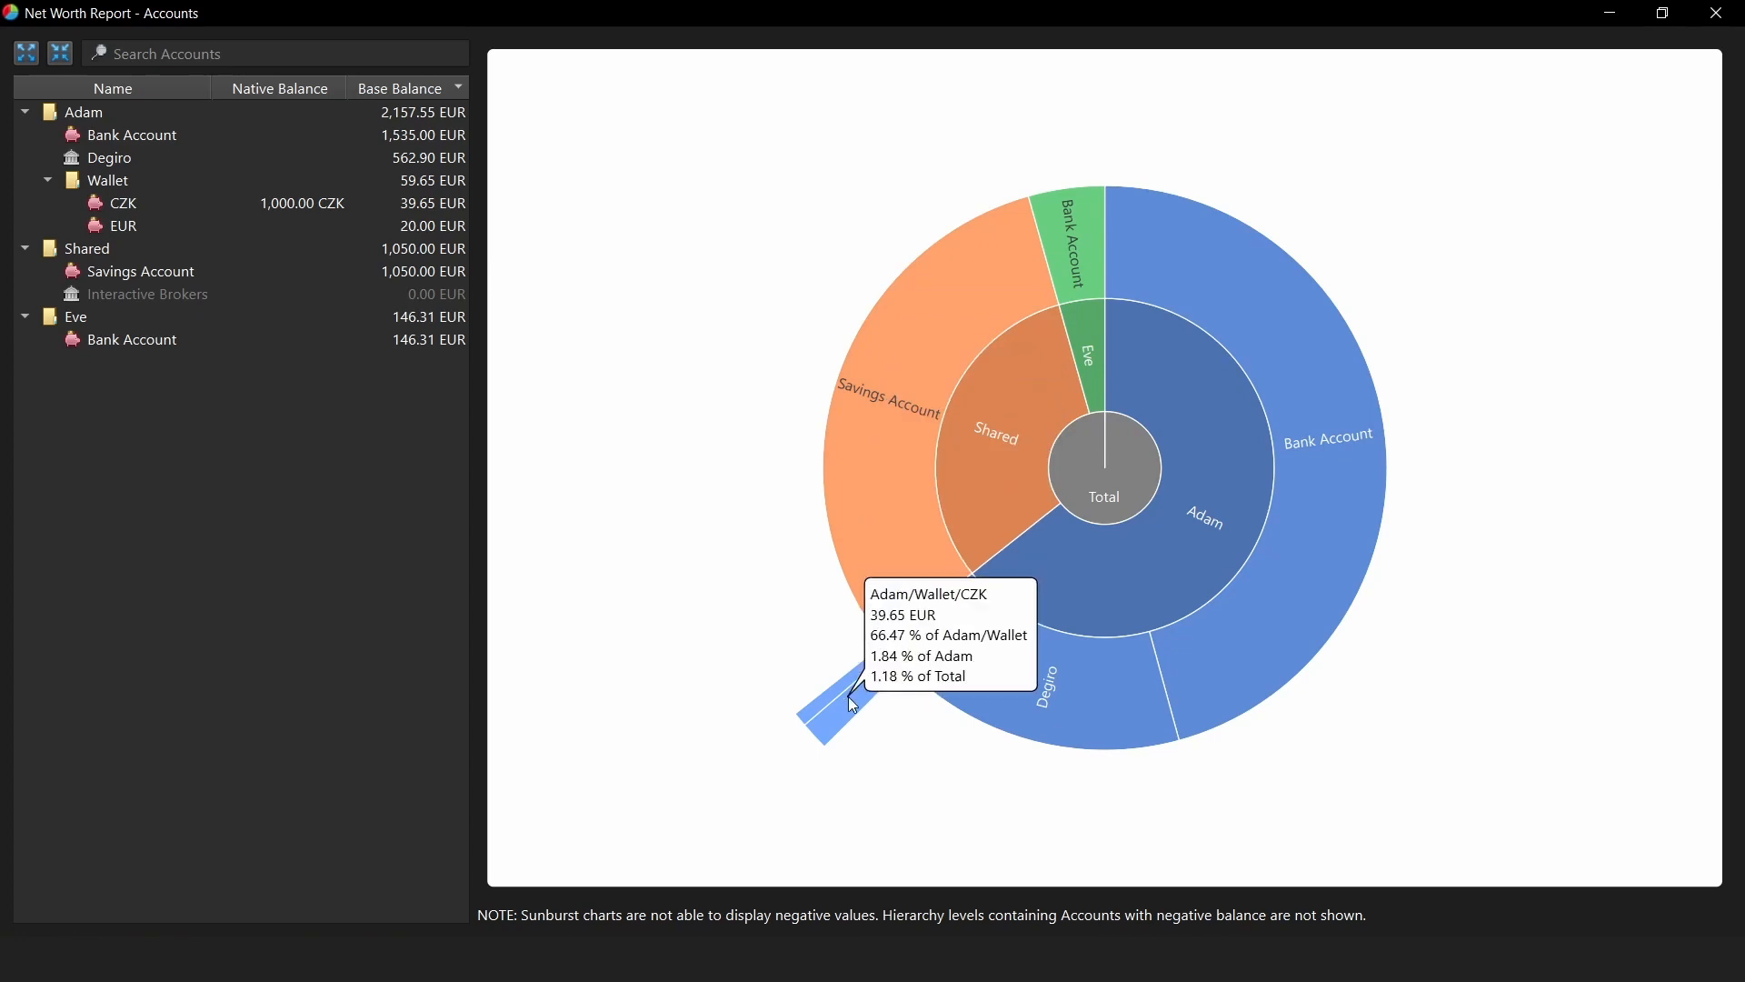
mouse_move(849, 689)
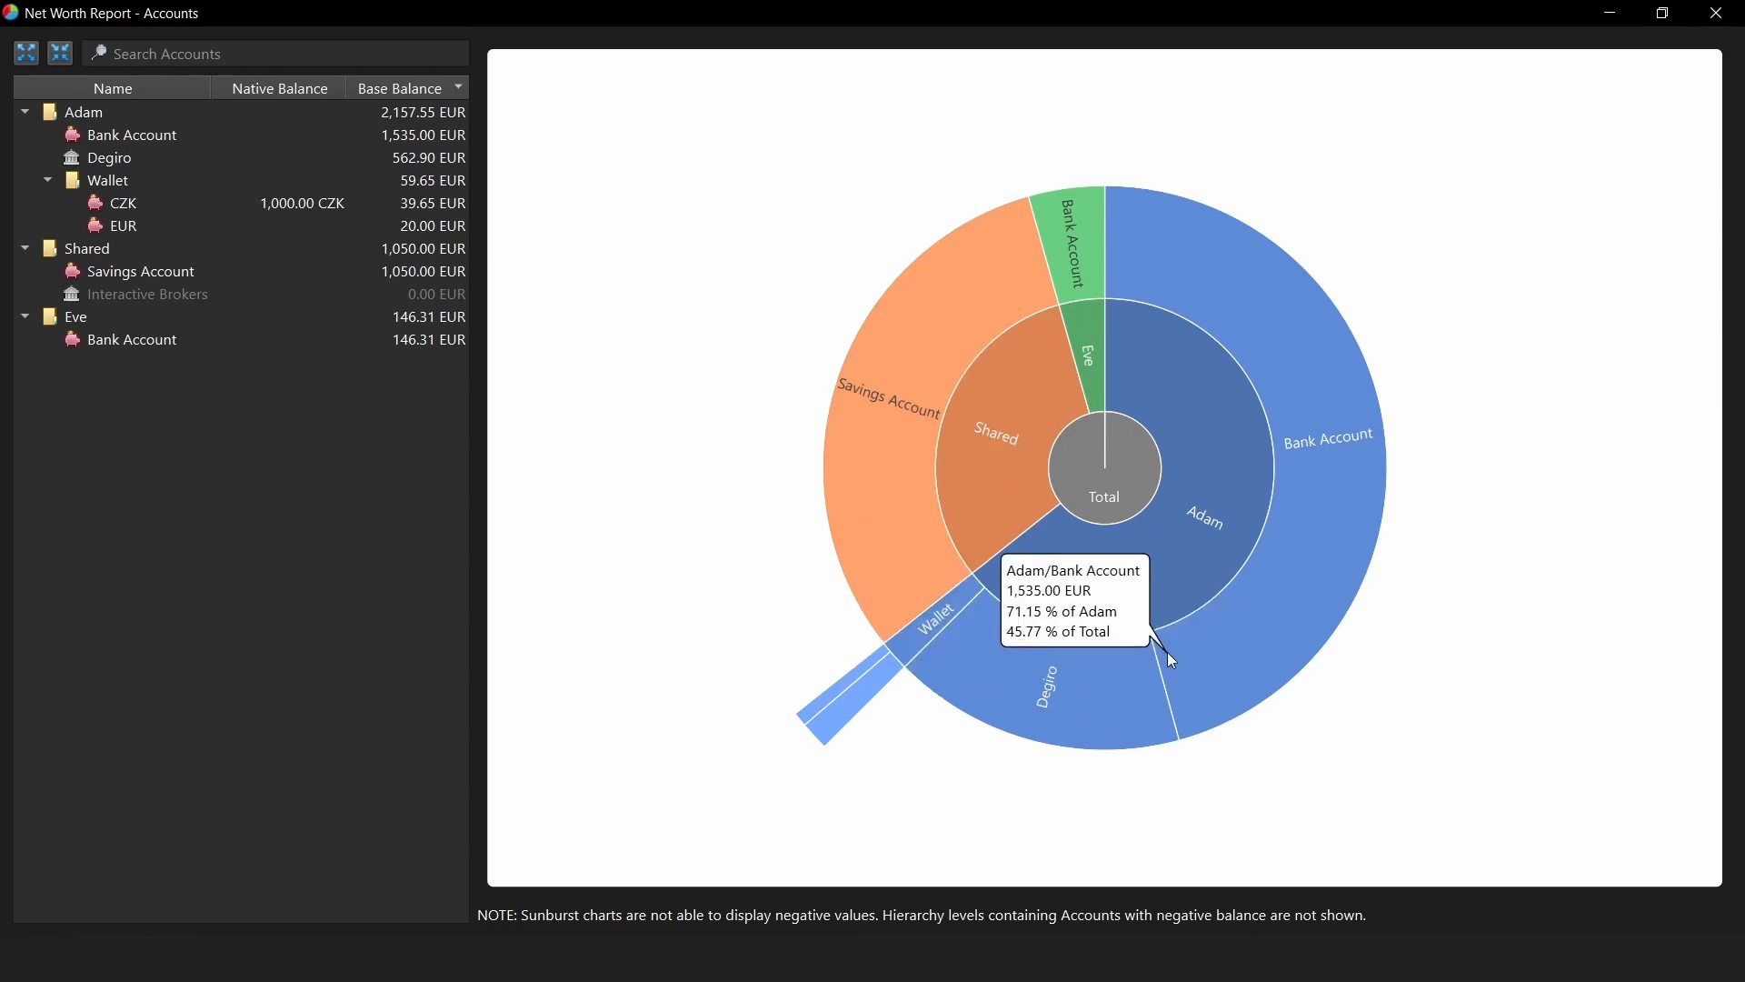
left_click(1716, 13)
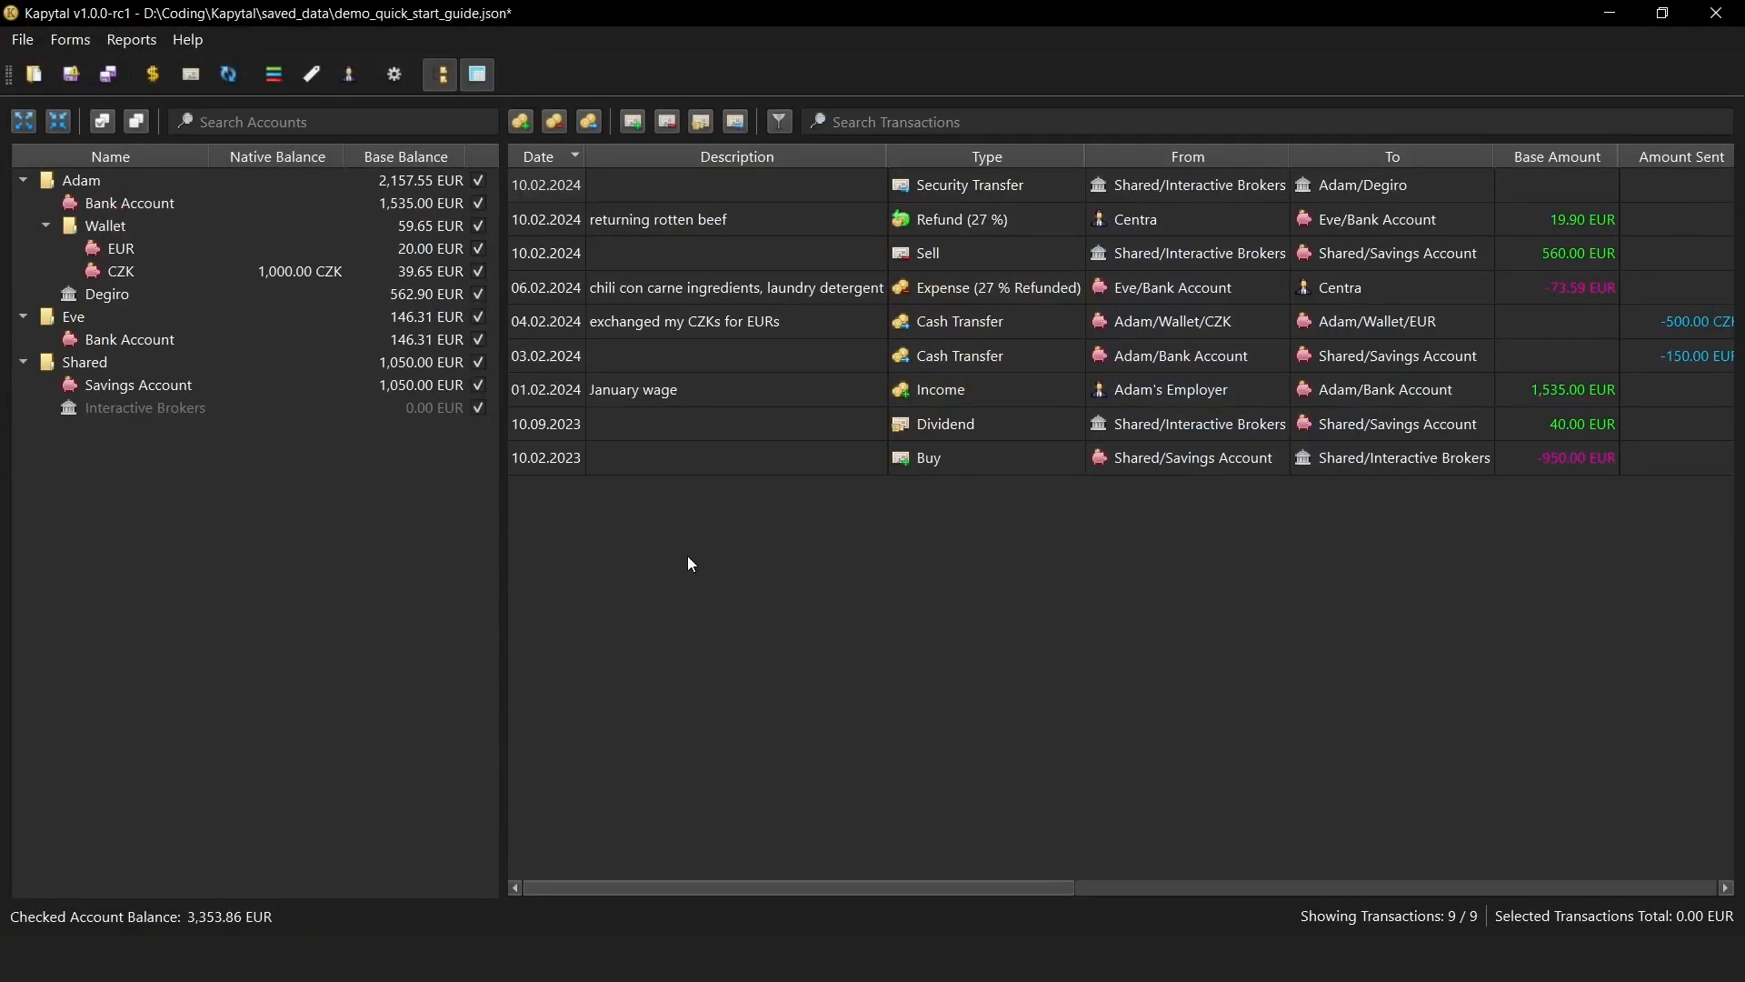
View the Net Worth report by Asset Type in a maximized window, inspect its currency and security breakdown, and close it.
left_click(136, 40)
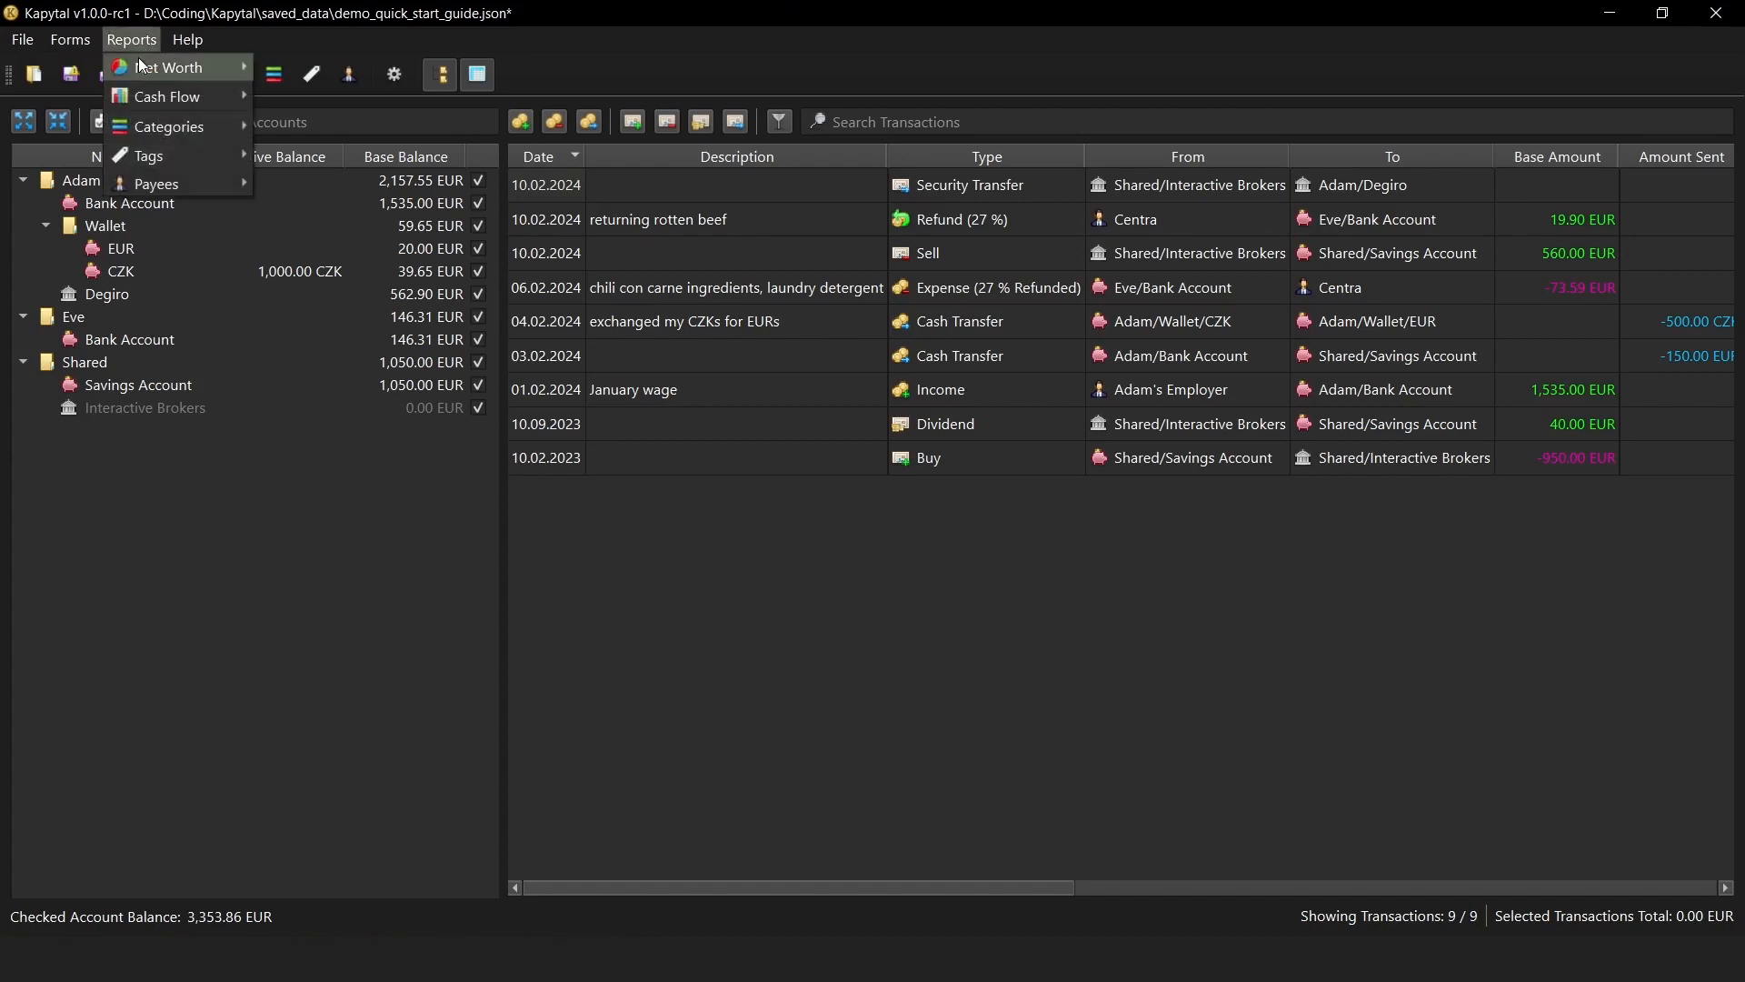
mouse_move(140, 67)
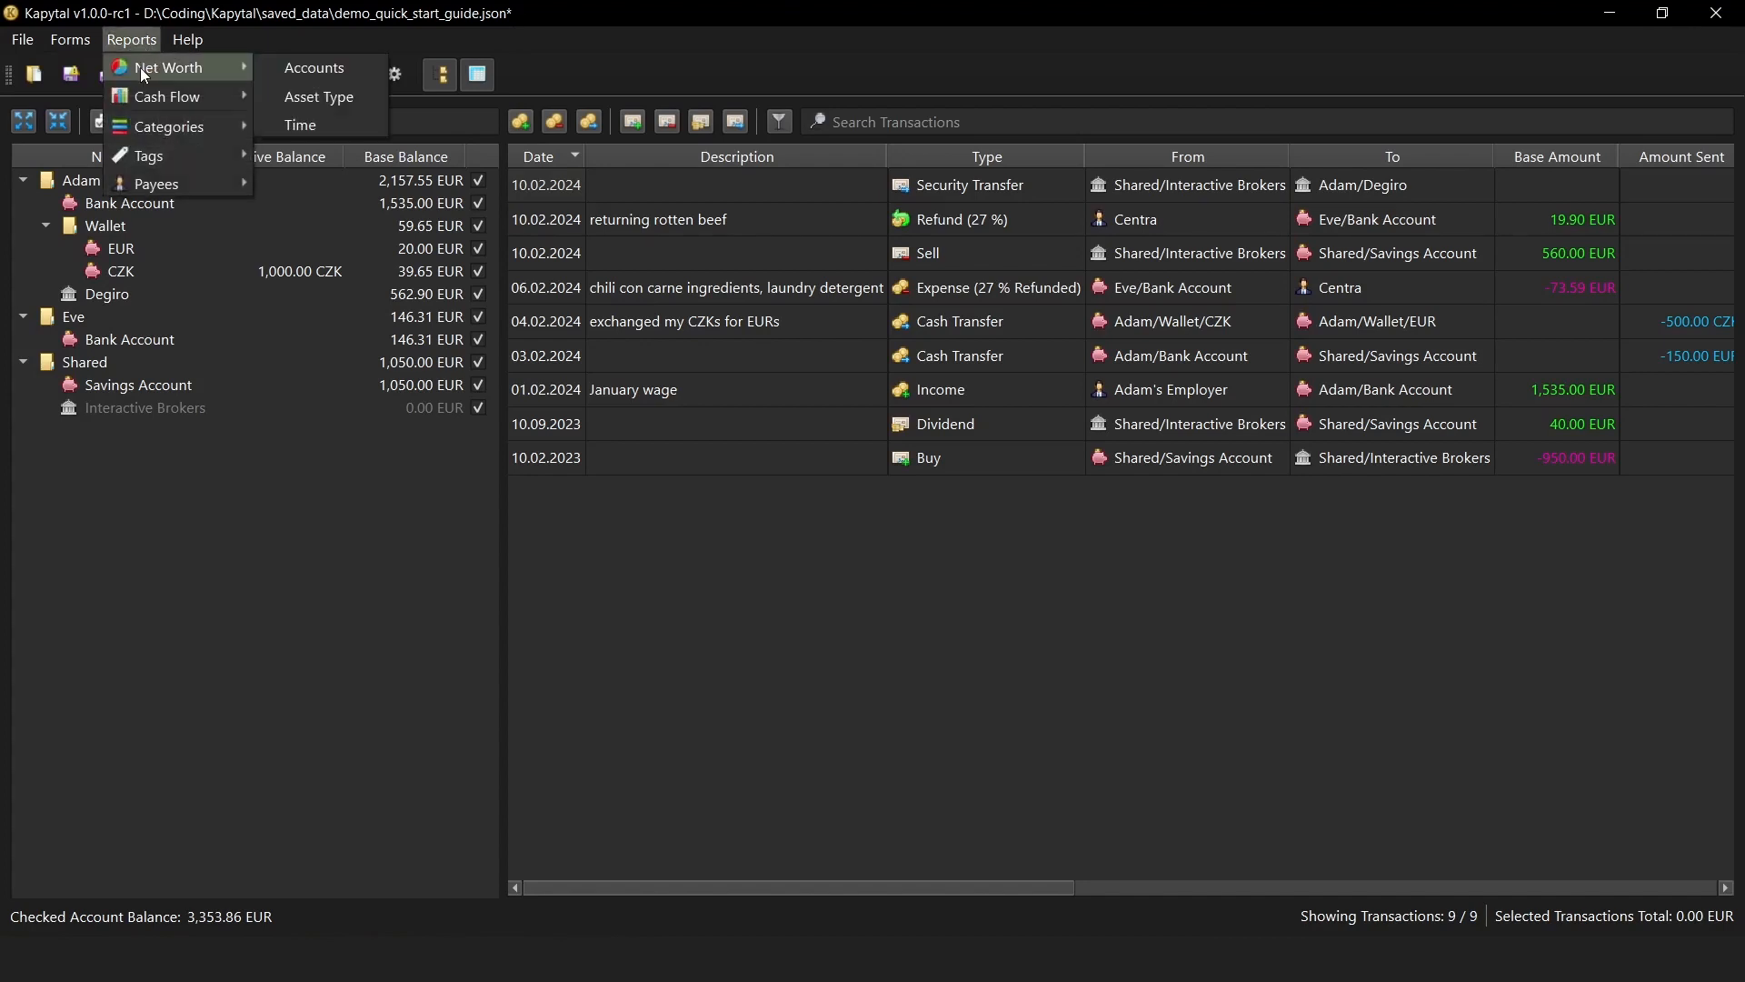
left_click(352, 98)
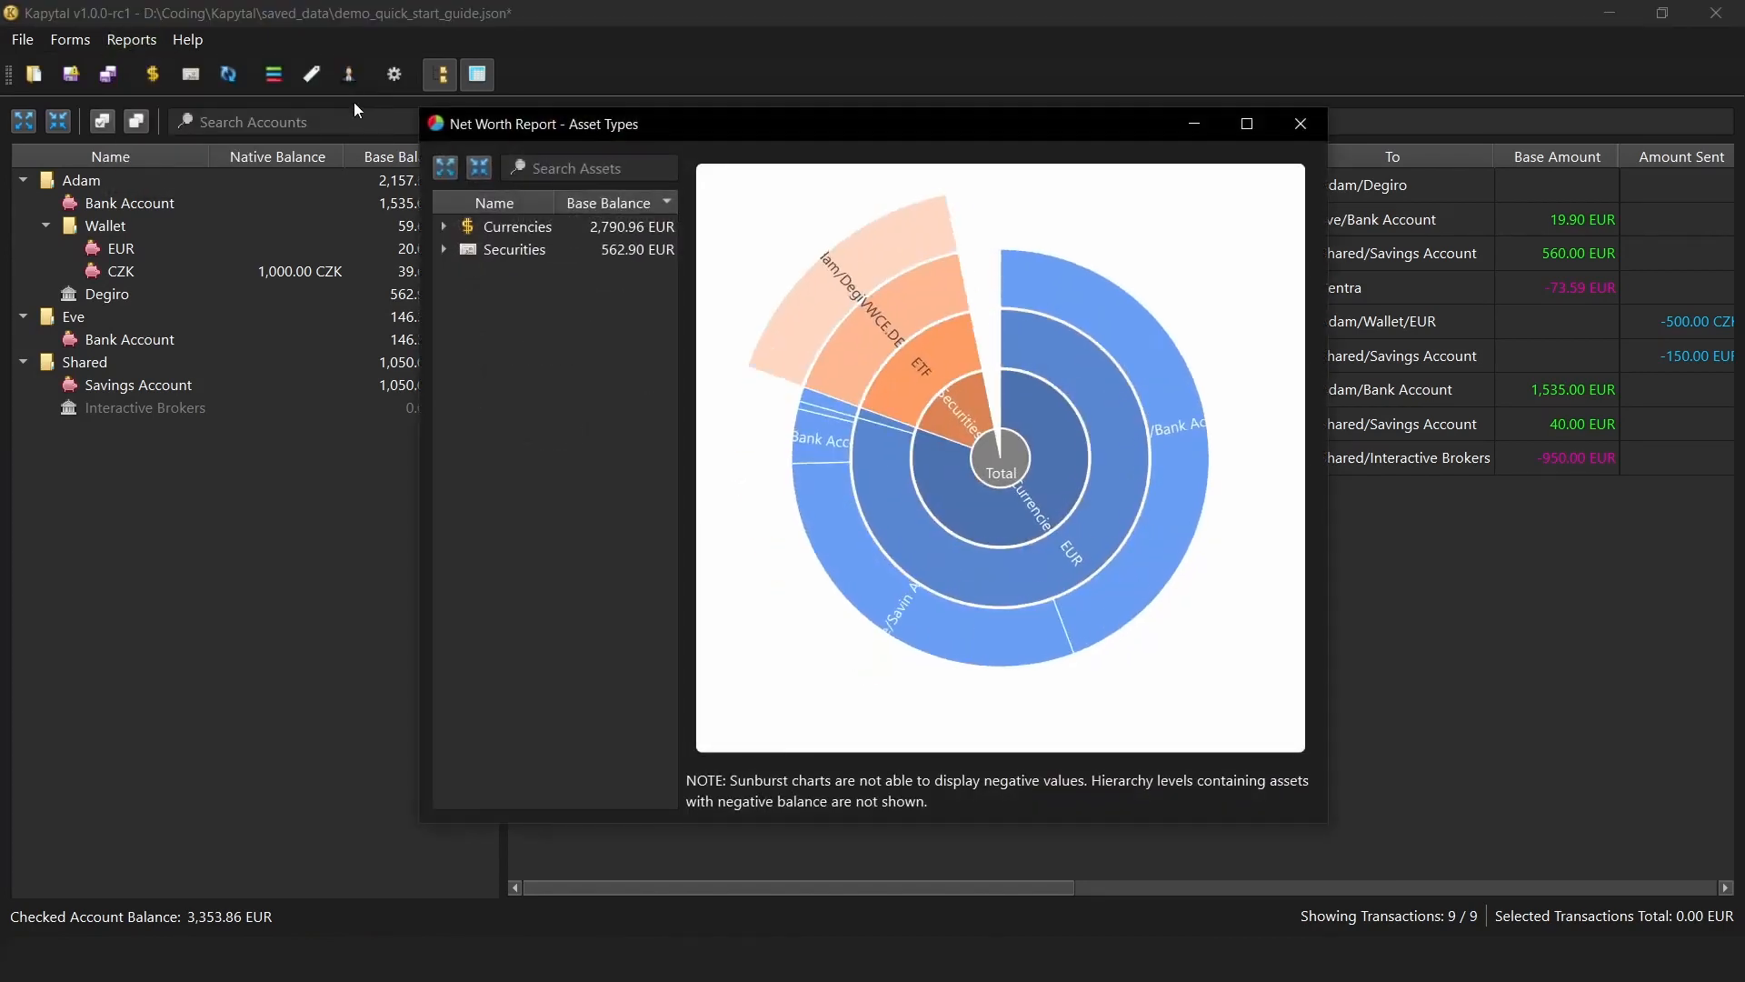
left_click(479, 167)
left_click(1246, 123)
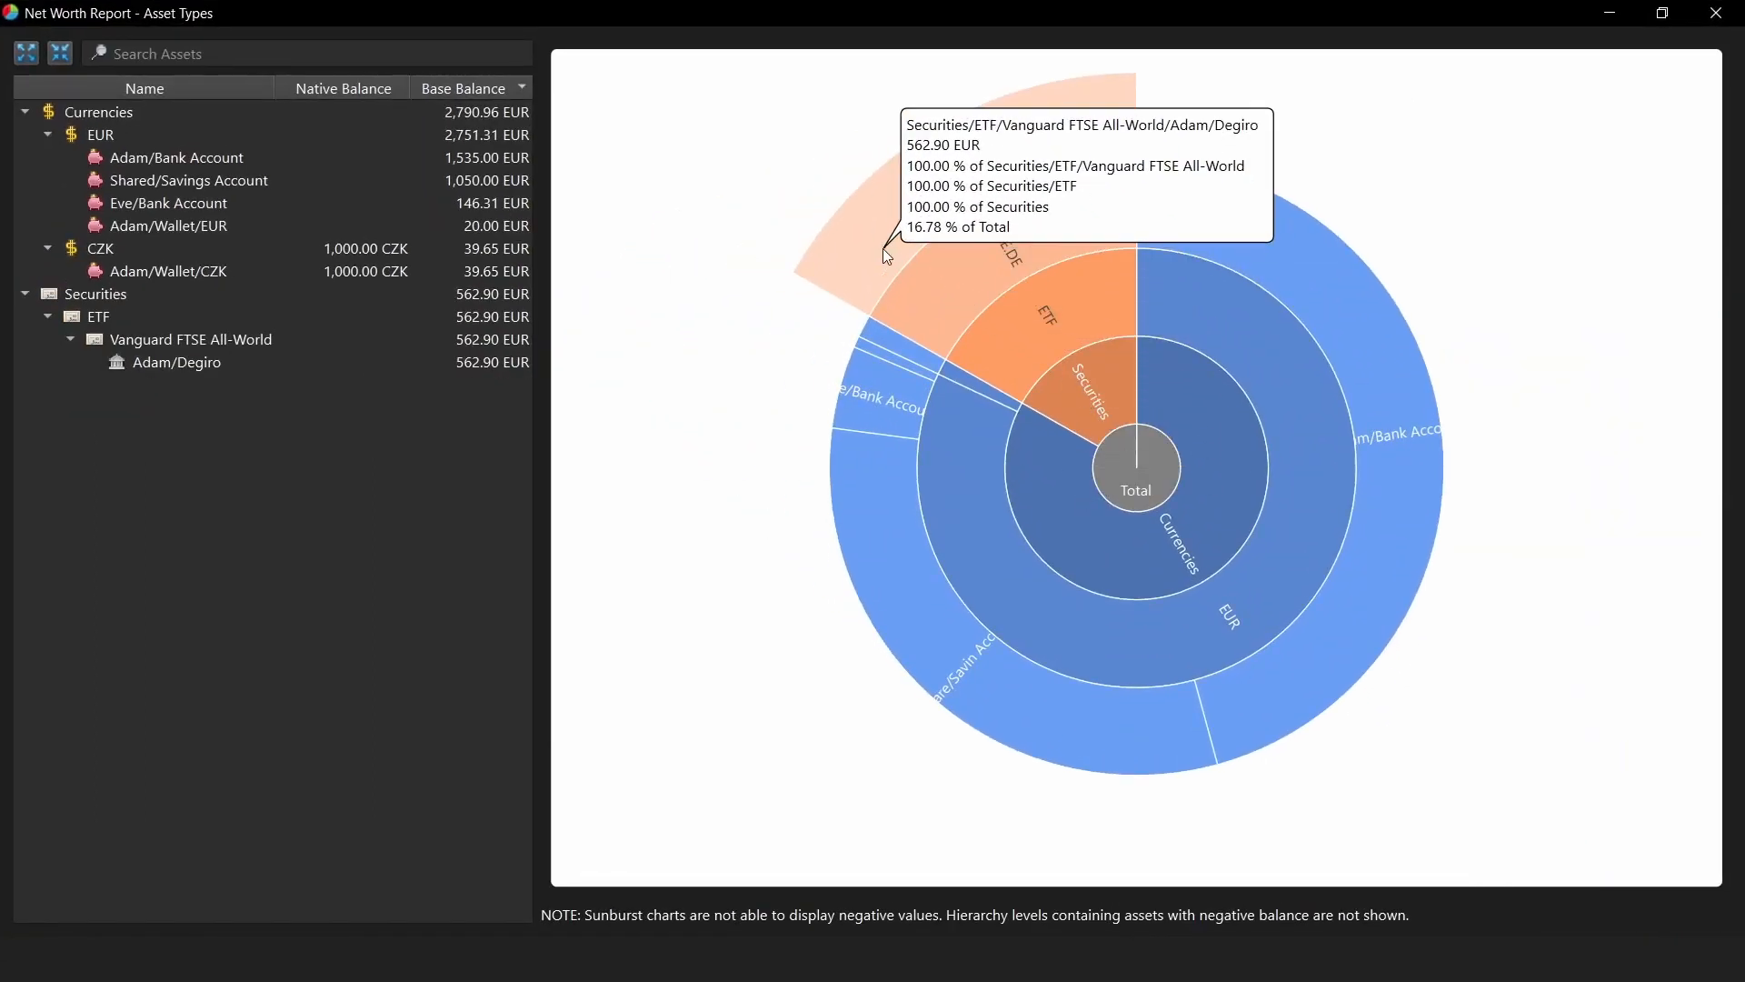
left_click(1715, 13)
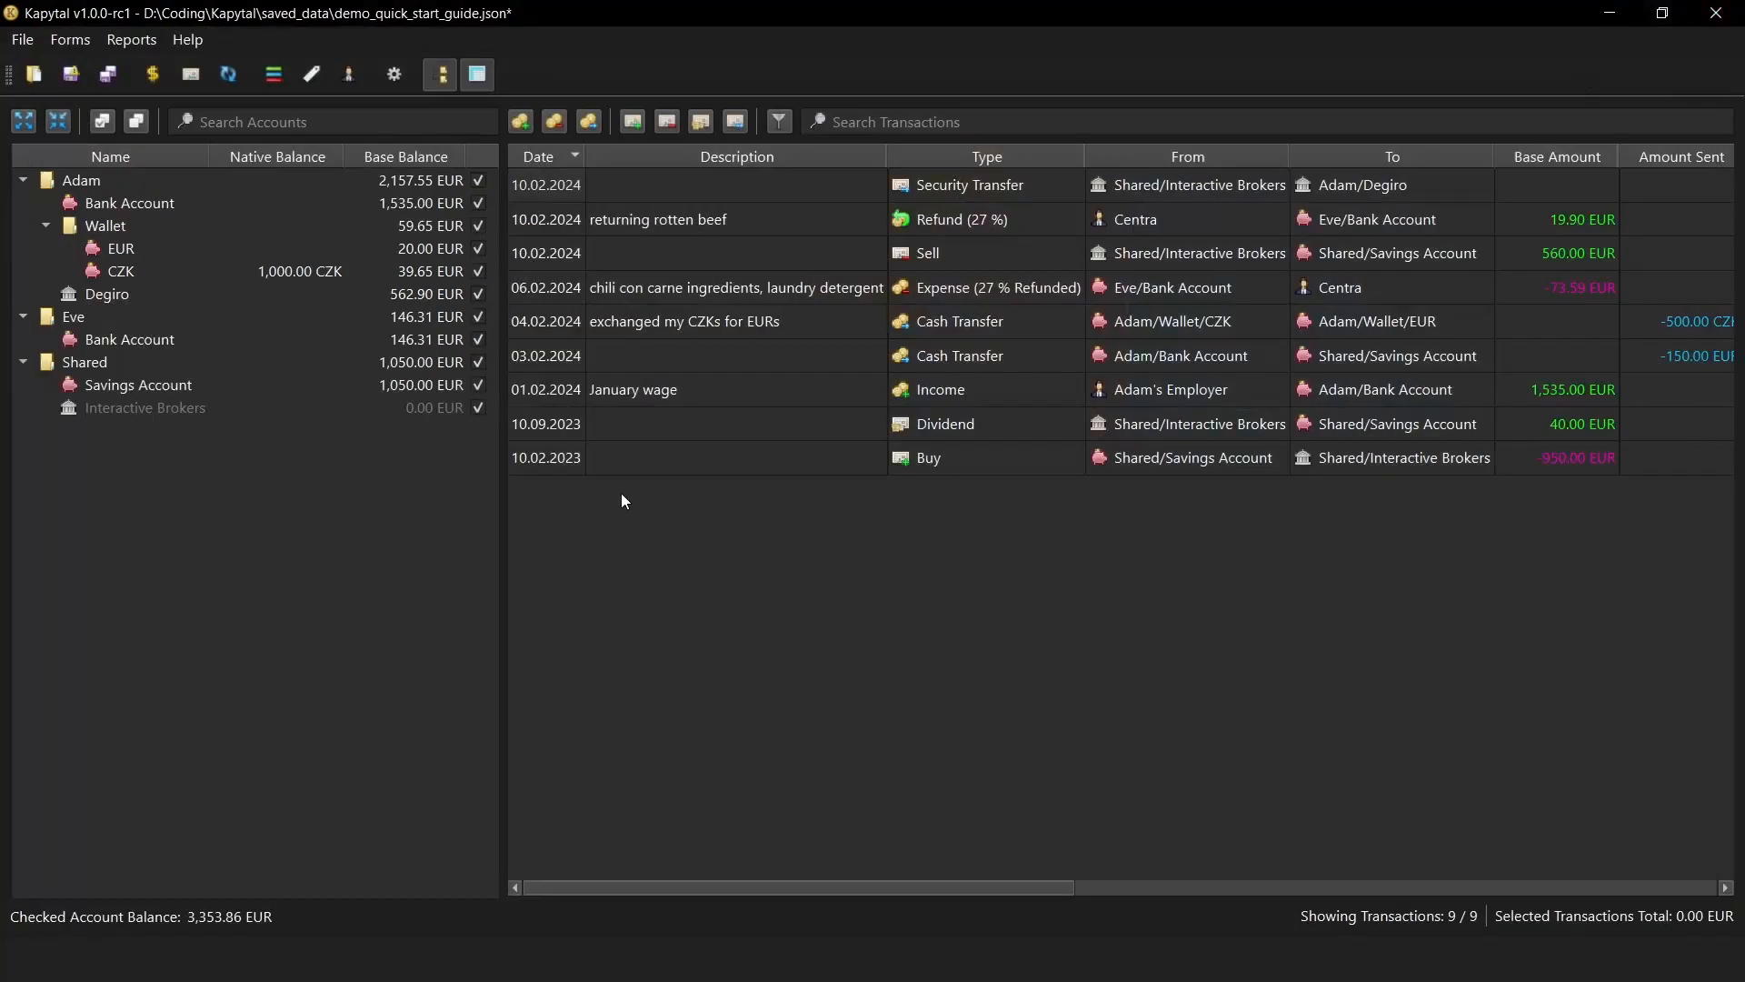
View the Net Worth report by Time and close it.
left_click(133, 40)
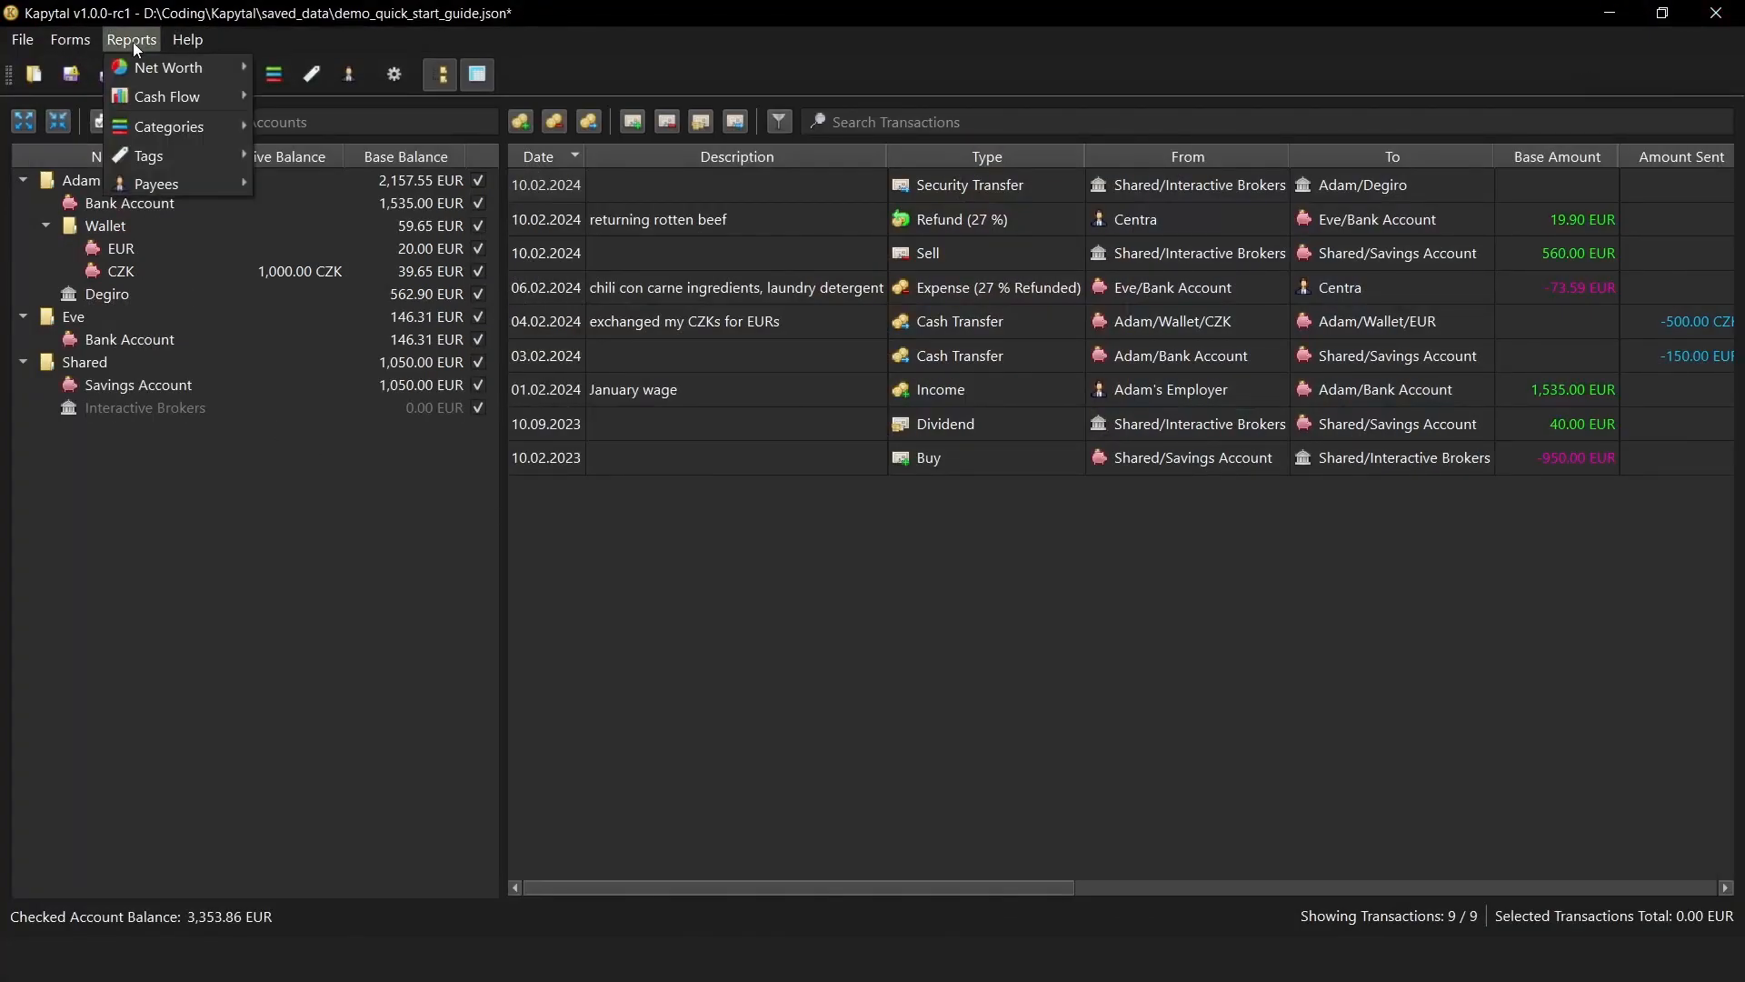
mouse_move(146, 66)
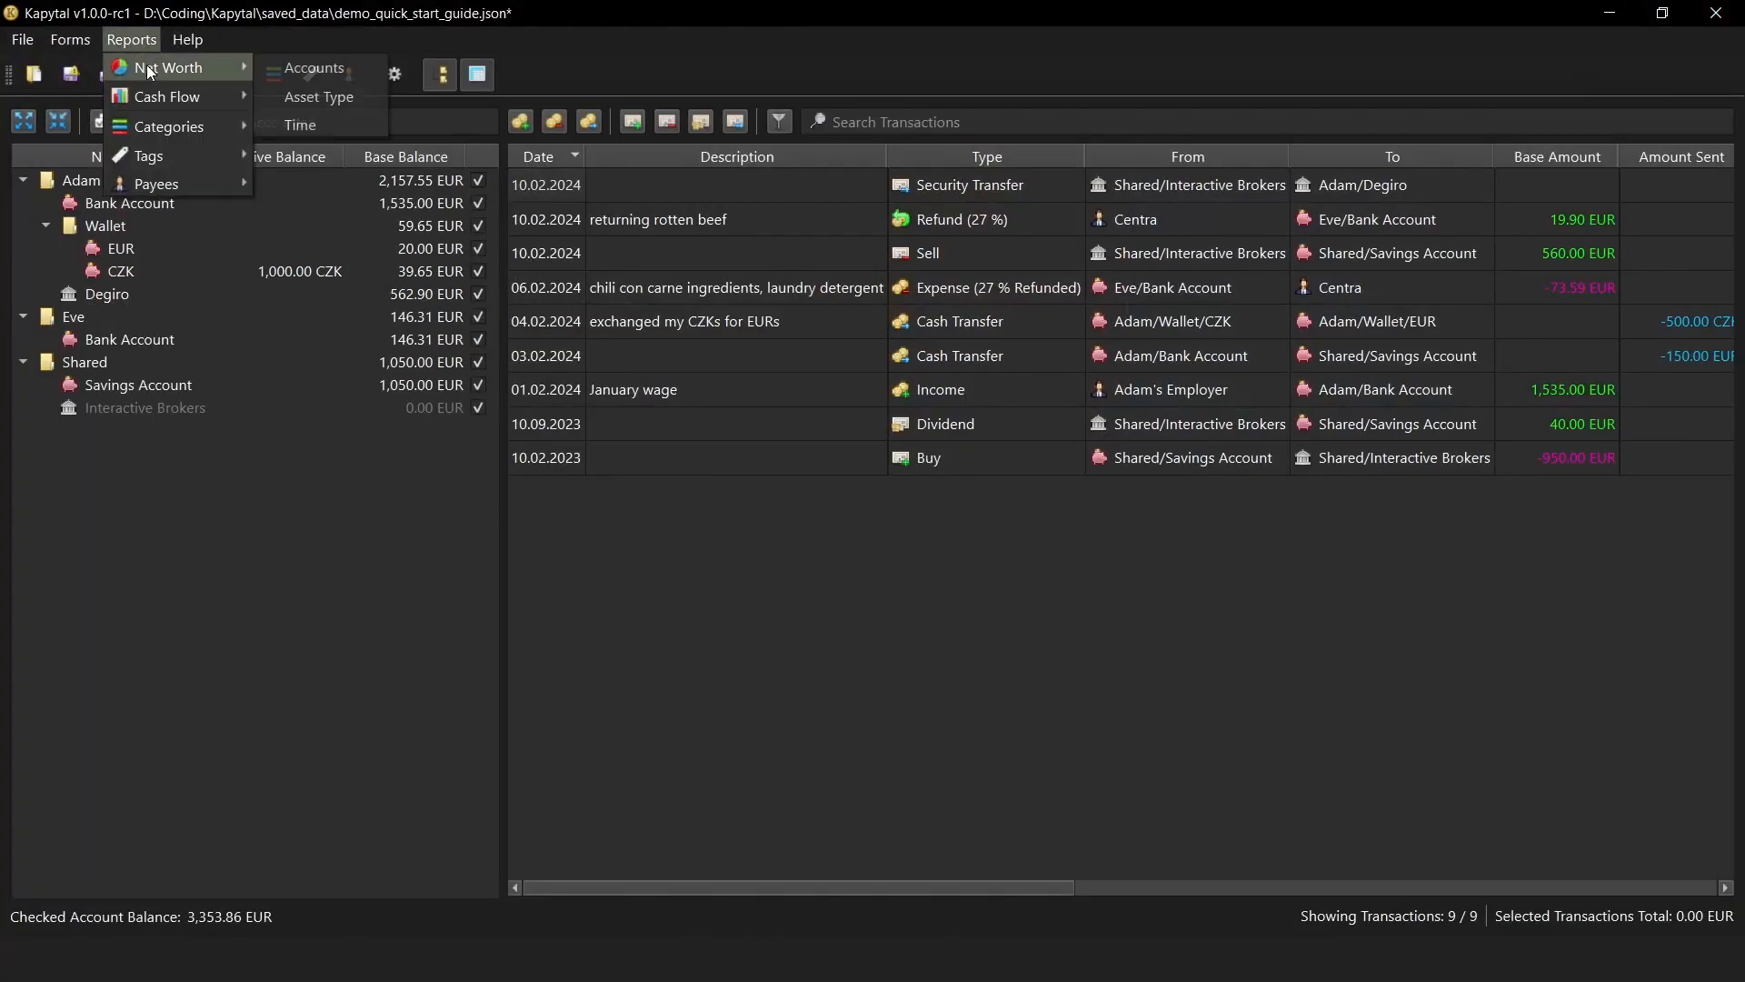
left_click(336, 125)
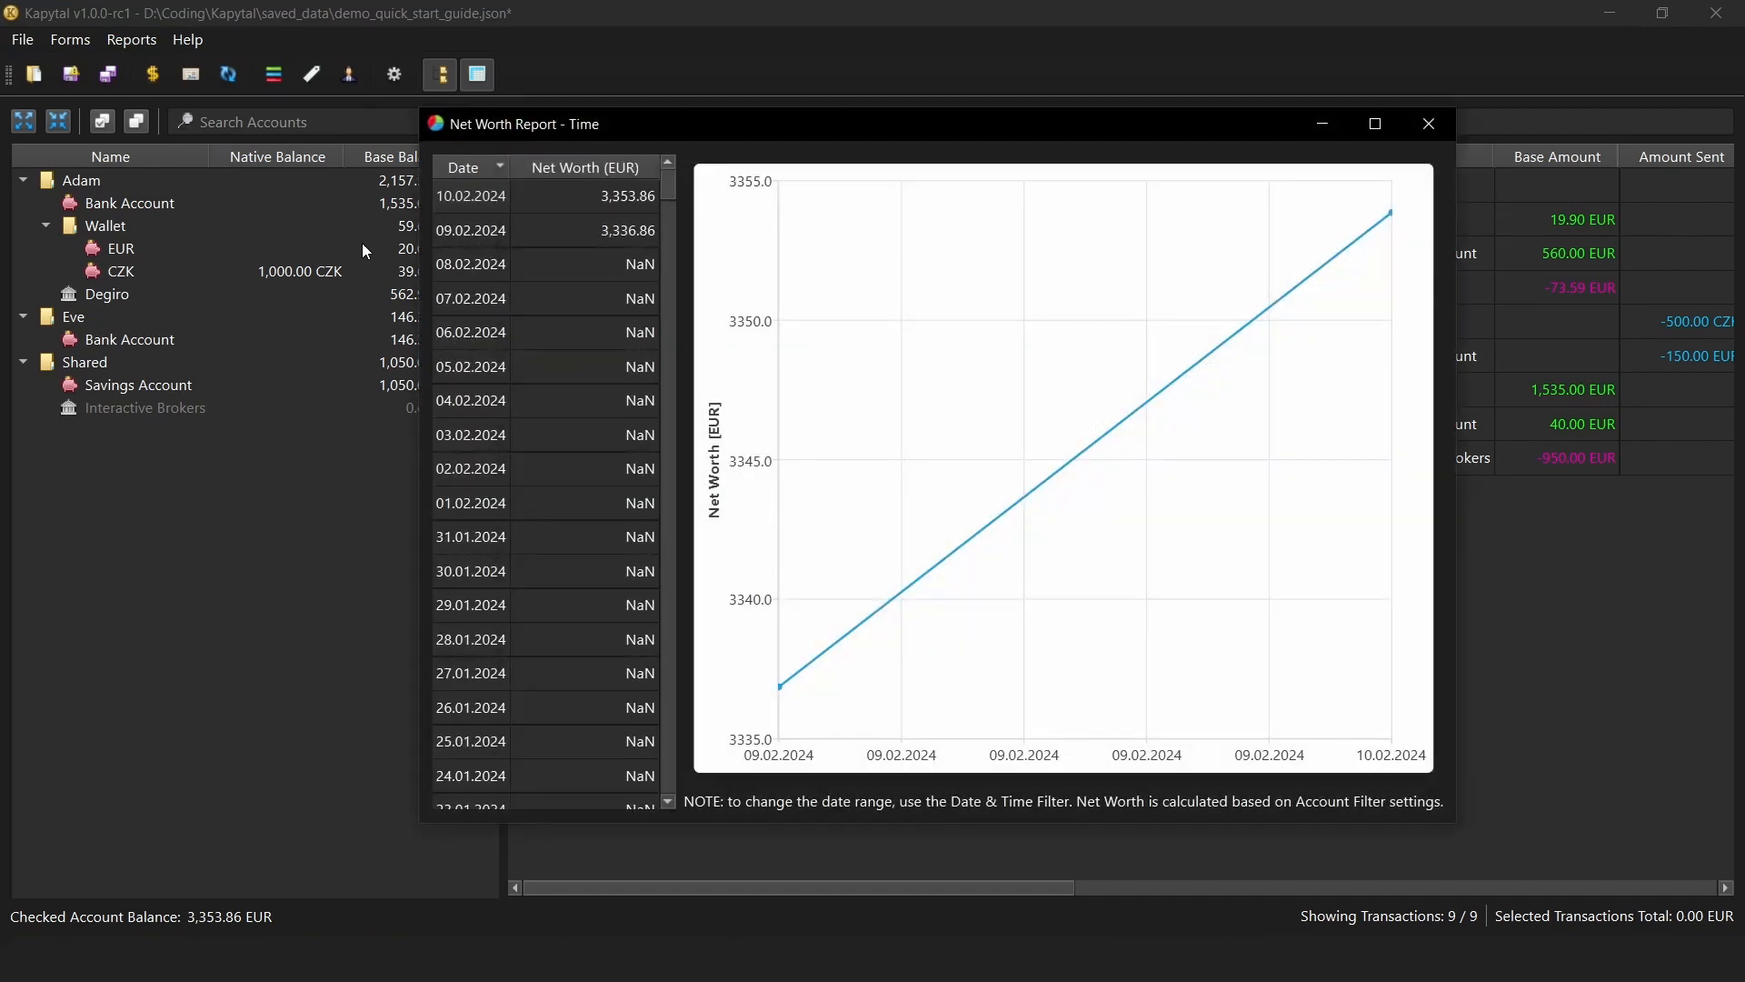
left_click(1428, 124)
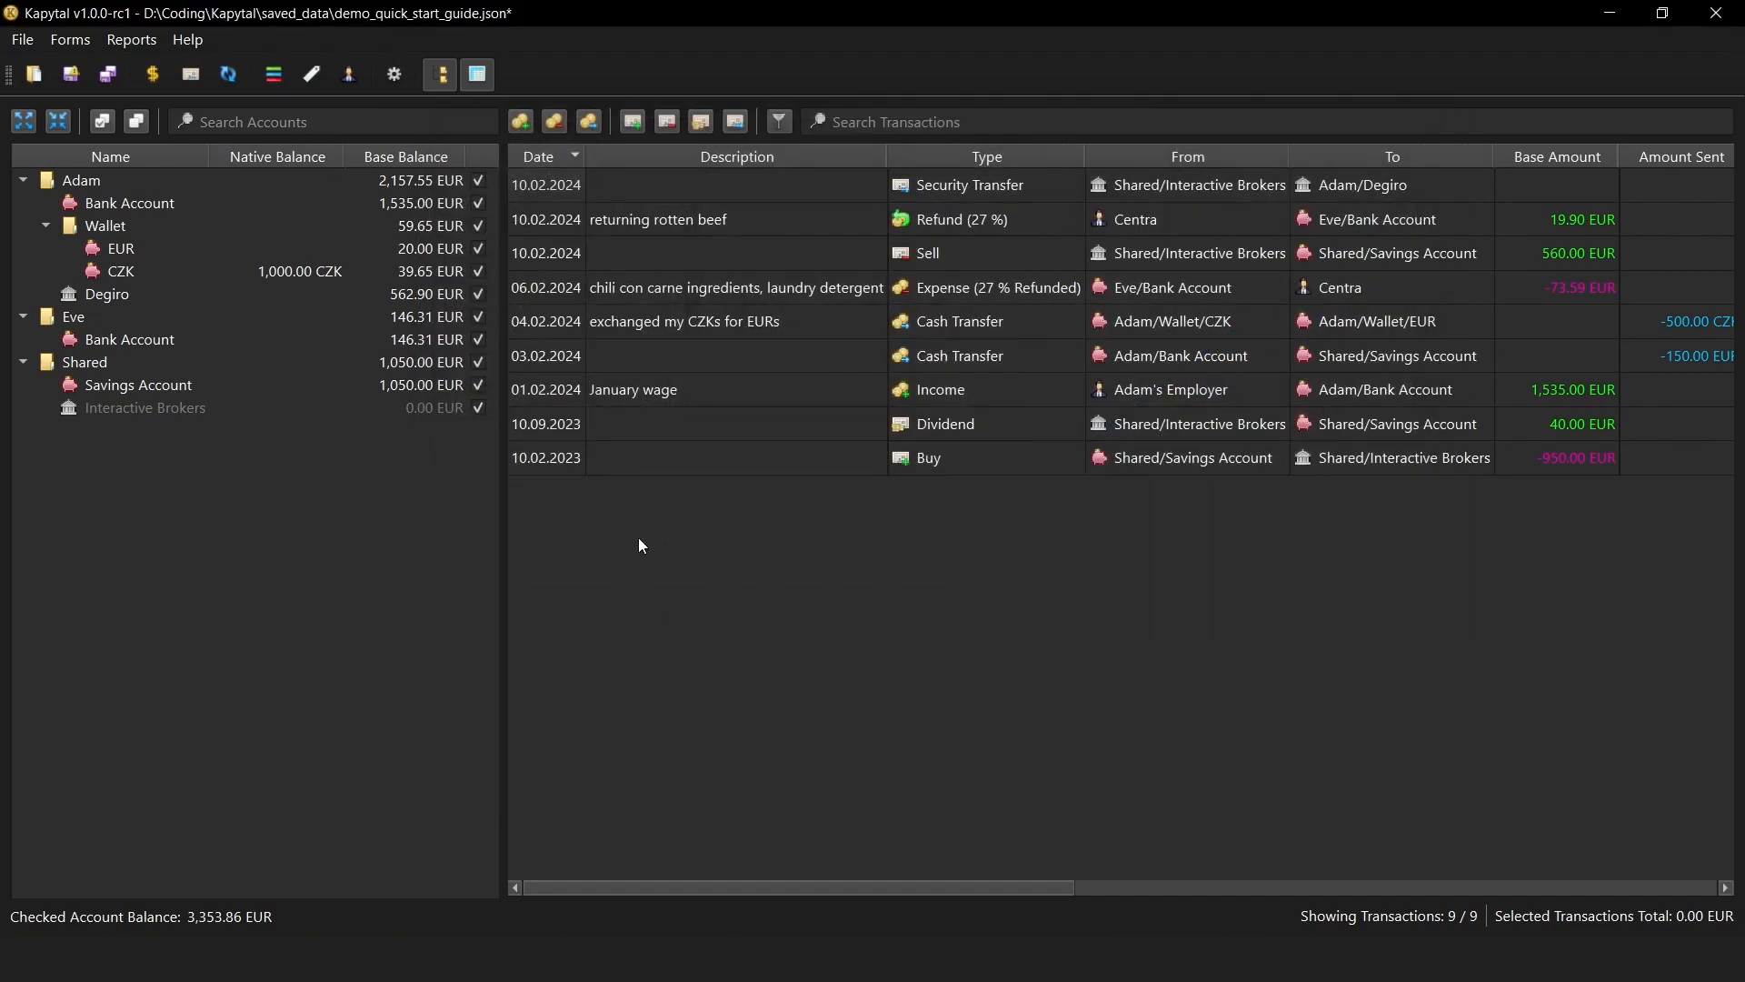
View the Total Cash Flow report, inspect the Expenses bar under Outflow, and close the report.
left_click(136, 36)
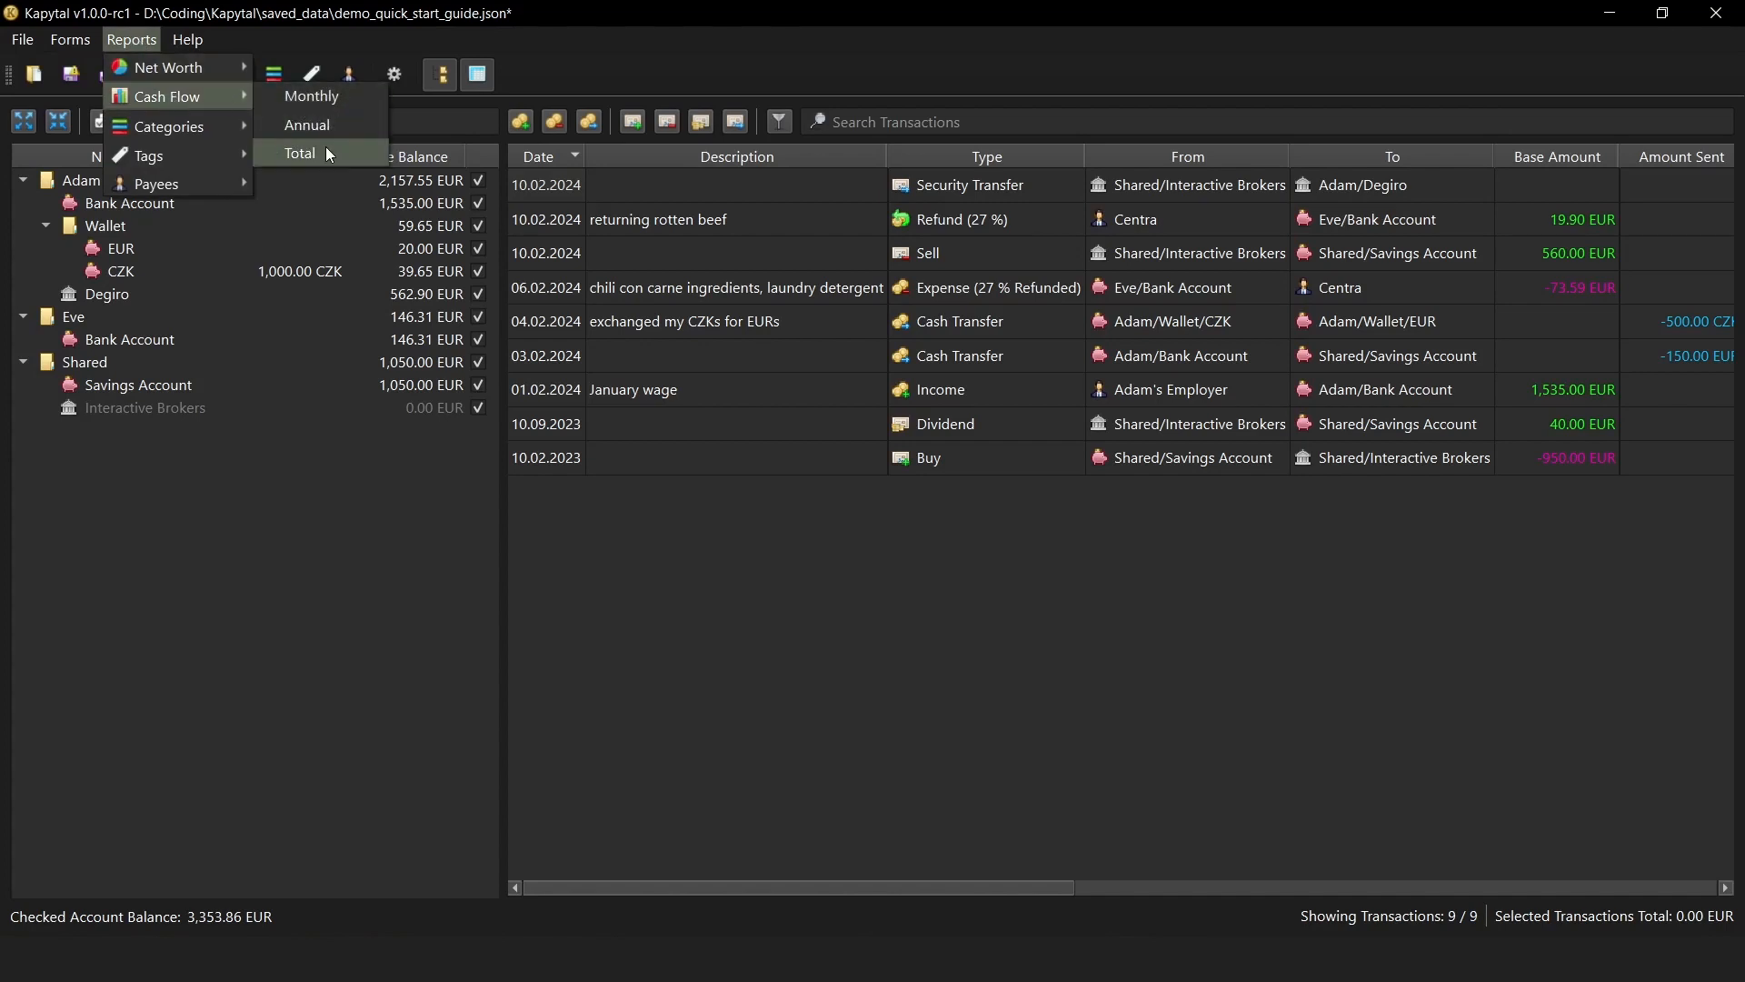
left_click(326, 149)
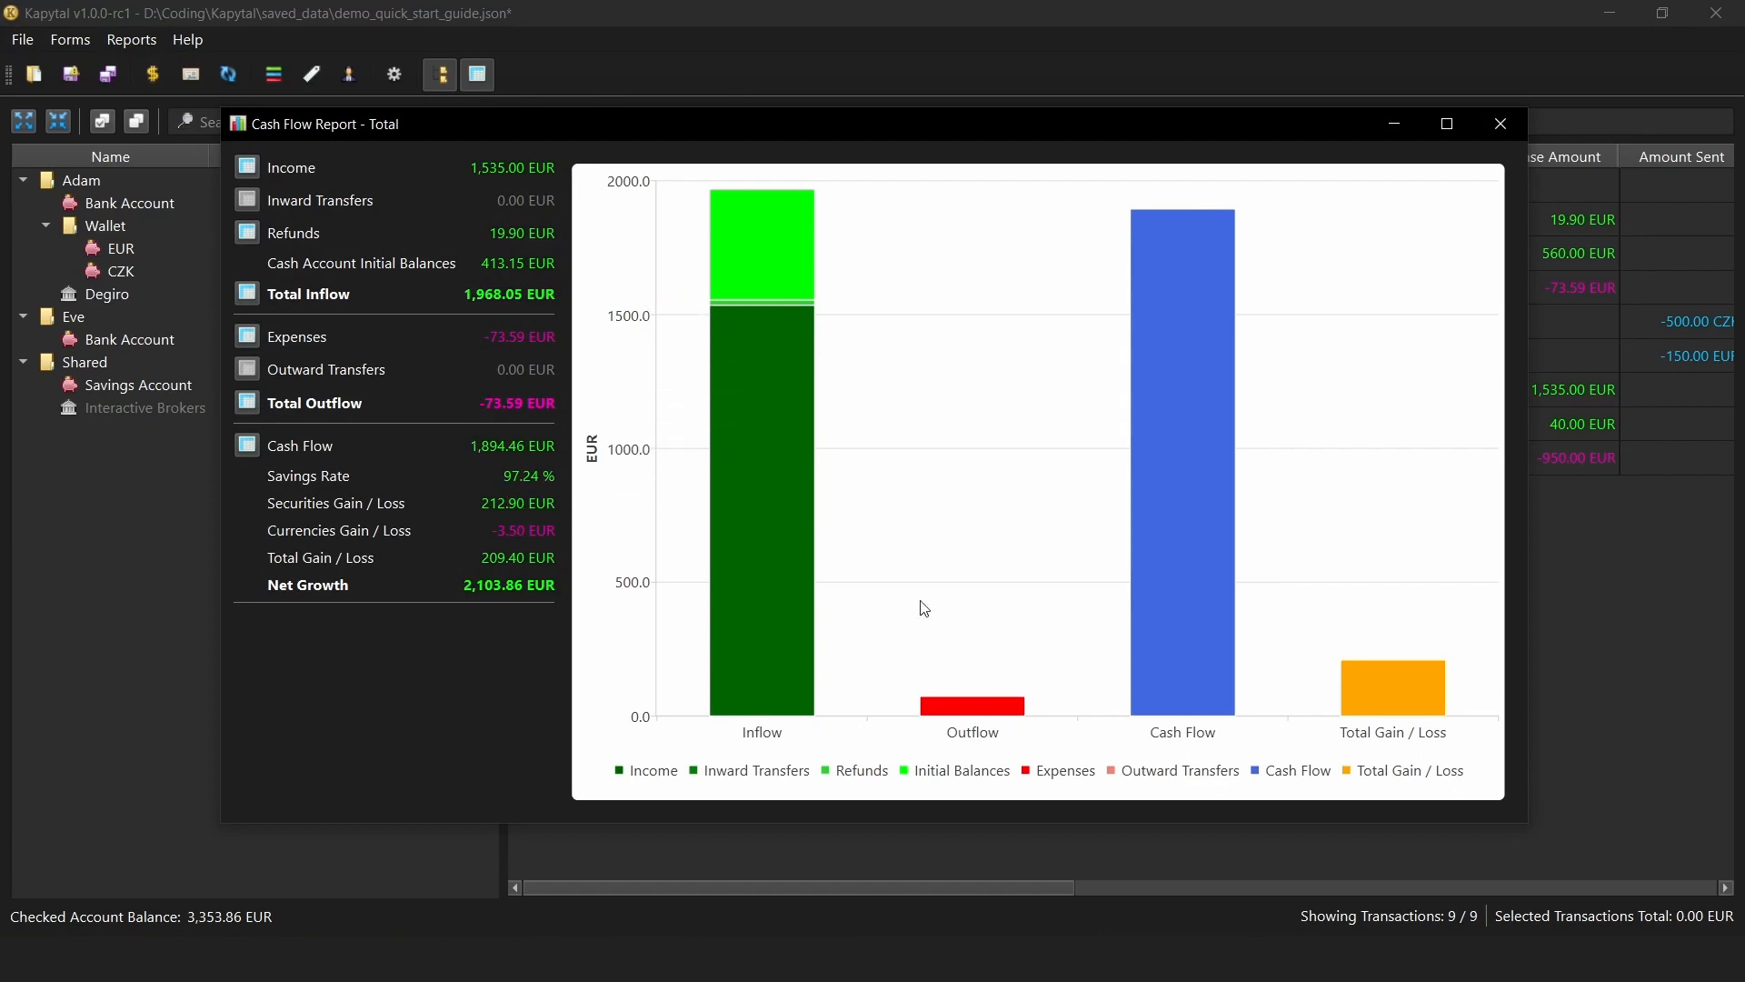
mouse_move(985, 707)
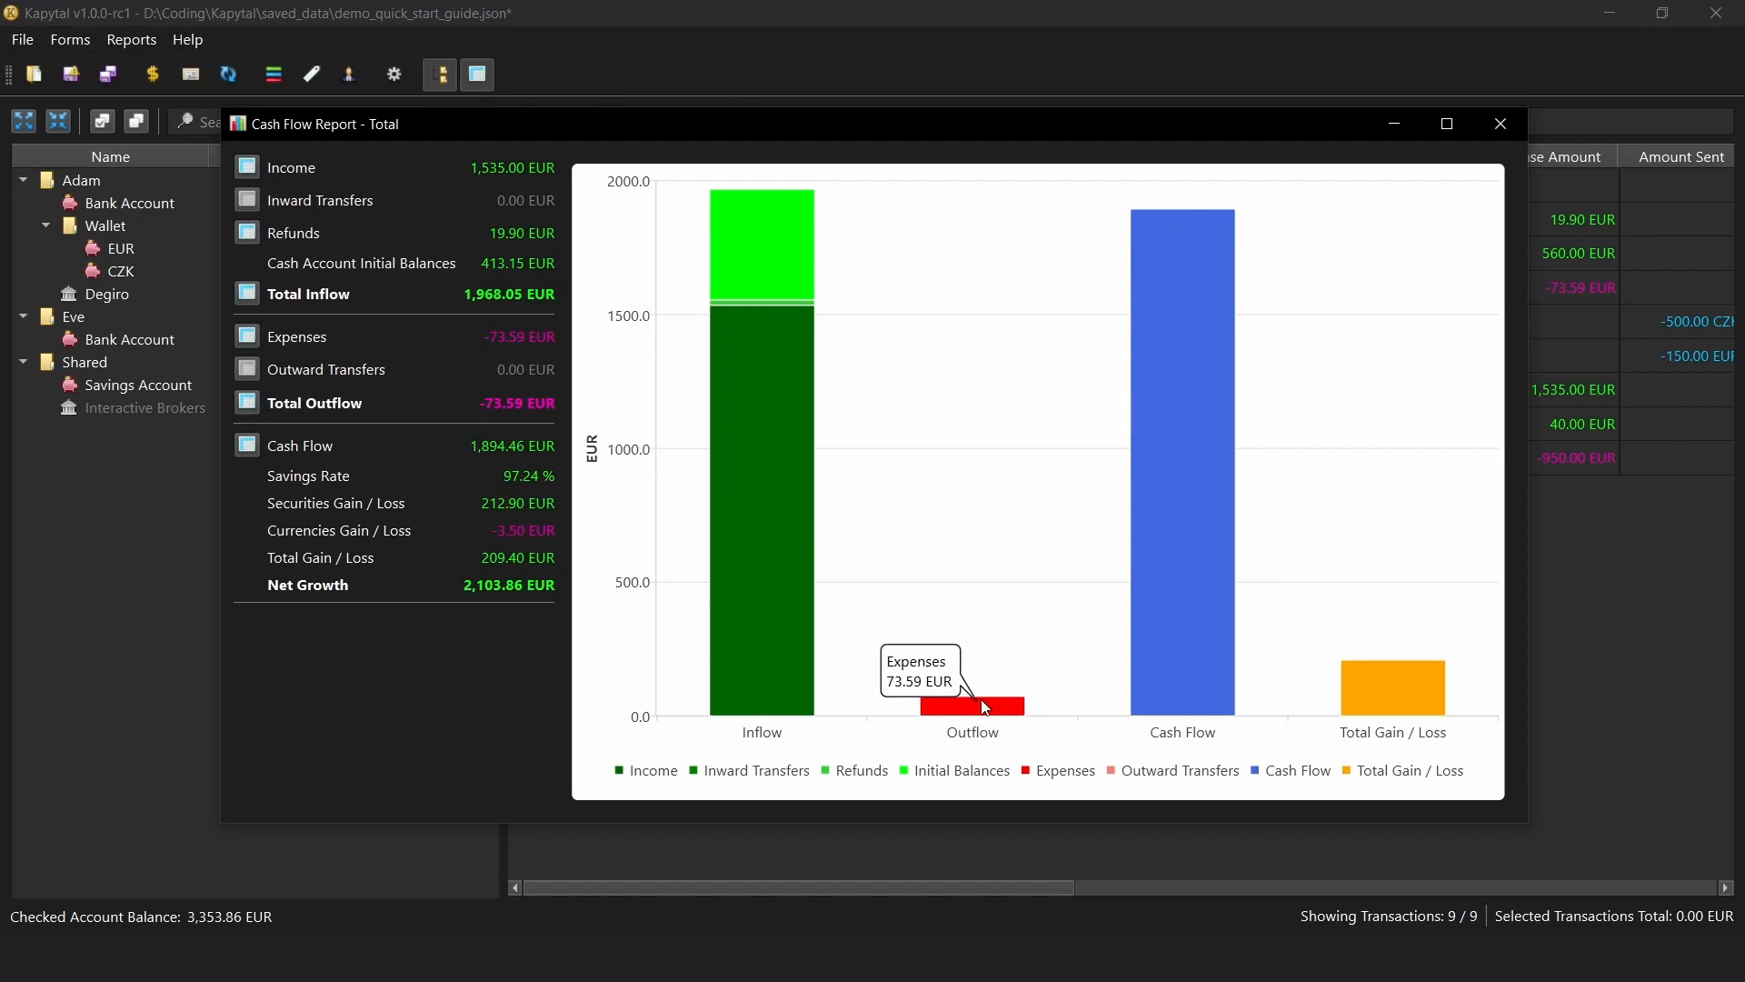
left_click(1500, 124)
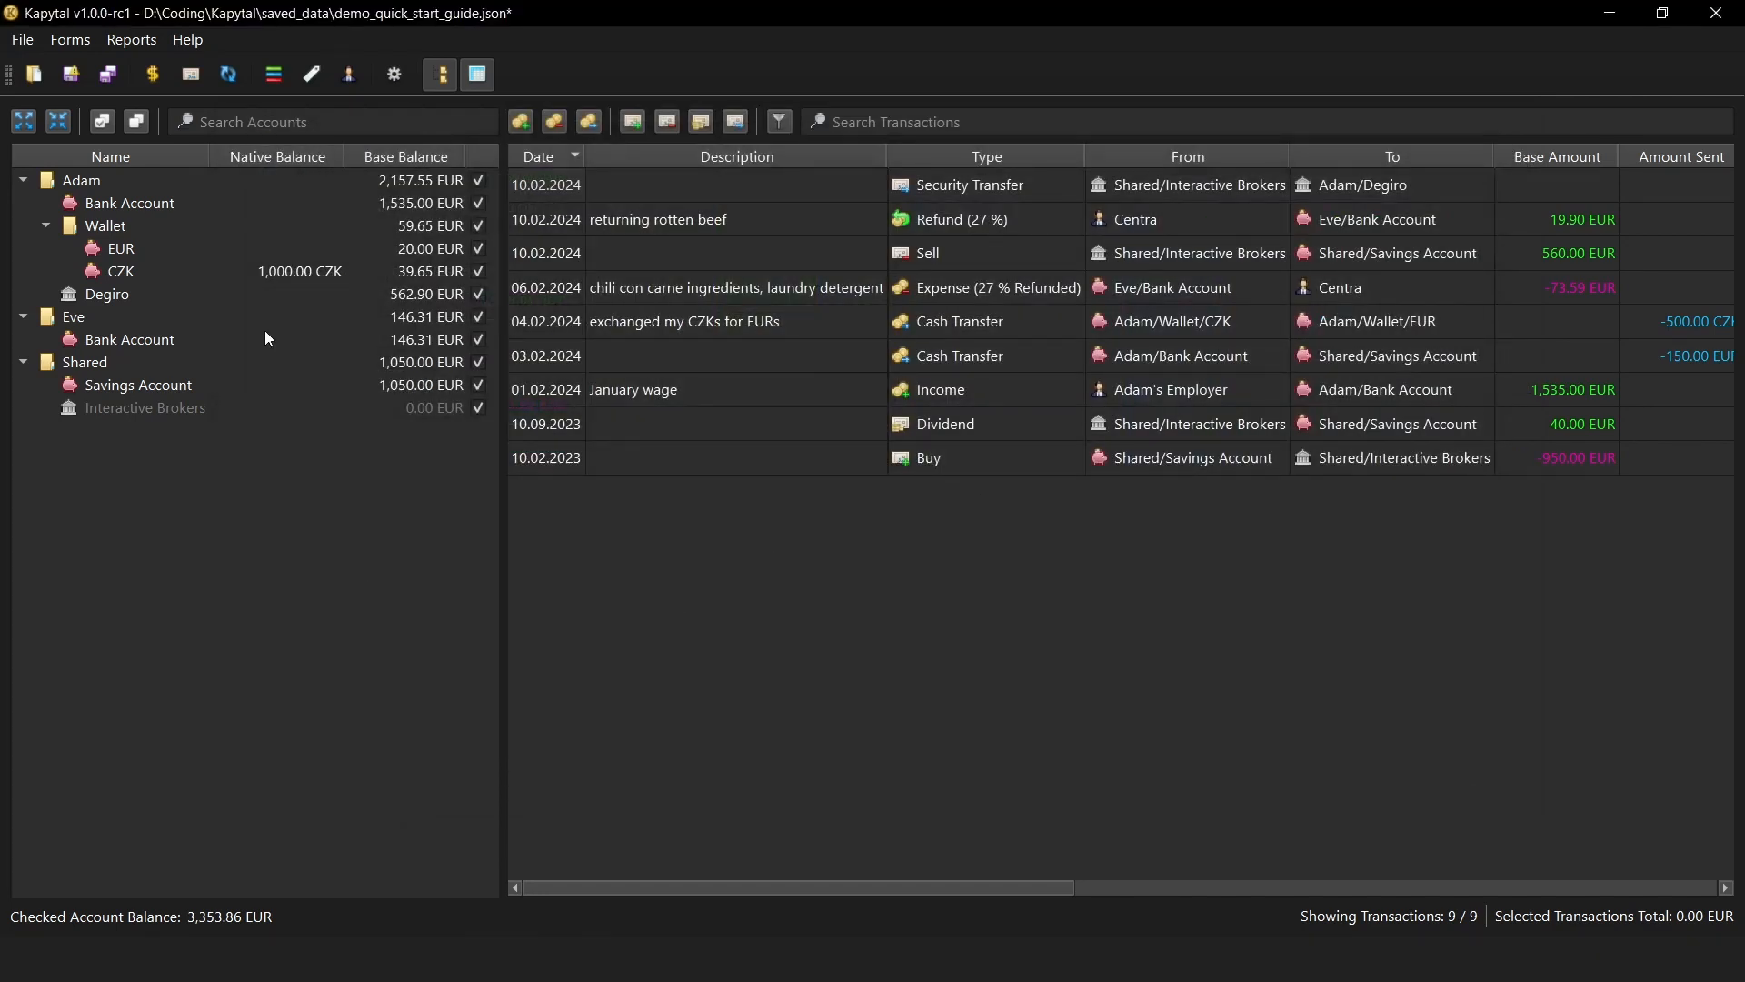
Open the monthly Category report with all categories expanded and check the transactions behind Contract Work for Feb 2024.
left_click(140, 46)
mouse_move(188, 131)
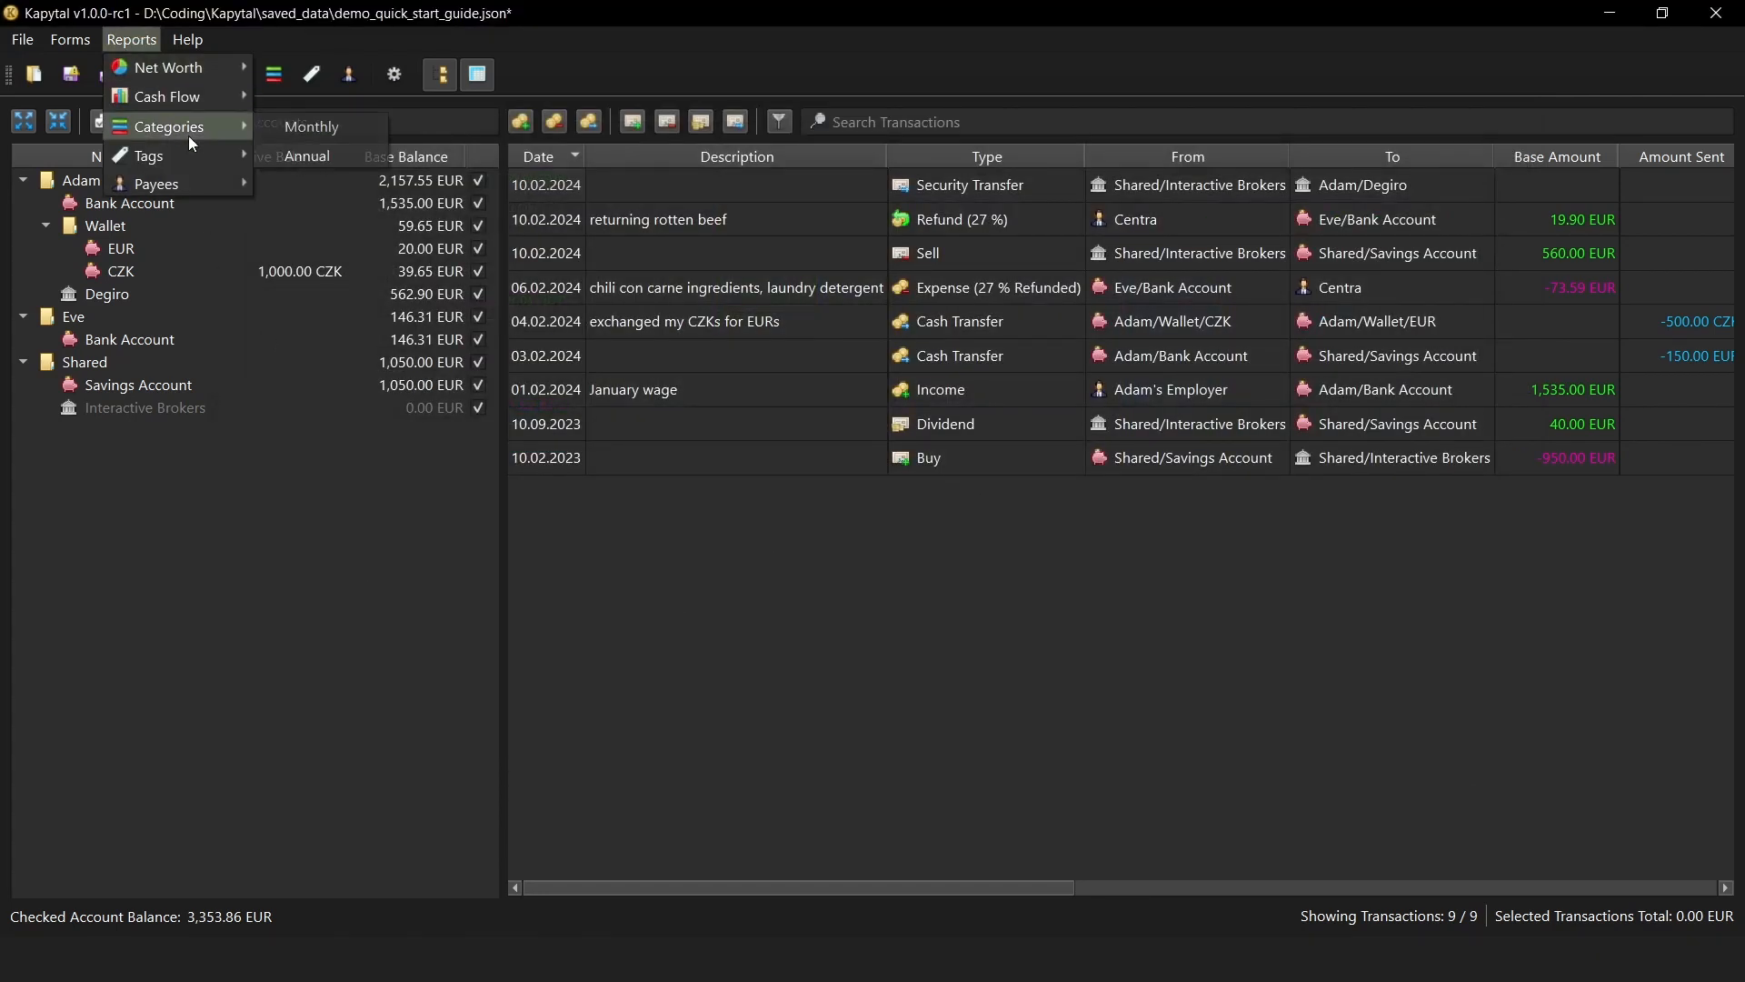
left_click(295, 129)
left_click(399, 171)
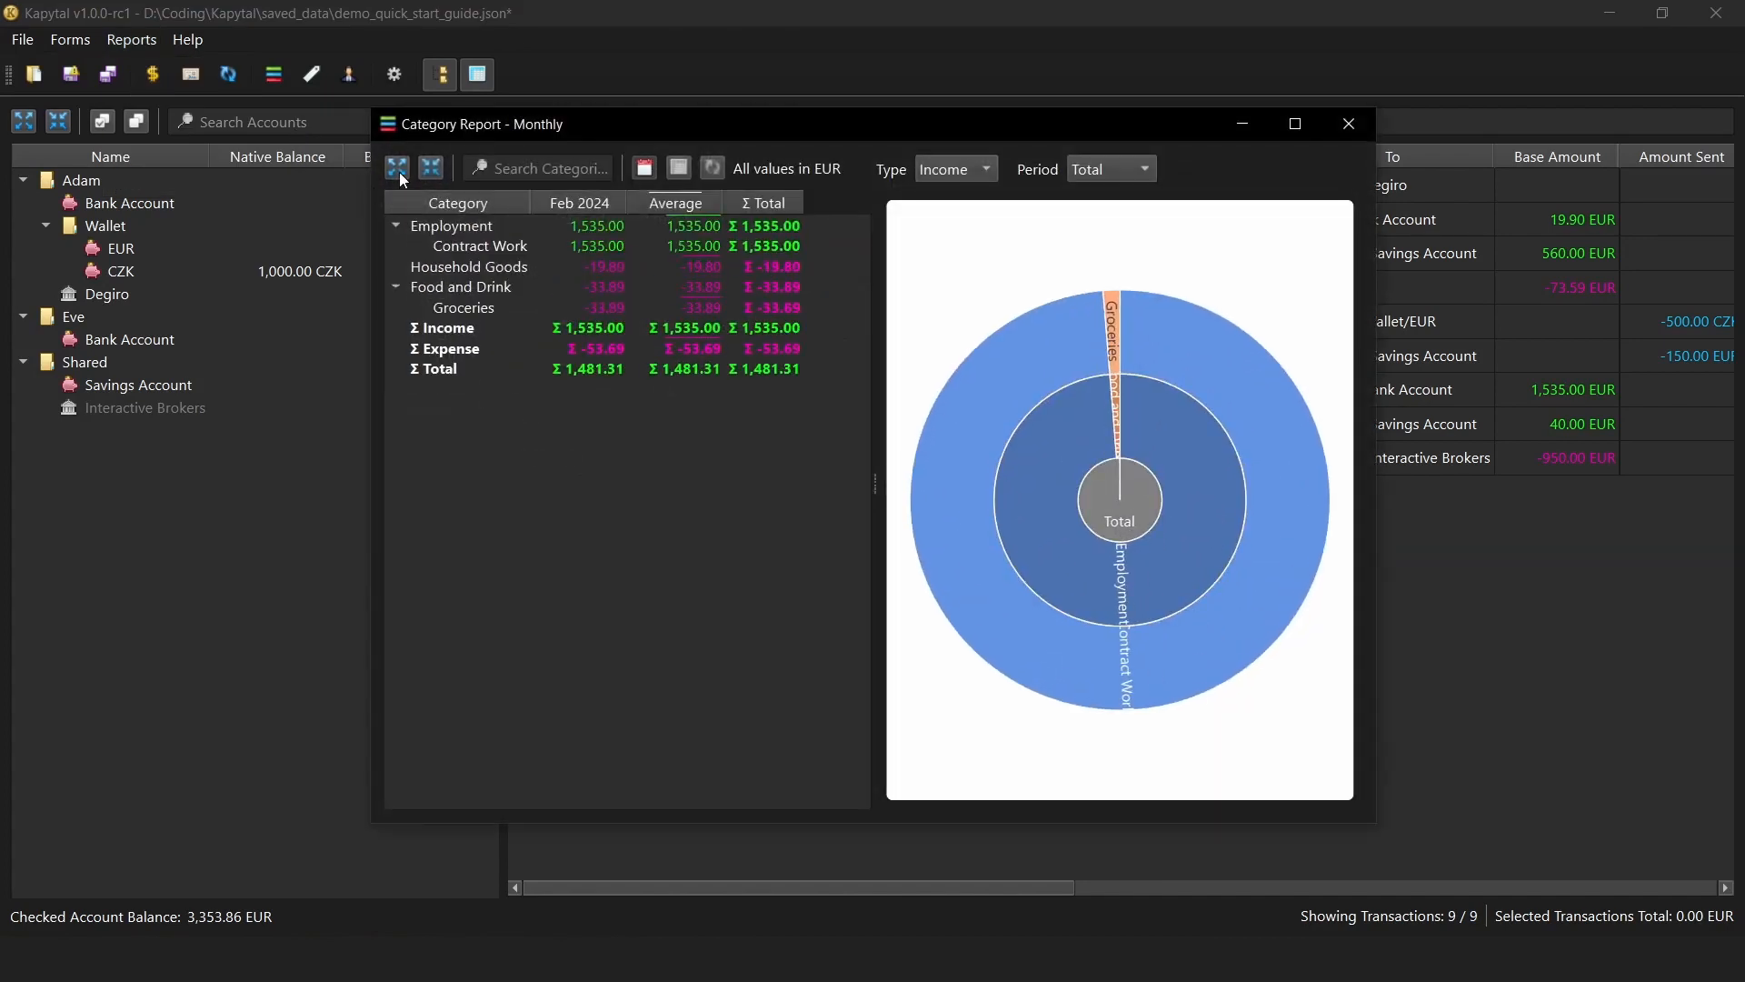
double_click(590, 247)
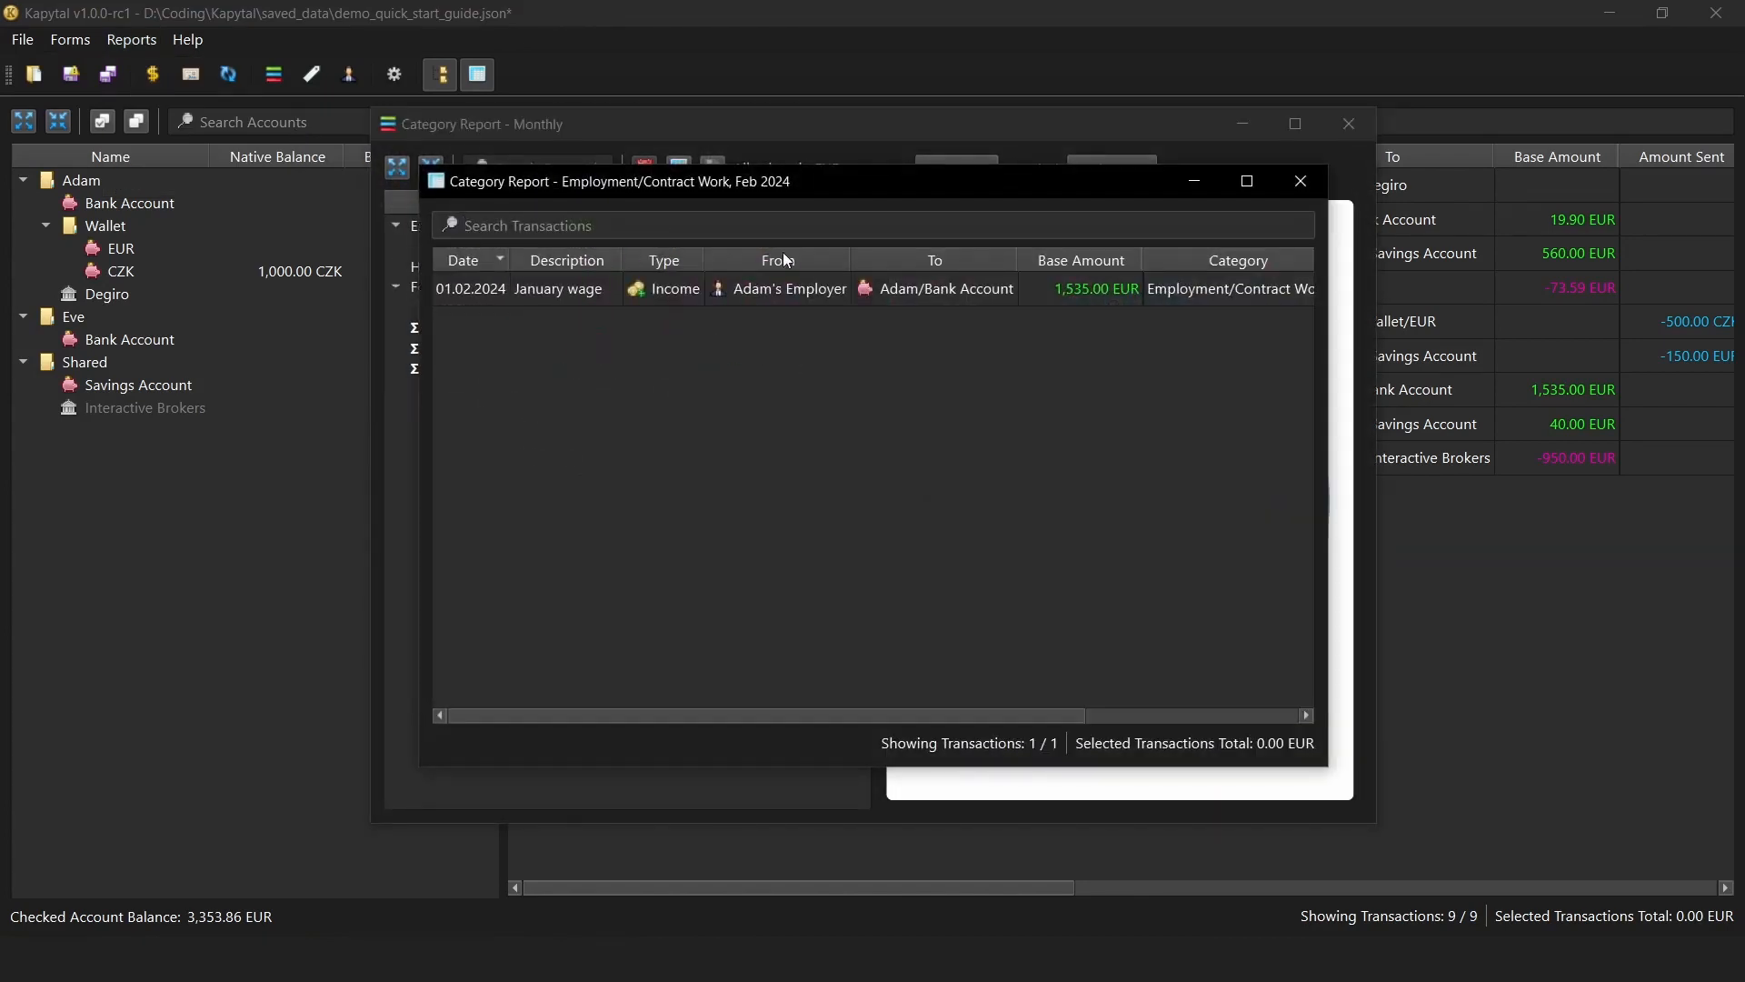
left_click(1284, 183)
Switch the Category report chart to Expense, inspect the transactions behind its Household Goods segment, and close the report.
left_click(962, 176)
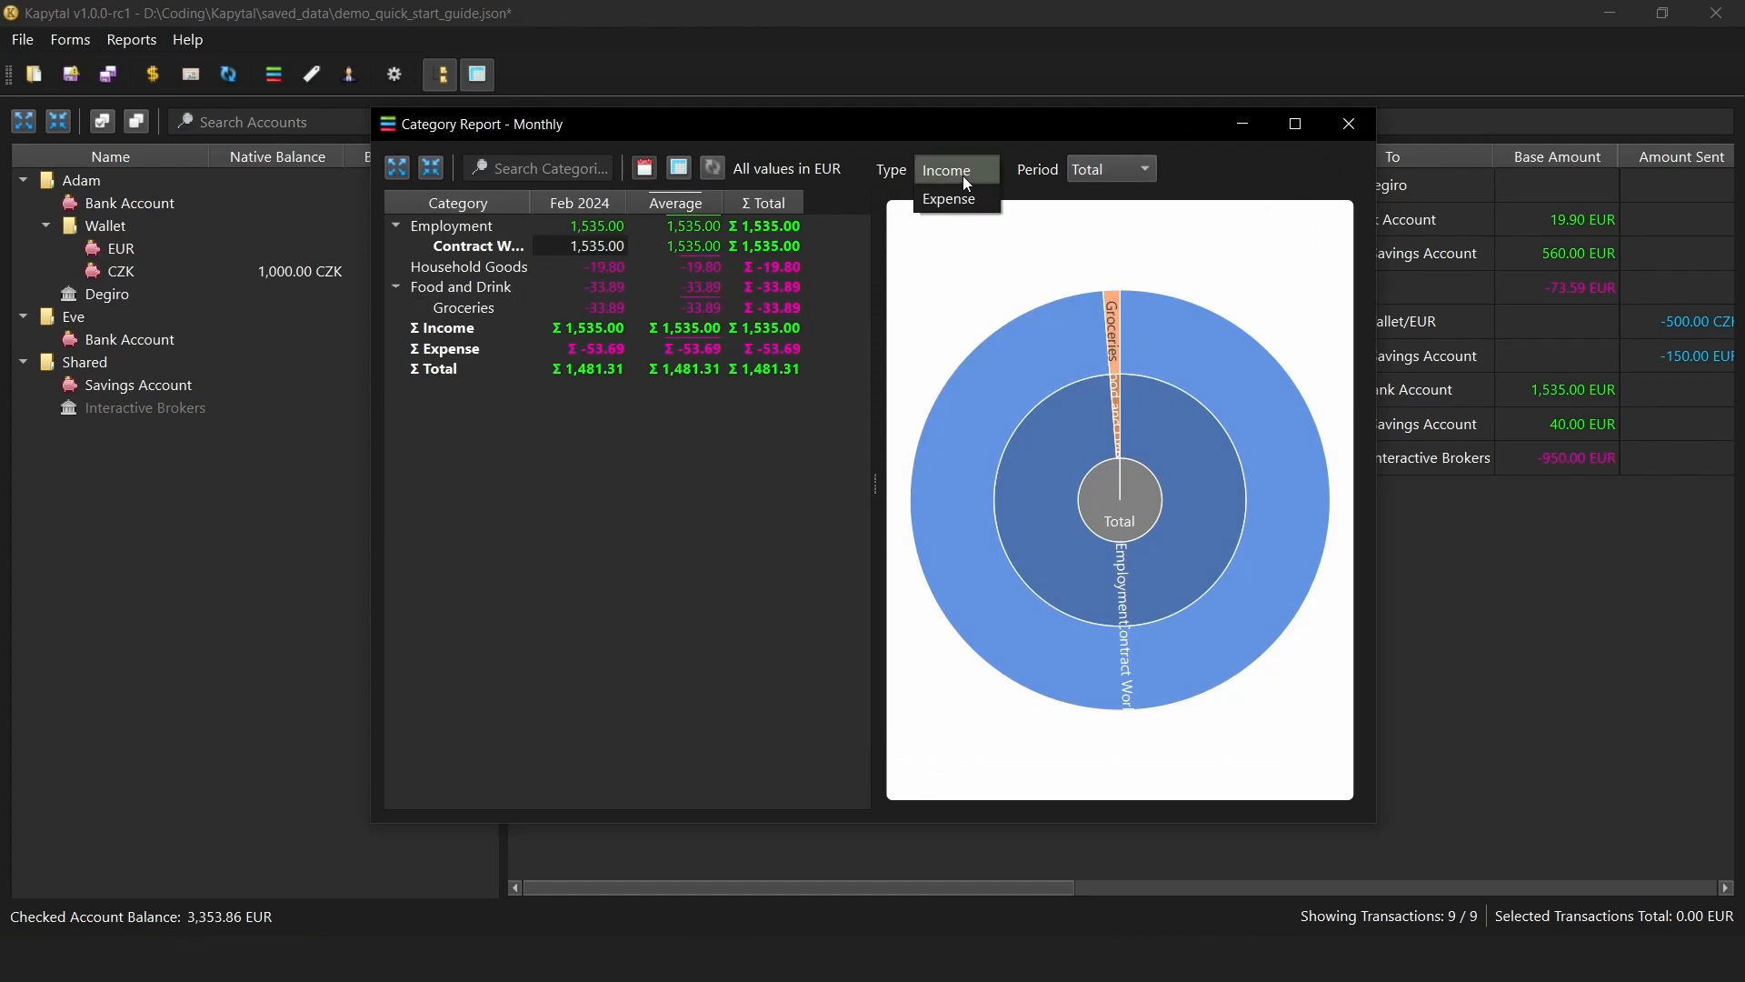
left_click(966, 206)
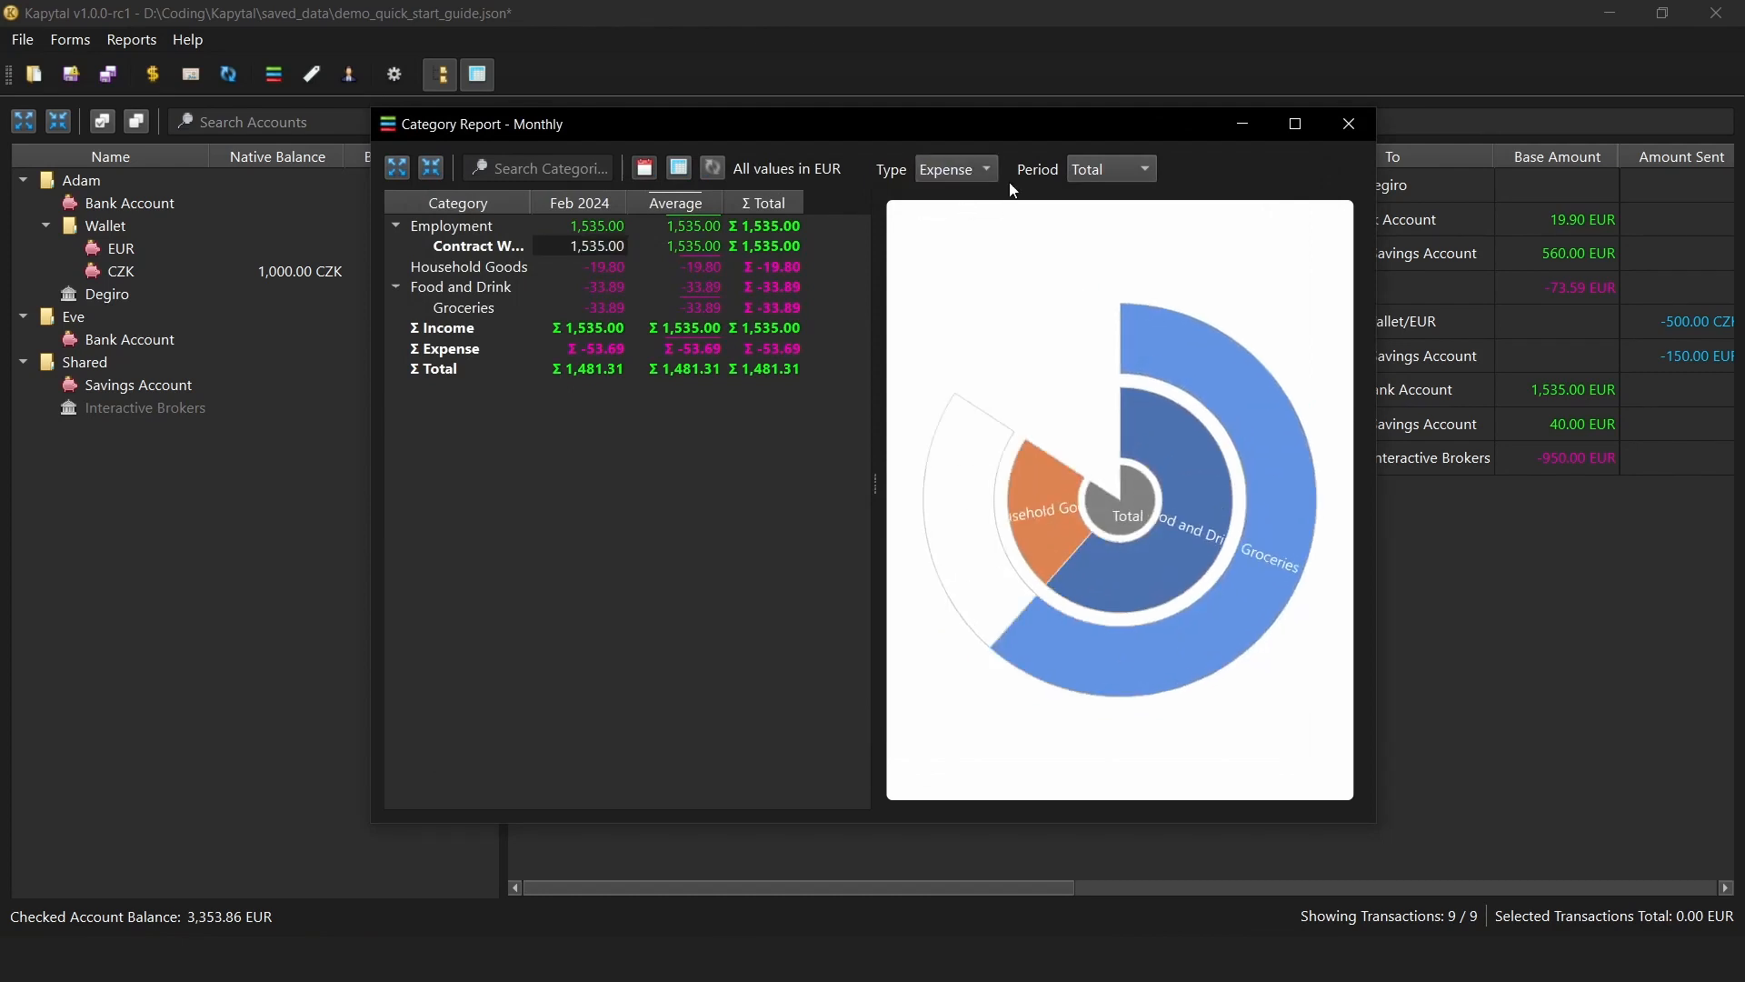
left_click(1055, 478)
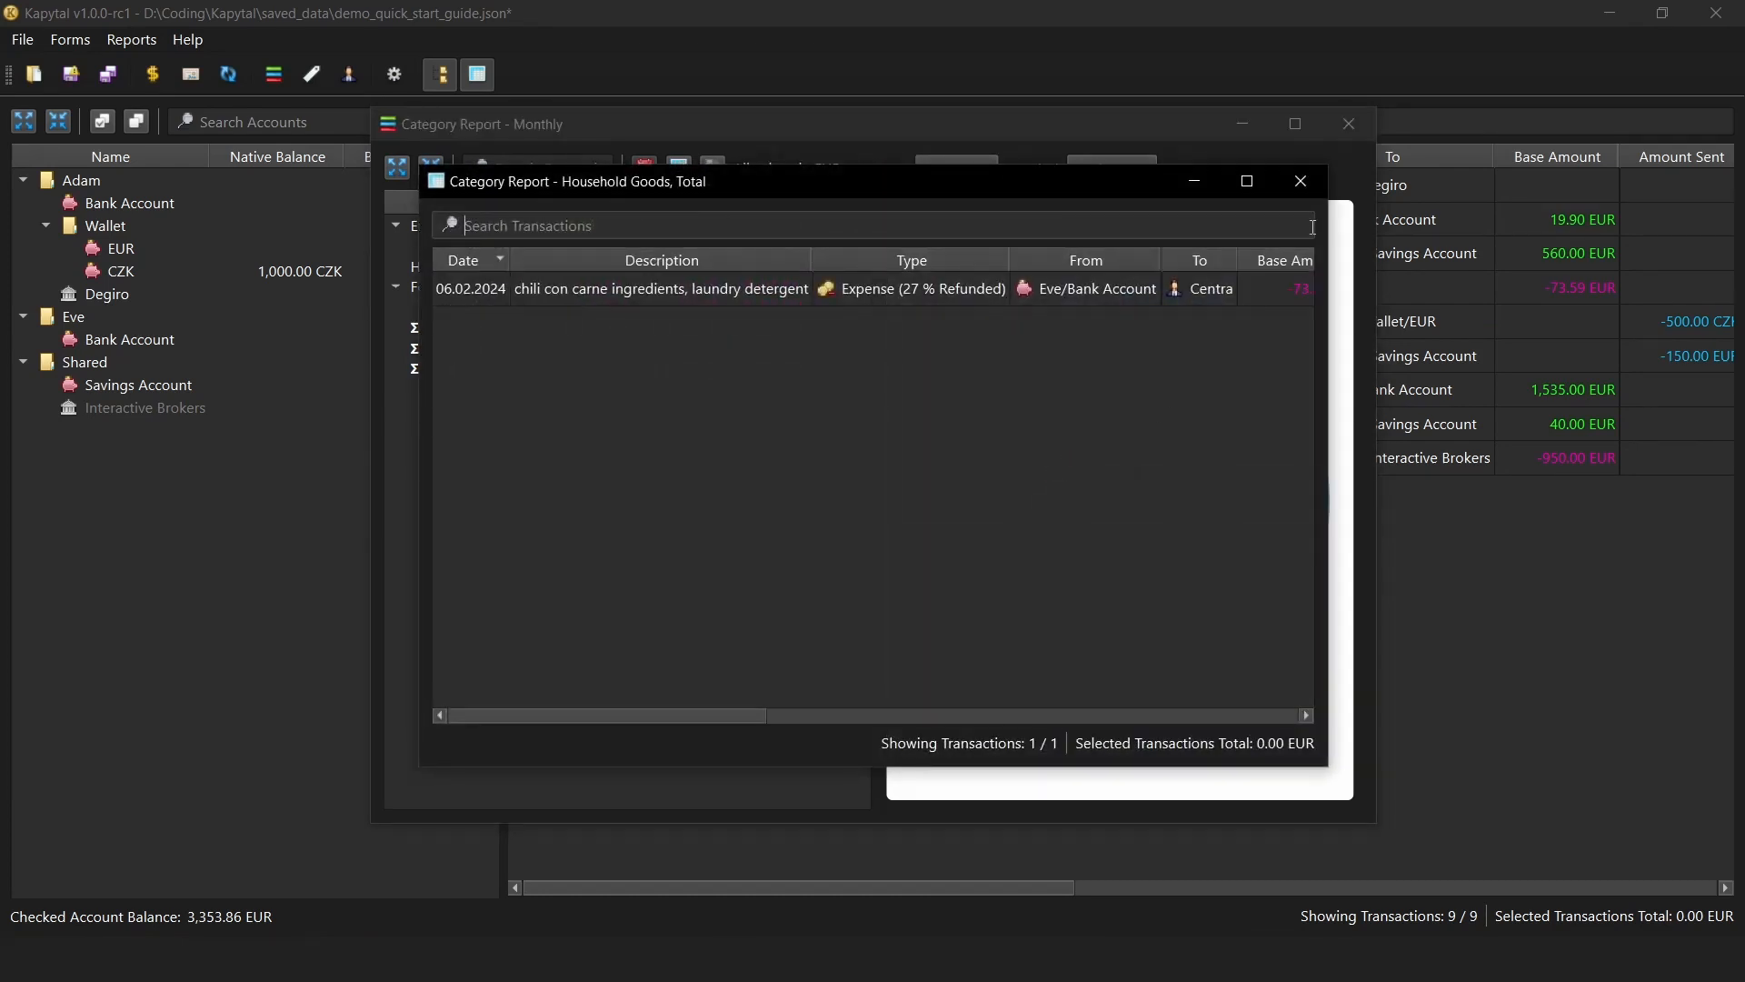
left_click(1301, 180)
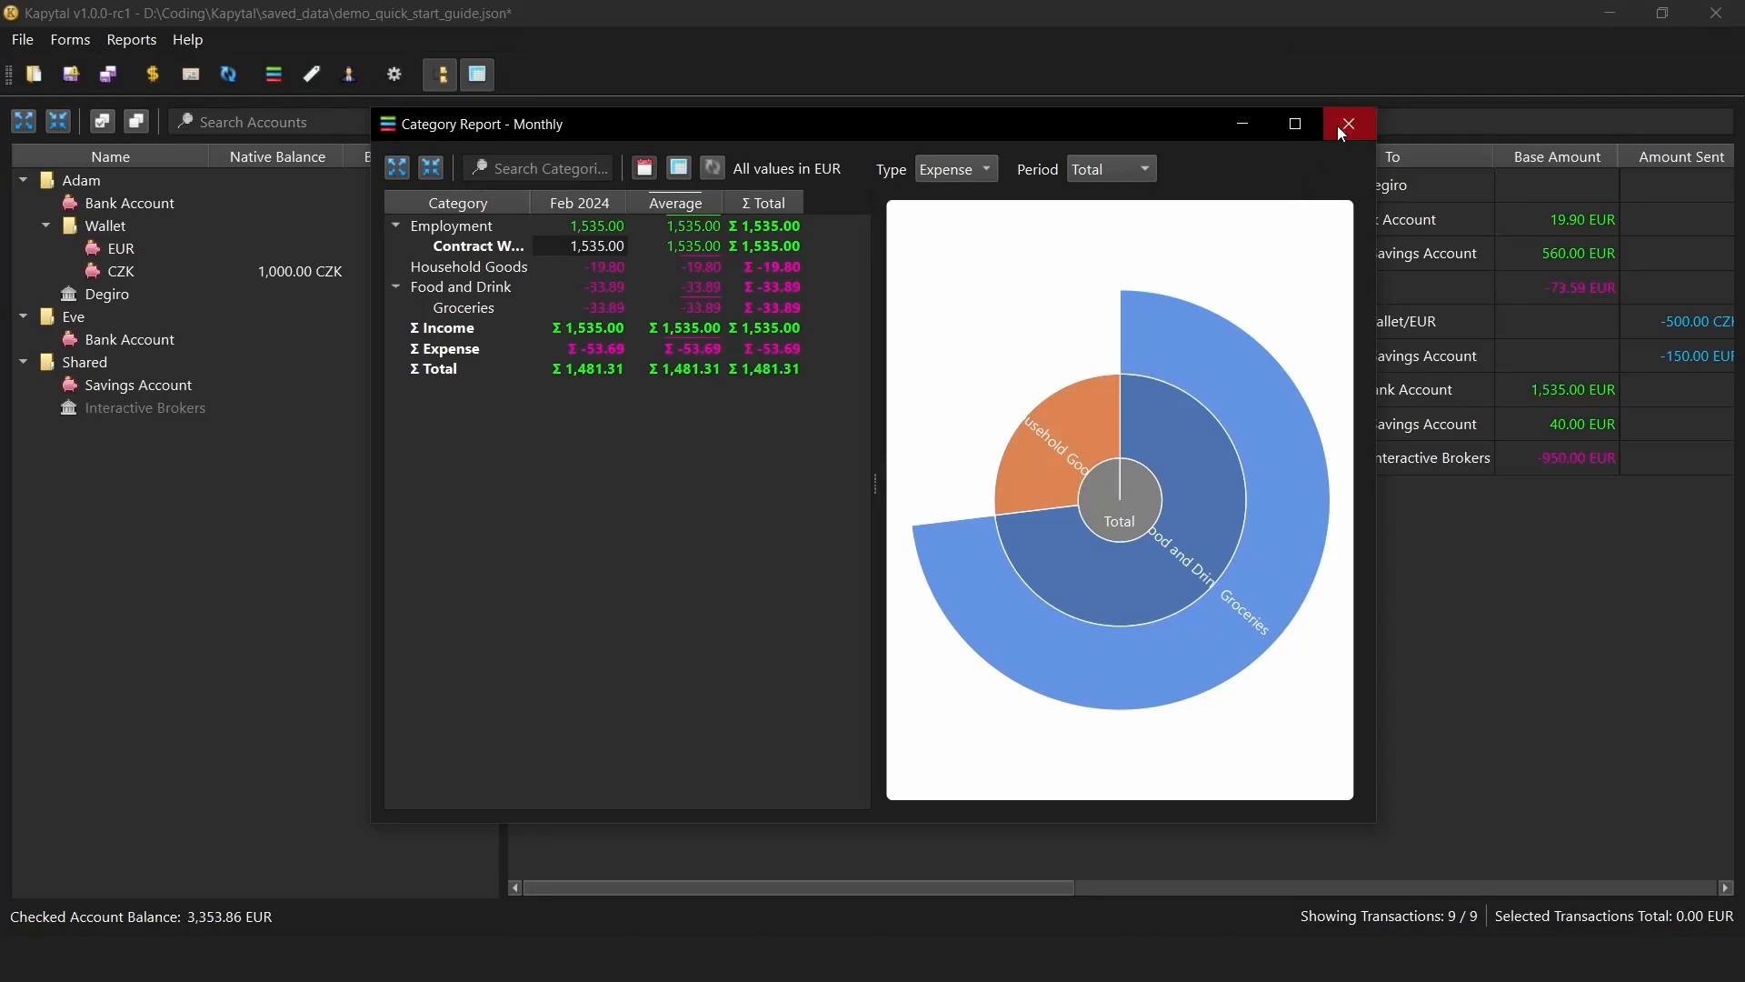
left_click(1339, 132)
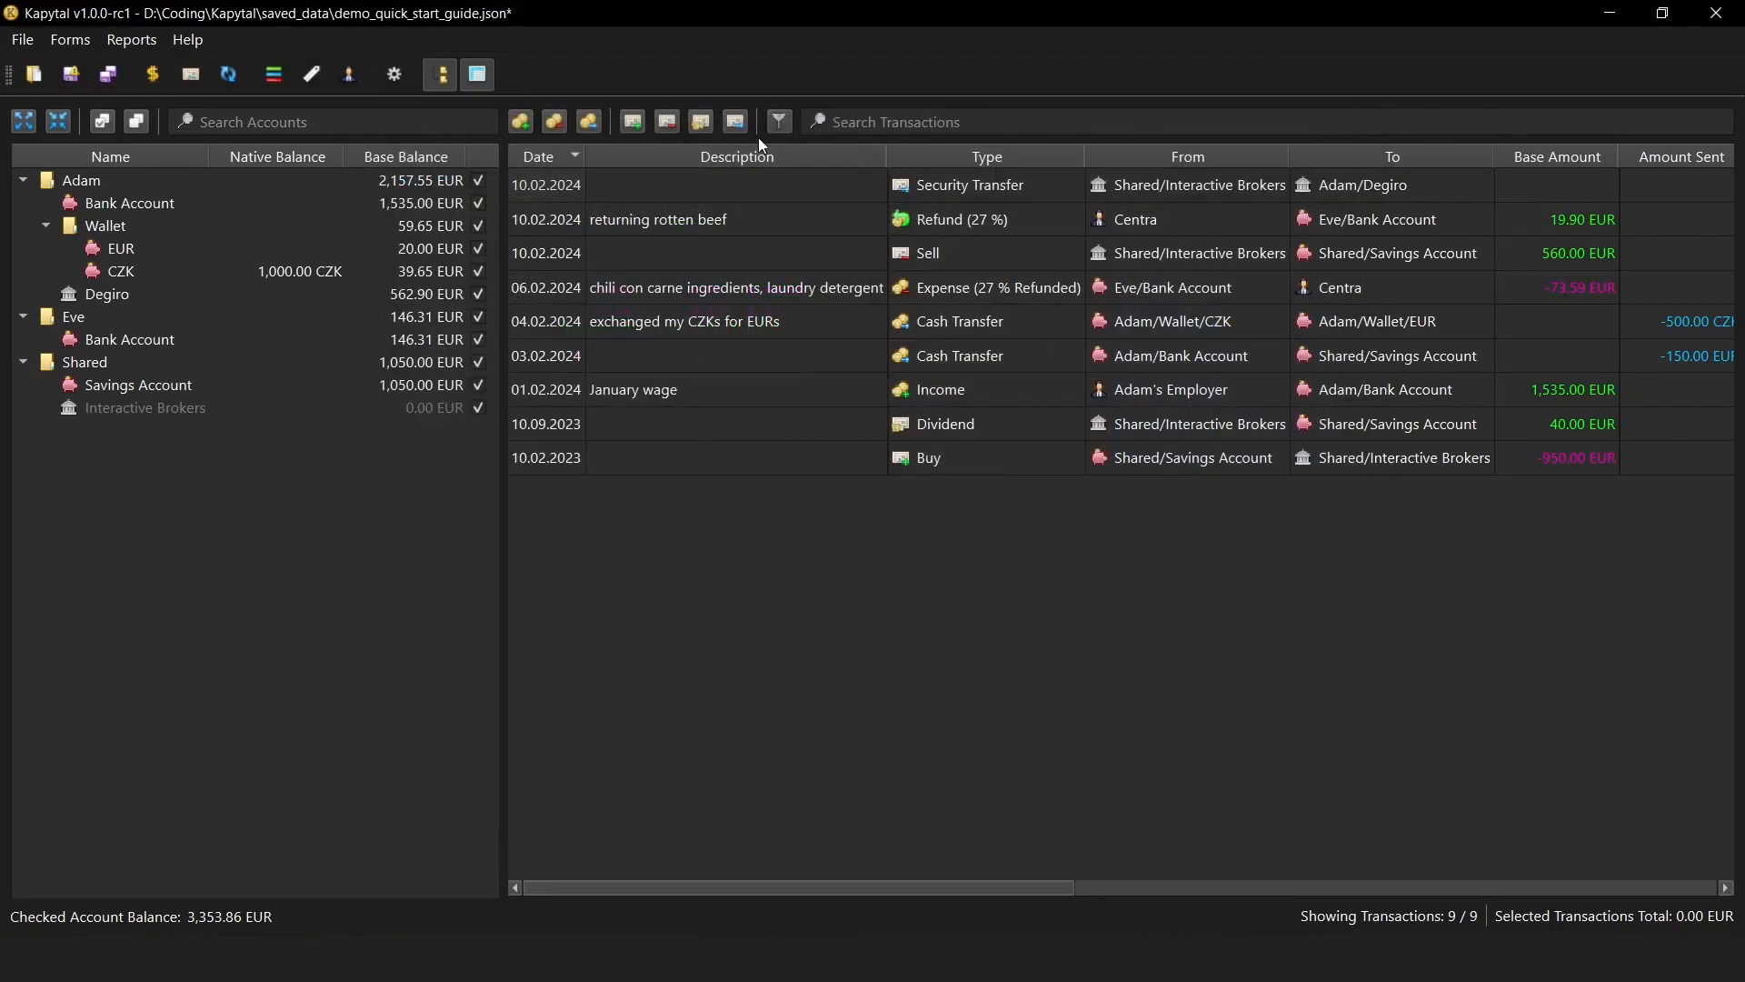
Open the monthly Tag report and switch its pie chart from Income to Expense.
left_click(131, 40)
mouse_move(201, 162)
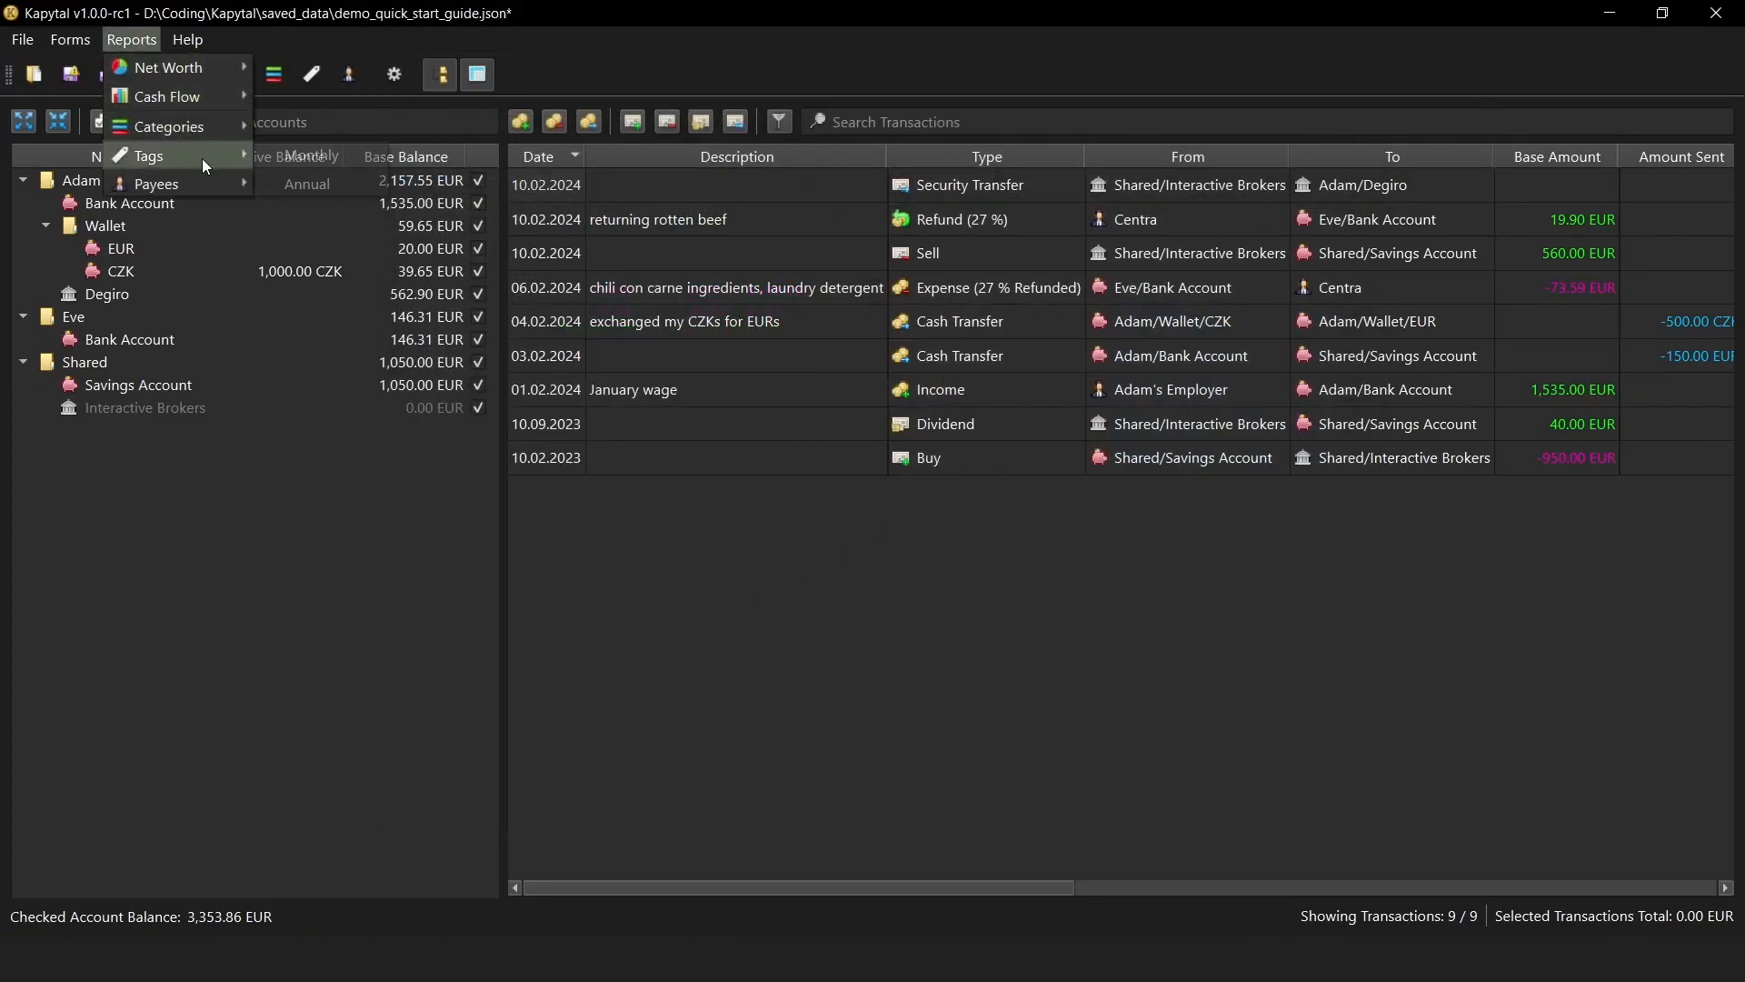
left_click(299, 162)
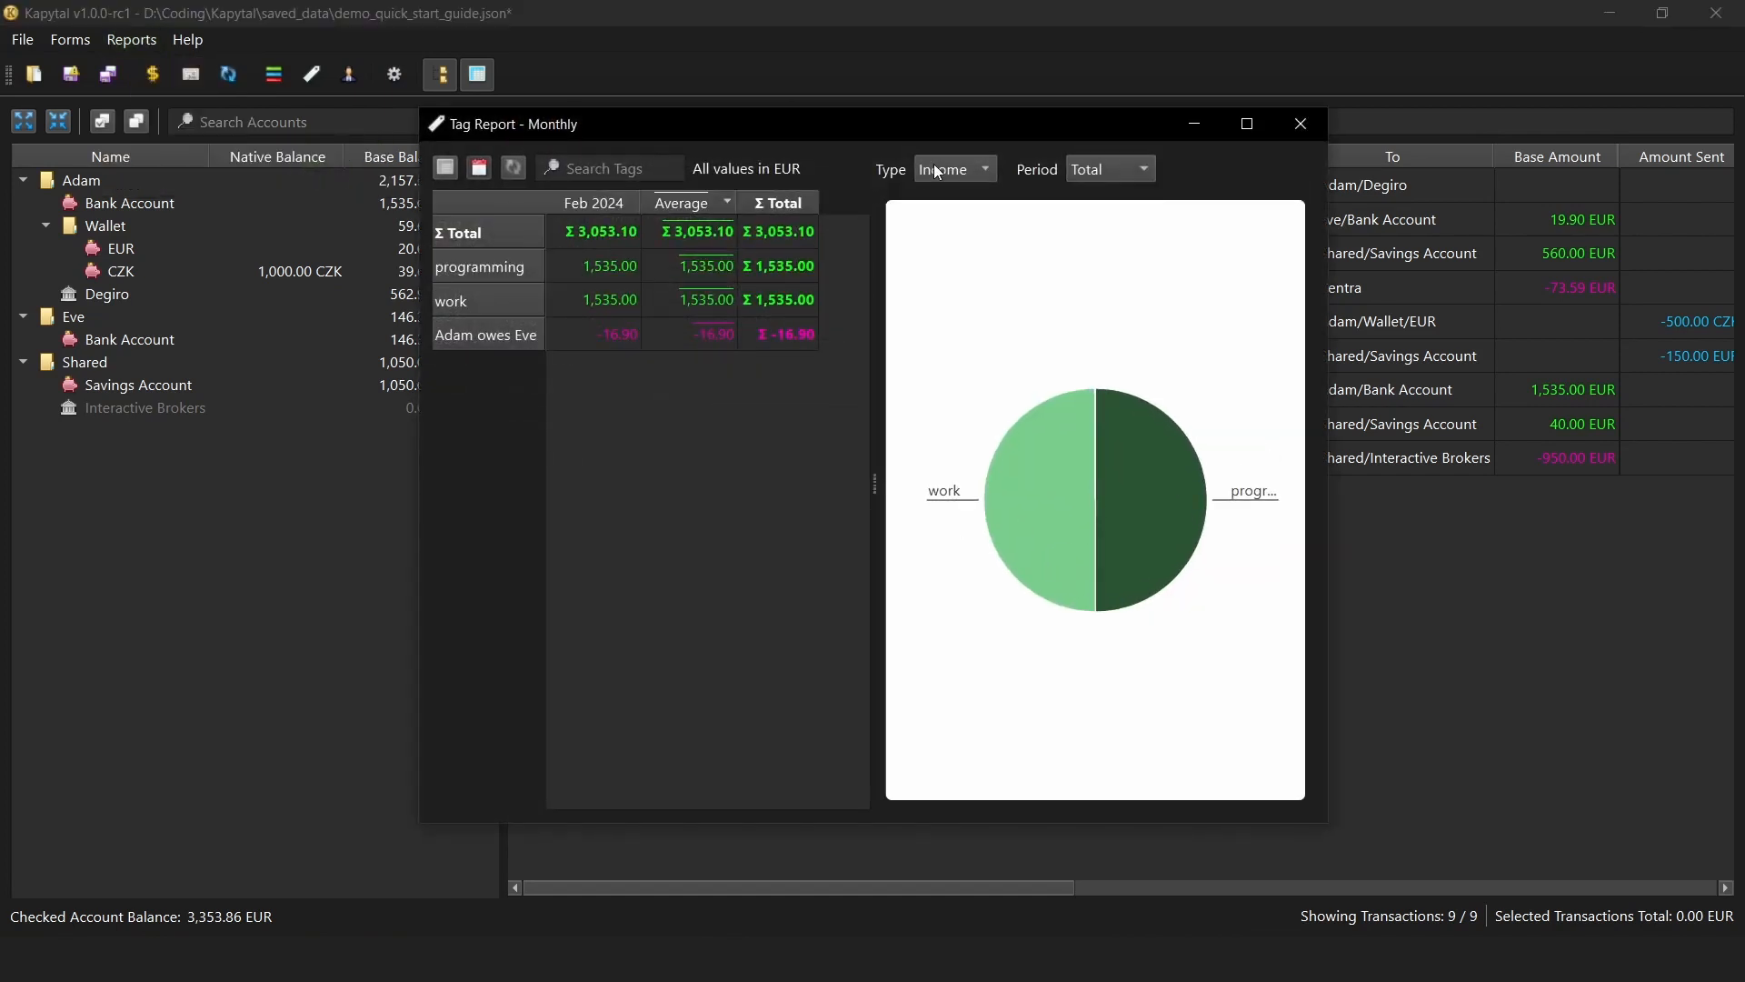
scroll(937, 171, "down", 1)
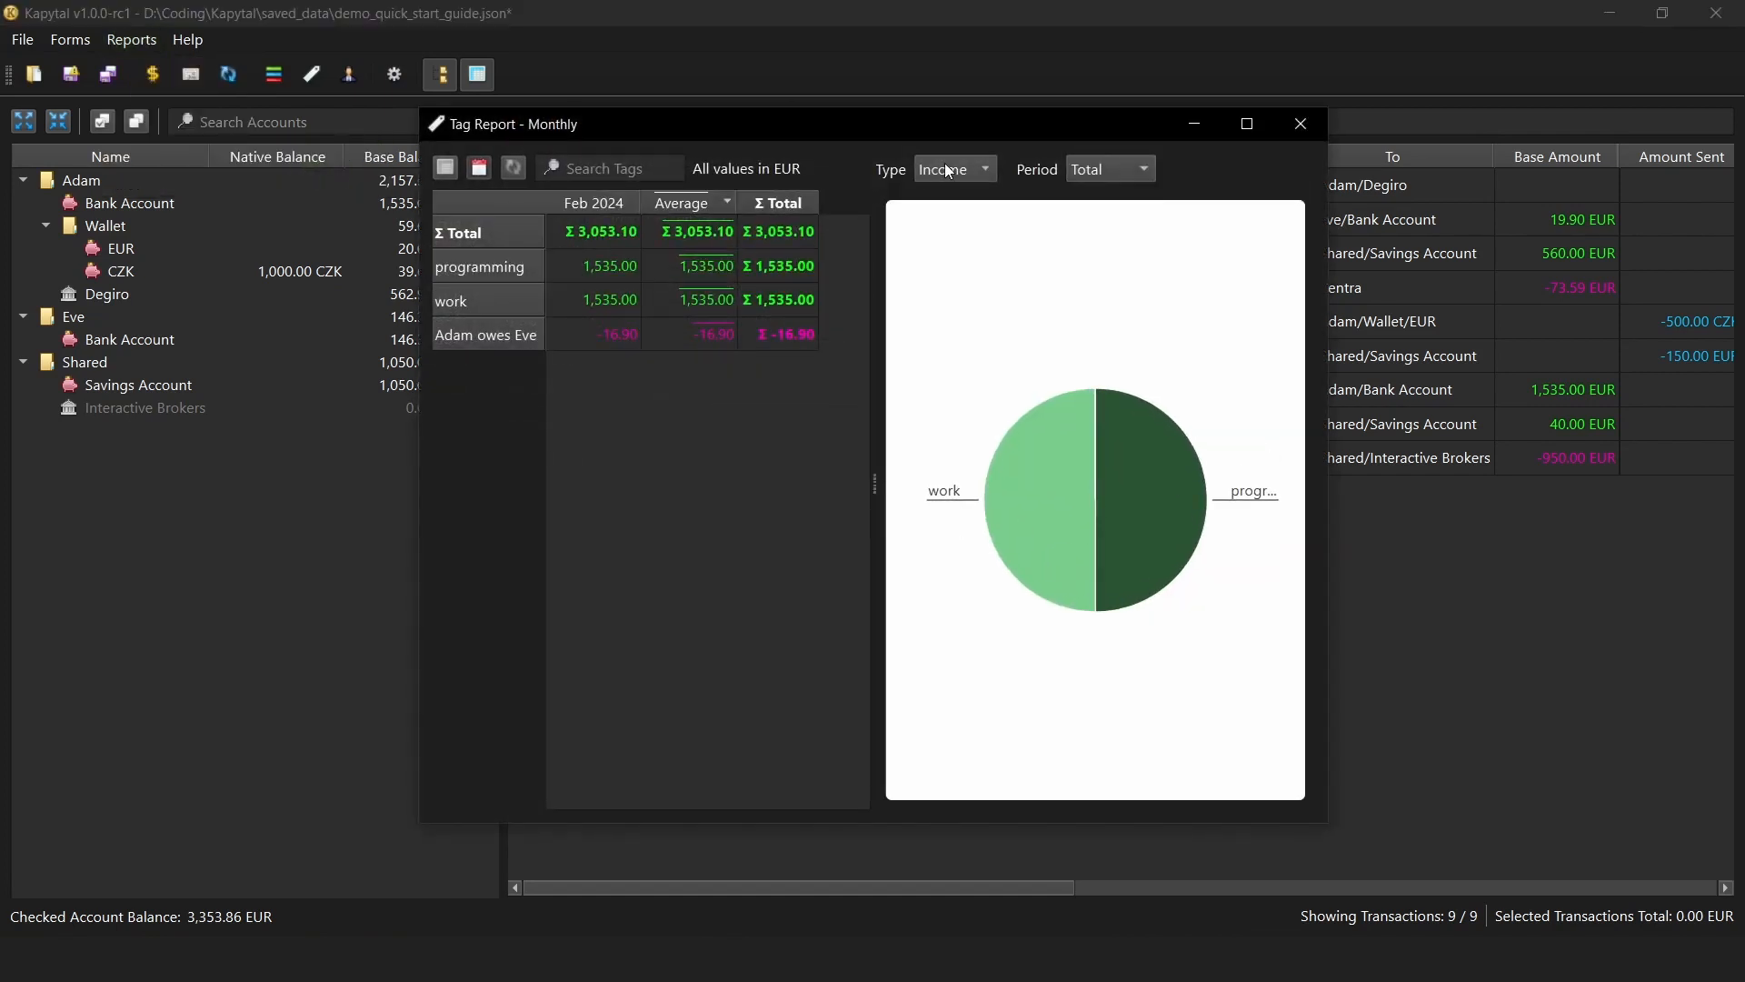
left_click(1076, 170)
left_click(1078, 172)
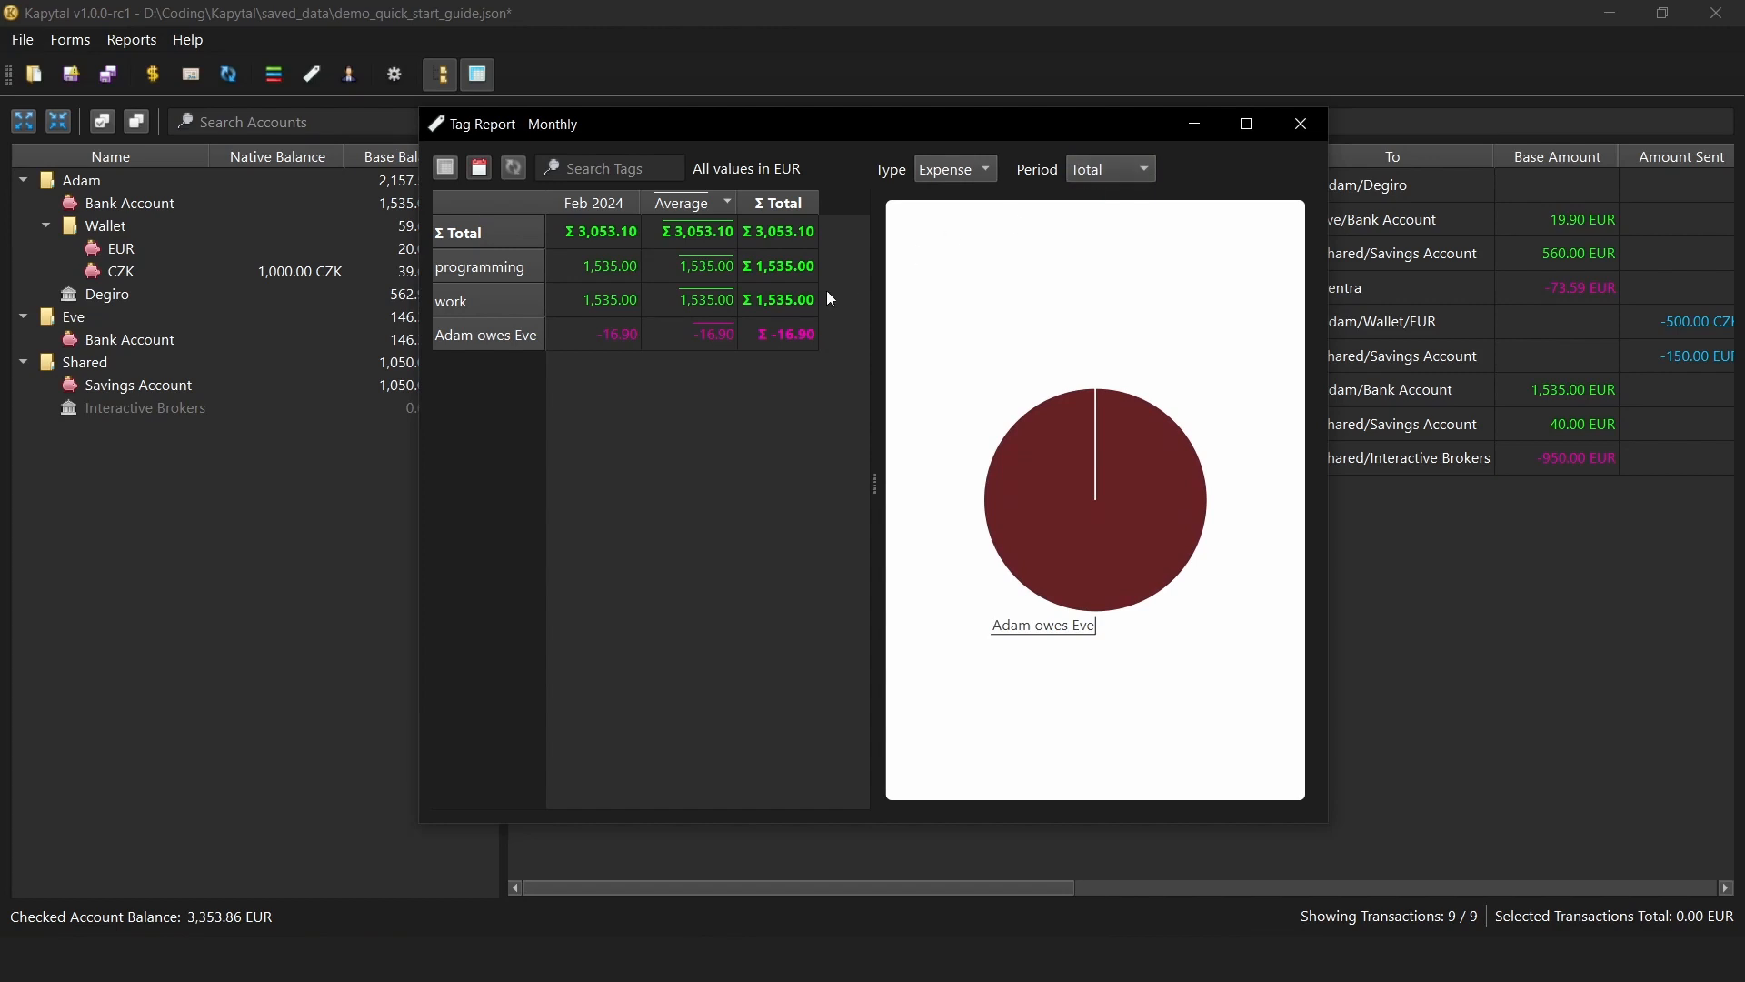
Inspect the transactions behind the debt tag's average value, and close the Tag report.
double_click(697, 334)
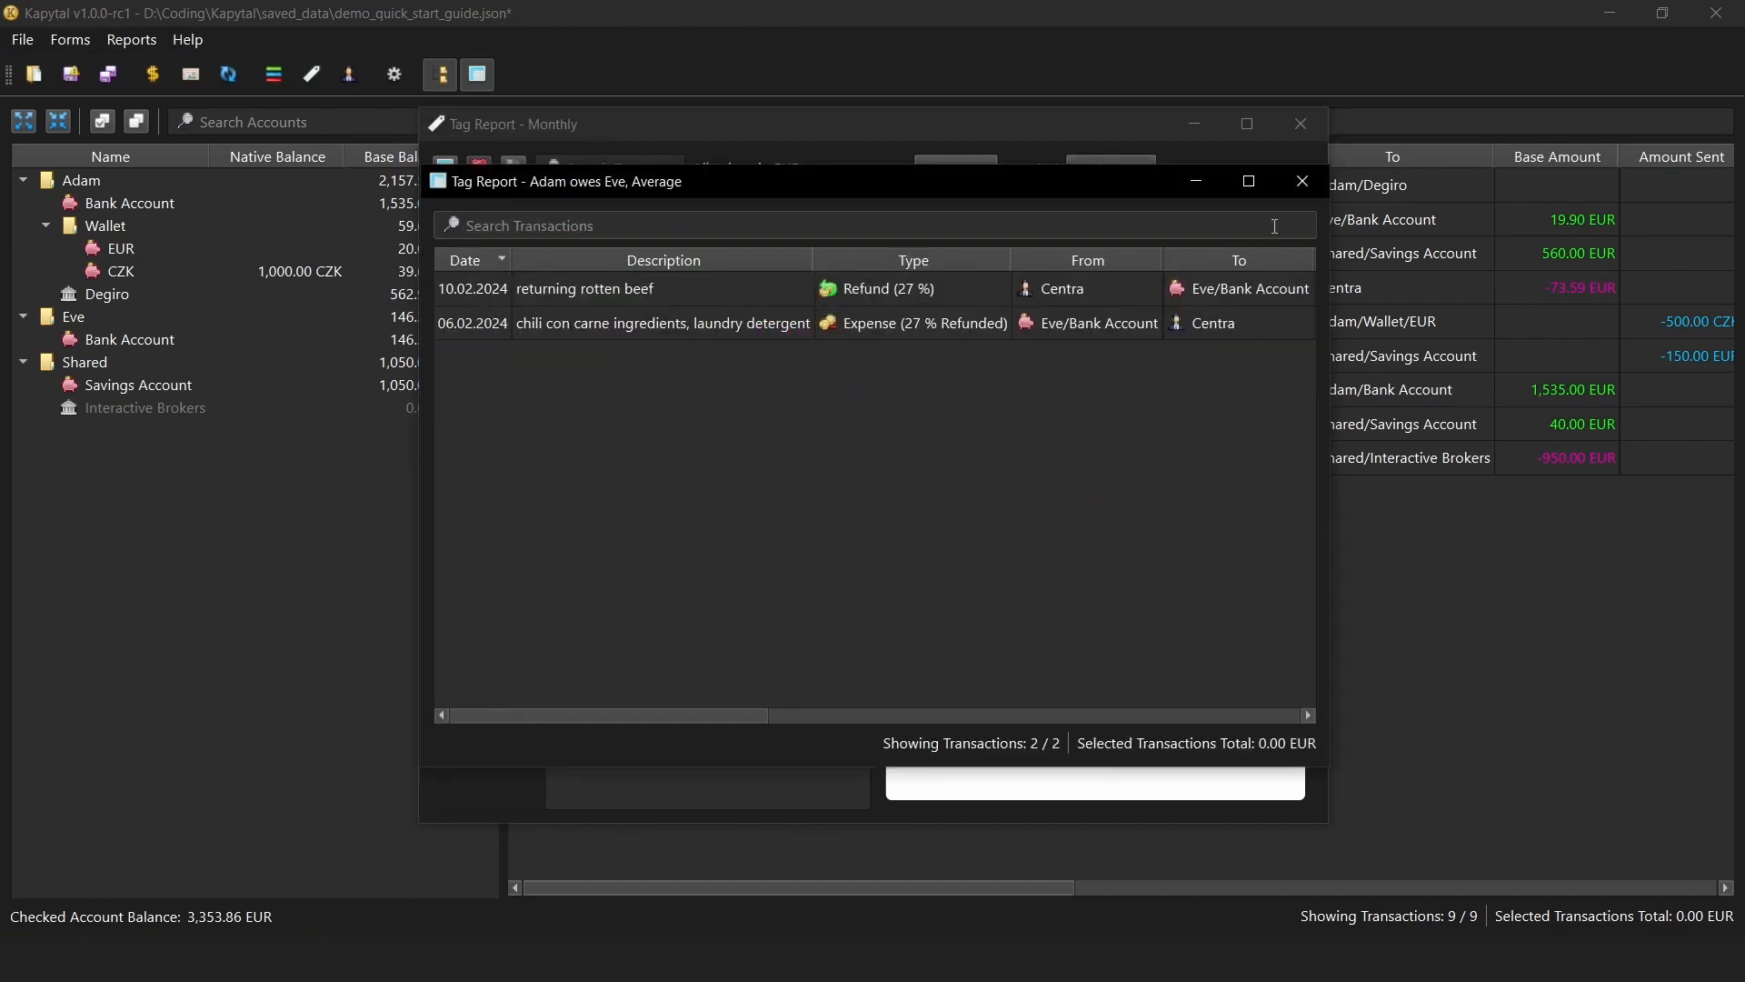
left_click(1301, 181)
left_click(1298, 124)
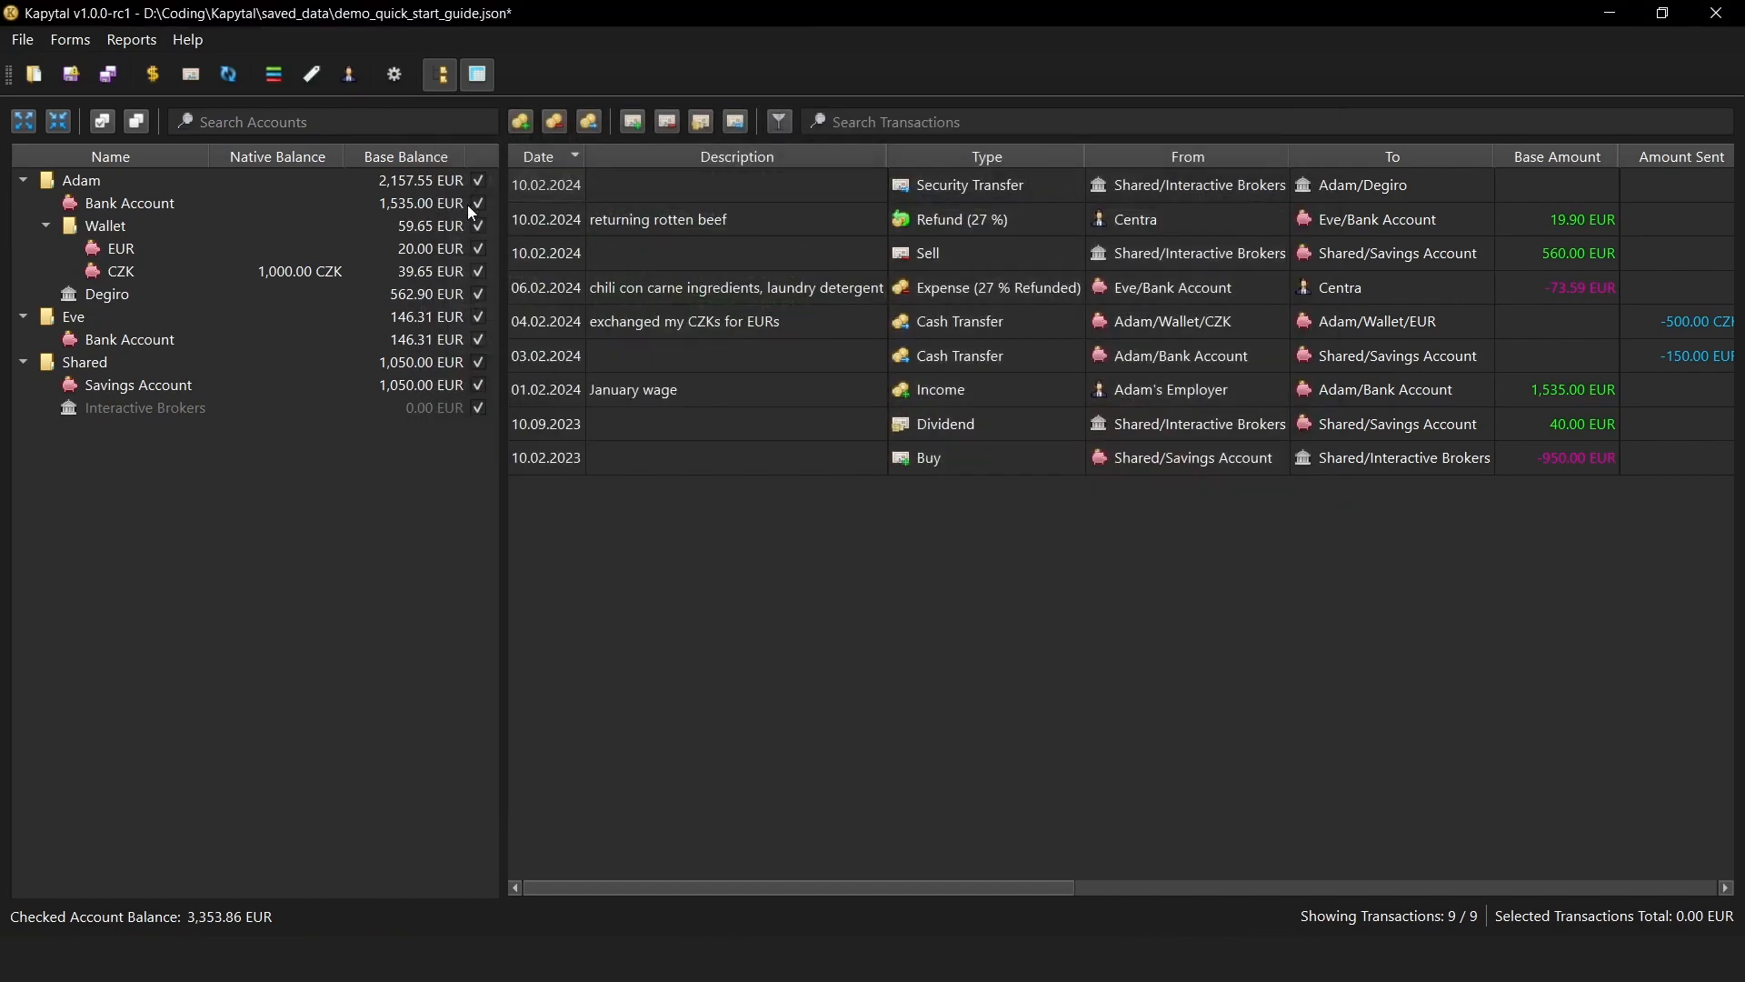
Open the monthly Payee report and switch its pie chart from Income to Expense.
left_click(129, 41)
mouse_move(156, 186)
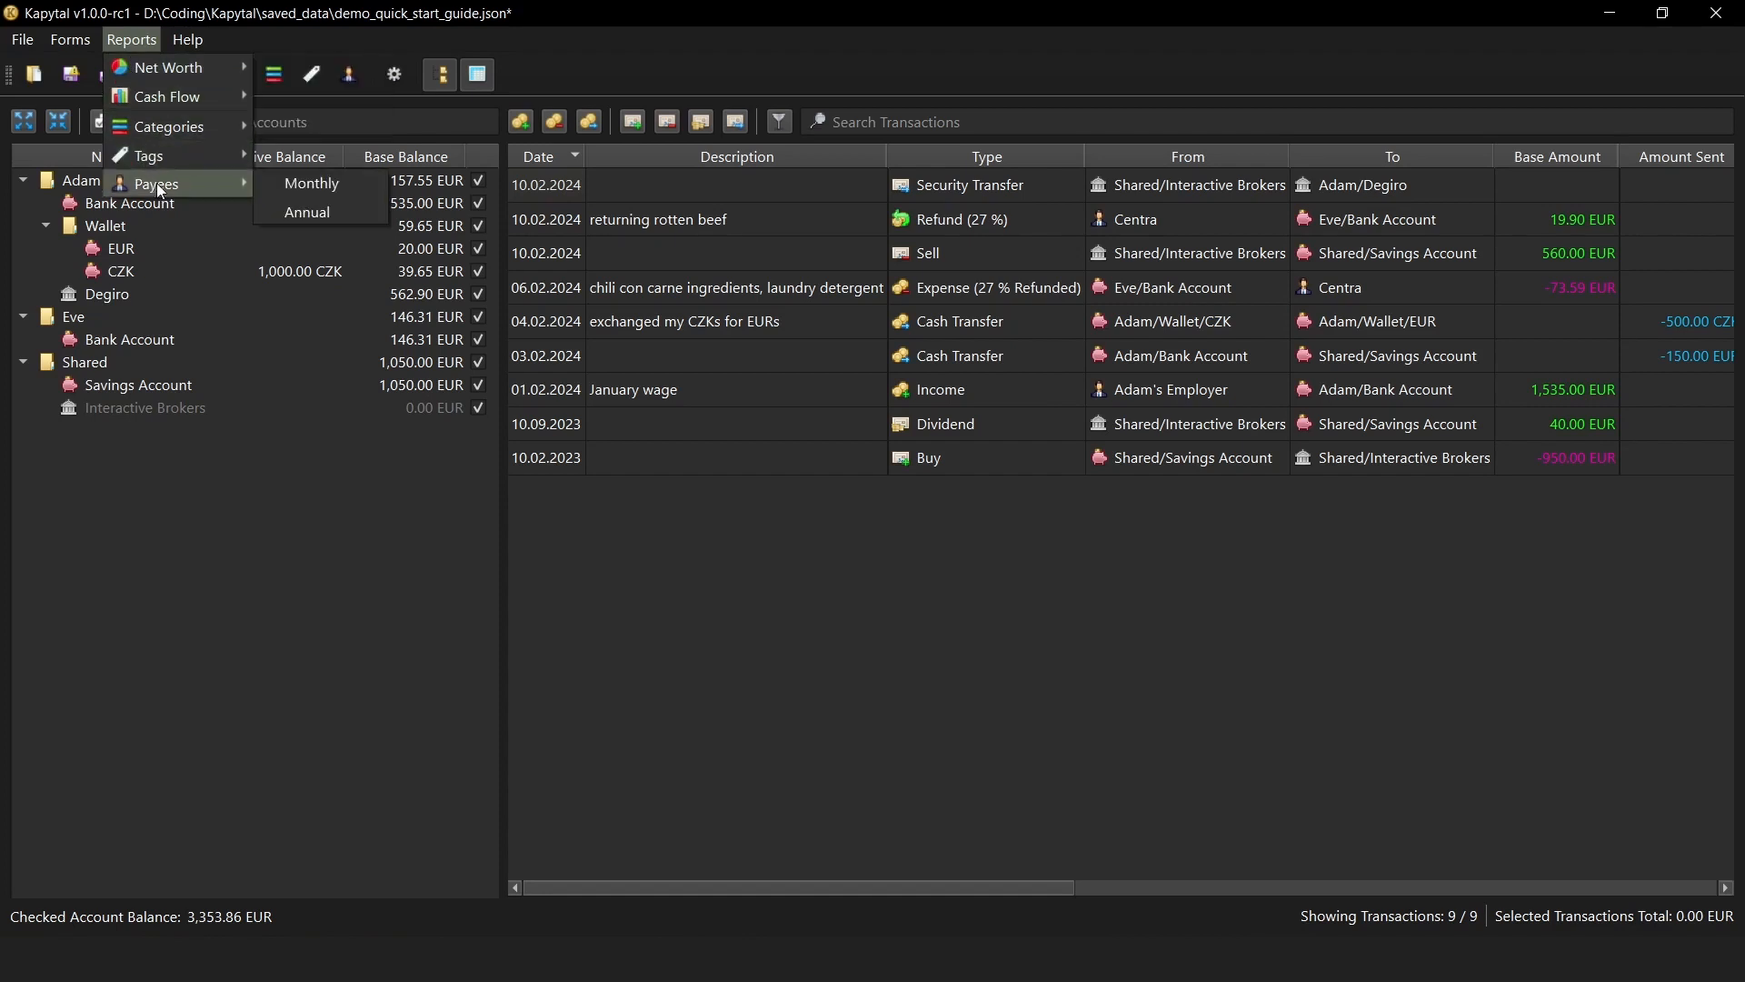
left_click(314, 184)
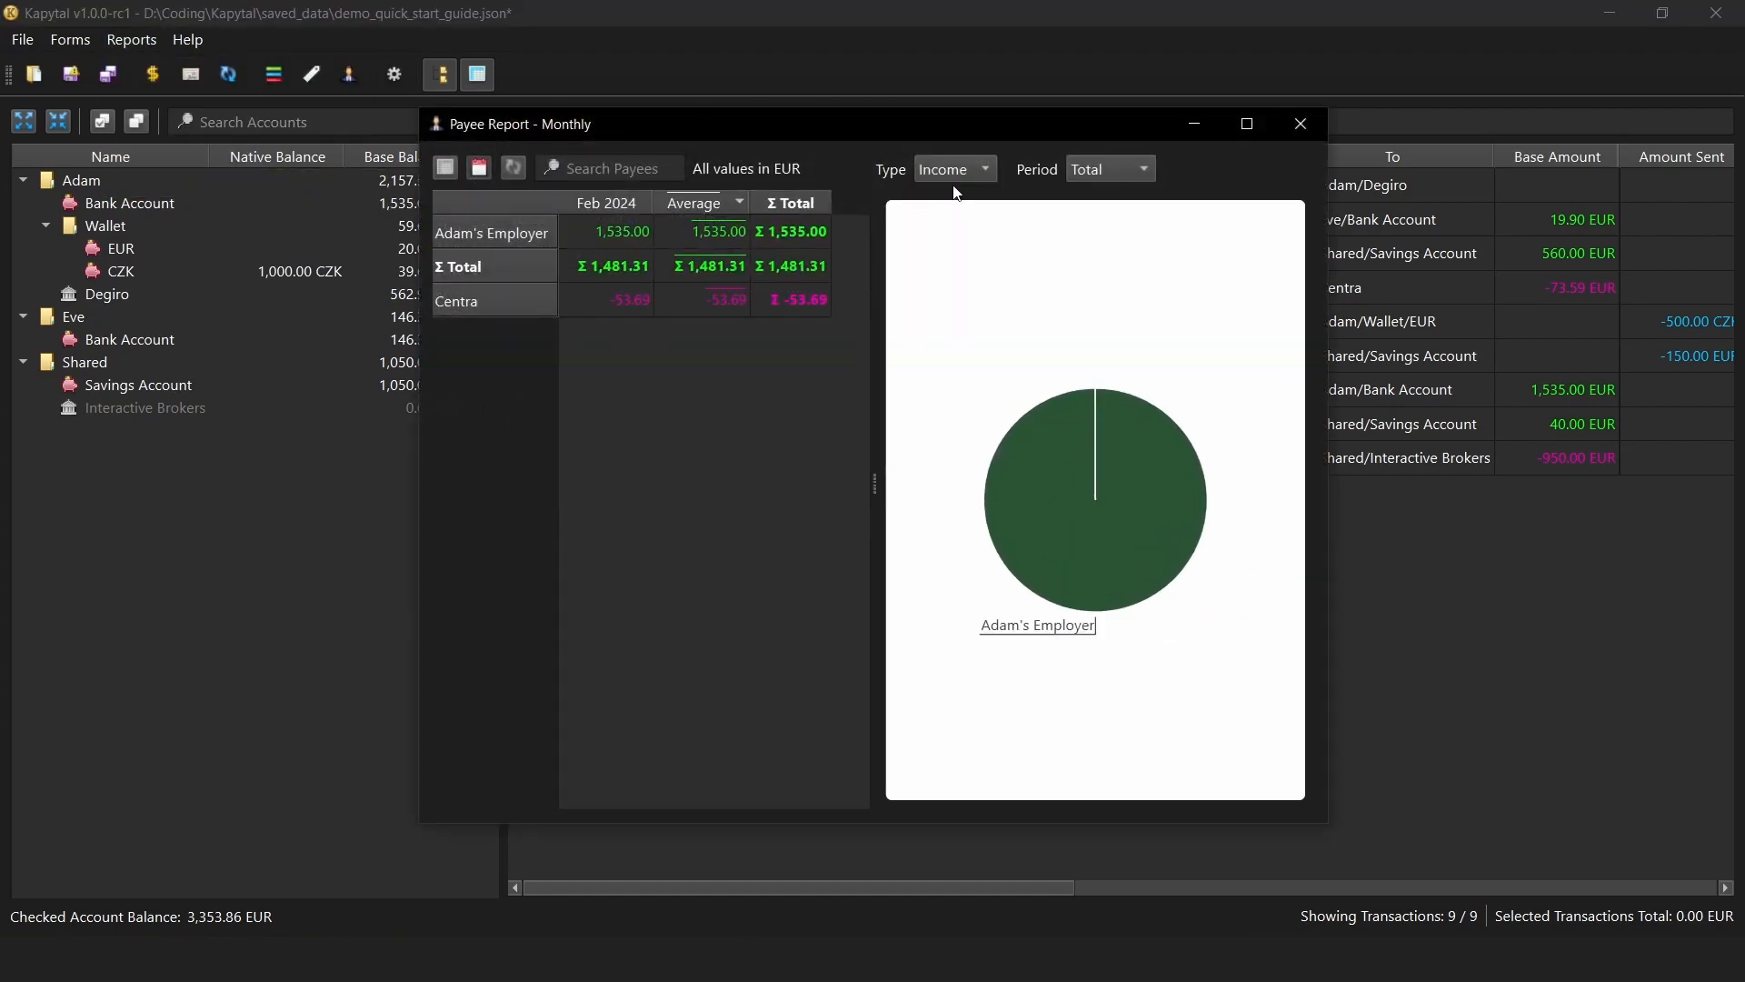
left_click(963, 199)
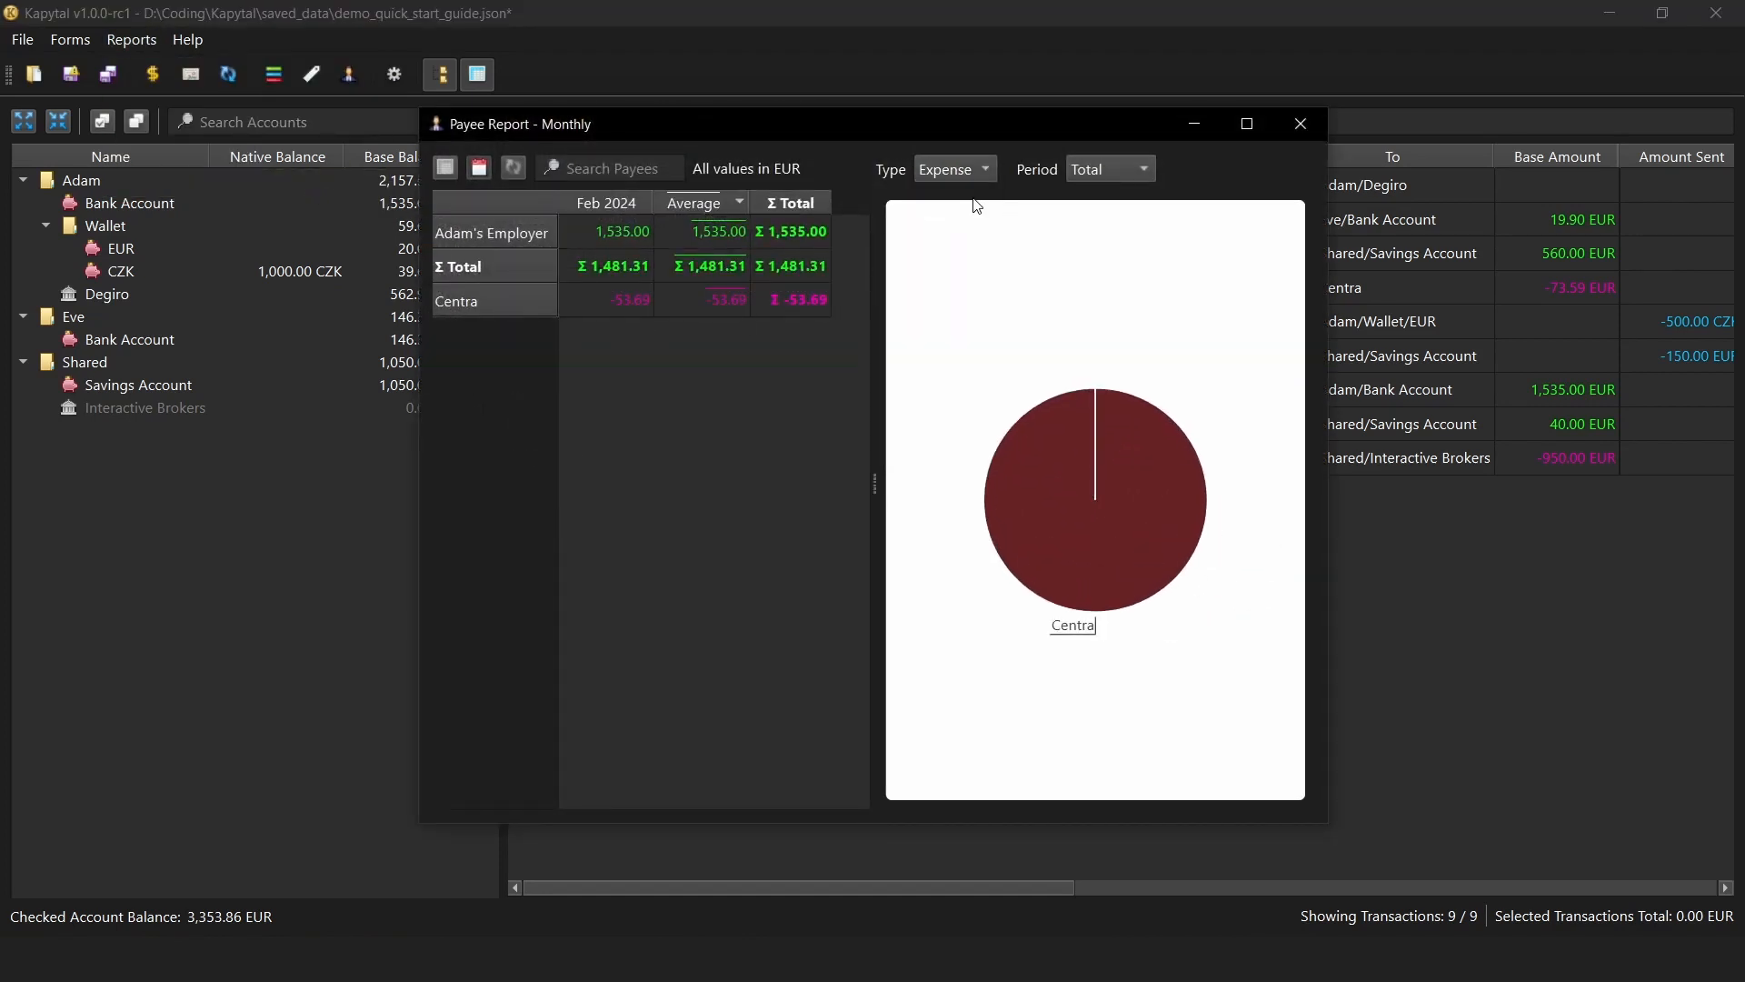
Inspect the transactions behind the employer's Feb 2024 amount, and close the Payee report.
double_click(644, 234)
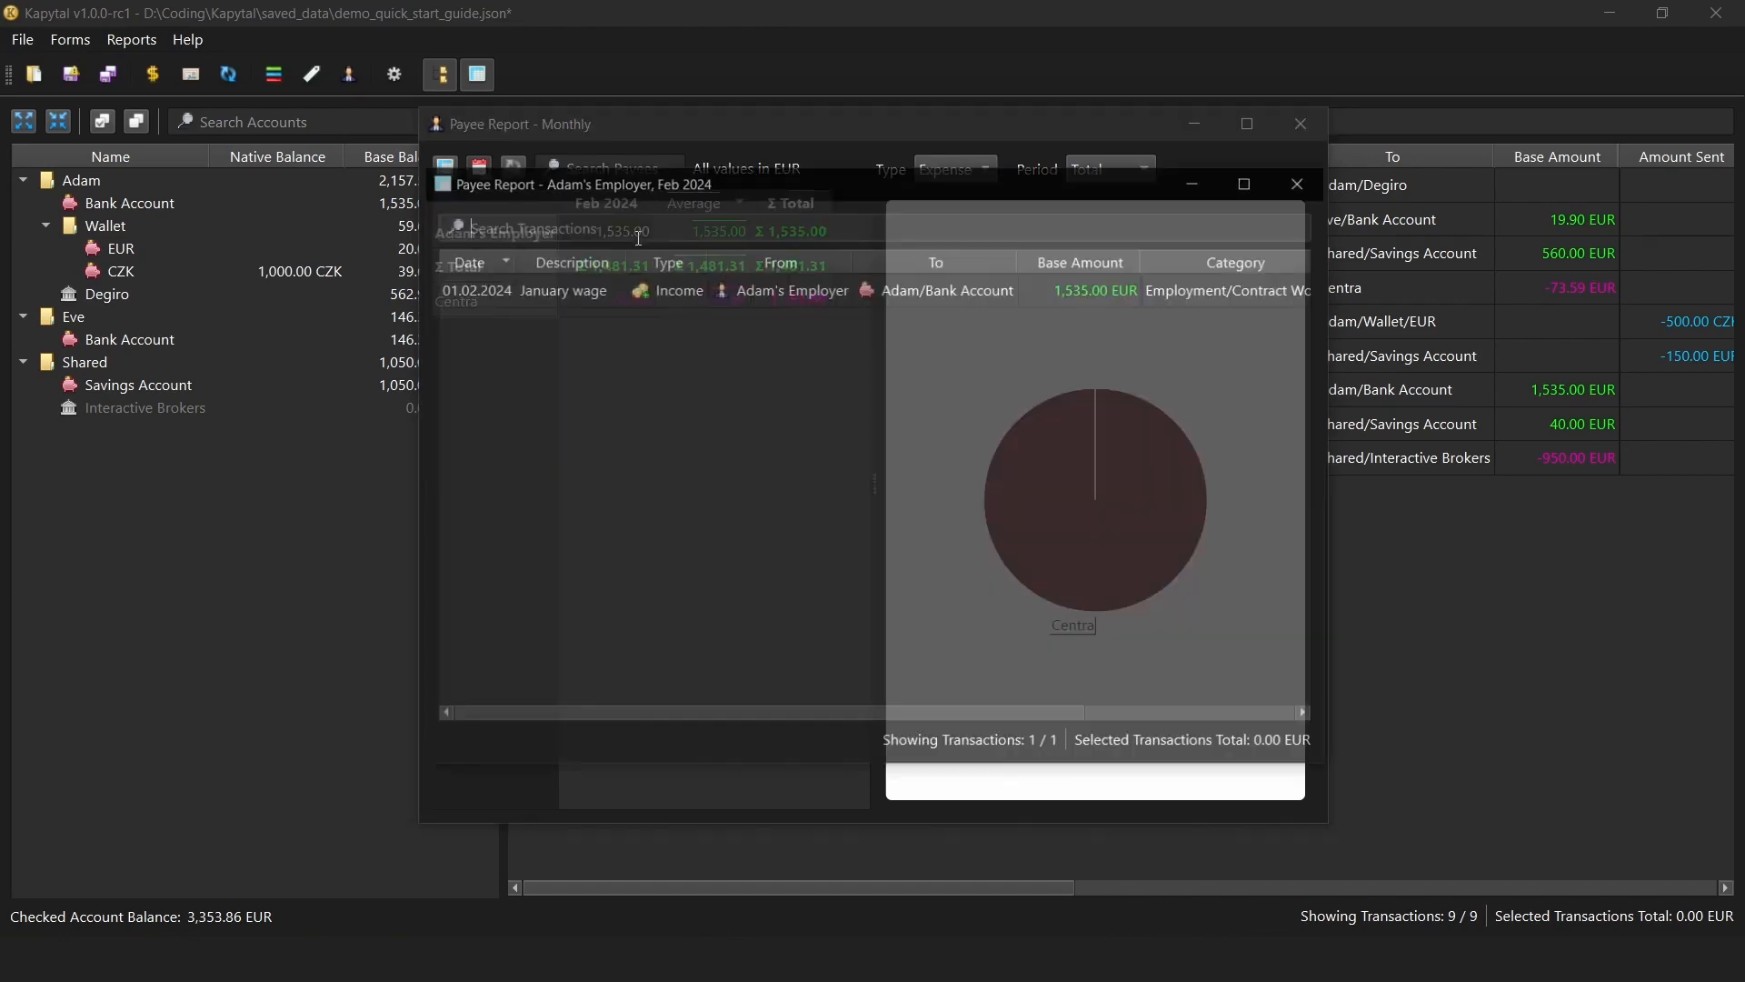
left_click(1302, 181)
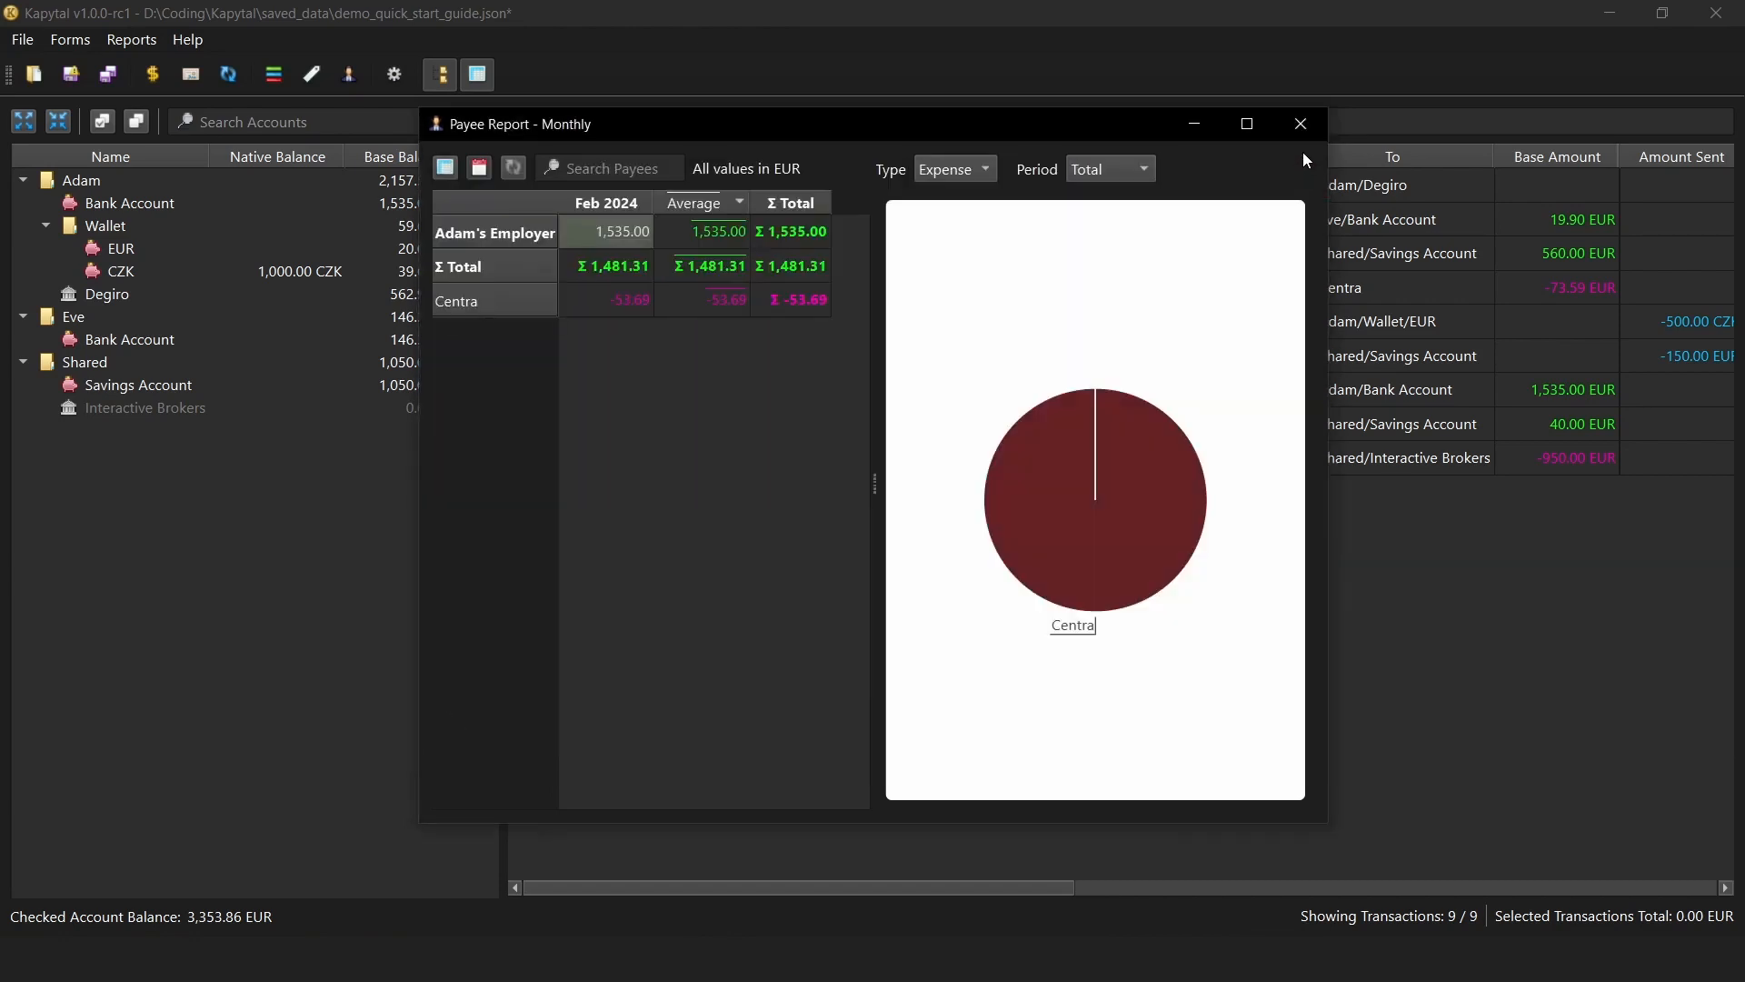
left_click(1300, 124)
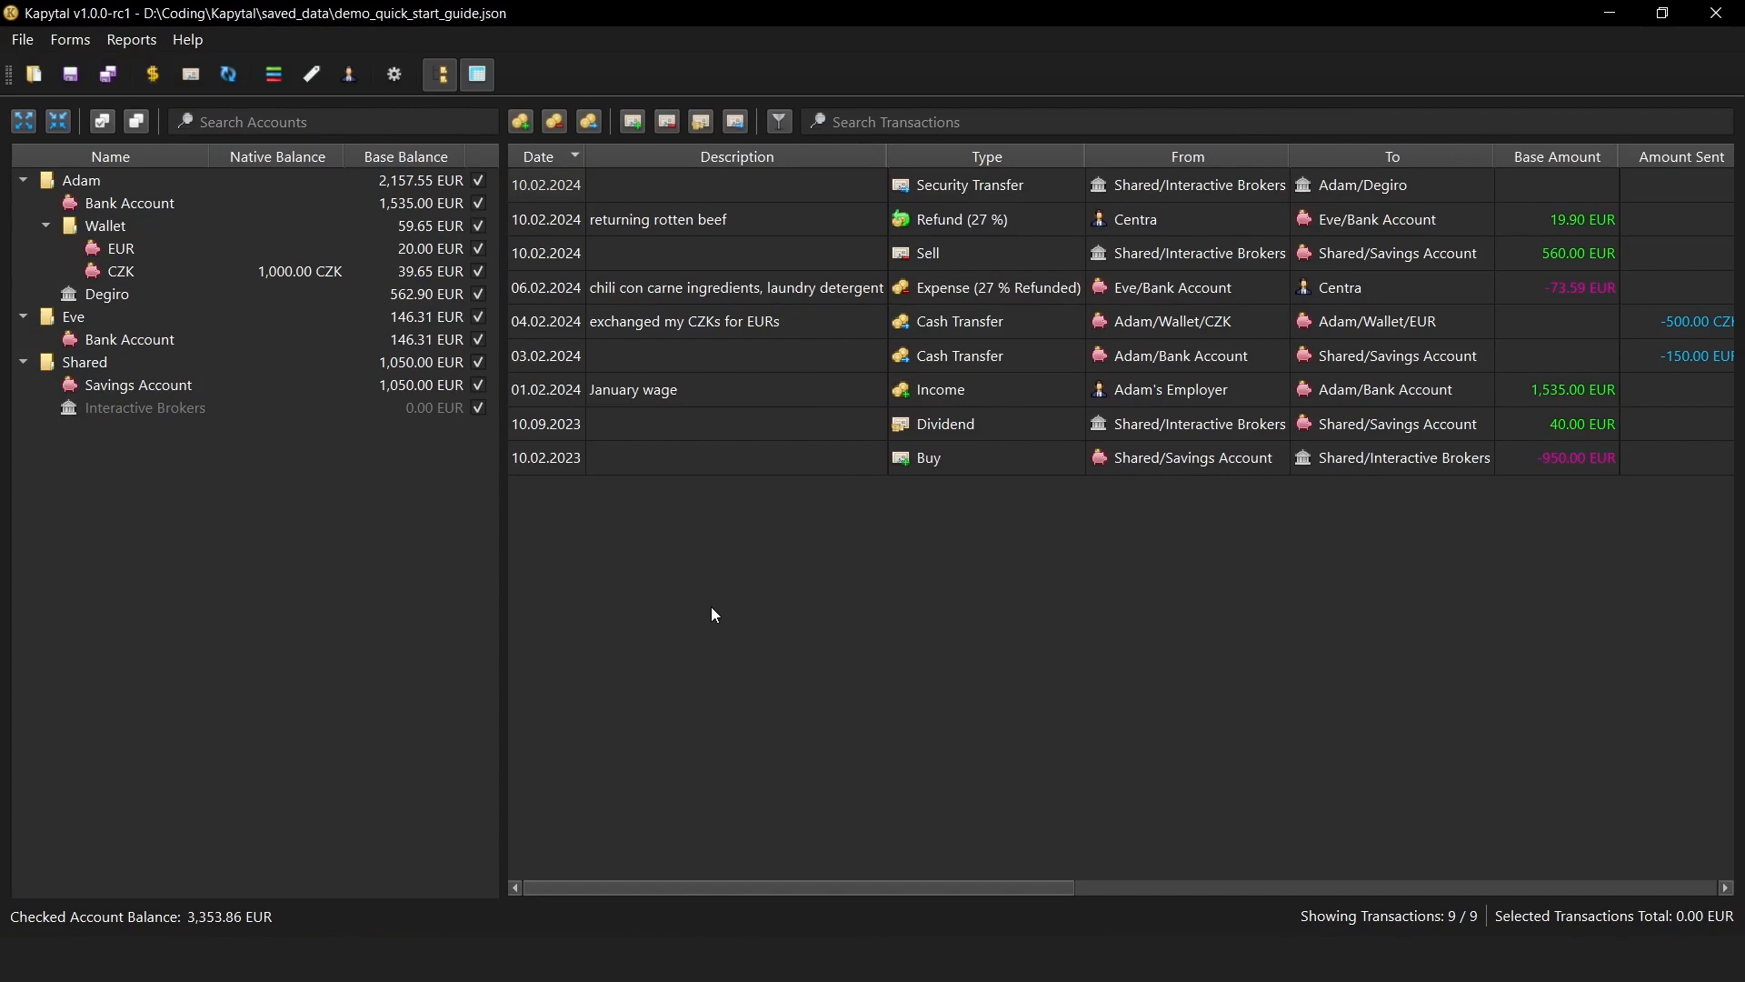
Open the program settings and review the number format choices in the General options.
left_click(395, 78)
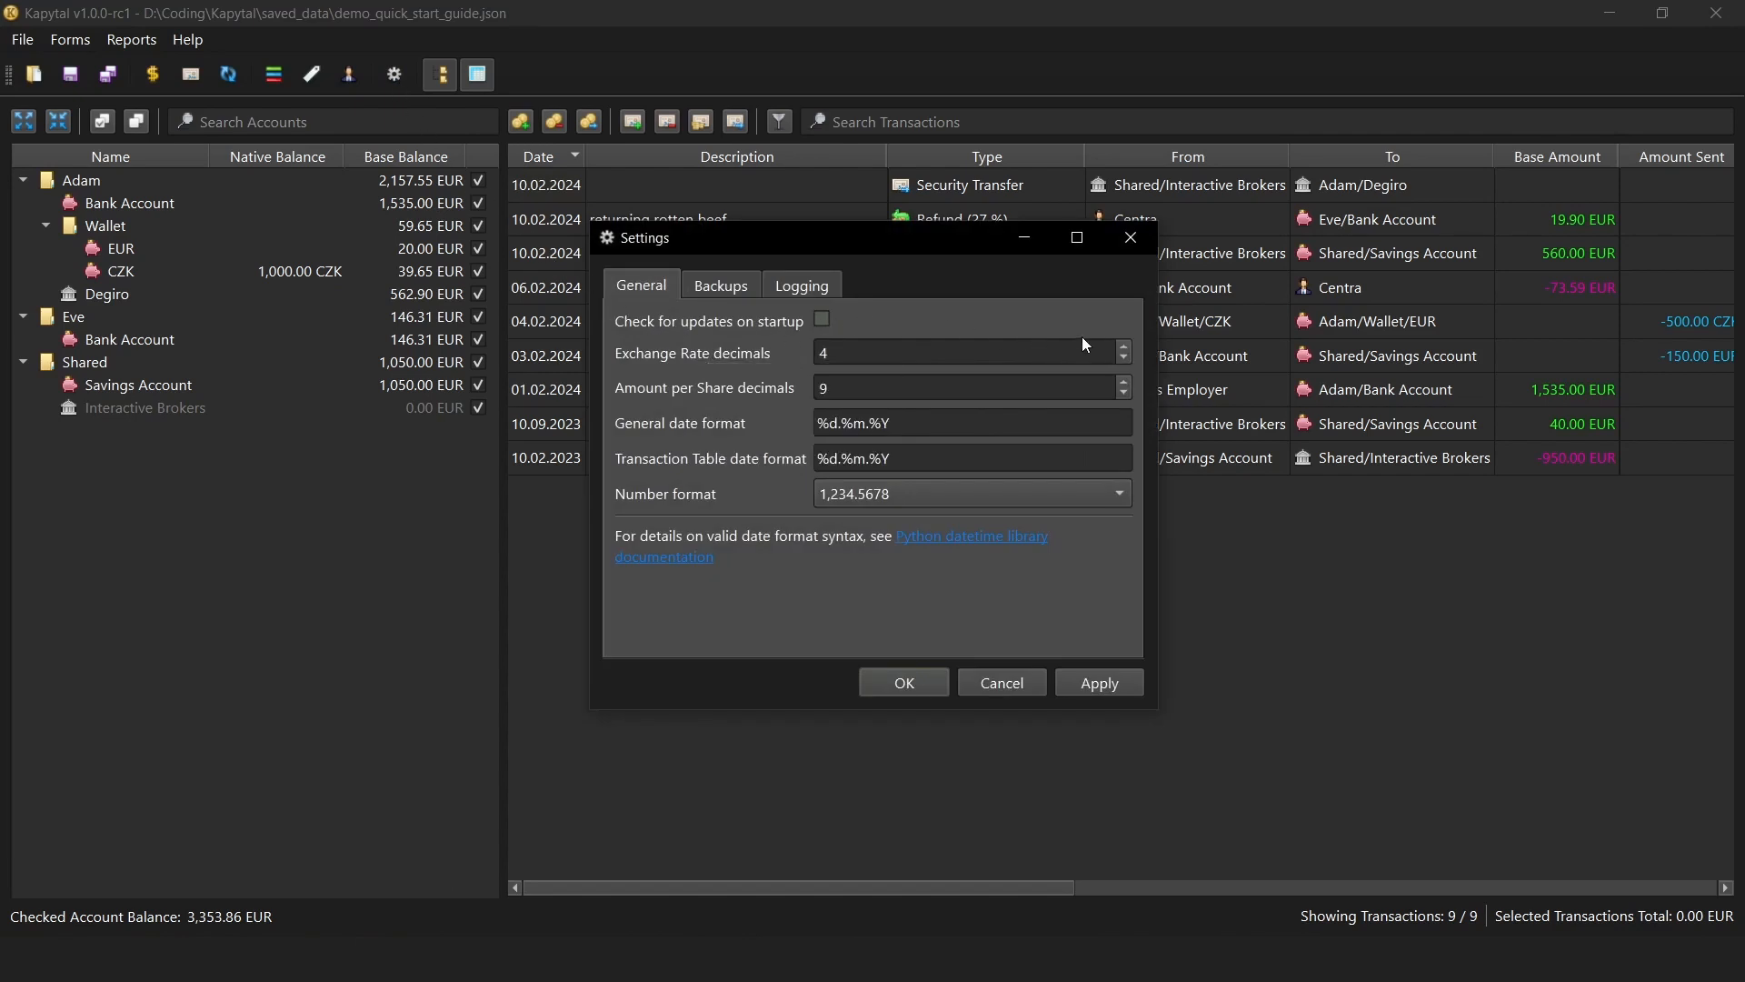
left_click(820, 503)
left_click(833, 499)
Review the Backups settings and view the saved_data\backups directory in the file browser, then dismiss the browser window.
left_click(721, 289)
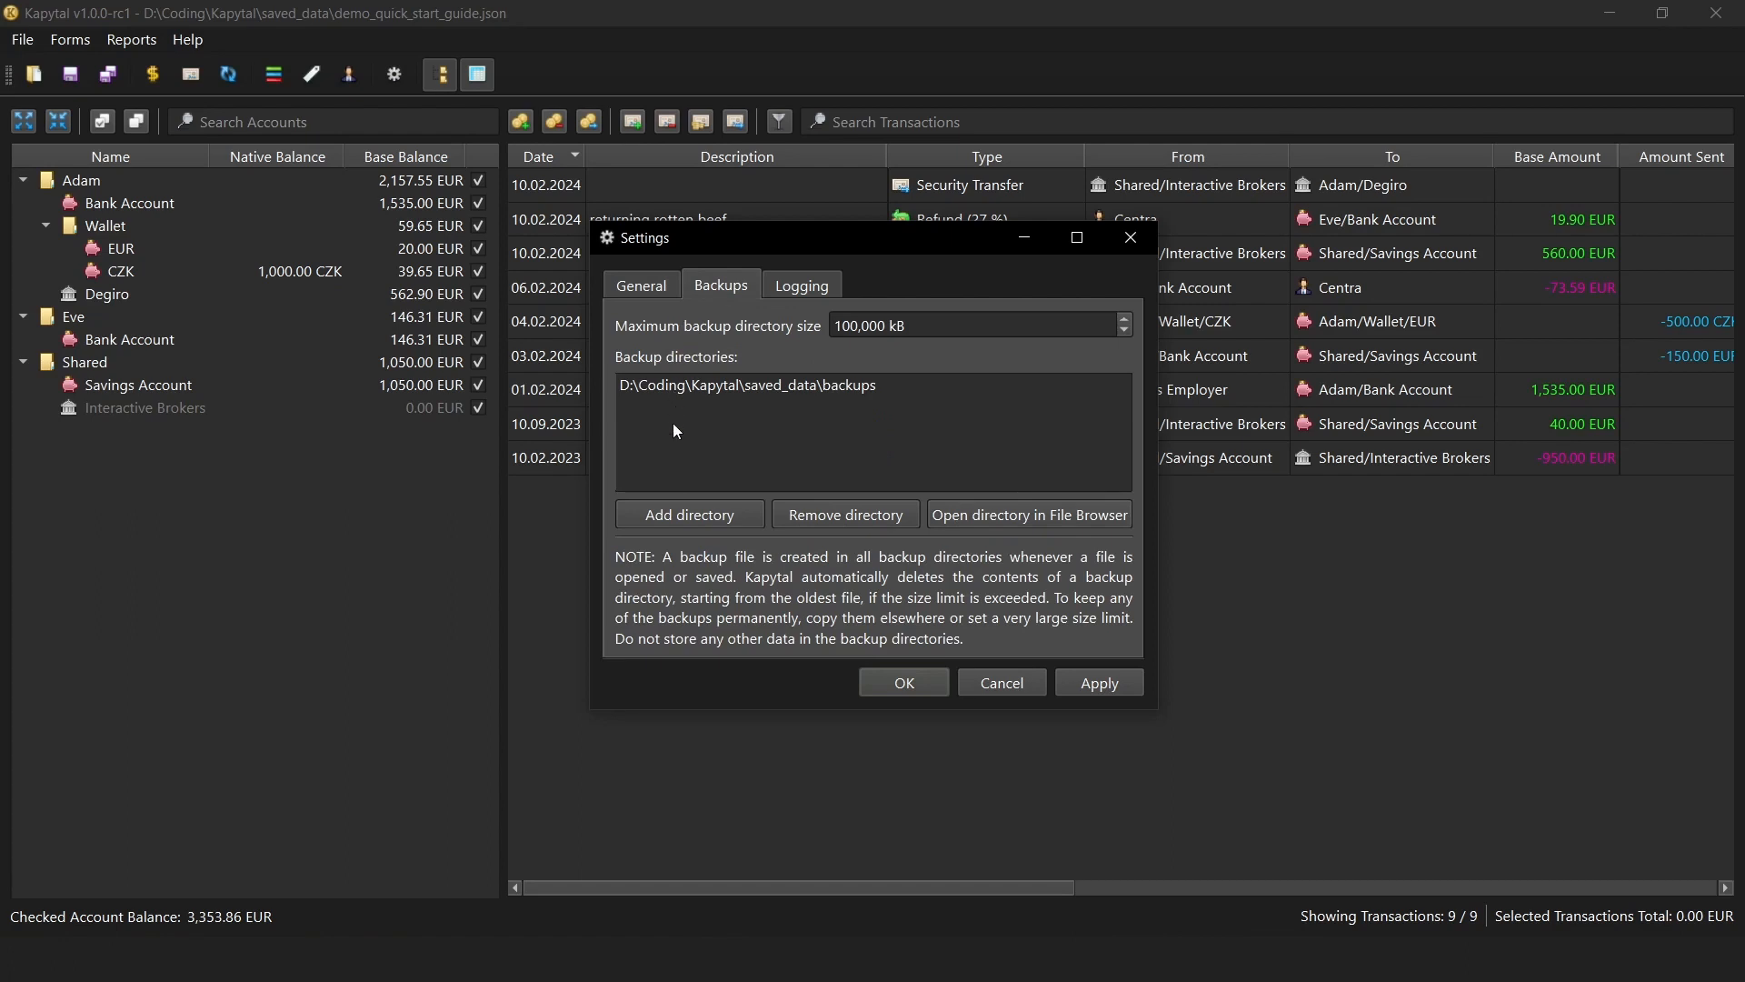
left_click(807, 382)
left_click(995, 509)
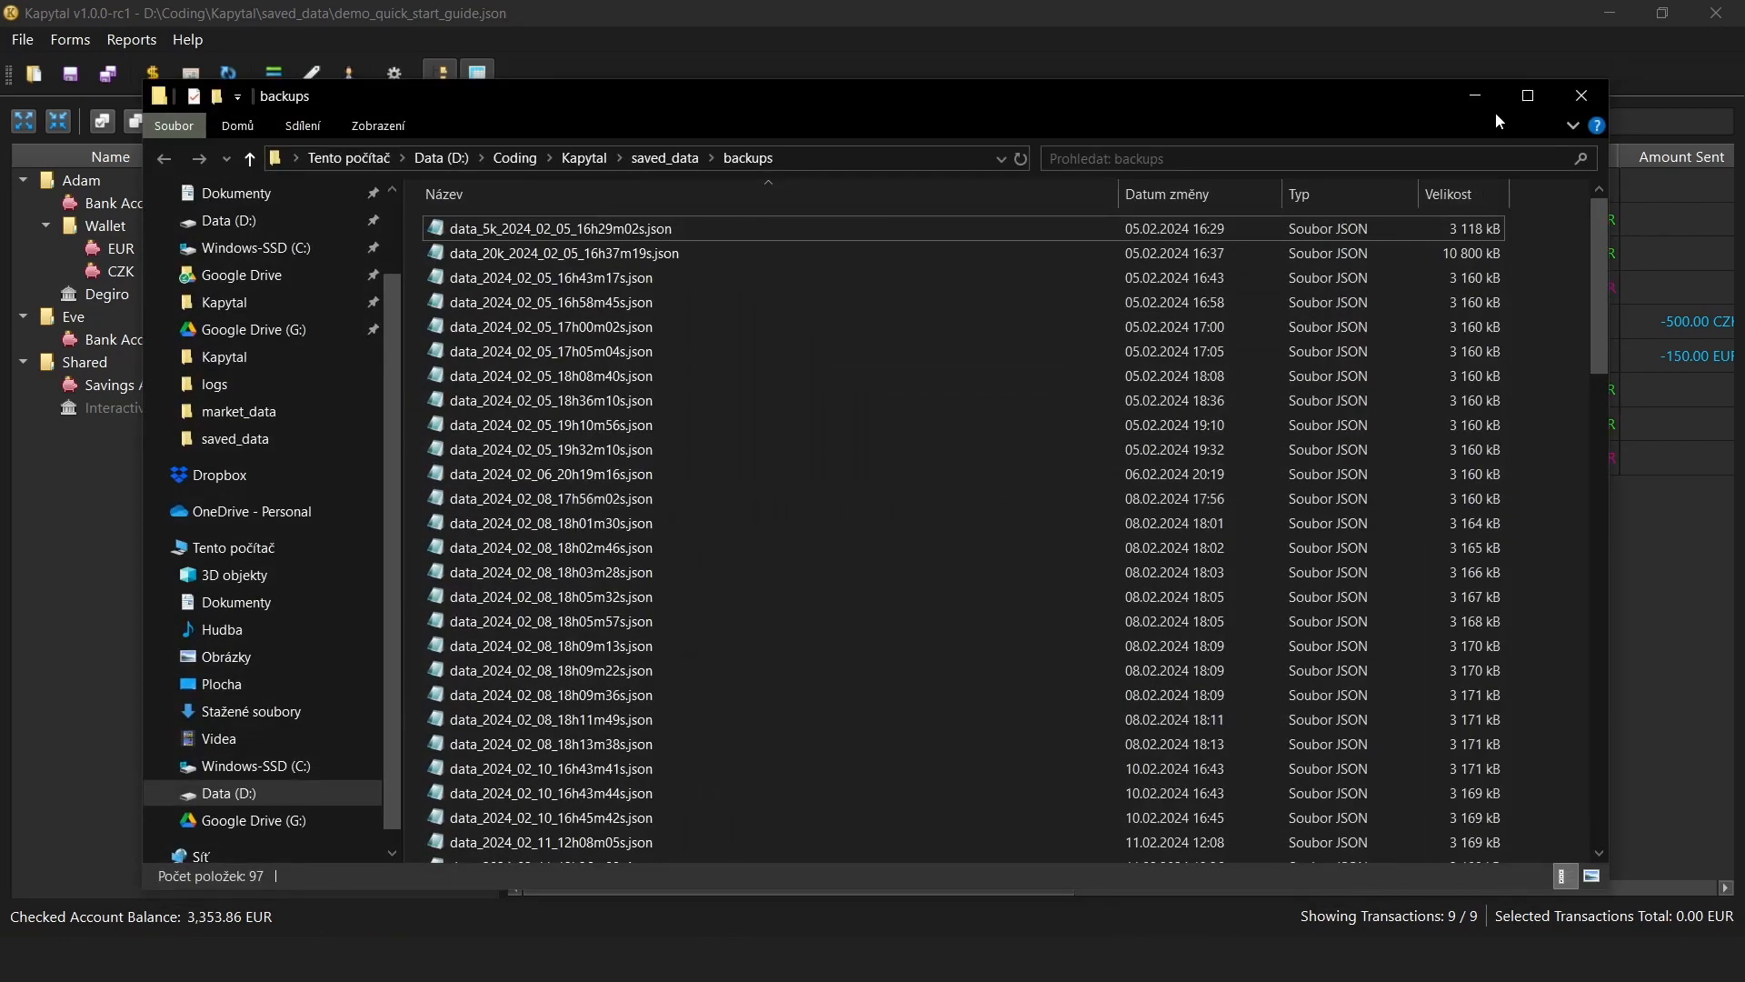
left_click(1492, 106)
Review the Logging settings, read debug_2024_02_05_16h43m07s.log from the logs directory, and close the log, directory and settings.
left_click(802, 285)
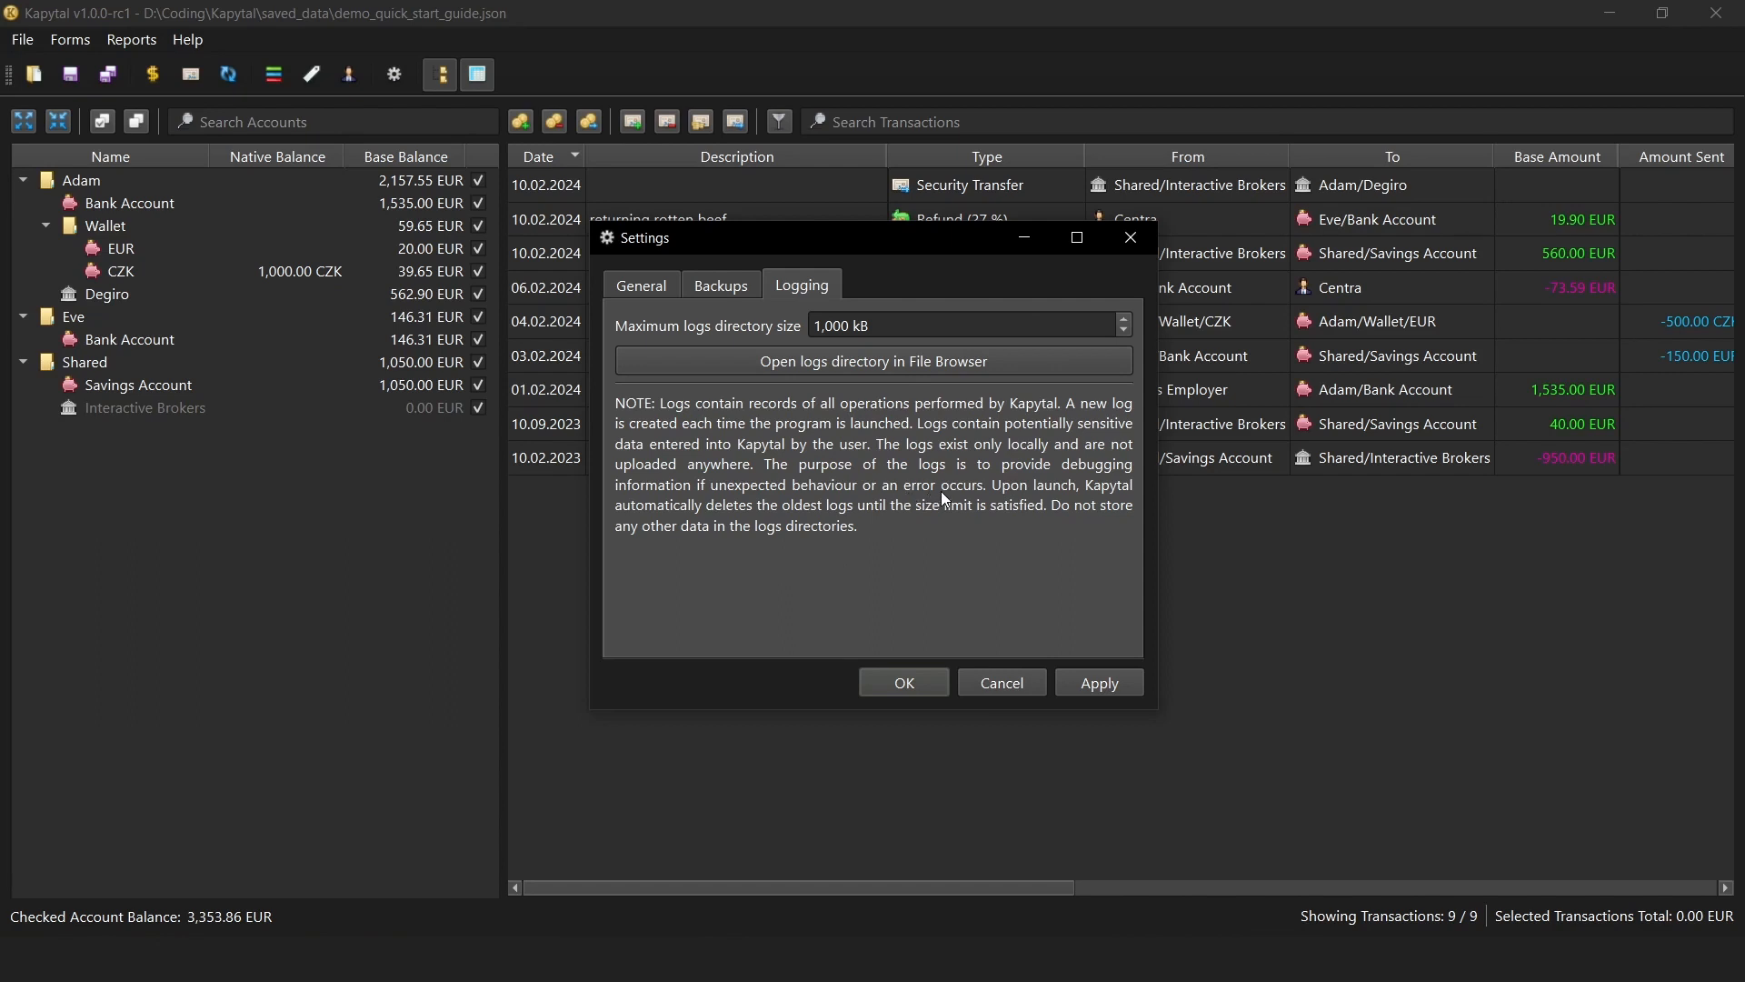
left_click(860, 361)
key("Return")
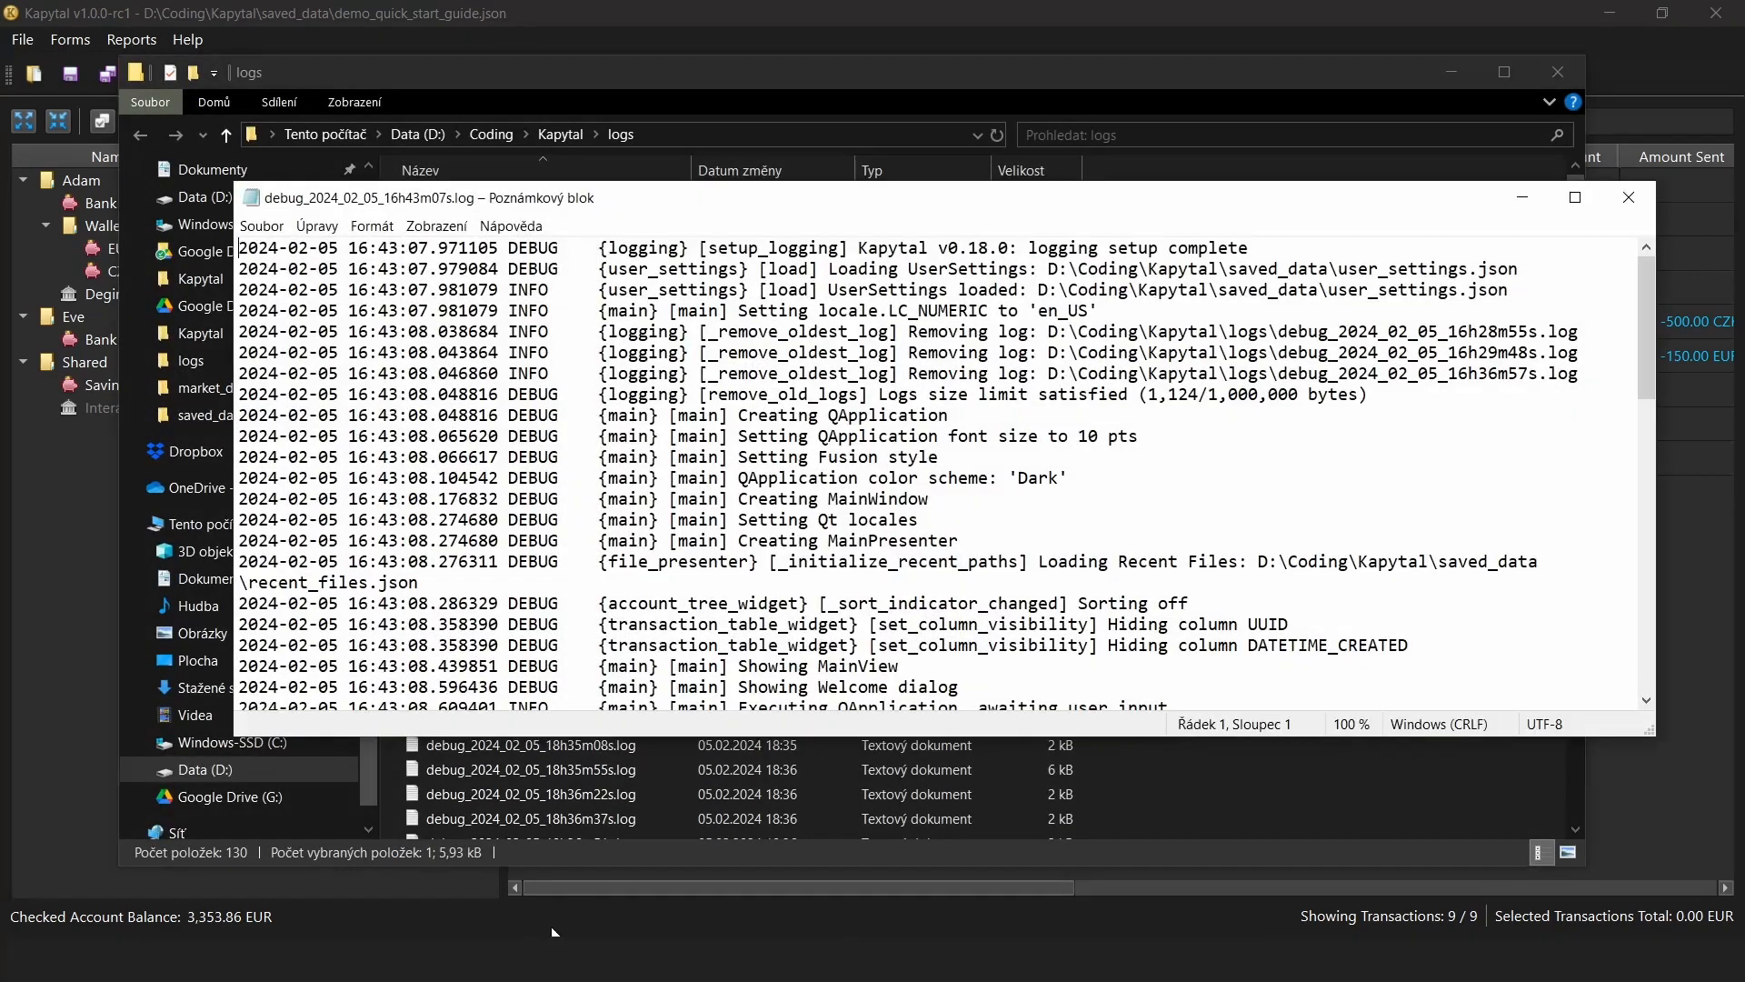
scroll(903, 369, "down", 7)
scroll(903, 369, "up", 7)
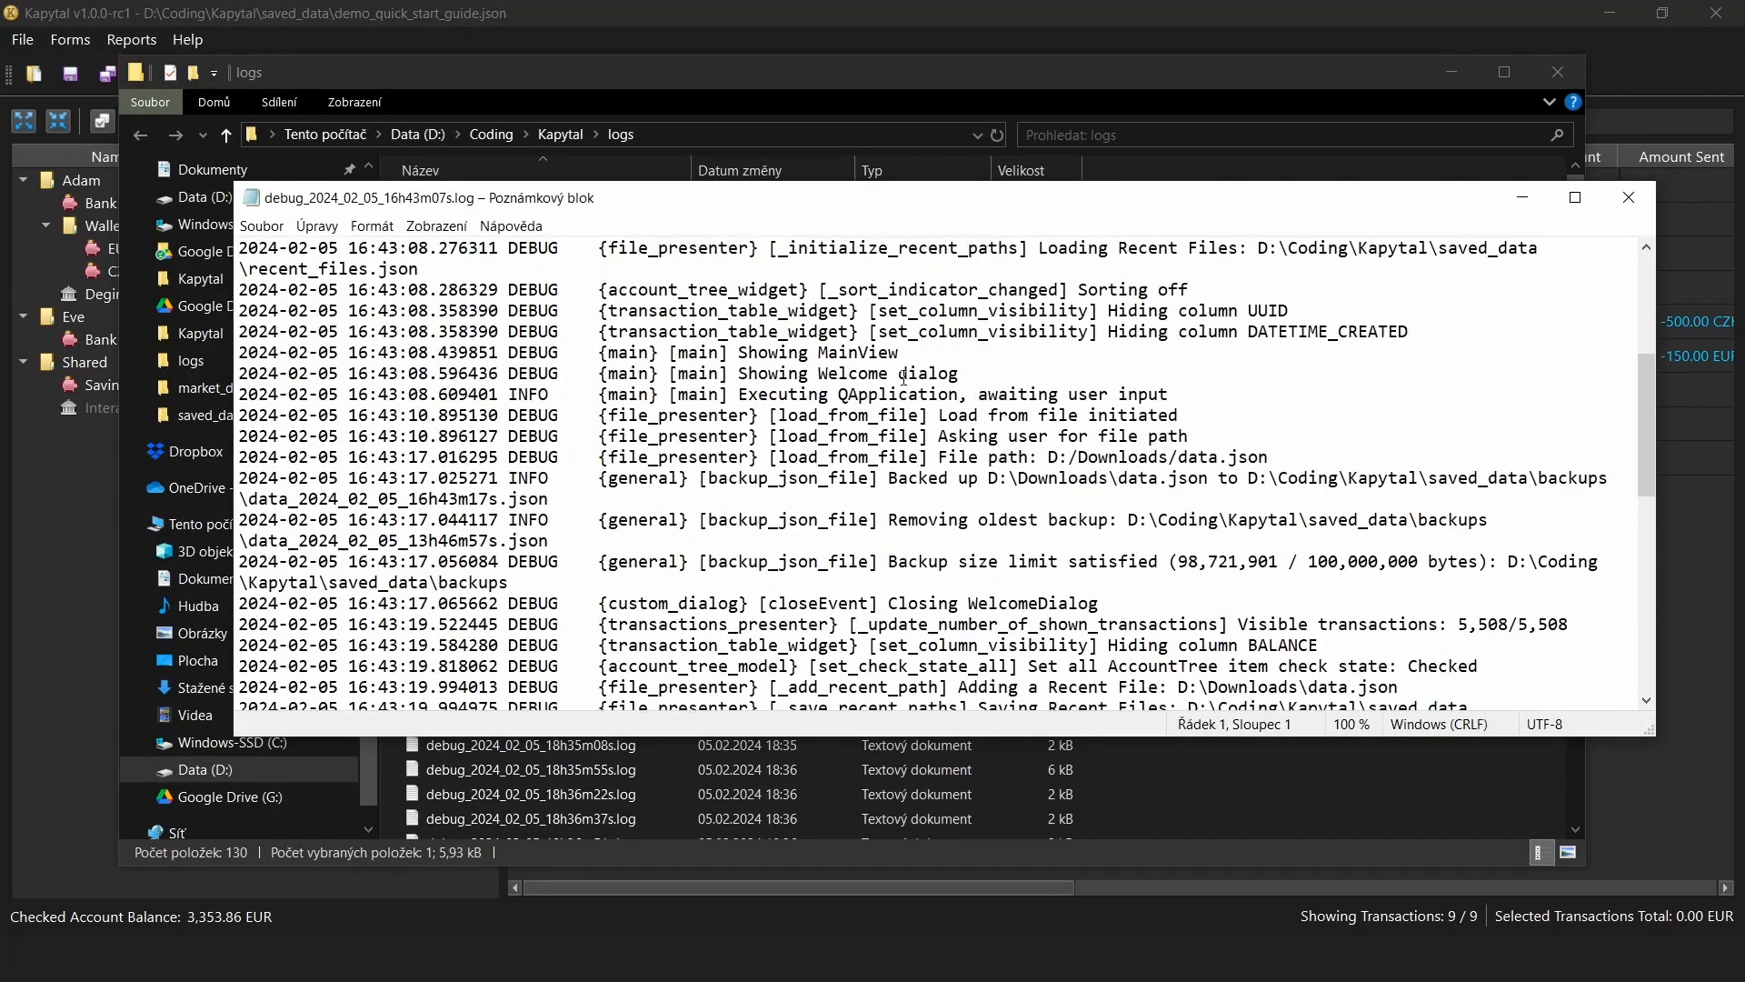
left_click(1629, 197)
left_click(1557, 72)
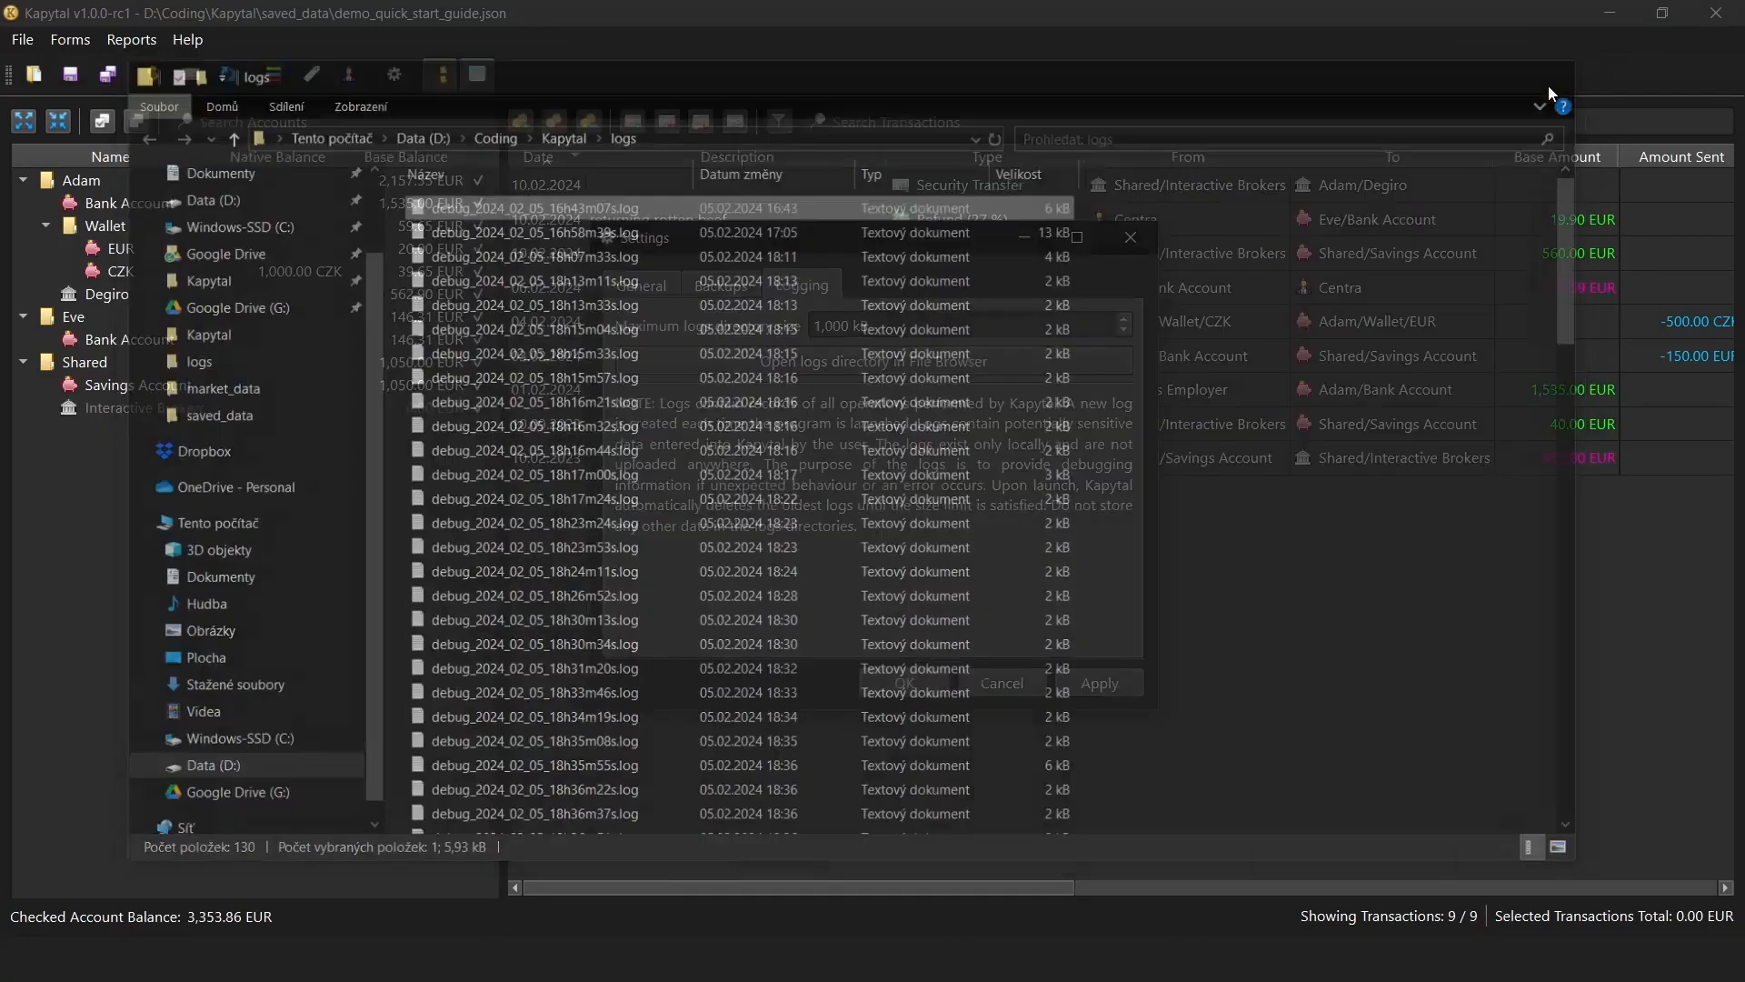
left_click(905, 677)
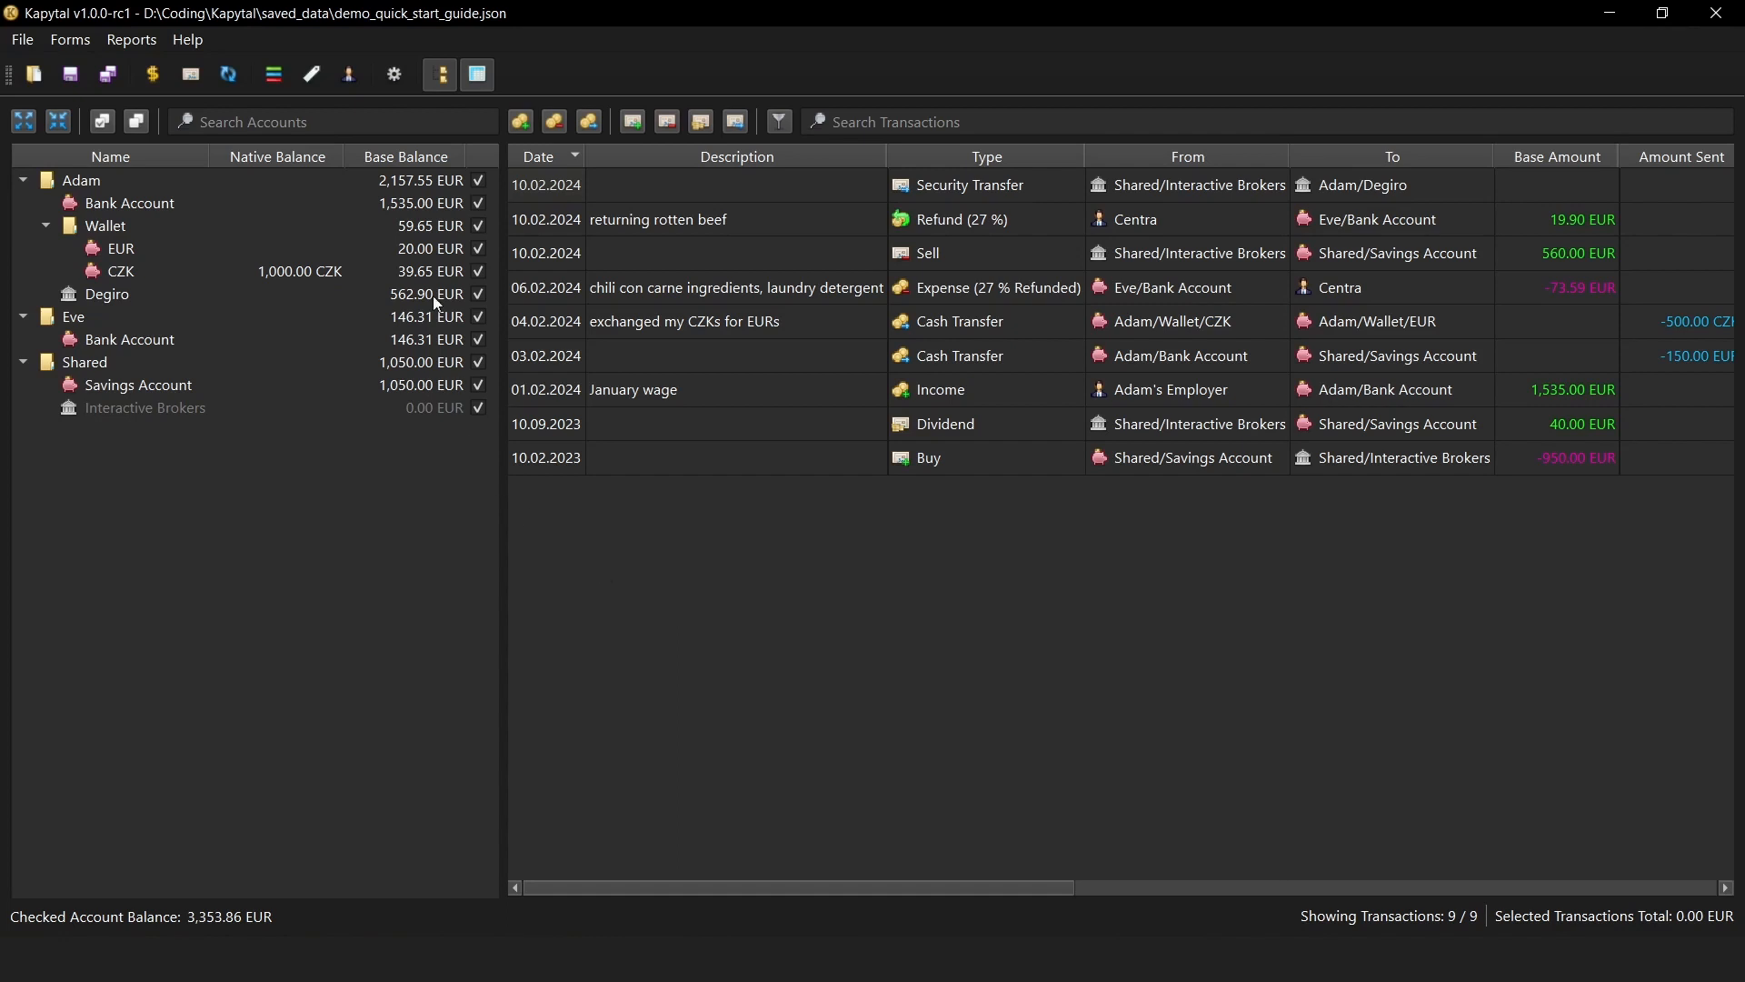
Open the About information showing Kapytal's version and licence details.
left_click(189, 42)
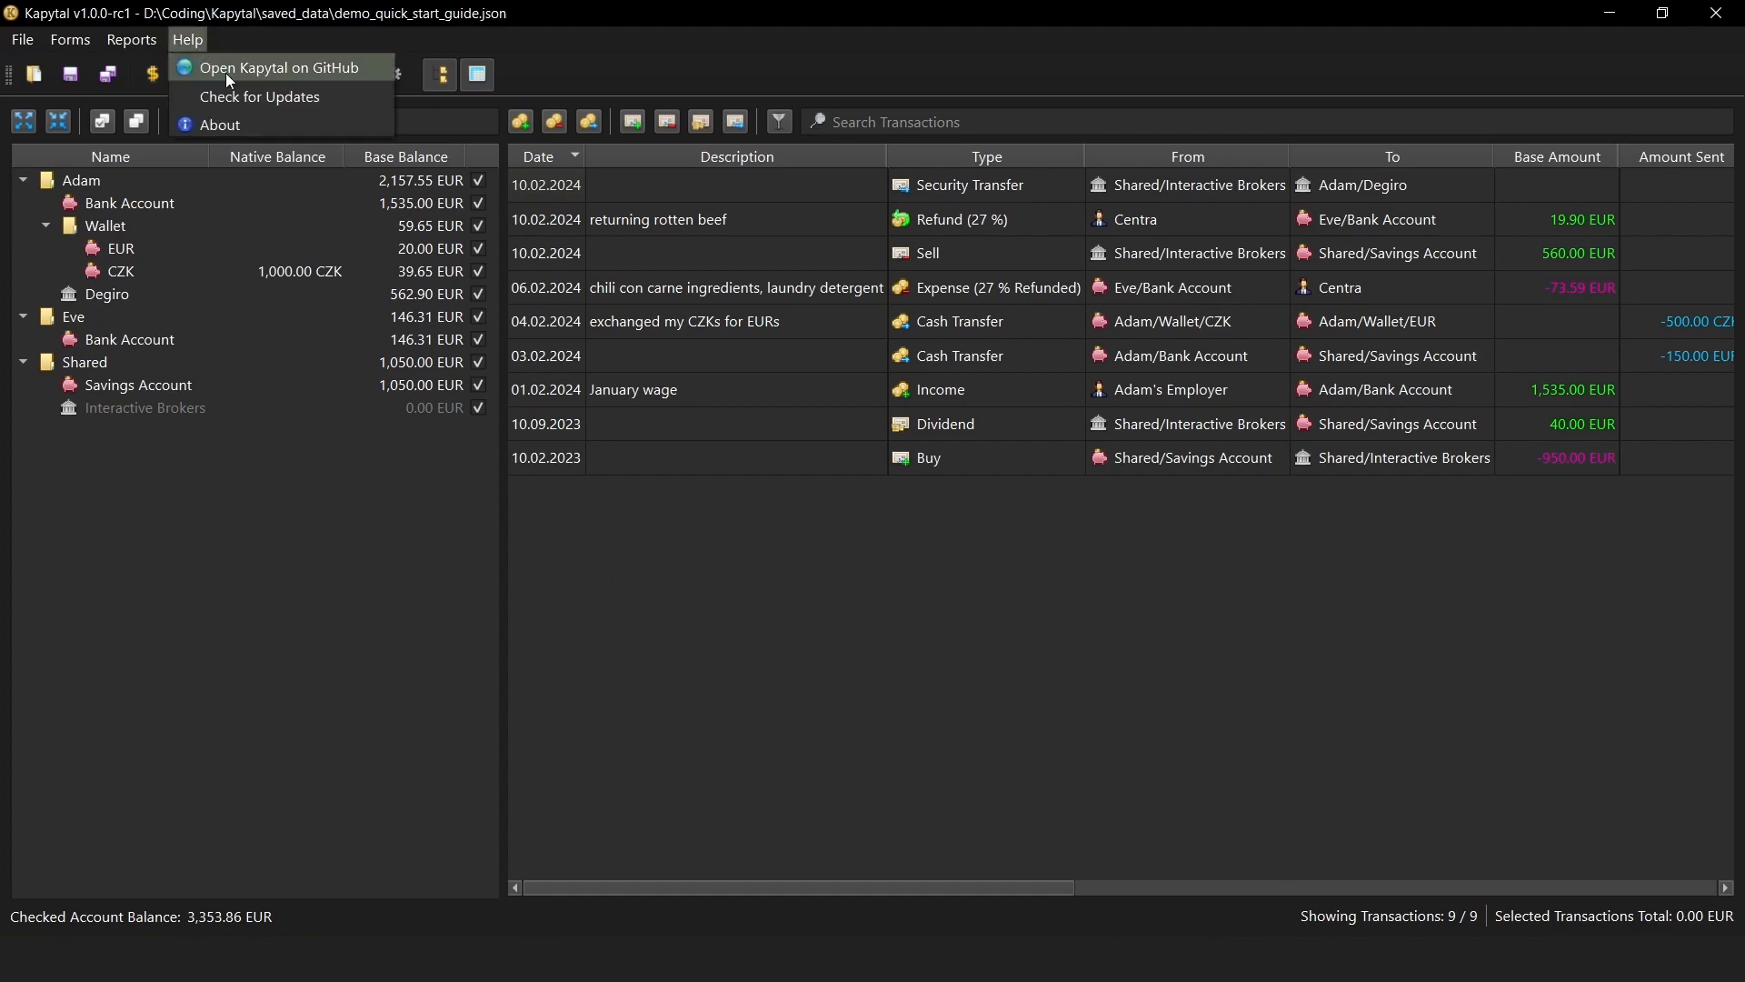
left_click(257, 123)
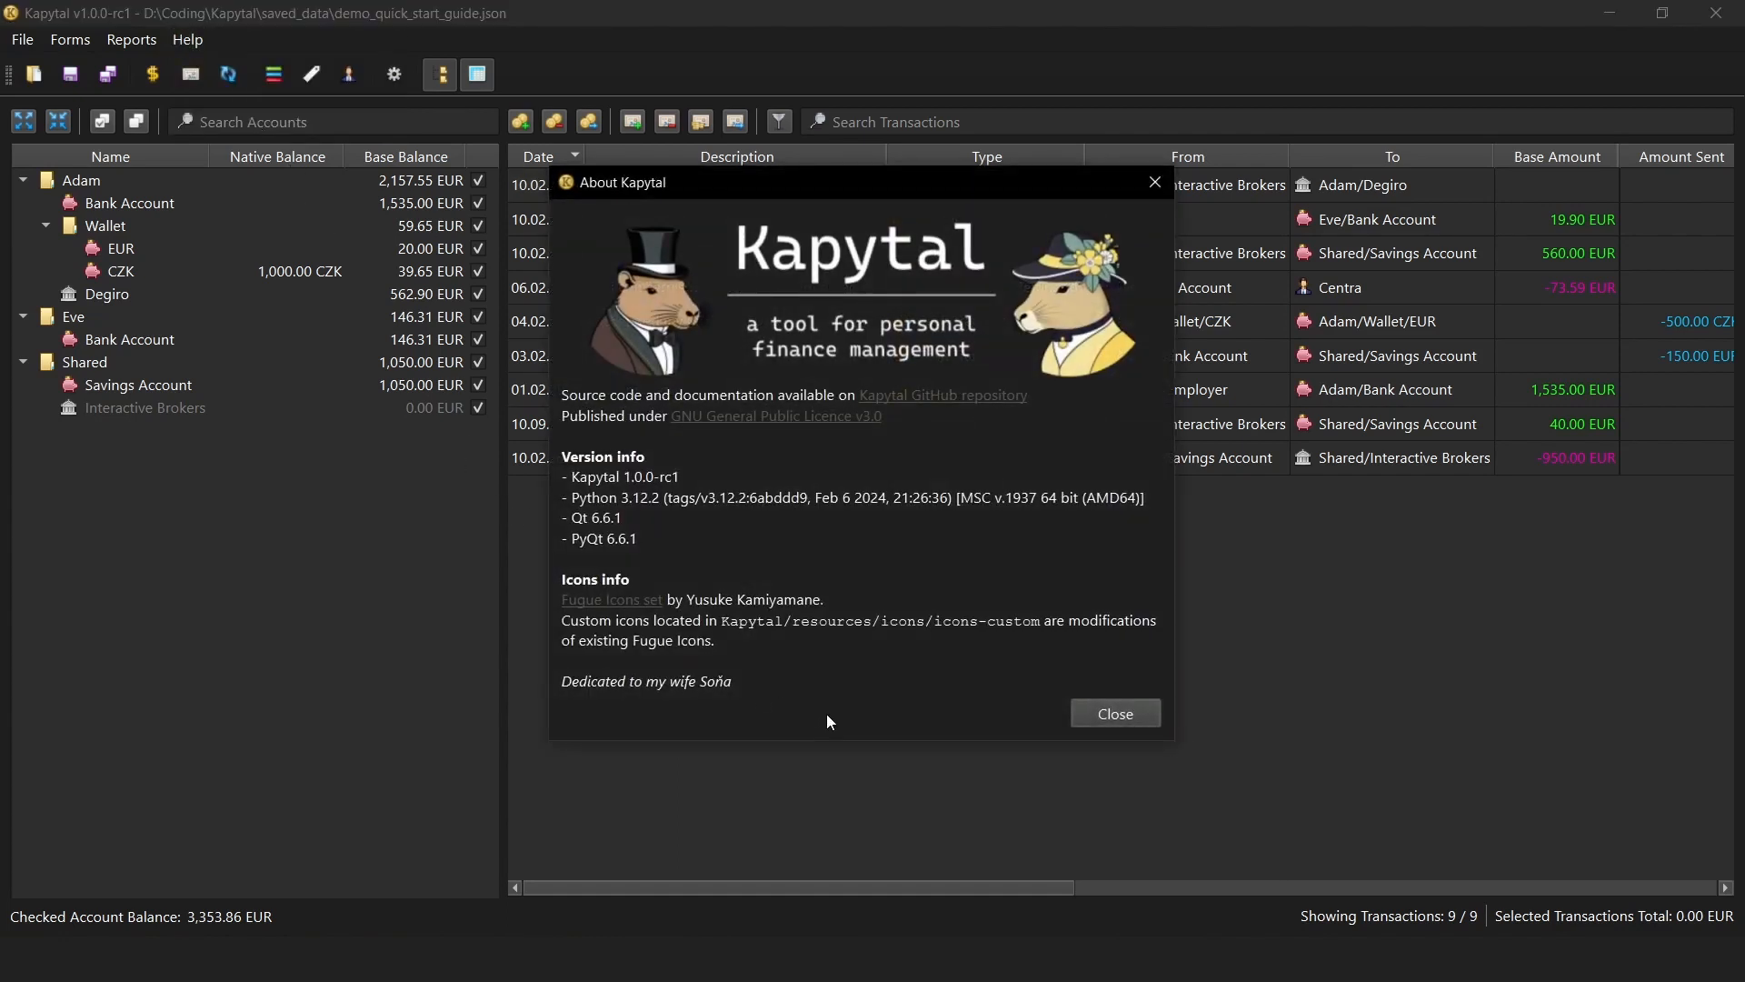